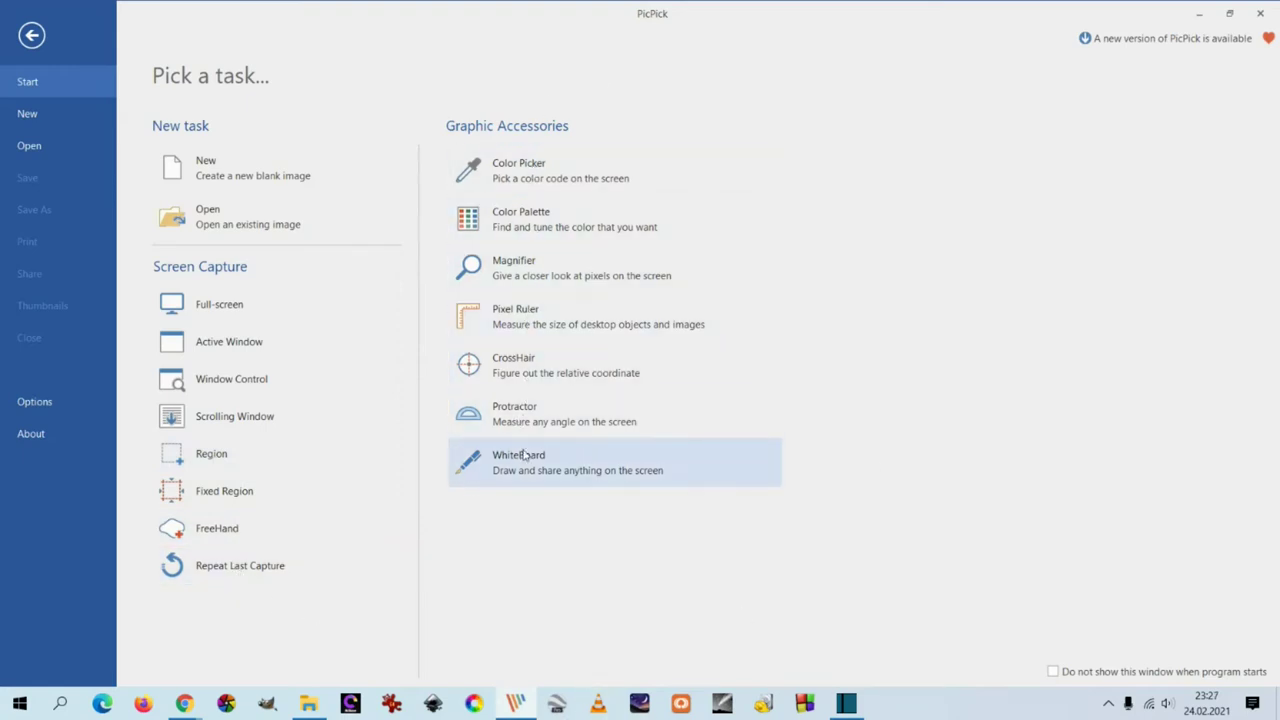
left_click(1052, 671)
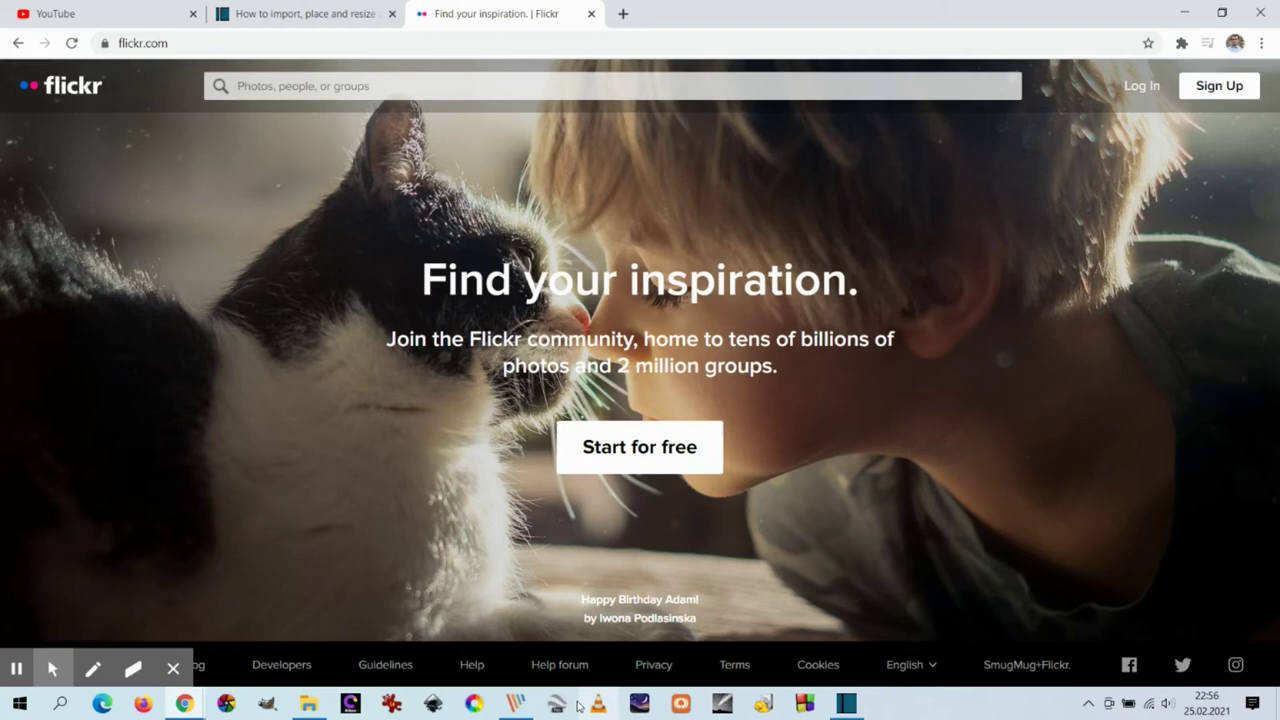
Switch to PicPick, take a full-screen capture of the Flickr home page, look it over and minimize the editor.
left_click(516, 704)
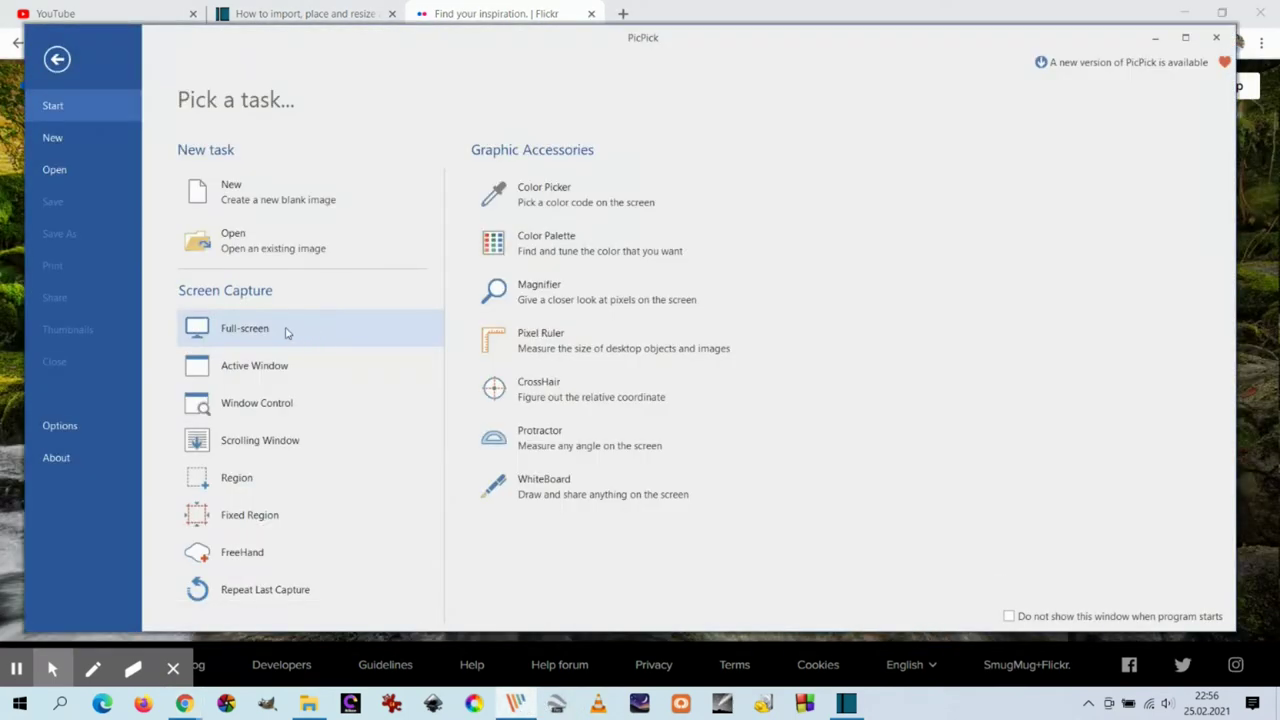
left_click(286, 332)
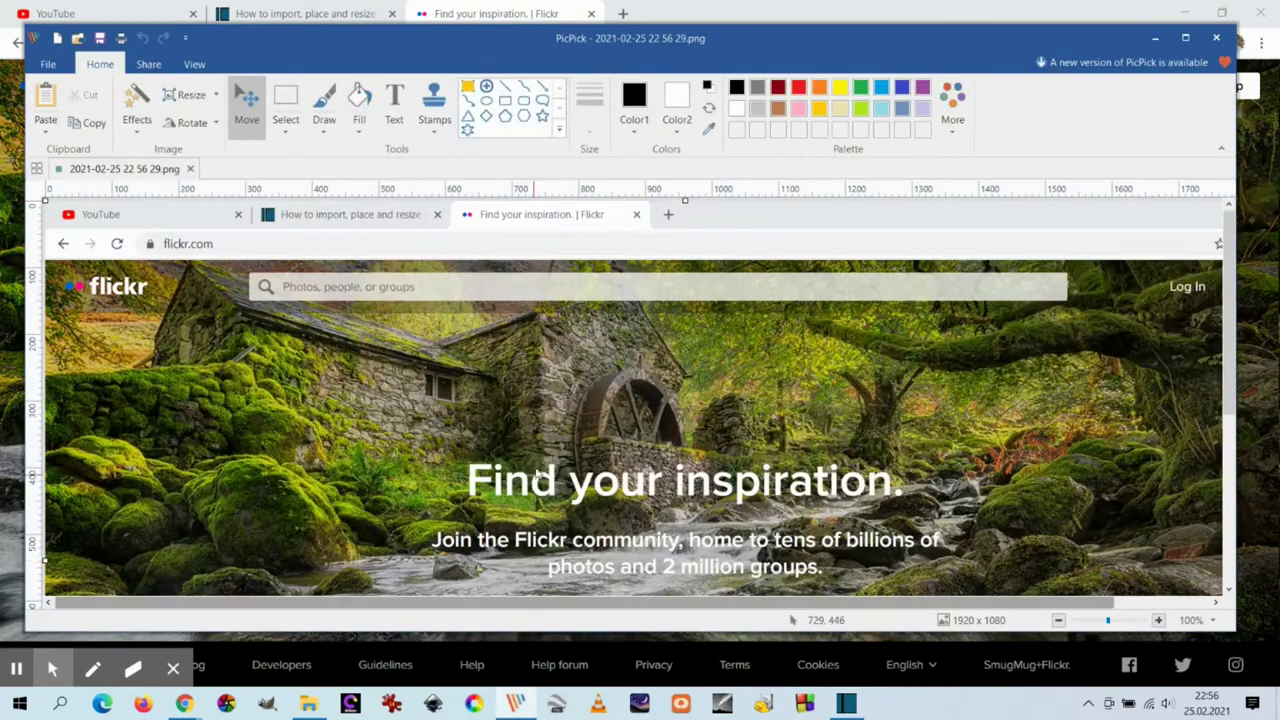
scroll(545, 446, "down", 5)
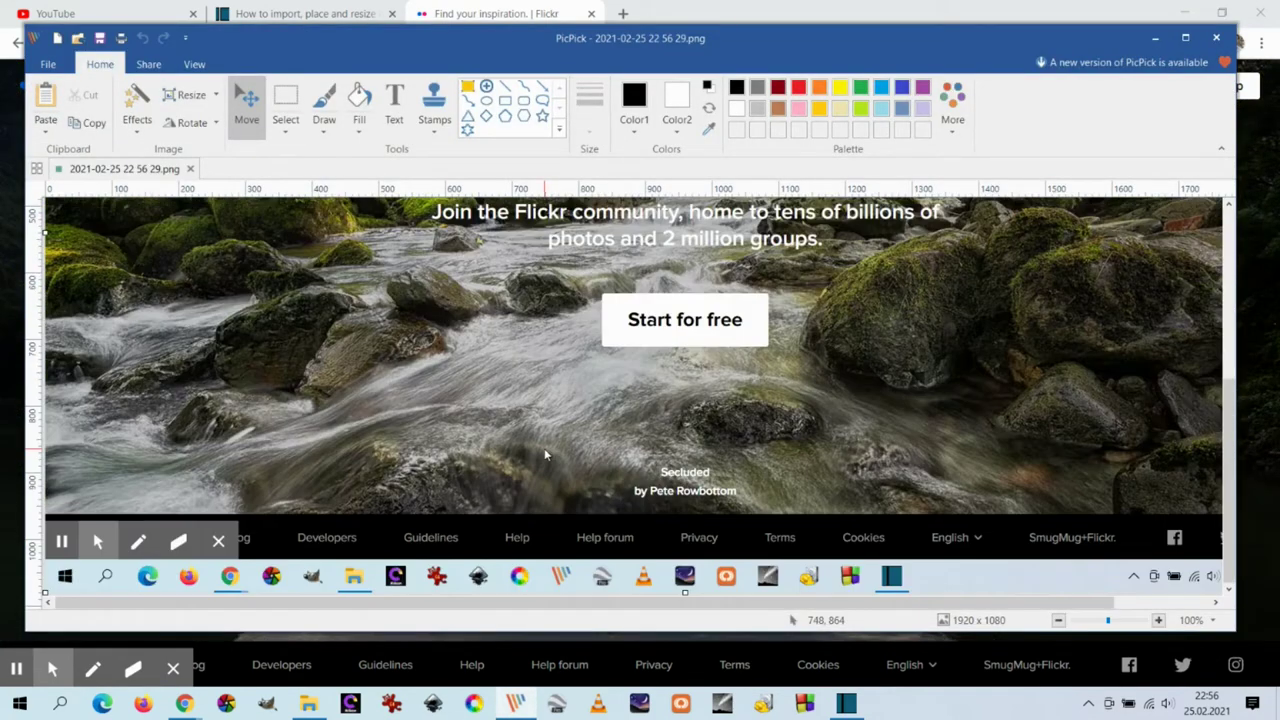
scroll(544, 448, "up", 5)
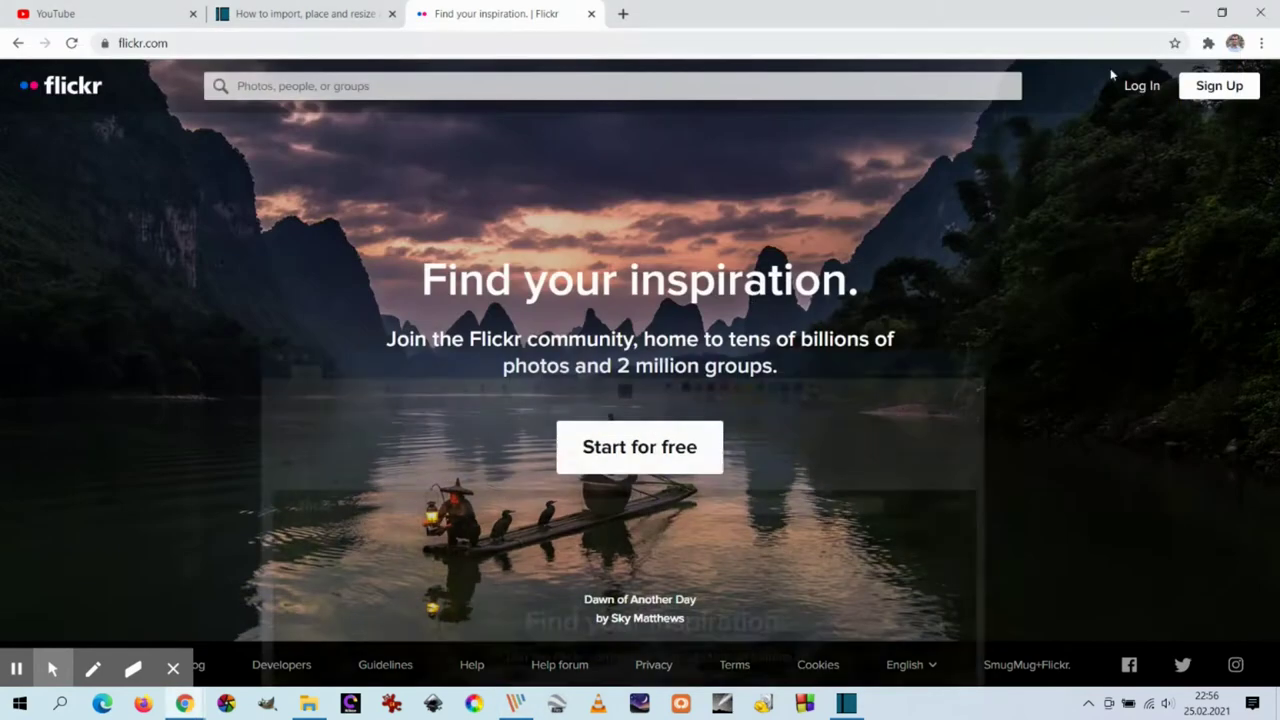
left_click(1155, 38)
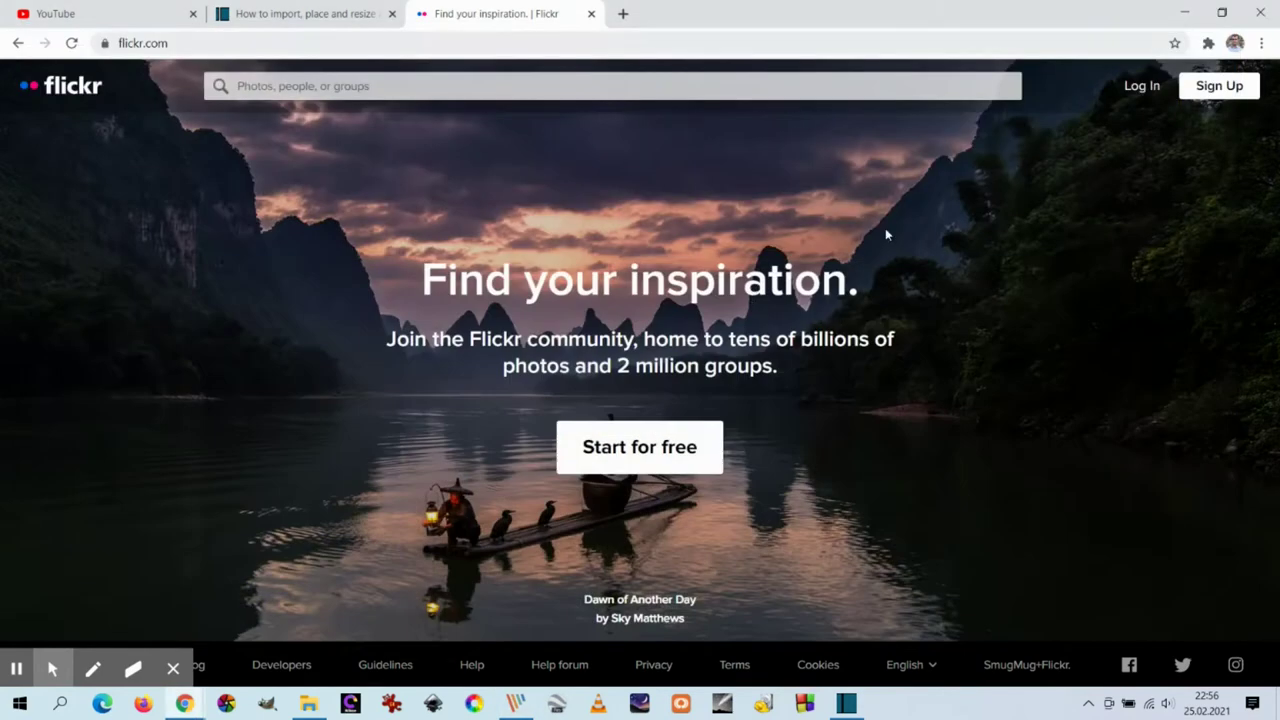
Close the recording toolbar over the Flickr page, take another full-screen capture, review it and minimize the editor.
left_click(173, 666)
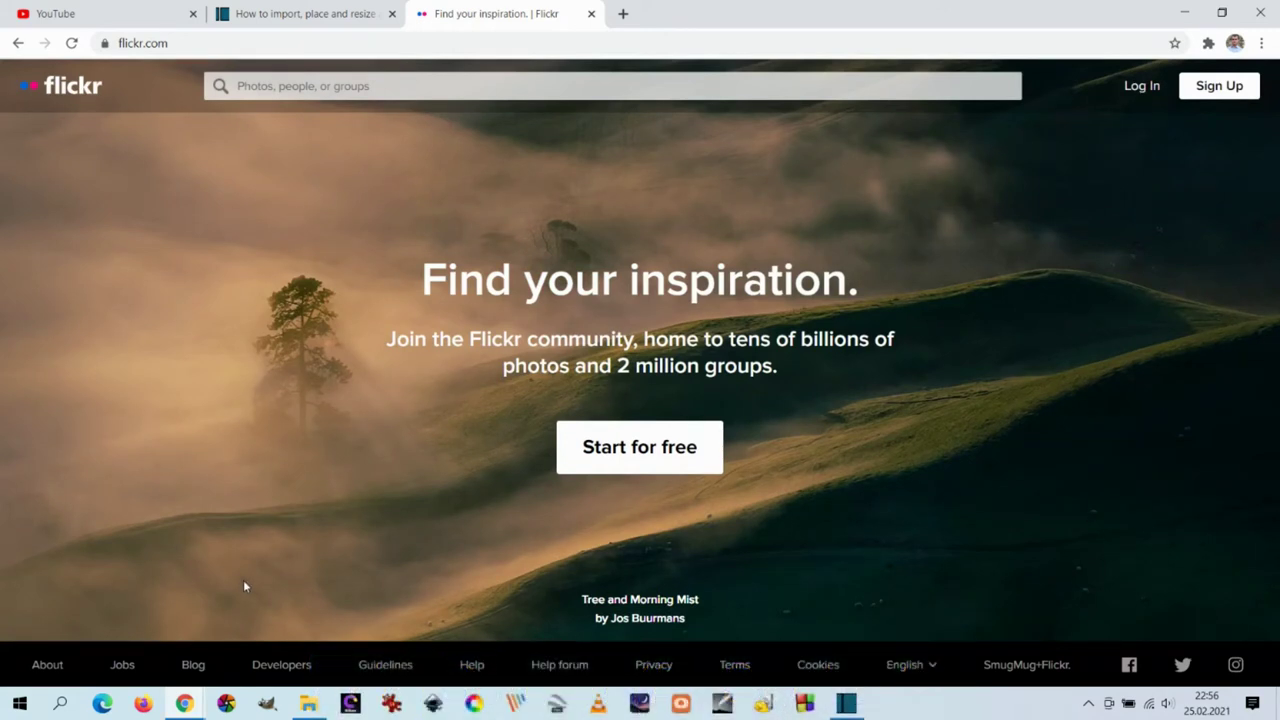
key("Print")
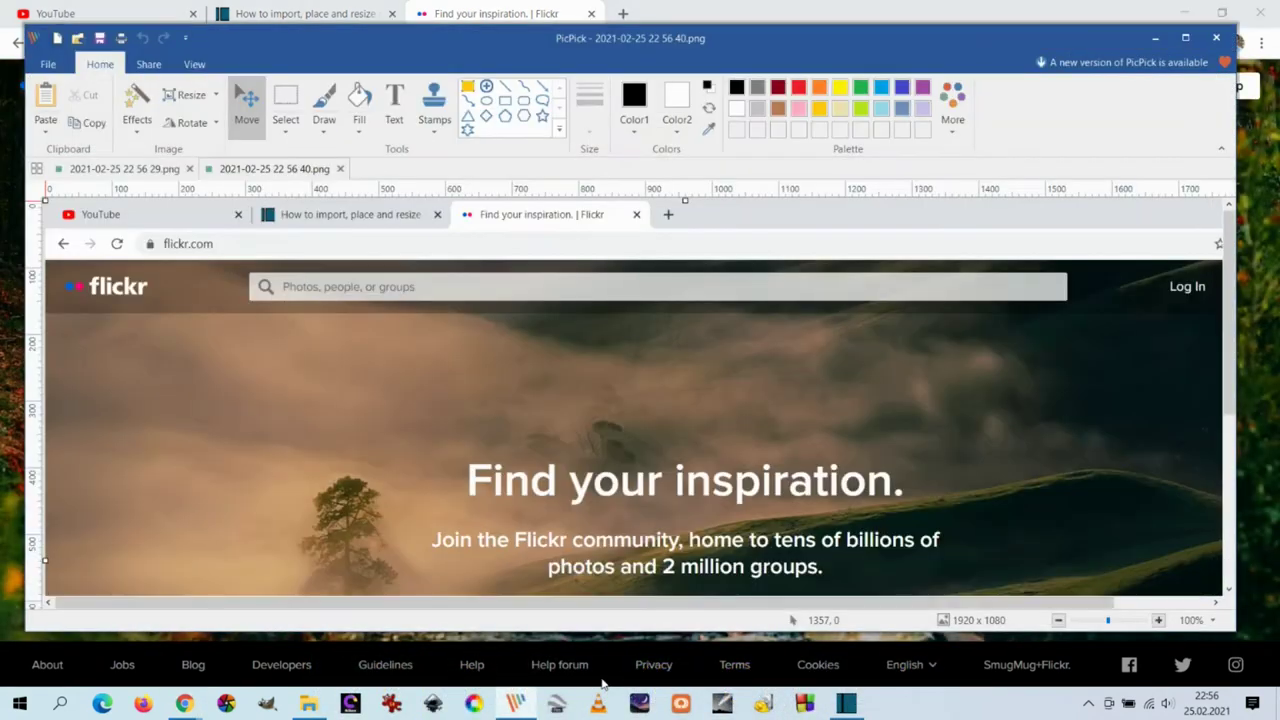
scroll(681, 395, "down", 5)
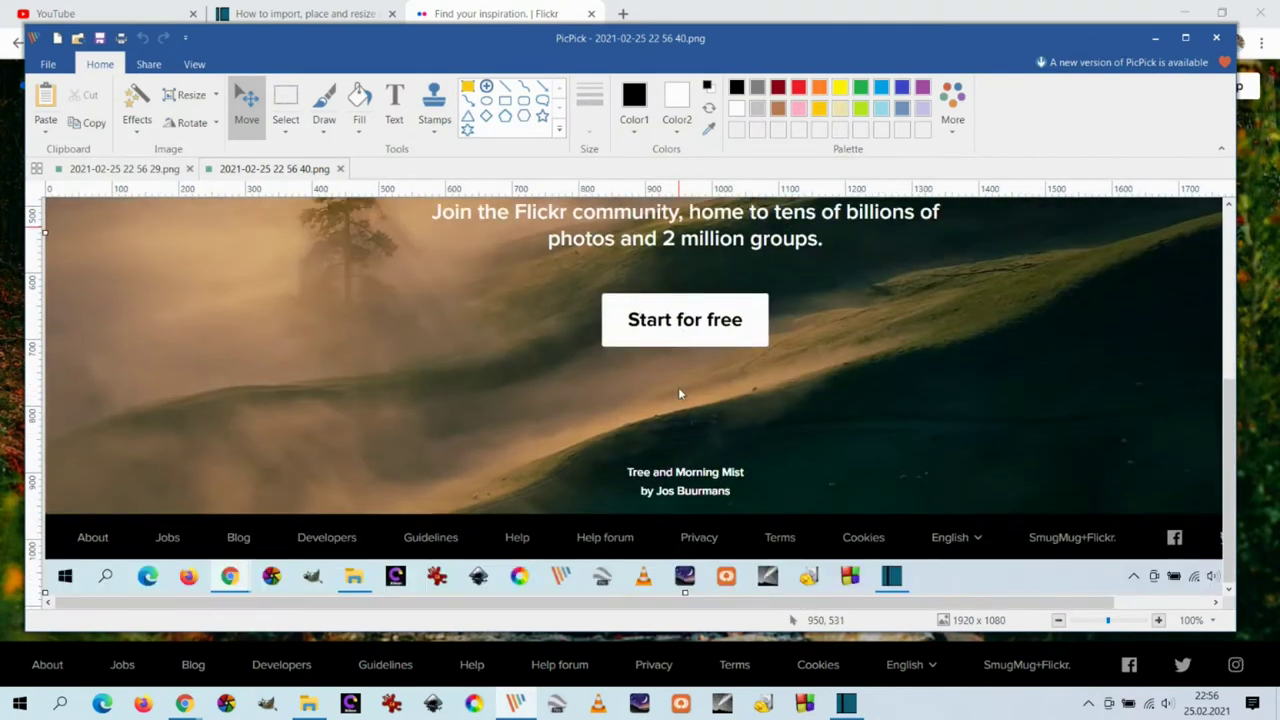
scroll(678, 393, "up", 5)
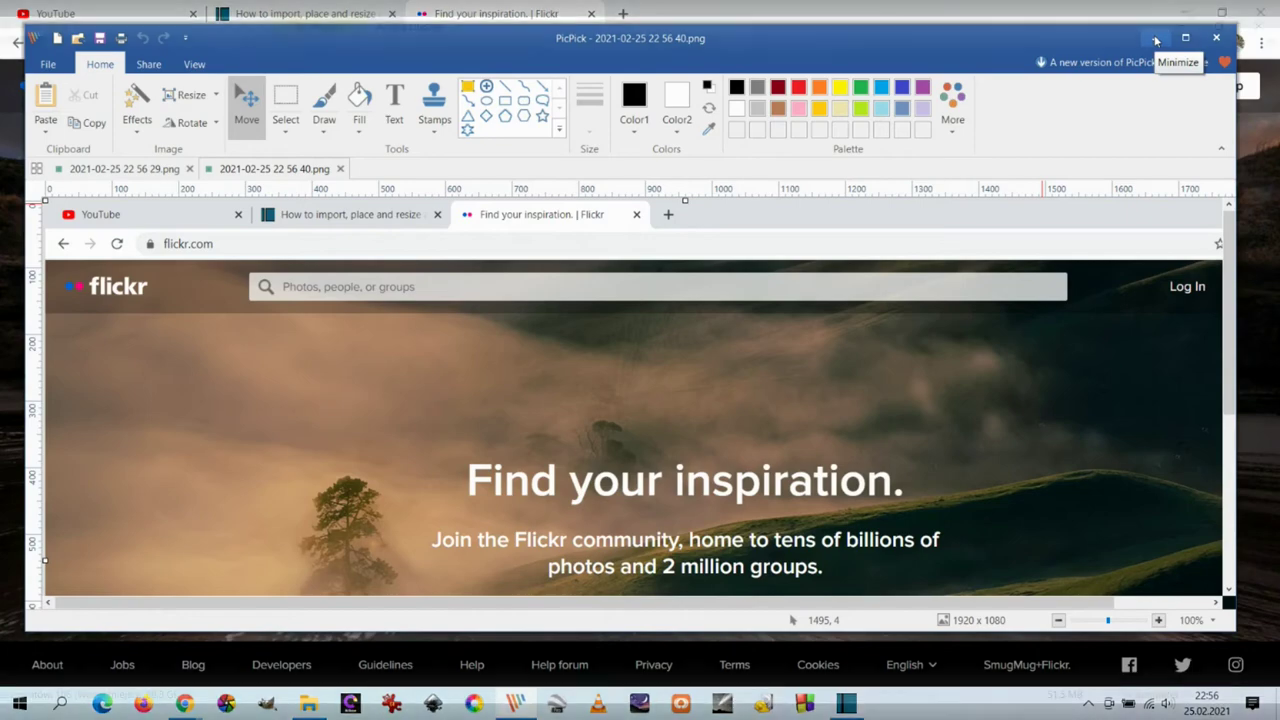
left_click(1152, 37)
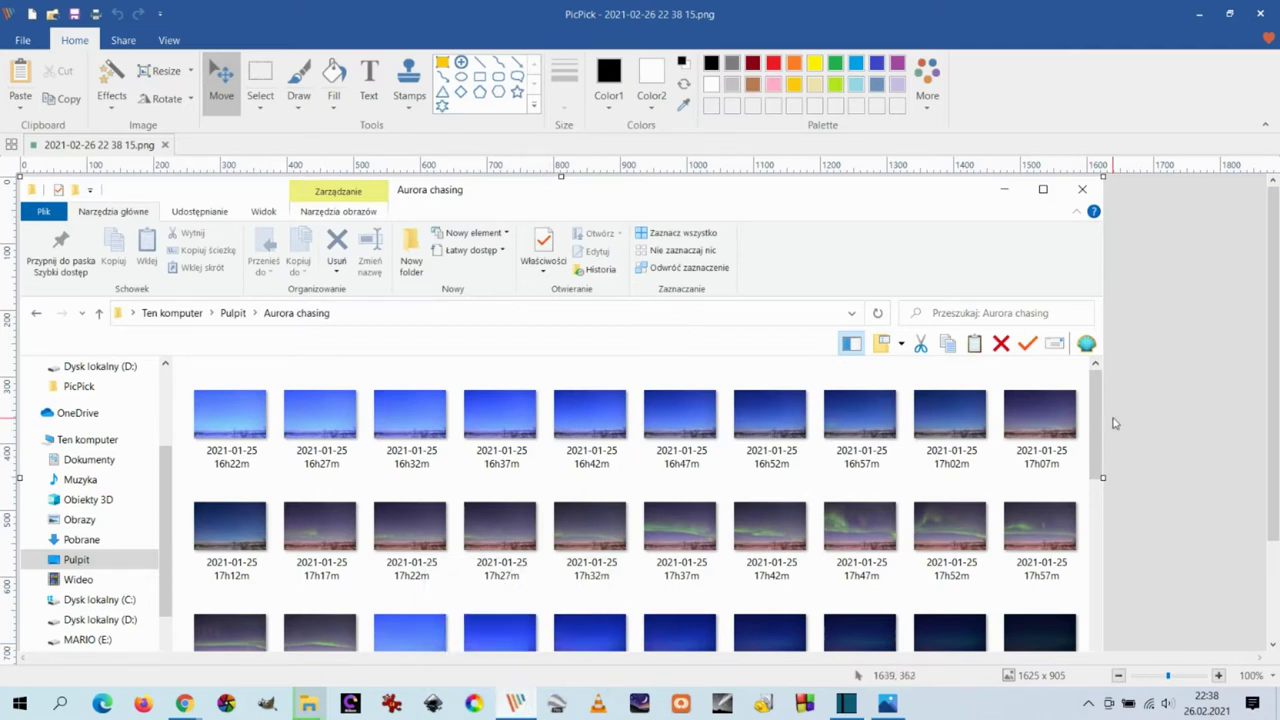
Look over the captured image of the Aurora chasing folder window from its ribbon to its status bar.
scroll(1149, 413, "down", 2)
scroll(1149, 413, "up", 2)
scroll(1146, 412, "down", 2)
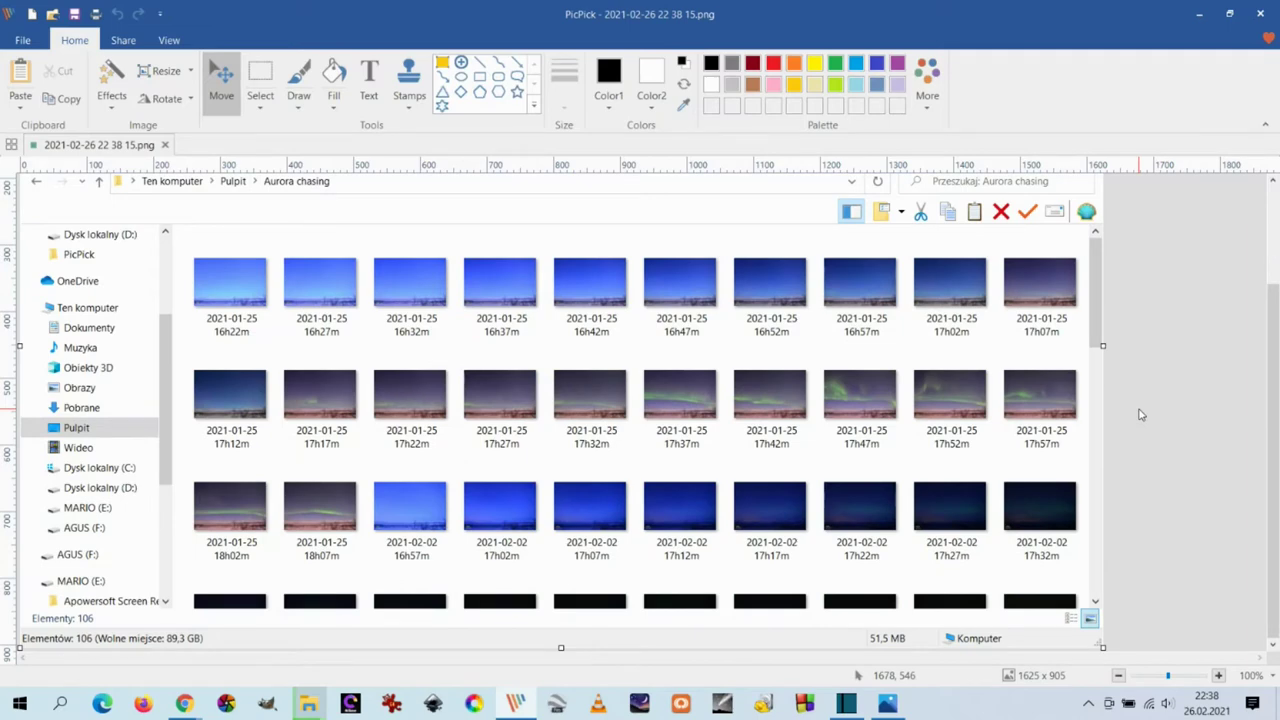
scroll(1140, 414, "up", 2)
scroll(1138, 414, "down", 2)
scroll(1138, 414, "up", 2)
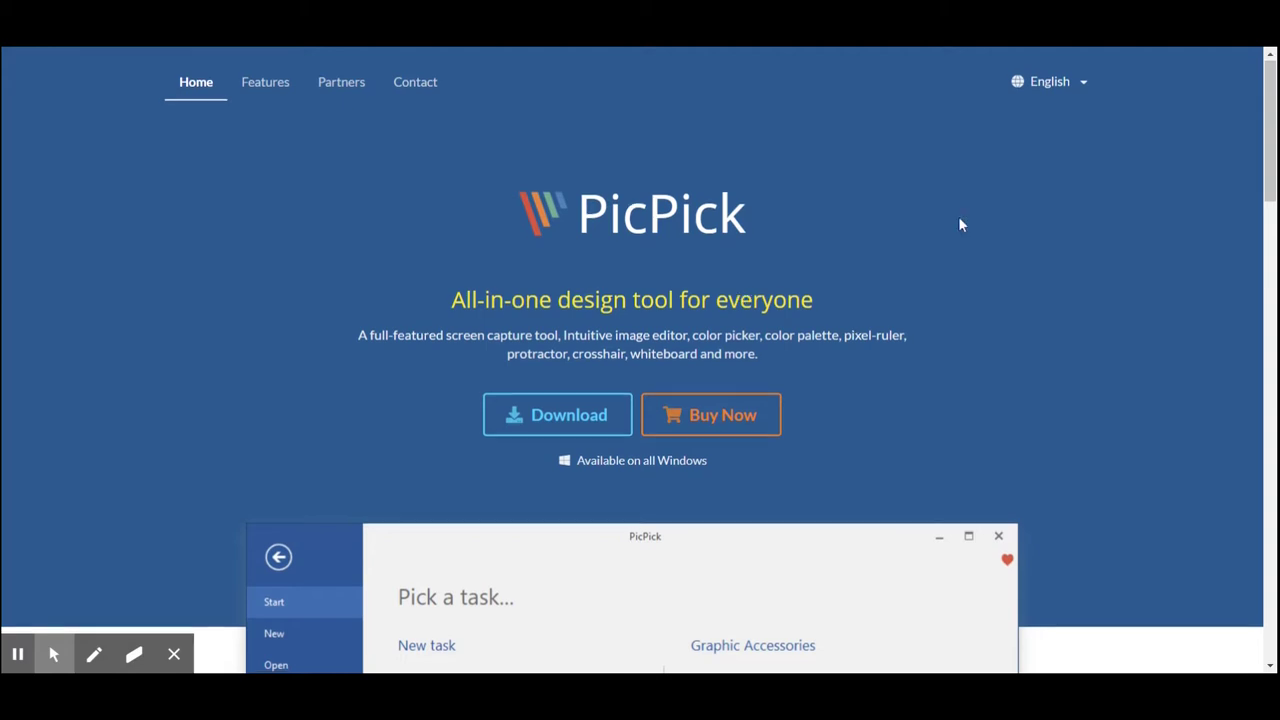
Browse the PicPick home page from the header through the features and media reviews to the footer.
scroll(958, 224, "down", 3)
scroll(958, 224, "down", 2)
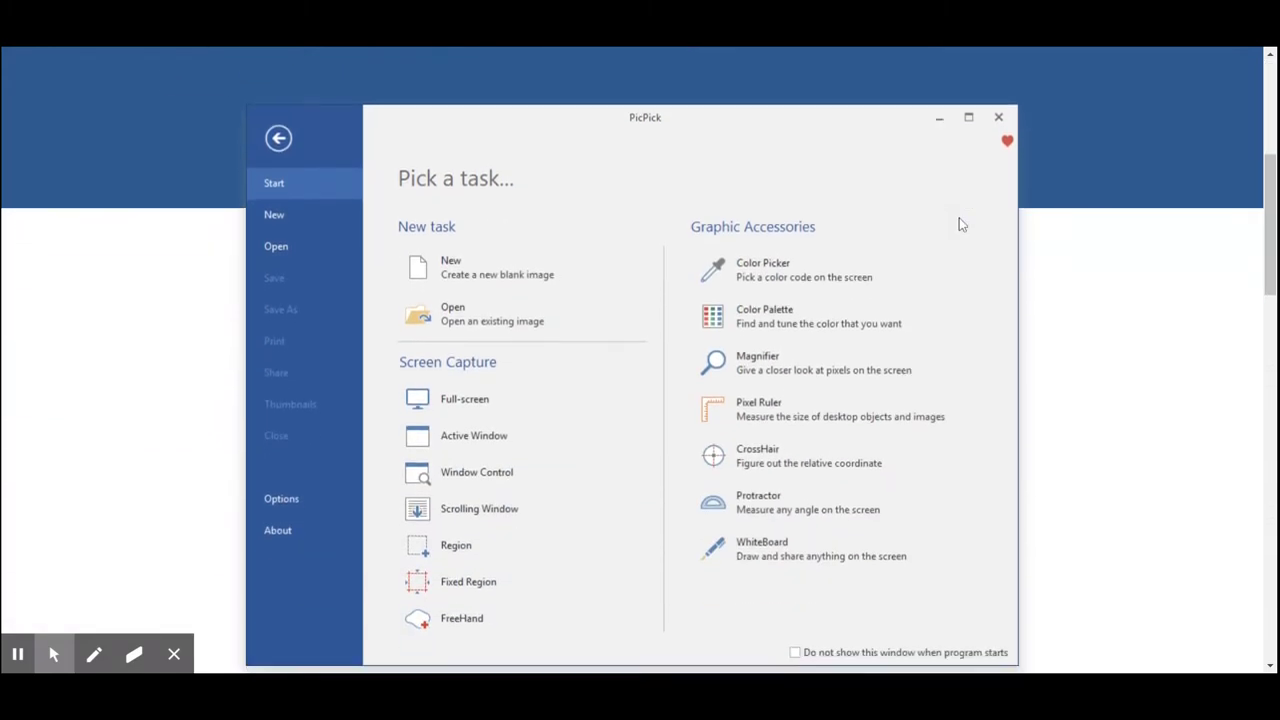
scroll(958, 224, "down", 3)
scroll(958, 224, "down", 5)
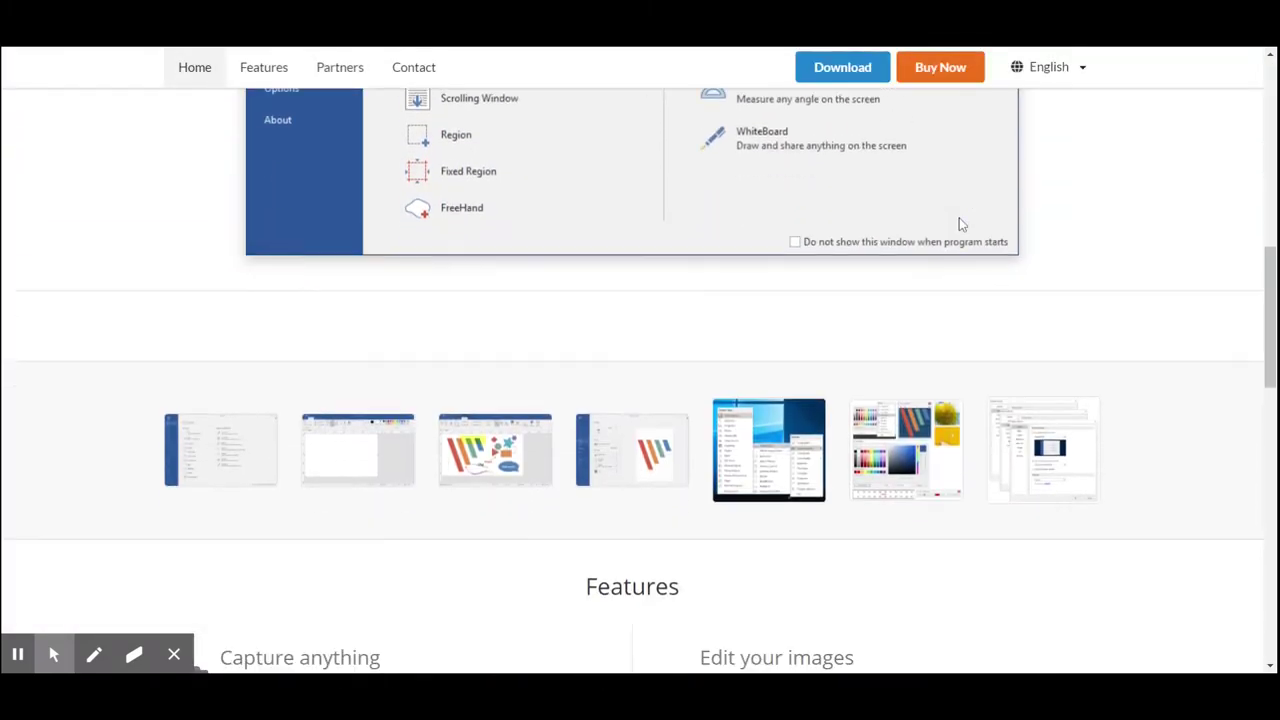
scroll(958, 224, "down", 4)
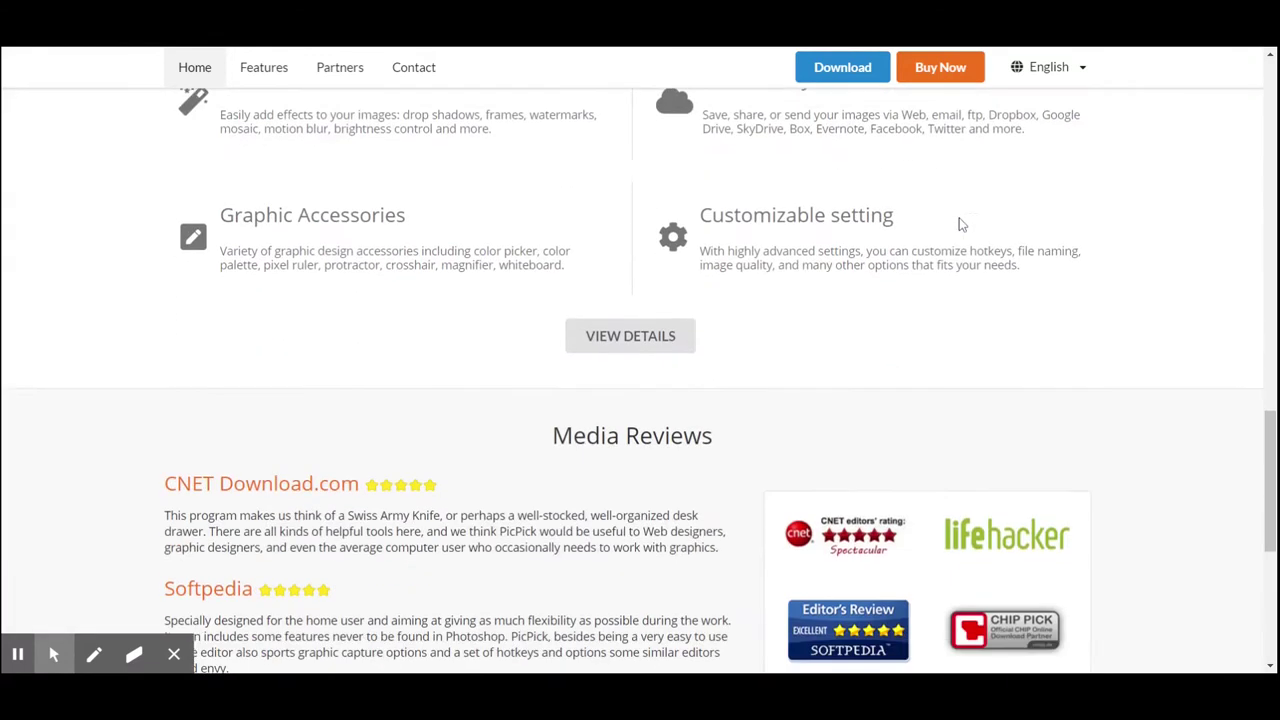
scroll(958, 224, "down", 3)
scroll(958, 224, "down", 2)
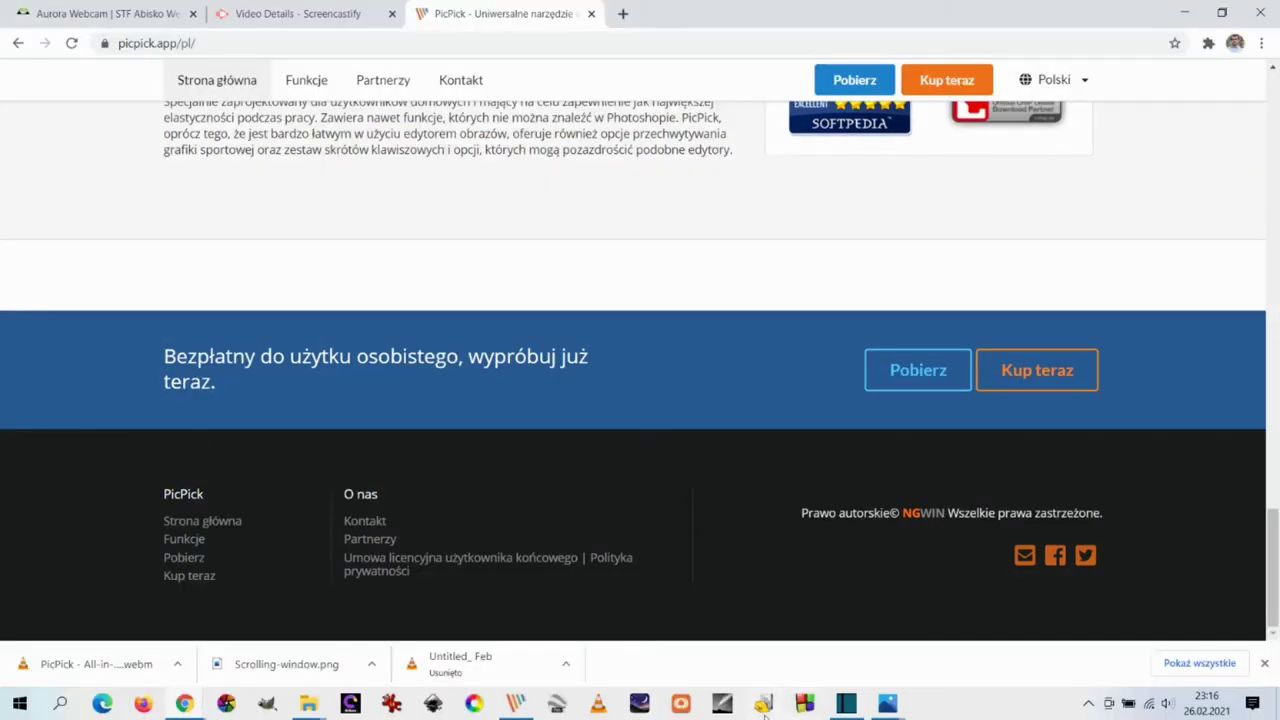
Switch to PicPick and examine the Scrolling-window.png capture along its full length, from the page header to the footer.
left_click(516, 704)
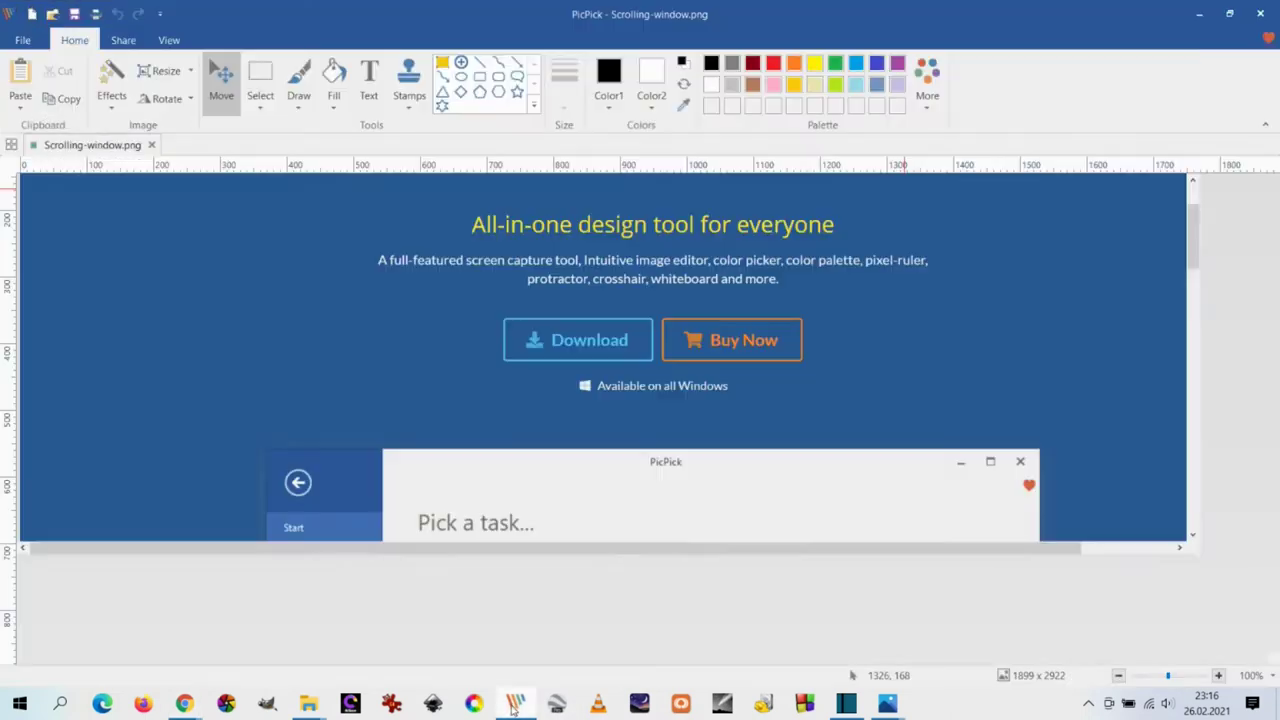
scroll(933, 316, "up", 1)
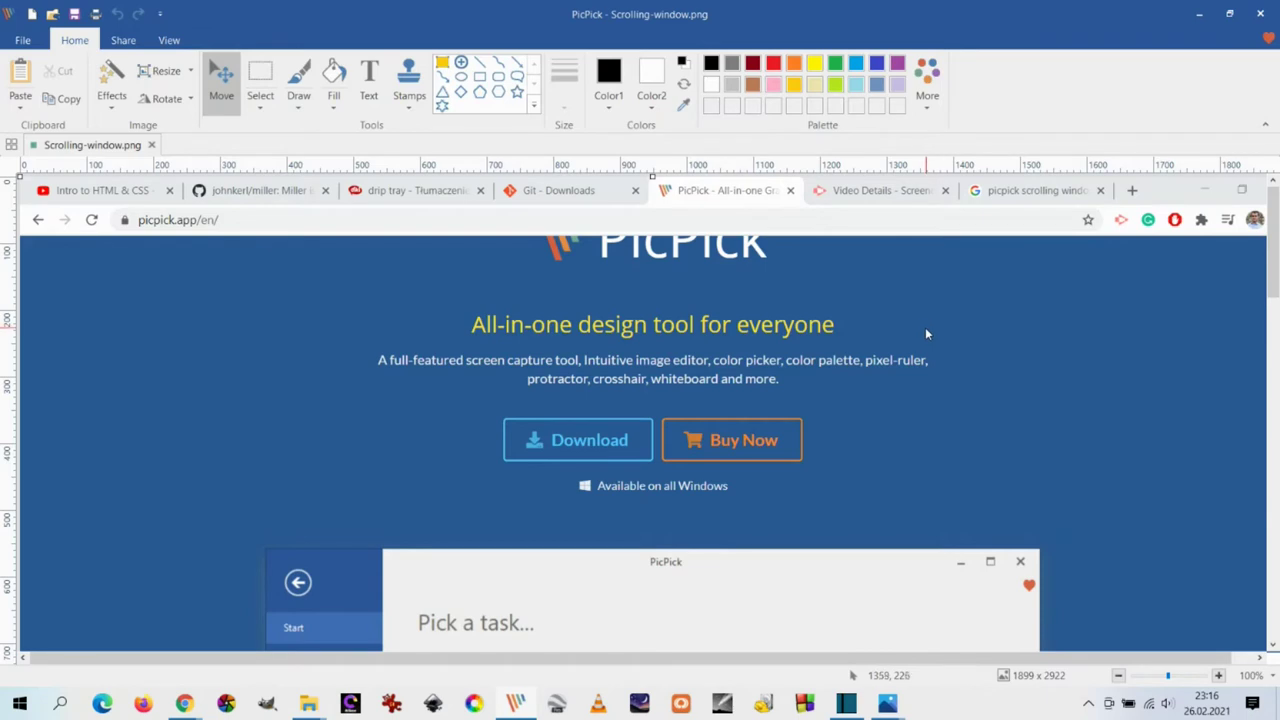
scroll(926, 330, "down", 6)
scroll(926, 334, "down", 14)
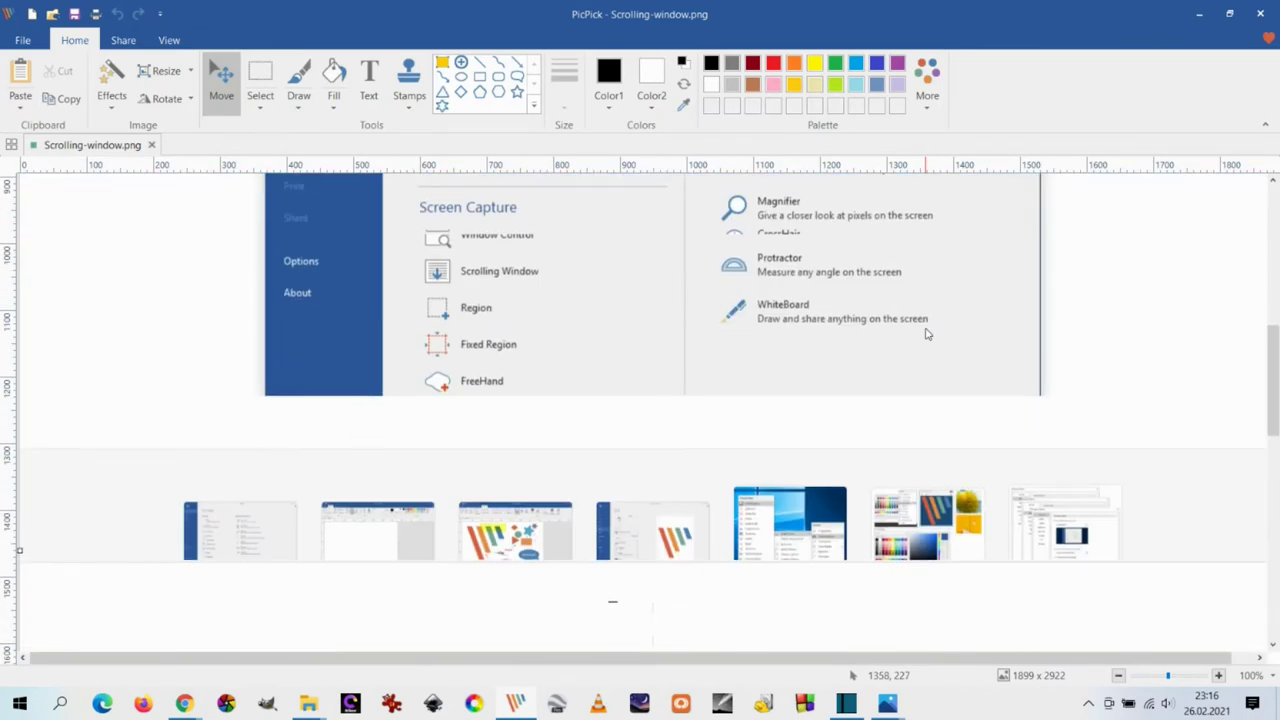
scroll(926, 334, "down", 3)
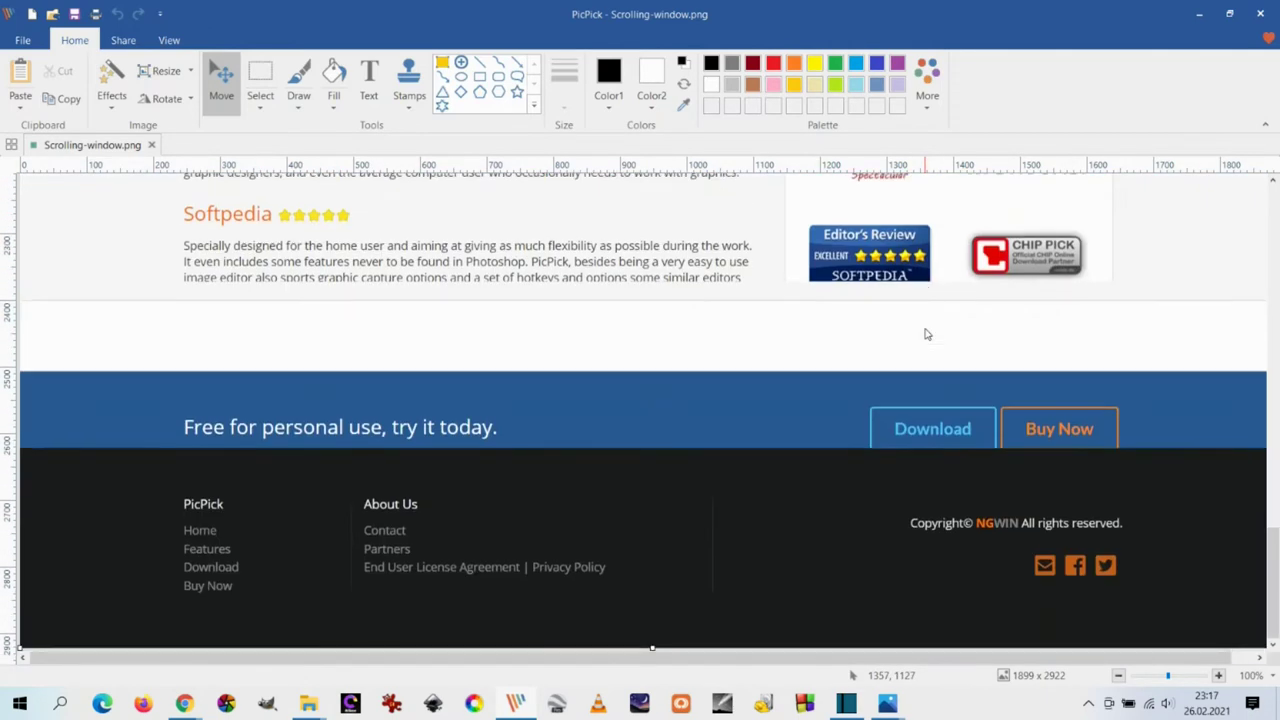
scroll(926, 334, "up", 15)
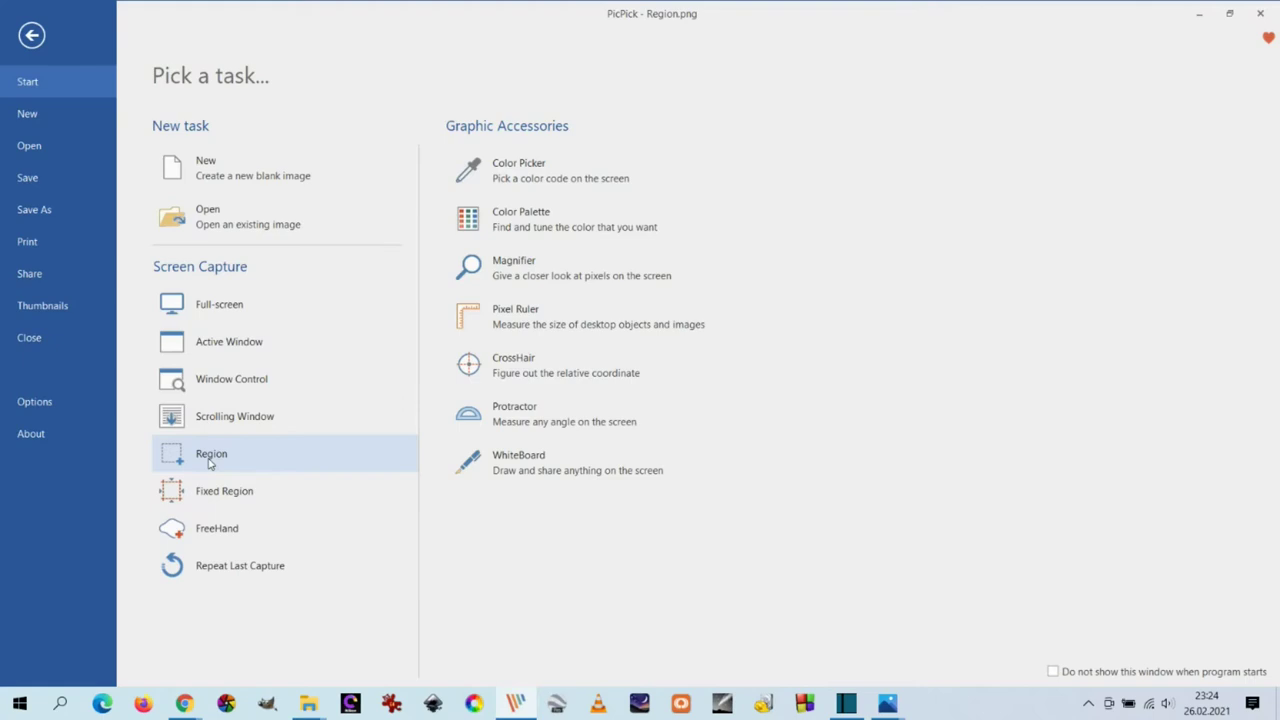
Capture a region of about 1229 x 808 px of the aurora webcam page, from the navigation bar to below the thumbnails, and review it.
left_click(211, 455)
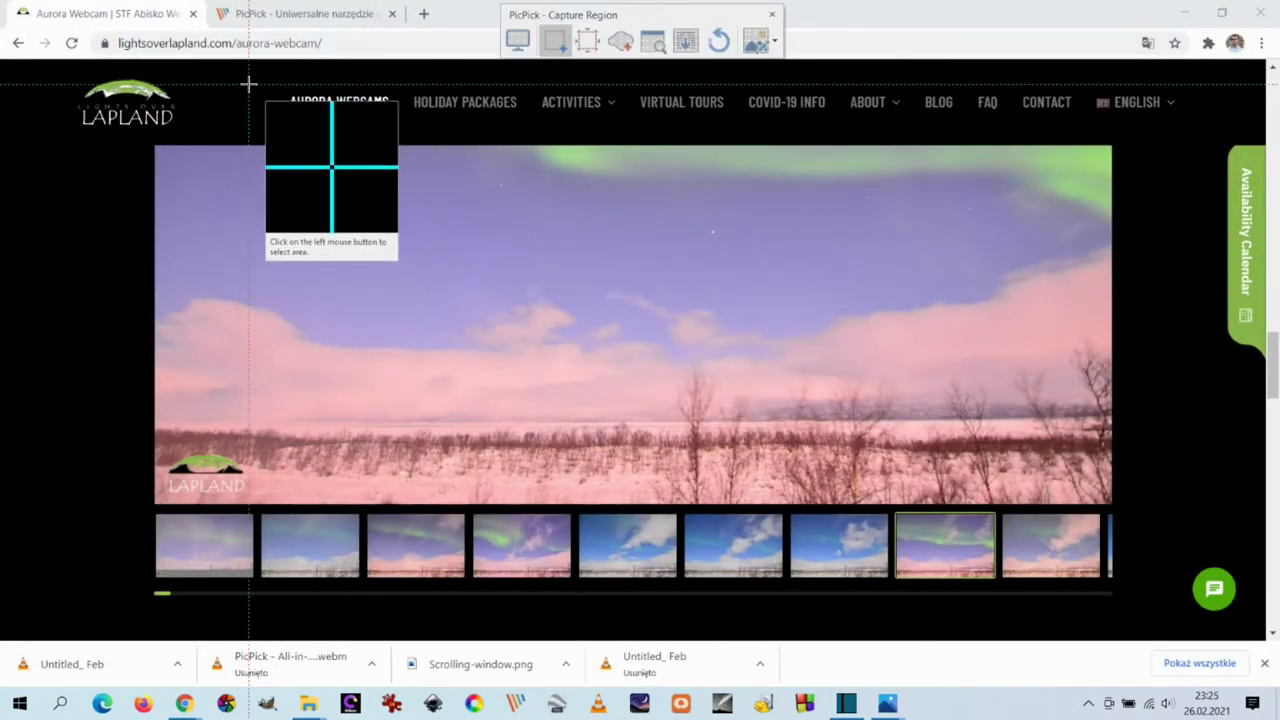
left_click_drag(248, 86, 1066, 621)
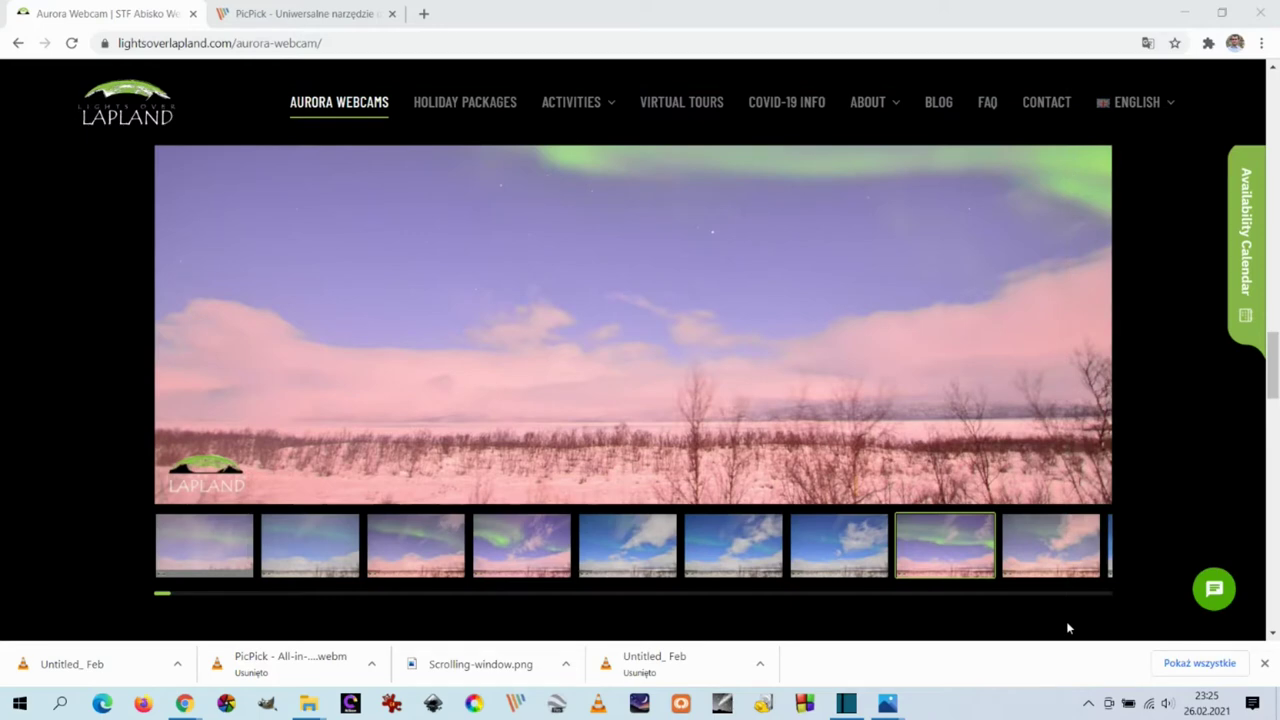
scroll(897, 520, "up", 2)
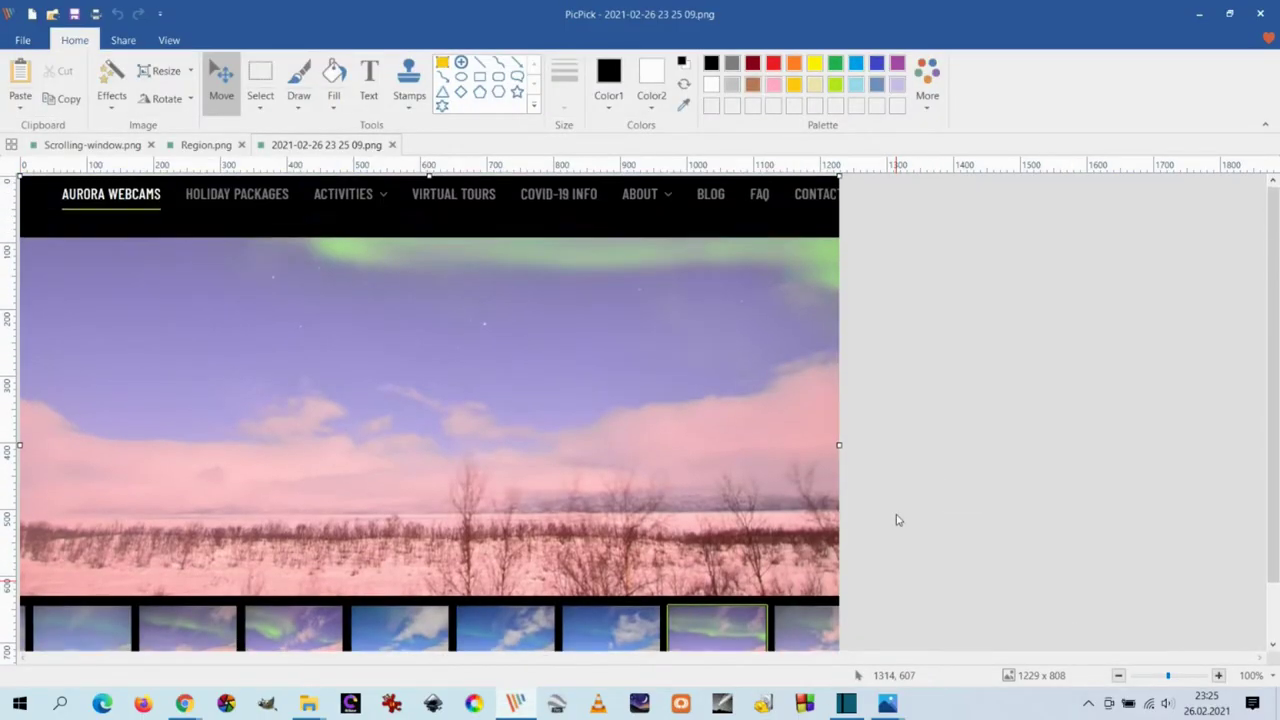
scroll(897, 520, "down", 2)
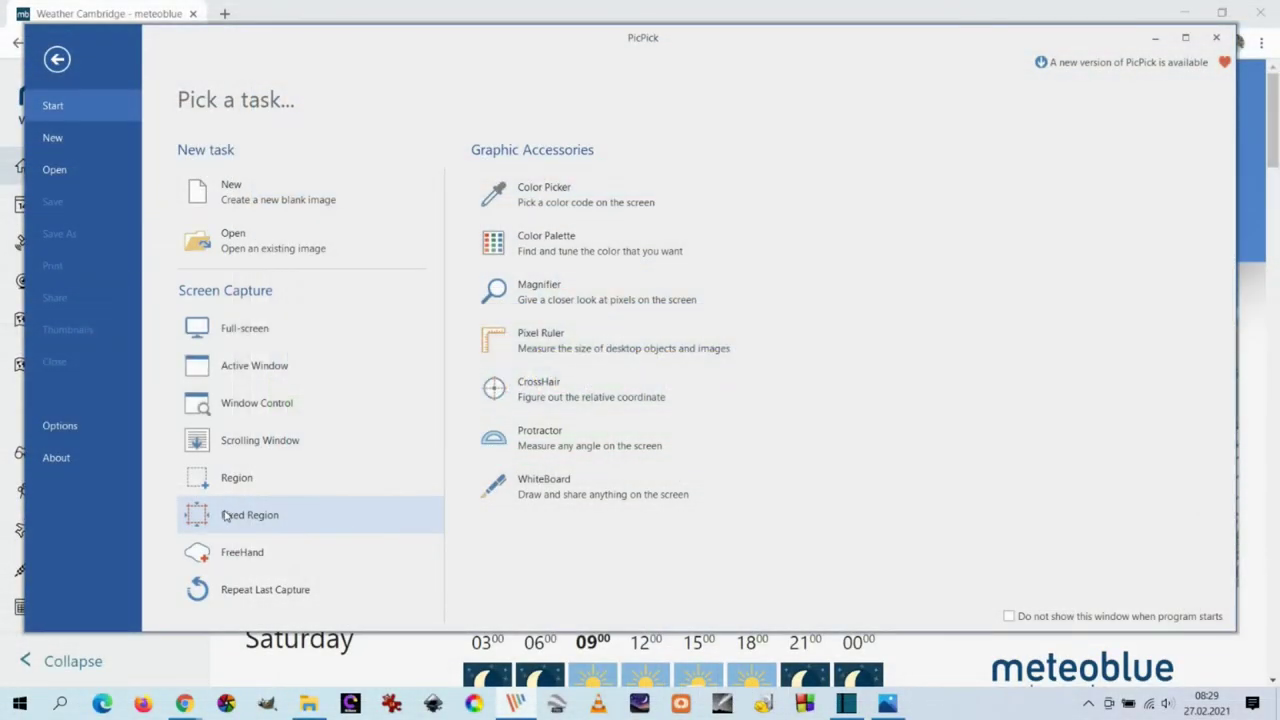
Capture a fixed region of 1500 x 800 px of the Cambridge weather page, starting at the meteoblue logo, and review it.
left_click(226, 515)
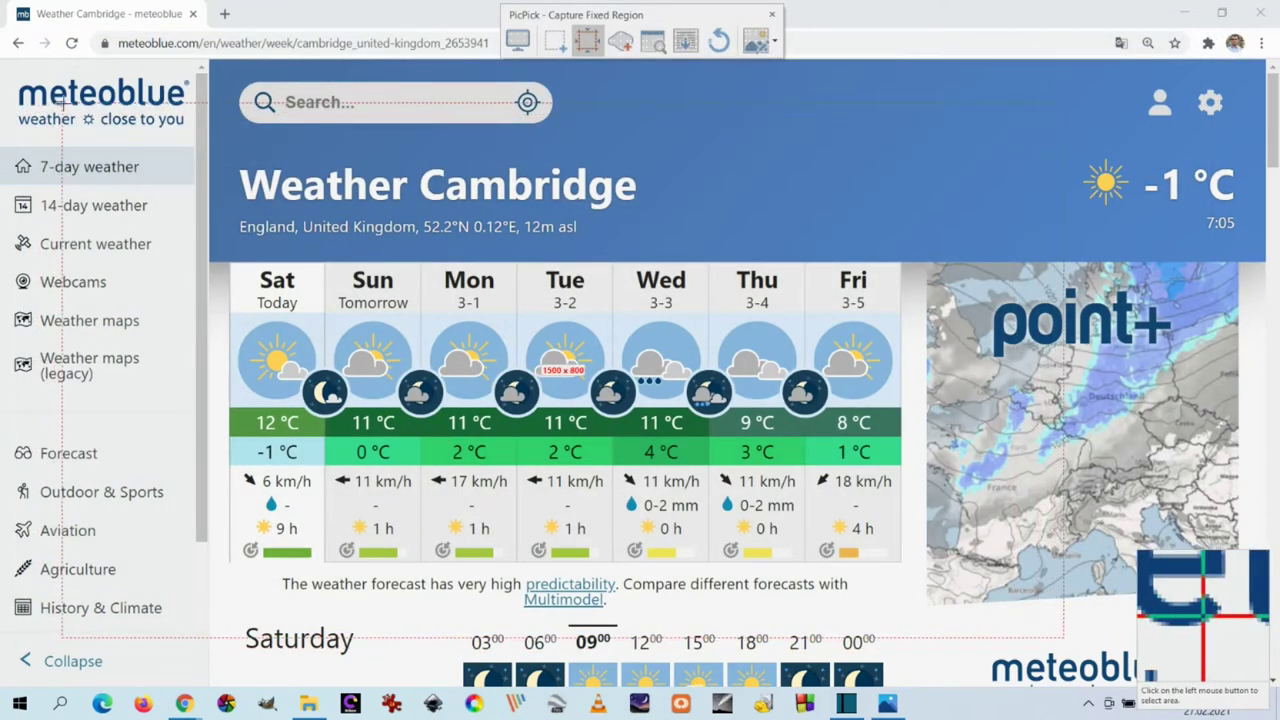
left_click(18, 73)
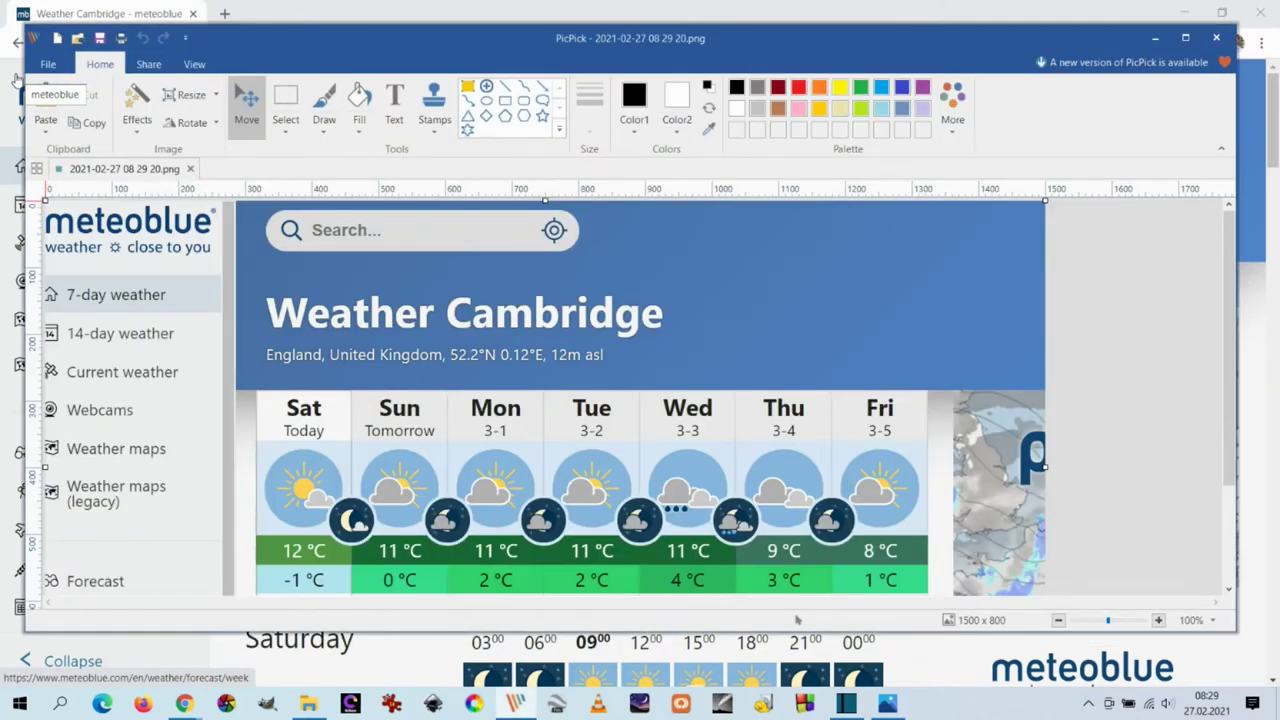
scroll(718, 510, "down", 3)
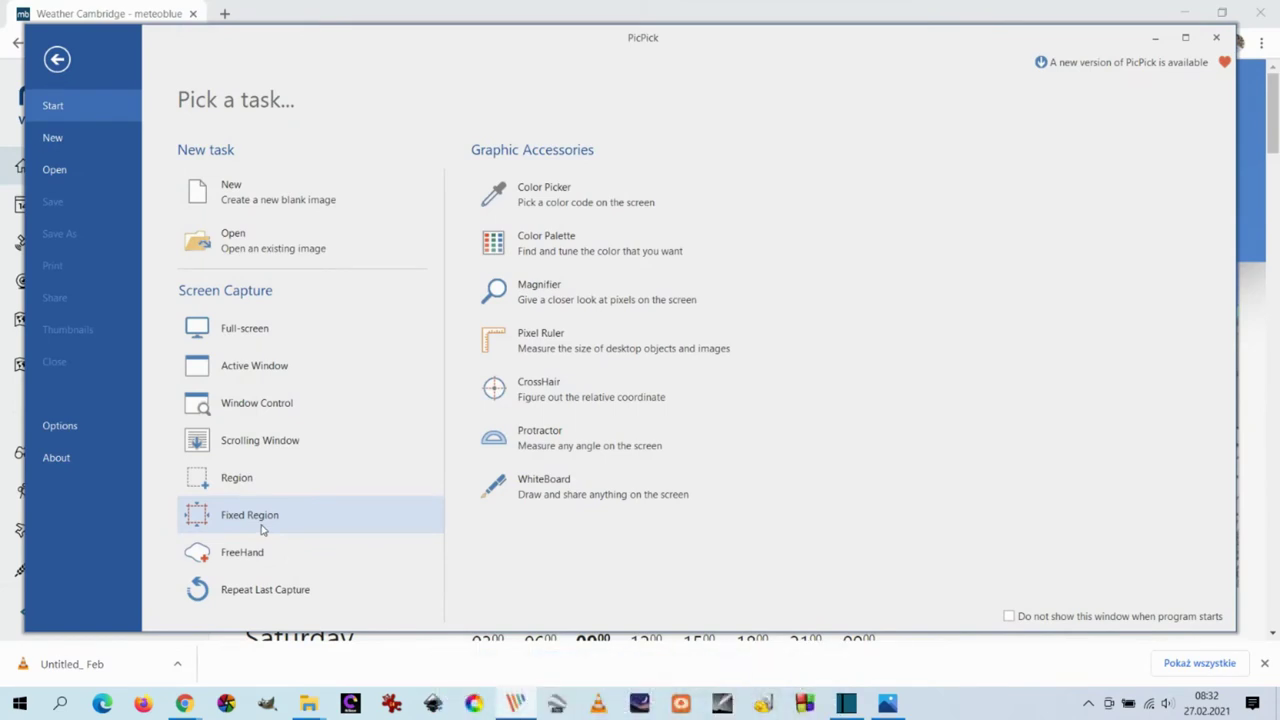
Start another fixed region capture and set the region size to 700 px wide and 700 px high.
left_click(262, 530)
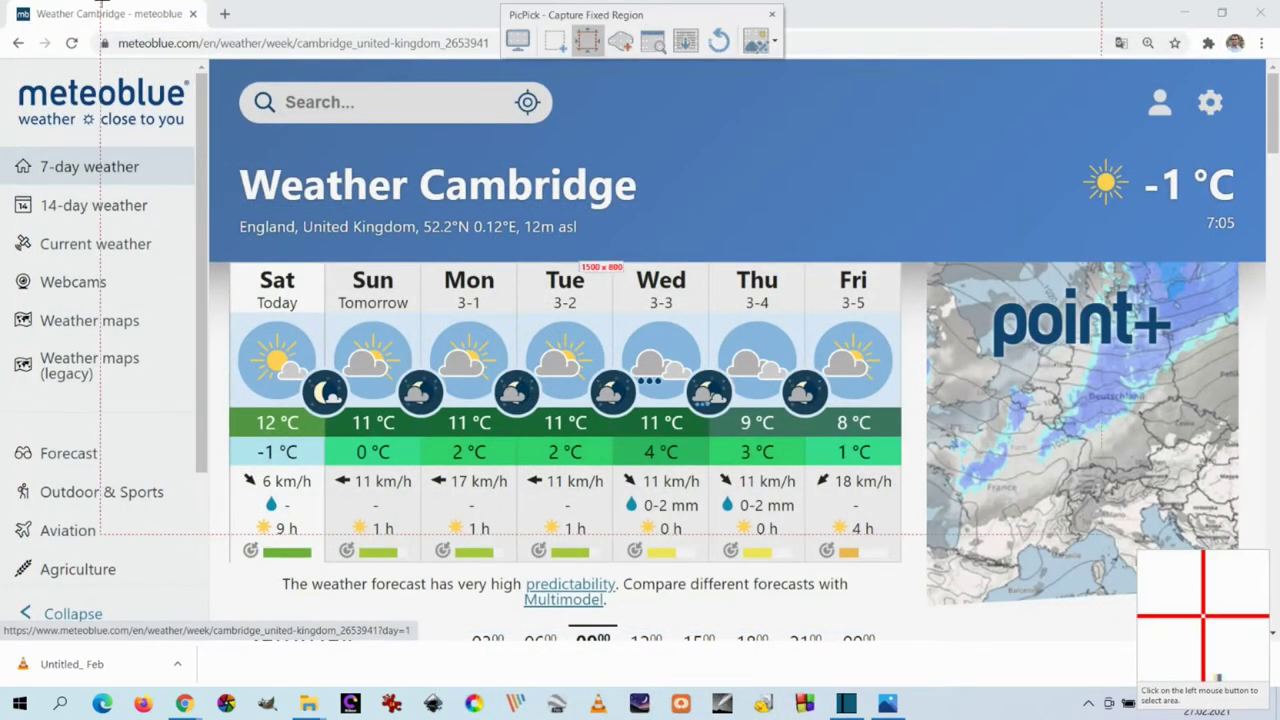
right_click(128, 110)
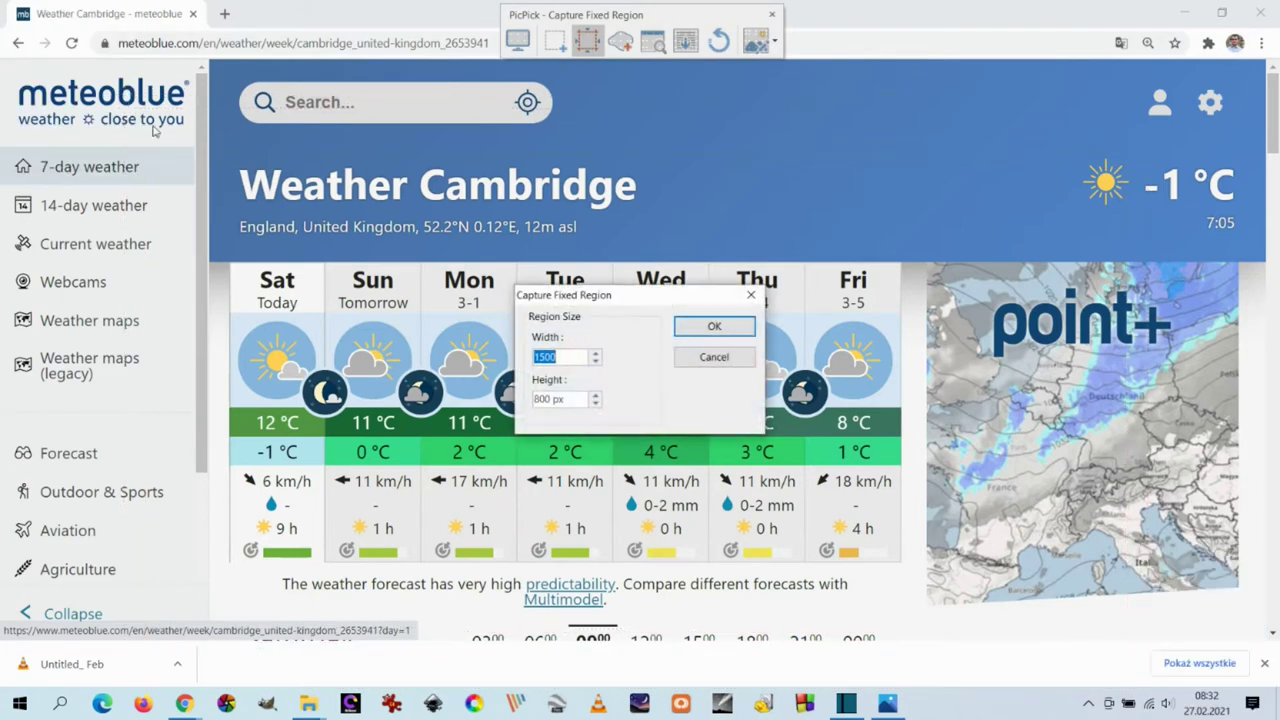
left_click_drag(569, 357, 523, 354)
type("700")
left_click_drag(550, 398, 533, 398)
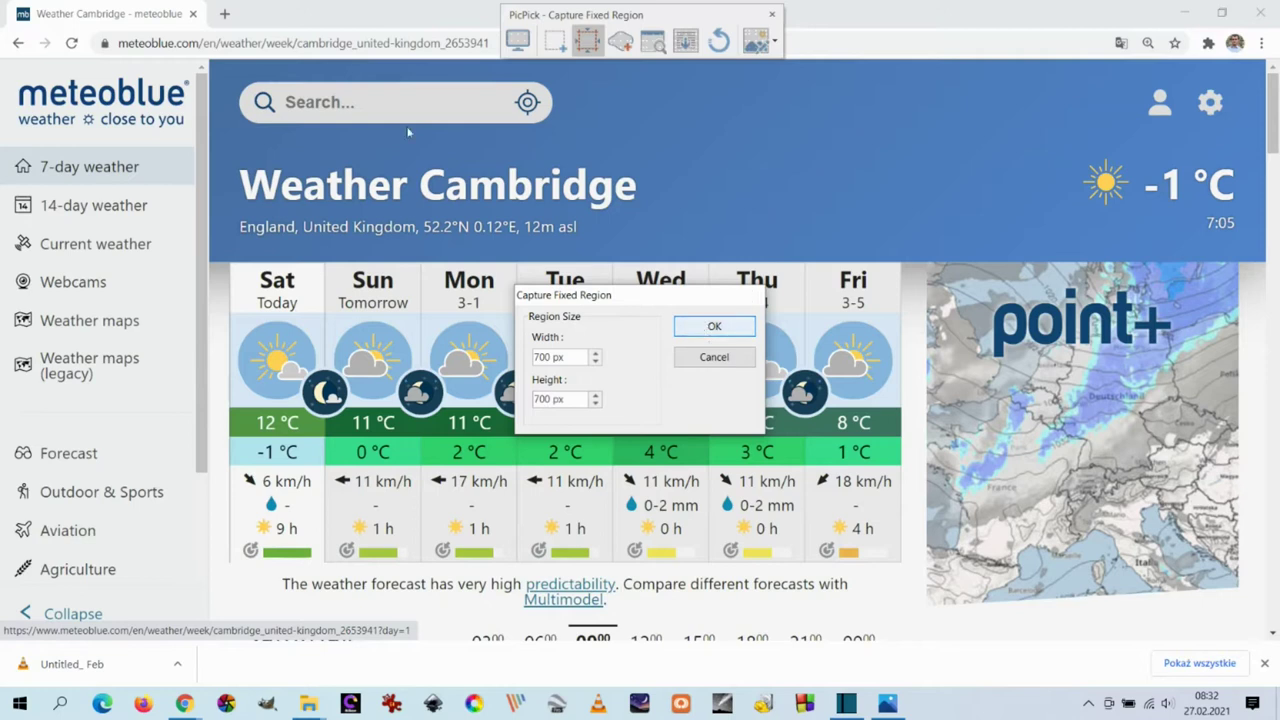
left_click(707, 333)
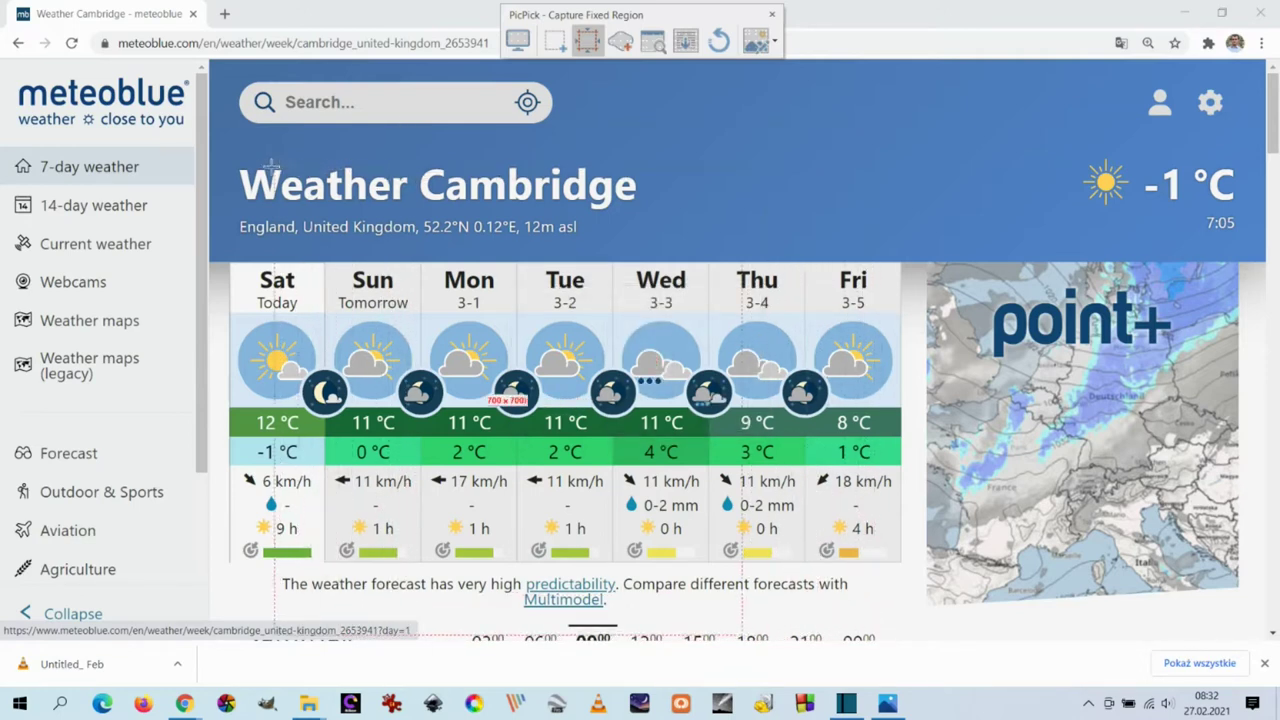
Capture the fixed region starting just above the Weather Cambridge heading and look over the image.
left_click(222, 150)
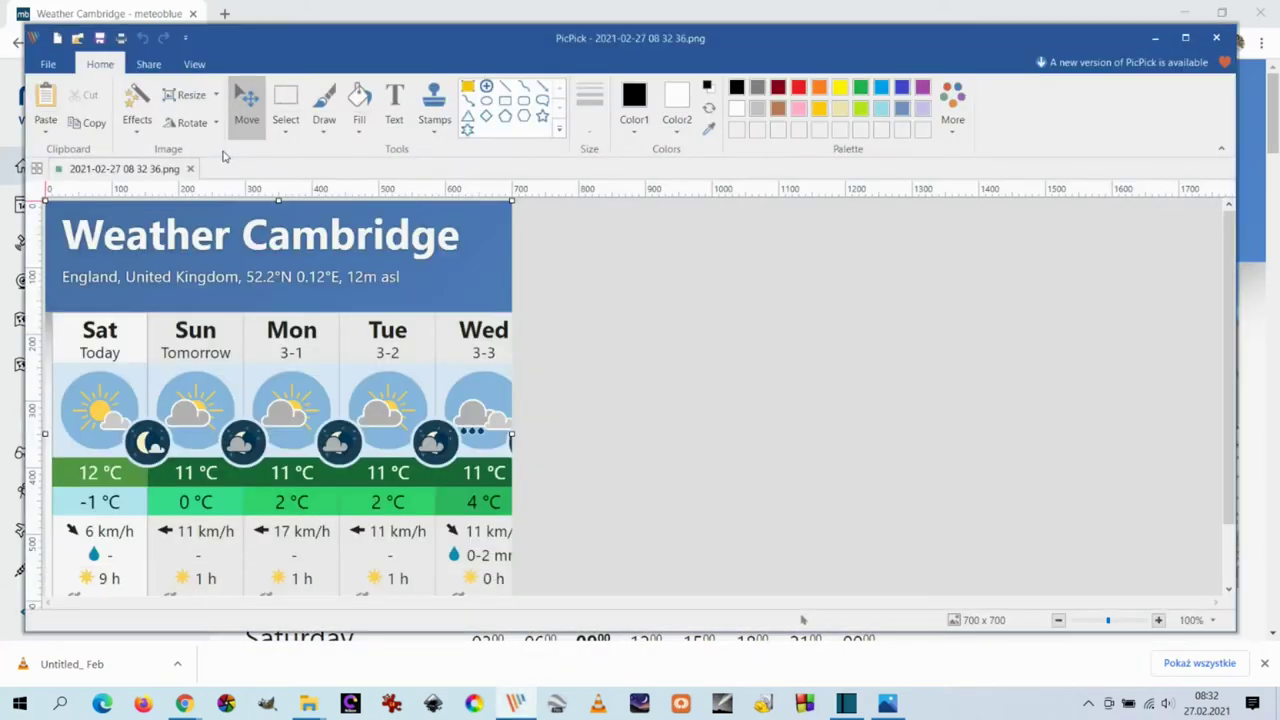
scroll(537, 356, "down", 1)
scroll(535, 355, "up", 1)
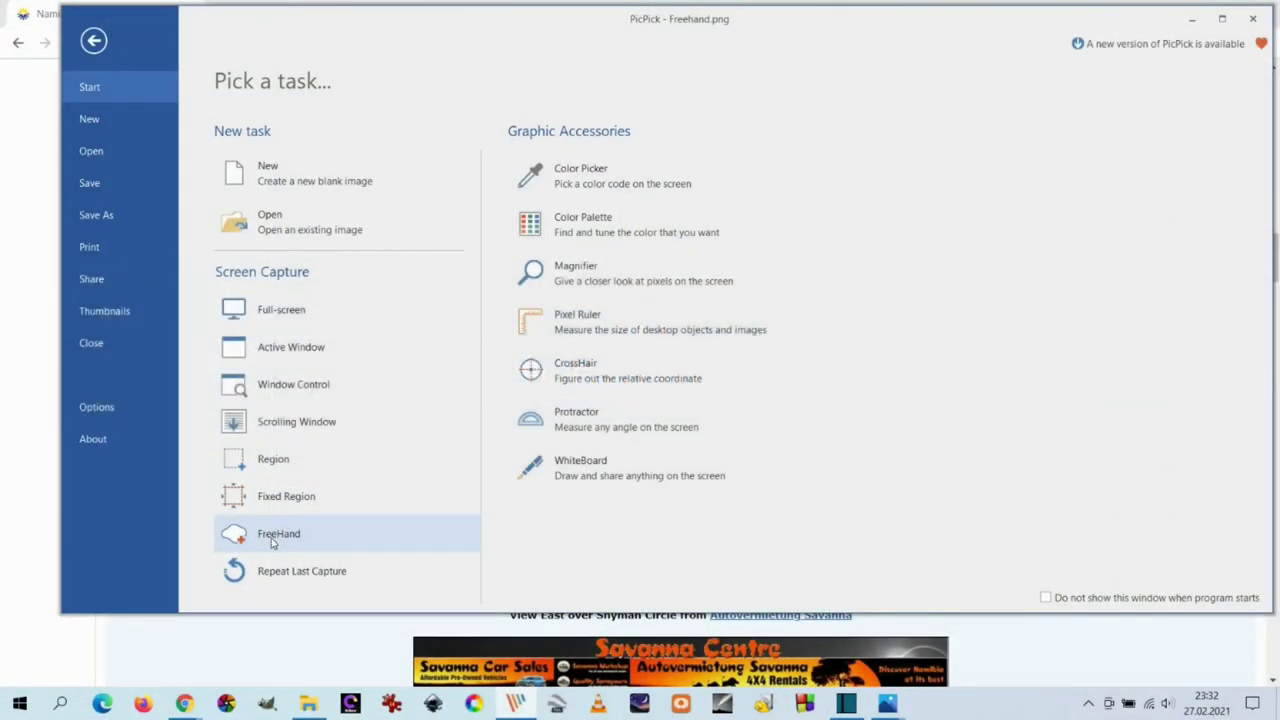
Capture a freehand area of about 1003 x 741 px around the Windhoek NorthEast webcam image and look over the result.
left_click(271, 541)
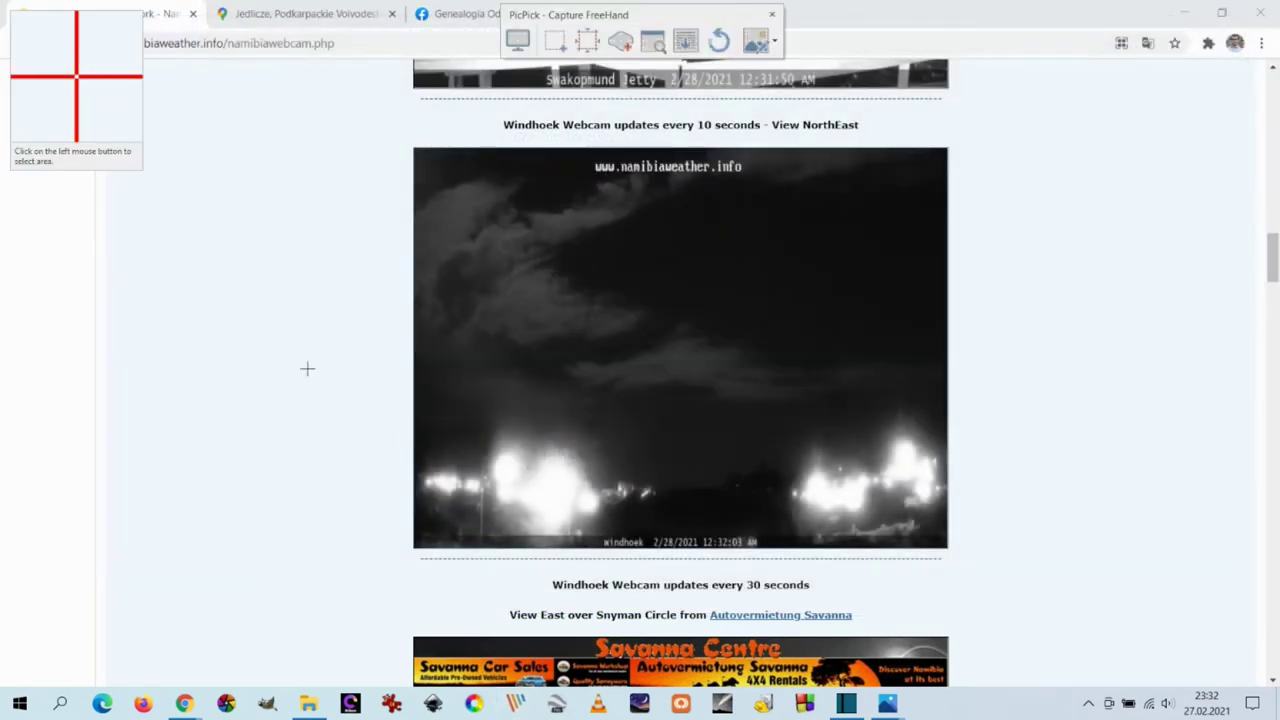
mouse_move(363, 203)
left_mouse_down()
mouse_move(394, 166)
mouse_move(489, 115)
mouse_move(666, 115)
mouse_move(809, 138)
mouse_move(933, 194)
mouse_move(984, 353)
mouse_move(960, 535)
mouse_move(836, 586)
mouse_move(647, 608)
mouse_move(497, 590)
mouse_move(374, 549)
mouse_move(325, 417)
mouse_move(326, 324)
mouse_move(362, 203)
left_mouse_up()
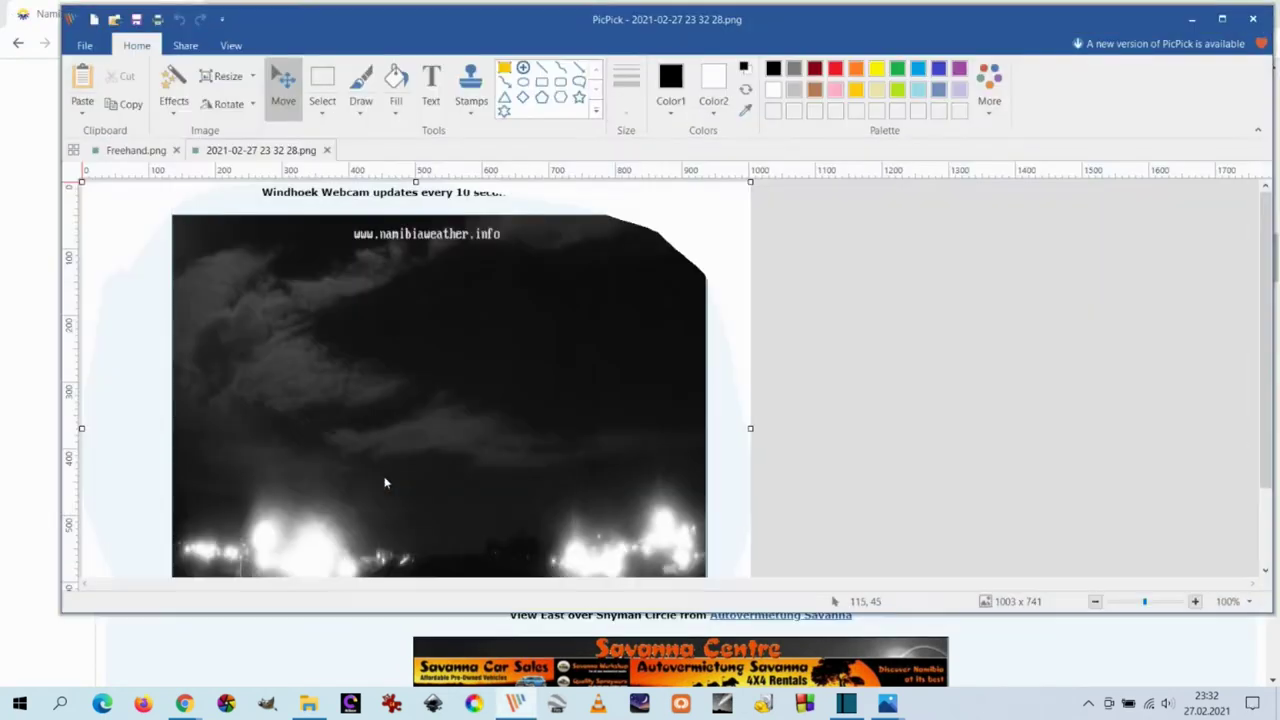
scroll(757, 388, "down", 2)
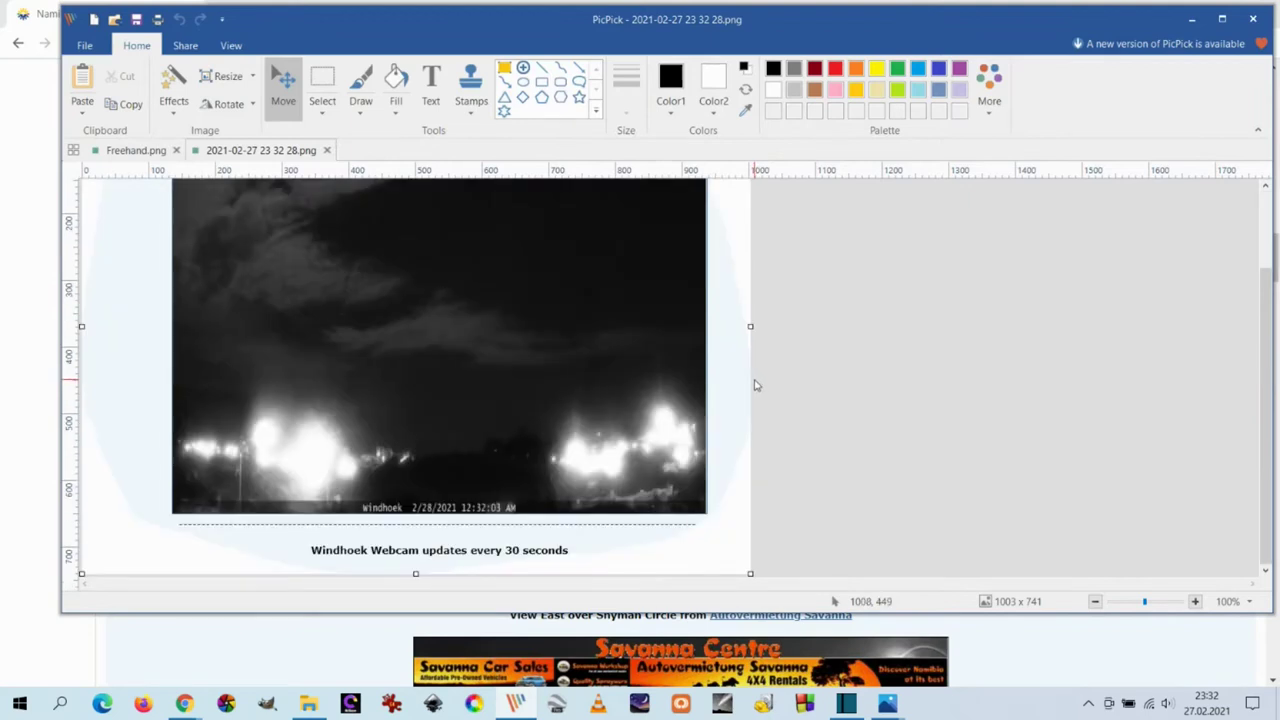
scroll(757, 386, "up", 3)
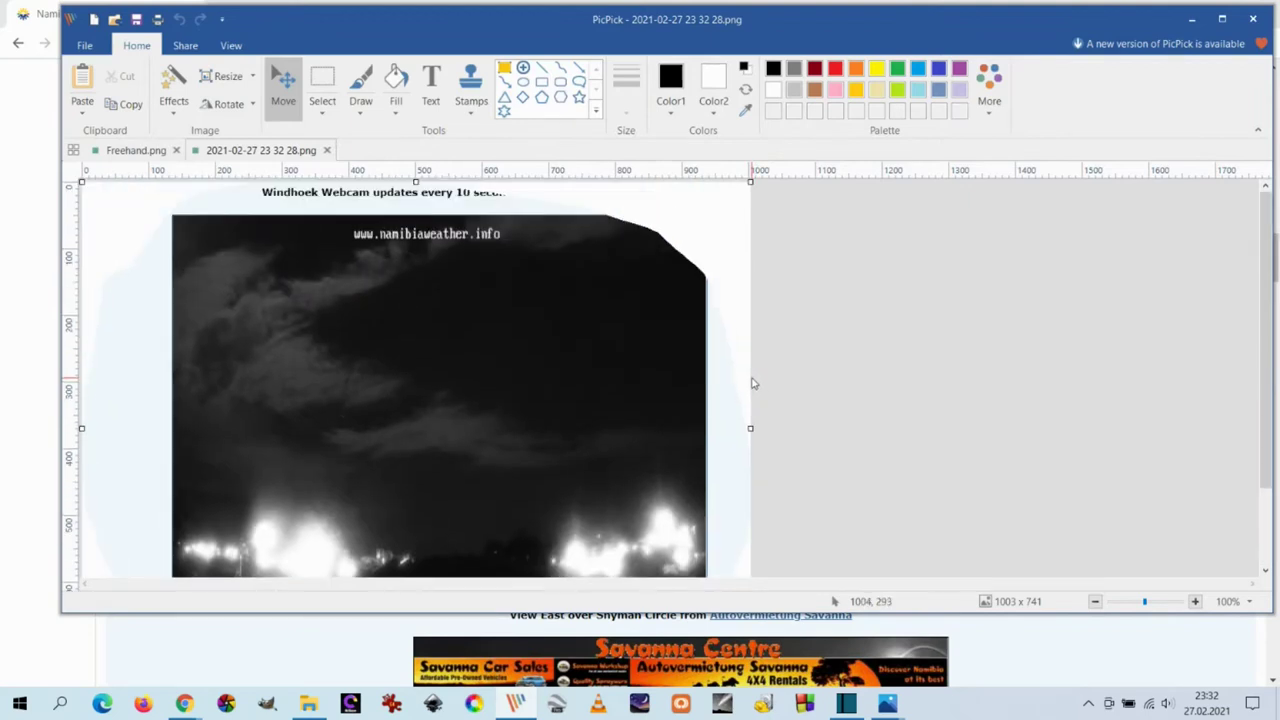
scroll(754, 383, "down", 5)
Make another freehand capture on the Namibia webcam page.
left_click(85, 45)
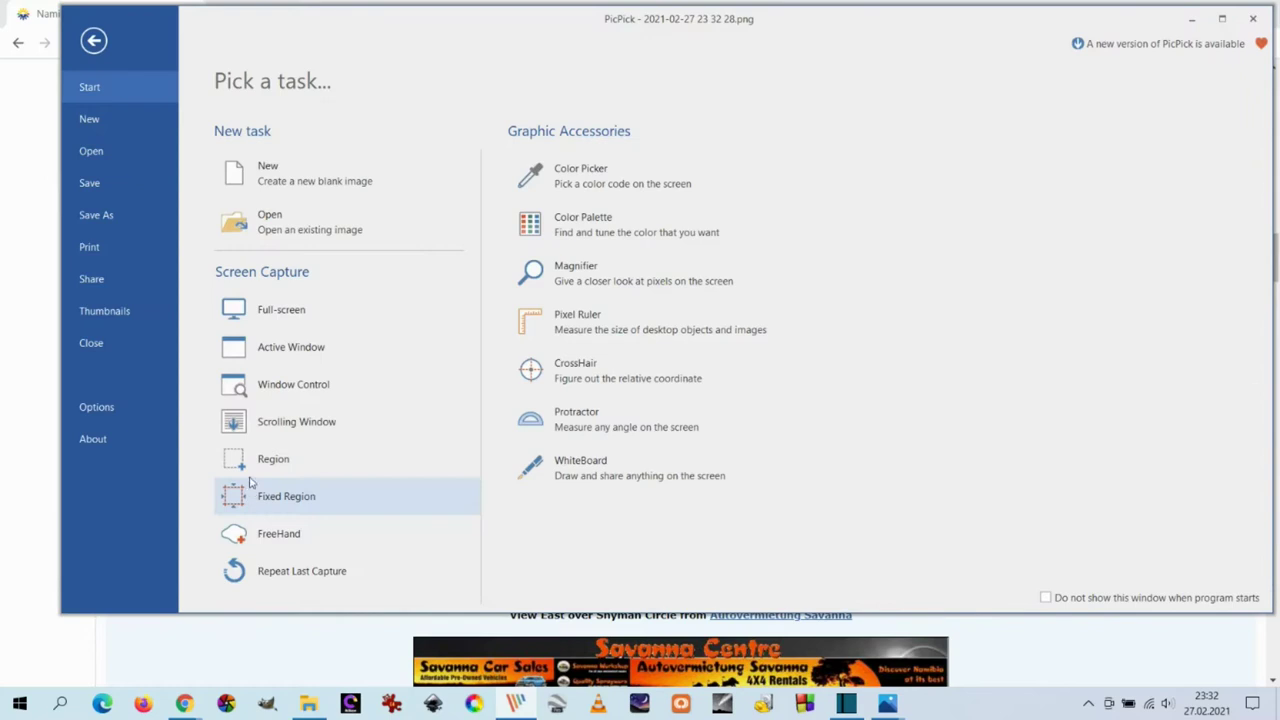
left_click(270, 533)
mouse_move(556, 167)
left_mouse_down()
mouse_move(881, 250)
mouse_move(605, 300)
mouse_move(521, 234)
mouse_move(556, 170)
left_mouse_up()
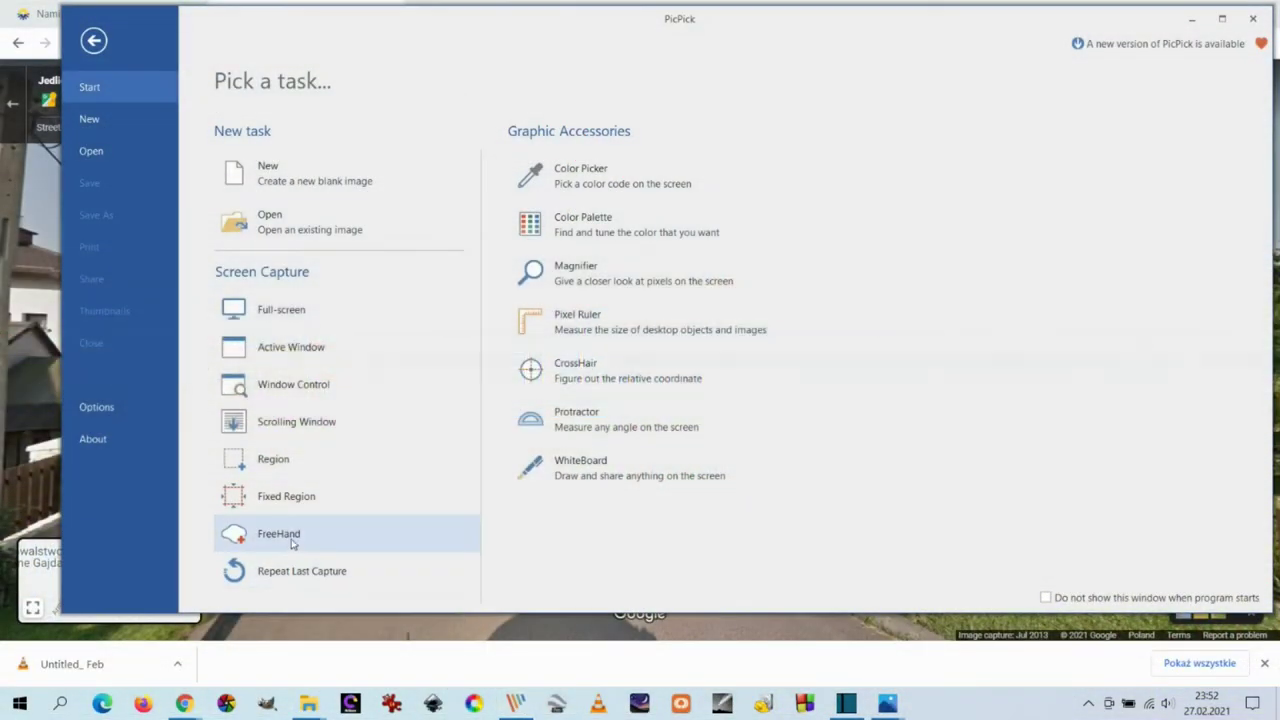
Capture a rounded freehand area of about 957 x 642 px of the Jedlicze Street View, including the road, houses and blue notice board.
left_click(297, 530)
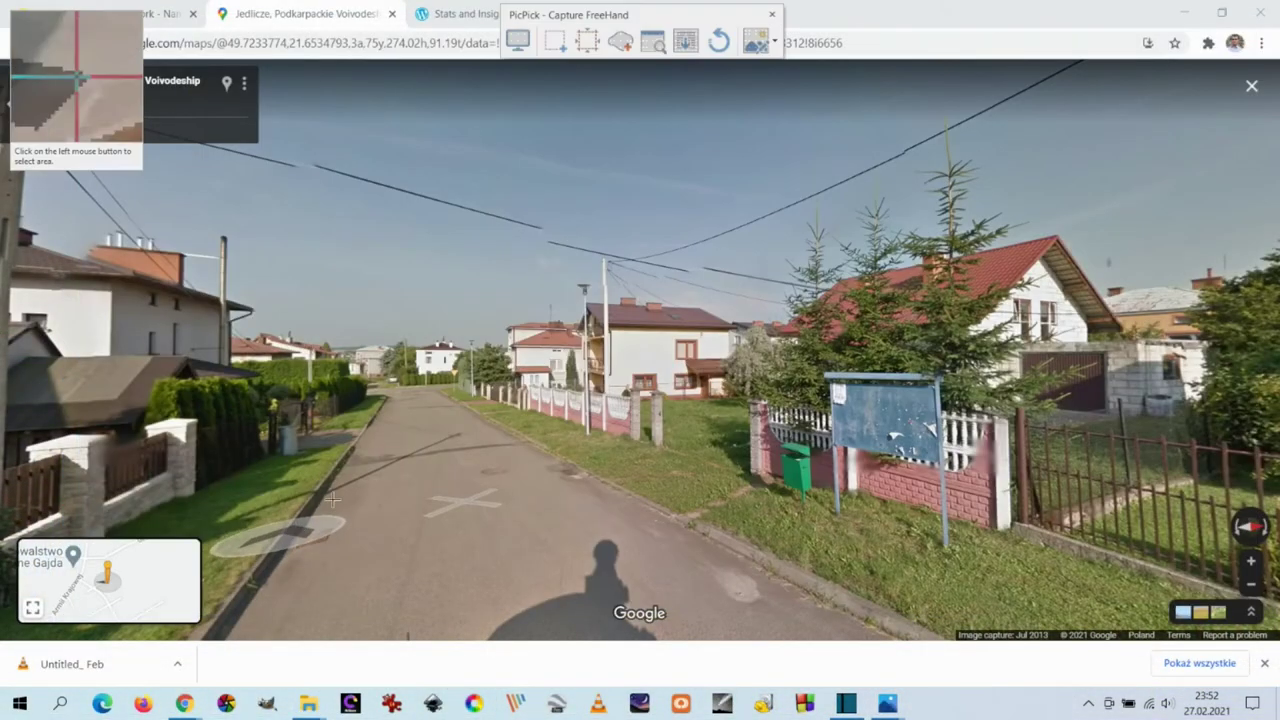
mouse_move(322, 268)
left_mouse_down()
mouse_move(482, 183)
mouse_move(856, 198)
mouse_move(766, 564)
mouse_move(542, 600)
mouse_move(327, 260)
left_mouse_up()
key("shift+Print")
left_click_drag(481, 609, 480, 603)
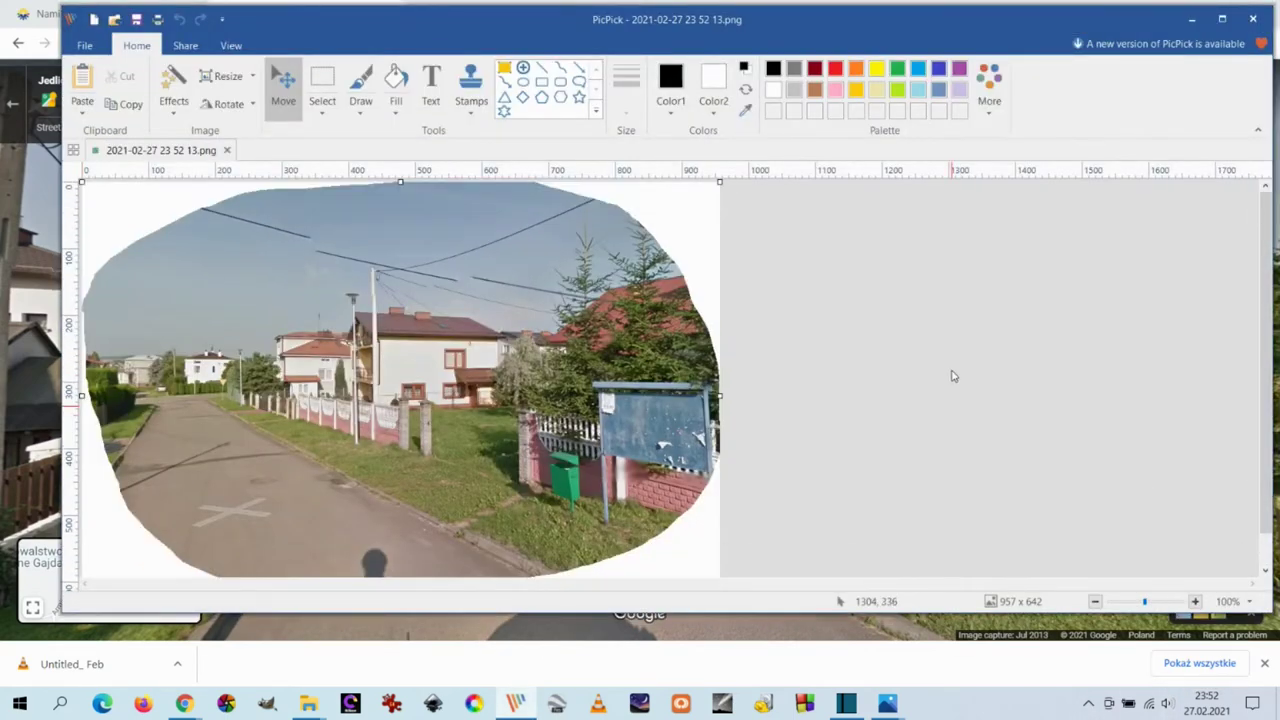
Repeat the last freehand capture of the Street View twice.
left_click(84, 45)
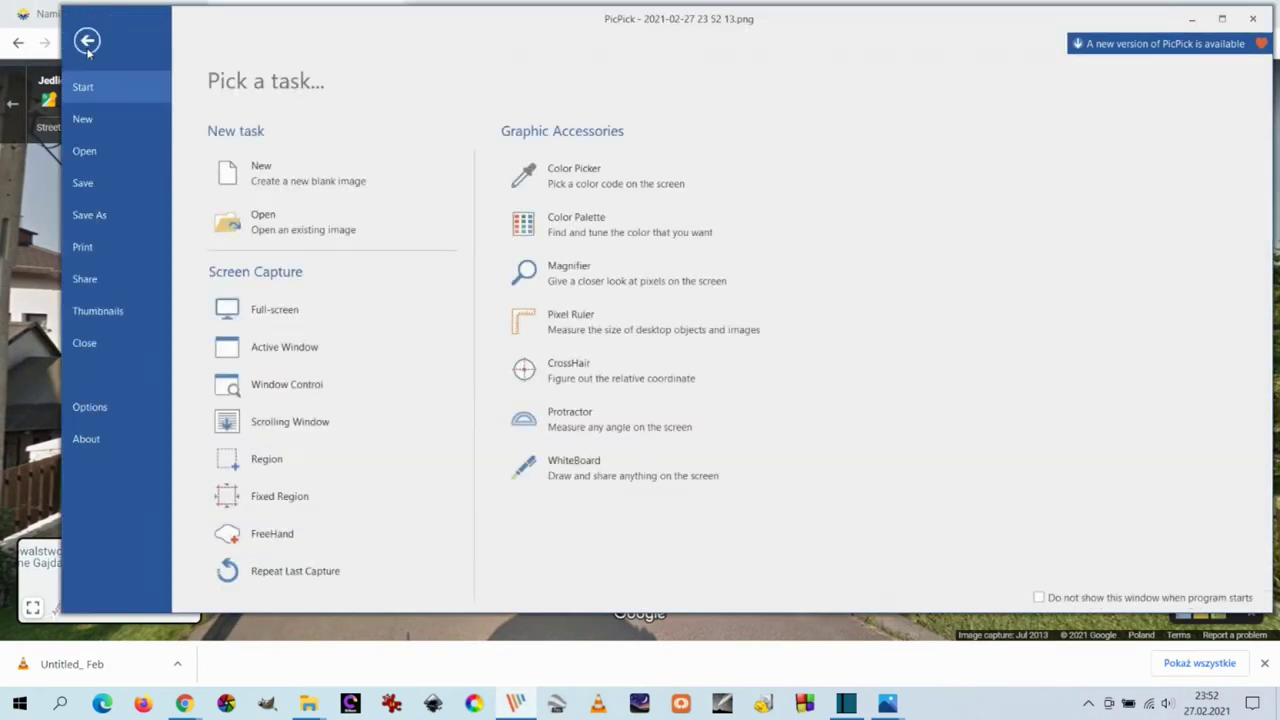
left_click(316, 573)
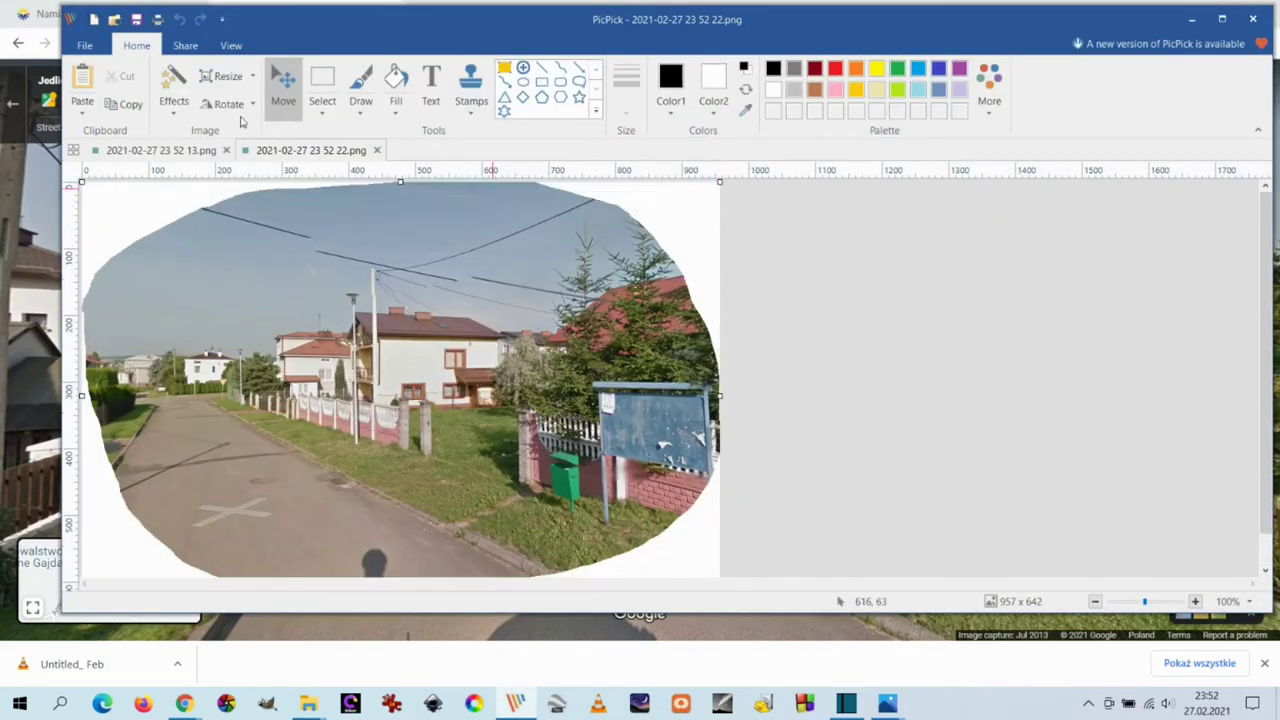
left_click(82, 47)
left_click(275, 575)
scroll(271, 560, "down", 1)
scroll(290, 380, "up", 1)
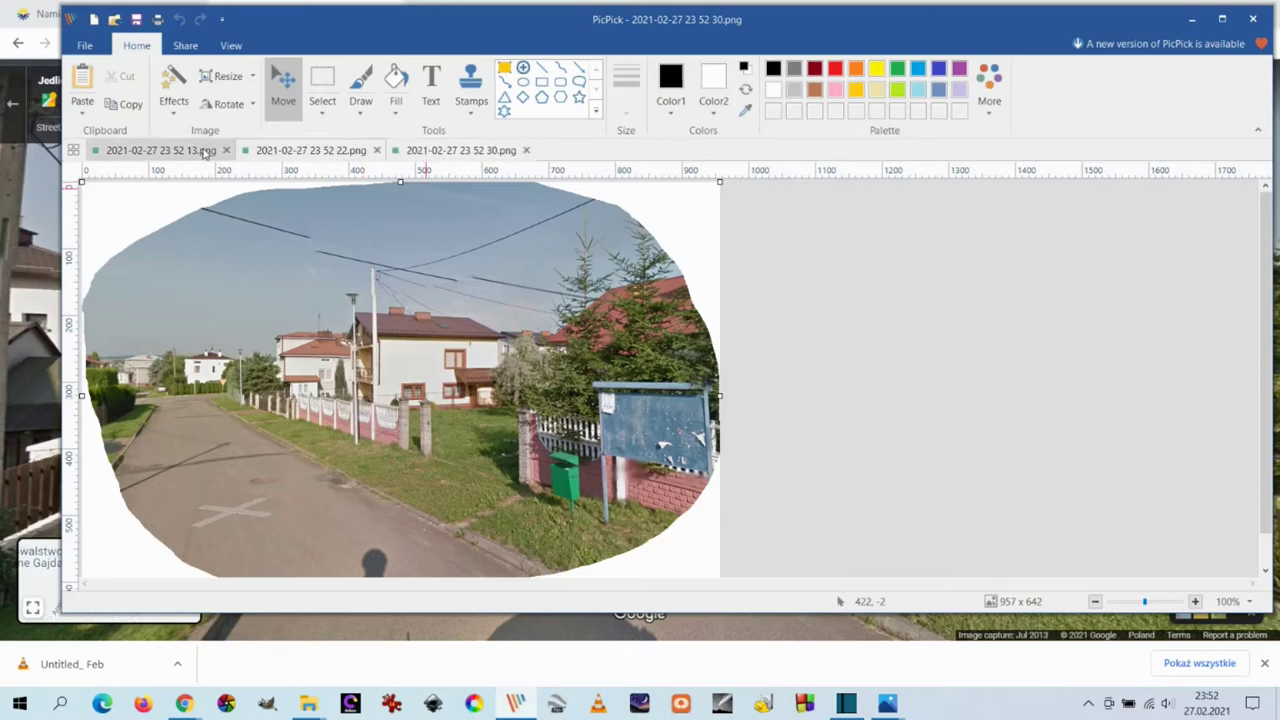
Capture a region of about 912 x 598 px of the Street View around the road and notice board, and repeat that capture.
left_click(85, 46)
left_click(273, 459)
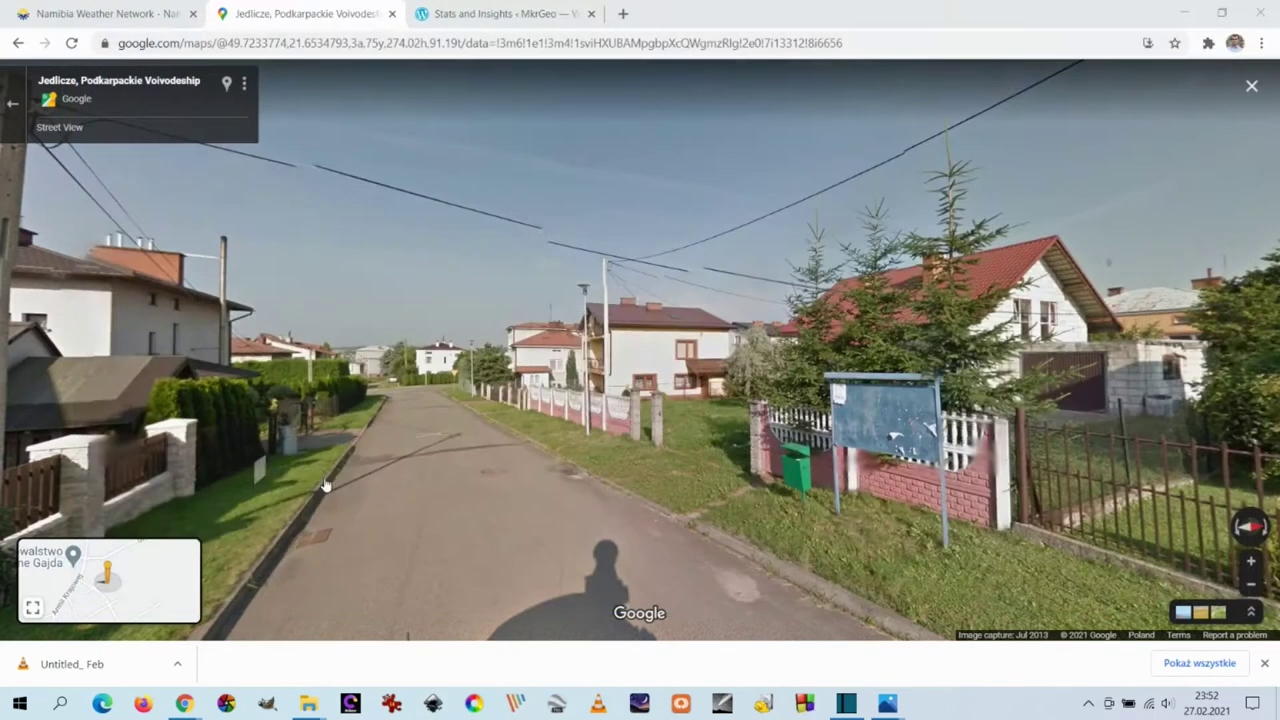
key("Escape")
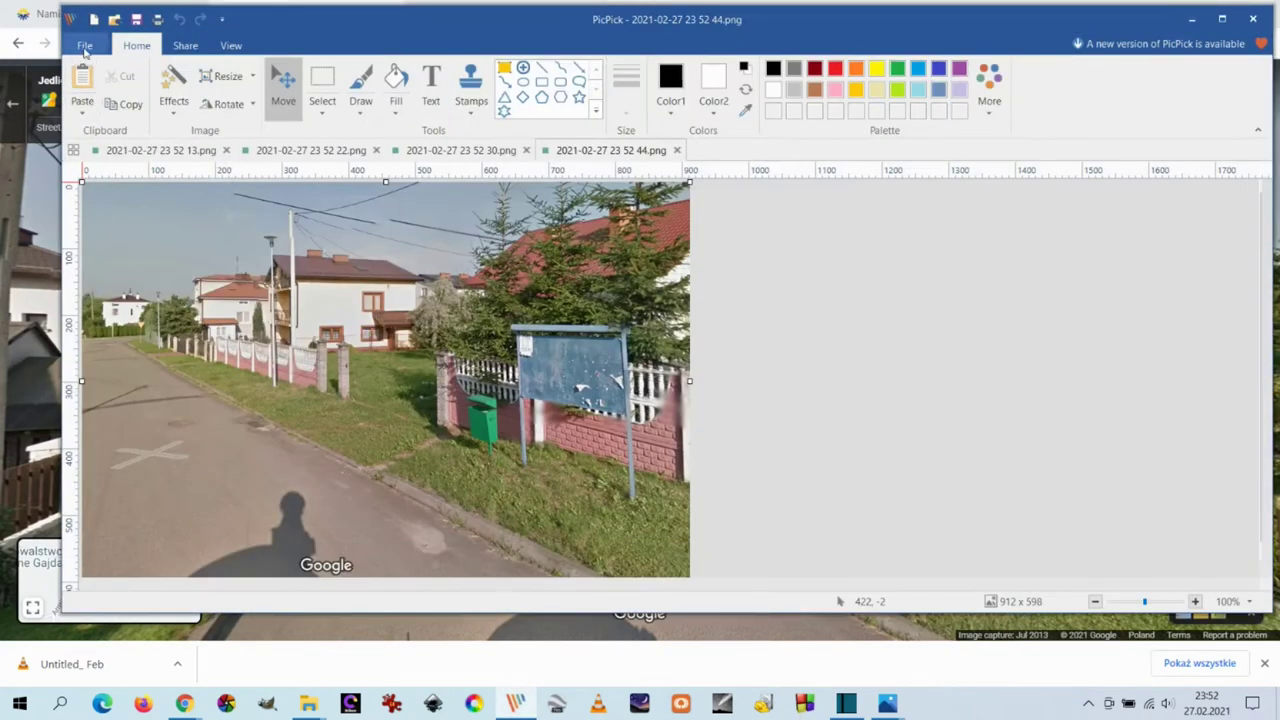
left_click(85, 46)
left_click(293, 574)
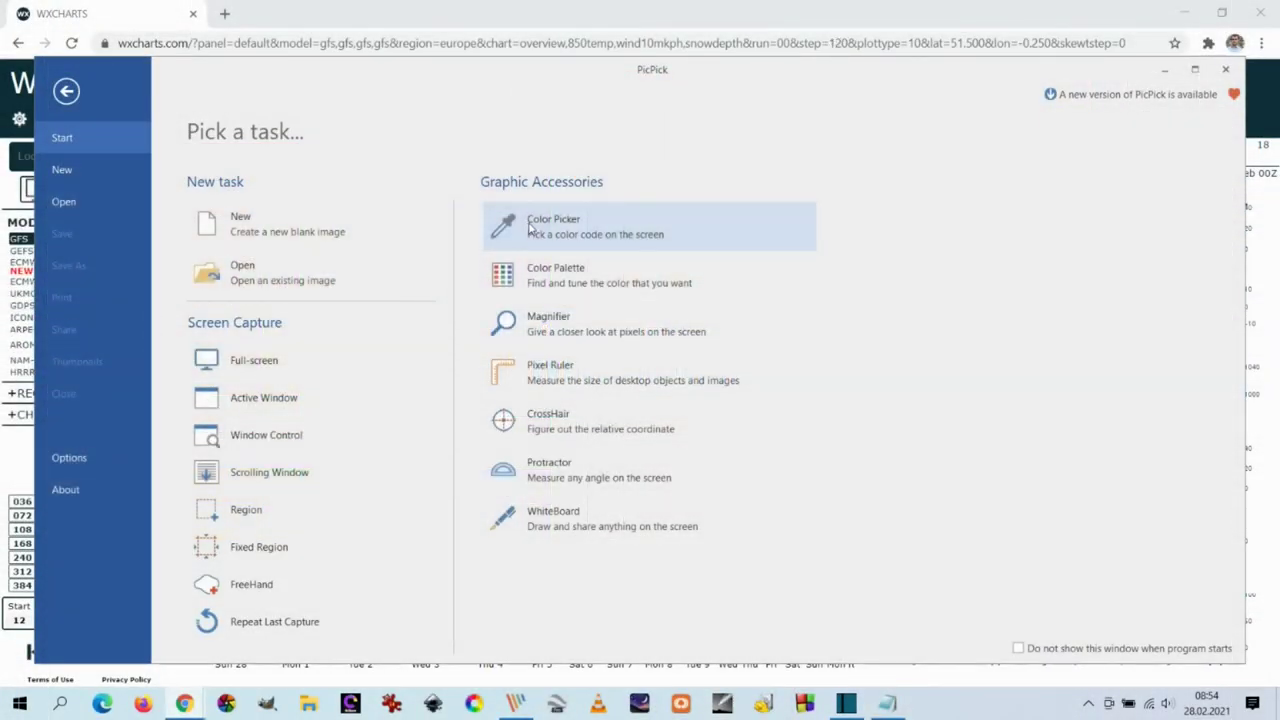
Pick the orange color FEA500 from the precipitation band over central Europe on the weather map.
left_click(530, 228)
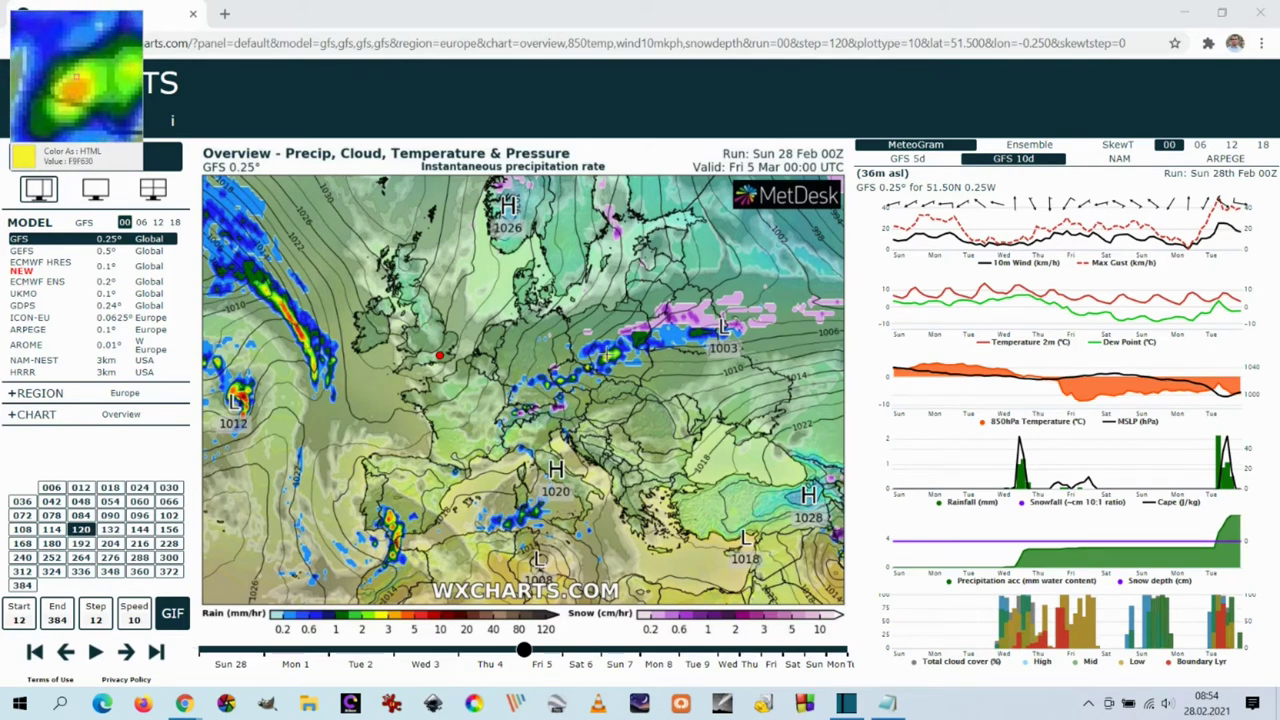
left_click(607, 358)
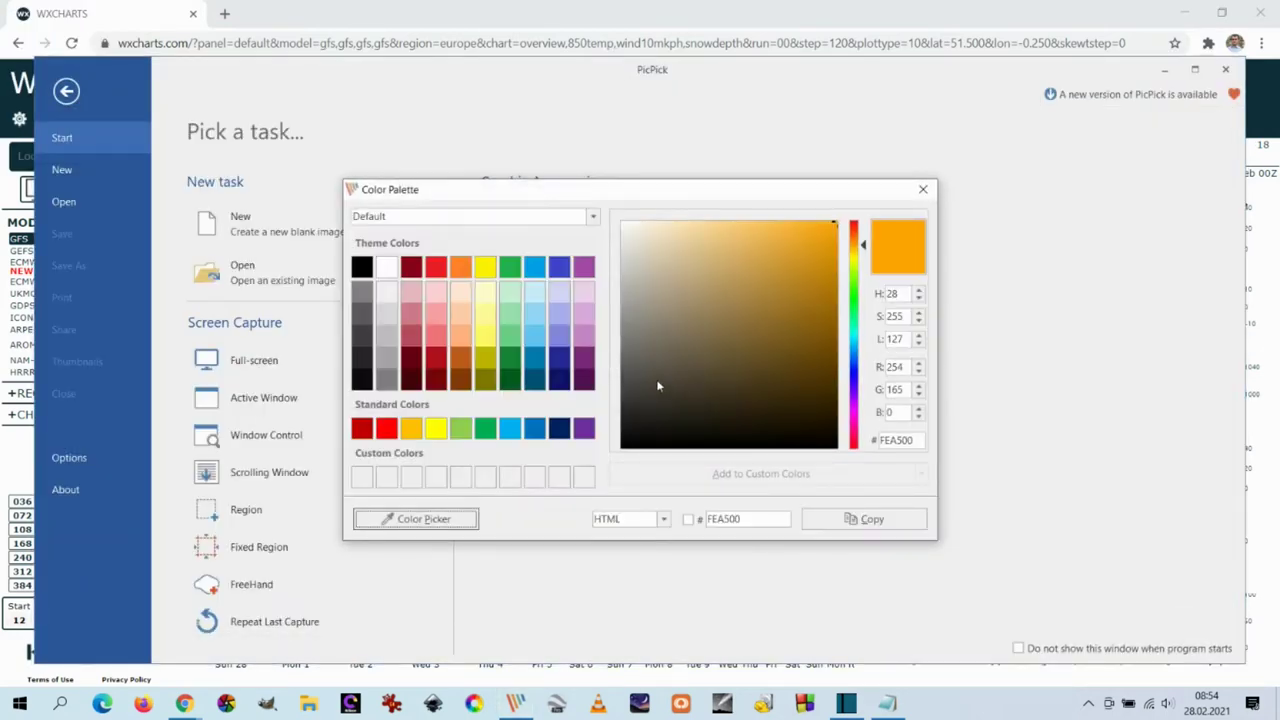
Switch the color code format through html, RGB(), C++ and Delphi, and back to HTML.
left_click(662, 522)
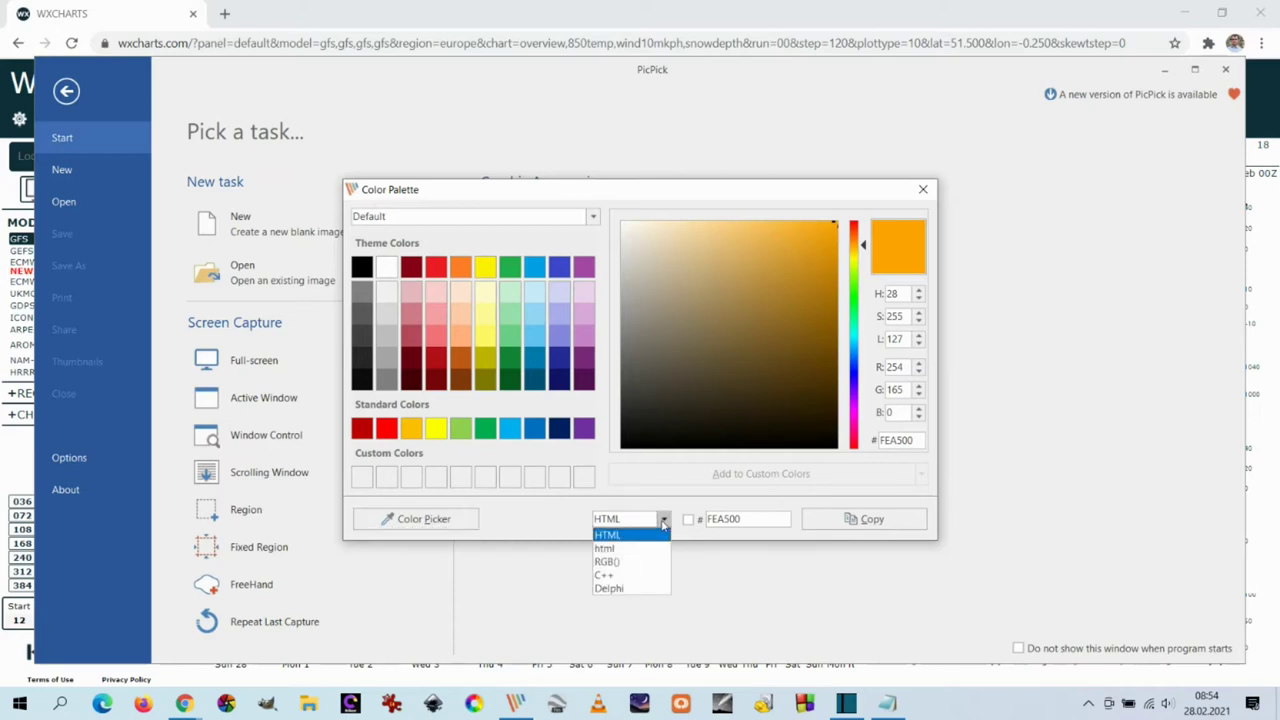
left_click(643, 549)
left_click(661, 524)
left_click(650, 561)
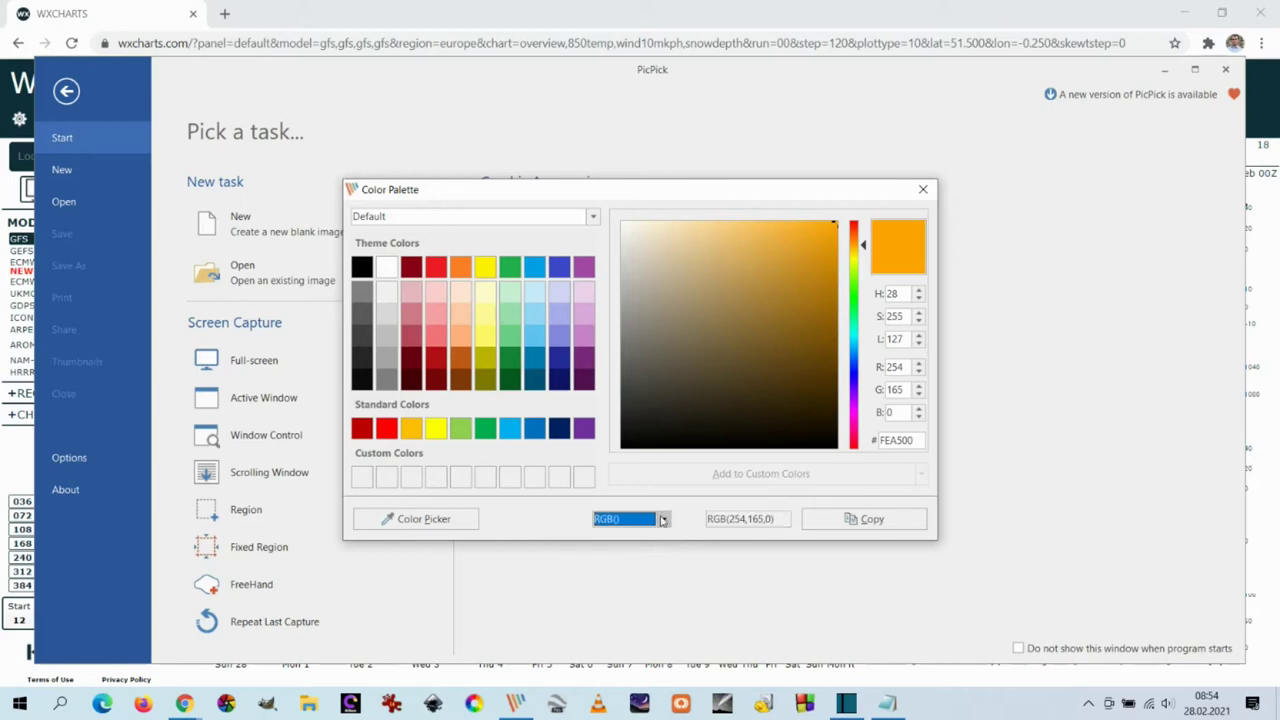
left_click(662, 520)
left_click(640, 574)
left_click(666, 522)
left_click(640, 590)
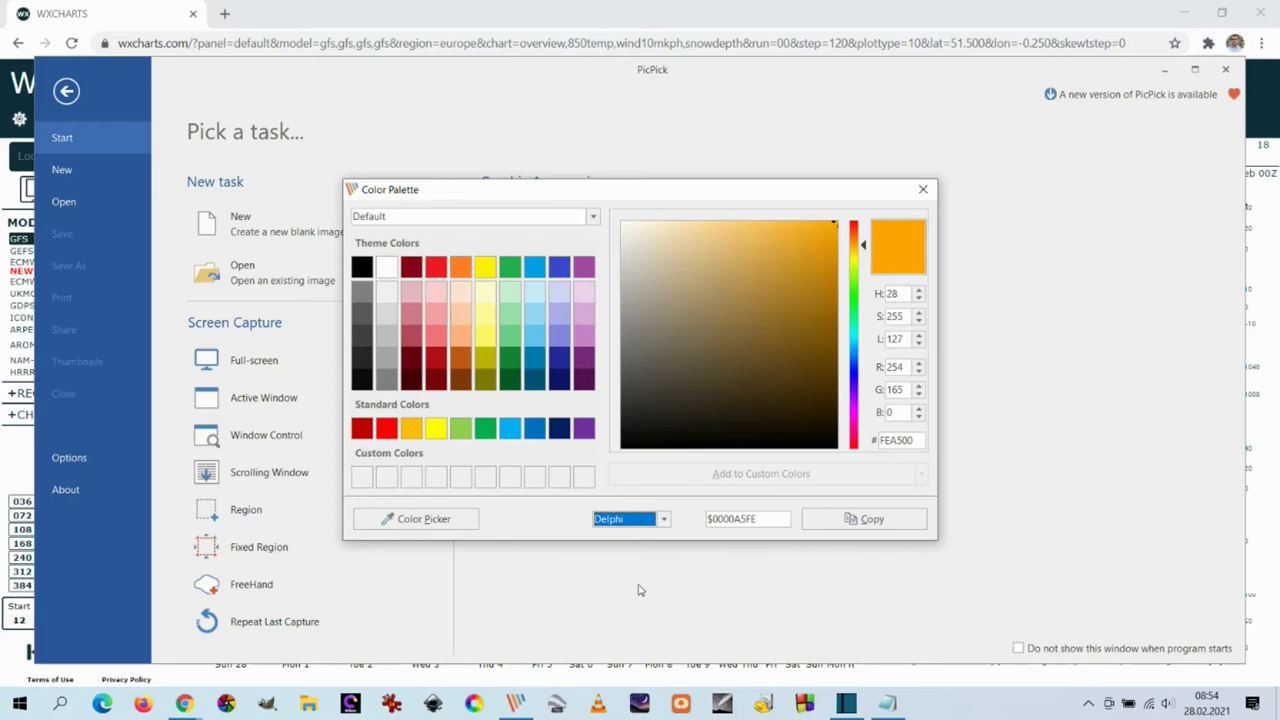
left_click(664, 521)
left_click(643, 538)
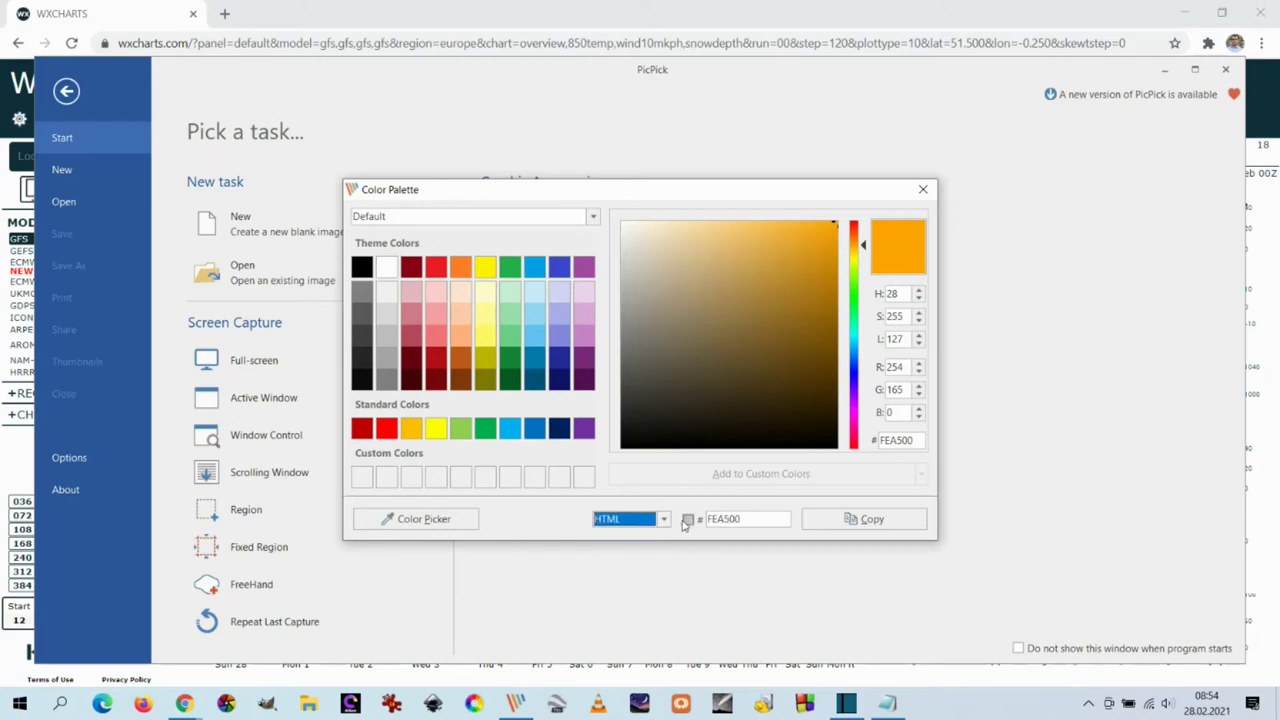
Copy the HTML color code FEA500, paste it into Notepad and minimize Notepad.
left_click(851, 520)
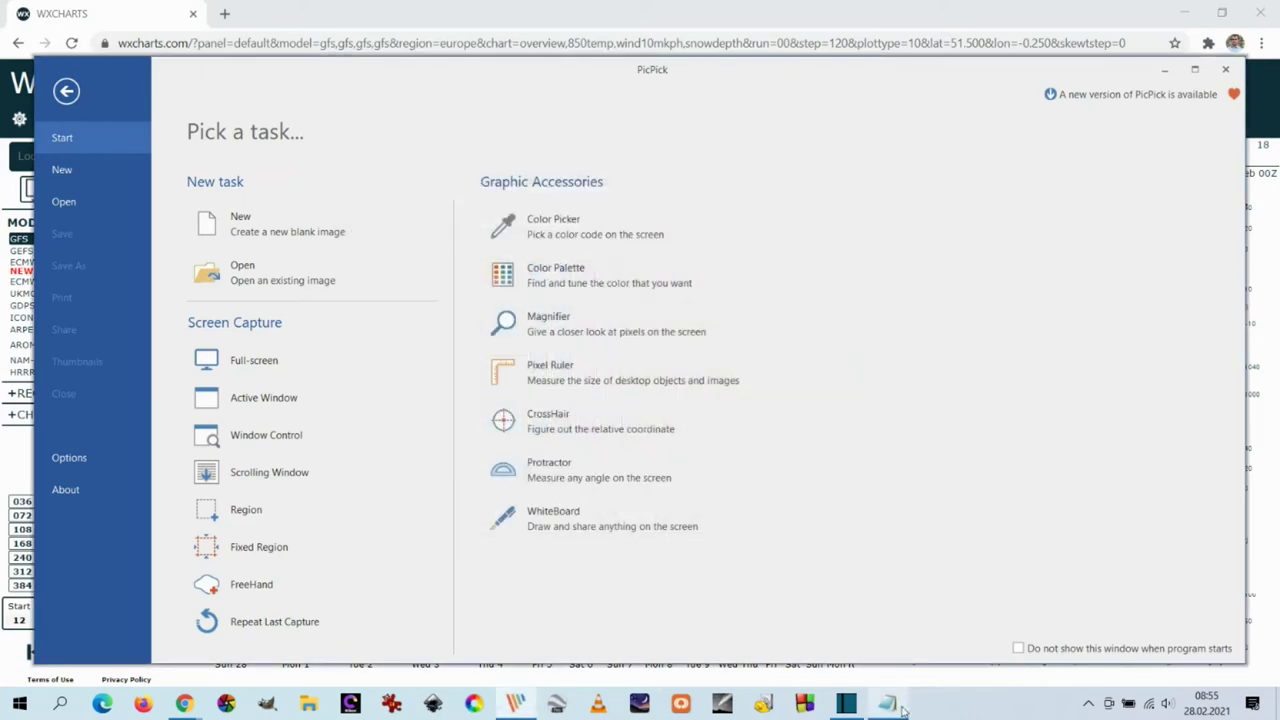
left_click(888, 704)
key("ctrl+v")
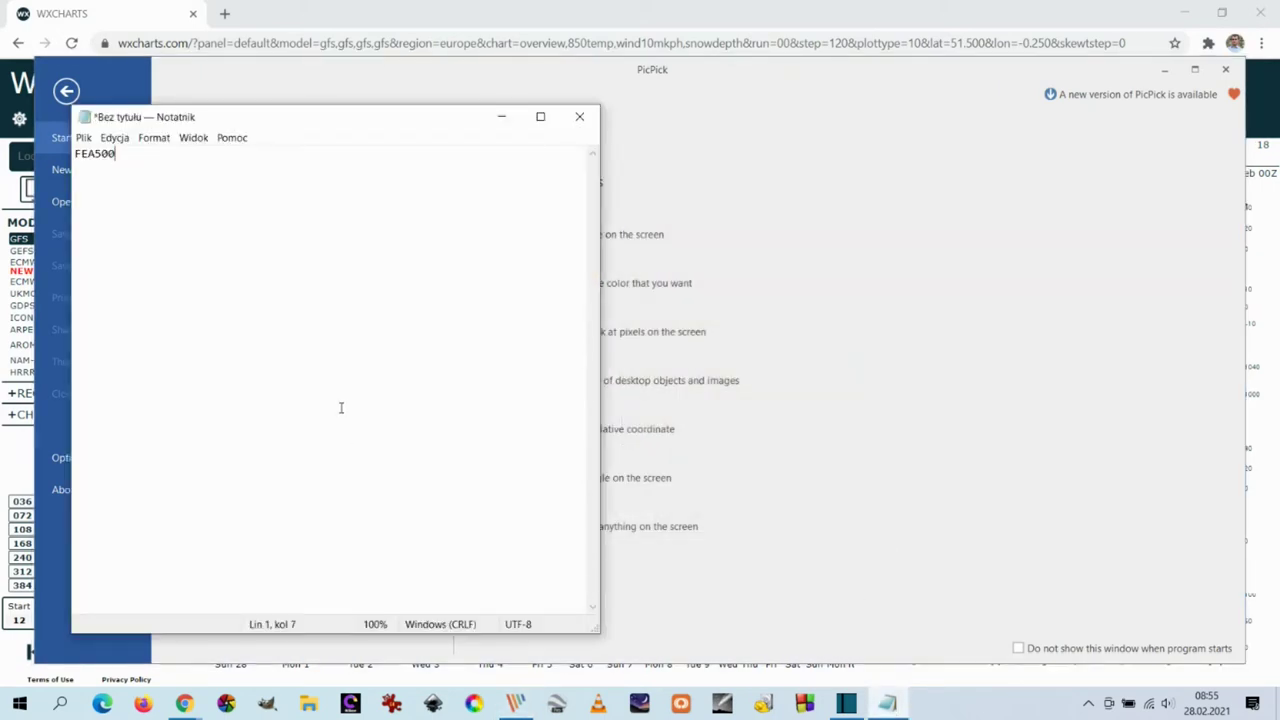
left_click(499, 117)
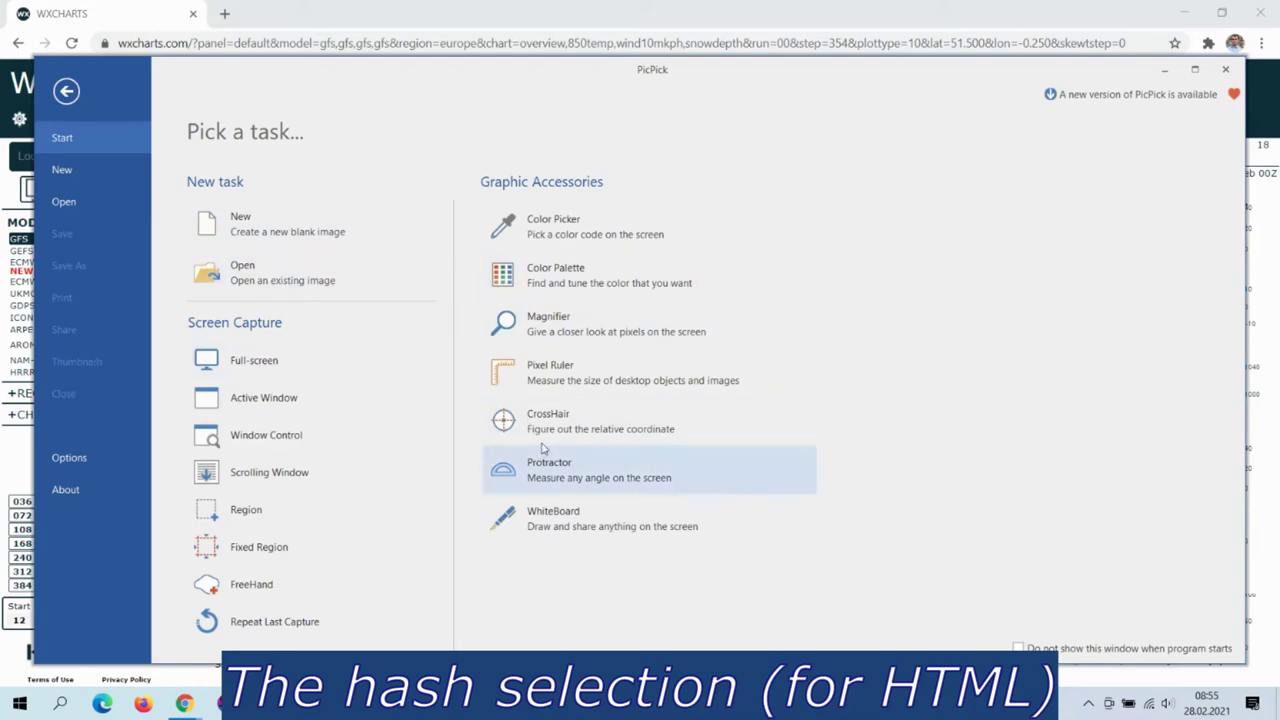
Pick the dark purple color 441C68 from the snow area over the Alps and enable the hash prefix for its HTML code.
left_click(538, 224)
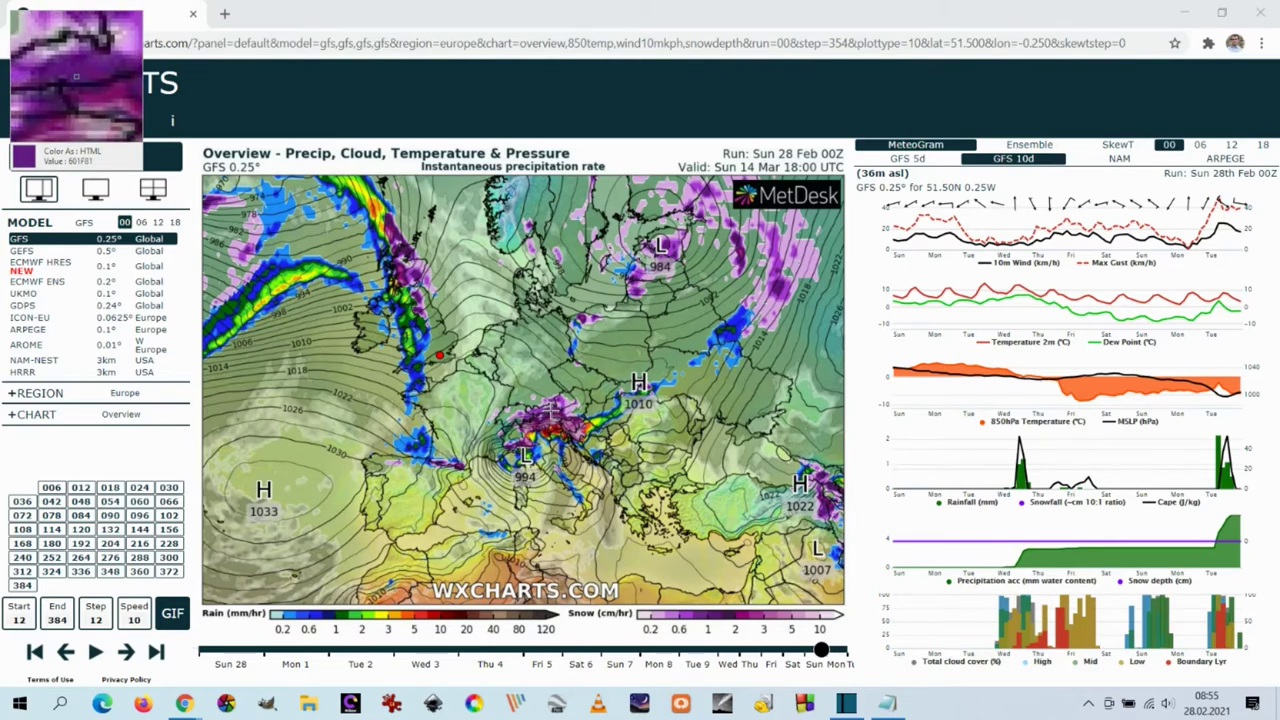
left_click(552, 410)
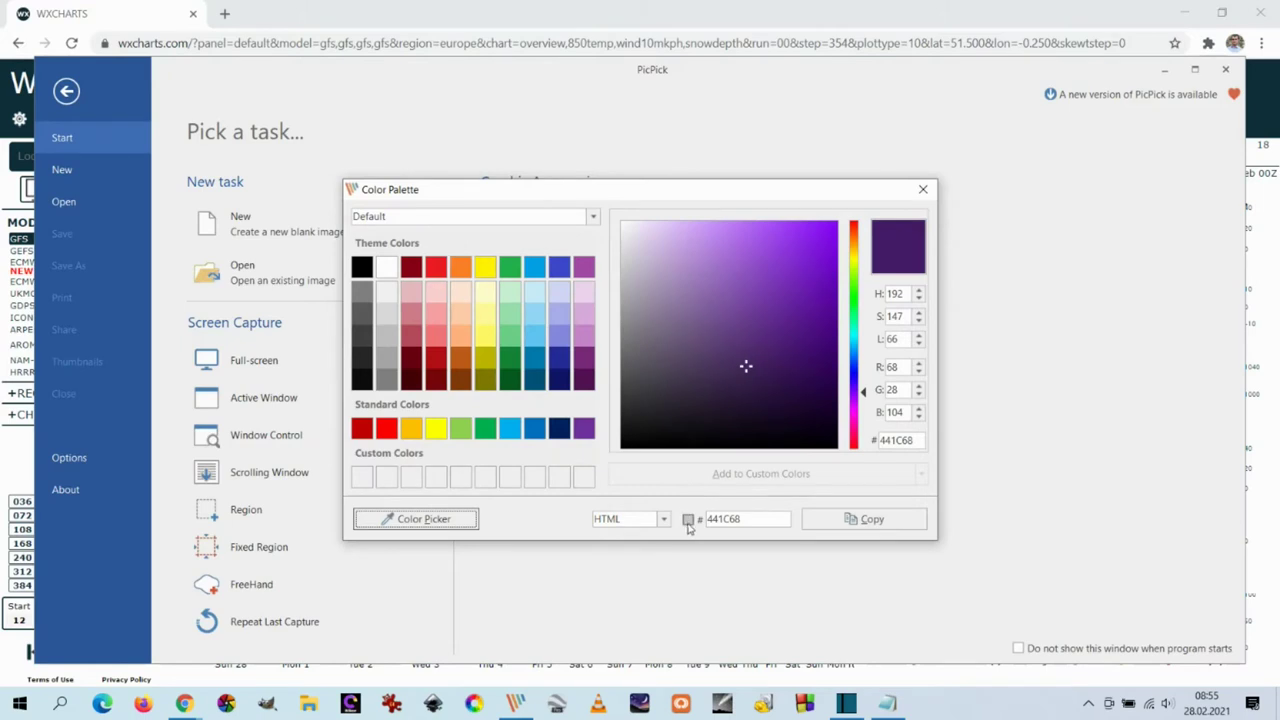
left_click(688, 520)
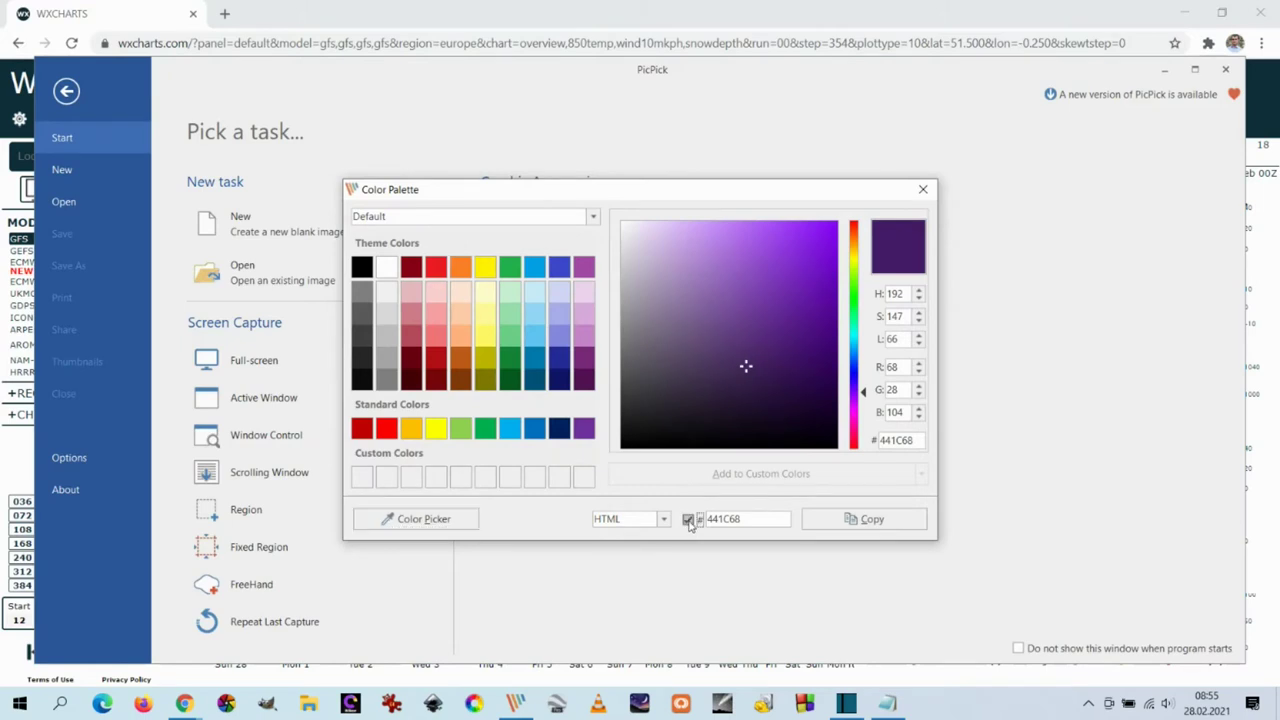
Copy the code #441C68 and paste it on the second line in Notepad.
left_click(848, 519)
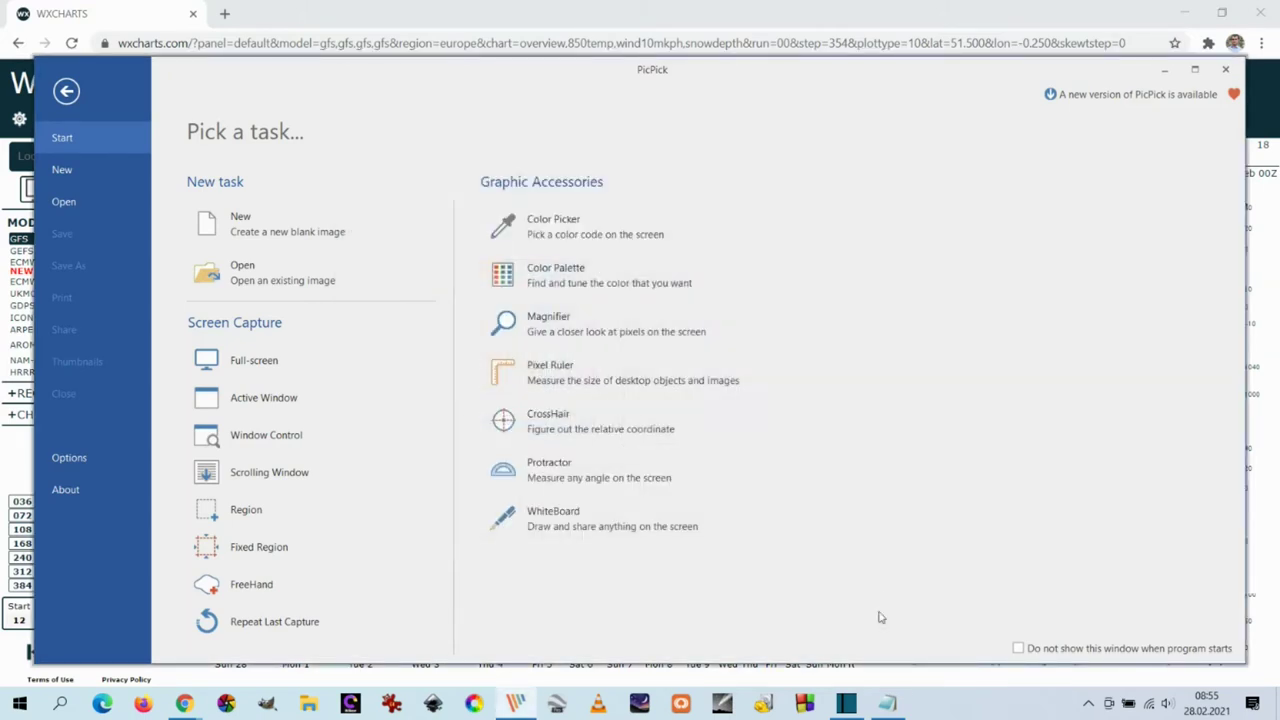
left_click(887, 703)
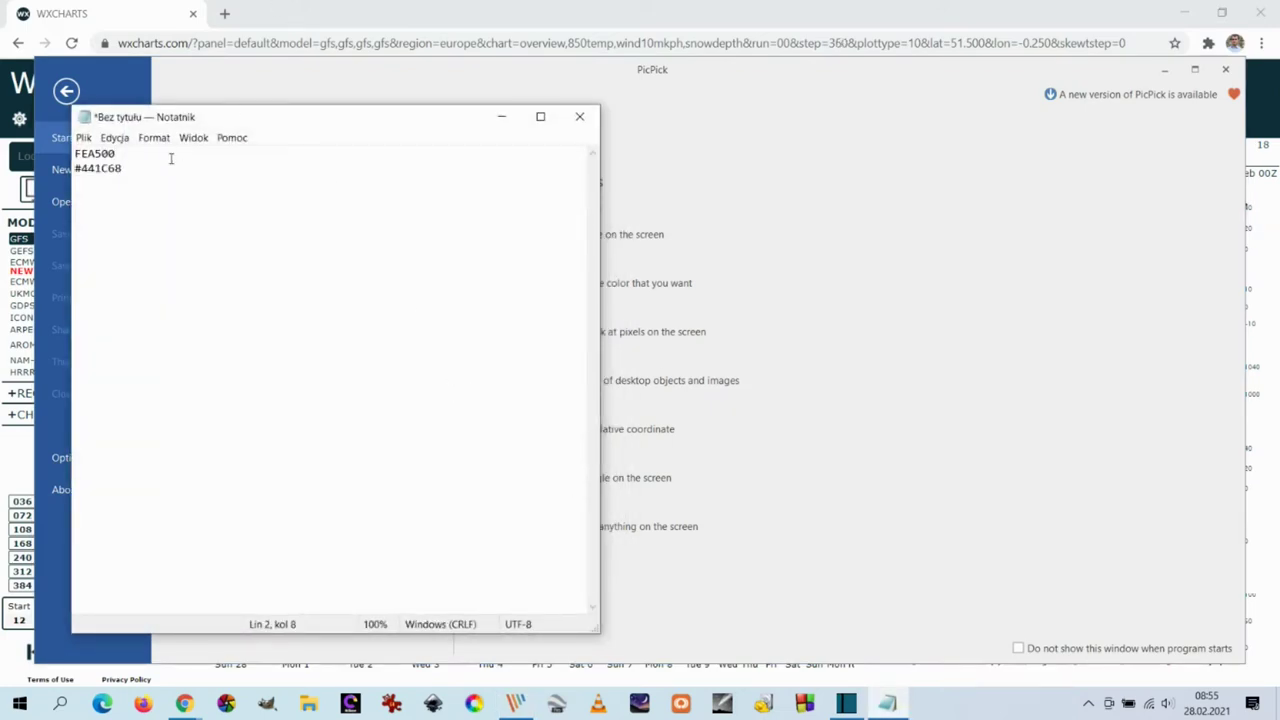
left_click_drag(302, 128, 649, 133)
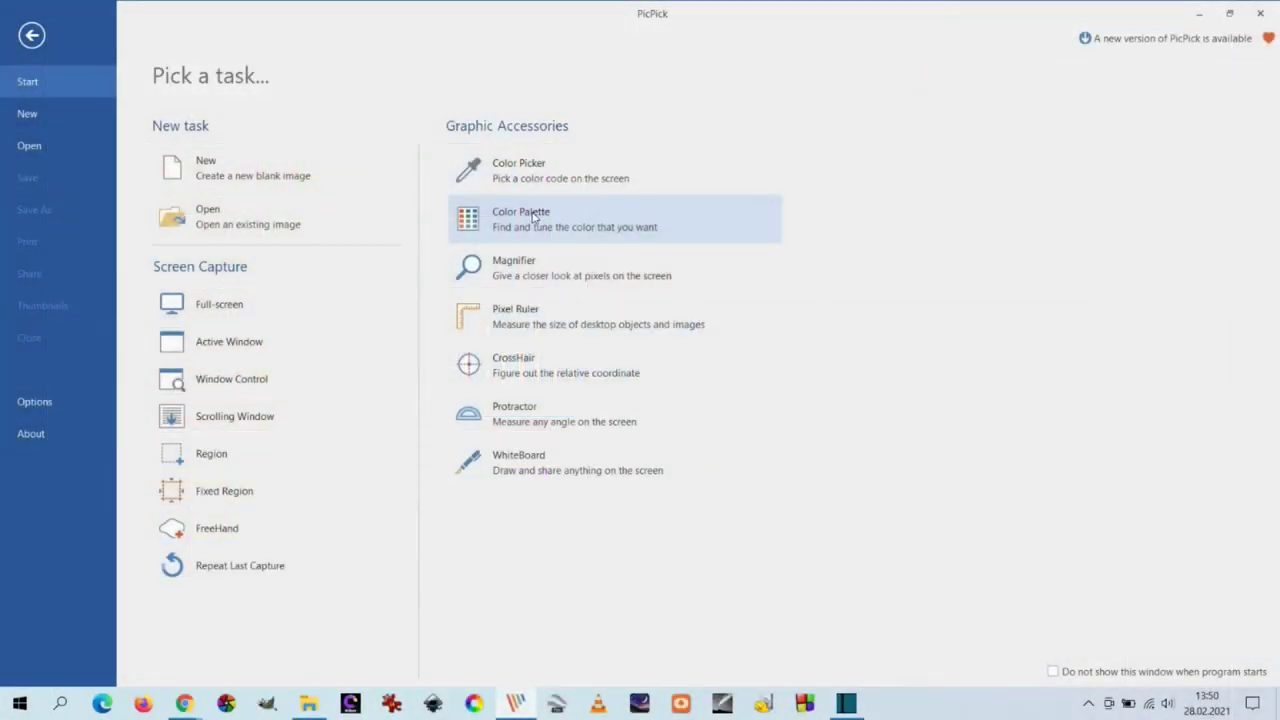
Open the Color Palette and switch its theme colors through Theme 1, Theme 2, Theme 3 and Theme 4.
left_click(533, 218)
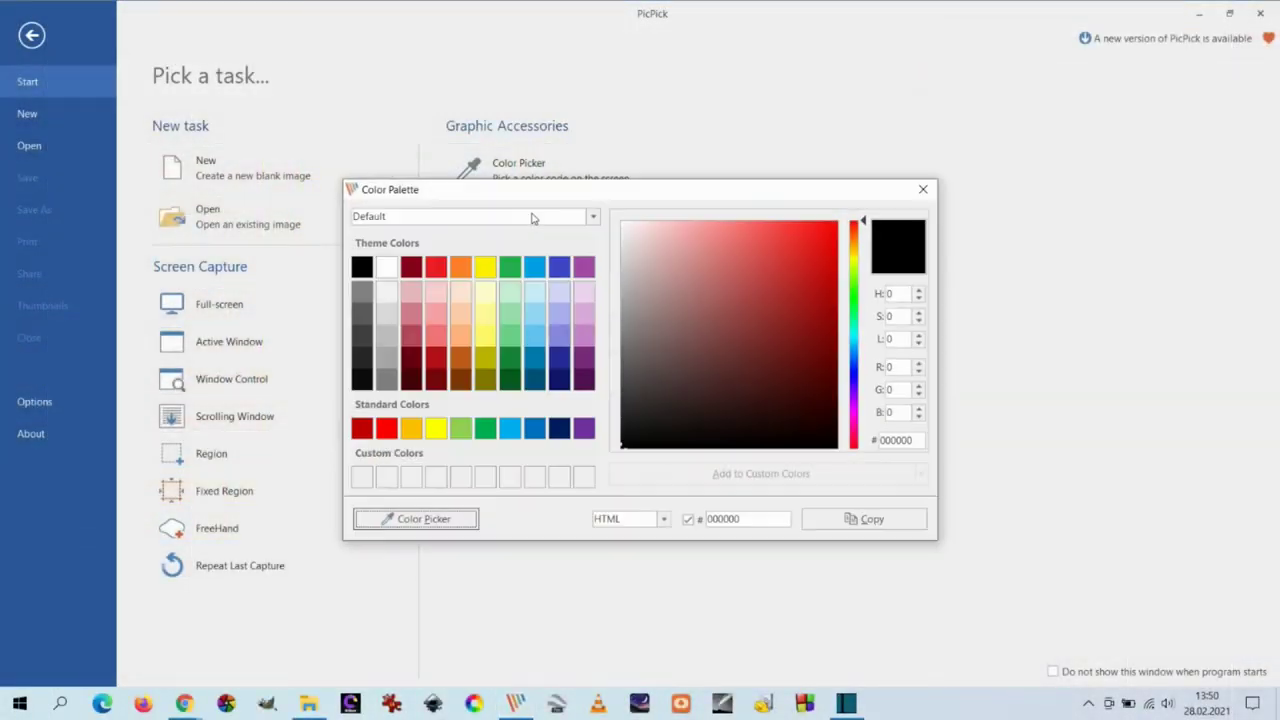
left_click(593, 218)
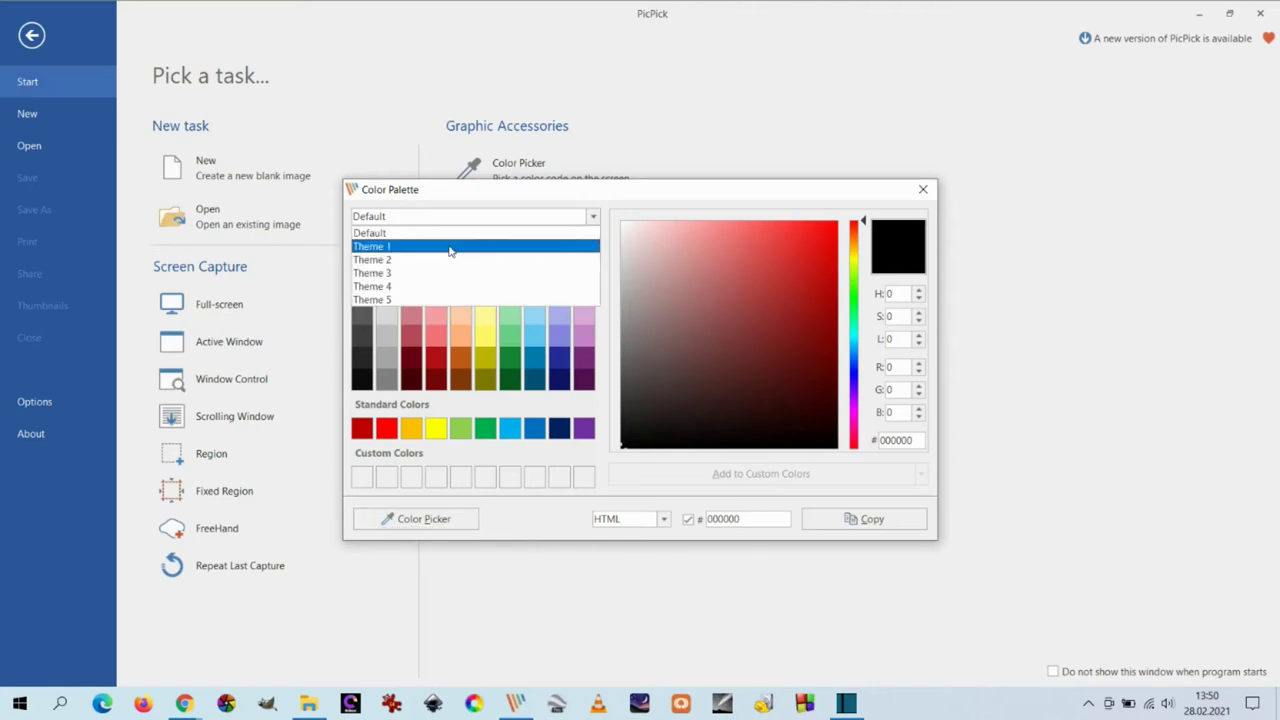
left_click(453, 247)
left_click(594, 218)
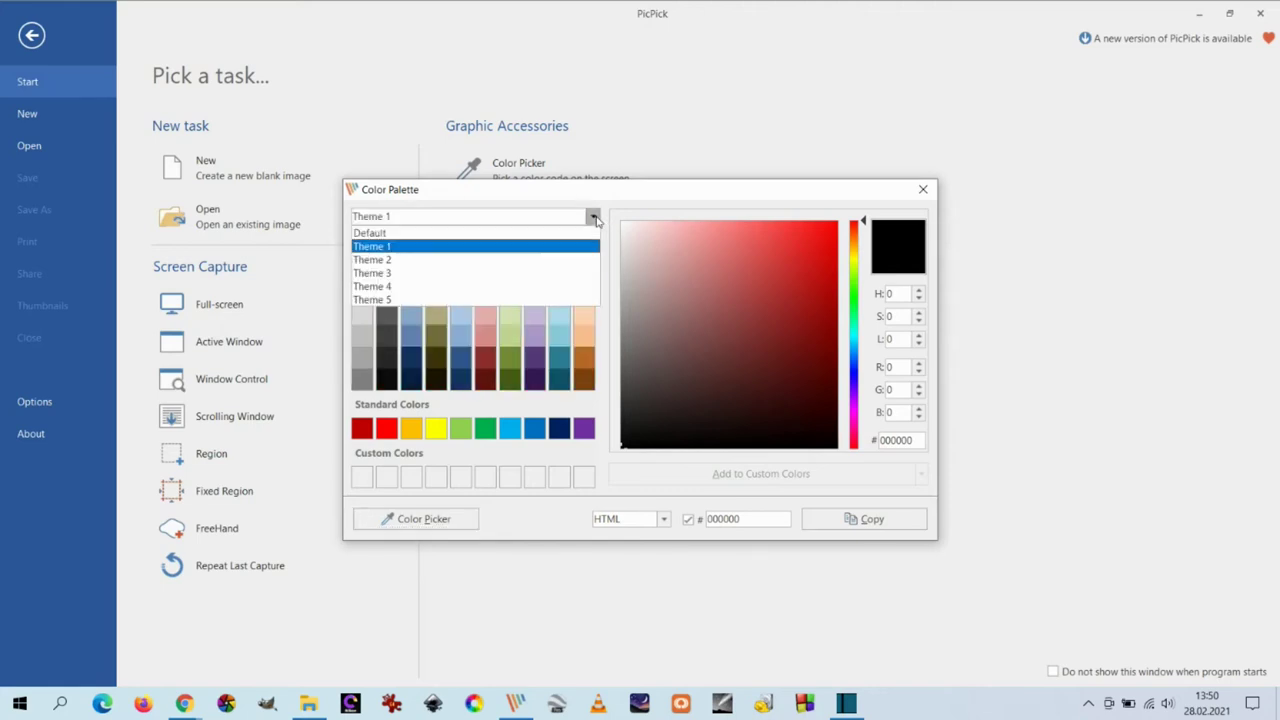
left_click(452, 261)
left_click(593, 218)
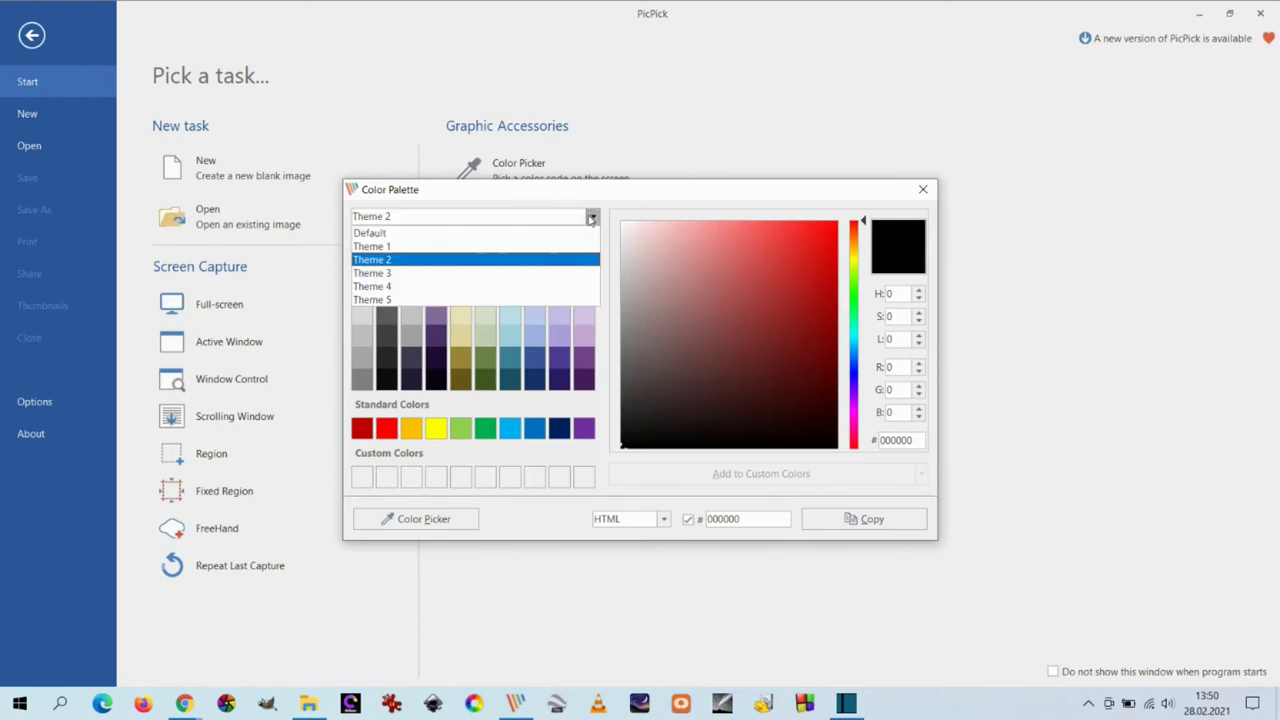
left_click(430, 276)
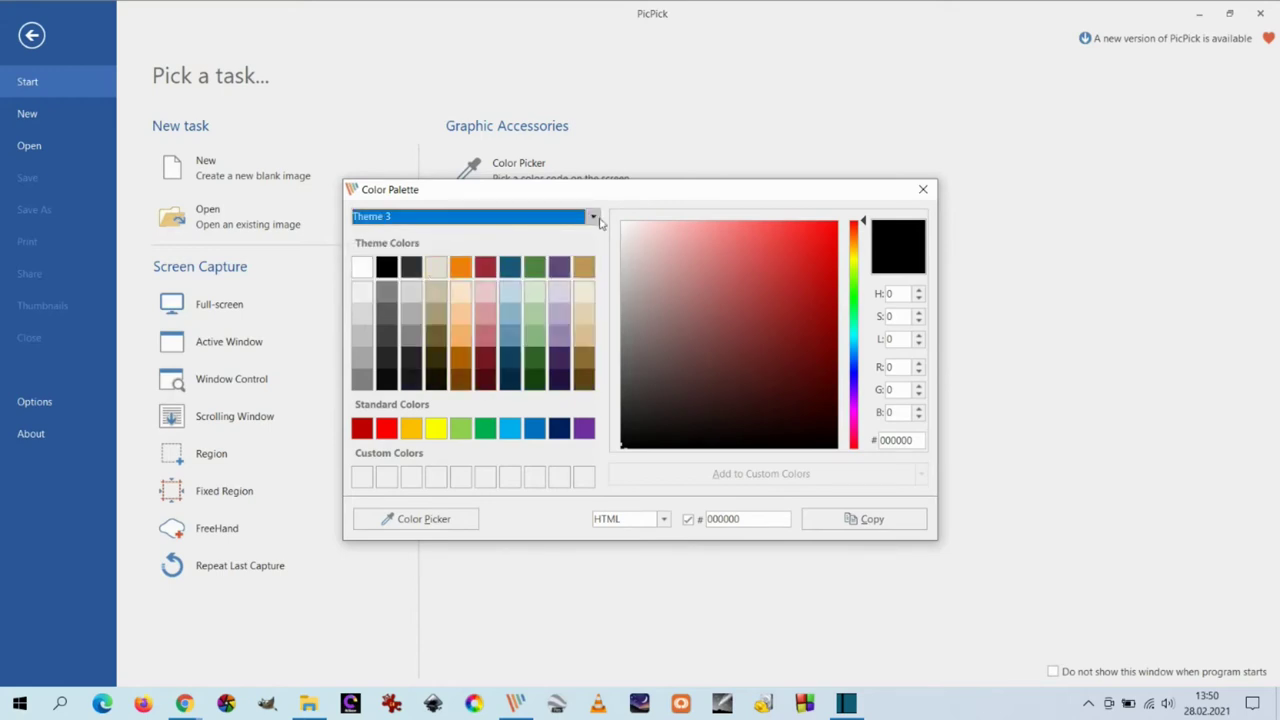
left_click(593, 218)
left_click(436, 290)
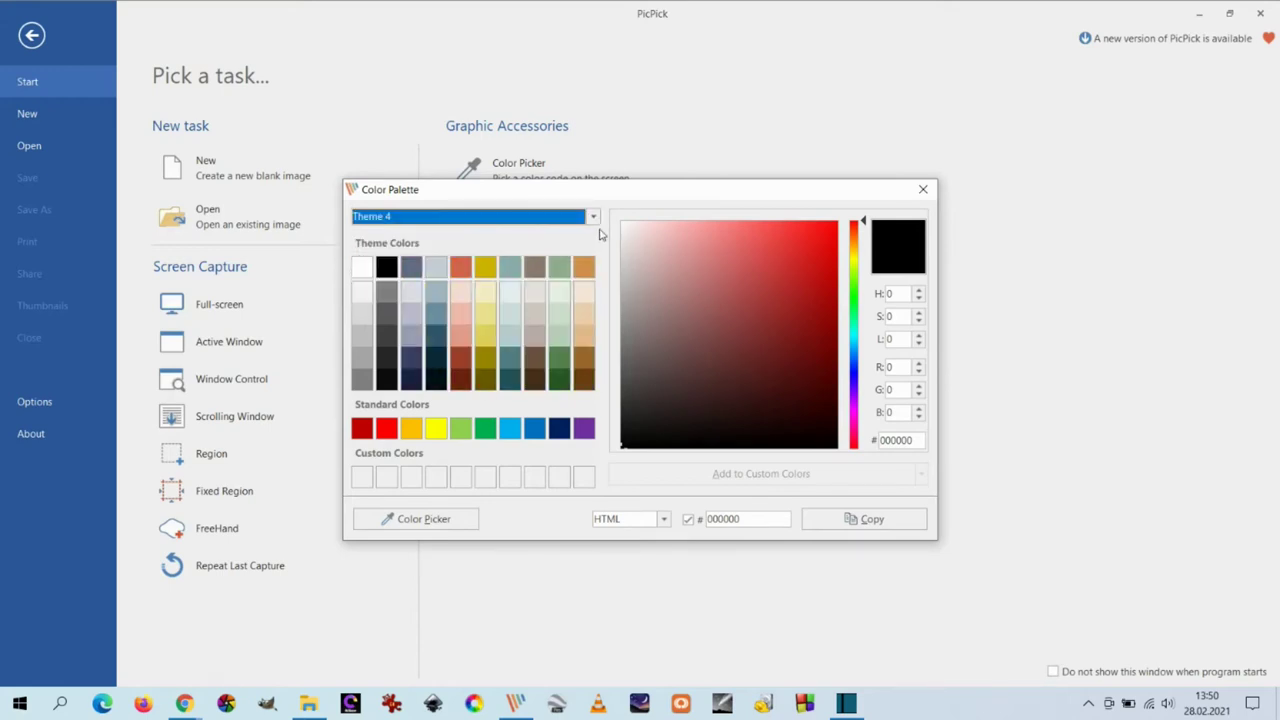
Switch the Color Palette to Theme 5 and choose the light orange theme color F7BEA0.
left_click(593, 218)
left_click(385, 296)
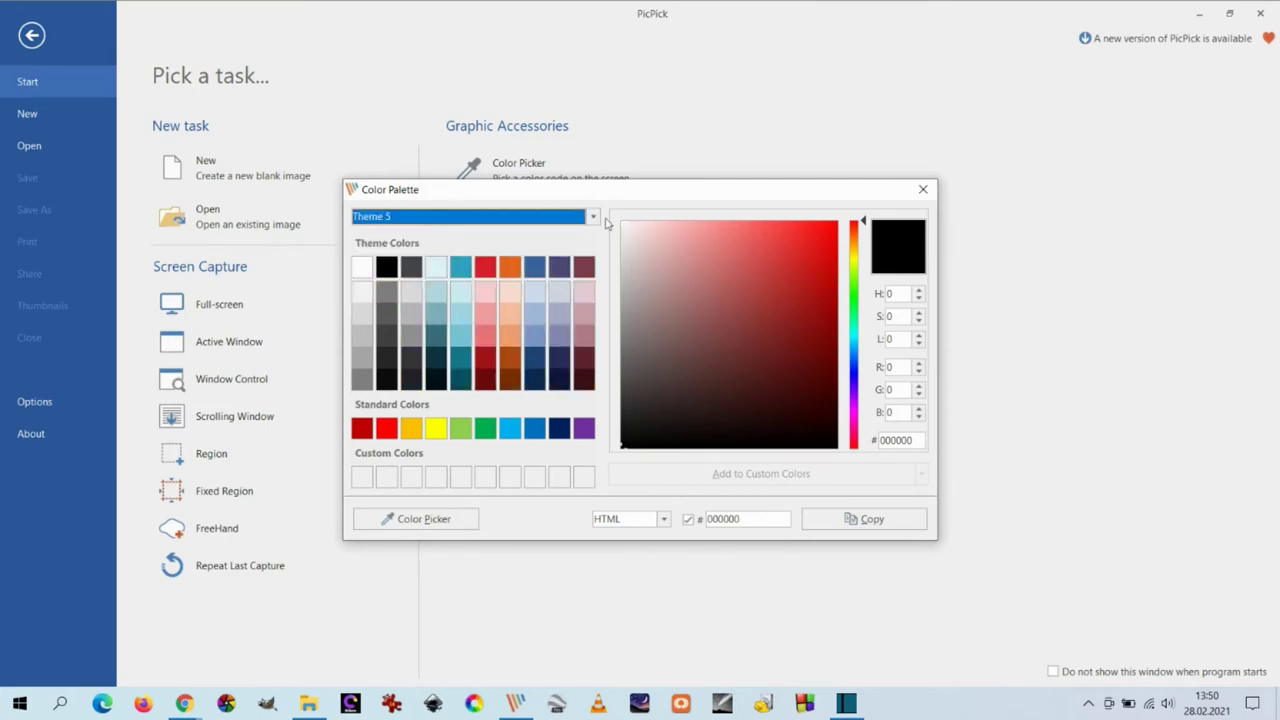
left_click(509, 321)
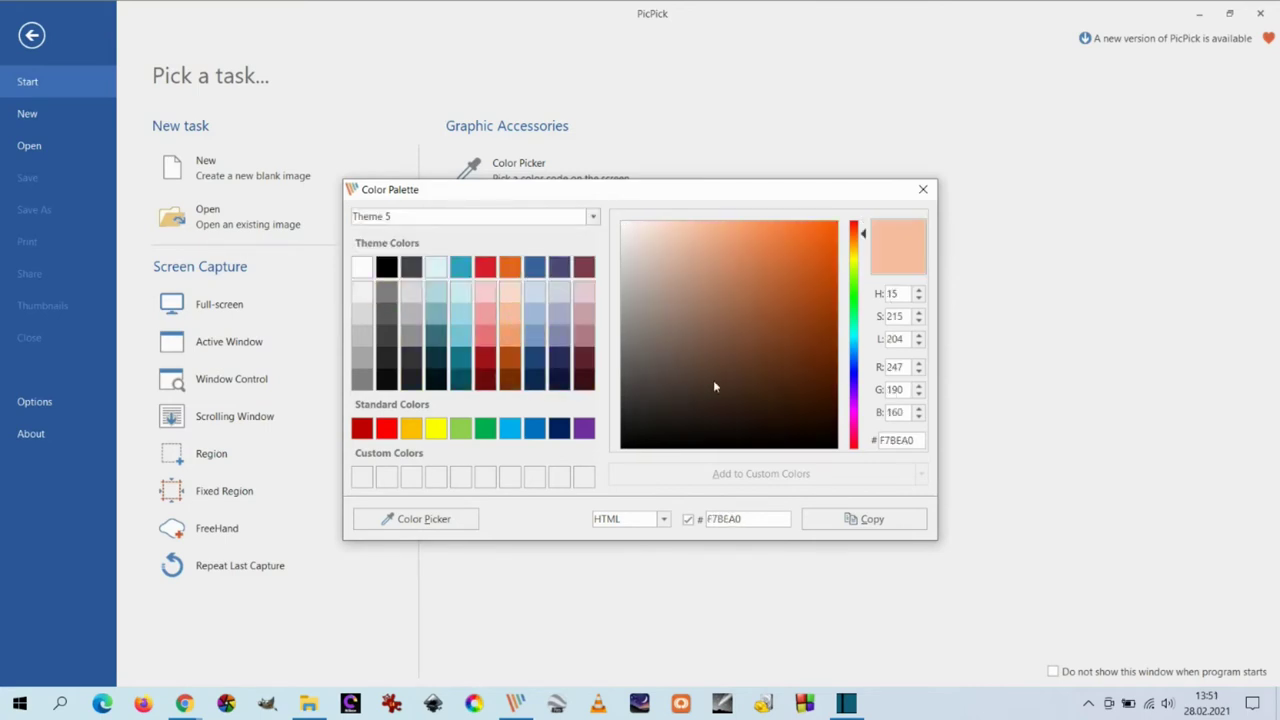
Cycle the color code format through lowercase html, RGB(), C++ and Delphi, then return it to uppercase HTML.
left_click(663, 519)
left_click(650, 548)
left_click(663, 519)
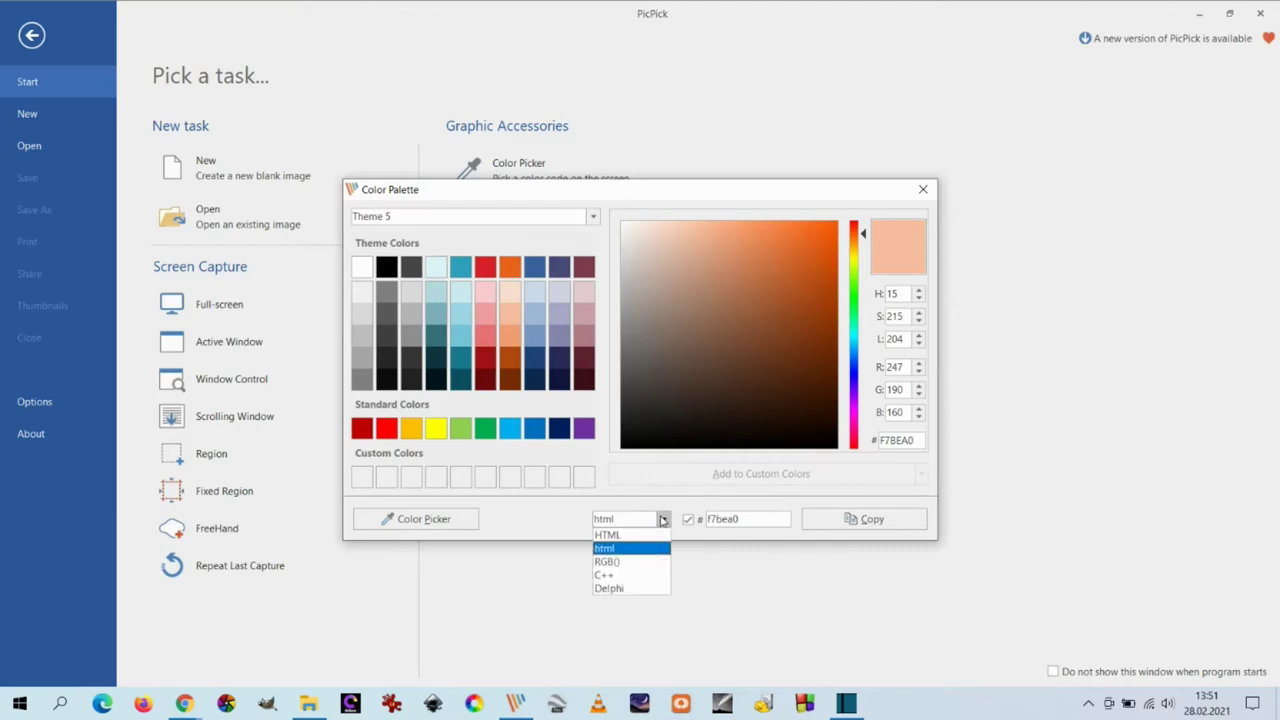
left_click(639, 562)
left_click(661, 519)
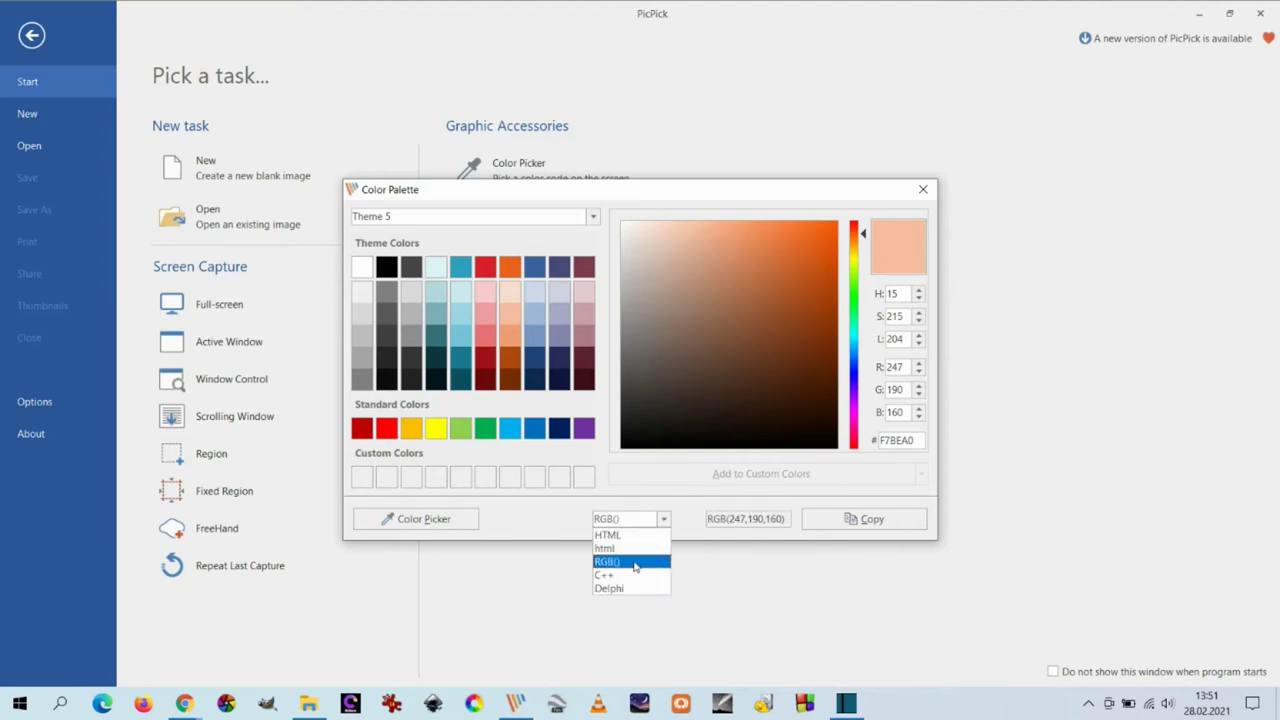
left_click(632, 575)
left_click(655, 522)
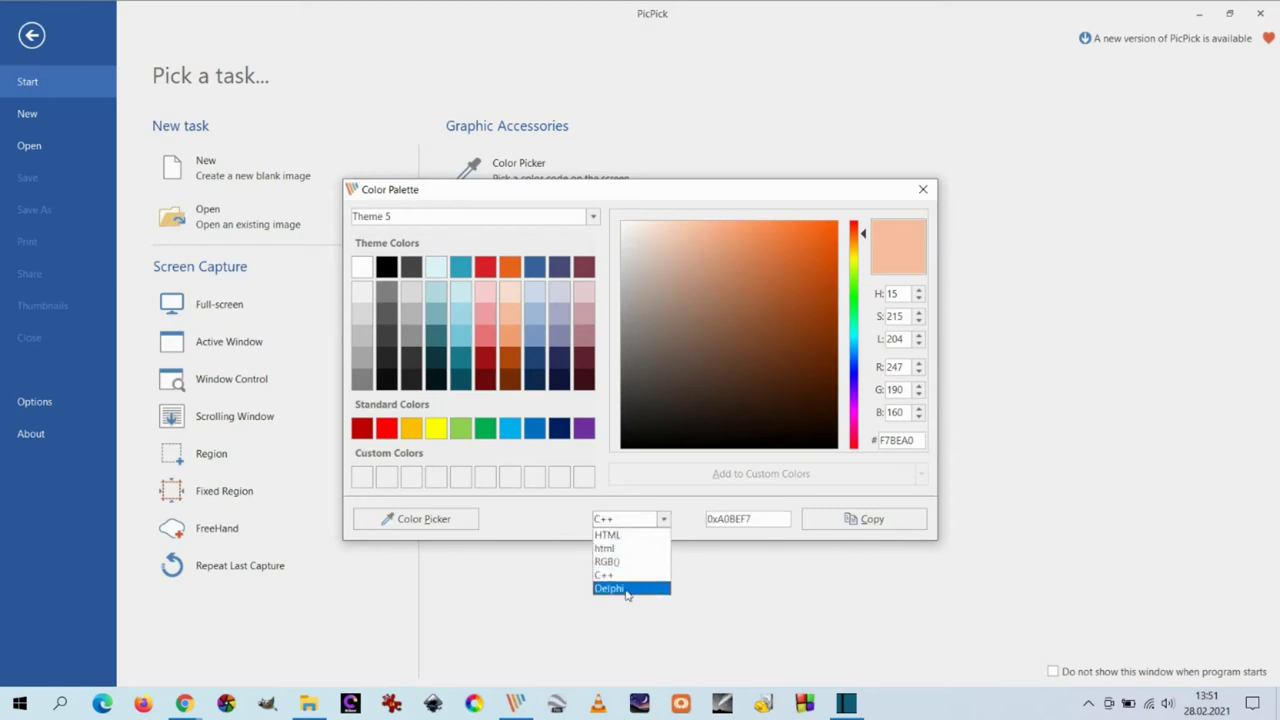
left_click(628, 589)
left_click(666, 528)
left_click(652, 537)
left_click(660, 524)
left_click(640, 538)
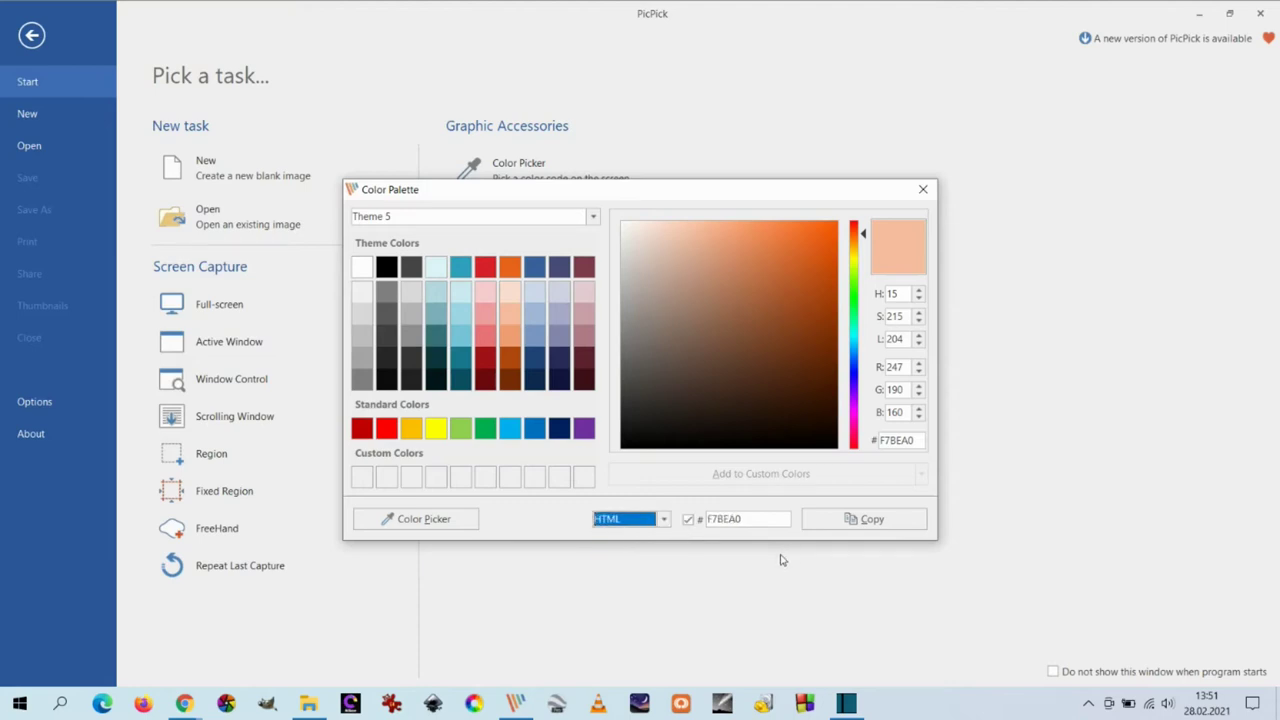
Start the Color Picker from the palette and sample the screen color at the folder icon for opening an existing image.
left_click(440, 521)
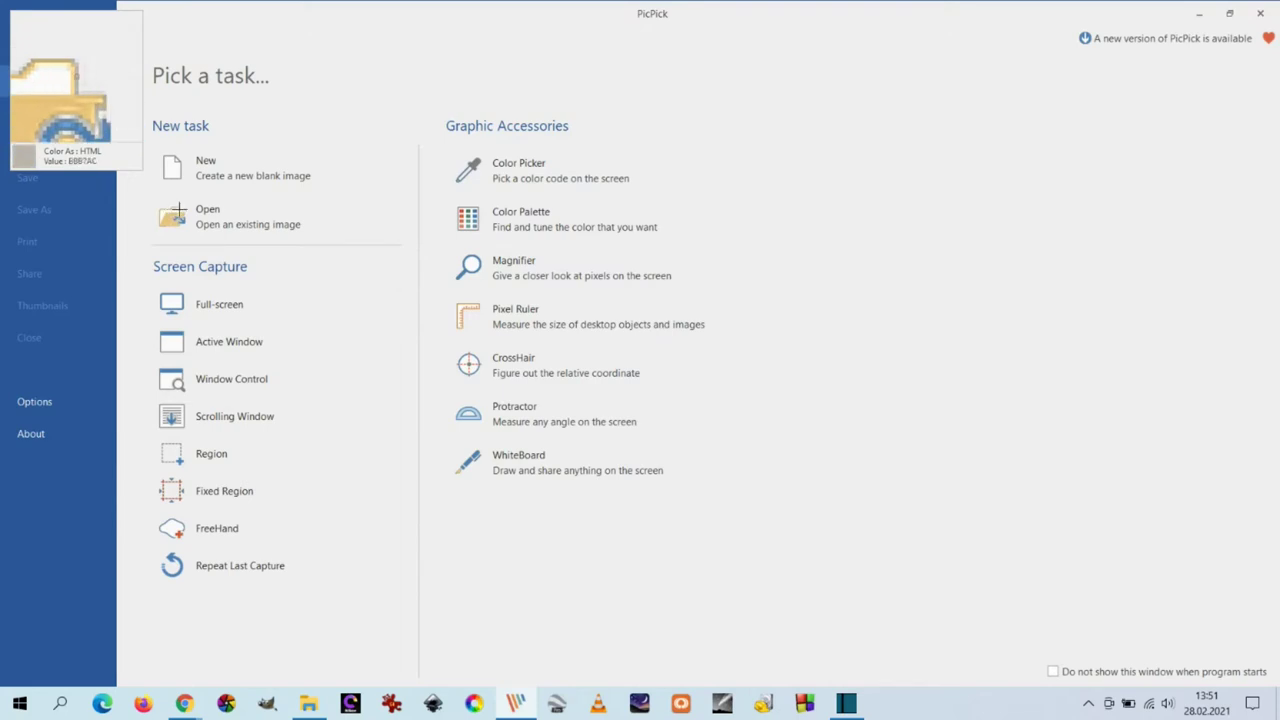
left_click(182, 222)
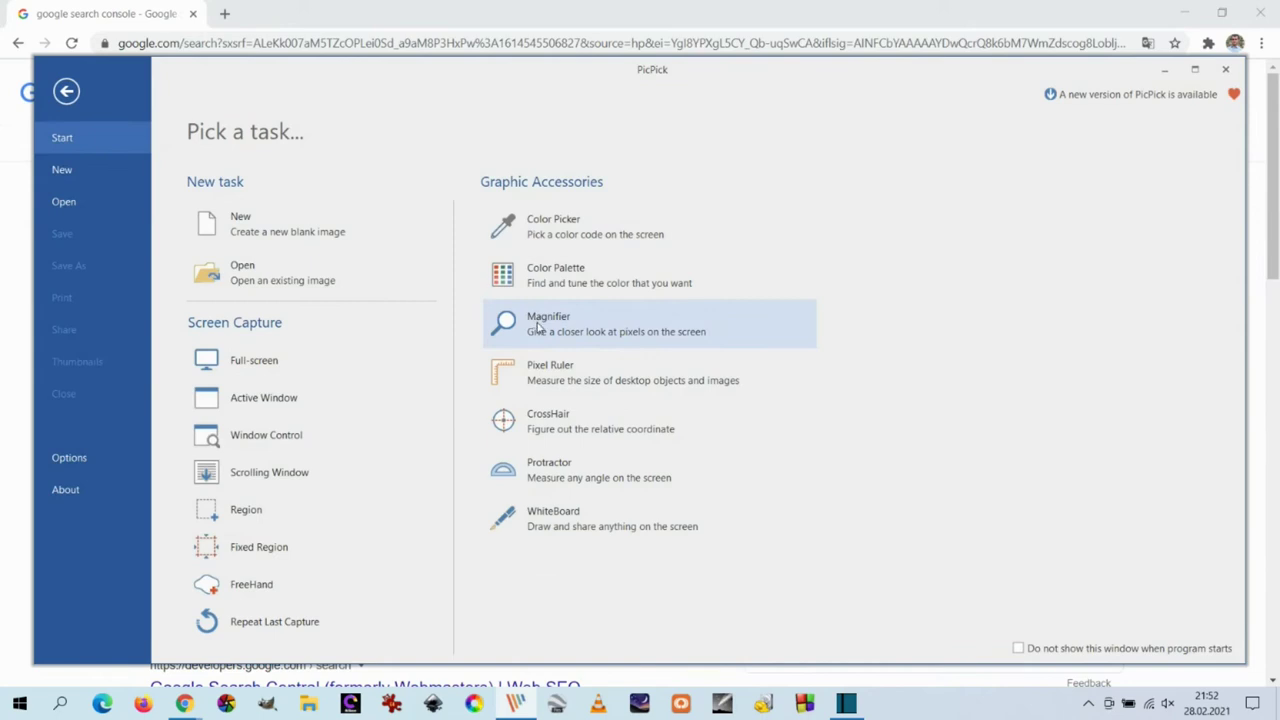
Open the Magnifier at 2x magnification and shrink its window, placing it clear of the task list.
left_click(537, 326)
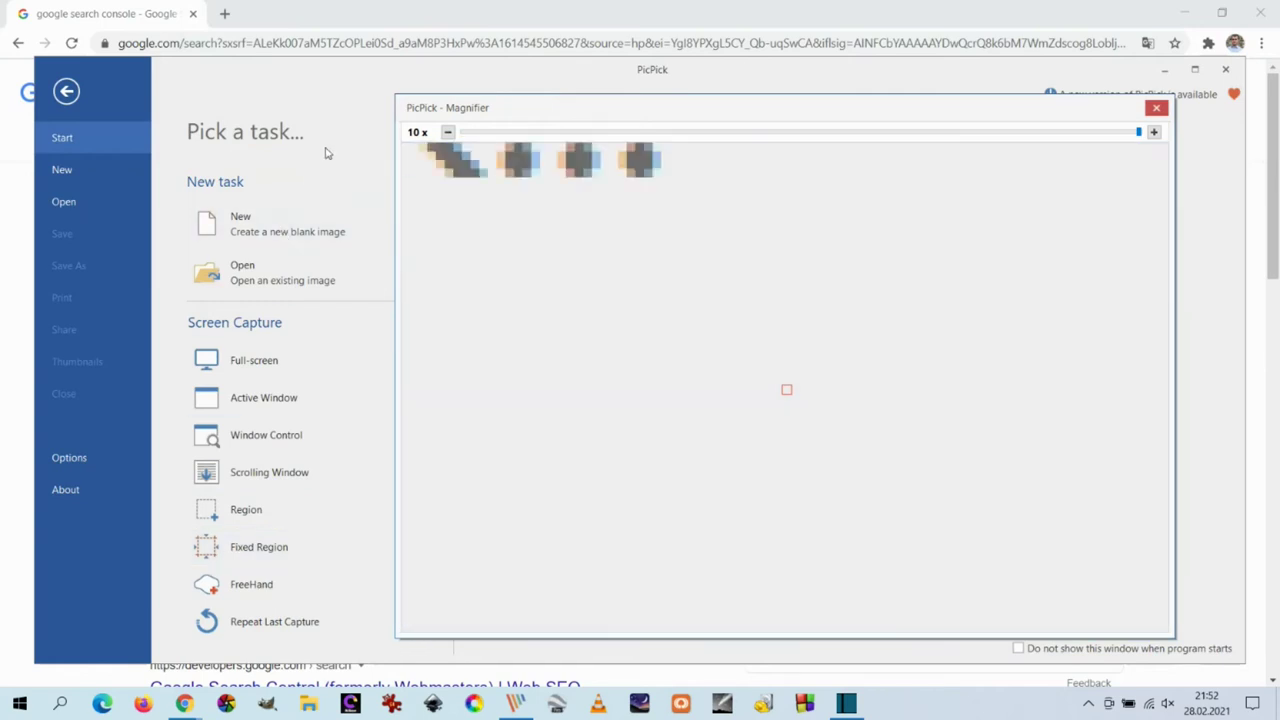
left_click_drag(1138, 131, 433, 145)
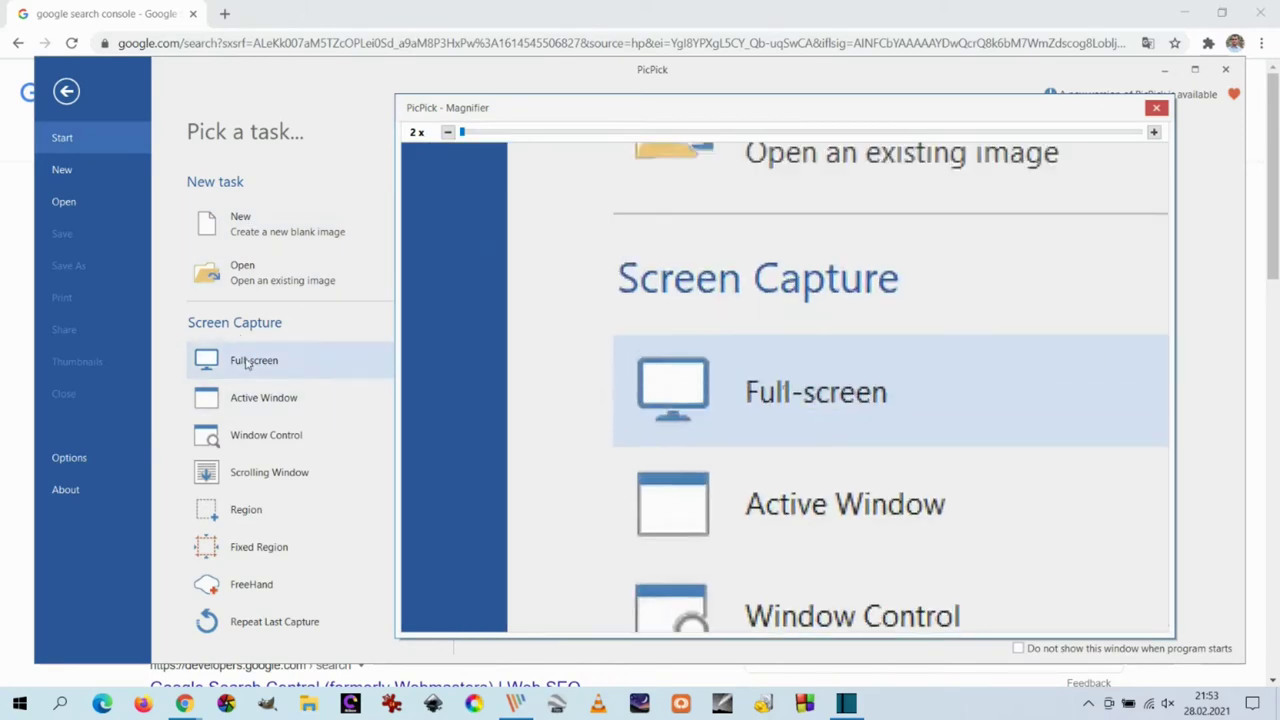
left_click_drag(397, 97, 666, 271)
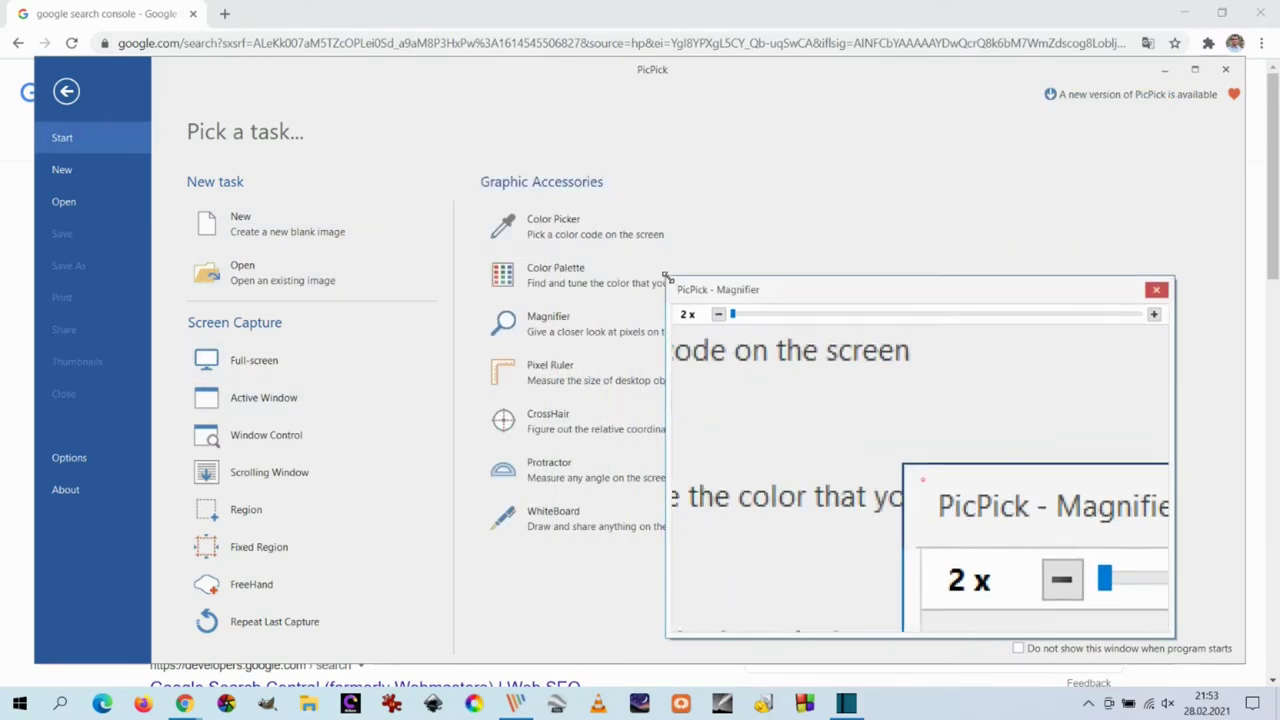
left_click_drag(791, 289, 870, 105)
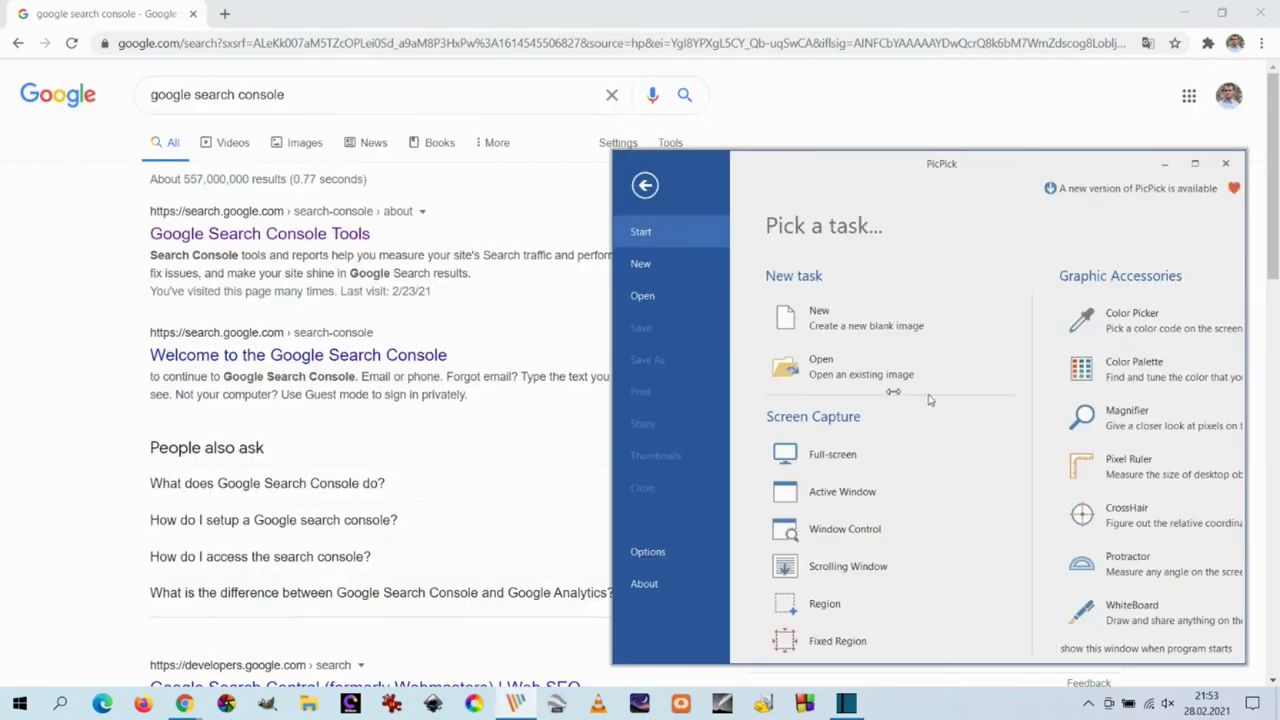
Open the Magnifier over the Google search results and lower its magnification from 8x.
left_click(1142, 428)
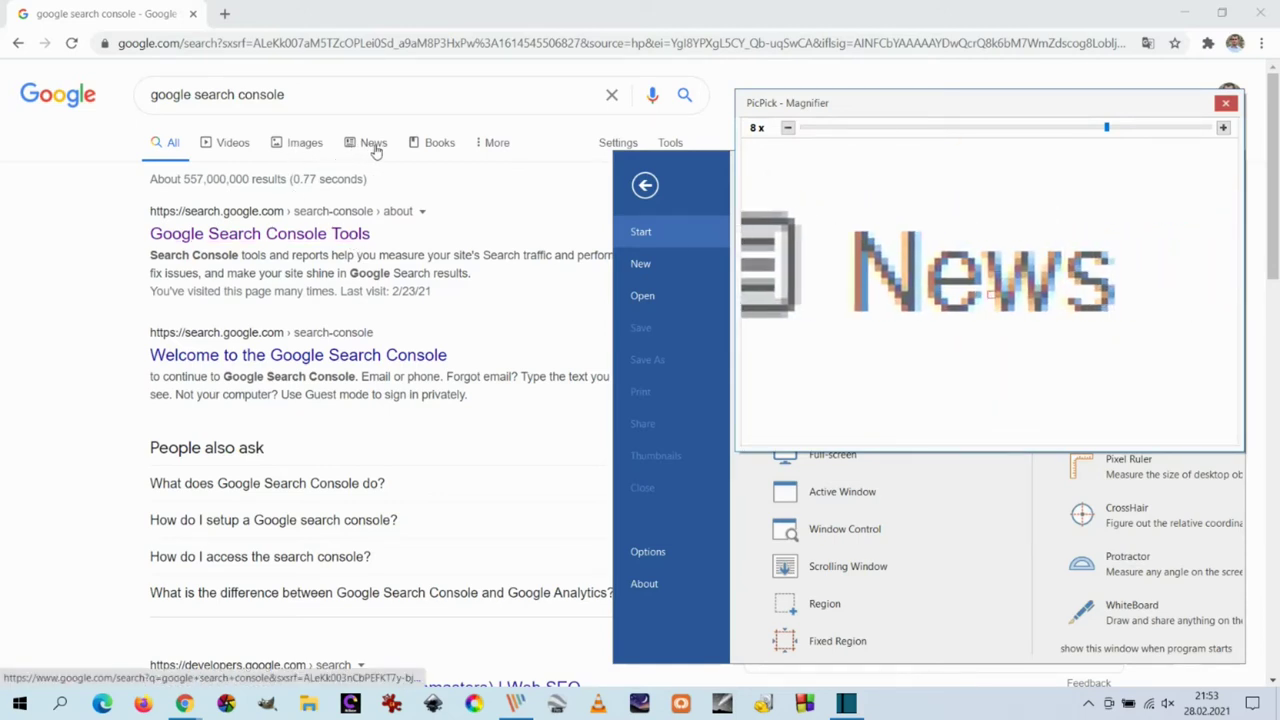
left_click_drag(1106, 127, 942, 135)
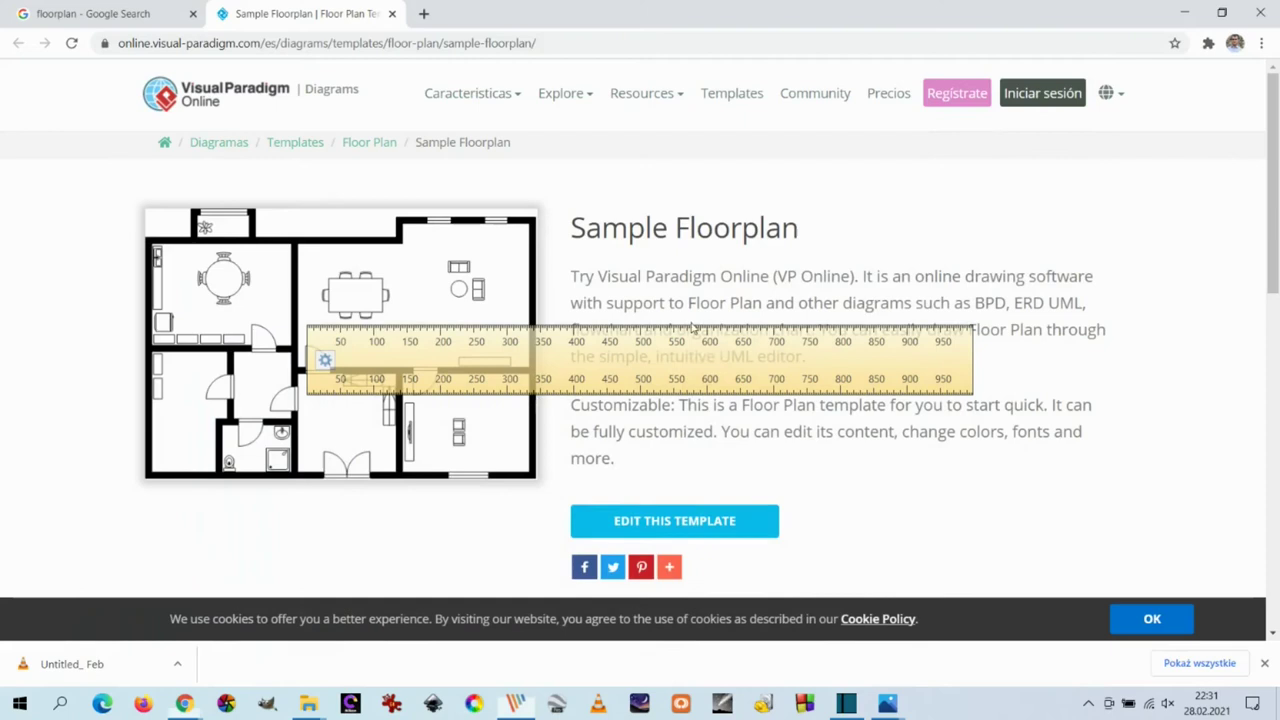
Align the pixel ruler's start with the floor plan's outer left wall and try its Move options.
left_click_drag(635, 345, 466, 371)
left_click(165, 382)
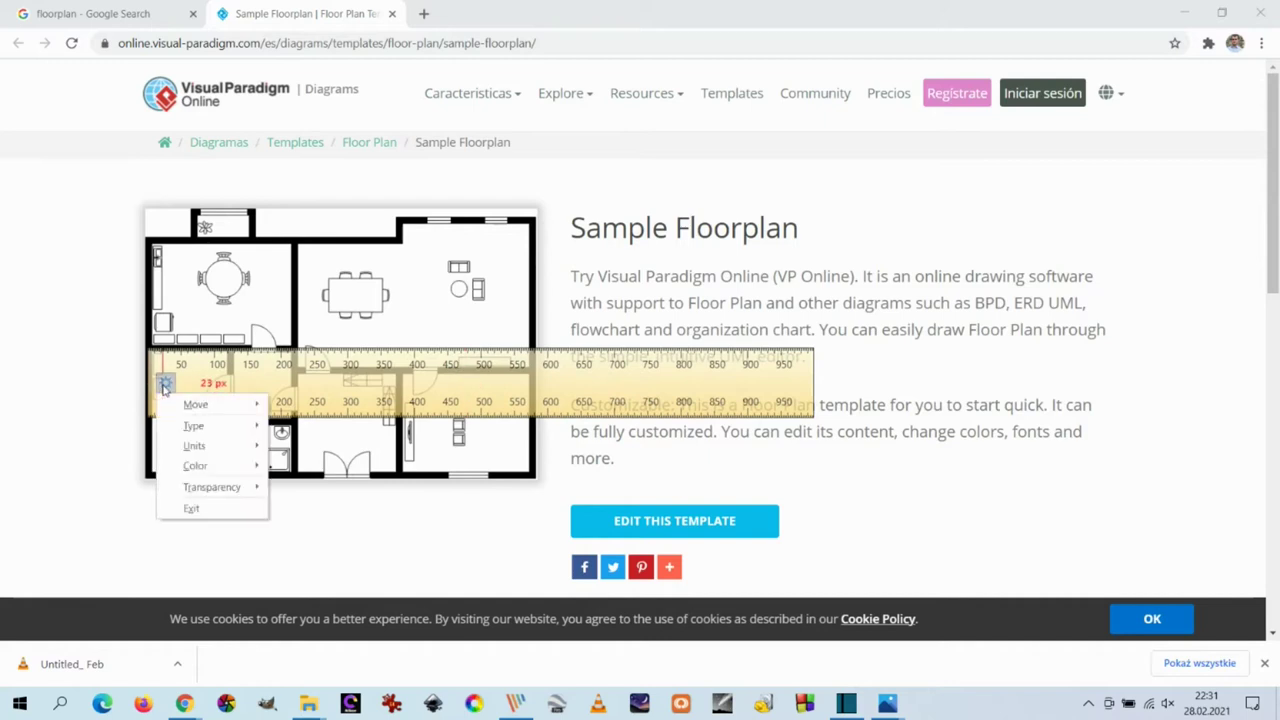
mouse_move(190, 404)
left_click(316, 426)
left_click(165, 383)
left_click(302, 448)
left_click(165, 383)
left_click(303, 467)
left_click(165, 383)
left_click(173, 393)
Make the ruler vertical and place it over the floor plan's right-hand rooms, starting at the upper wall.
left_click(165, 383)
mouse_move(190, 423)
left_click(300, 447)
left_click_drag(180, 462, 495, 333)
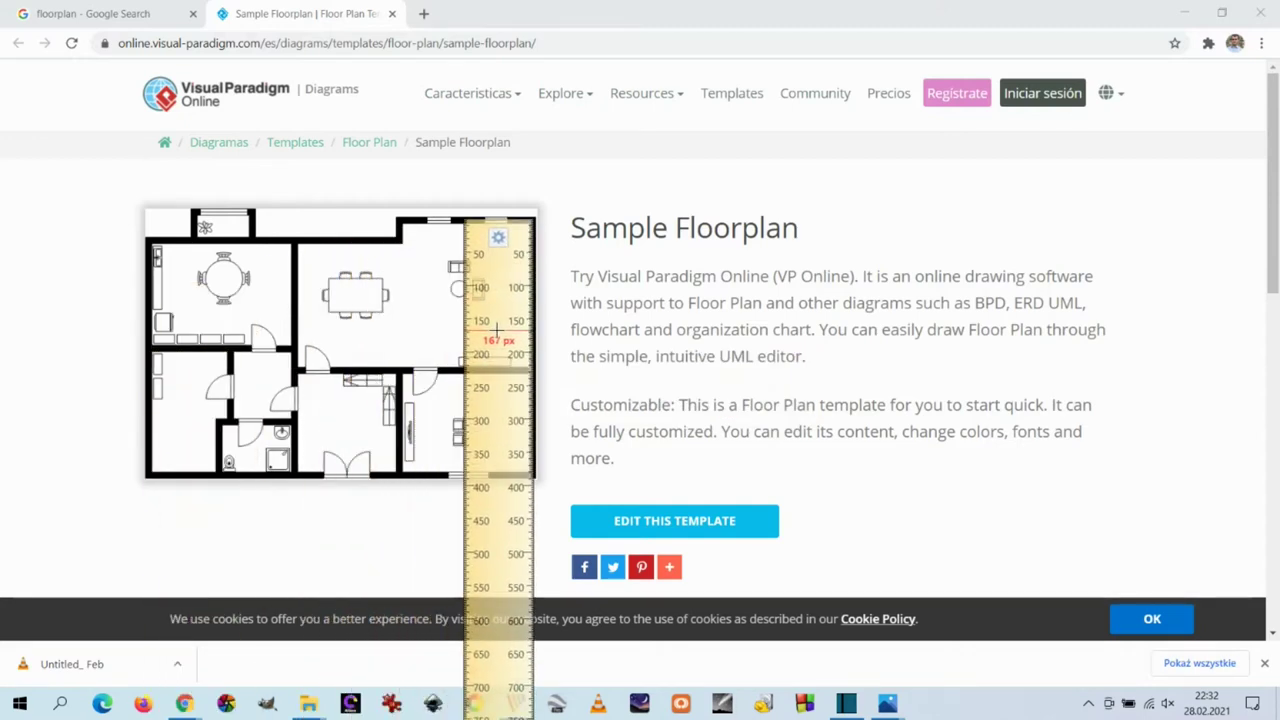
Set the vertical ruler's units to inches.
left_click(499, 240)
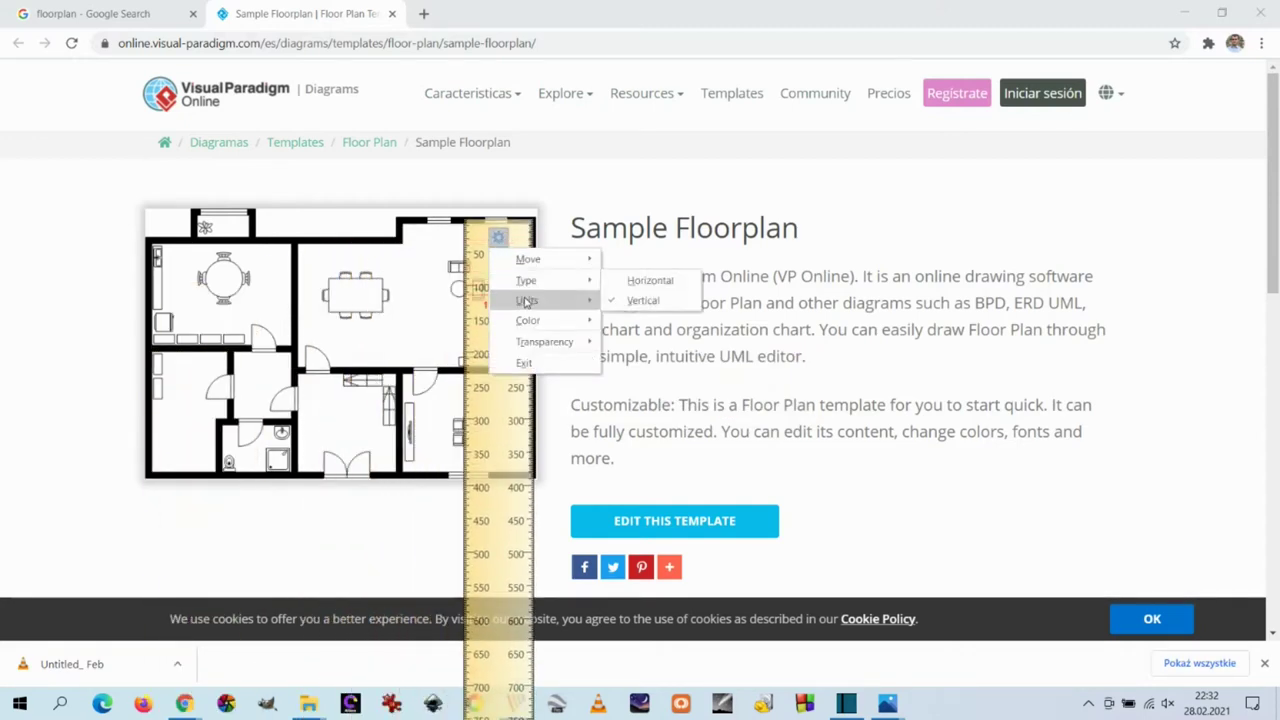
mouse_move(527, 302)
left_click(638, 320)
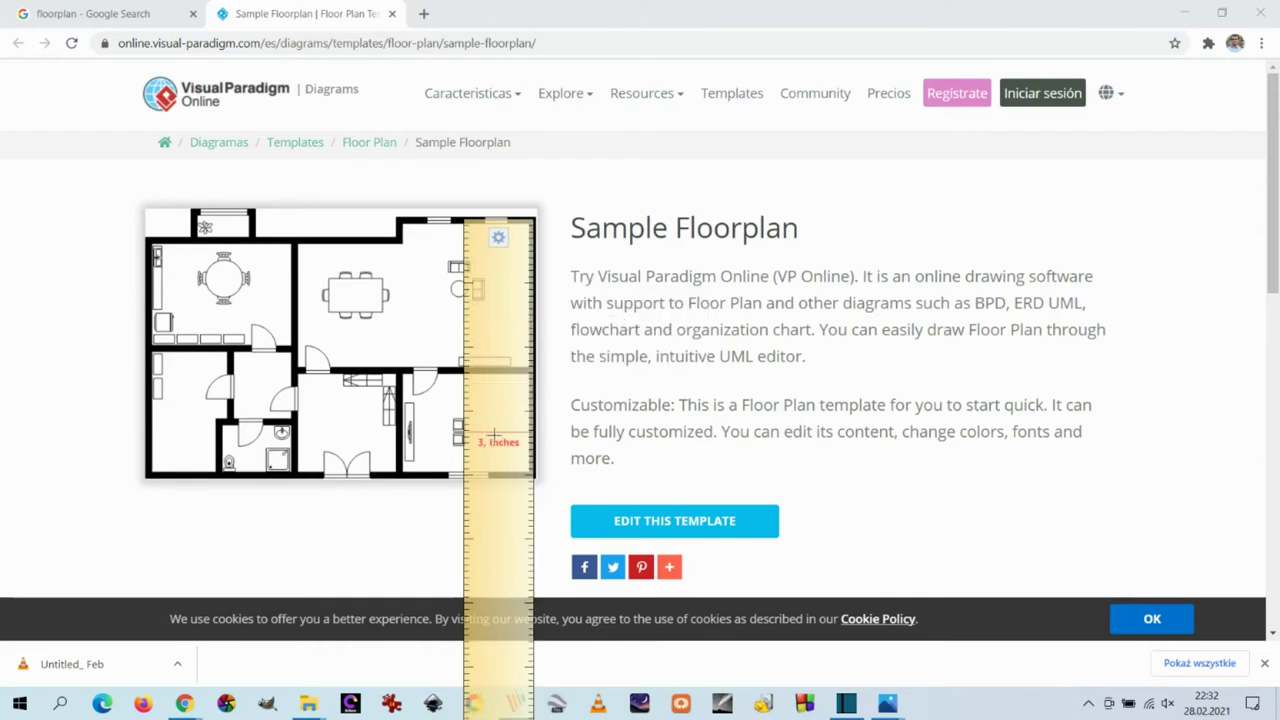
Make the ruler horizontal and place it across the floor plan's upper rooms, starting at the left wall.
left_click(499, 242)
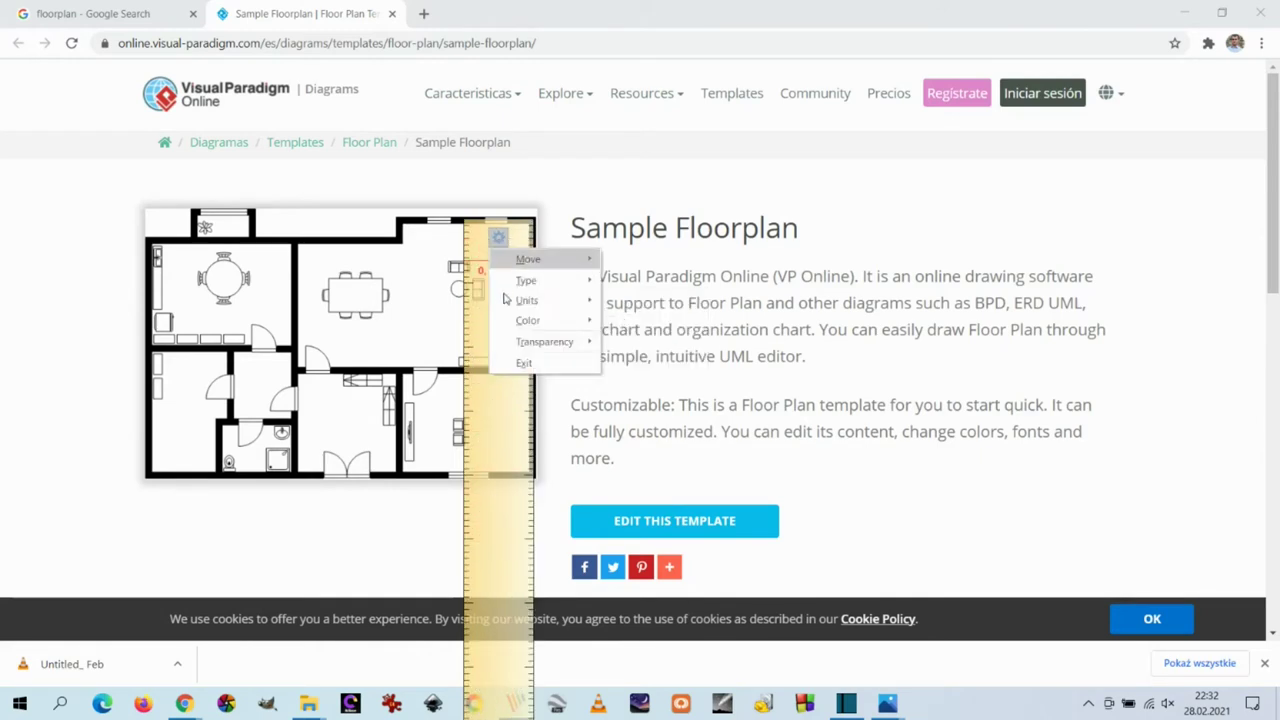
mouse_move(529, 280)
left_click(632, 277)
left_click_drag(481, 254, 161, 279)
Set the horizontal ruler's units to centimeters and its resolution to 72 DPI.
left_click(168, 275)
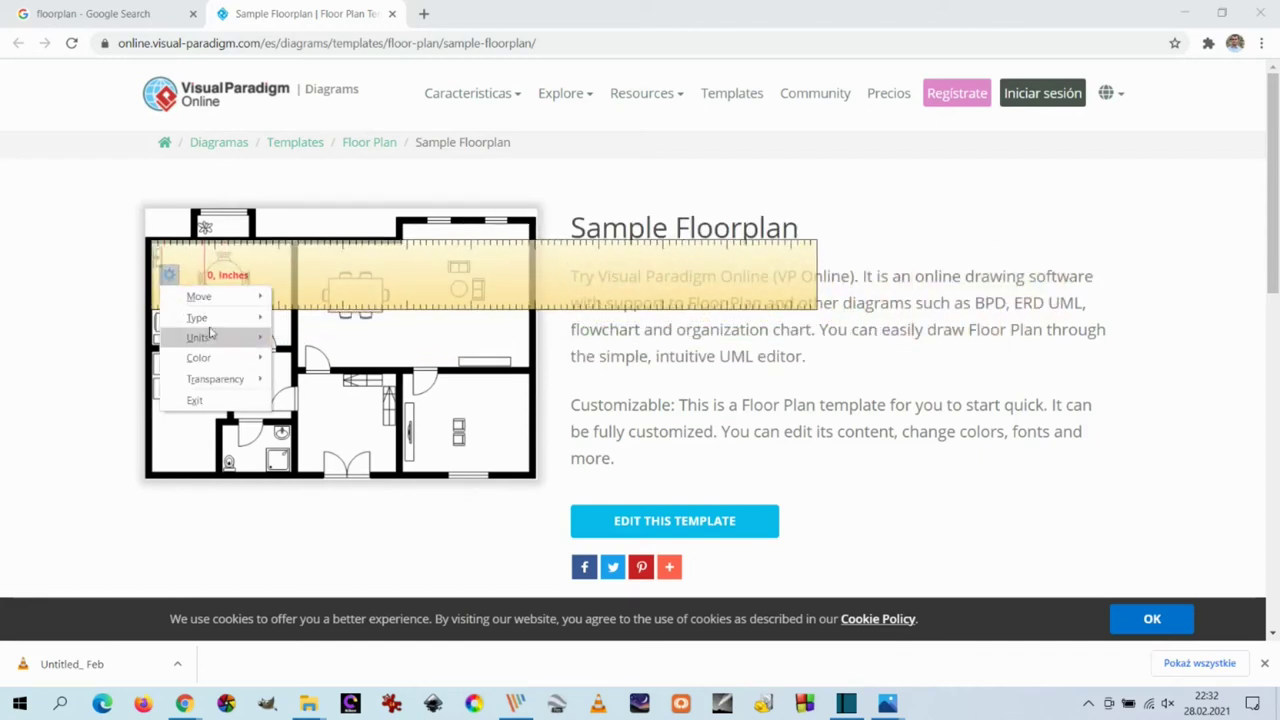
mouse_move(249, 346)
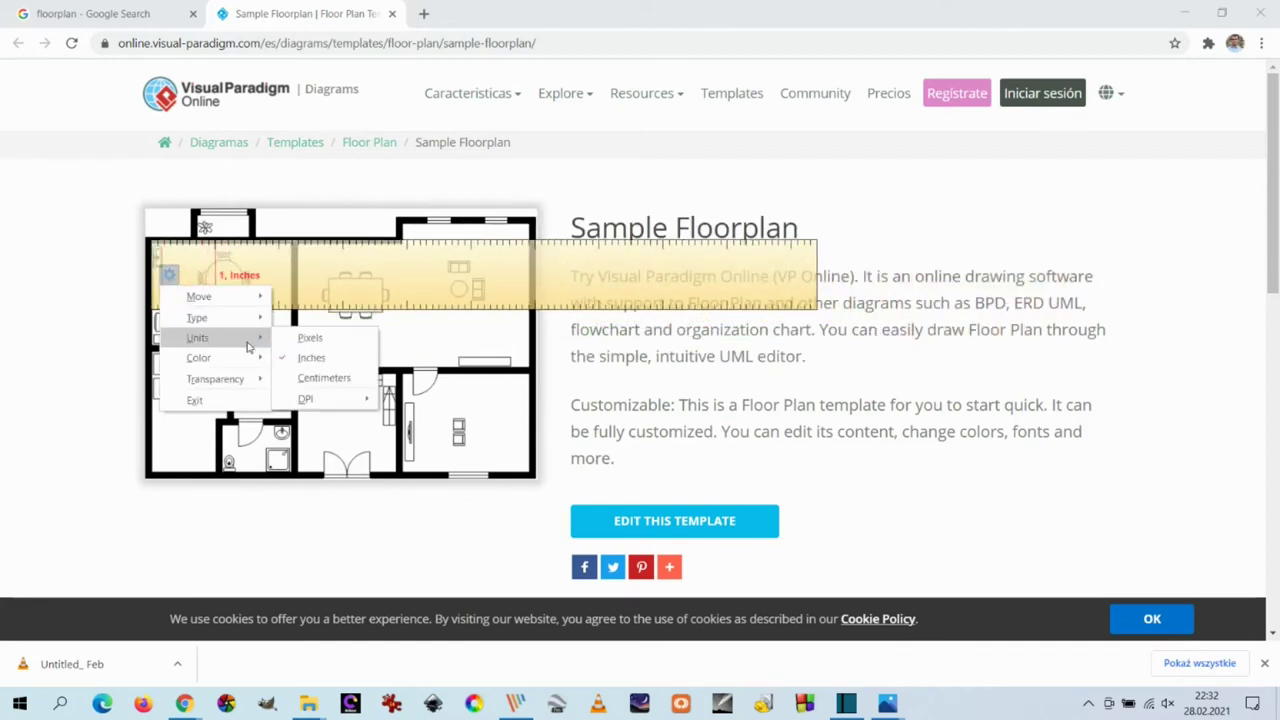
left_click(326, 378)
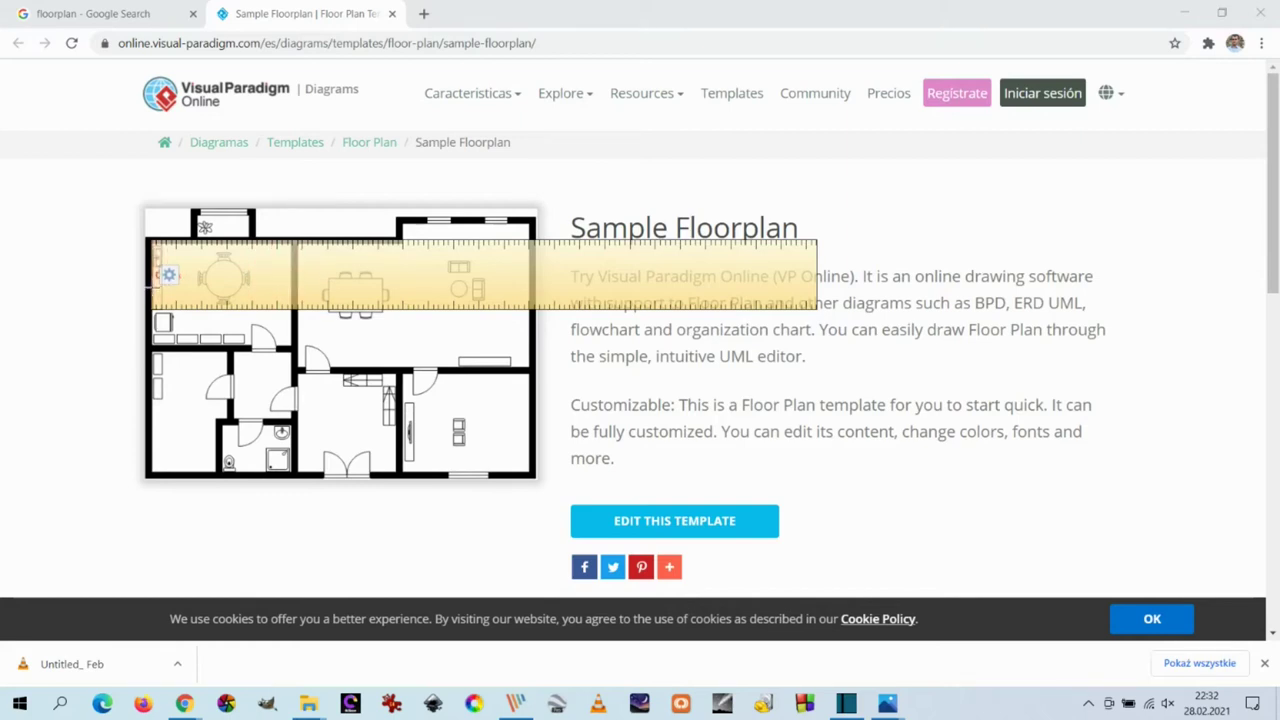
left_click(168, 275)
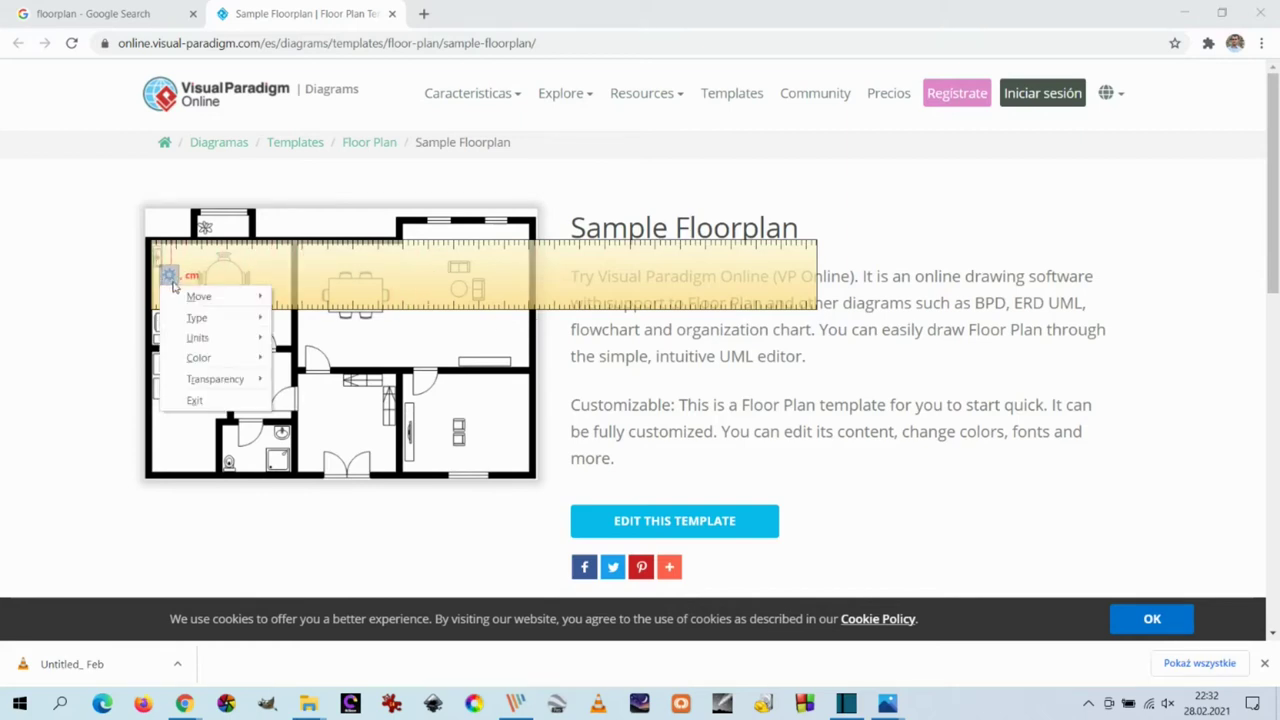
mouse_move(200, 337)
left_click(409, 399)
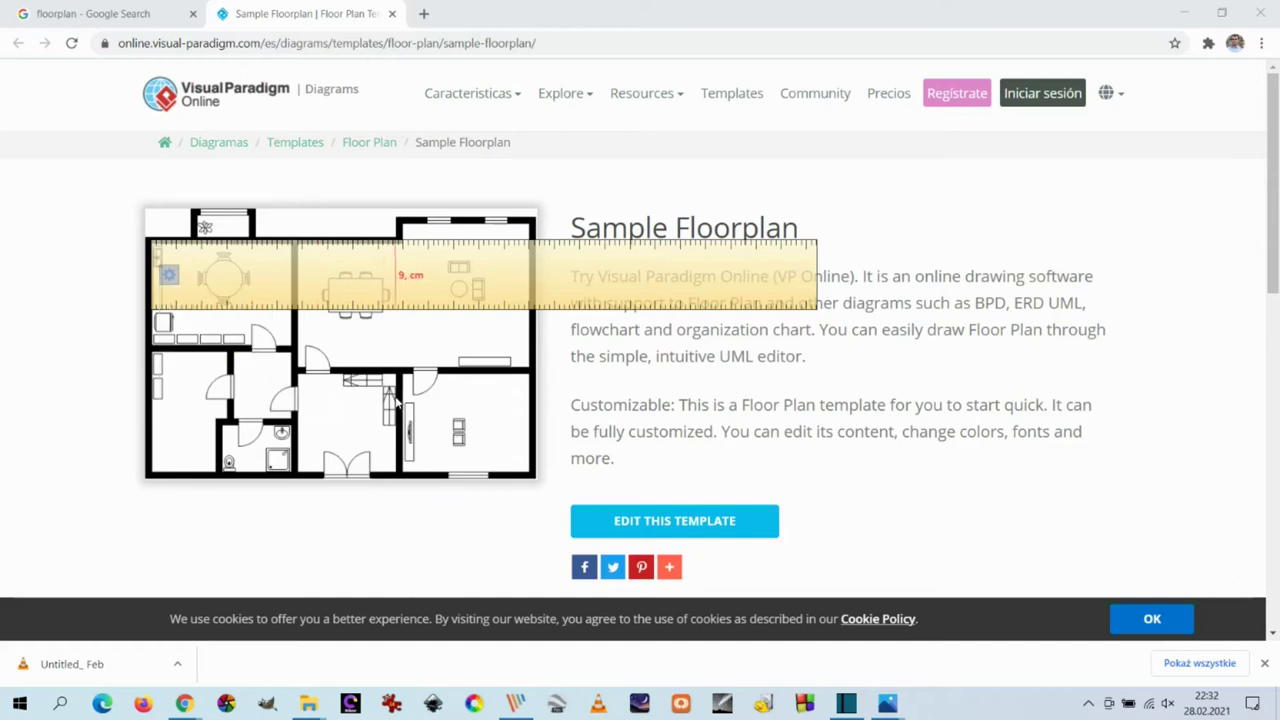
Set the ruler's resolution to 120 DPI.
left_click(168, 275)
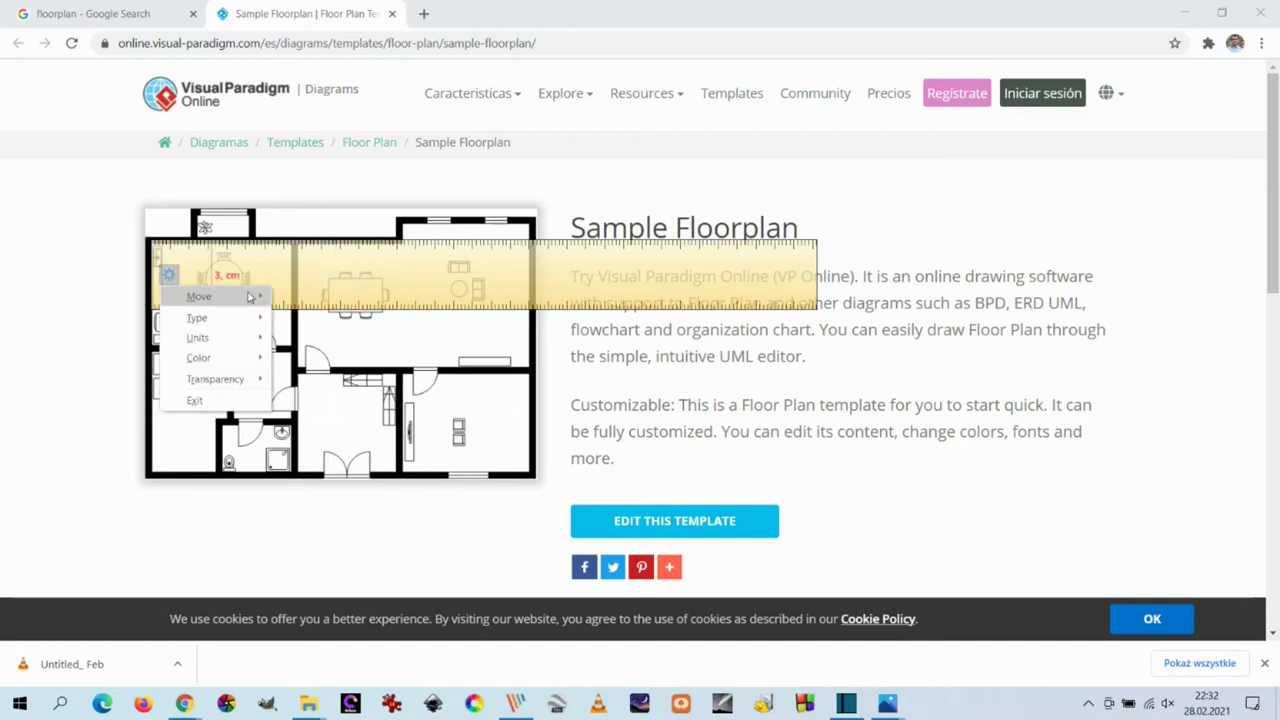
mouse_move(215, 338)
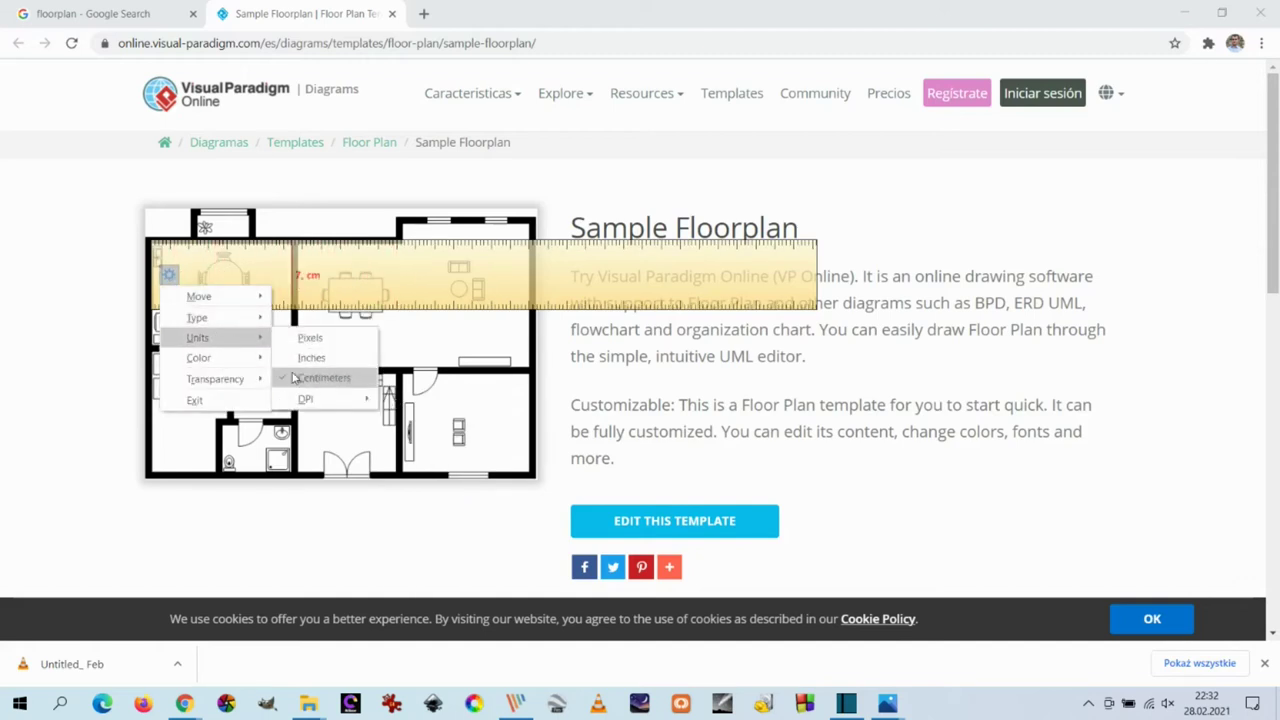
mouse_move(340, 399)
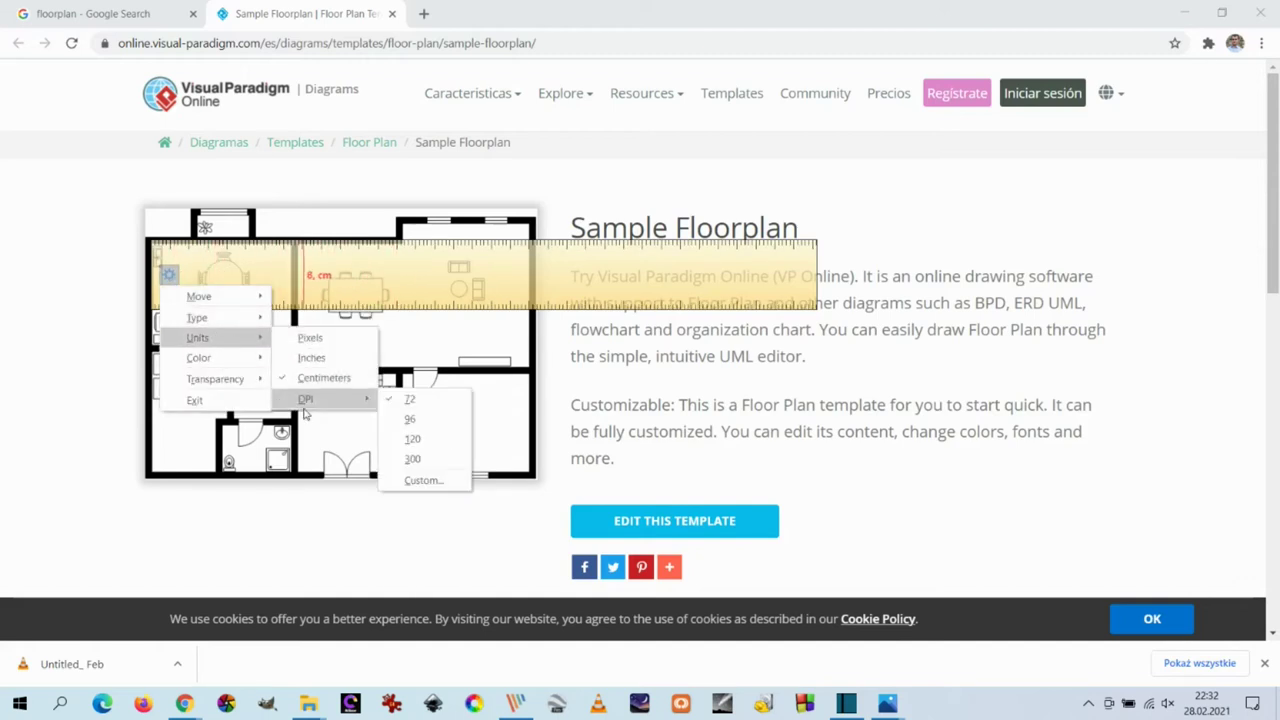
left_click(412, 439)
Set the ruler's resolution to 300 DPI.
left_click(166, 278)
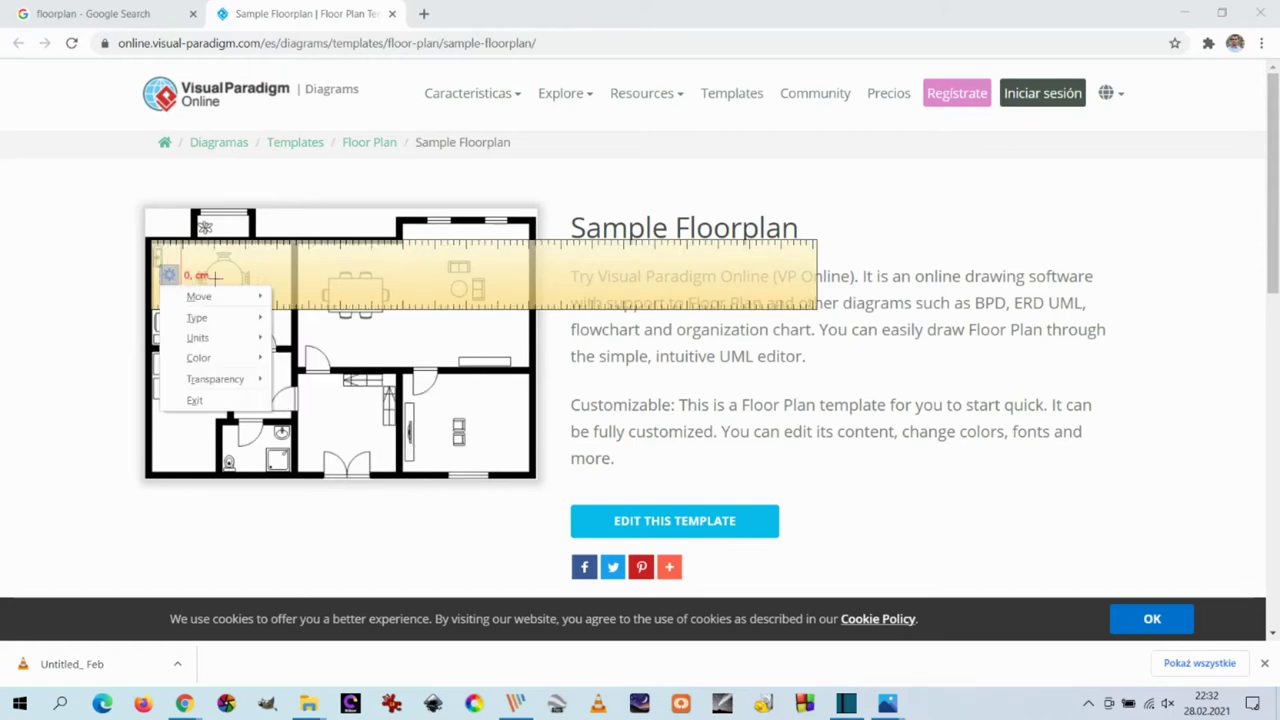
mouse_move(240, 337)
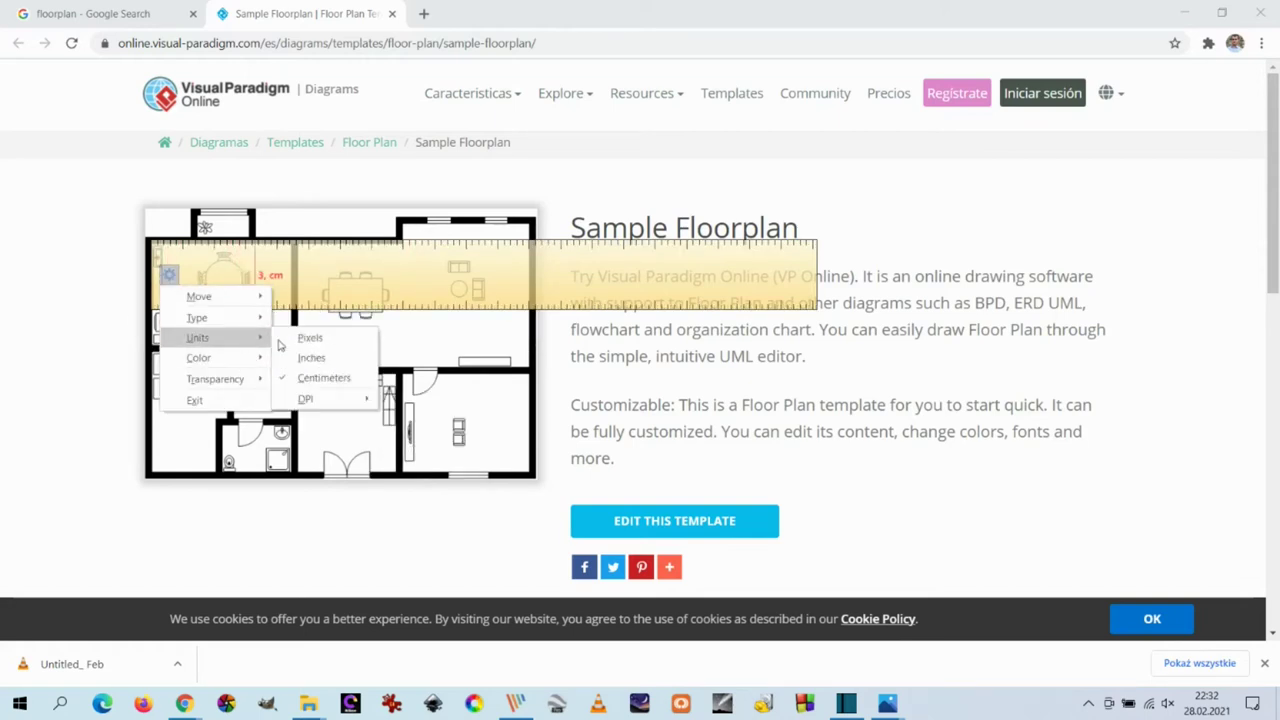
mouse_move(335, 399)
left_click(402, 461)
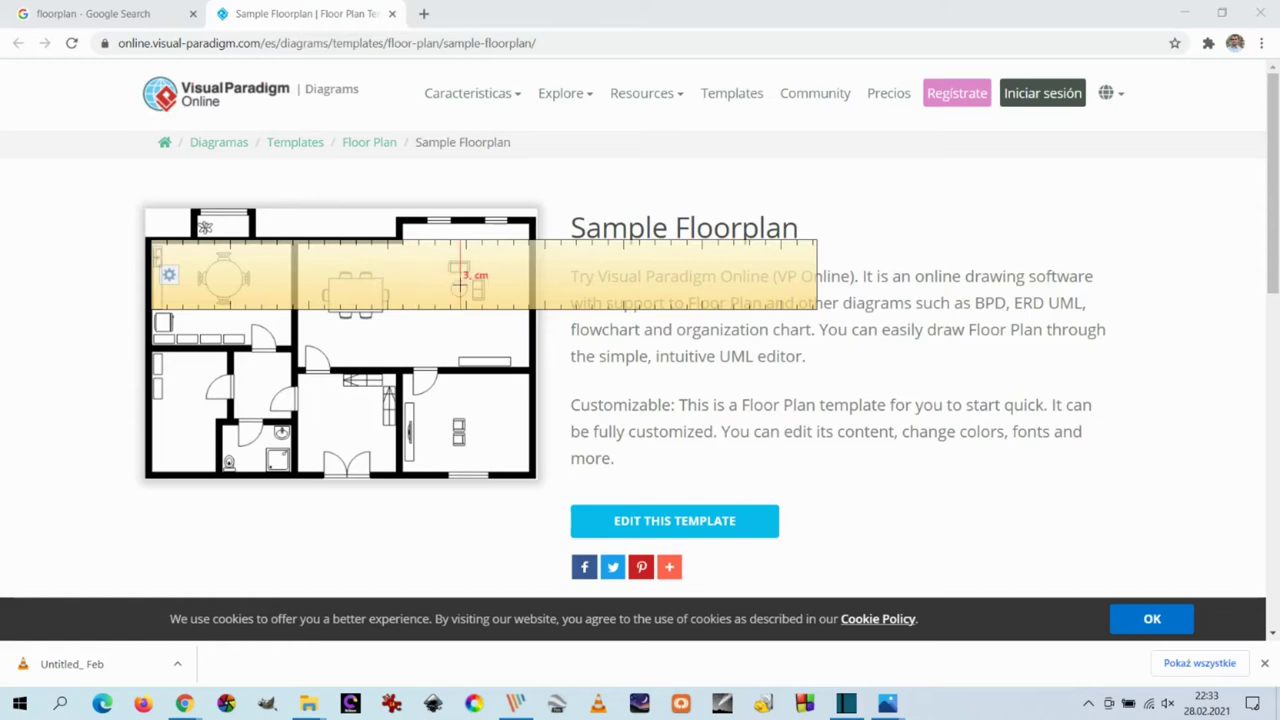
Set the ruler's units to pixels.
left_click(169, 275)
mouse_move(232, 317)
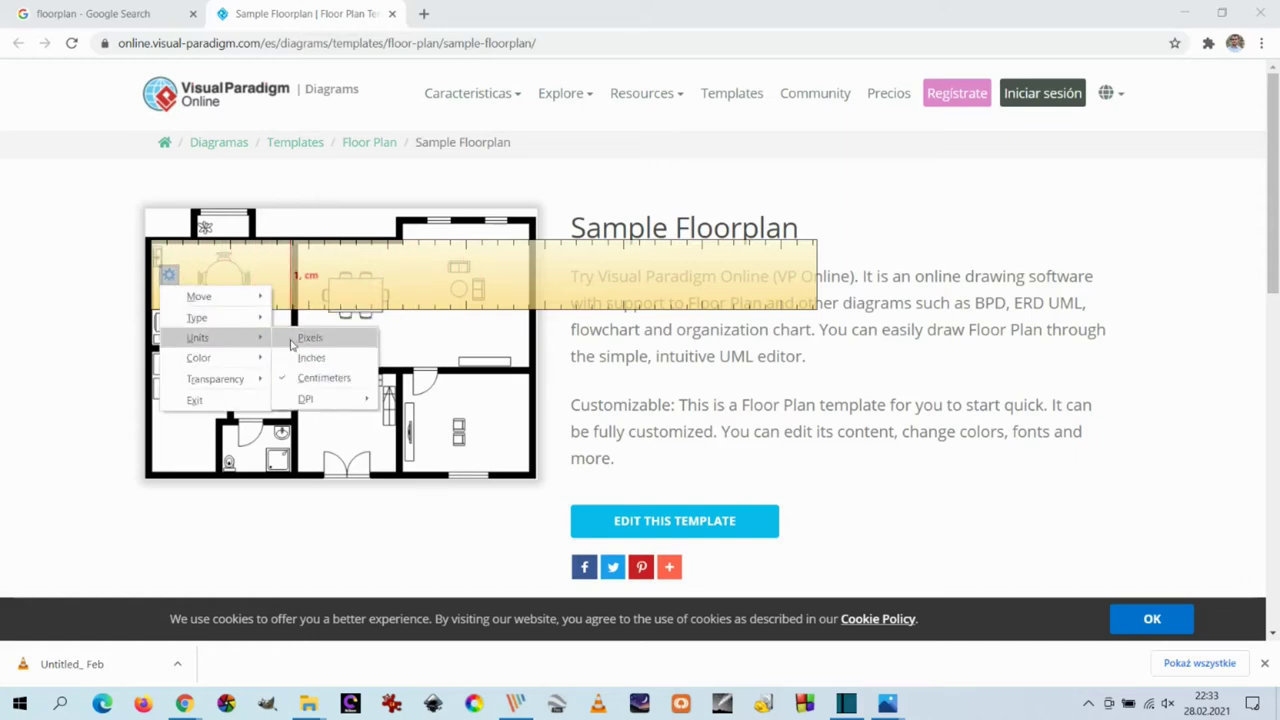
left_click(308, 337)
Change the ruler's color to Blue (Default) and move it down across the floor plan's lower rooms.
left_click(169, 275)
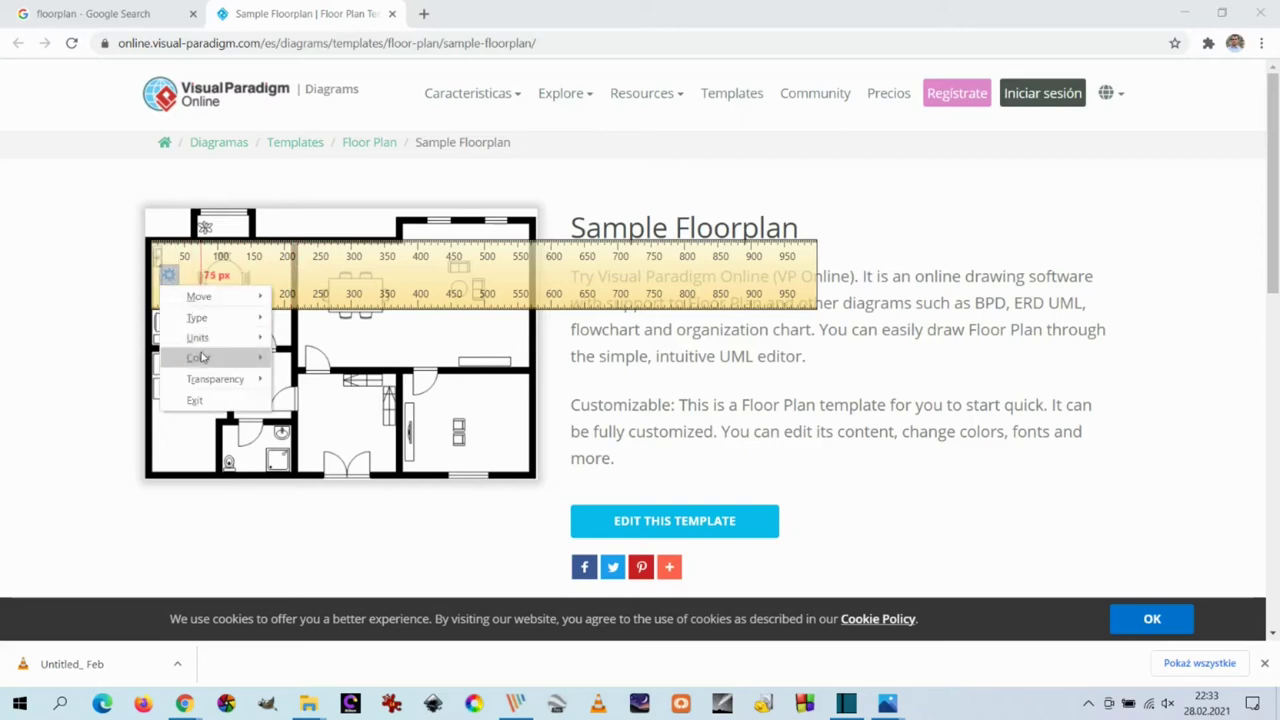
mouse_move(229, 337)
mouse_move(311, 405)
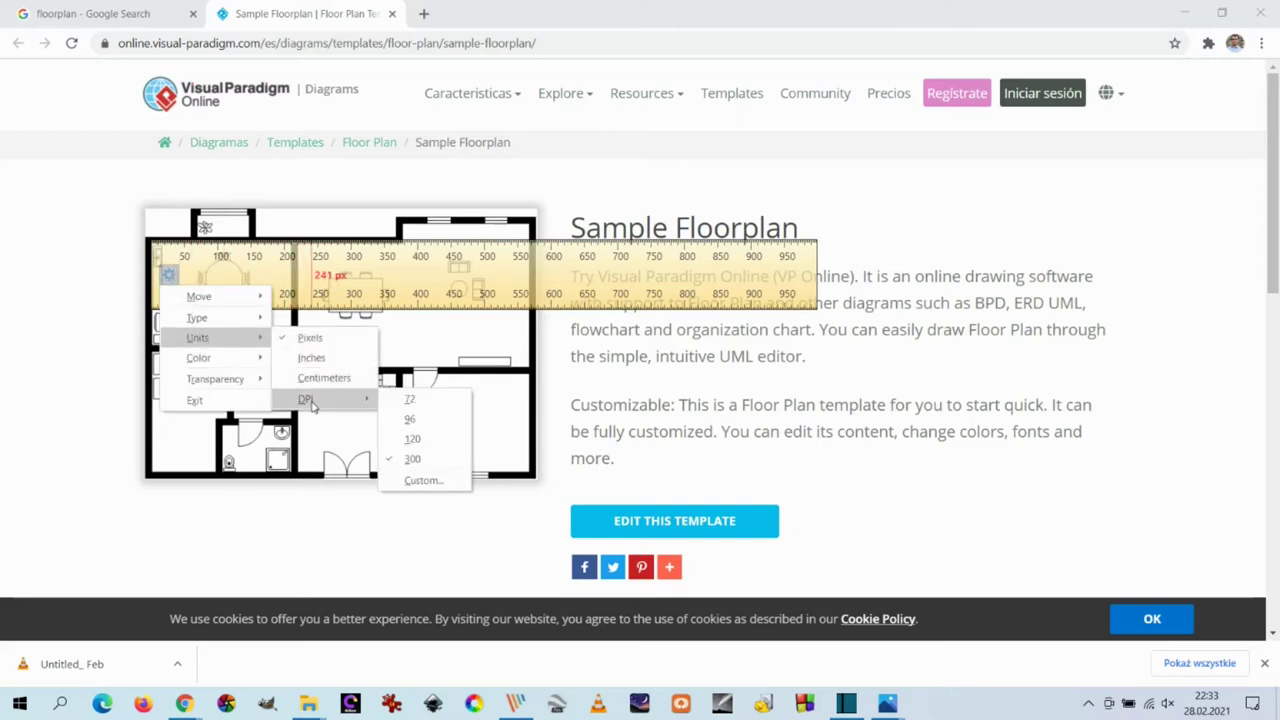
mouse_move(198, 357)
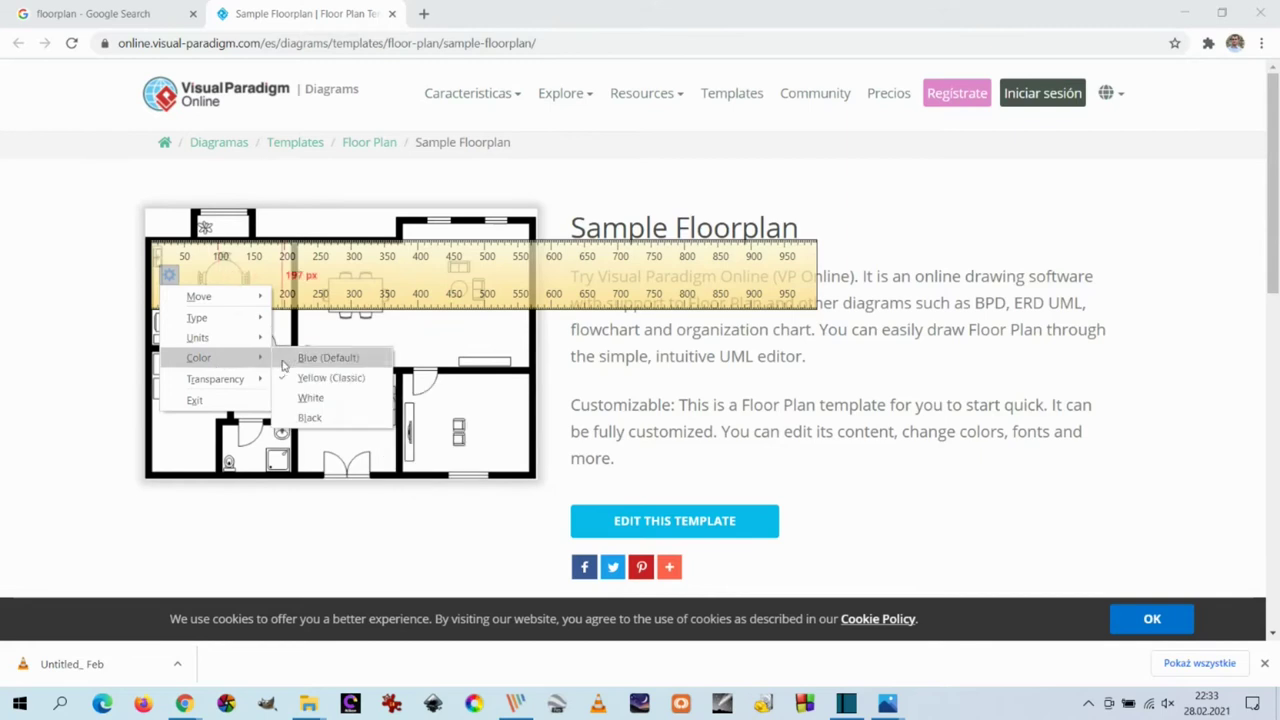
left_click(291, 362)
left_click_drag(460, 283, 415, 400)
Change the ruler's color to Black.
right_click(168, 400)
mouse_move(240, 501)
left_click(315, 530)
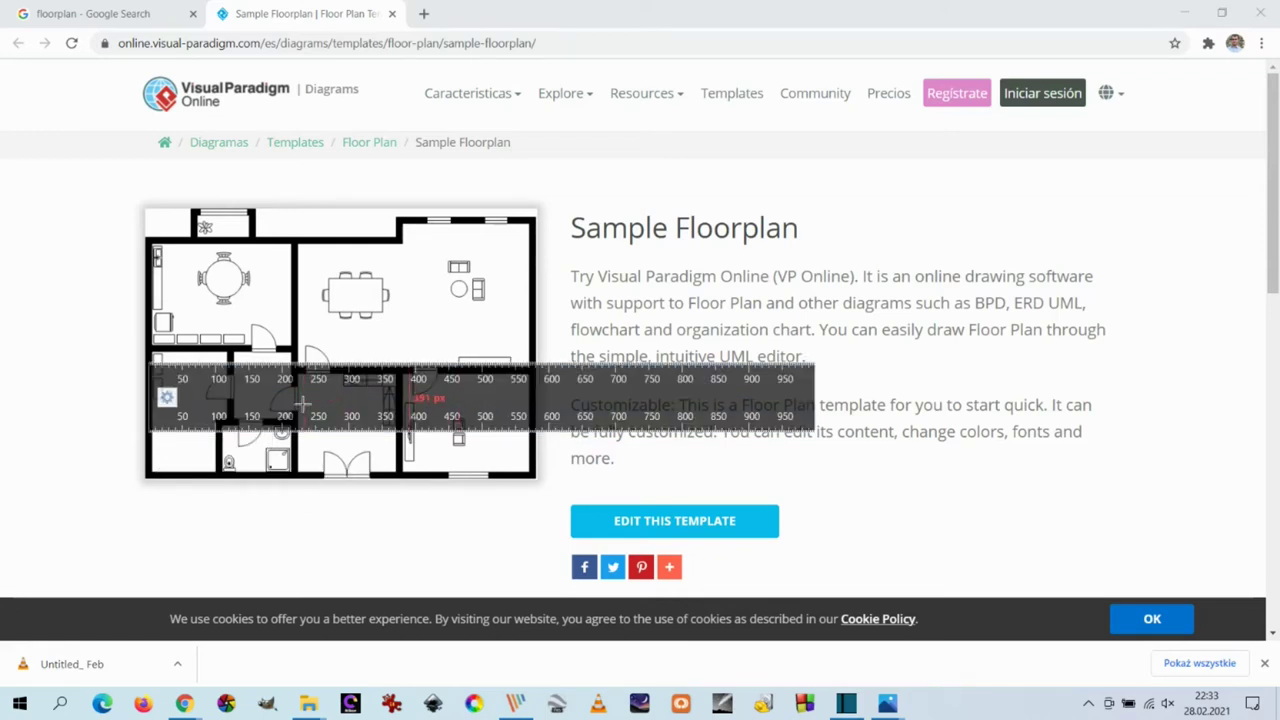
Try the ruler in white and set its color to yellow.
right_click(168, 400)
mouse_move(240, 500)
left_click(310, 525)
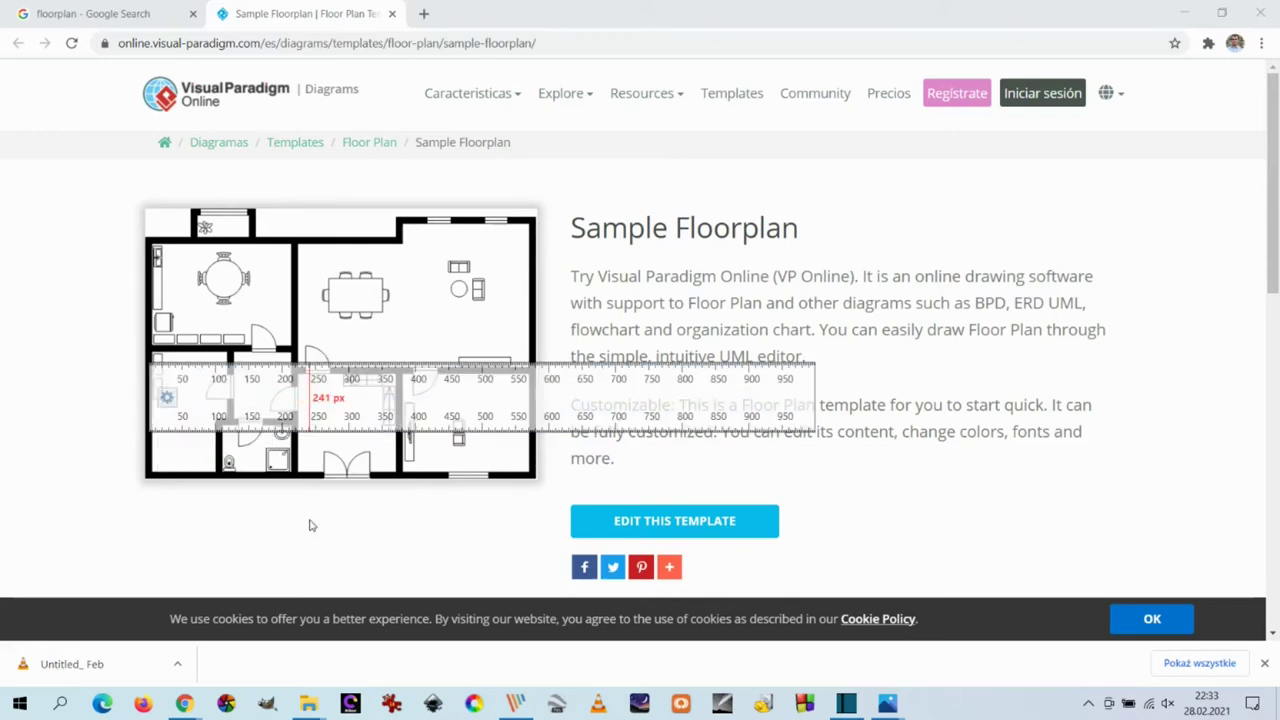
right_click(168, 400)
mouse_move(235, 483)
left_click(330, 500)
Disable the yellow ruler's transparency and move the ruler up over the middle of the floor plan.
right_click(172, 400)
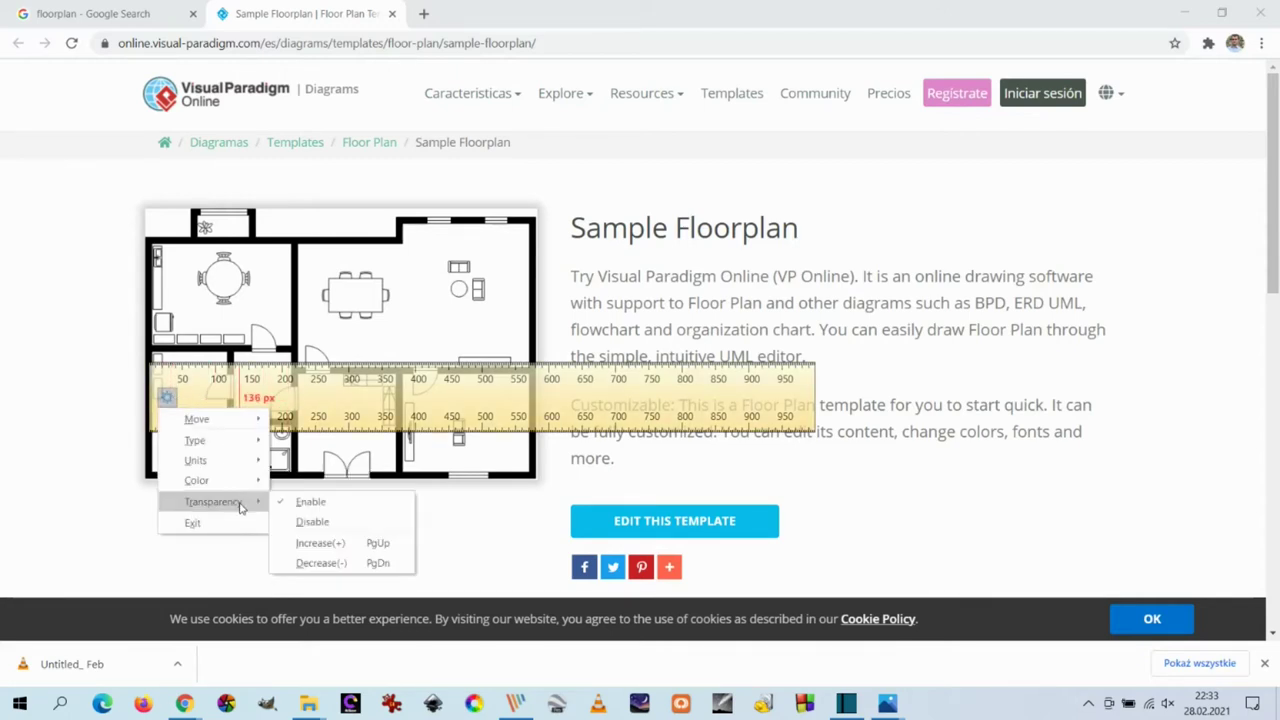
left_click(310, 520)
left_click_drag(300, 400, 285, 333)
Try decreasing and increasing the ruler's transparency level.
right_click(156, 328)
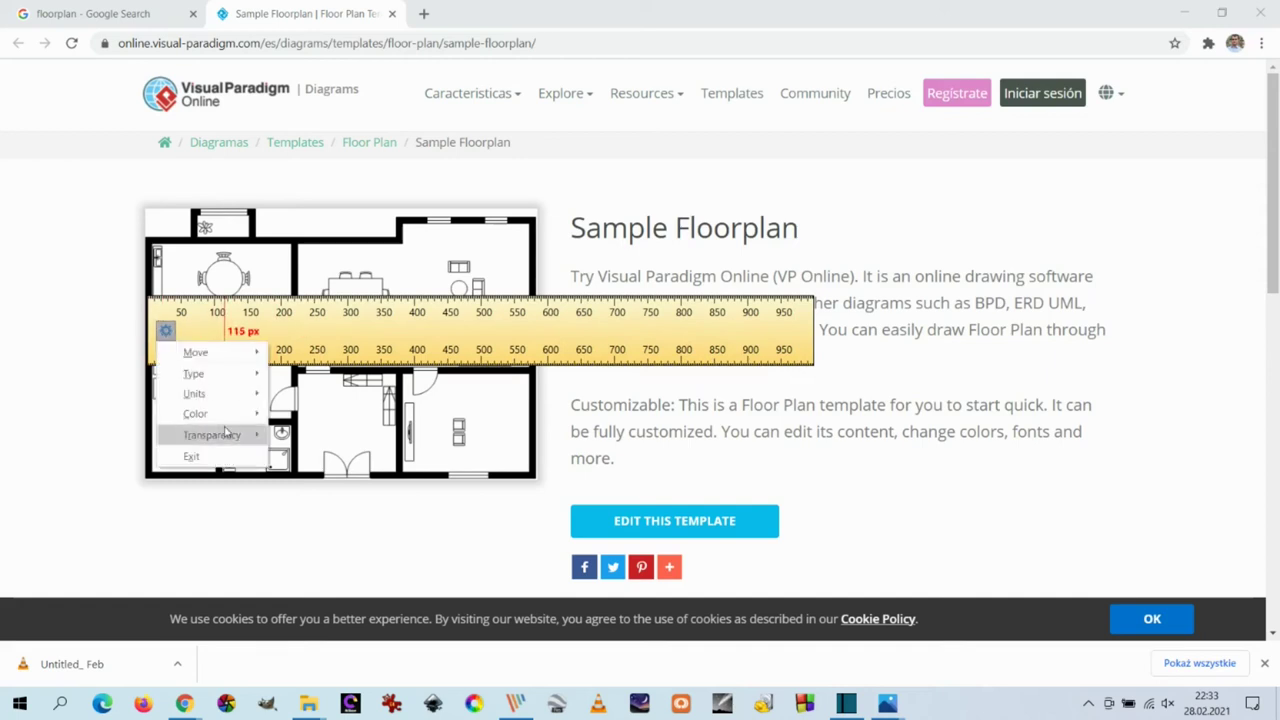
mouse_move(220, 435)
left_click(311, 496)
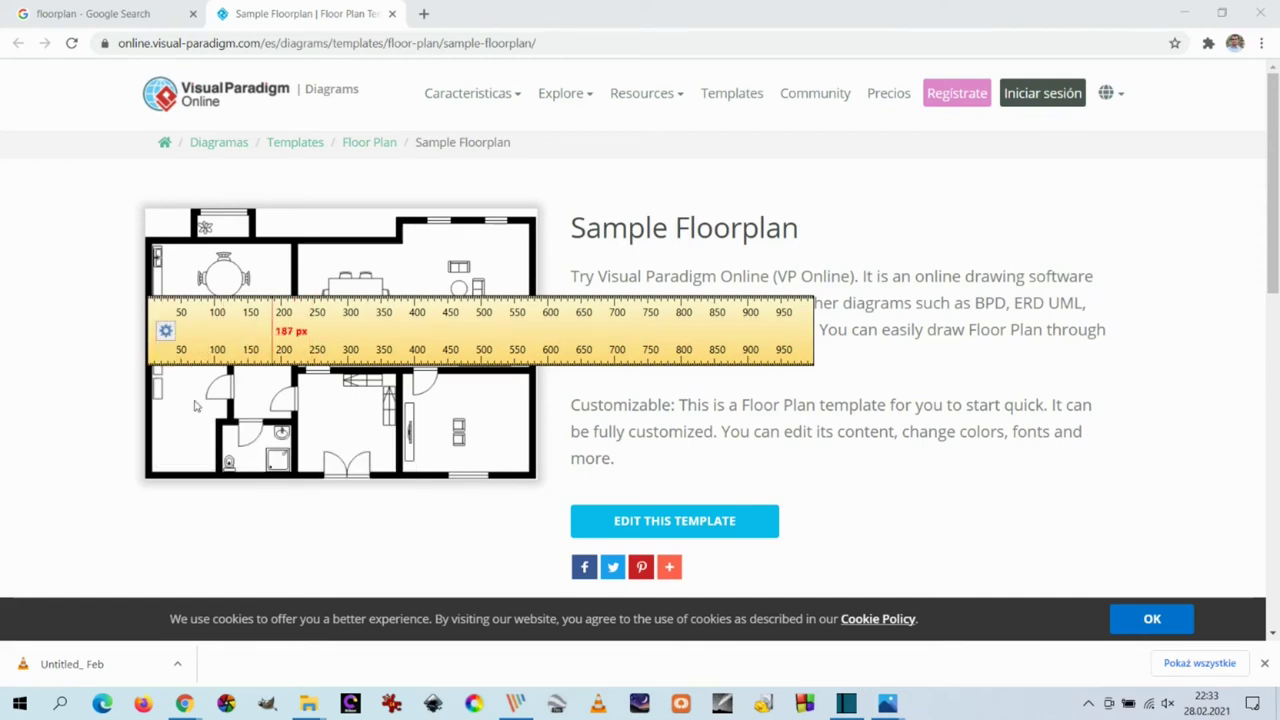
right_click(168, 332)
mouse_move(220, 435)
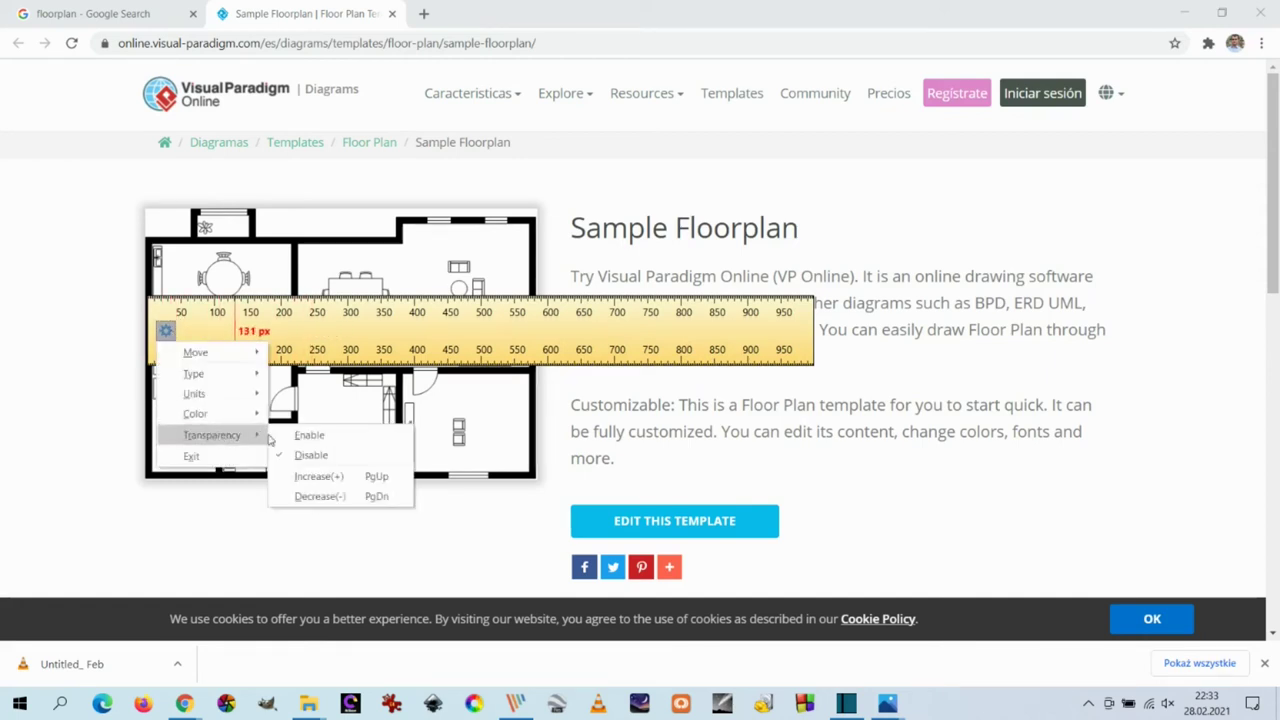
left_click(314, 474)
Enable the ruler's transparency again and choose a different ruler color.
right_click(166, 333)
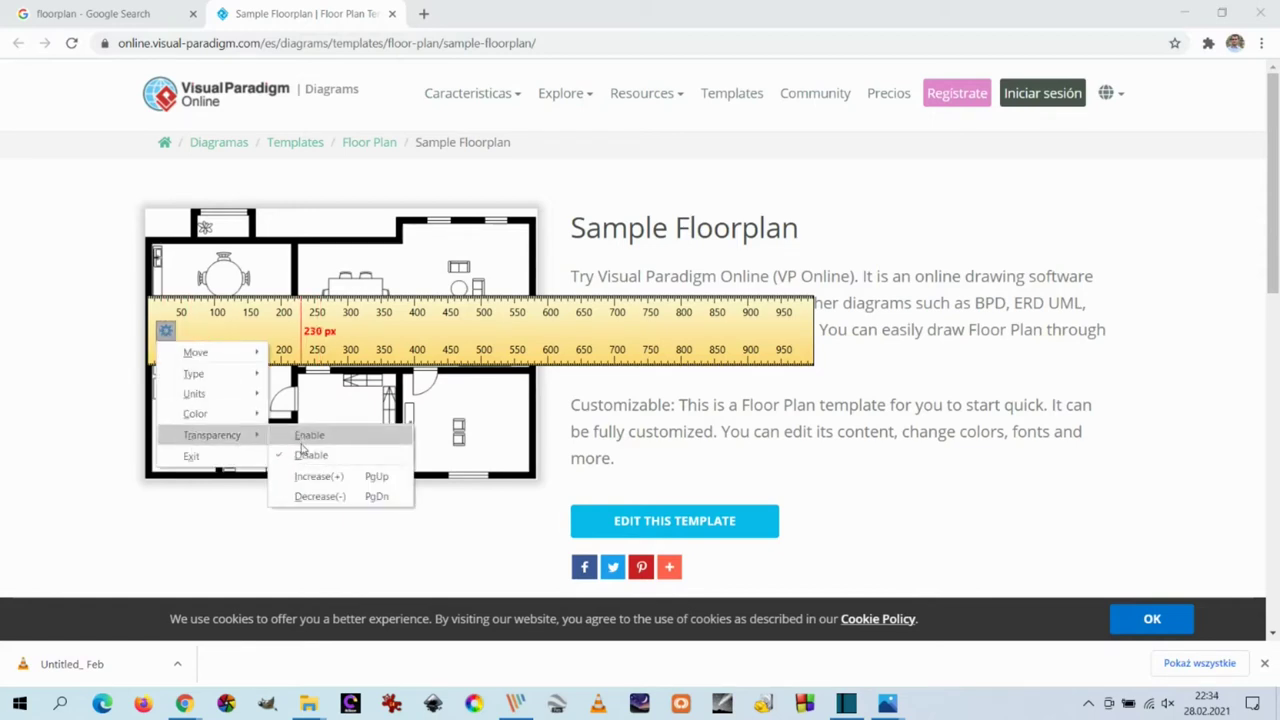
left_click(302, 437)
right_click(166, 332)
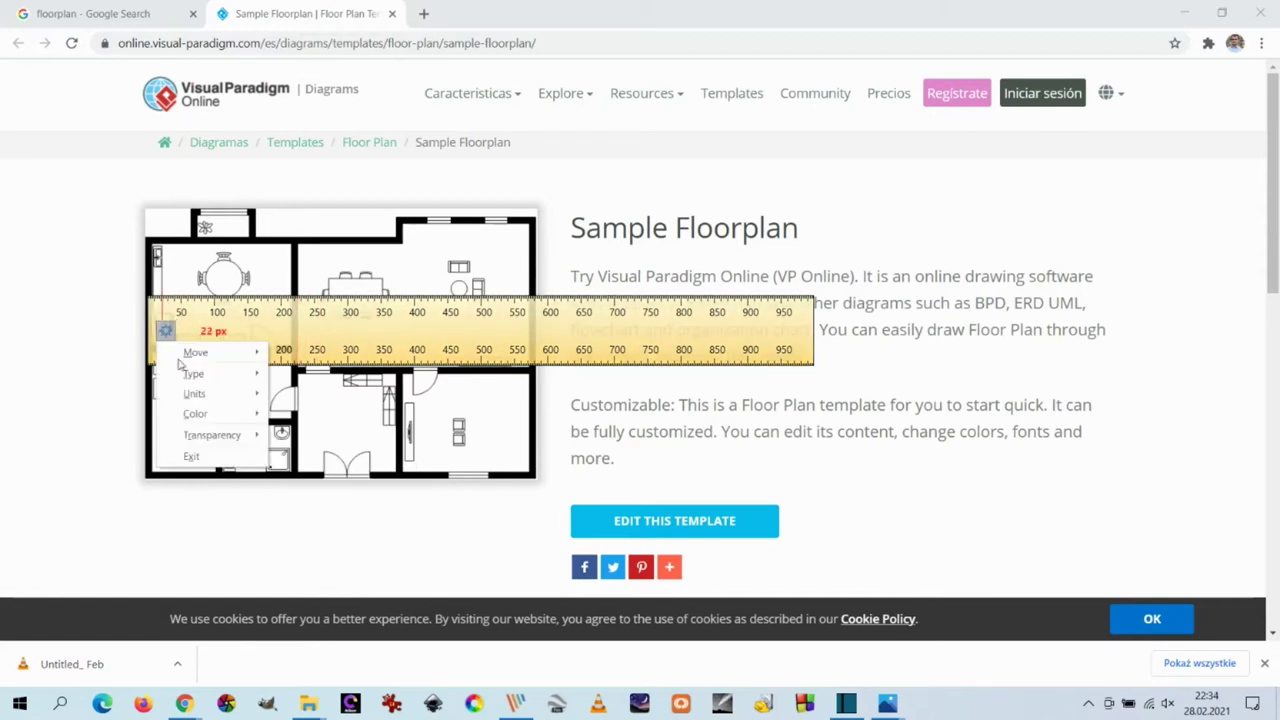
mouse_move(201, 418)
left_click(297, 451)
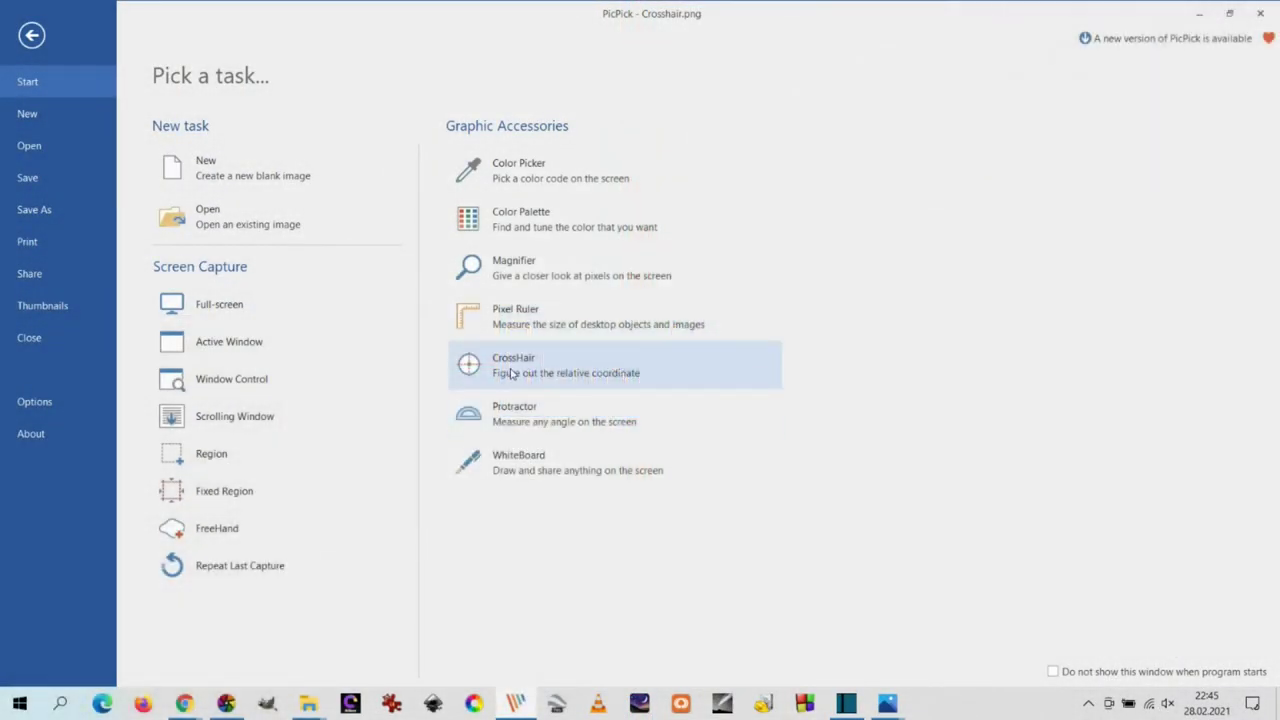
Use the CrossHair to measure relative coordinates on the map, placing the reference point at Derry and at Birmingham.
left_click(511, 373)
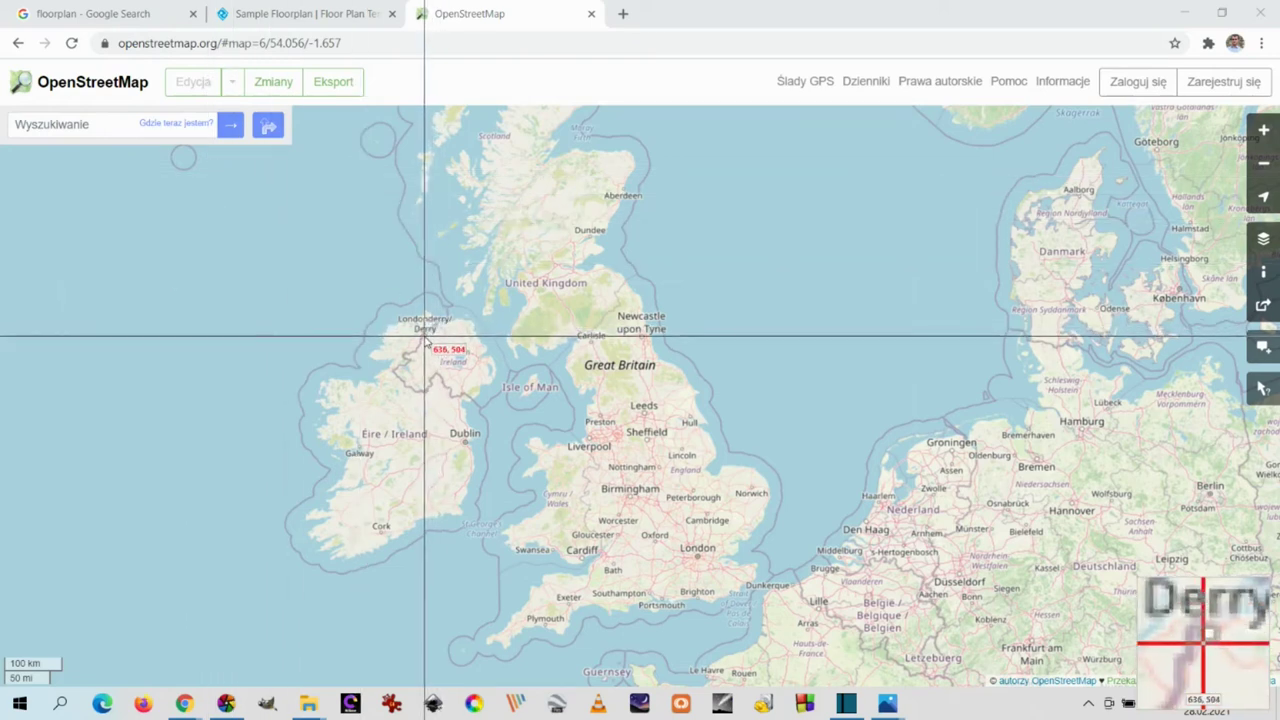
left_click_drag(427, 340, 630, 496)
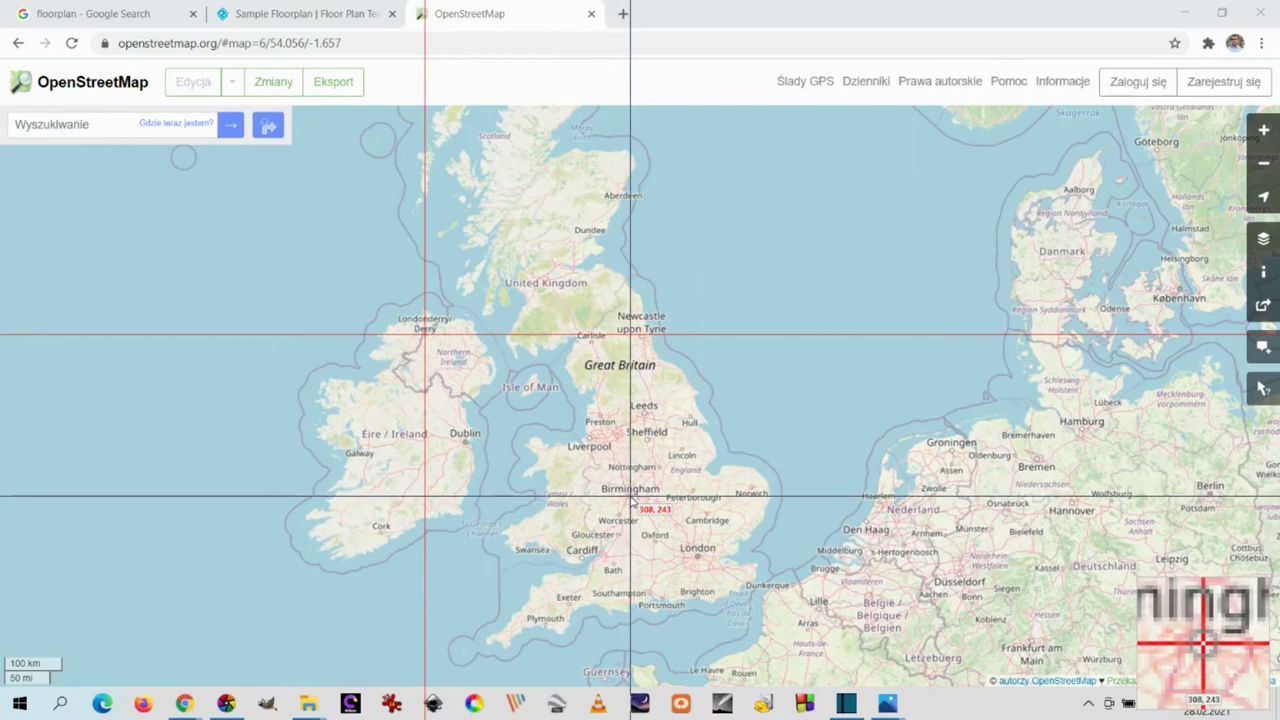
left_click(630, 496)
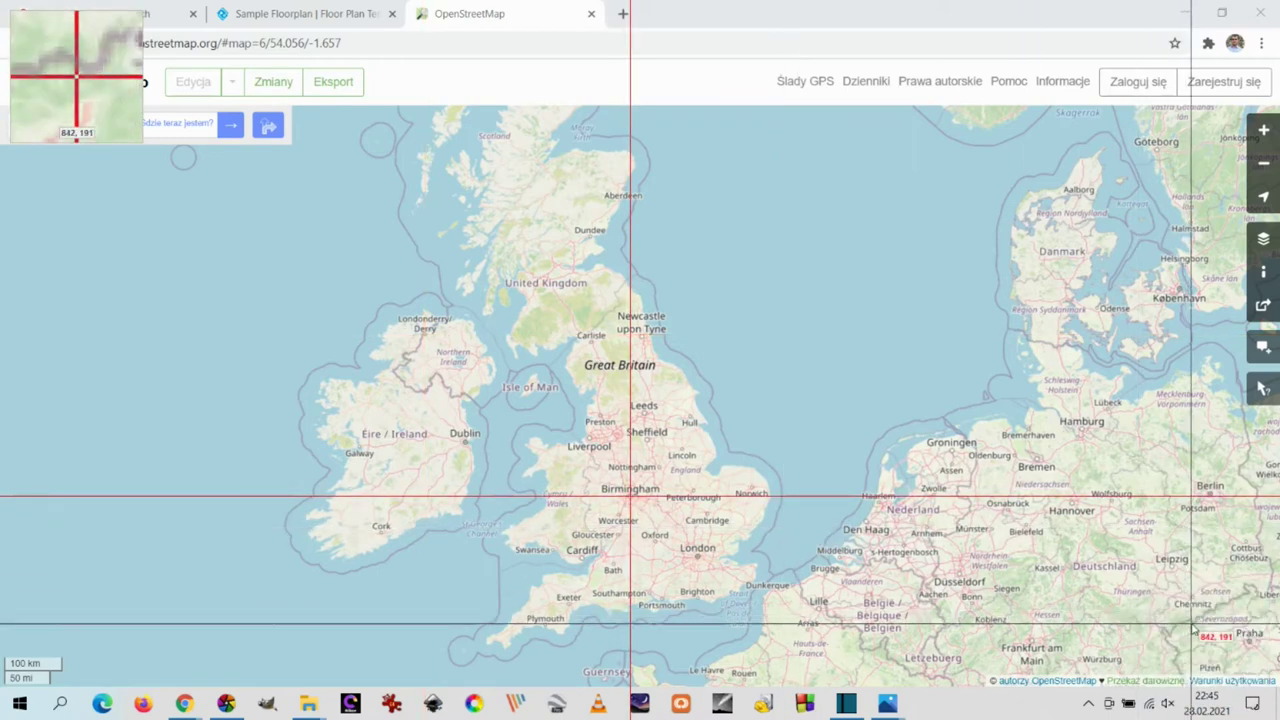
left_click(424, 602)
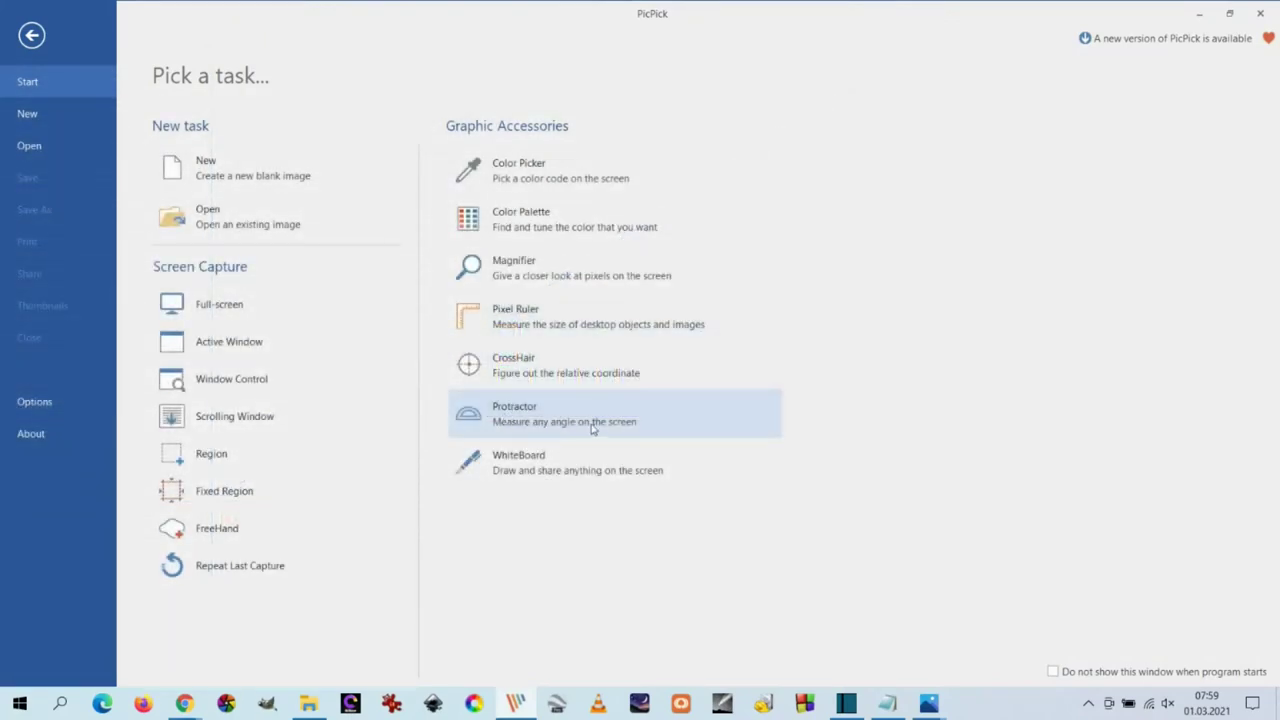
Start the Protractor for measuring an angle on the screen.
left_click(605, 424)
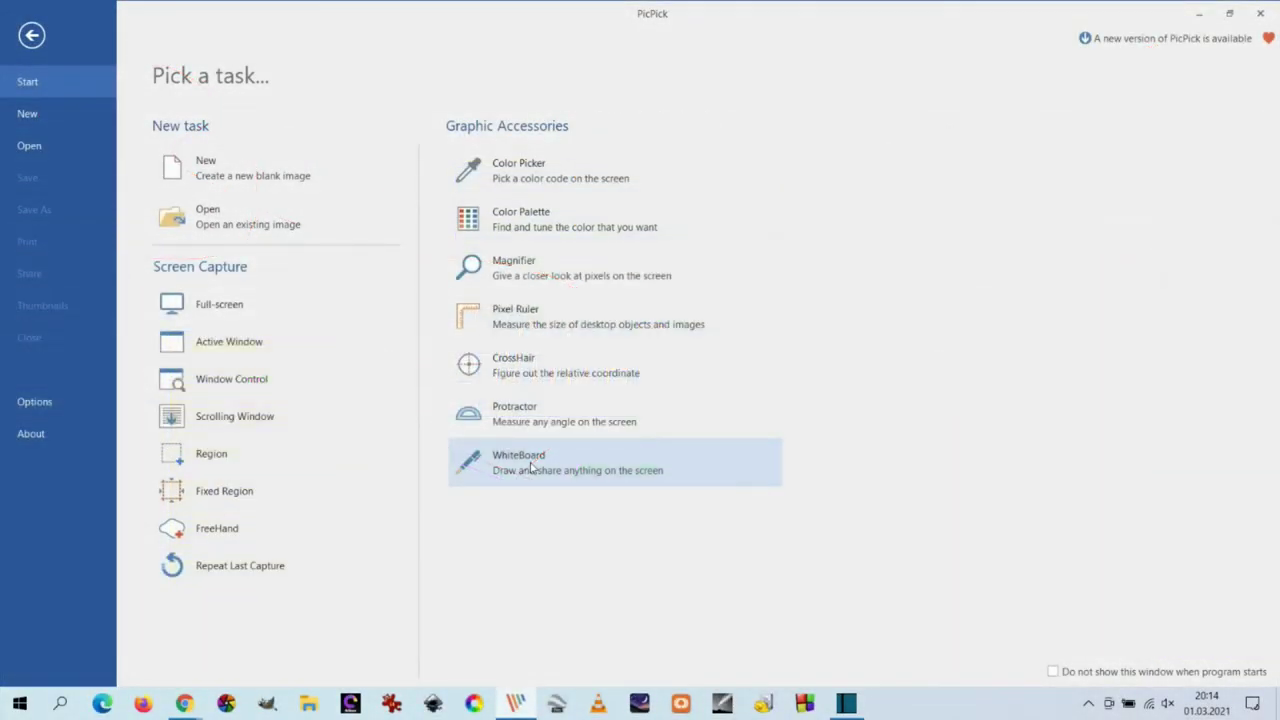
Open the WhiteBoard over the NASA Mars page and draw a blue 6 px line under "Technologies".
left_click(530, 466)
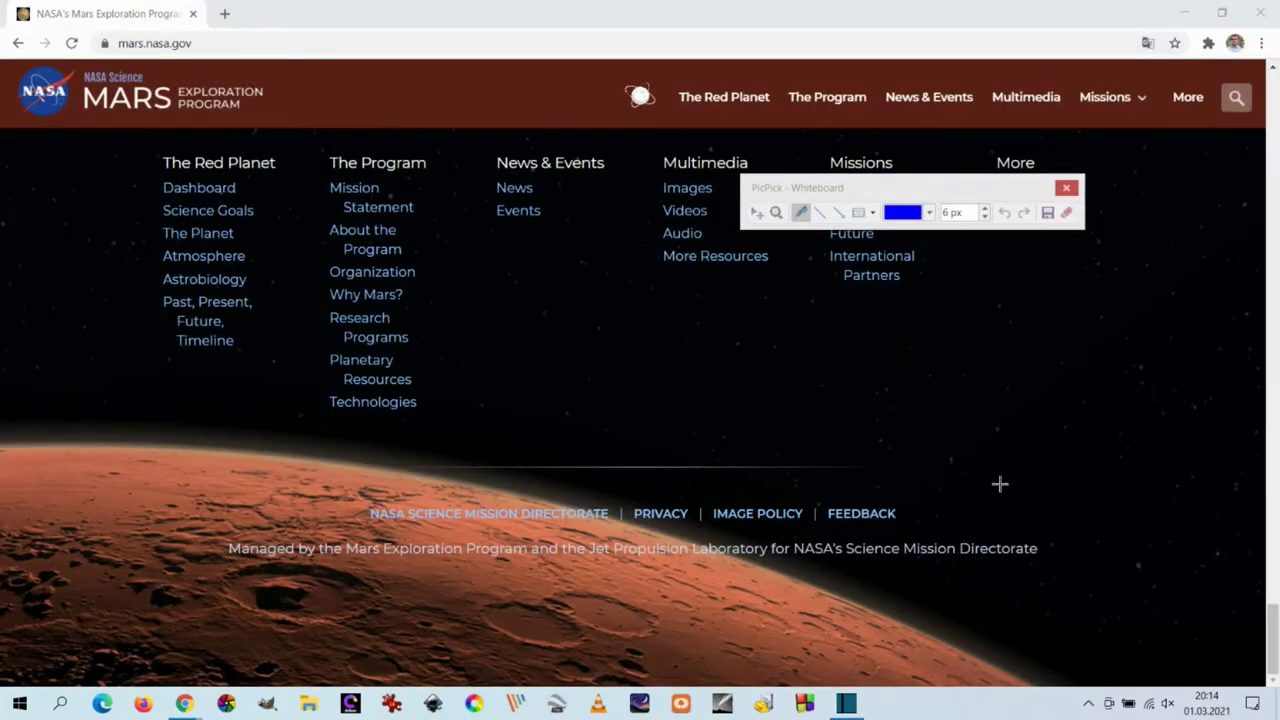
left_click(821, 213)
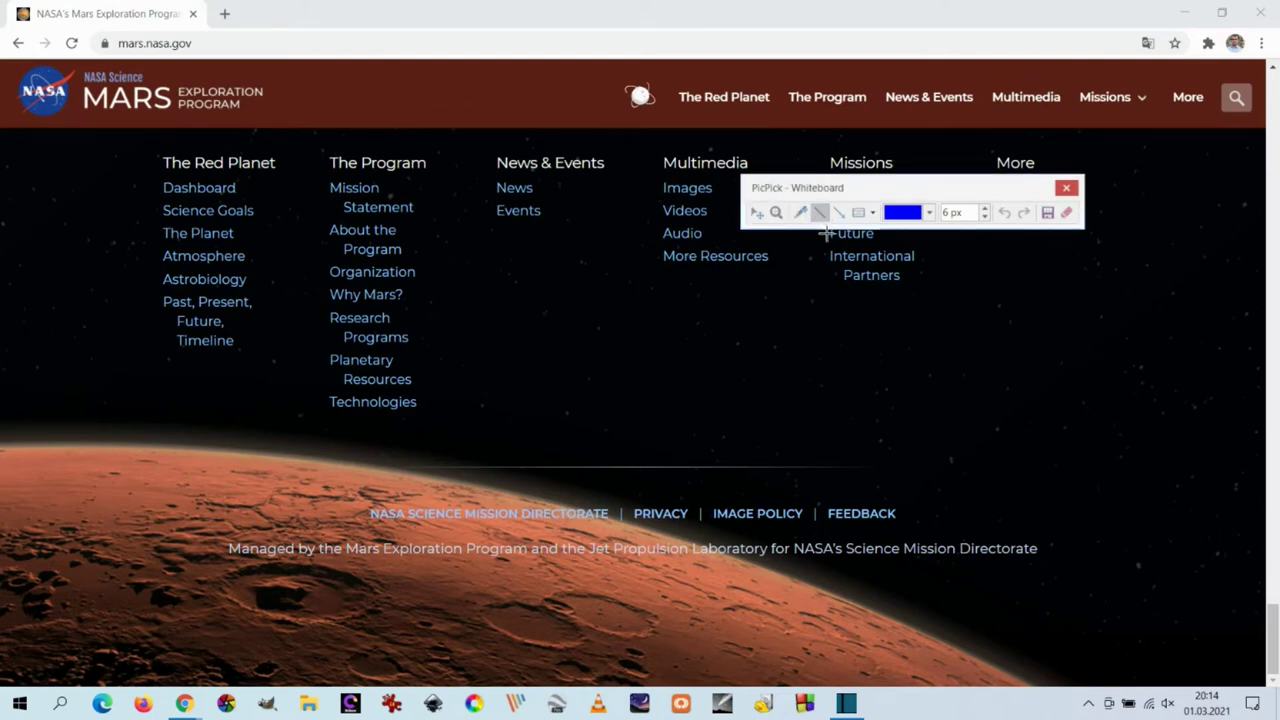
left_click_drag(324, 411, 377, 411)
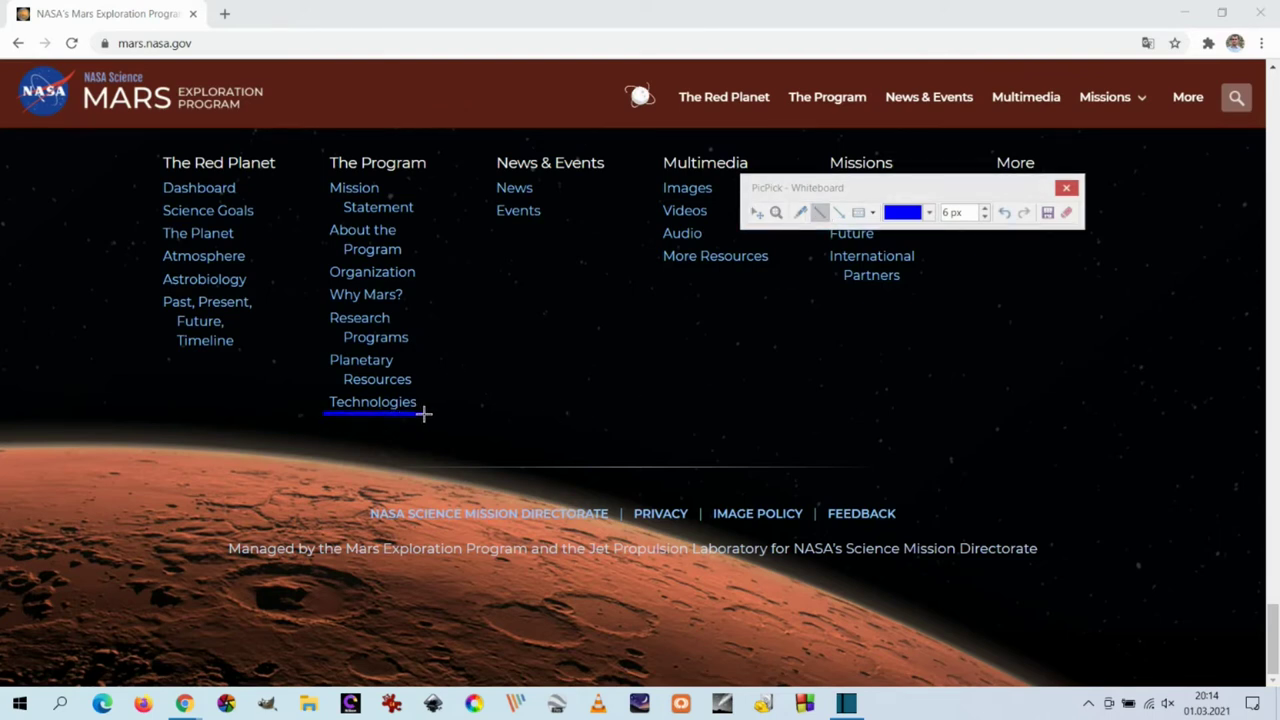
Set the drawing color to red and cover the "Events" link with a rectangle.
left_click(929, 212)
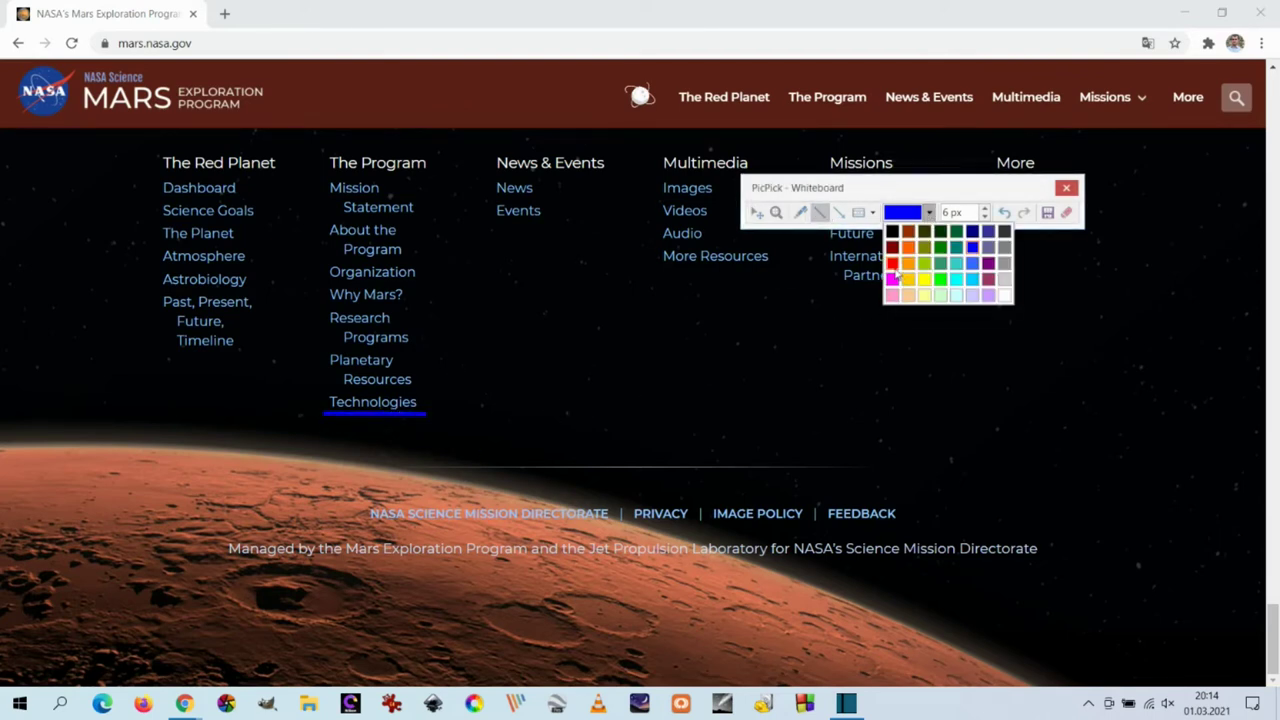
left_click(892, 263)
left_click(872, 212)
left_click(872, 212)
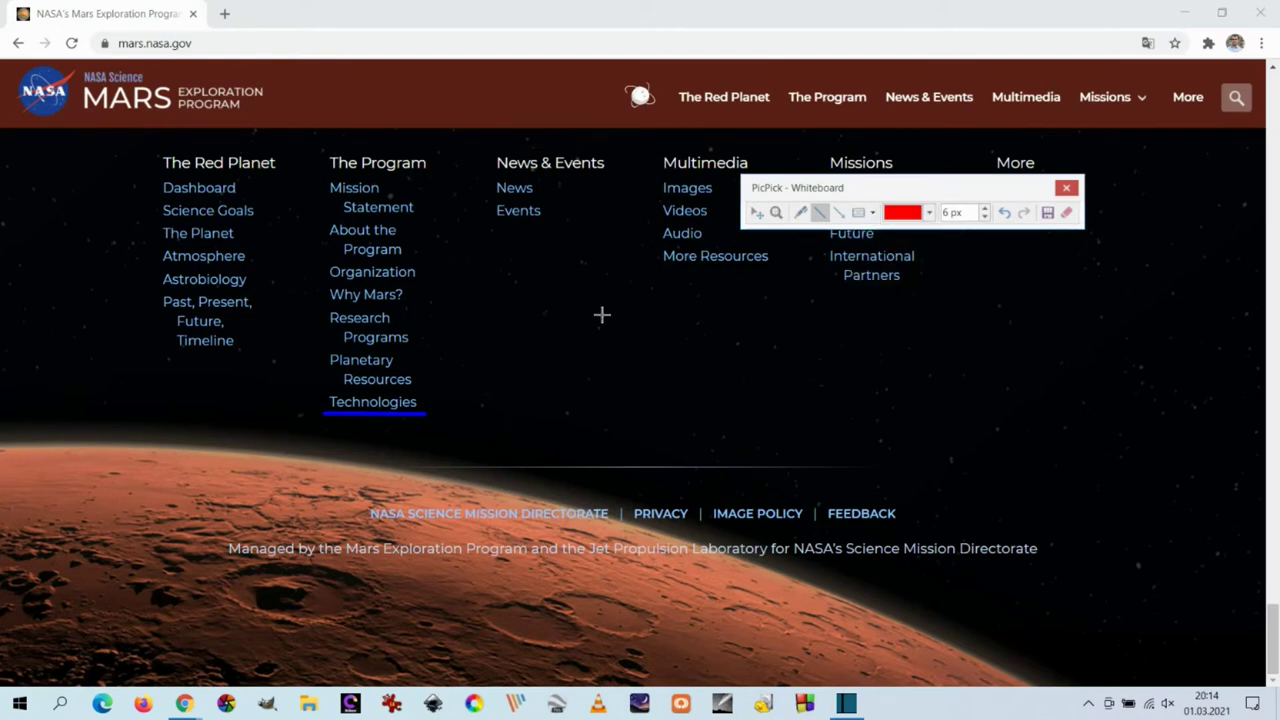
left_click_drag(487, 206, 540, 216)
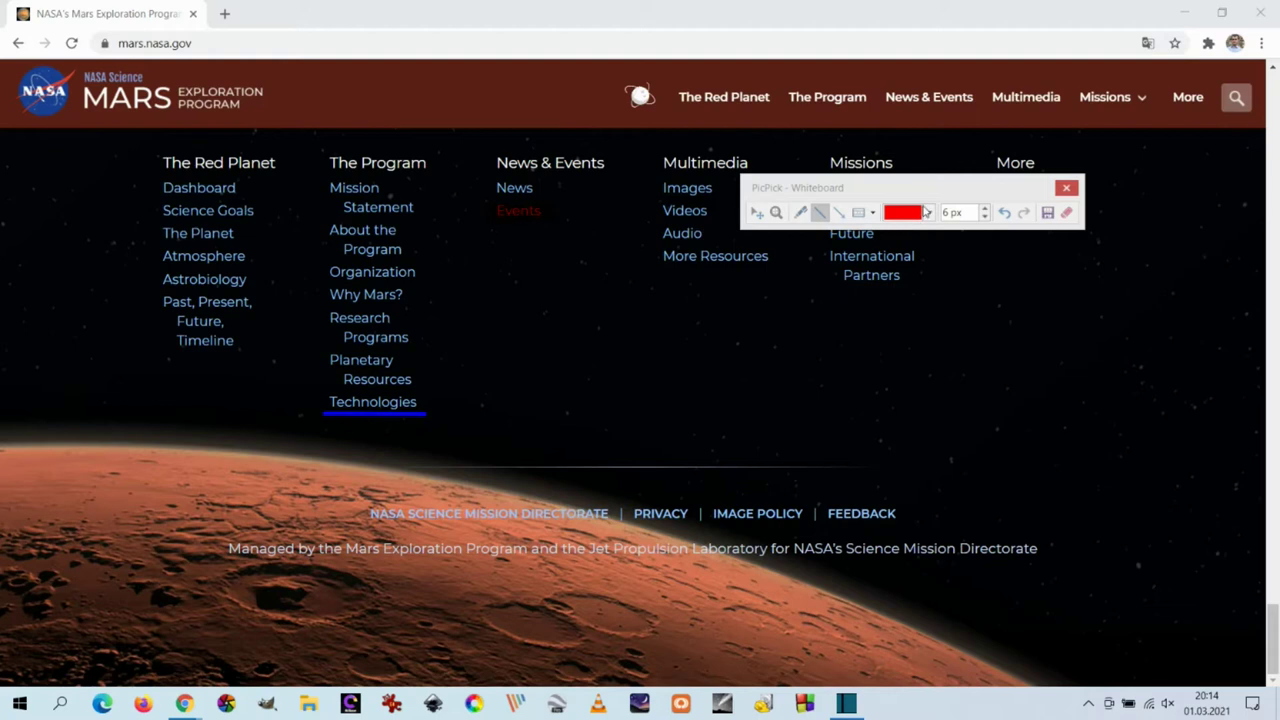
Set the drawing color to yellow and cover the "Atmosphere" link with a rounded rectangle.
left_click(928, 212)
left_click(925, 262)
left_click(872, 212)
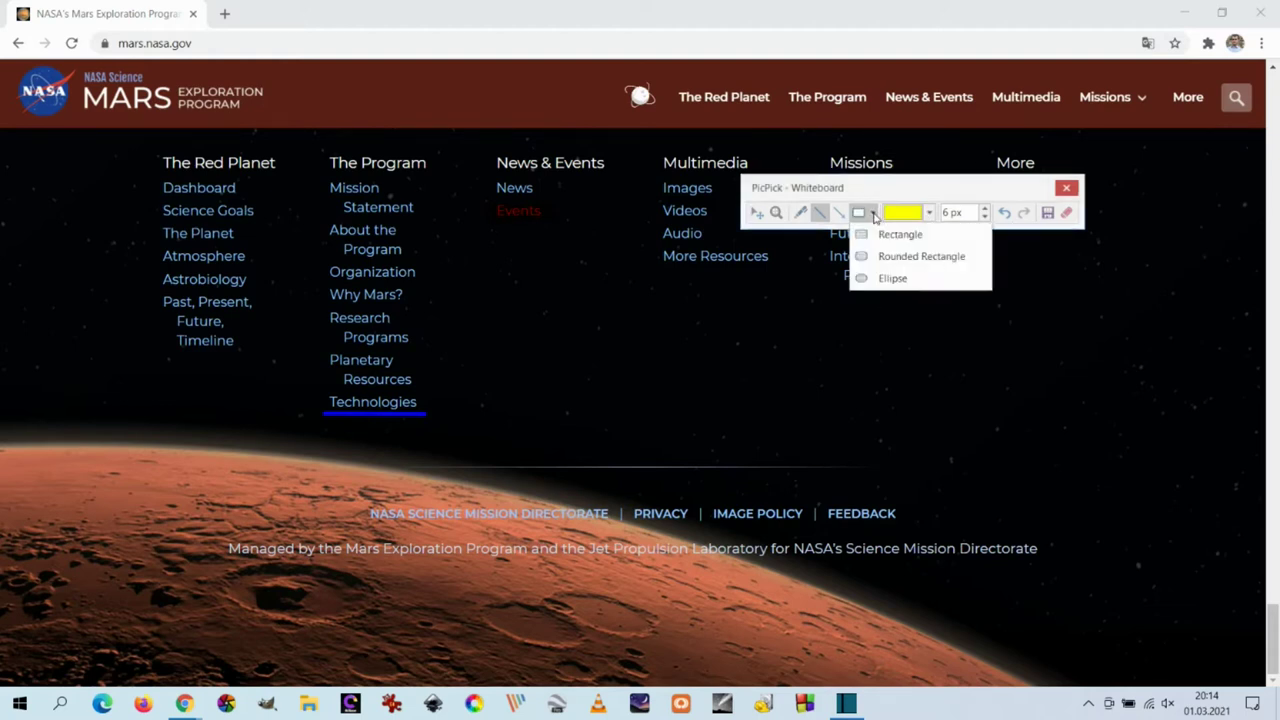
left_click(884, 260)
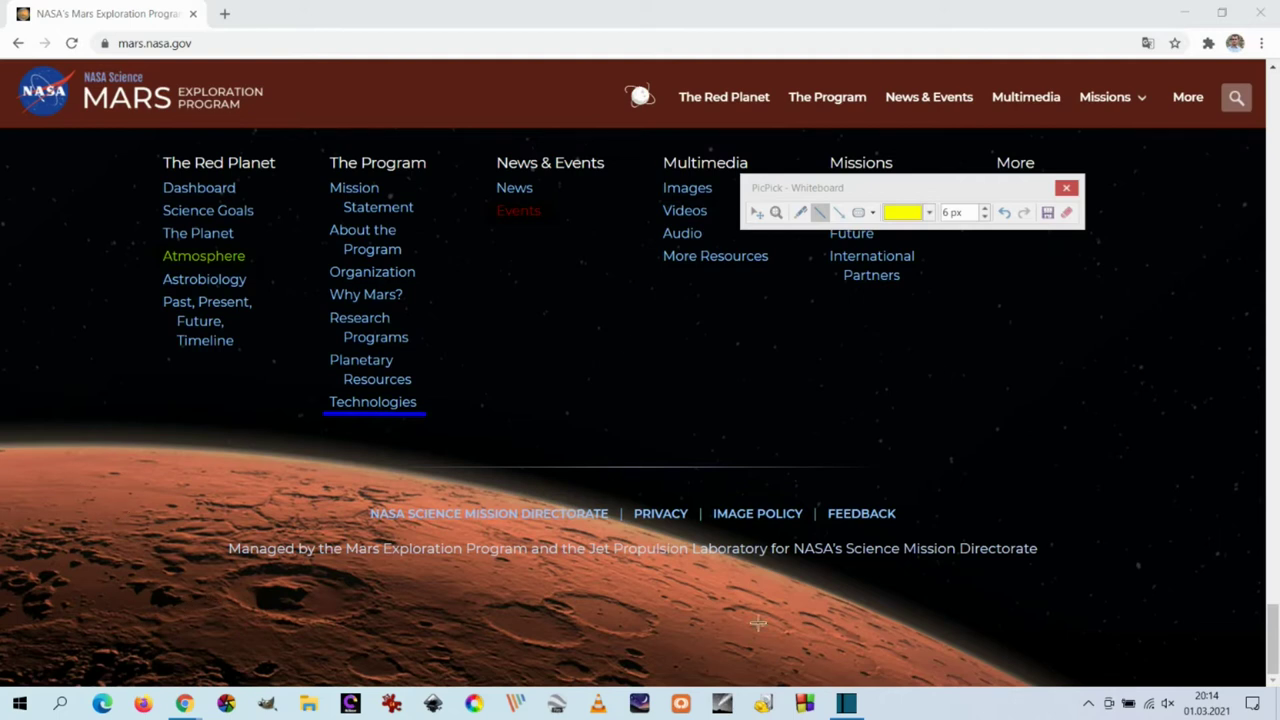
Draw a green ellipse over the large shallow crater on the Mars surface.
left_click(928, 212)
left_click(872, 212)
left_click(885, 280)
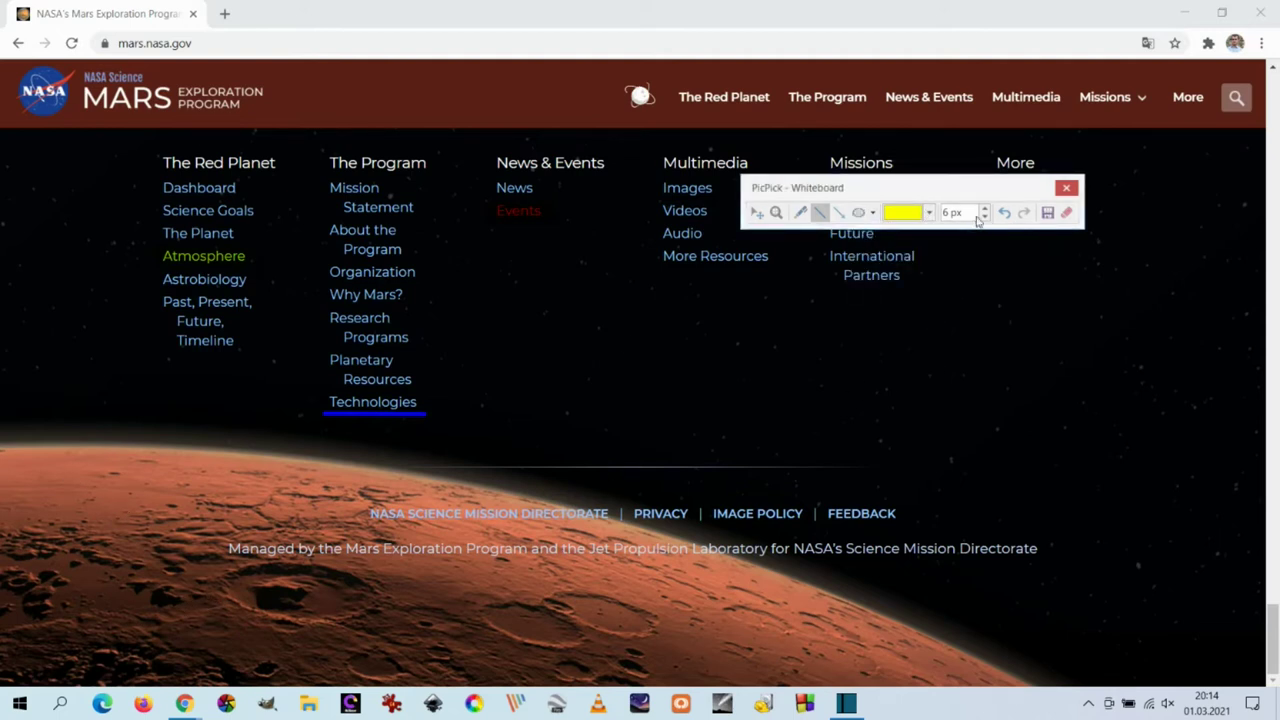
left_click(929, 213)
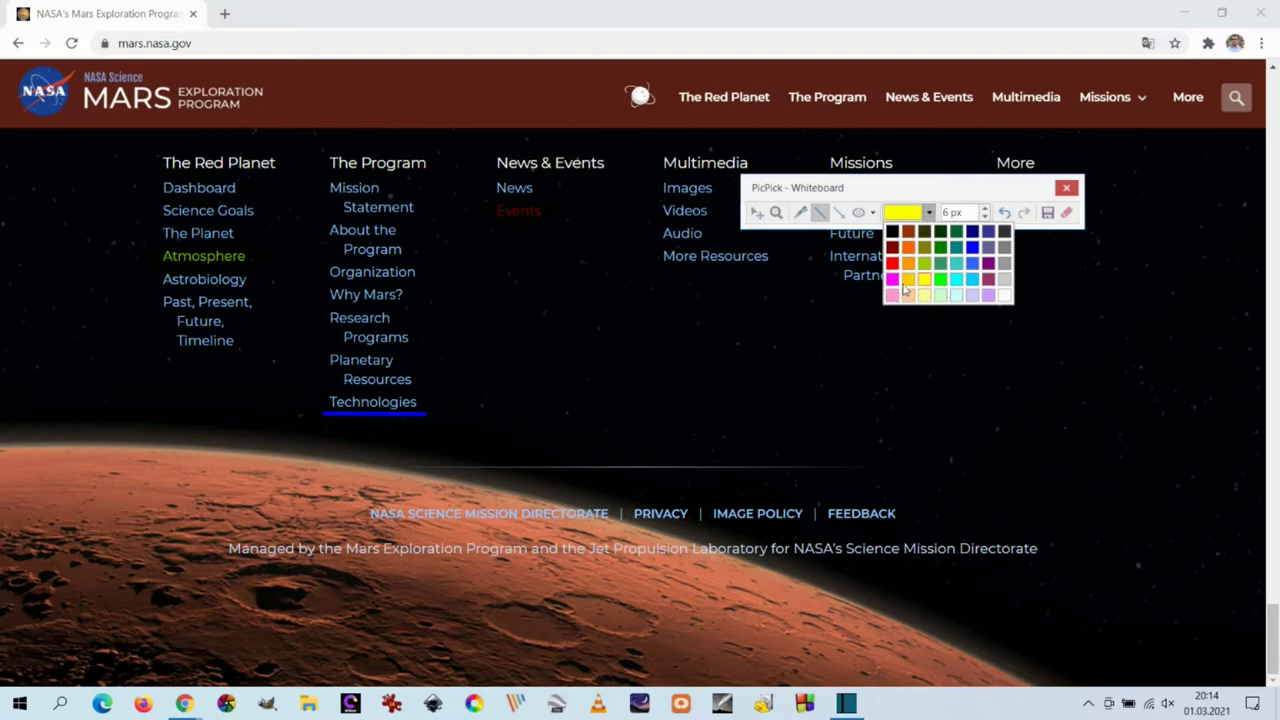
left_click(943, 266)
left_click_drag(483, 600, 621, 647)
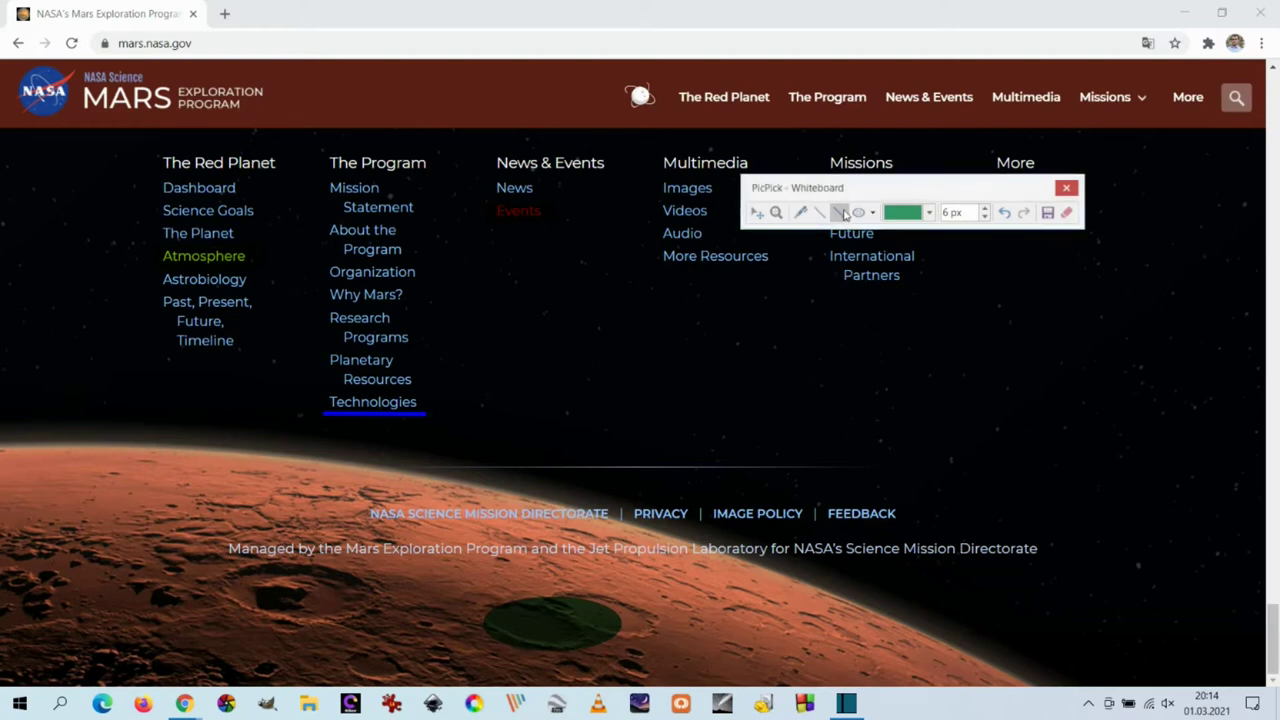
Draw a magenta 6 px arrow pointing up at the planet icon in the page header.
left_click(928, 212)
left_click(892, 279)
left_click_drag(567, 360, 637, 117)
Draw a purple freehand stroke with the pen on the Mars surface and erase the whiteboard drawings.
left_click(800, 213)
left_click(933, 213)
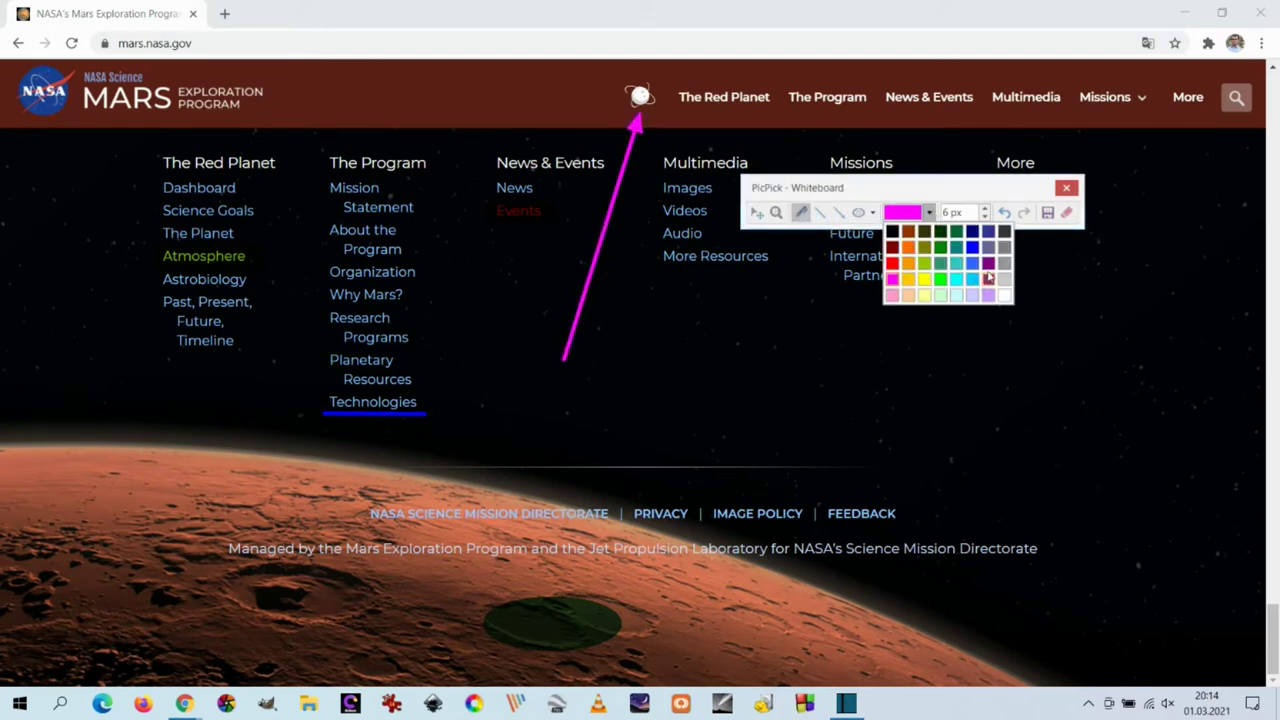
left_click(988, 263)
mouse_move(205, 556)
left_mouse_down()
mouse_move(309, 529)
mouse_move(614, 557)
mouse_move(212, 566)
left_mouse_up()
left_click(1066, 213)
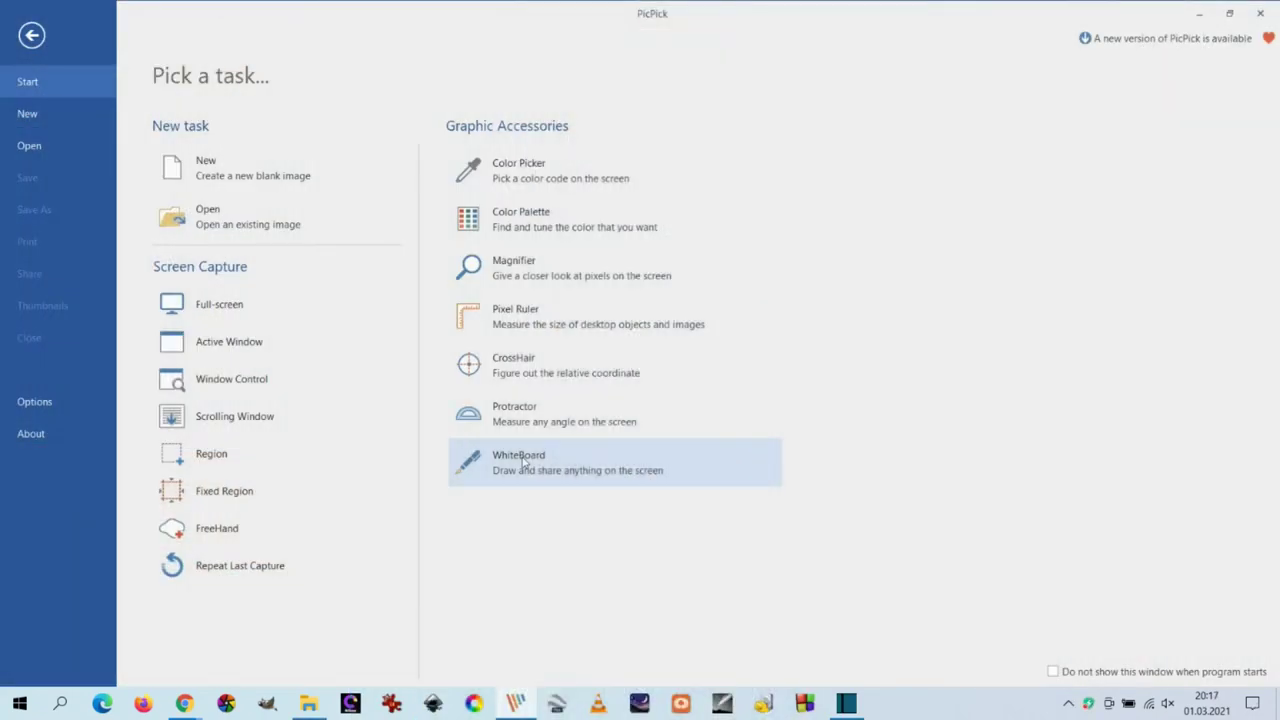
Open the WhiteBoard over the Yahoo page and draw a purple ellipse over today's weather forecast.
left_click(524, 462)
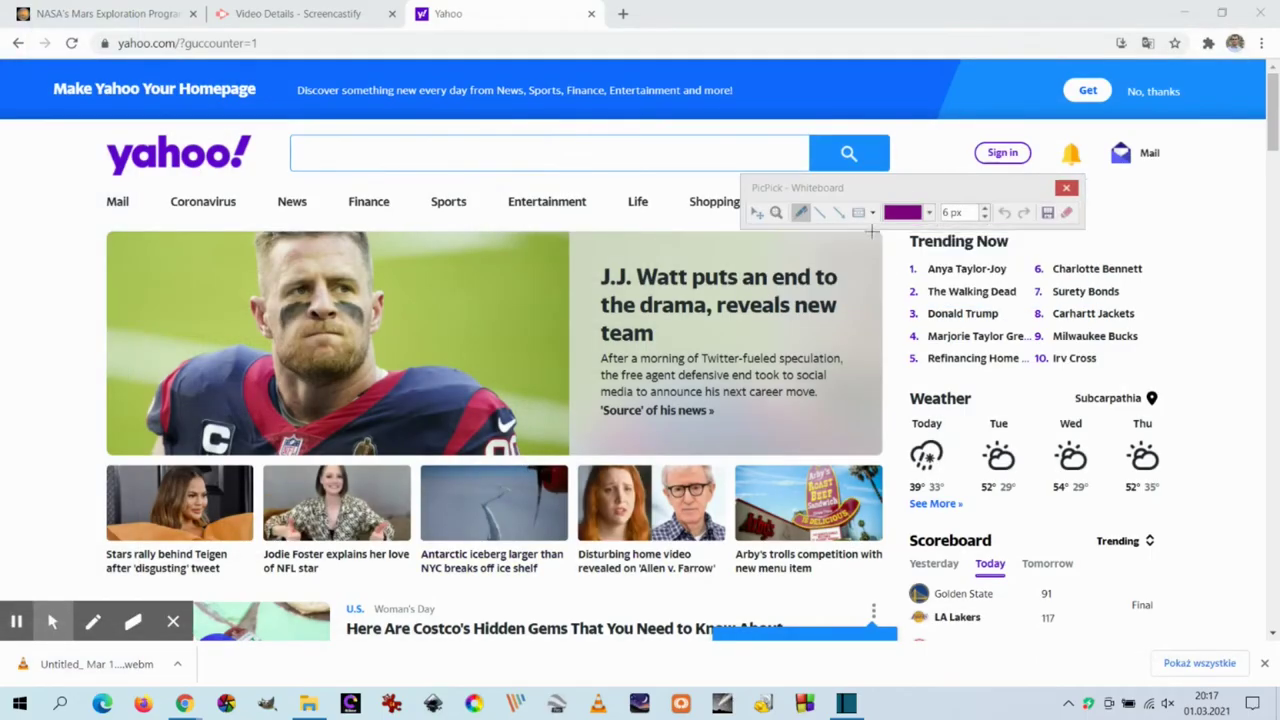
left_click(875, 213)
left_click(892, 278)
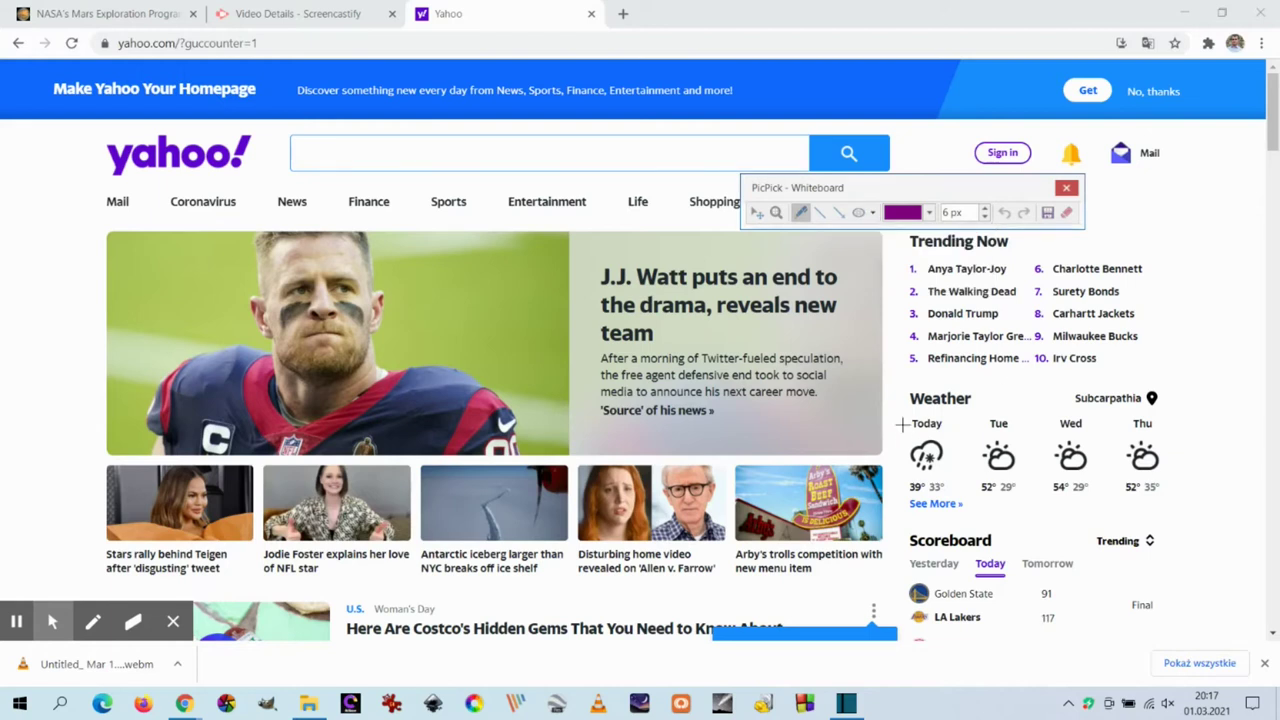
left_click_drag(902, 424, 988, 510)
Draw a red rectangle over the Wednesday and Thursday weather forecasts.
left_click(915, 214)
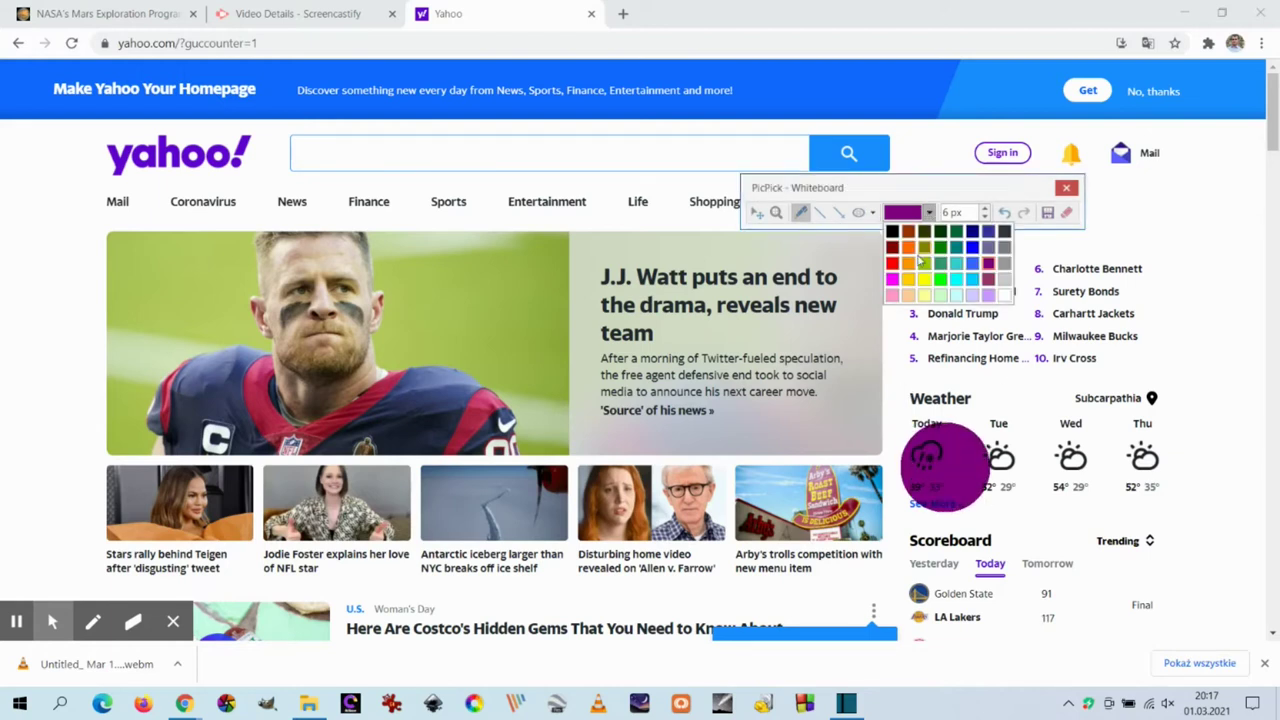
left_click(892, 263)
left_click(872, 212)
left_click(890, 234)
mouse_move(1037, 433)
left_mouse_down()
mouse_move(1156, 480)
mouse_move(1175, 508)
left_mouse_up()
Draw a pink rounded rectangle over the football player's photo in the lead story.
left_click(876, 212)
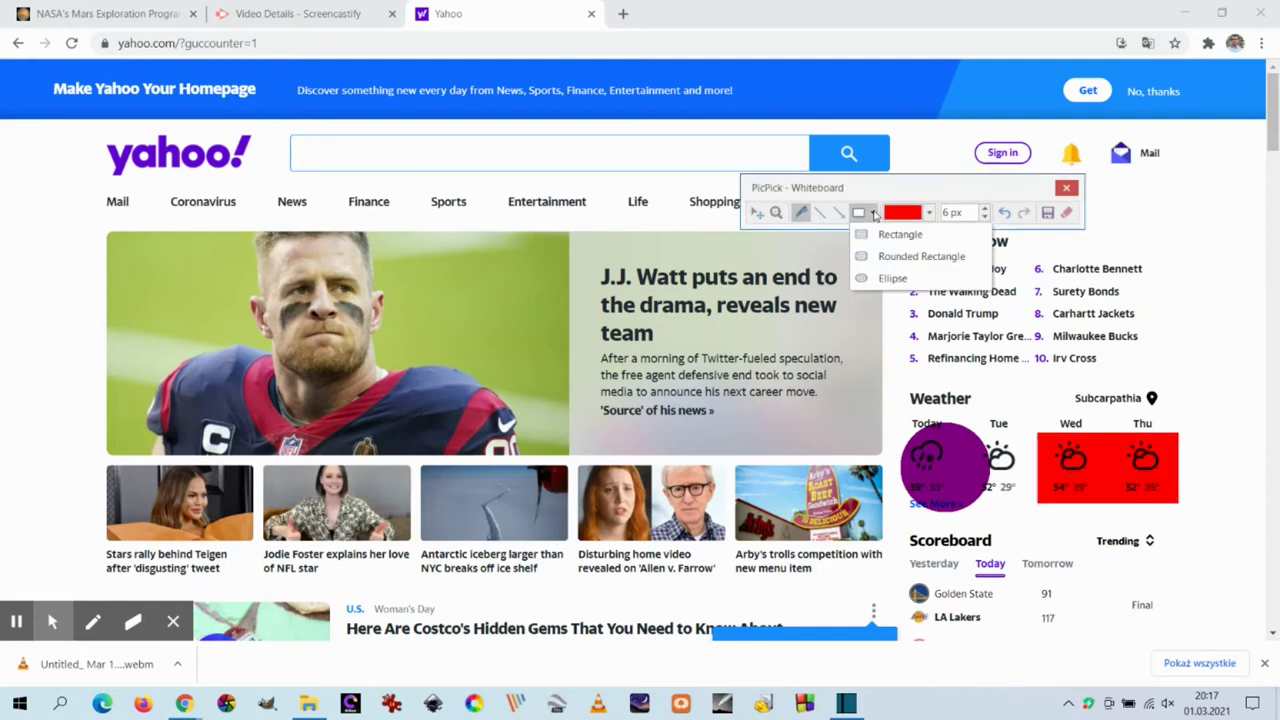
left_click(890, 256)
left_click(929, 212)
left_click(890, 298)
left_click_drag(95, 236, 585, 465)
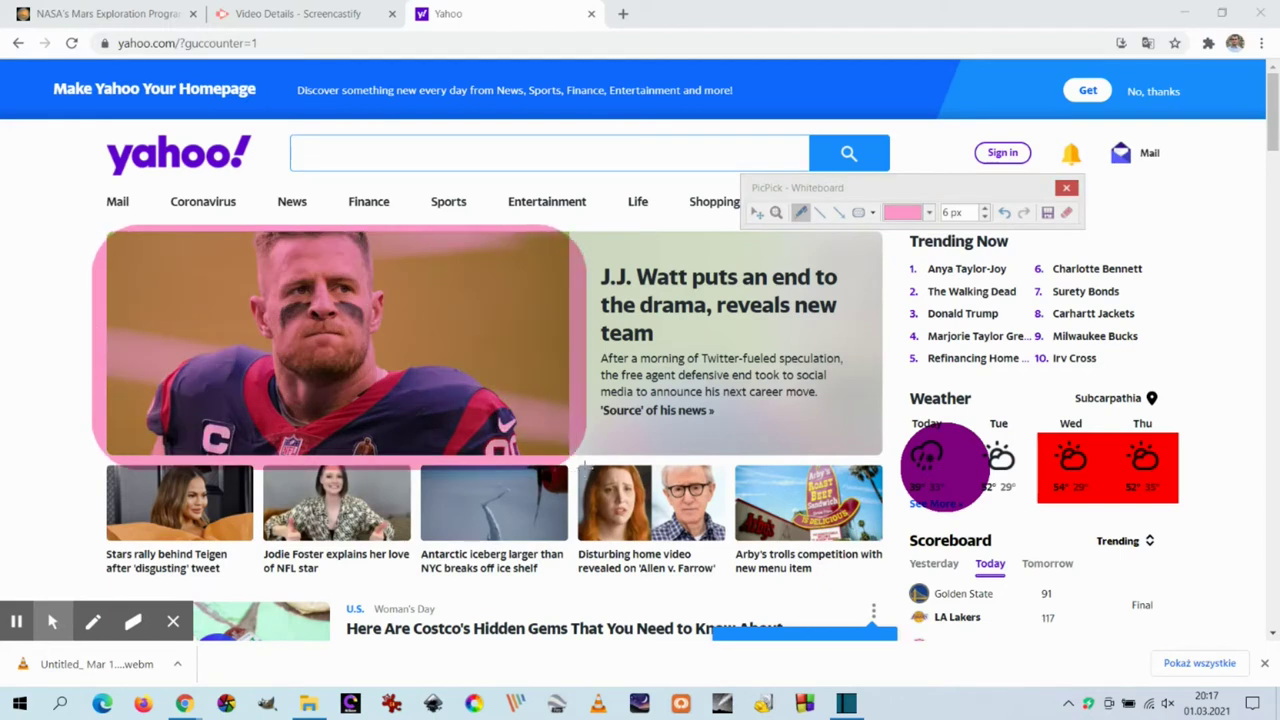
Draw a yellow 4 px line beneath the last row of the Trending Now list.
left_click(820, 212)
left_click(985, 217)
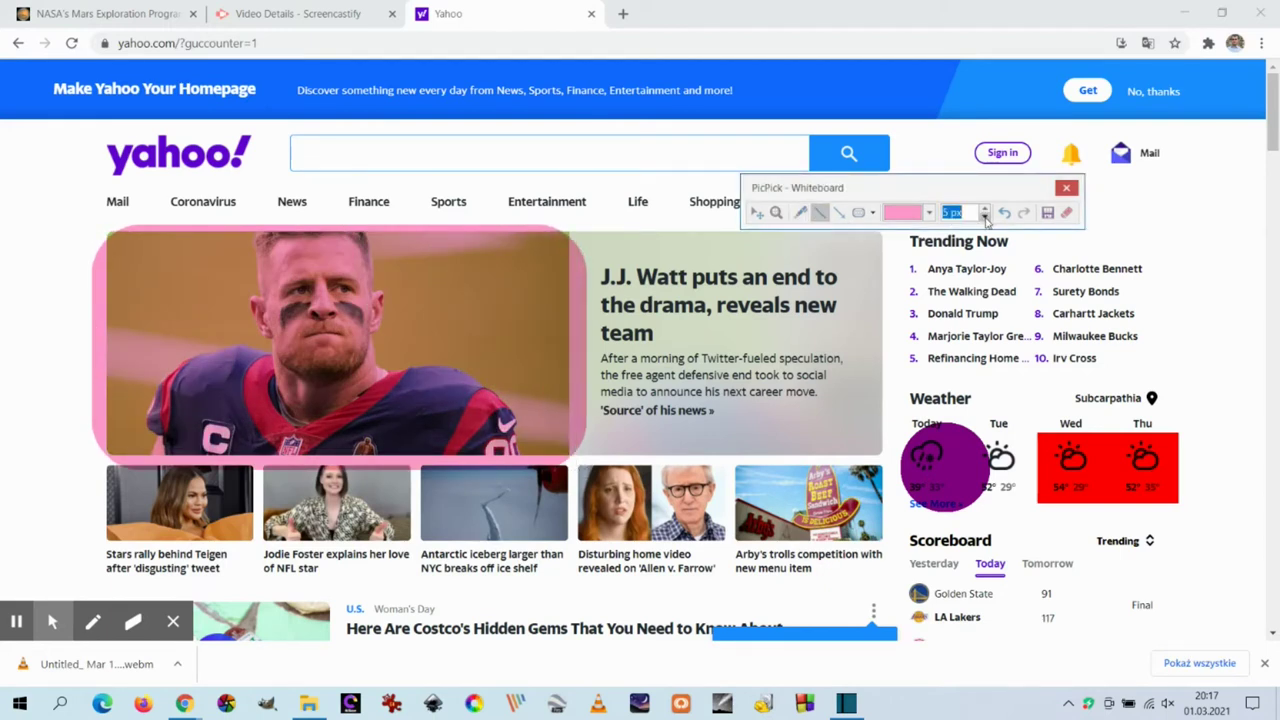
left_click(928, 212)
left_click(918, 284)
left_click_drag(899, 361, 1137, 369)
Draw a teal 5 px arrow pointing up at the Mail icon.
left_click(841, 213)
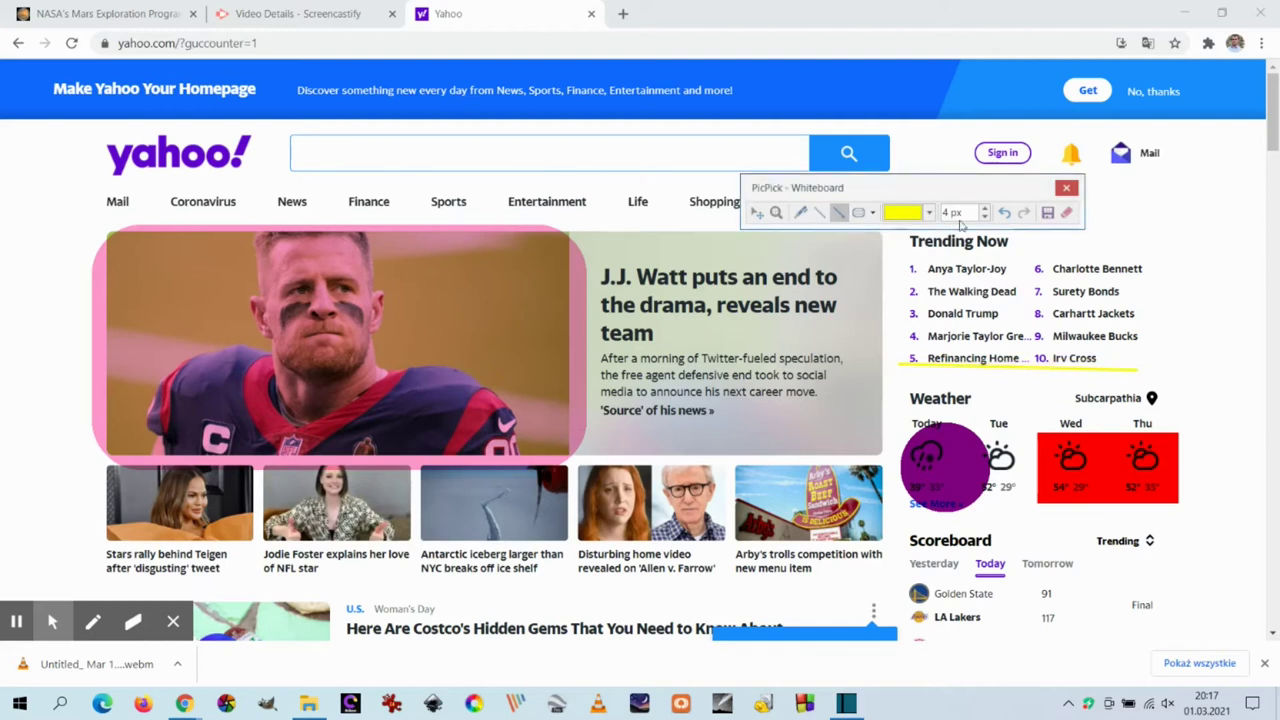
left_click(928, 213)
left_click(953, 248)
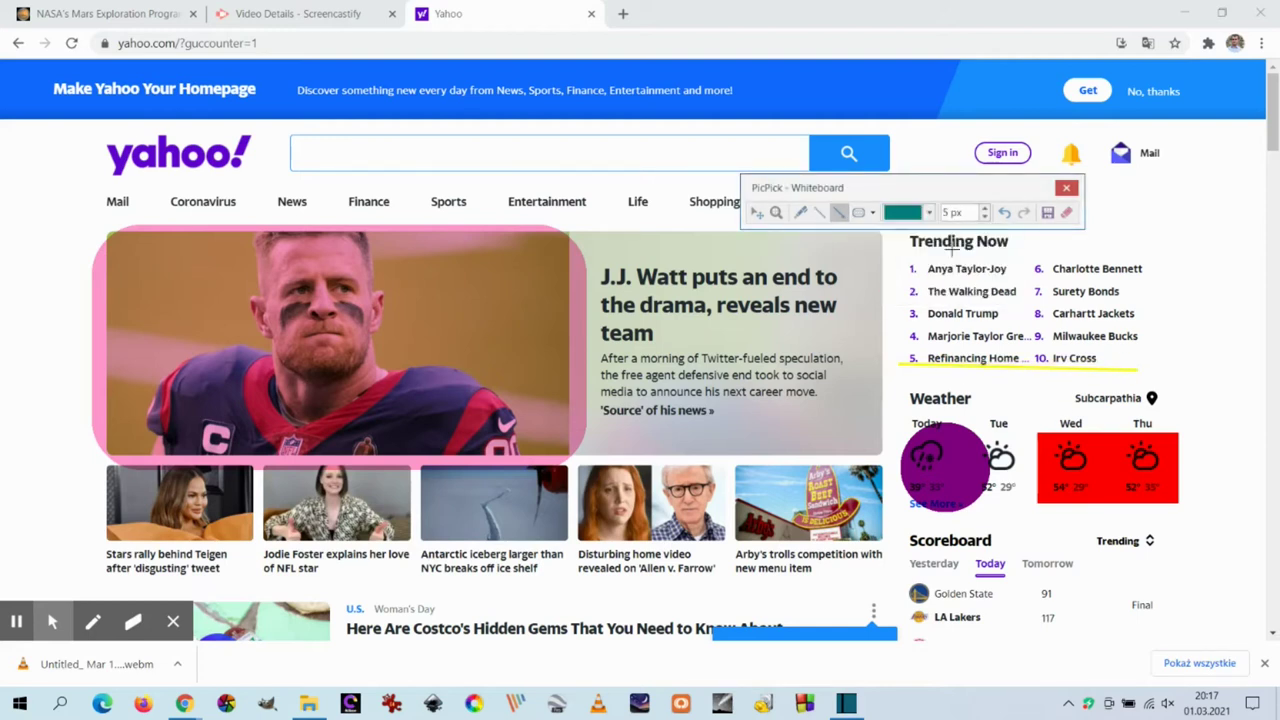
left_click_drag(1227, 317, 1126, 180)
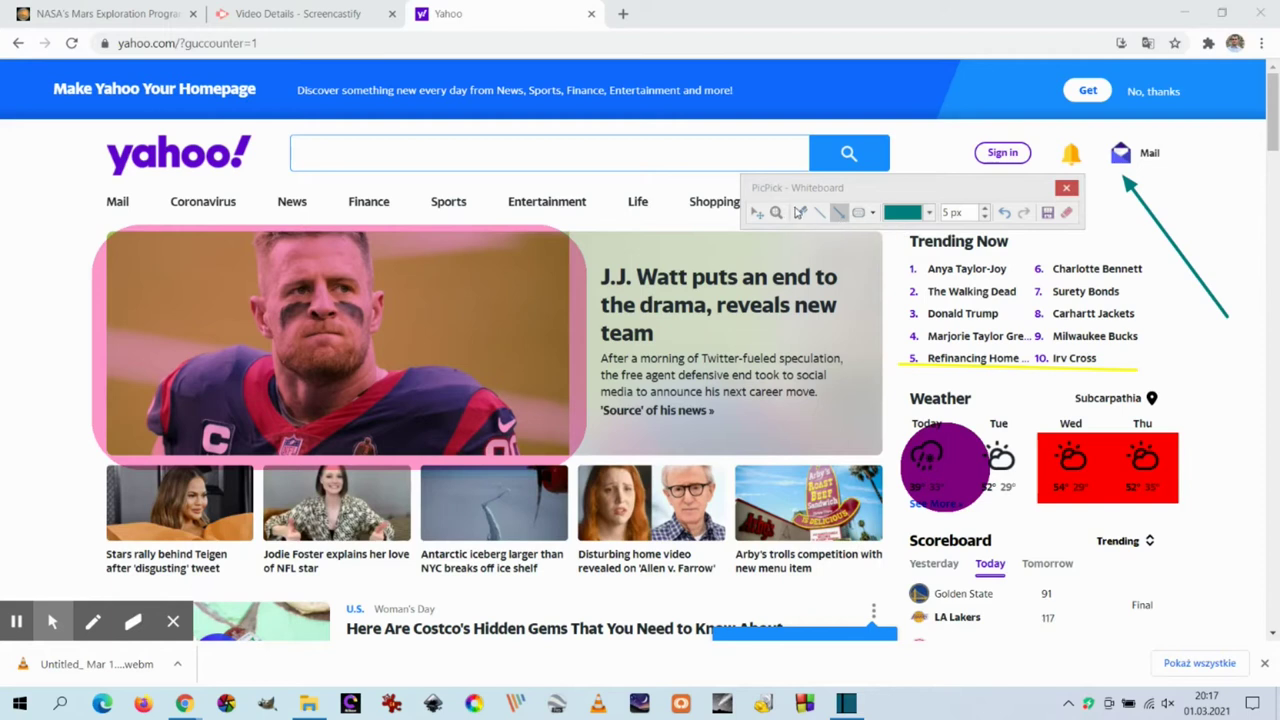
Draw a dark red 4 px freehand loop around the Yahoo logo.
left_click(800, 212)
left_click(984, 217)
left_click(929, 212)
left_click(893, 256)
mouse_move(89, 134)
left_mouse_down()
mouse_move(207, 127)
mouse_move(281, 160)
mouse_move(111, 187)
mouse_move(92, 138)
left_mouse_up()
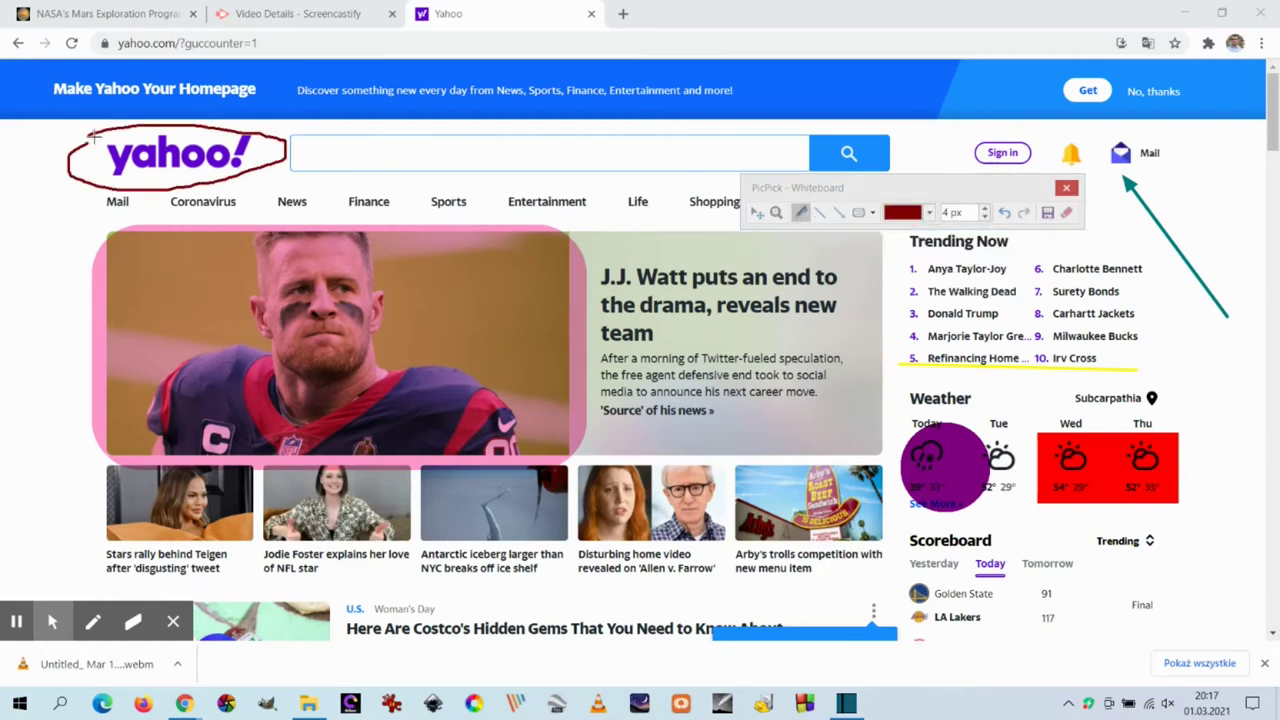
Draw a dark red freehand line around the row of news thumbnails and save the annotated whiteboard to the image editor.
mouse_move(70, 561)
left_mouse_down()
mouse_move(712, 576)
mouse_move(818, 345)
left_mouse_up()
left_click(1047, 213)
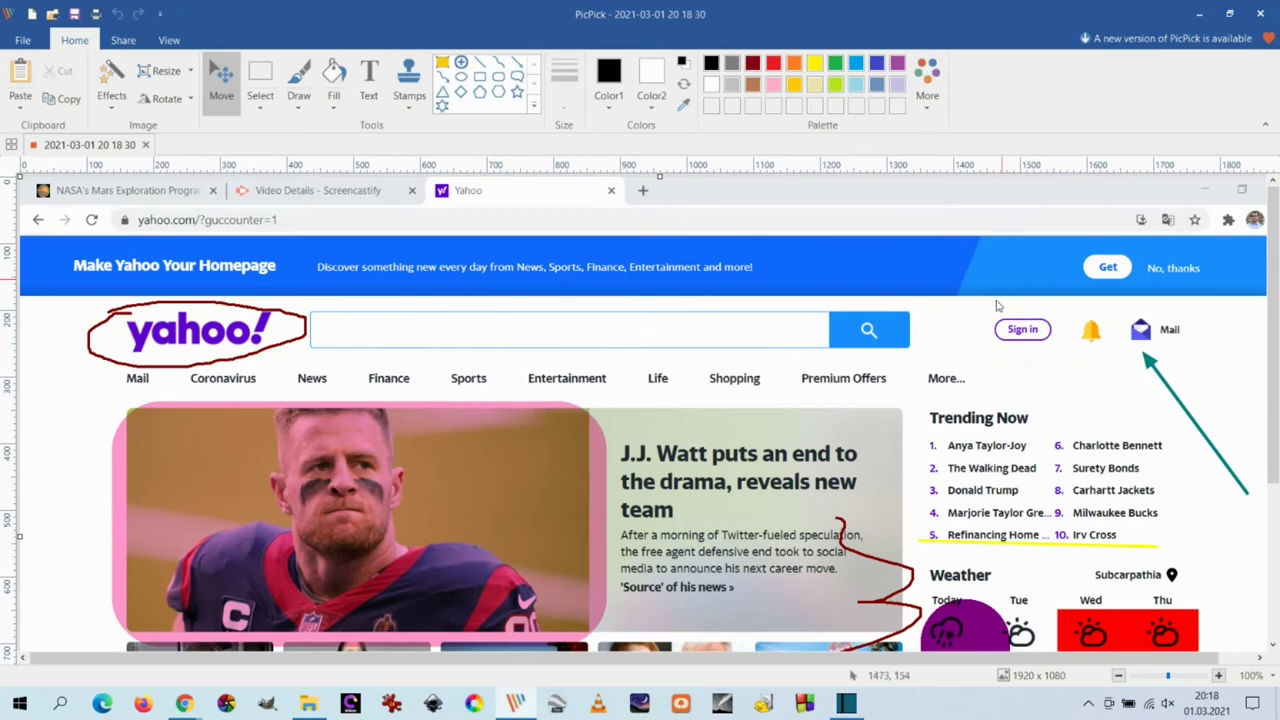
scroll(994, 306, "down", 3)
scroll(990, 400, "up", 3)
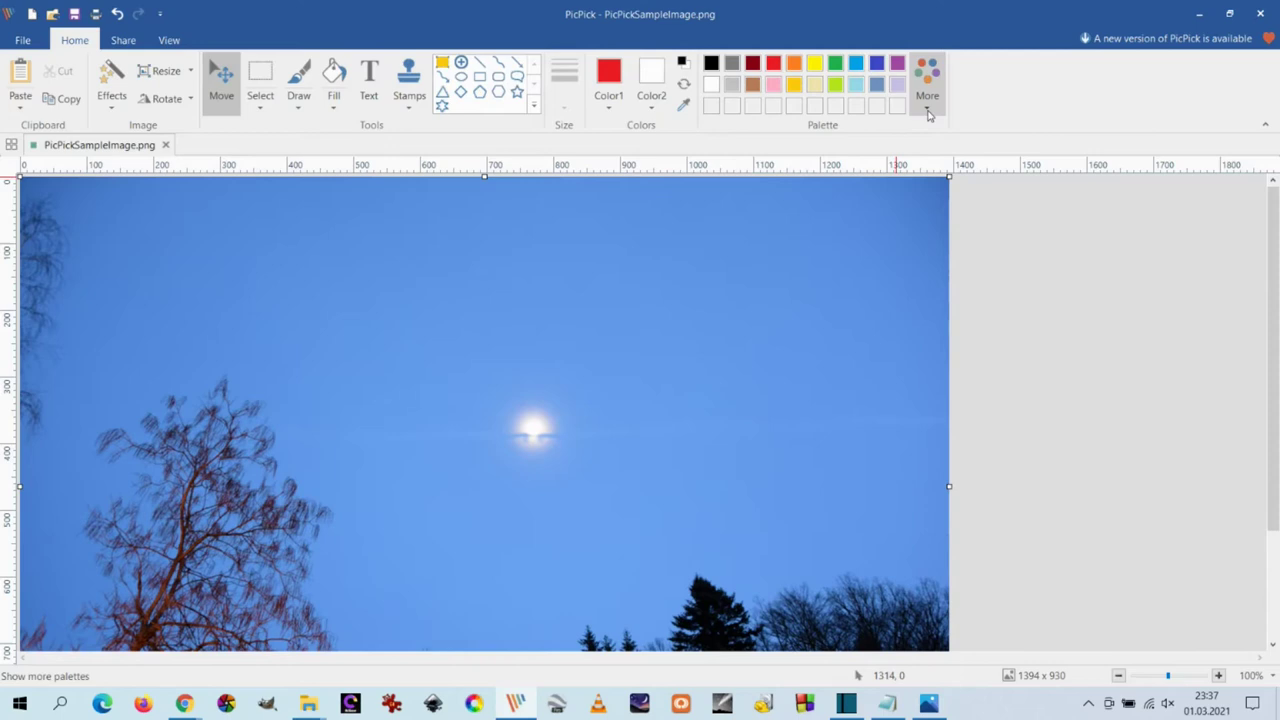
Set the foreground color to lime green and switch the palette type to Primary colors.
left_click(835, 85)
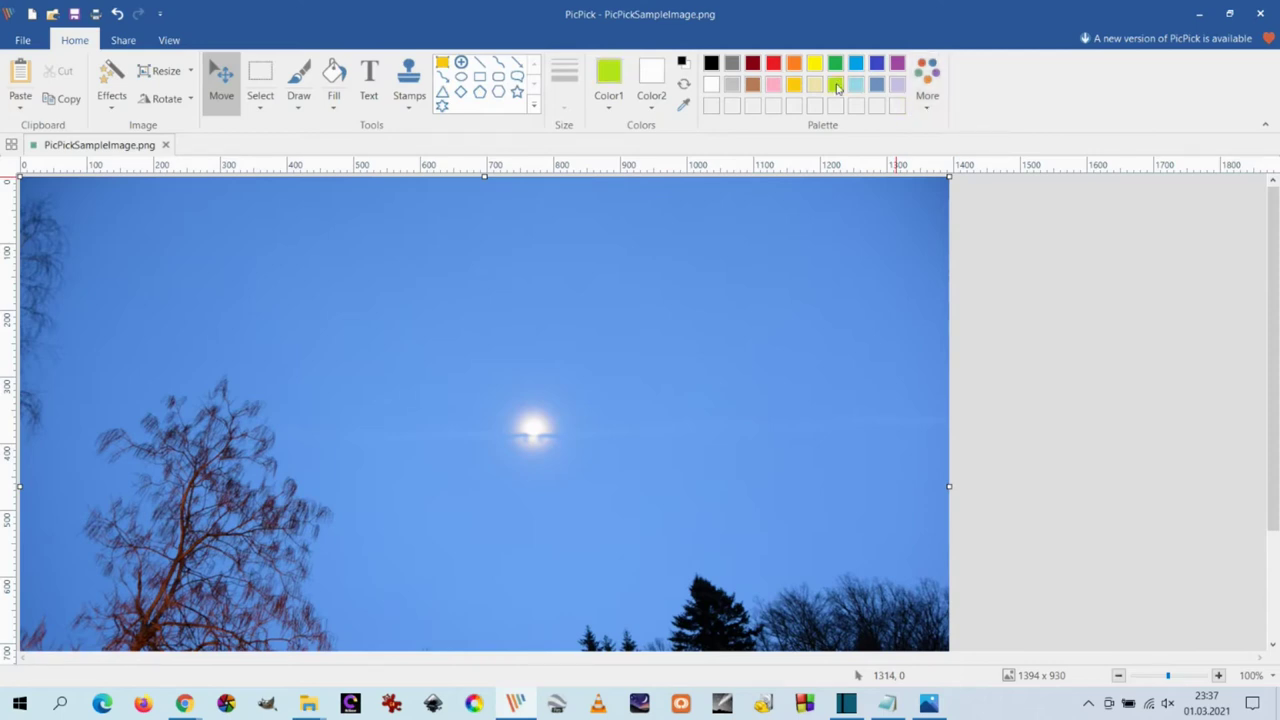
left_click(916, 98)
left_click(940, 170)
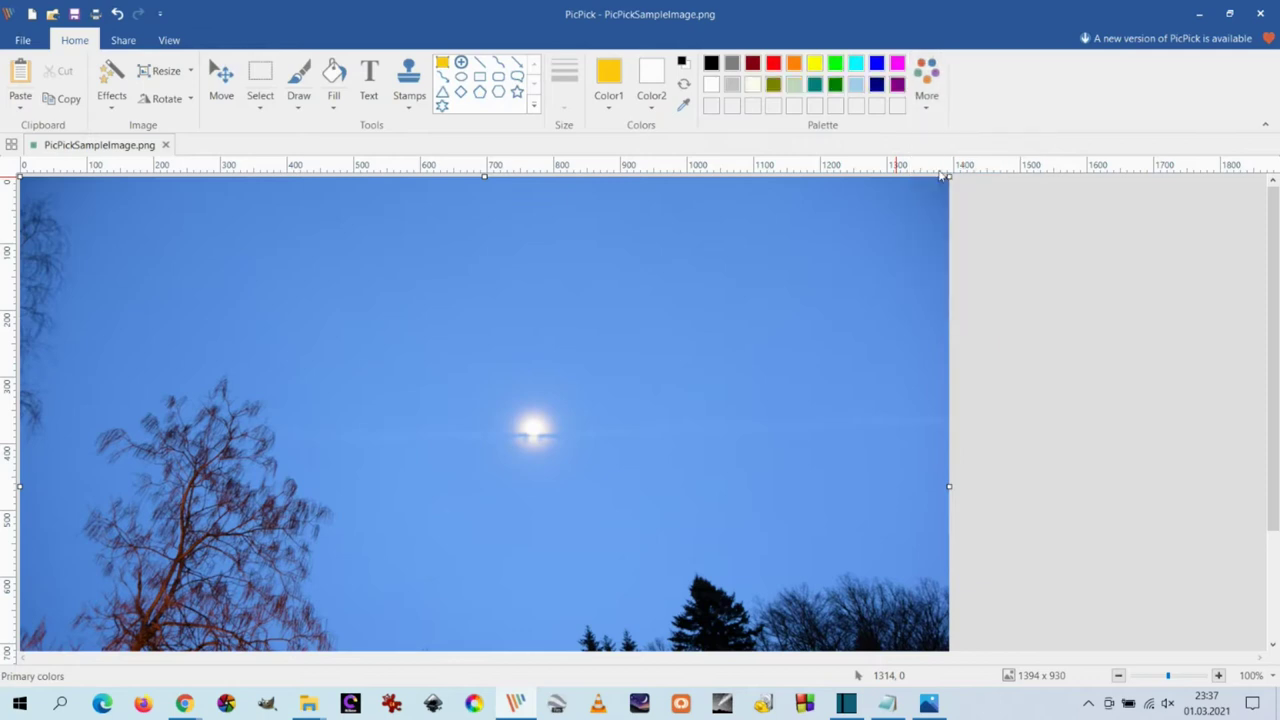
Try the Theme 1 and Theme 2 theme colors with the primary palette.
left_click(926, 94)
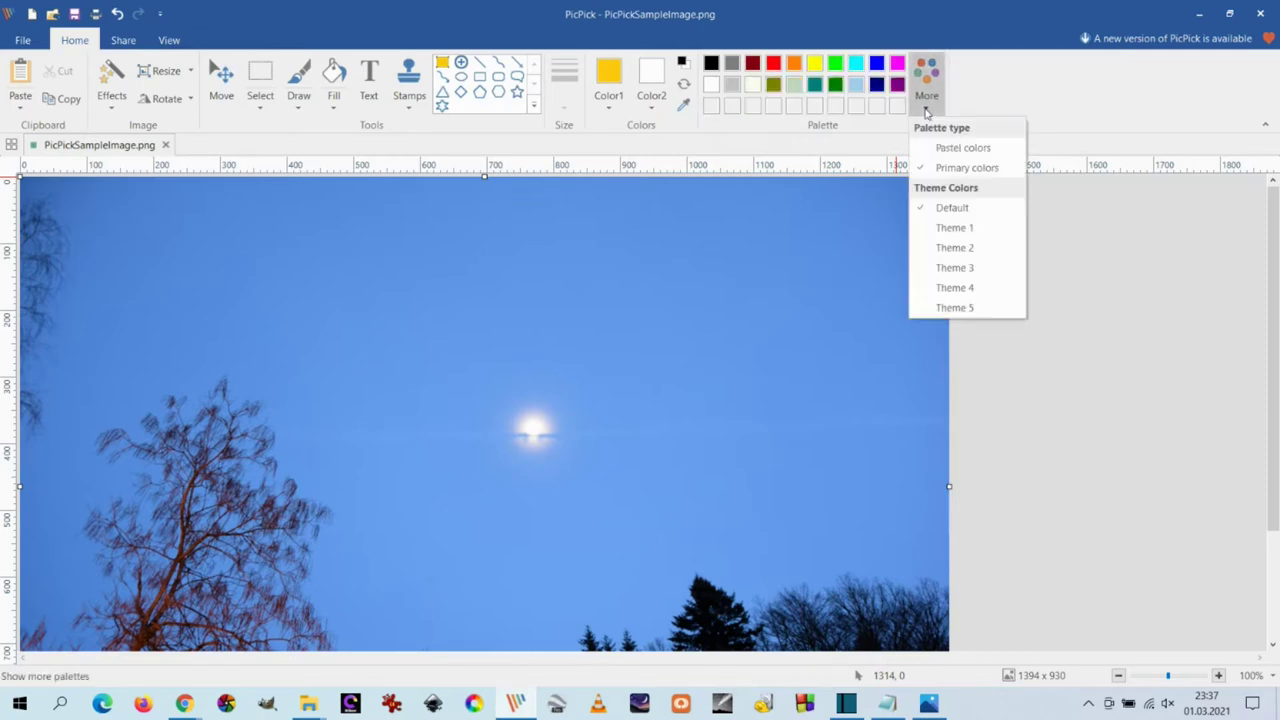
left_click(930, 228)
left_click(922, 100)
left_click(932, 247)
Switch the palette type to Pastel colors and try the Theme 1 and Theme 2 theme colors.
left_click(926, 90)
left_click(945, 147)
left_click(922, 102)
left_click(930, 228)
left_click(926, 98)
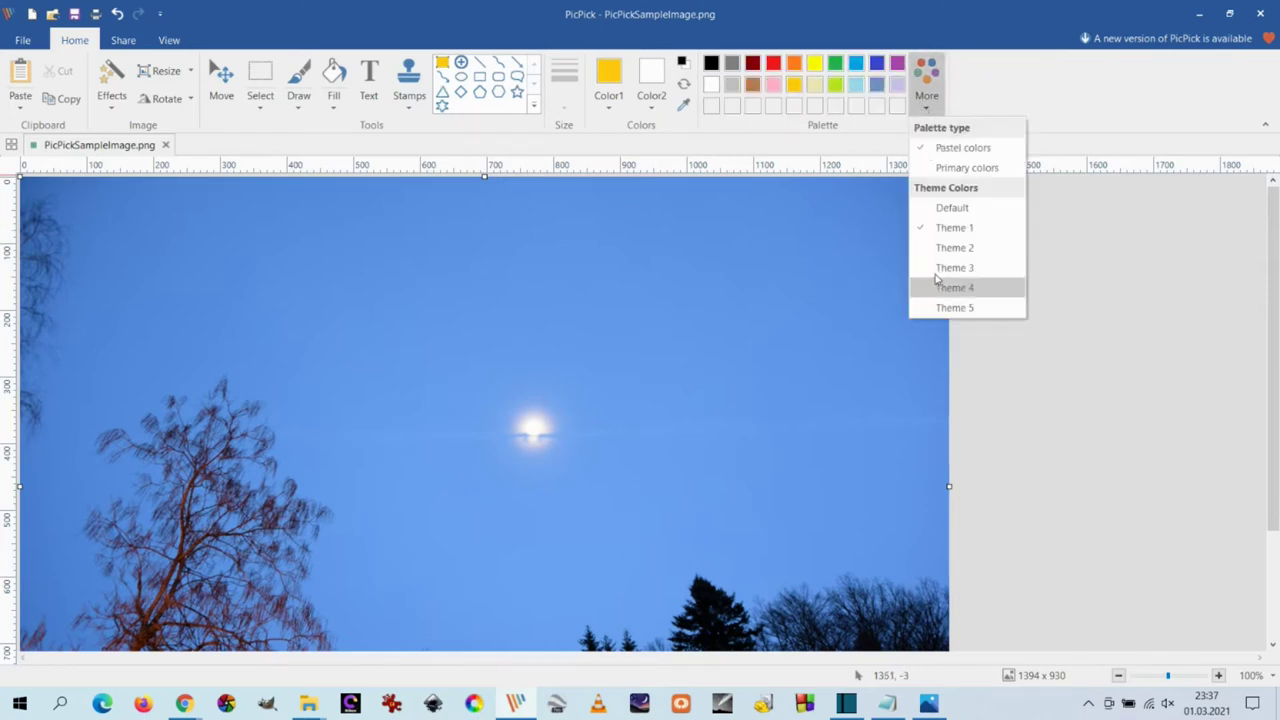
left_click(914, 248)
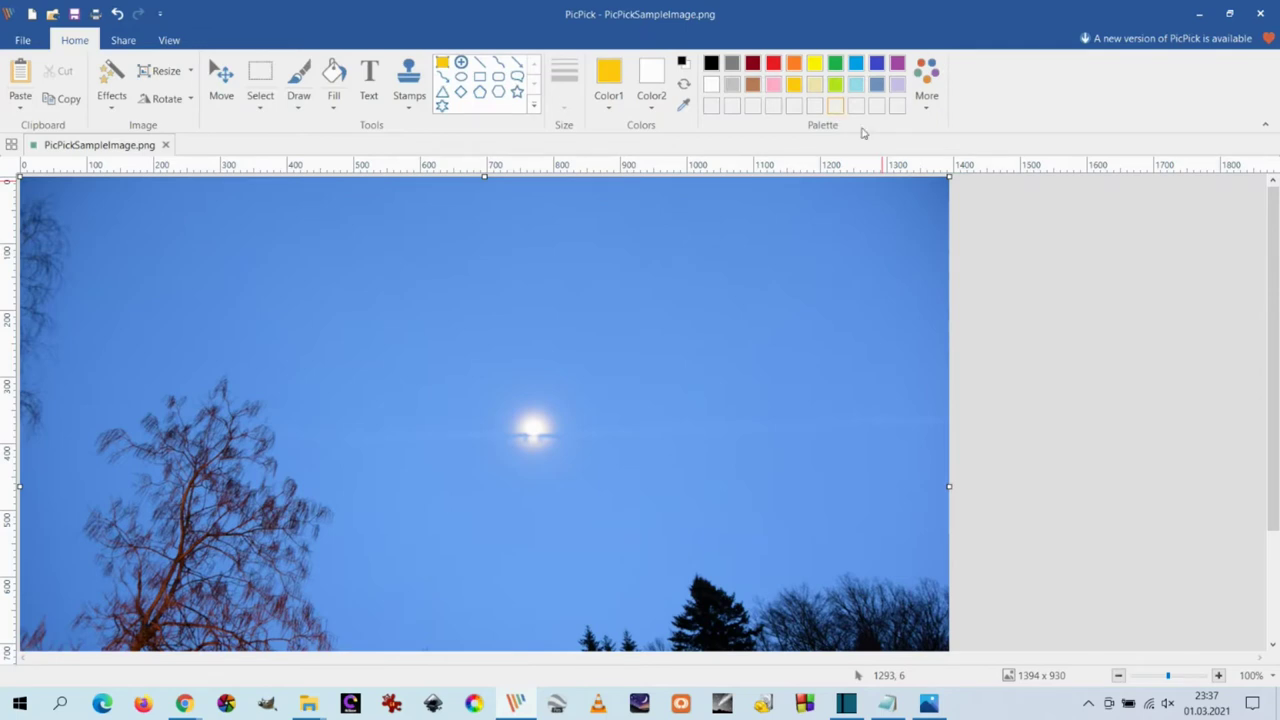
Set the theme colors to Theme 4 and return the palette type to Primary colors.
left_click(923, 109)
left_click(929, 289)
left_click(918, 110)
left_click(922, 166)
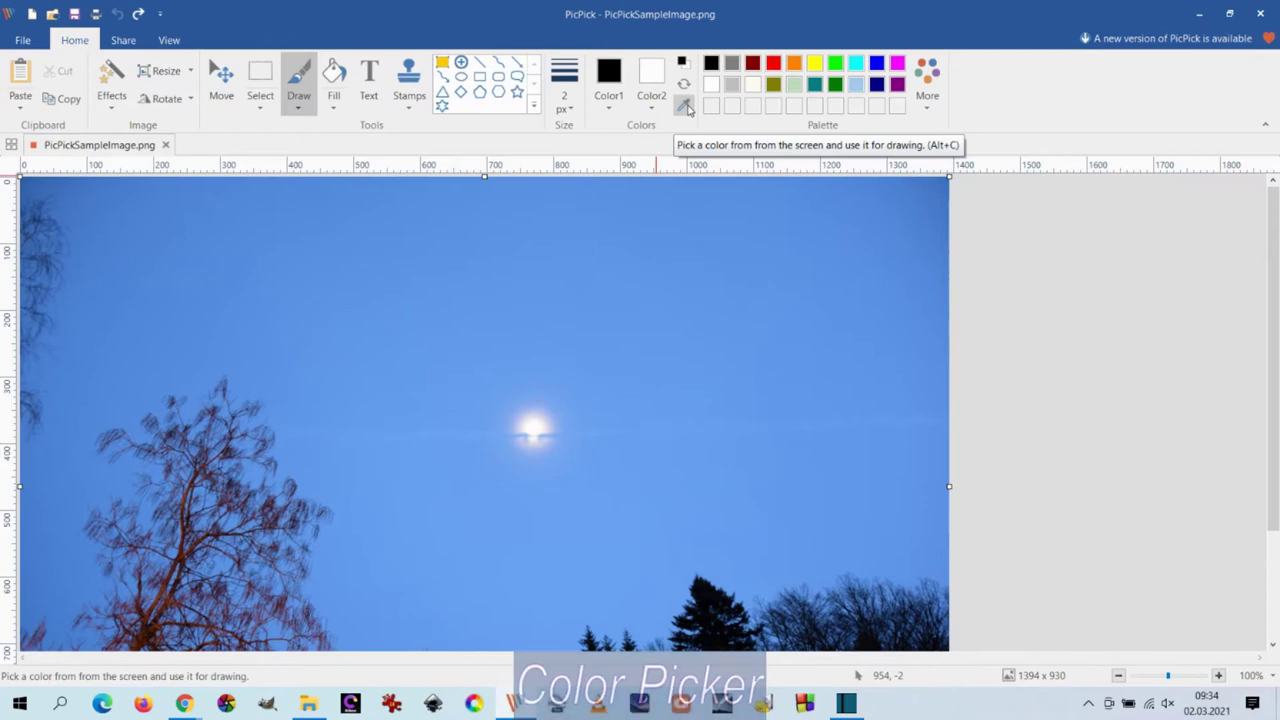
Sample the tree trunk's brown as the foreground color, test it with a brush scribble in the sky and undo the scribble.
left_click(684, 106)
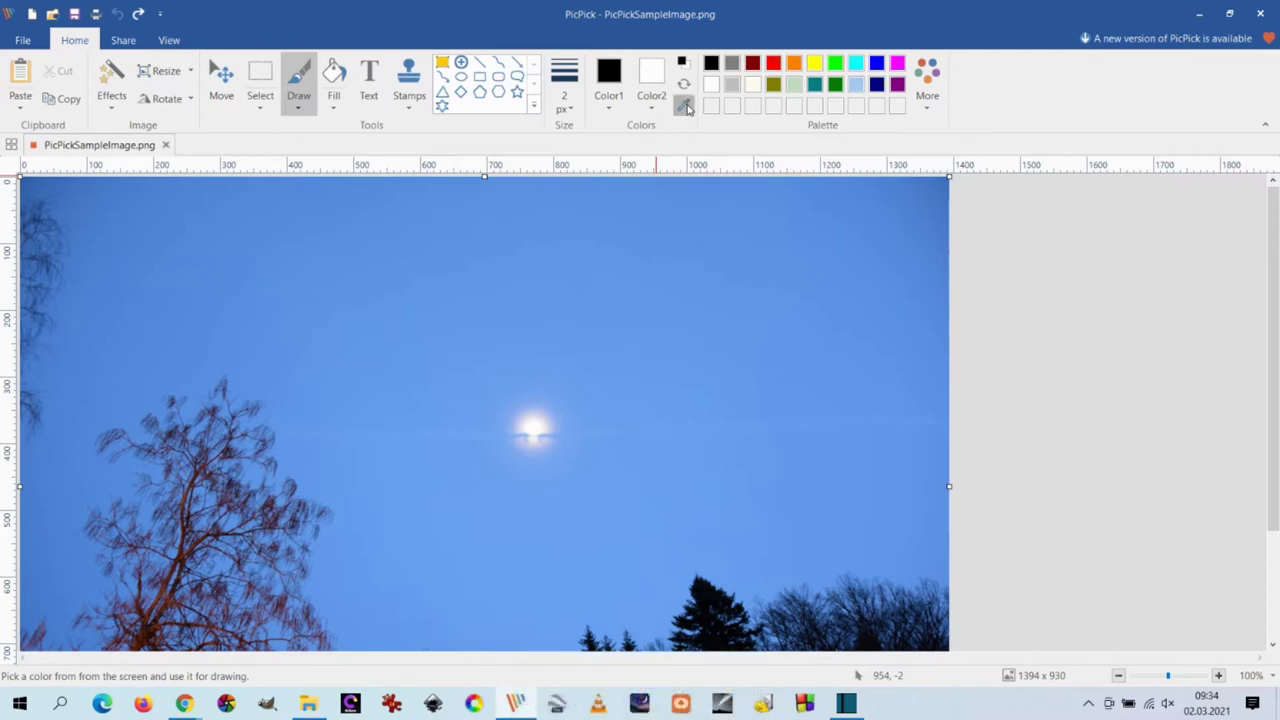
left_click(187, 551)
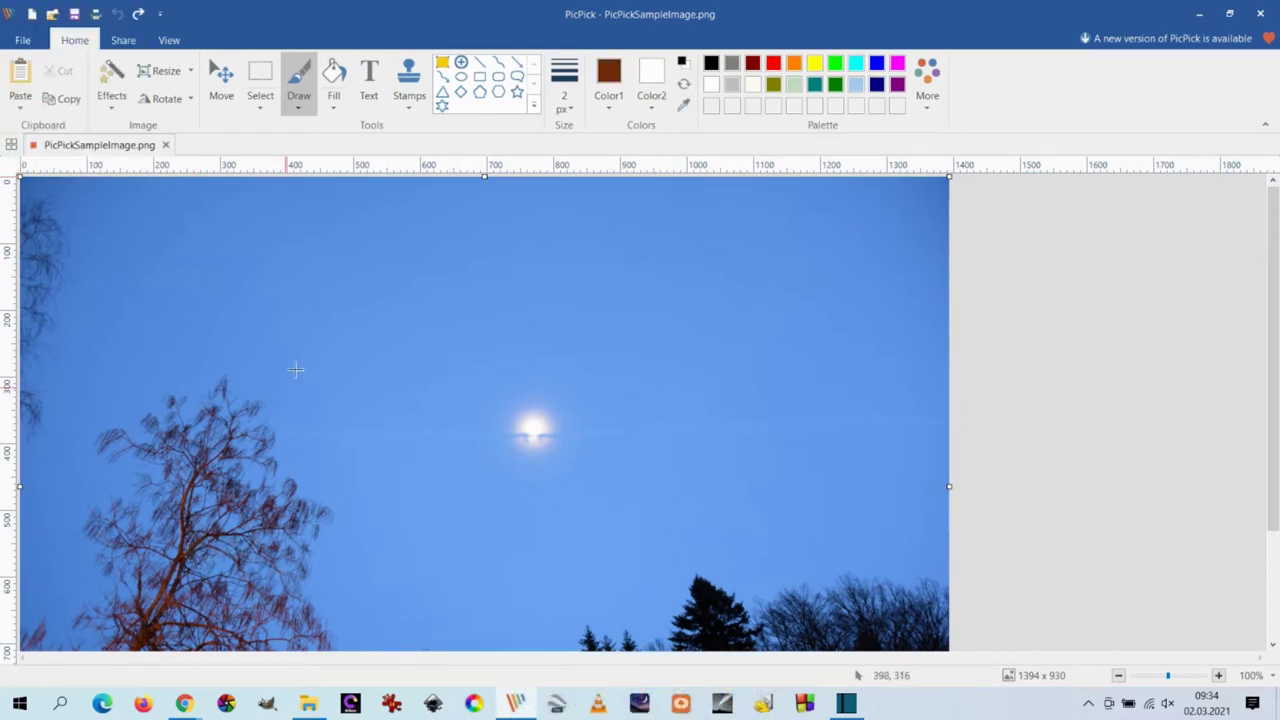
mouse_move(371, 265)
left_mouse_down()
mouse_move(390, 334)
mouse_move(353, 276)
mouse_move(313, 313)
mouse_move(397, 347)
mouse_move(465, 302)
mouse_move(376, 291)
left_mouse_up()
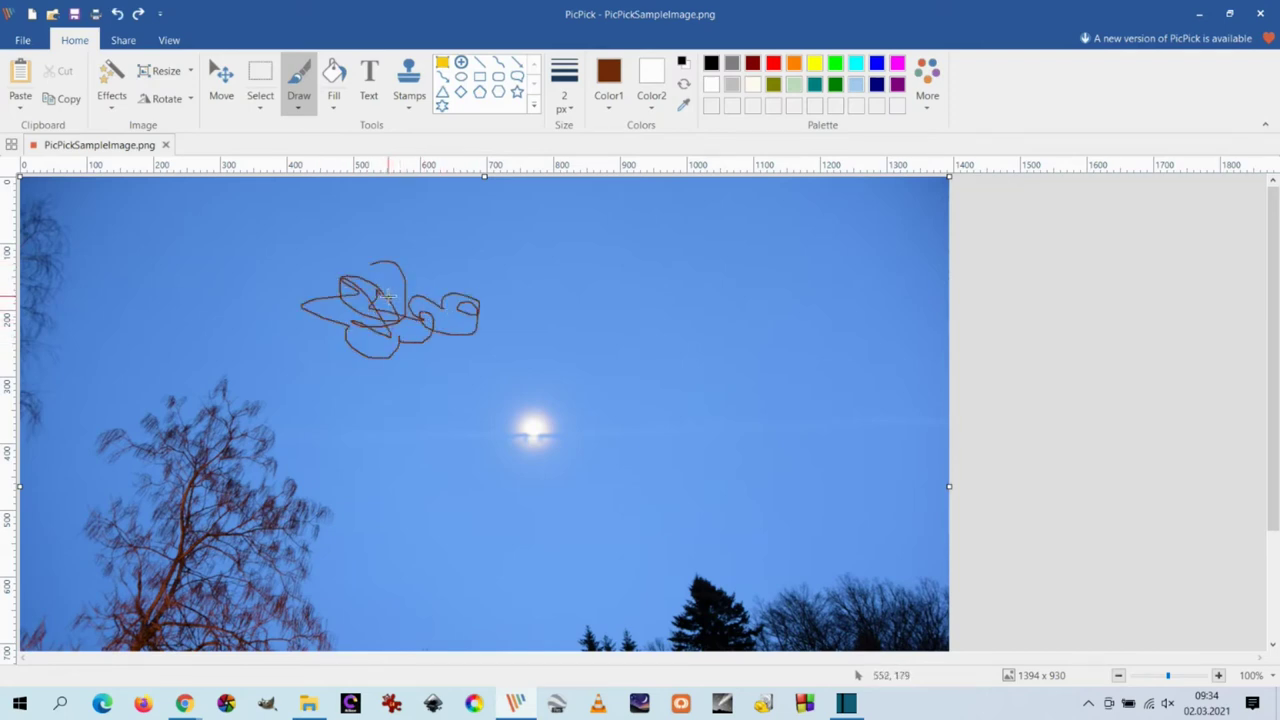
left_click(118, 16)
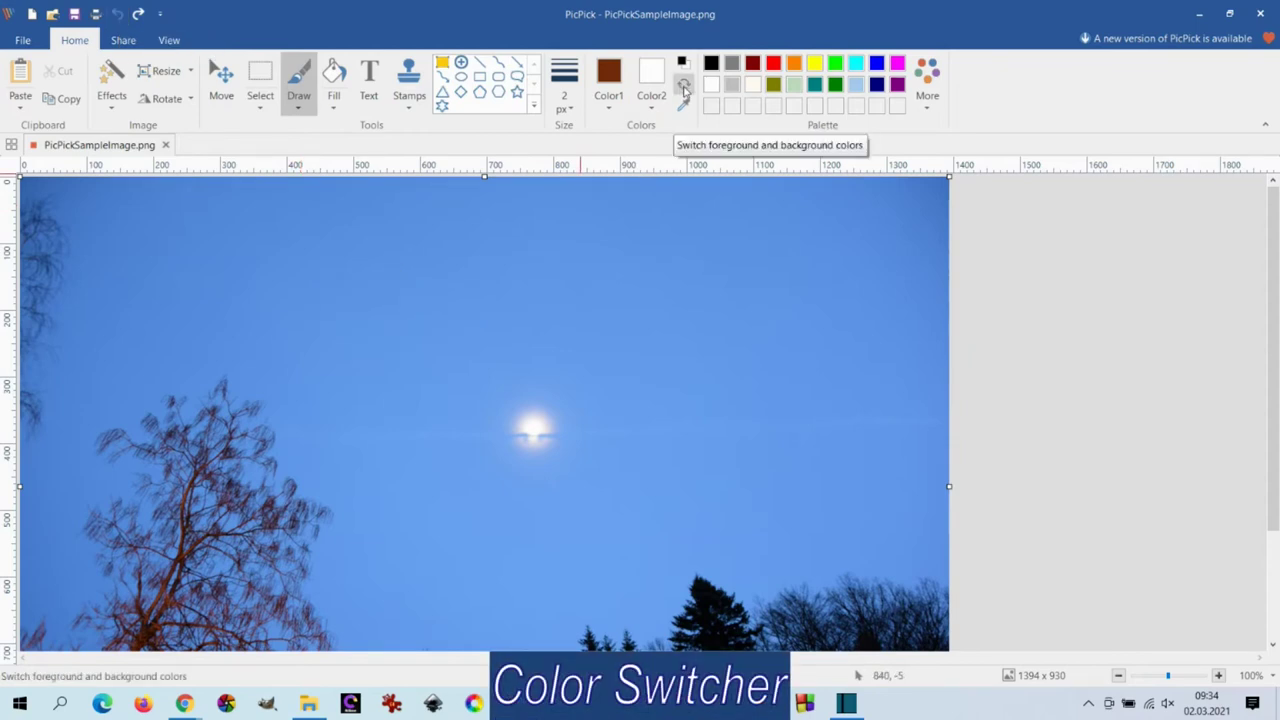
Swap the foreground and background colors, test them with brush and eraser strokes in the sky, and undo both strokes.
left_click(684, 88)
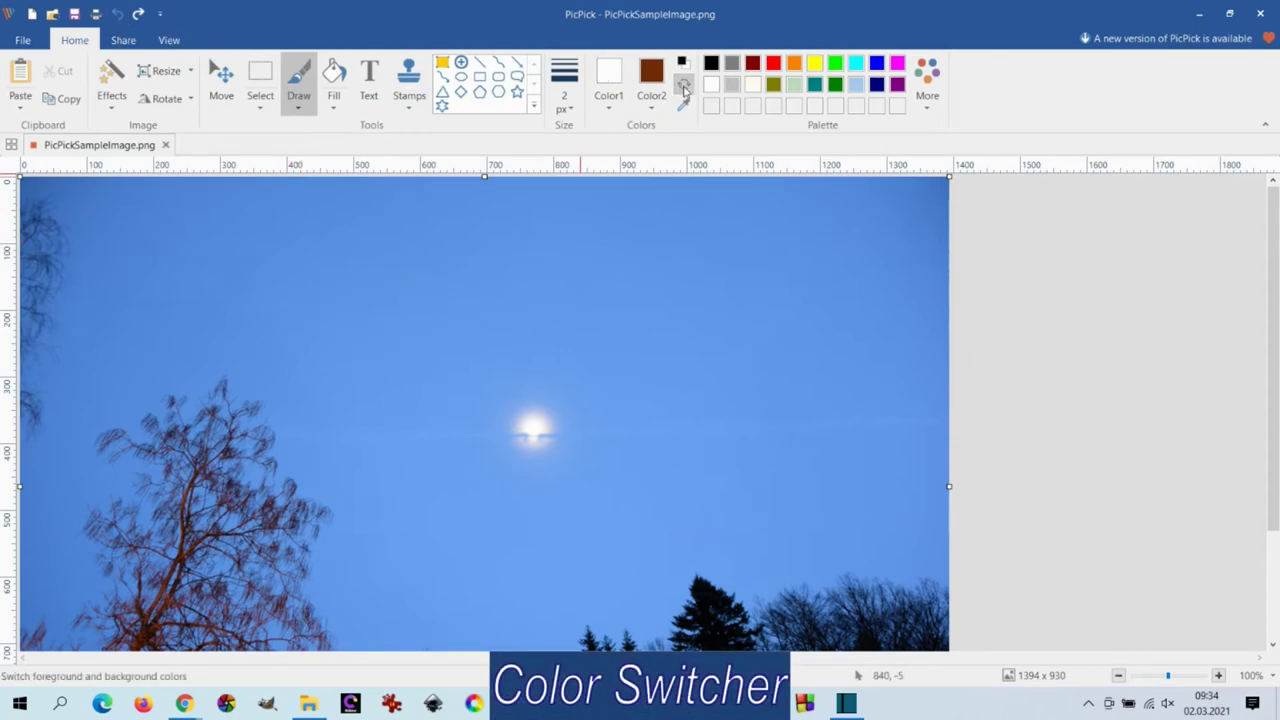
mouse_move(398, 233)
left_mouse_down()
mouse_move(321, 260)
mouse_move(375, 291)
mouse_move(304, 300)
left_mouse_up()
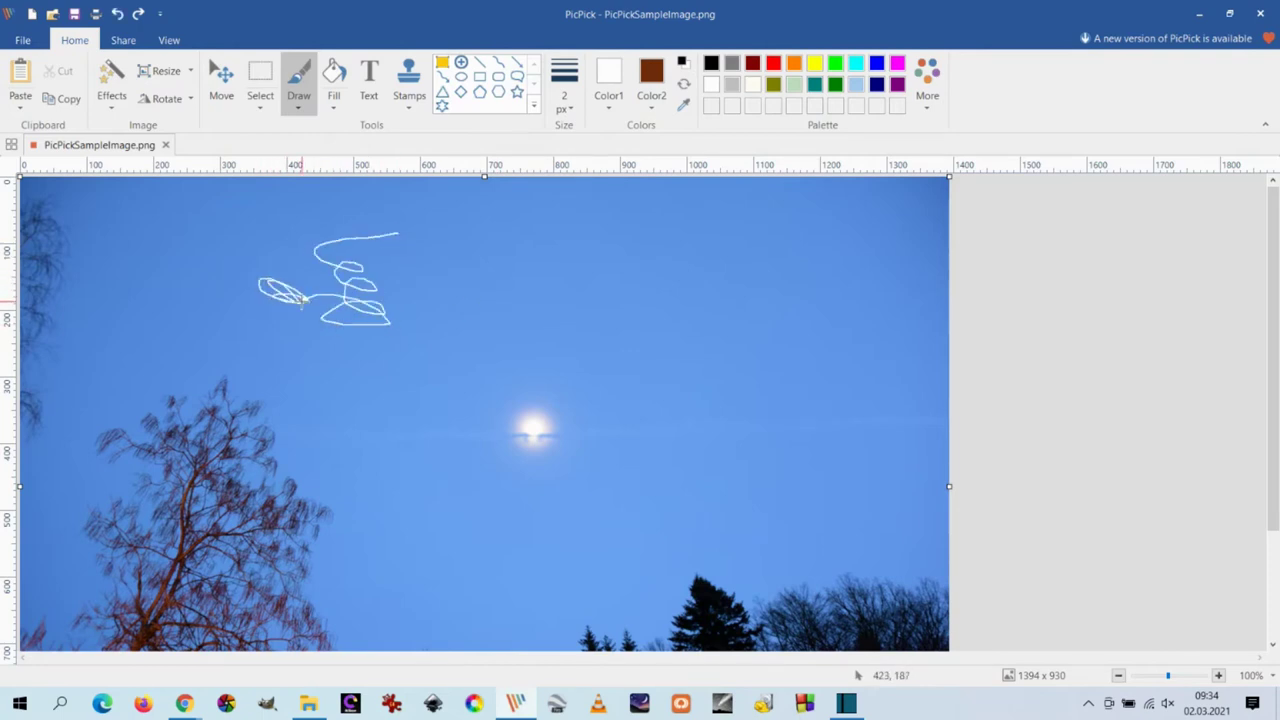
left_click(298, 100)
left_click(303, 150)
mouse_move(426, 249)
left_mouse_down()
mouse_move(310, 292)
mouse_move(372, 284)
mouse_move(310, 300)
mouse_move(386, 300)
mouse_move(350, 280)
left_mouse_up()
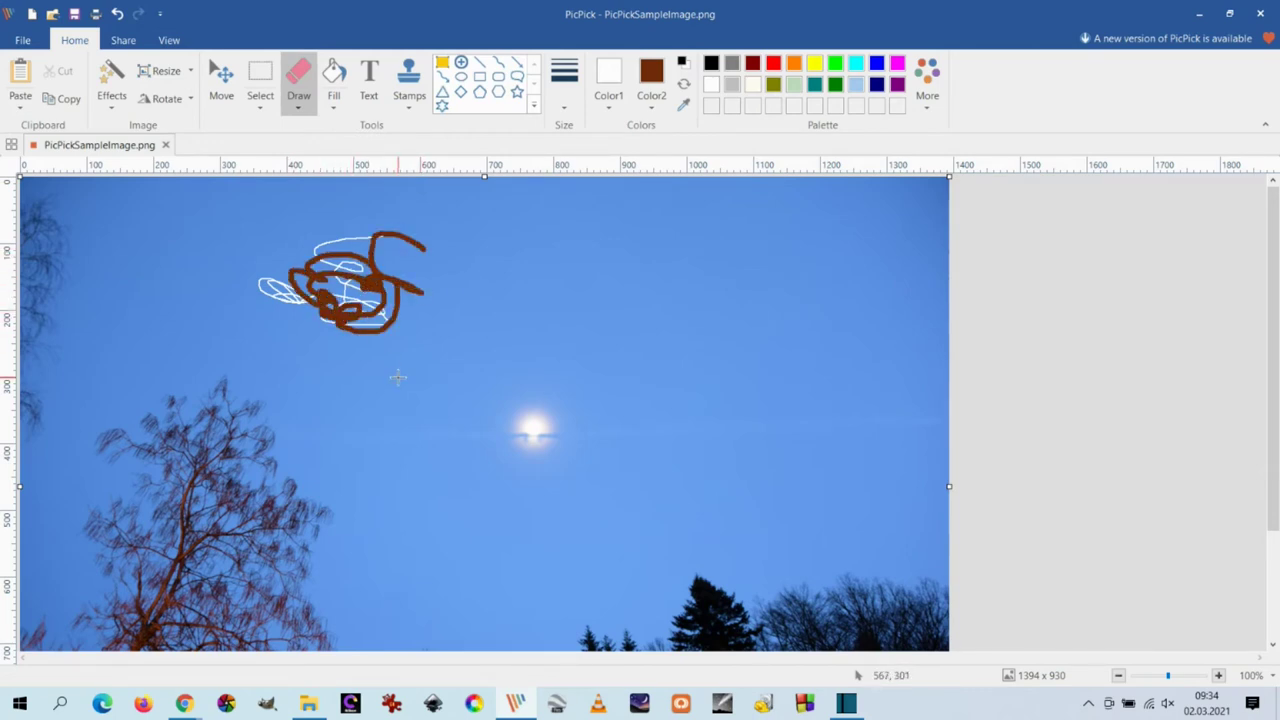
left_click(118, 14)
left_click(118, 14)
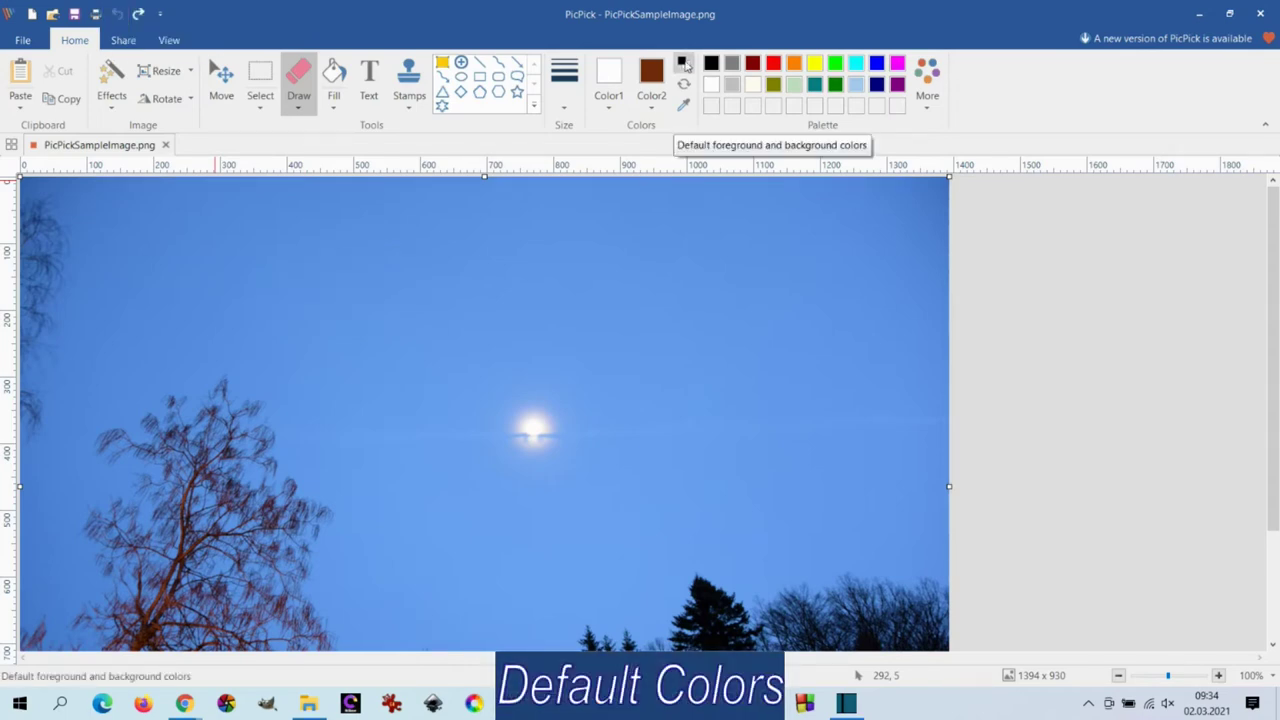
Restore the default foreground and background colors and draw a black 2 px brush scribble in the sky.
left_click(684, 62)
left_click(300, 108)
left_click(319, 127)
mouse_move(345, 270)
left_mouse_down()
mouse_move(303, 282)
mouse_move(363, 266)
mouse_move(316, 279)
mouse_move(349, 300)
left_mouse_up()
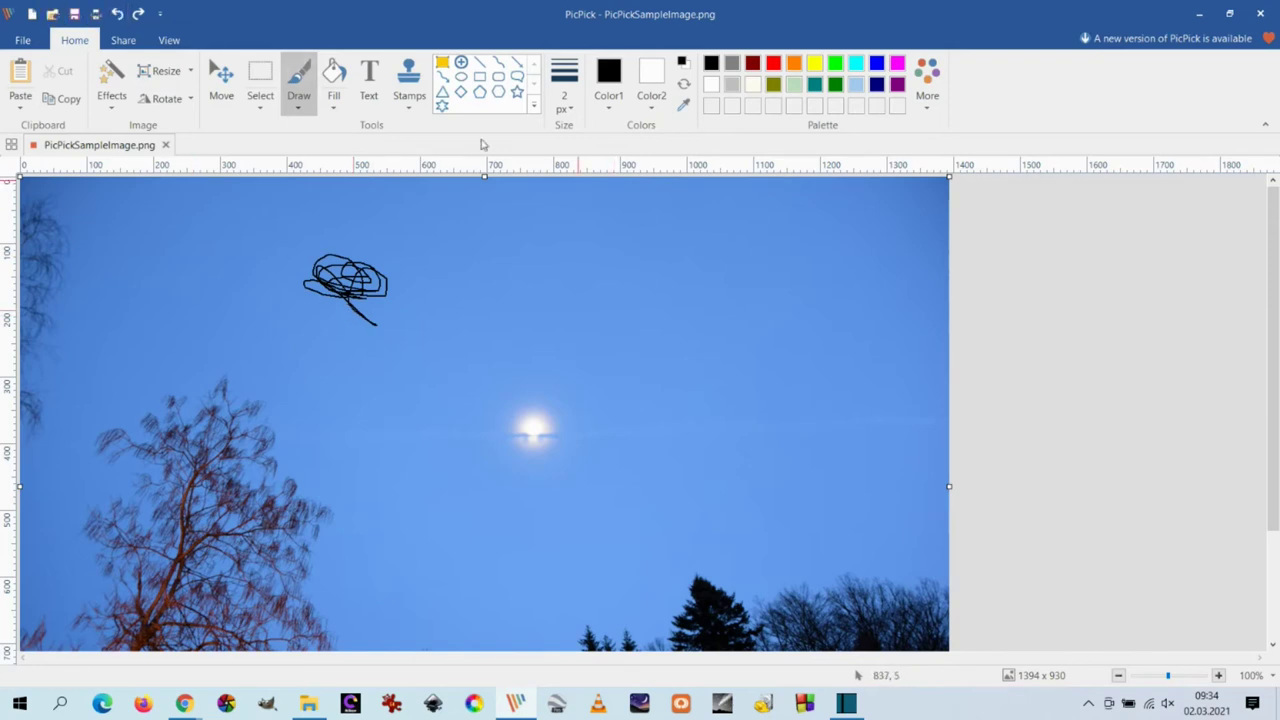
Run the eraser over the black scribble in the white background color and undo both strokes.
left_click(298, 105)
left_click(318, 166)
mouse_move(420, 270)
left_mouse_down()
mouse_move(357, 262)
mouse_move(379, 309)
mouse_move(325, 271)
mouse_move(388, 284)
left_mouse_up()
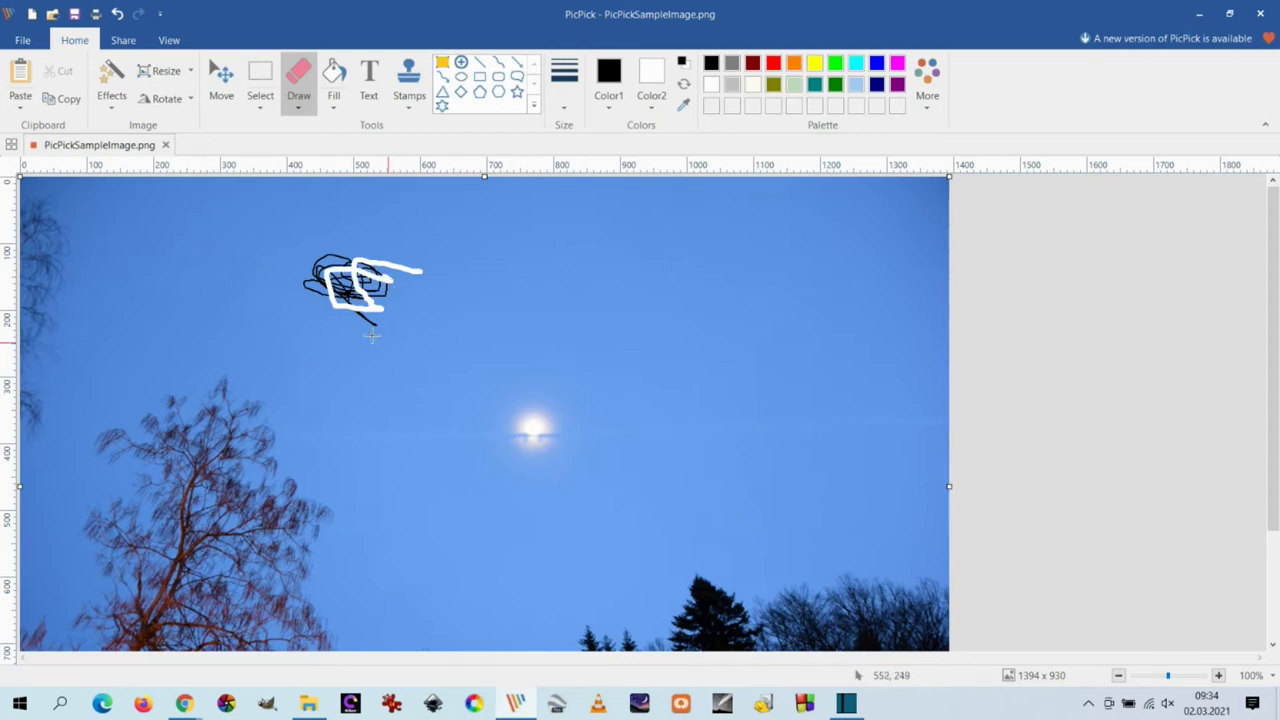
left_click(118, 16)
left_click(118, 16)
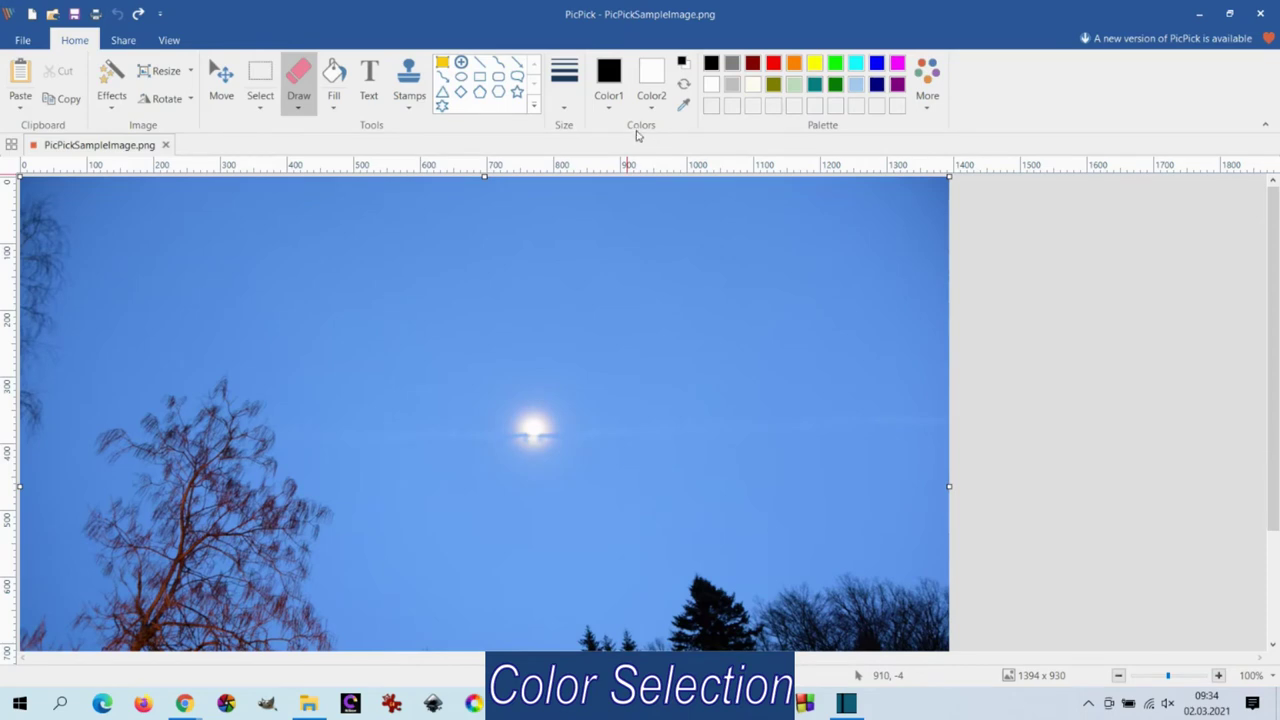
Set the foreground color to light yellow FFF766 and draw a 2 px brush scribble in the sky.
left_click(612, 112)
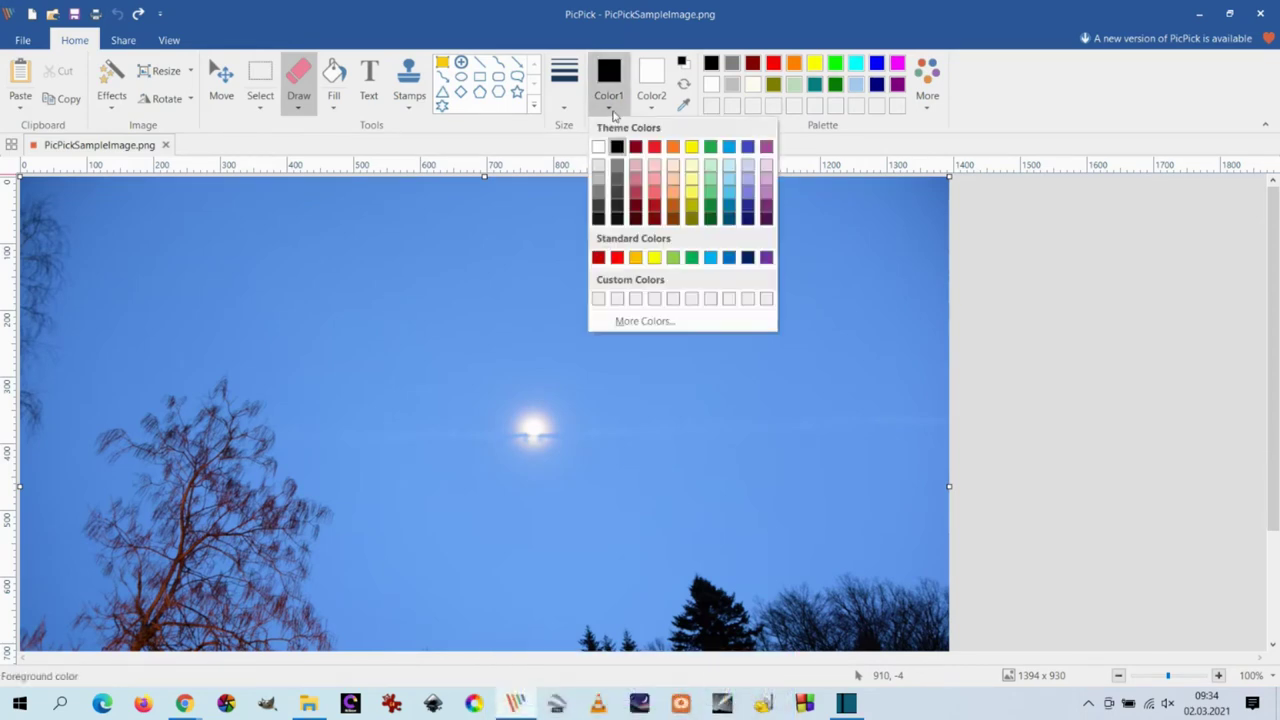
left_click(645, 322)
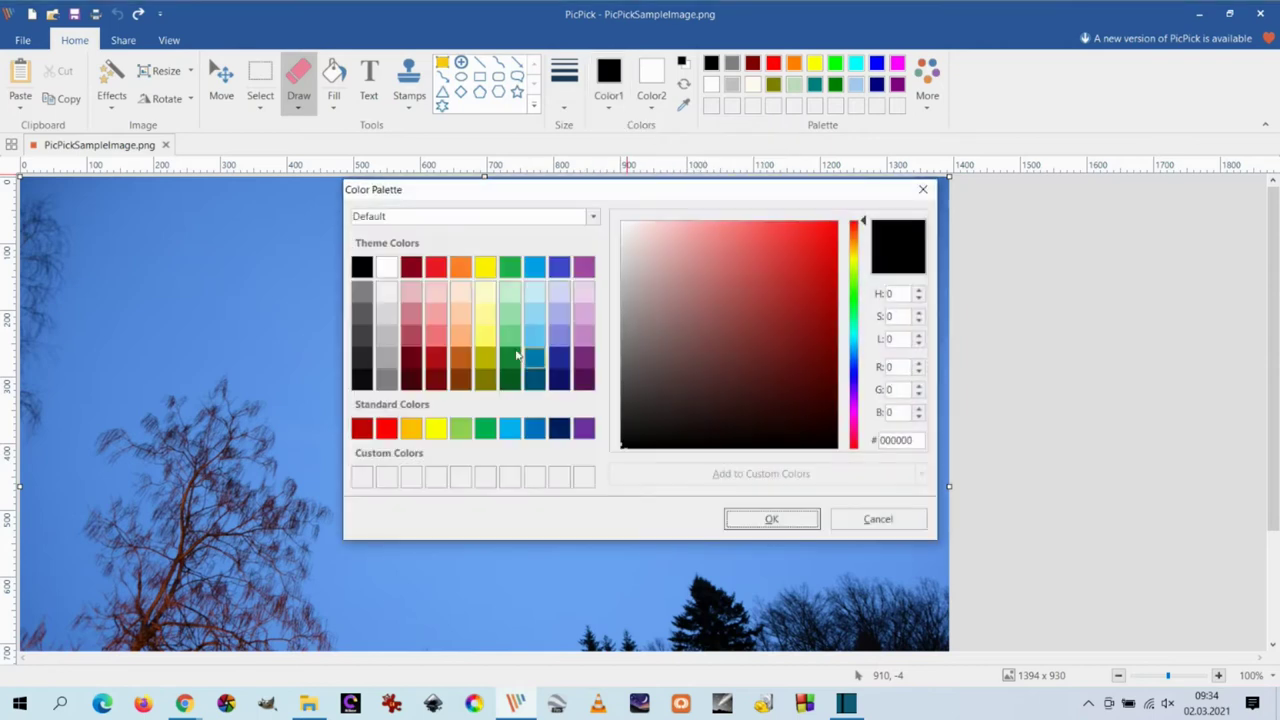
left_click(486, 343)
left_click(768, 518)
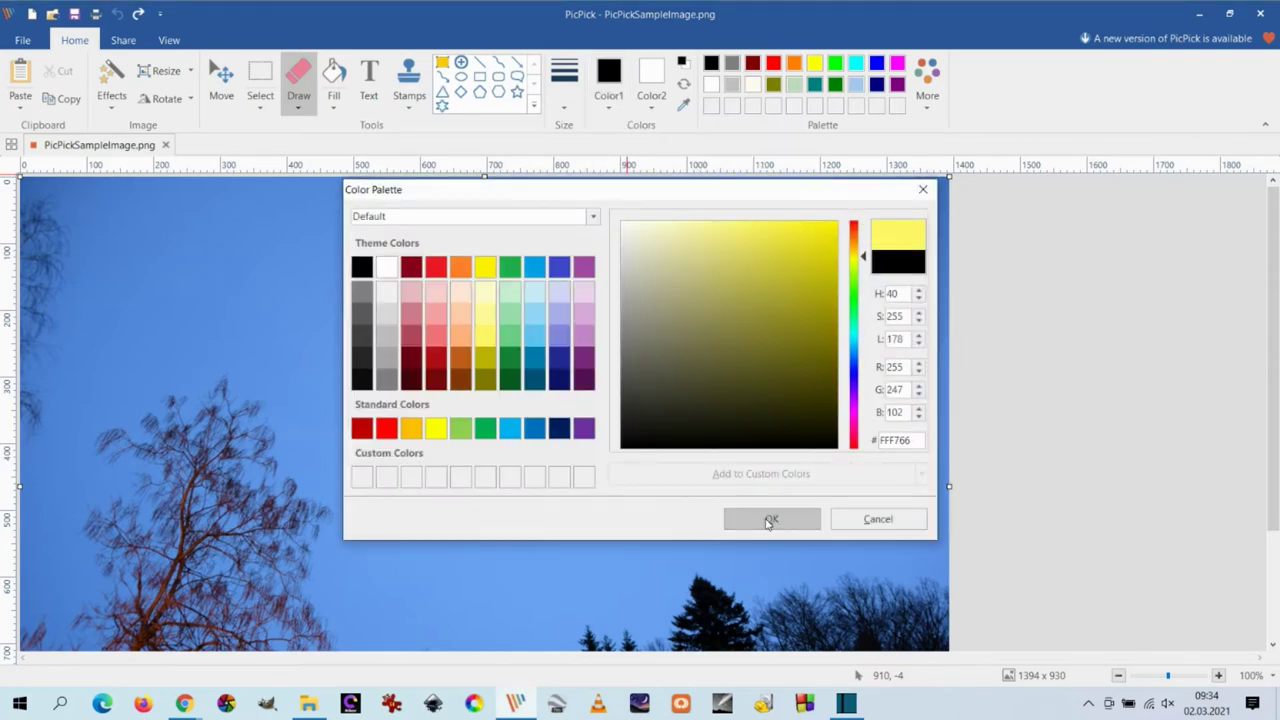
left_click(298, 104)
left_click(318, 126)
mouse_move(312, 231)
left_mouse_down()
mouse_move(300, 273)
mouse_move(277, 248)
mouse_move(341, 322)
mouse_move(266, 289)
mouse_move(303, 286)
left_mouse_up()
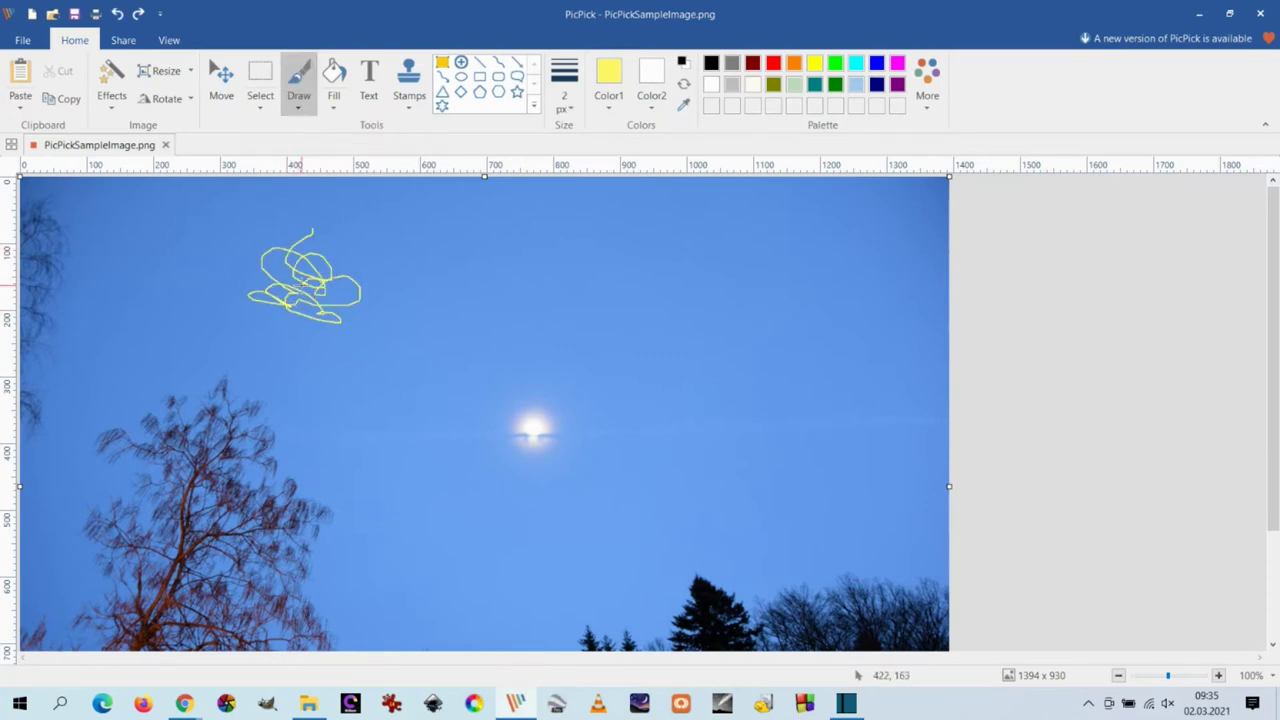
Set the background color to light blue and run the eraser over a new small yellow brush scribble.
left_click(650, 108)
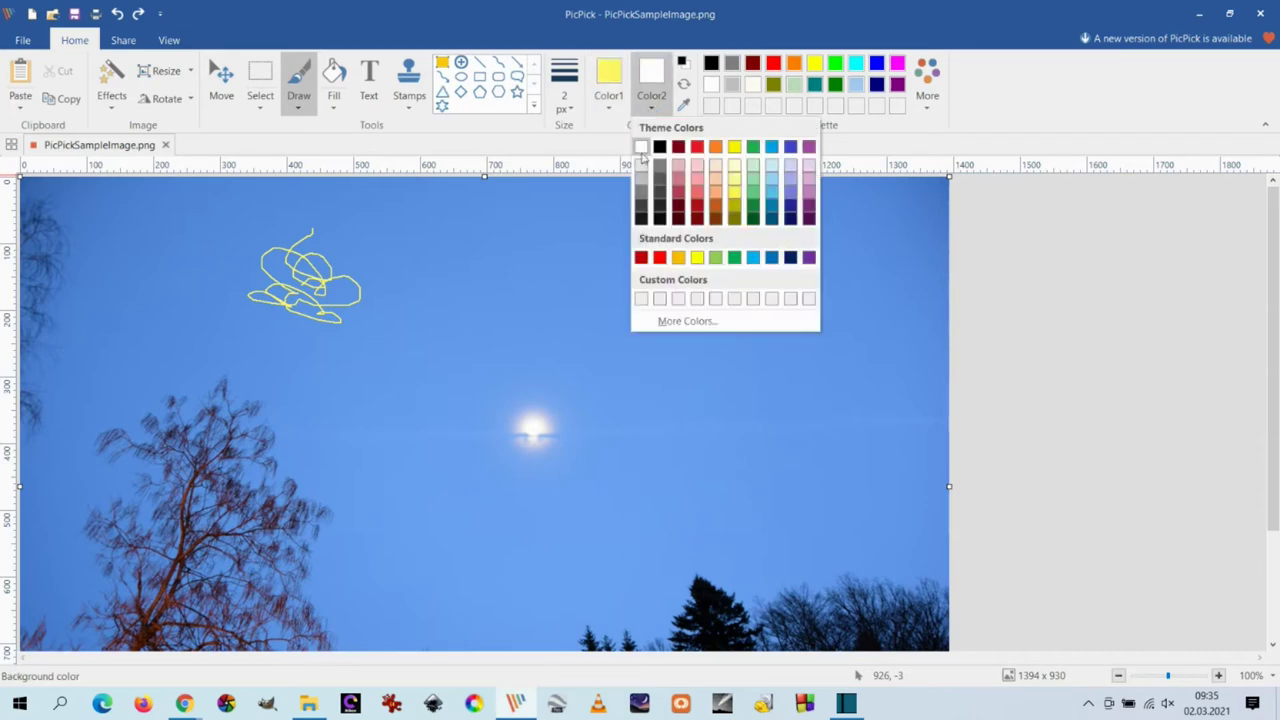
left_click(771, 195)
mouse_move(459, 264)
left_mouse_down()
mouse_move(405, 298)
mouse_move(437, 311)
mouse_move(430, 333)
mouse_move(455, 318)
mouse_move(434, 302)
left_mouse_up()
left_click(298, 107)
left_click(320, 146)
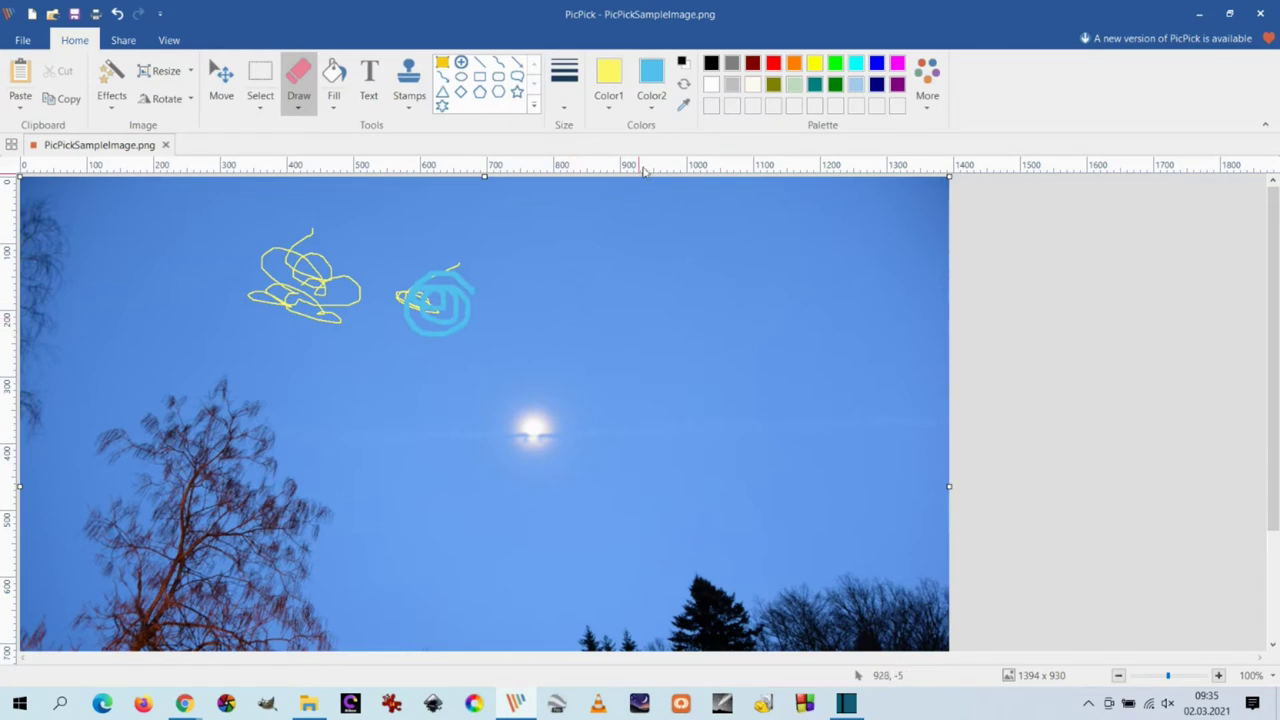
Swap the foreground and background colors and draw a yellow eraser spiral with a light blue brush scribble inside it.
left_click(683, 84)
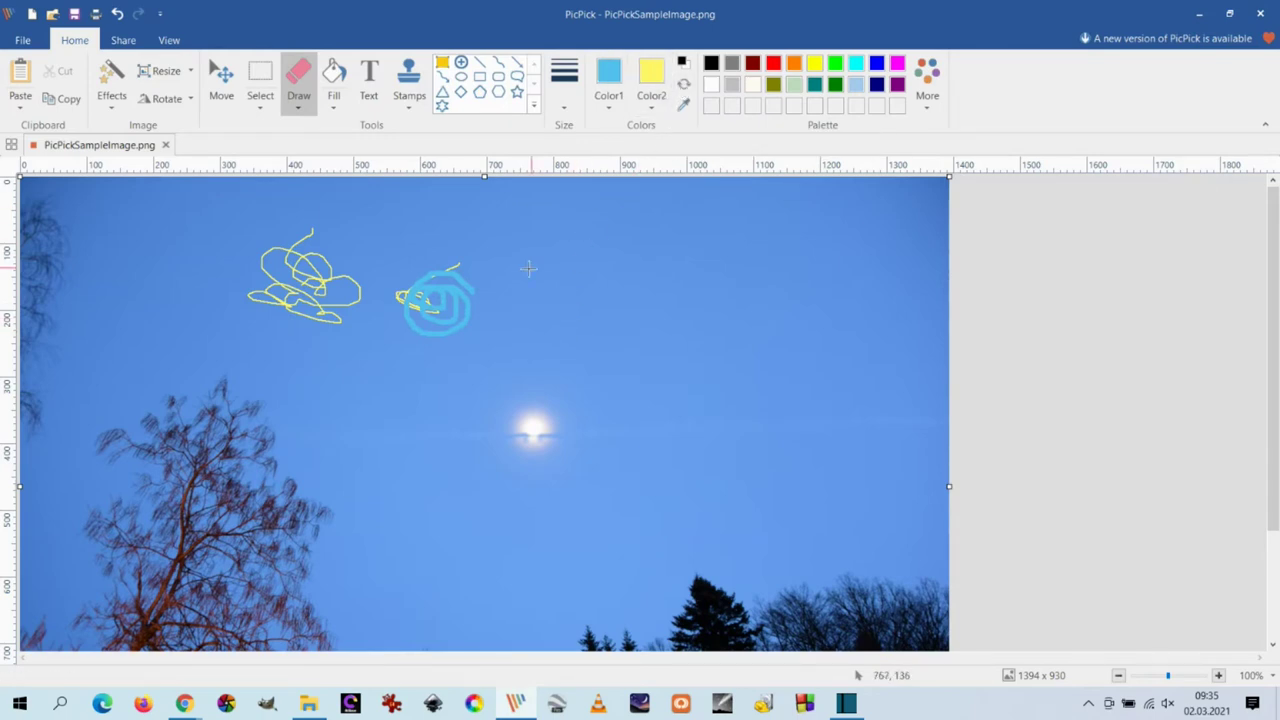
mouse_move(632, 250)
left_mouse_down()
mouse_move(714, 312)
mouse_move(637, 300)
mouse_move(691, 278)
mouse_move(655, 282)
left_mouse_up()
left_click(300, 108)
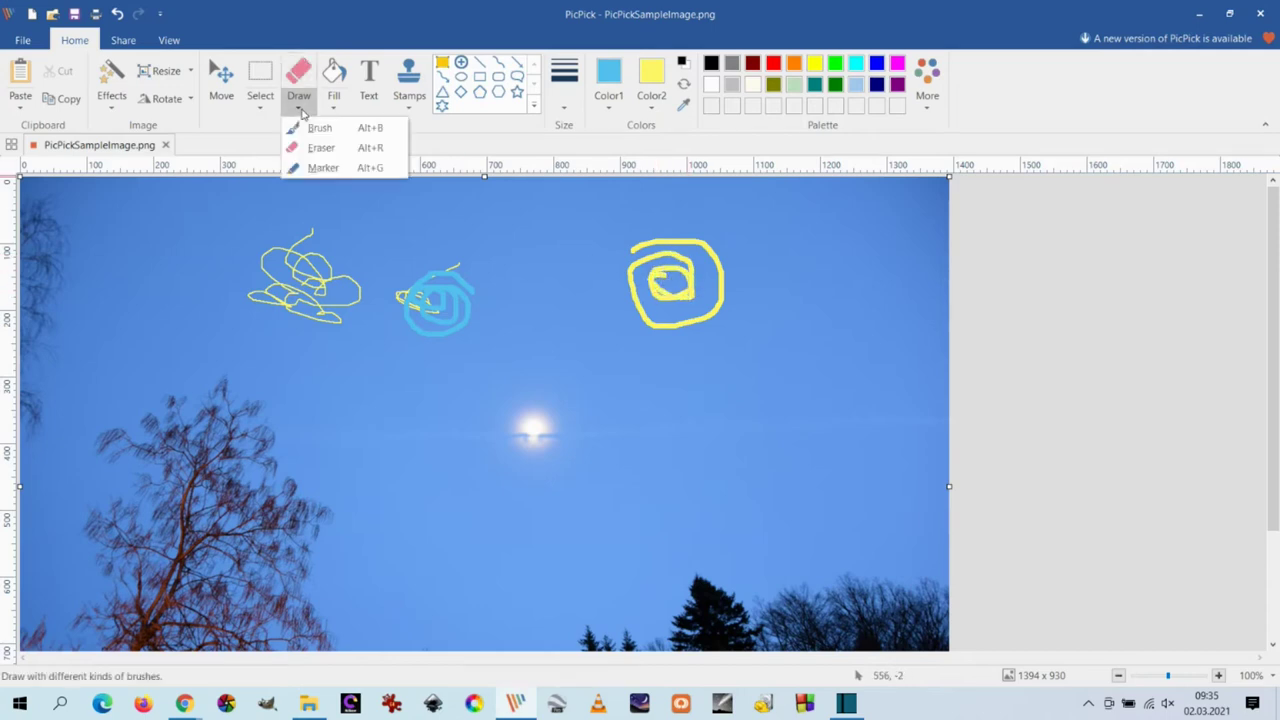
left_click(305, 128)
mouse_move(679, 293)
left_mouse_down()
mouse_move(685, 304)
mouse_move(680, 291)
left_mouse_up()
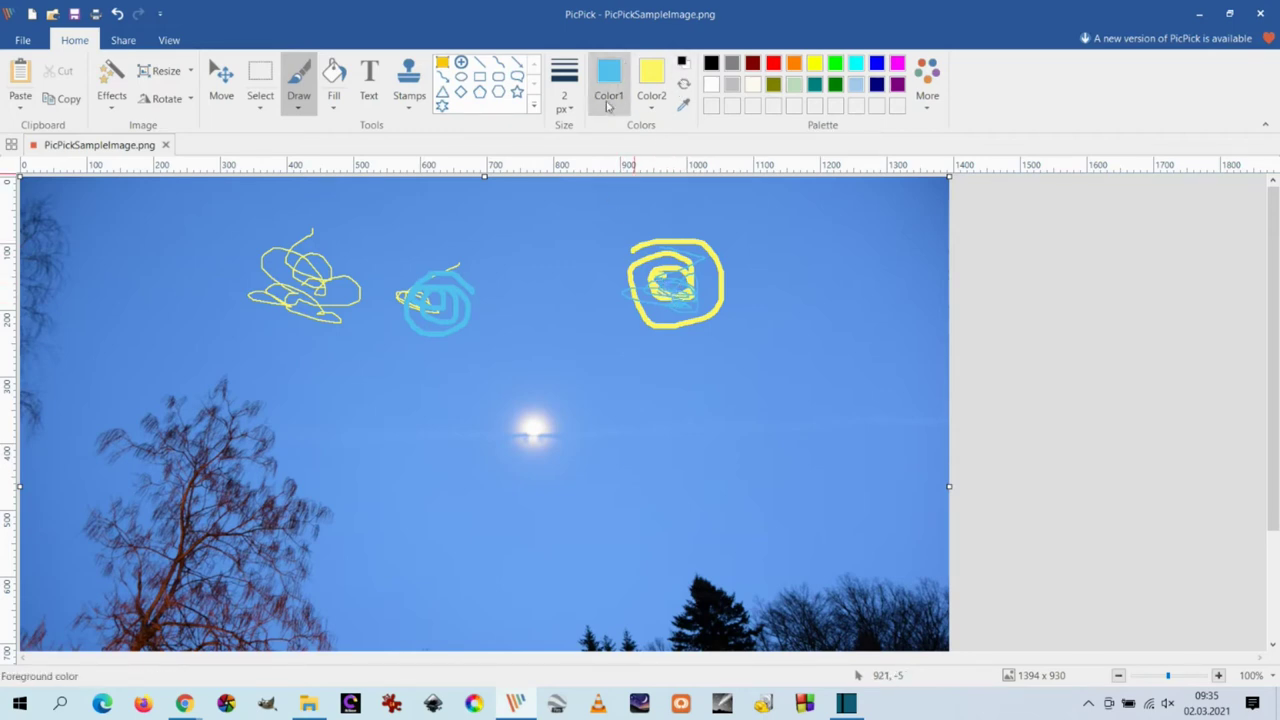
Restore the default foreground and background colors and undo the last brush scribble.
left_click(679, 66)
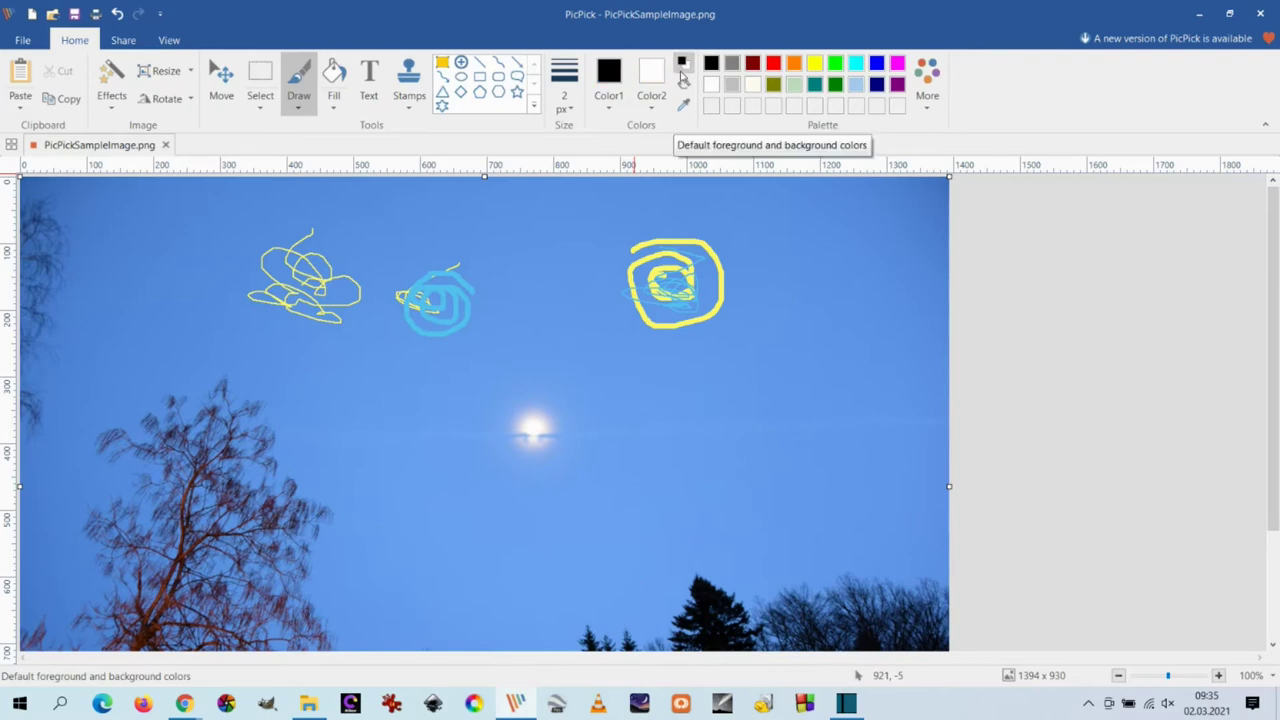
left_click(123, 17)
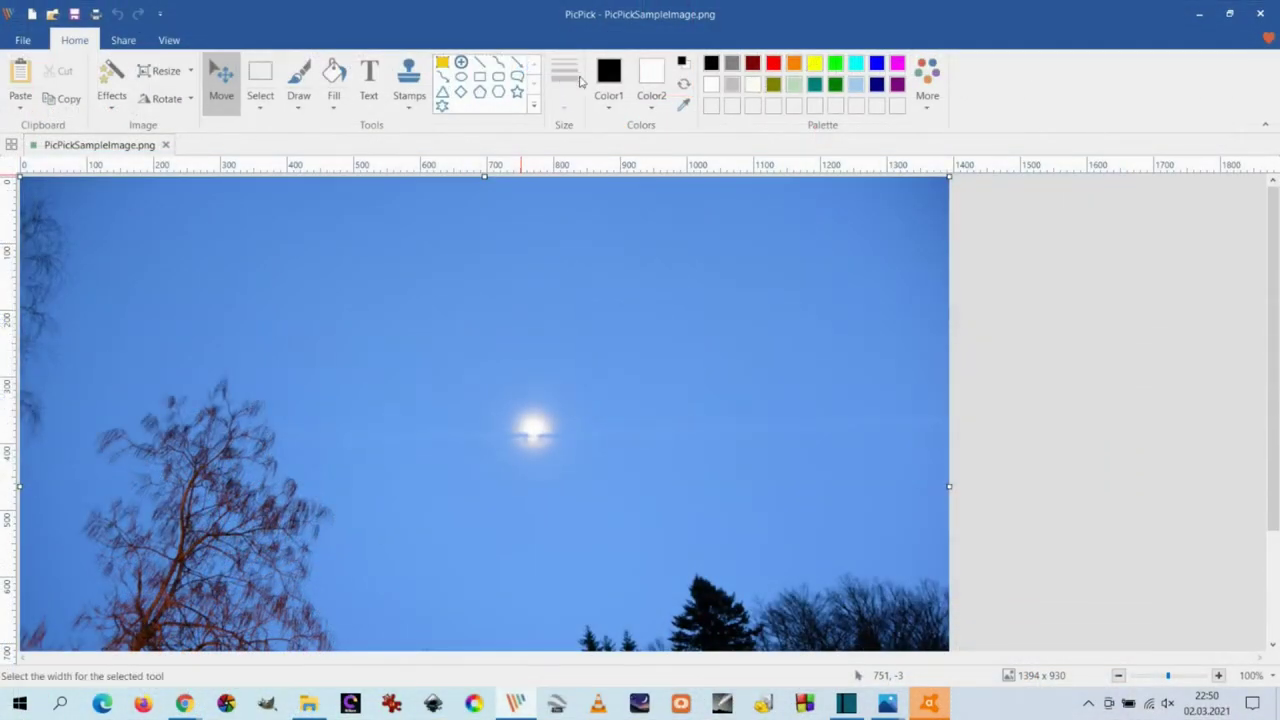
Draw a black 1 px horizontal line about 690 px long across the sky above the moon.
left_click(480, 62)
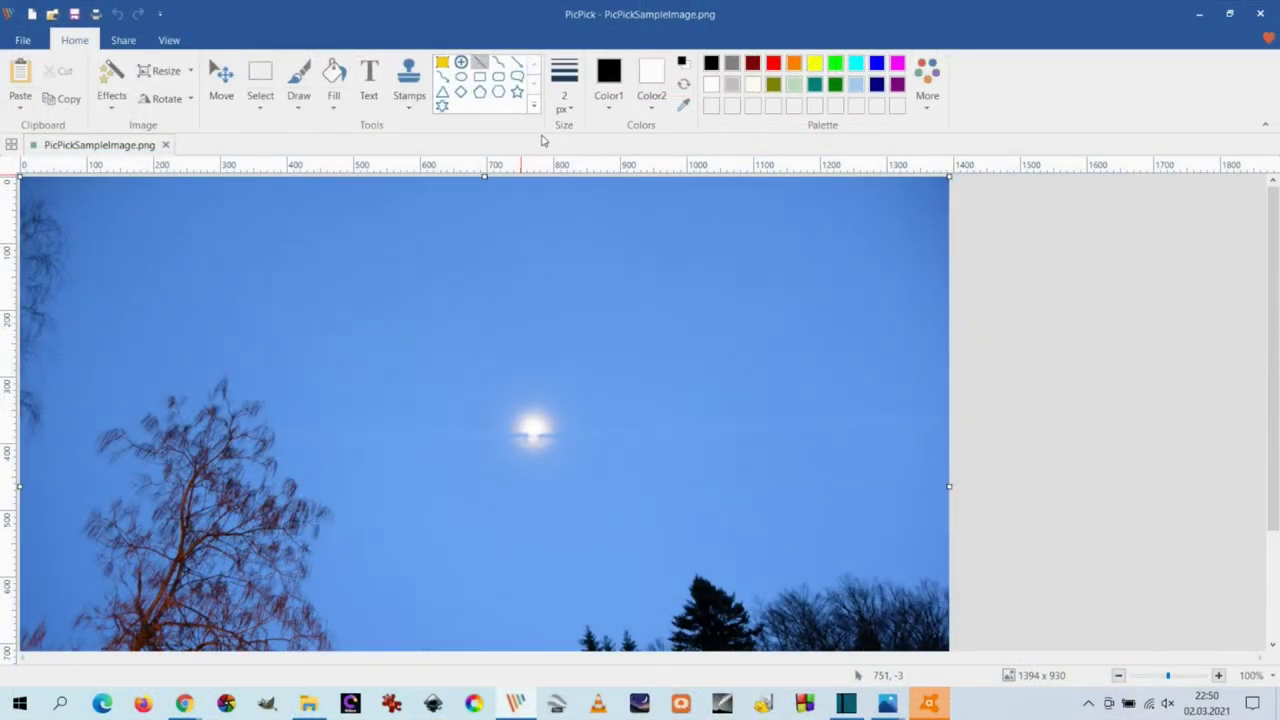
left_click(567, 108)
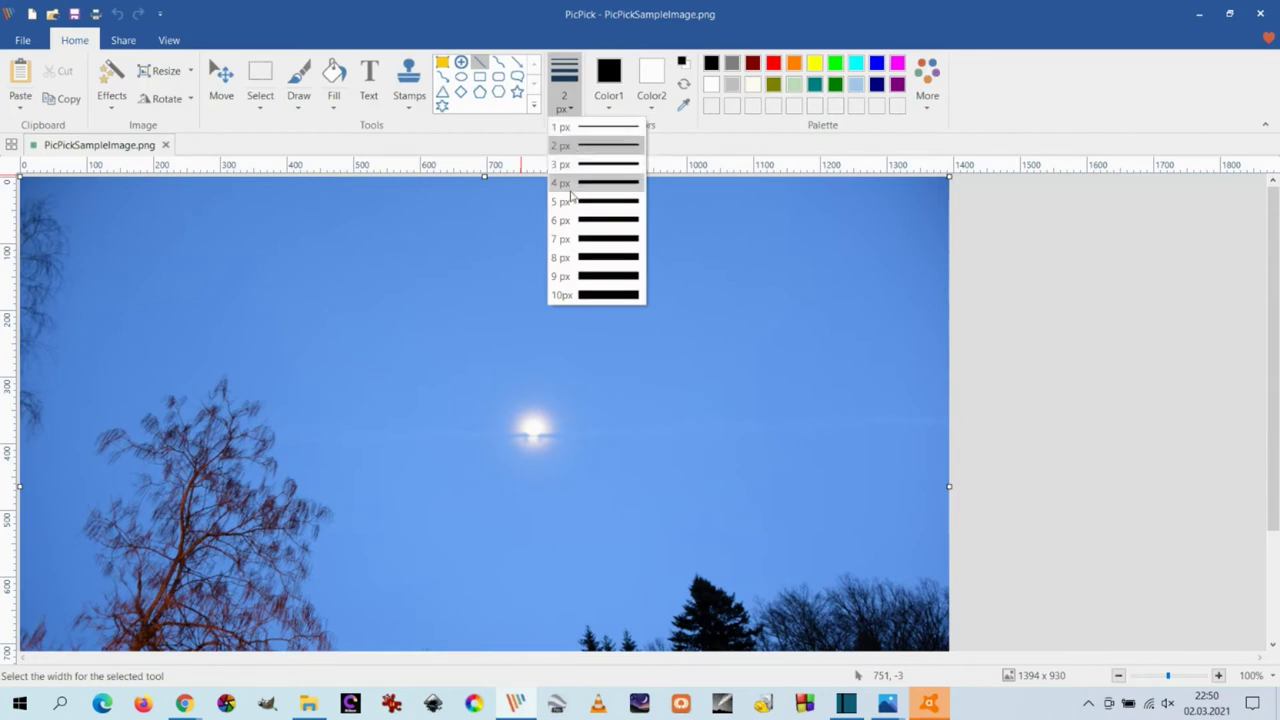
left_click(570, 128)
left_click_drag(197, 257, 650, 258)
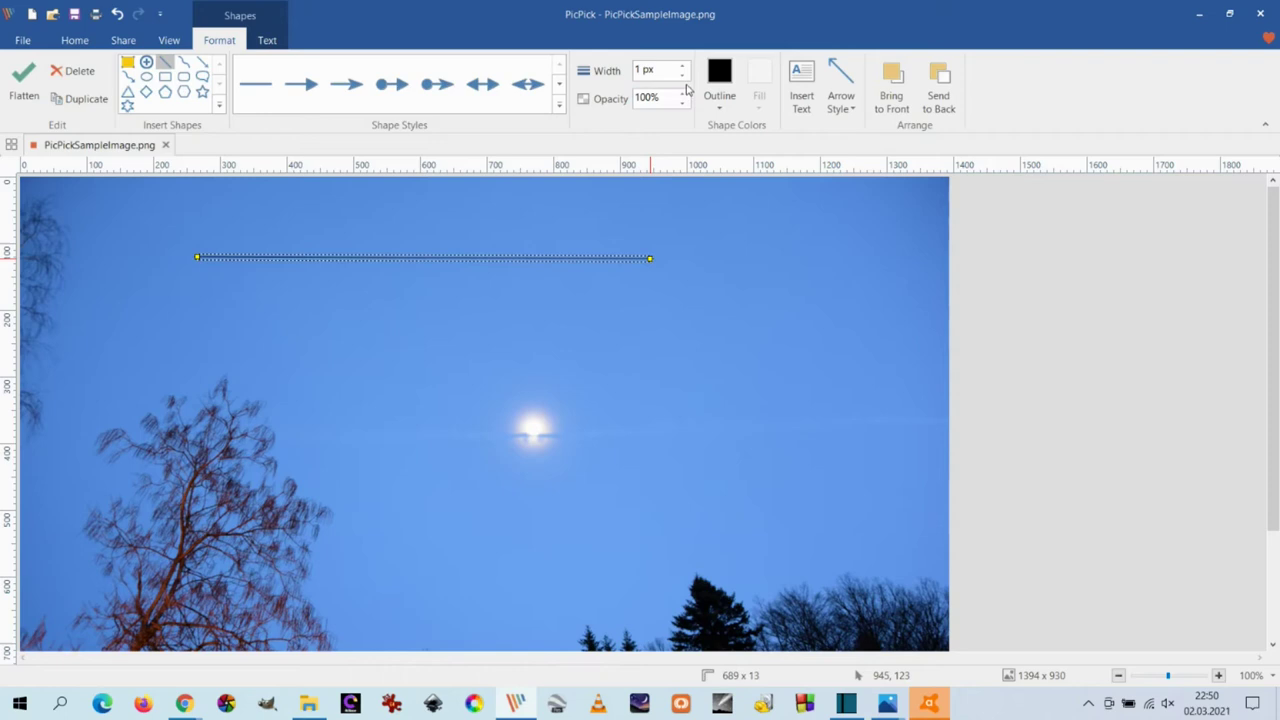
Set the horizontal line's width to 10 px and flatten it onto the image.
left_click(685, 80)
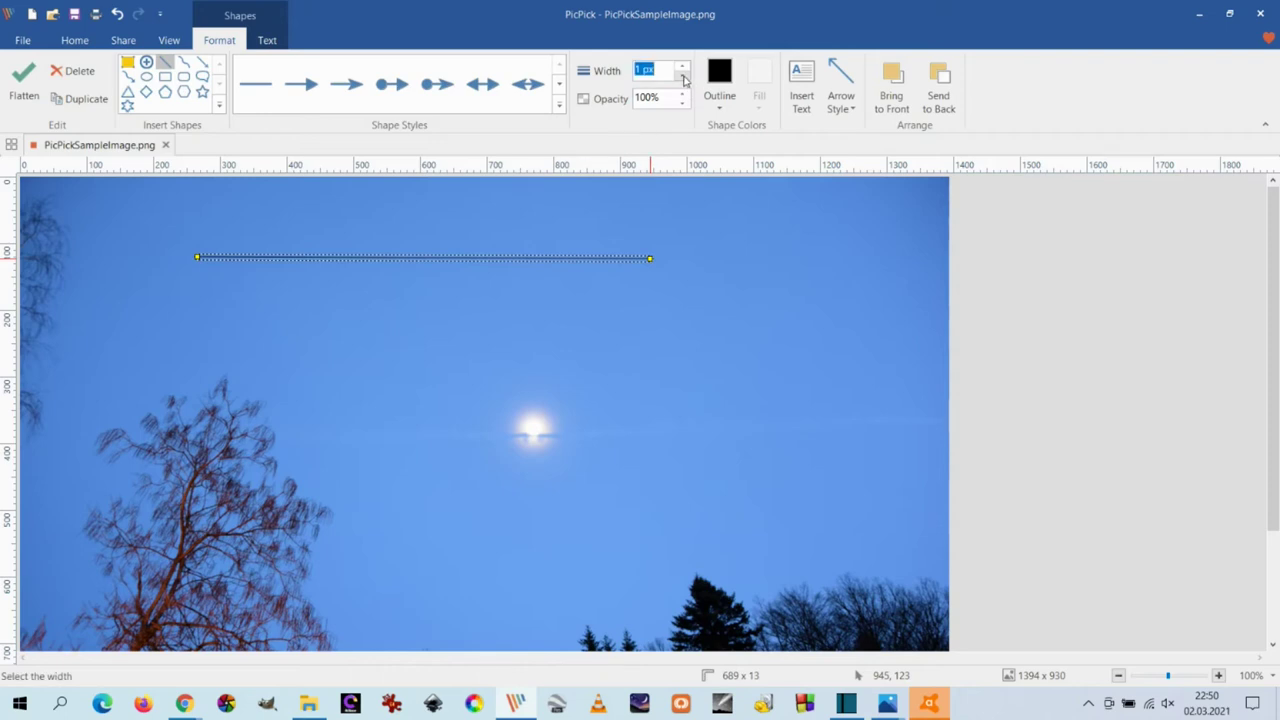
left_click(683, 73)
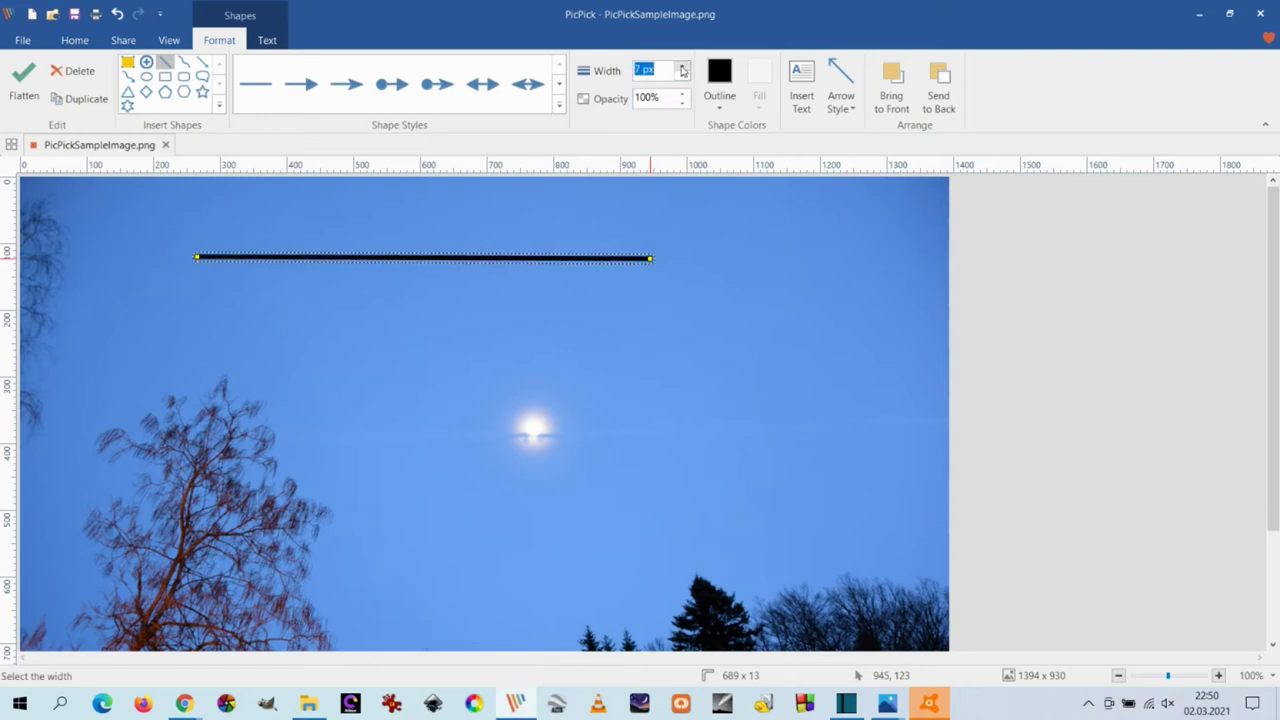
left_click(649, 155)
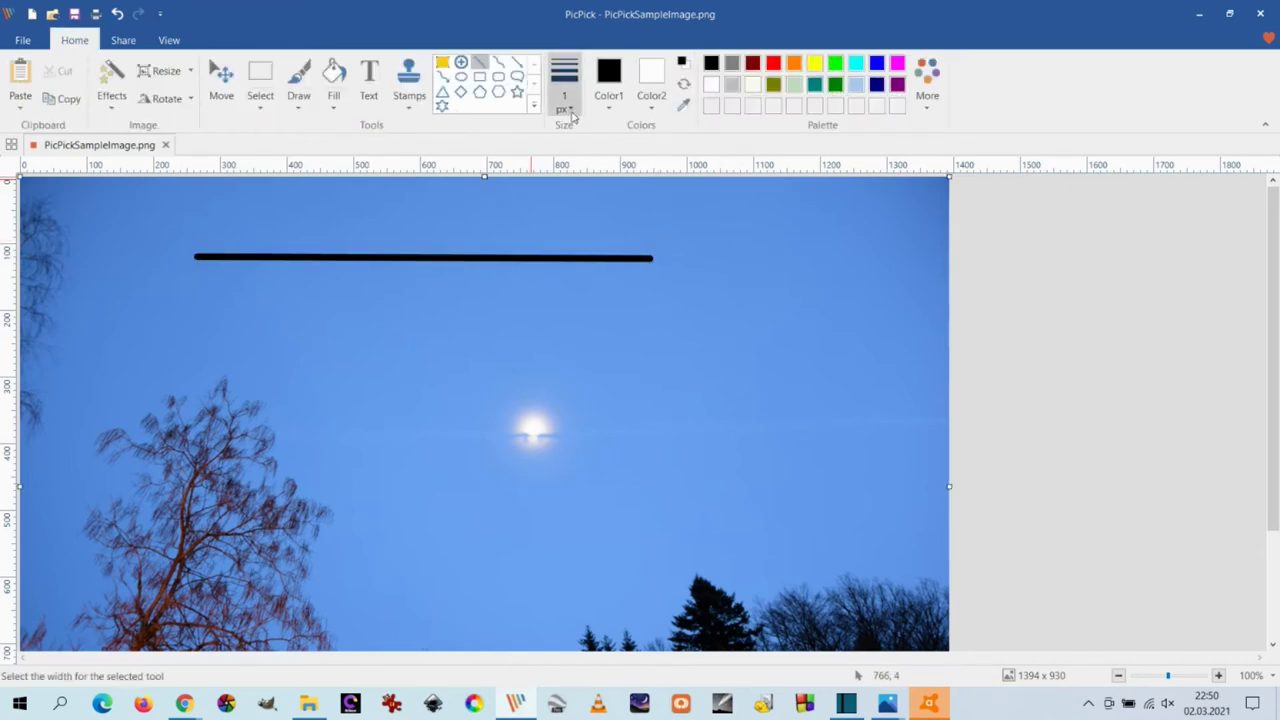
Draw a black 1 px diagonal line spanning about 464 × 238 px, crossing the thick horizontal line.
left_click(564, 85)
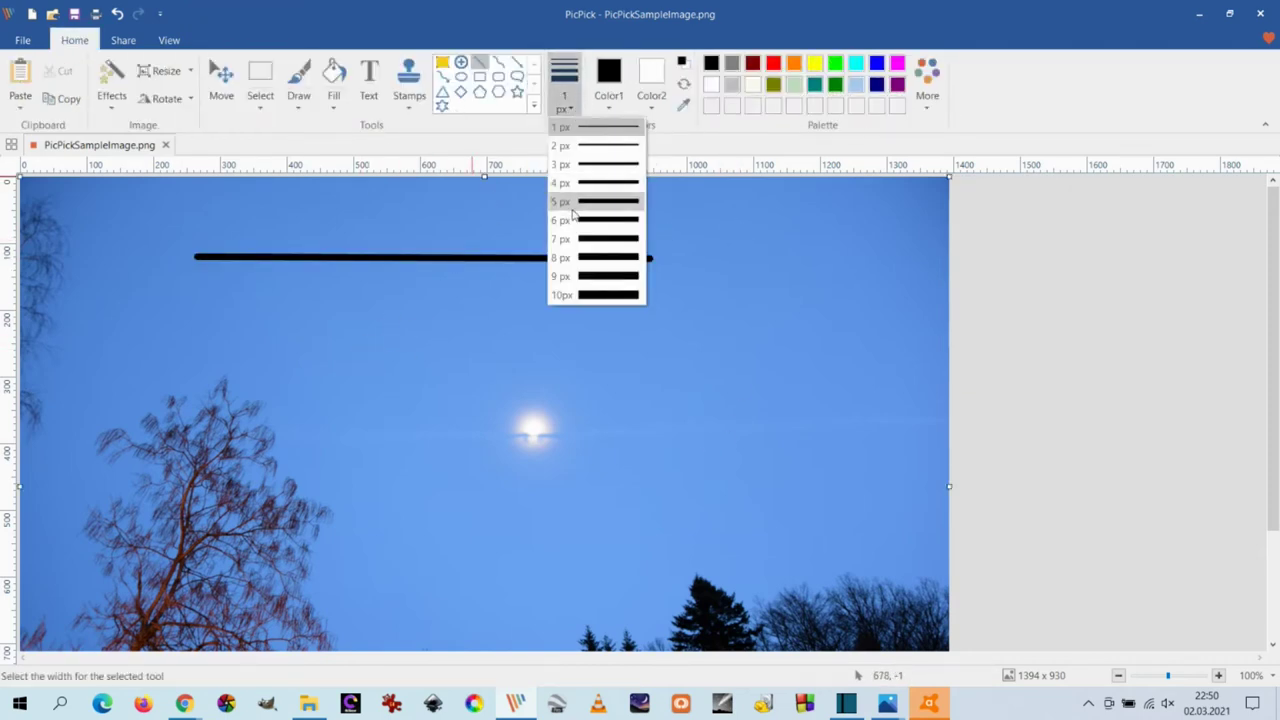
left_click(585, 138)
left_click_drag(556, 342, 576, 349)
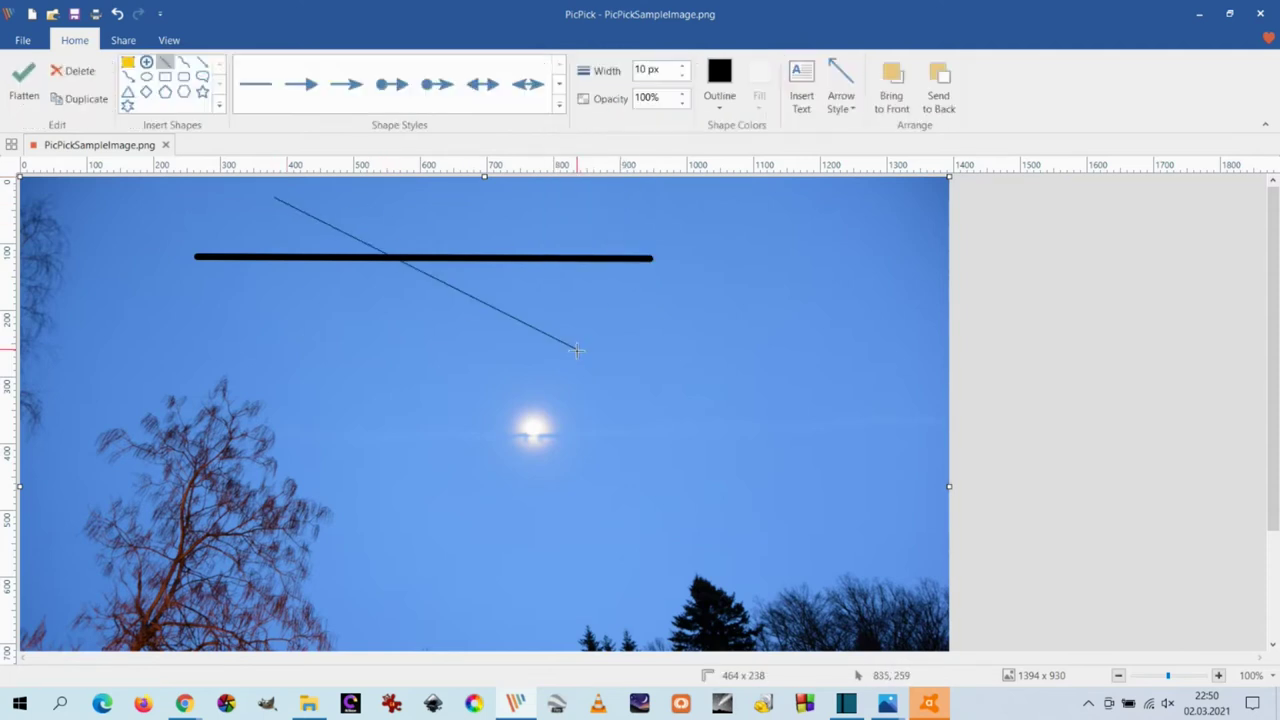
left_click(759, 263)
Draw a black 6 px rectangle outline about 215 × 164 px between the horizontal line and the moon.
left_click(564, 85)
left_click(575, 222)
left_click(480, 76)
left_click_drag(470, 273, 615, 384)
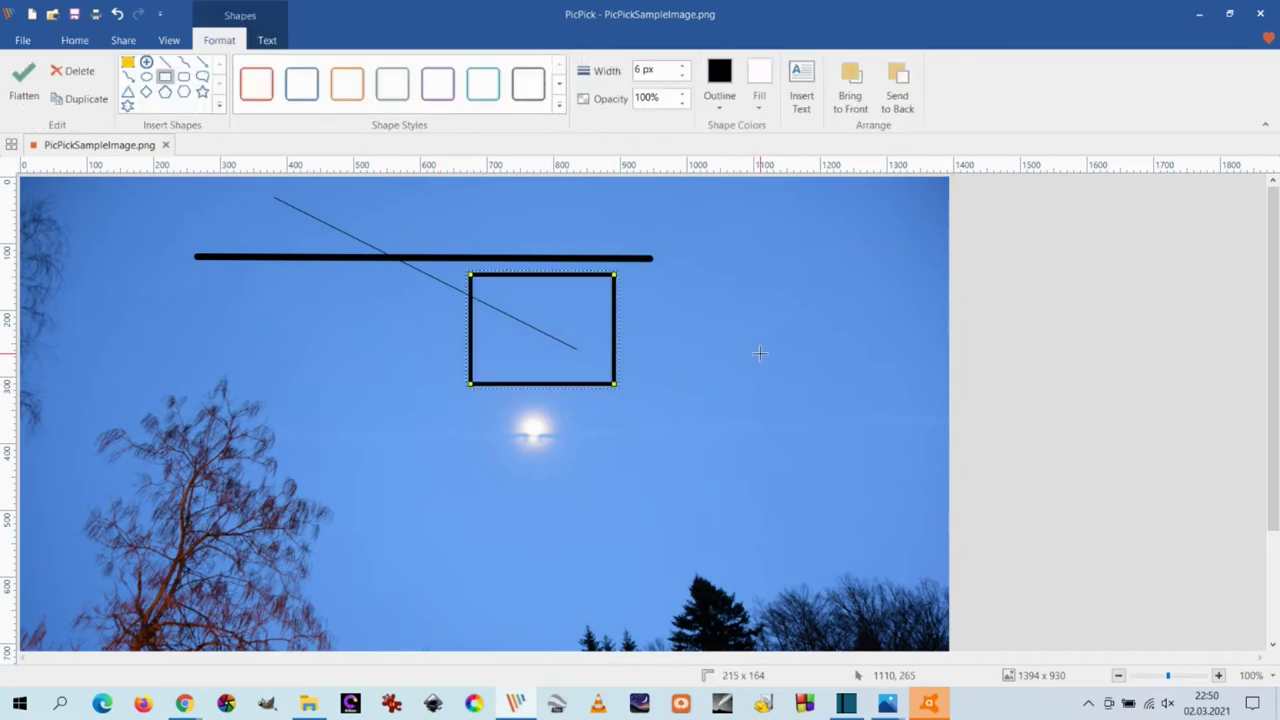
left_click(759, 353)
Set the line width to 10 px, test it with a black freehand scribble beside the rectangle and undo the test shapes.
left_click(564, 85)
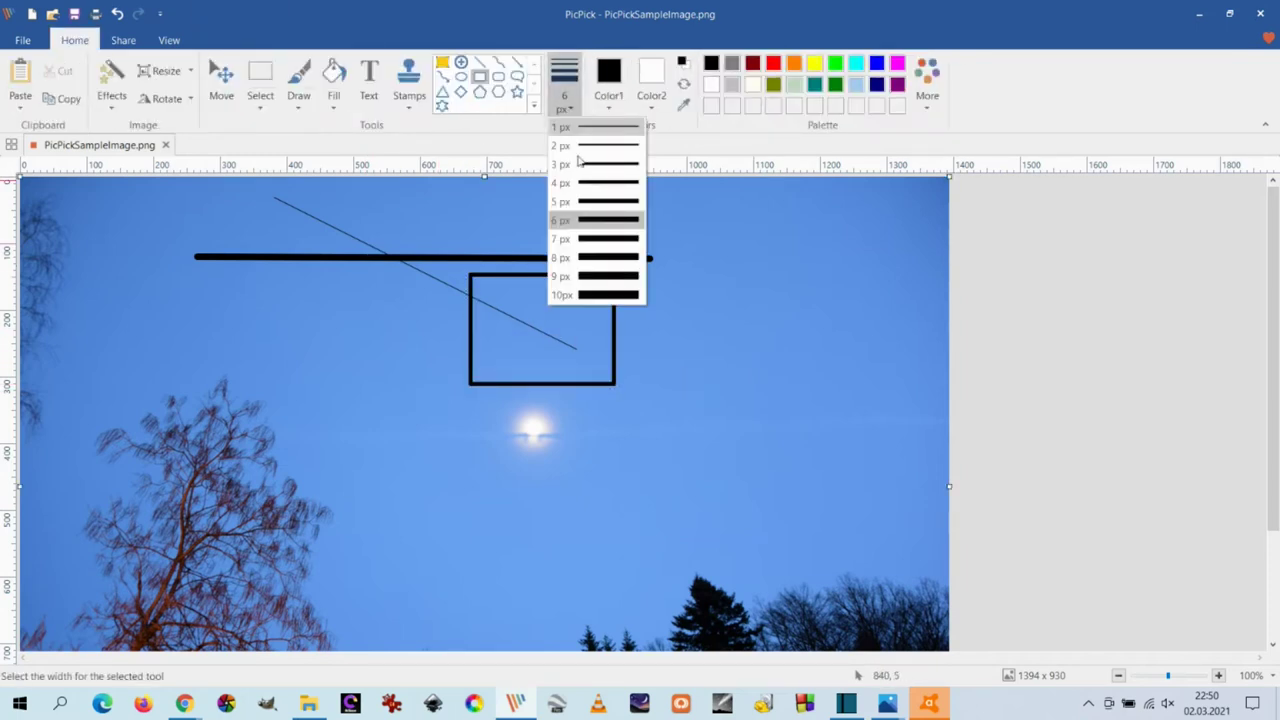
left_click(592, 294)
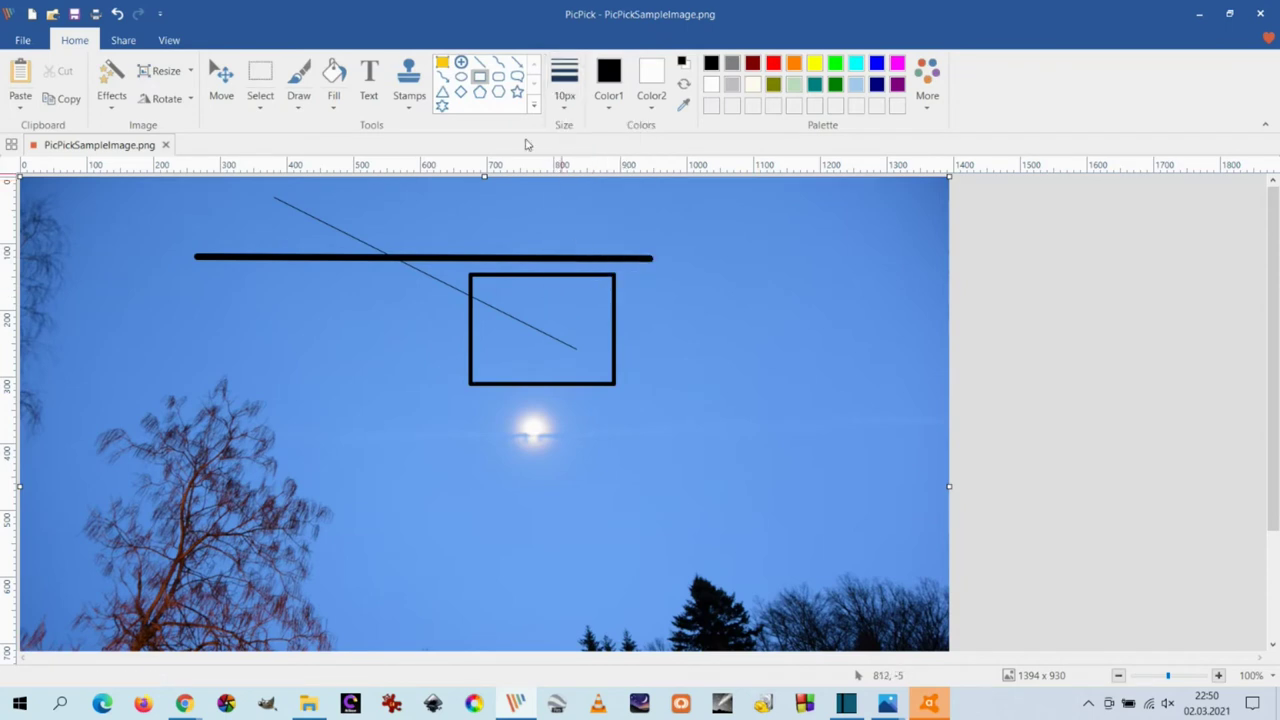
left_click(298, 107)
left_click(300, 130)
mouse_move(738, 286)
left_mouse_down()
mouse_move(627, 256)
mouse_move(697, 394)
mouse_move(633, 362)
mouse_move(734, 344)
mouse_move(600, 292)
left_mouse_up()
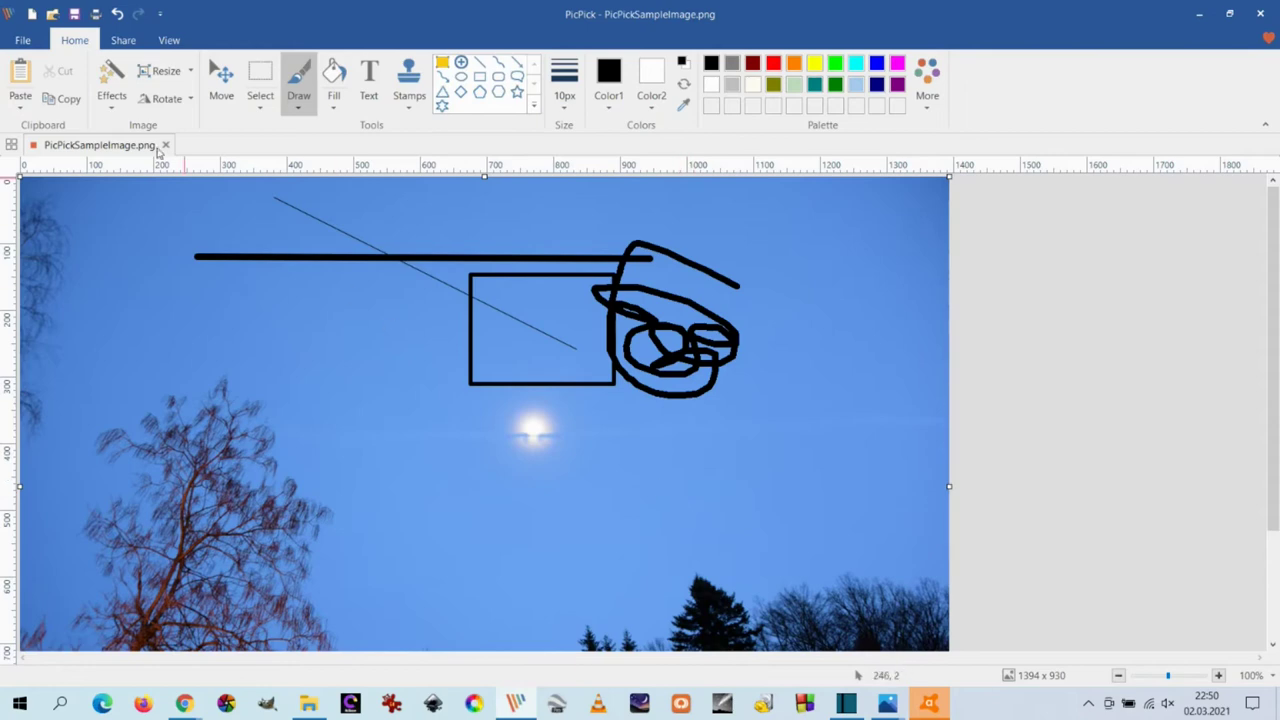
left_click(117, 13)
left_click(117, 13)
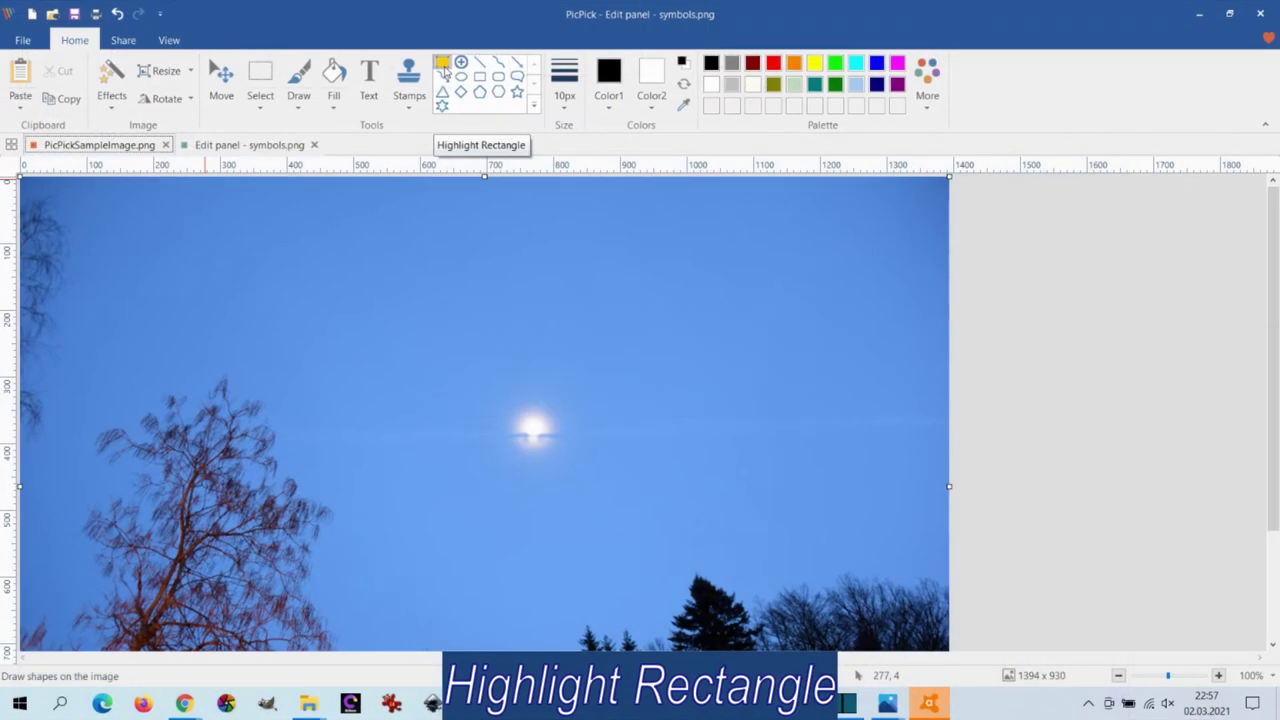
Draw a highlight rectangle about 180 × 140 px over the moon and apply the pink shape style.
left_click(442, 66)
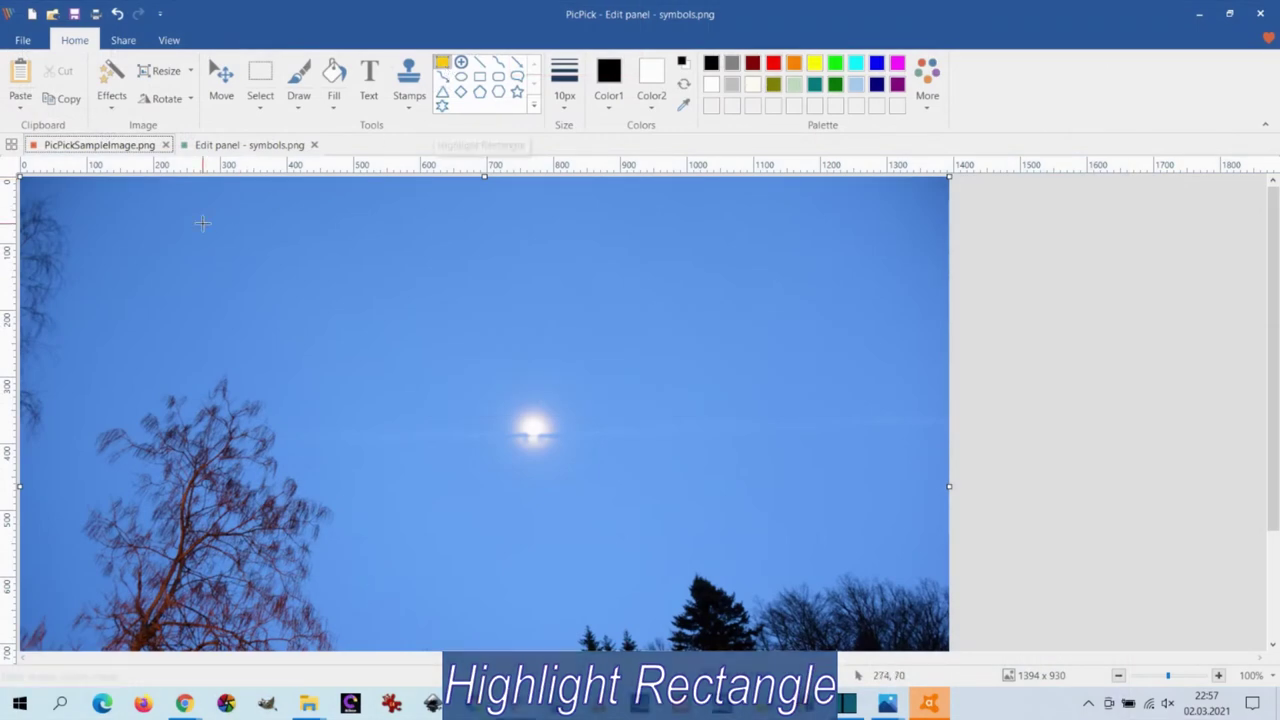
left_click_drag(475, 388, 594, 481)
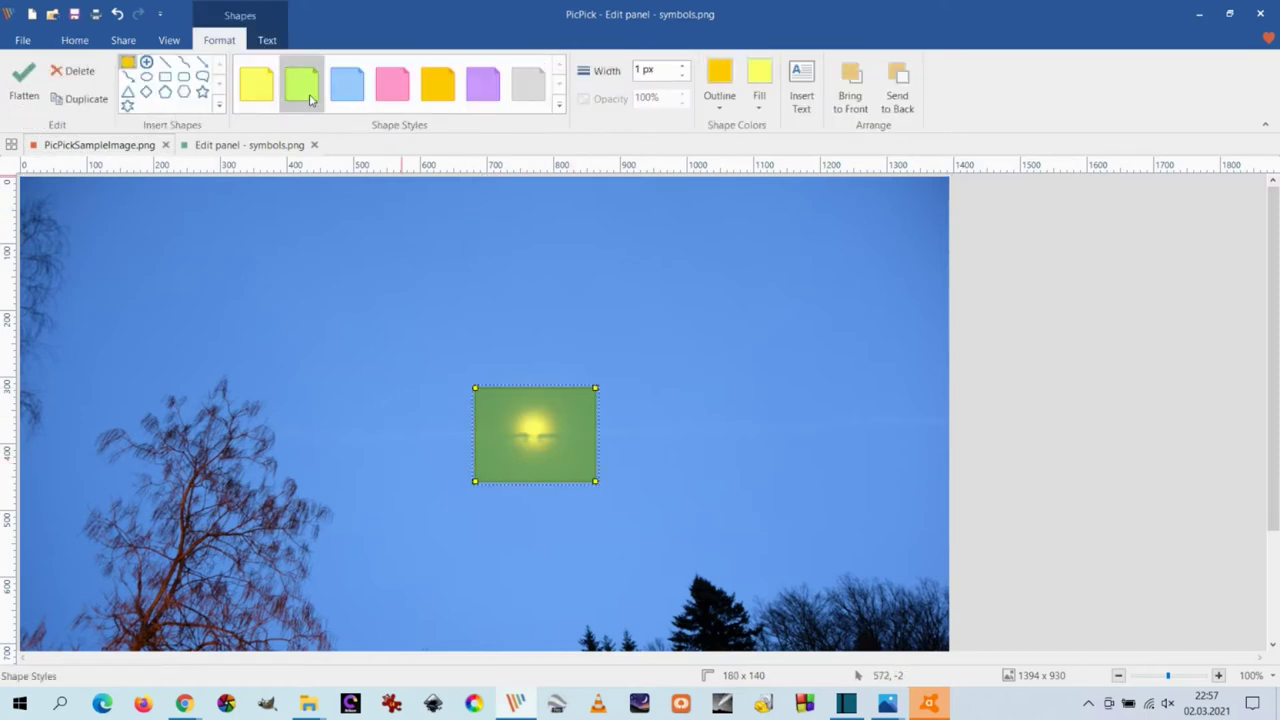
left_click(309, 97)
left_click(390, 82)
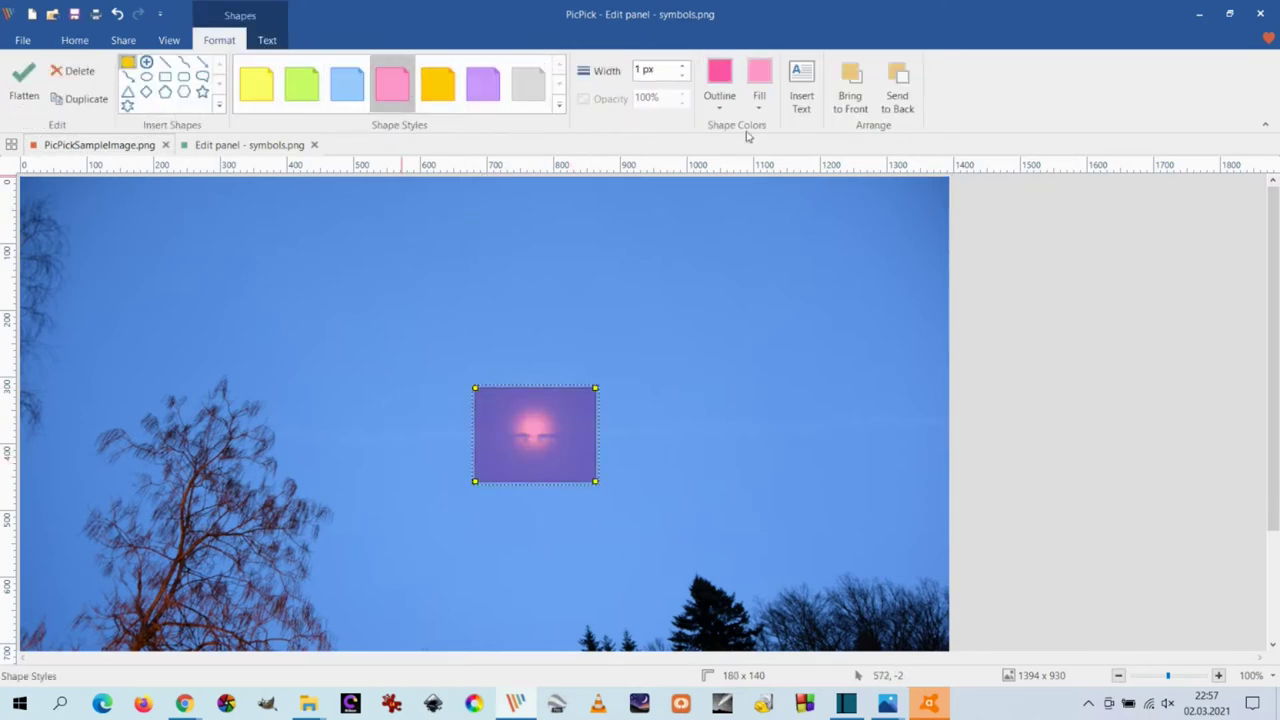
Change the highlight rectangle's outline color to dark red and its fill color to red.
left_click(720, 102)
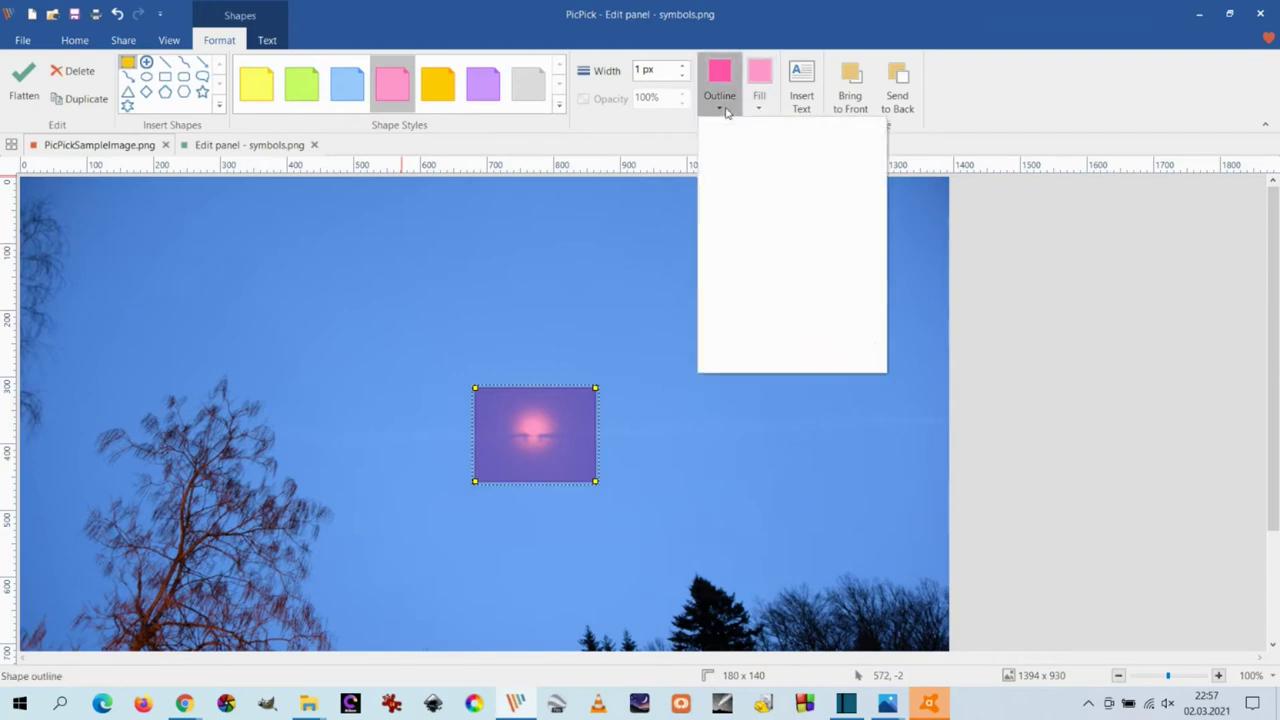
left_click(708, 258)
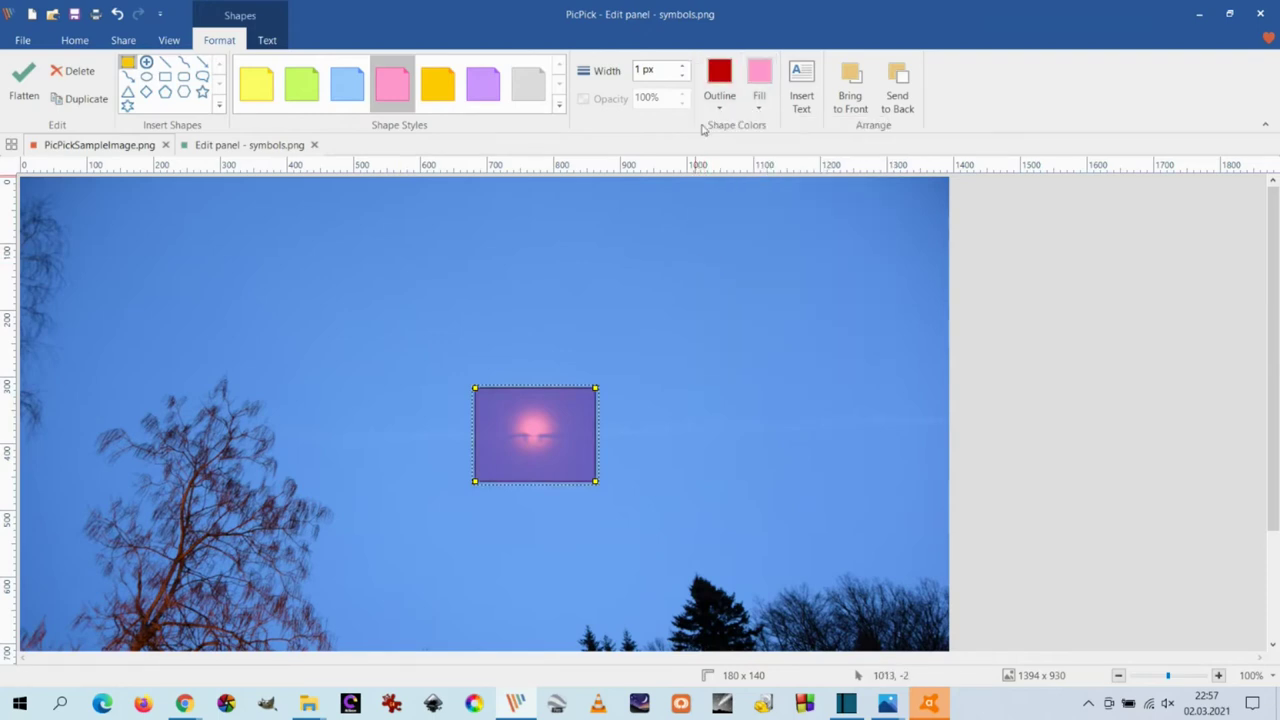
left_click(761, 108)
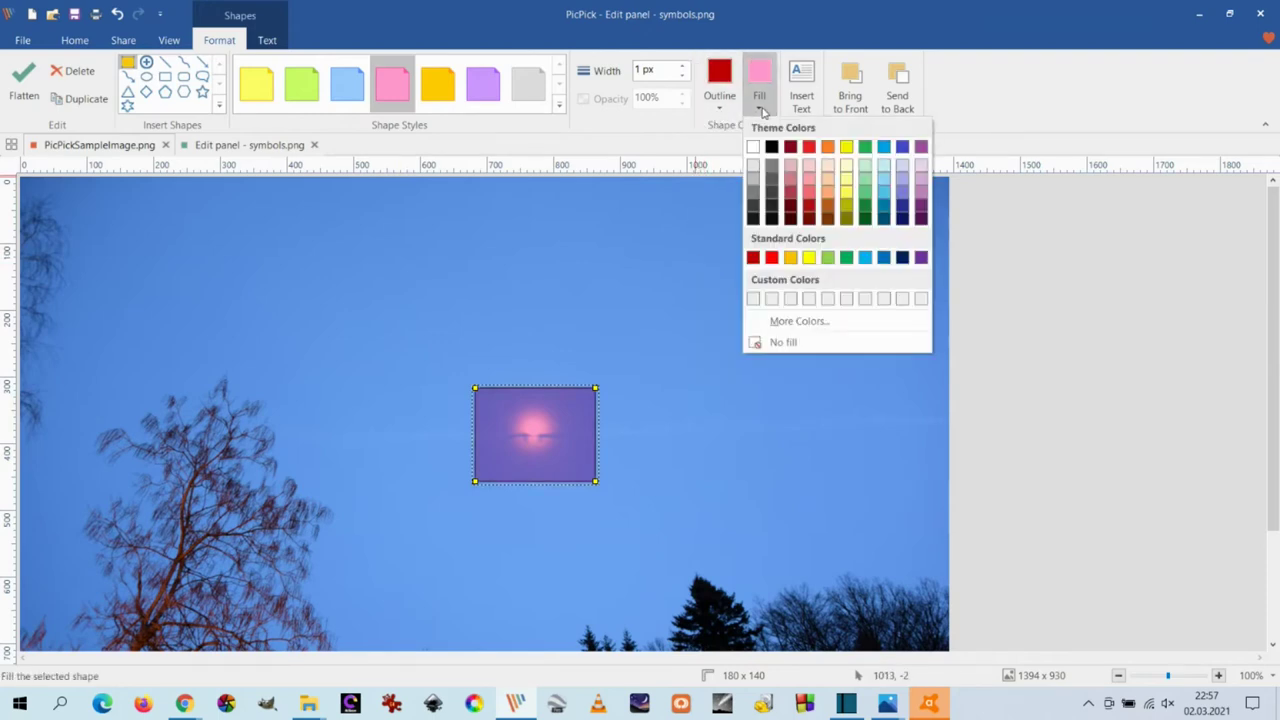
left_click(790, 258)
left_click(760, 104)
left_click(772, 258)
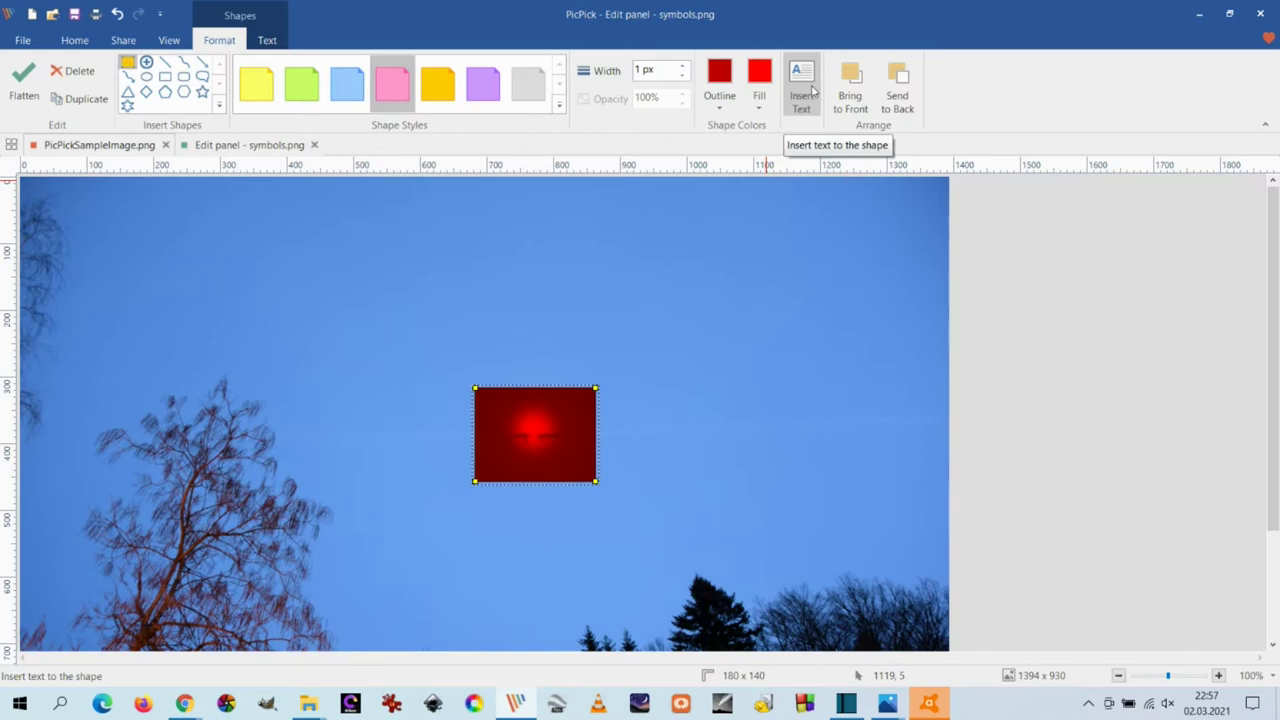
Insert the text "Moon" into the highlight rectangle, colored green at size 26, and flatten the shape.
left_click(812, 91)
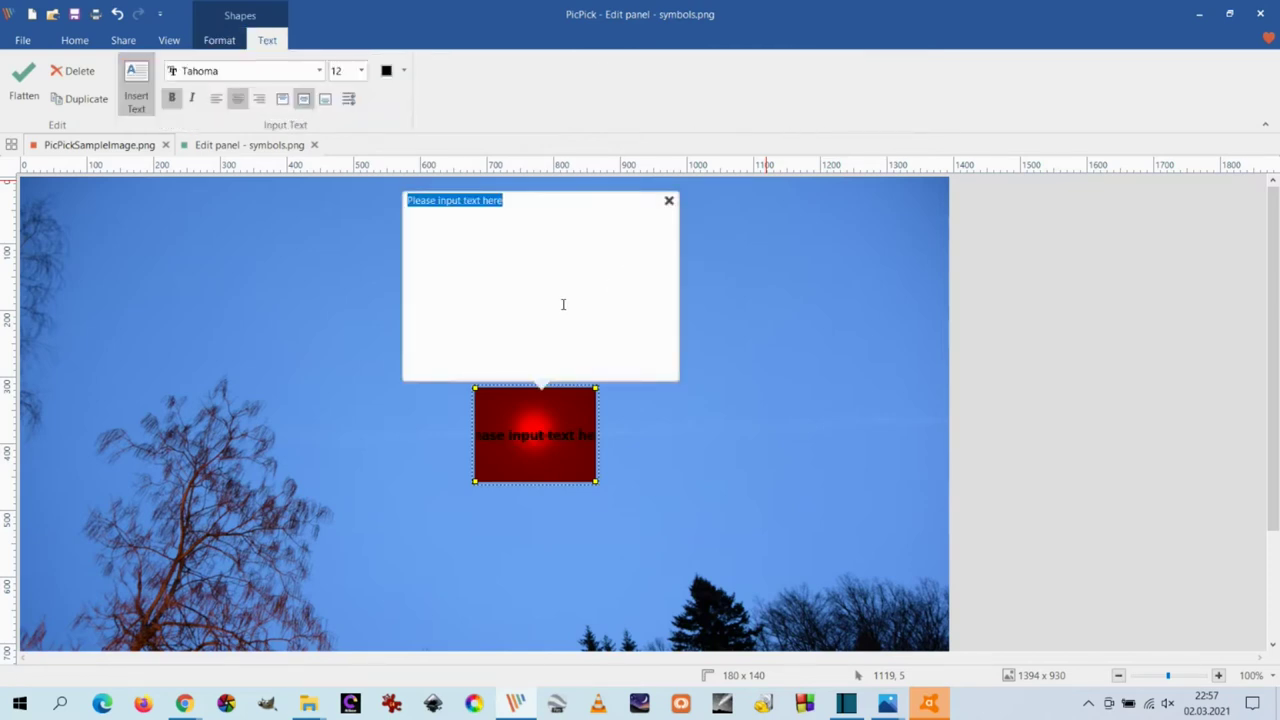
type("Moon")
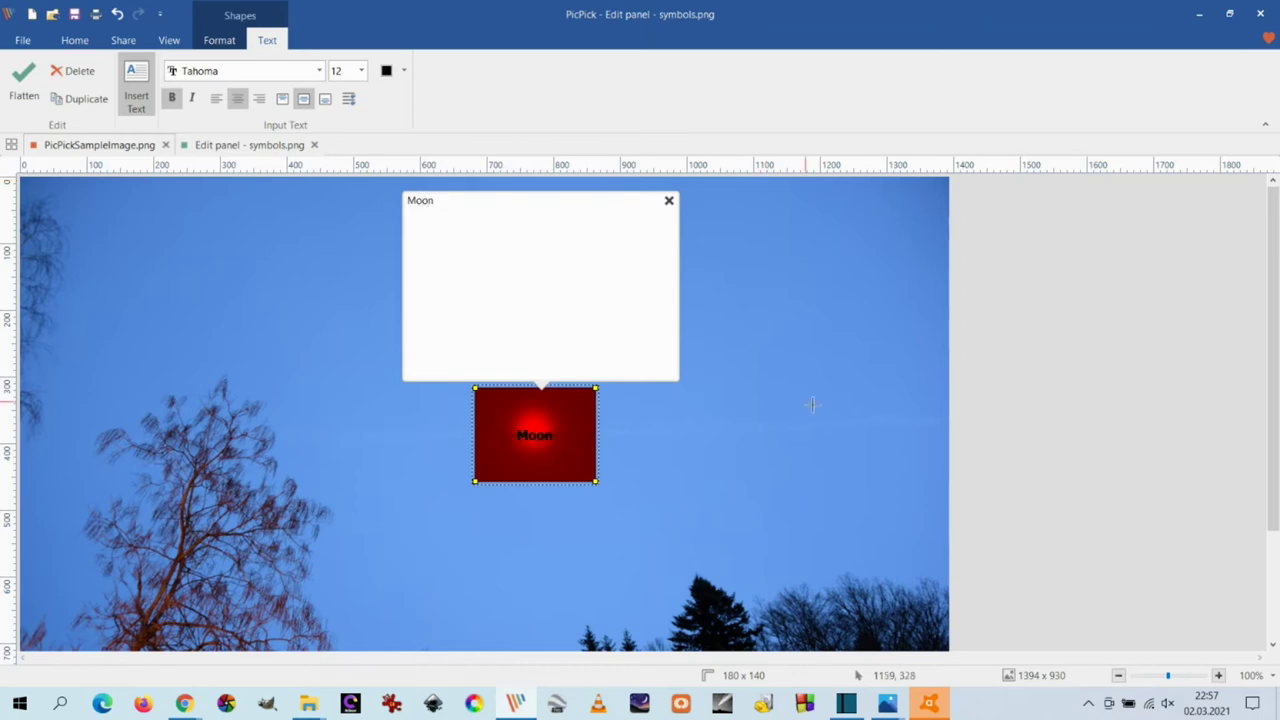
left_click(403, 71)
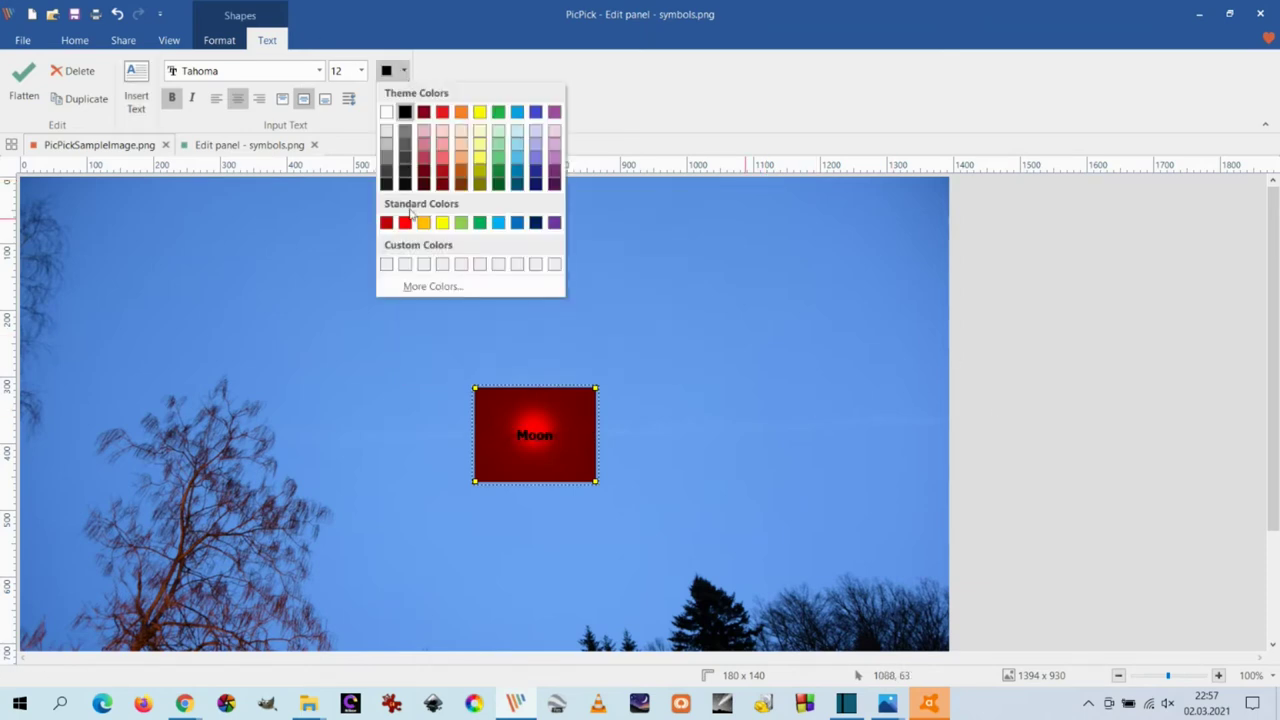
left_click(481, 222)
left_click(361, 71)
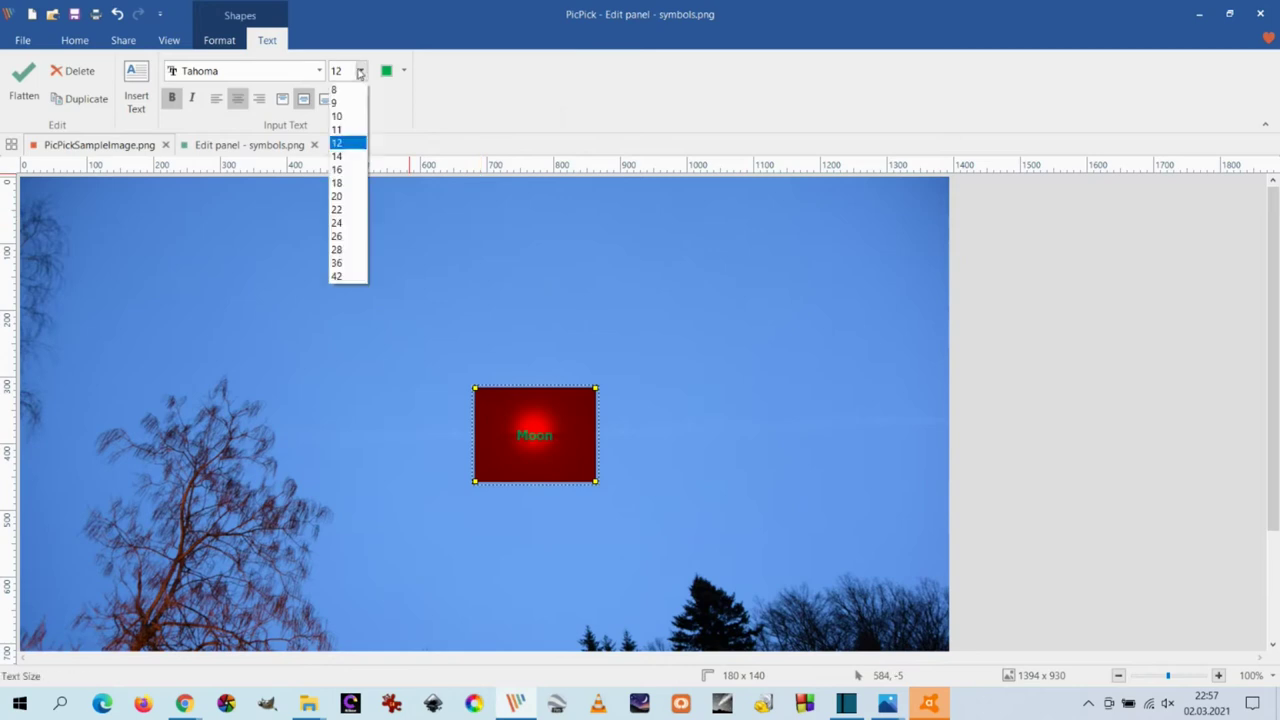
left_click(345, 228)
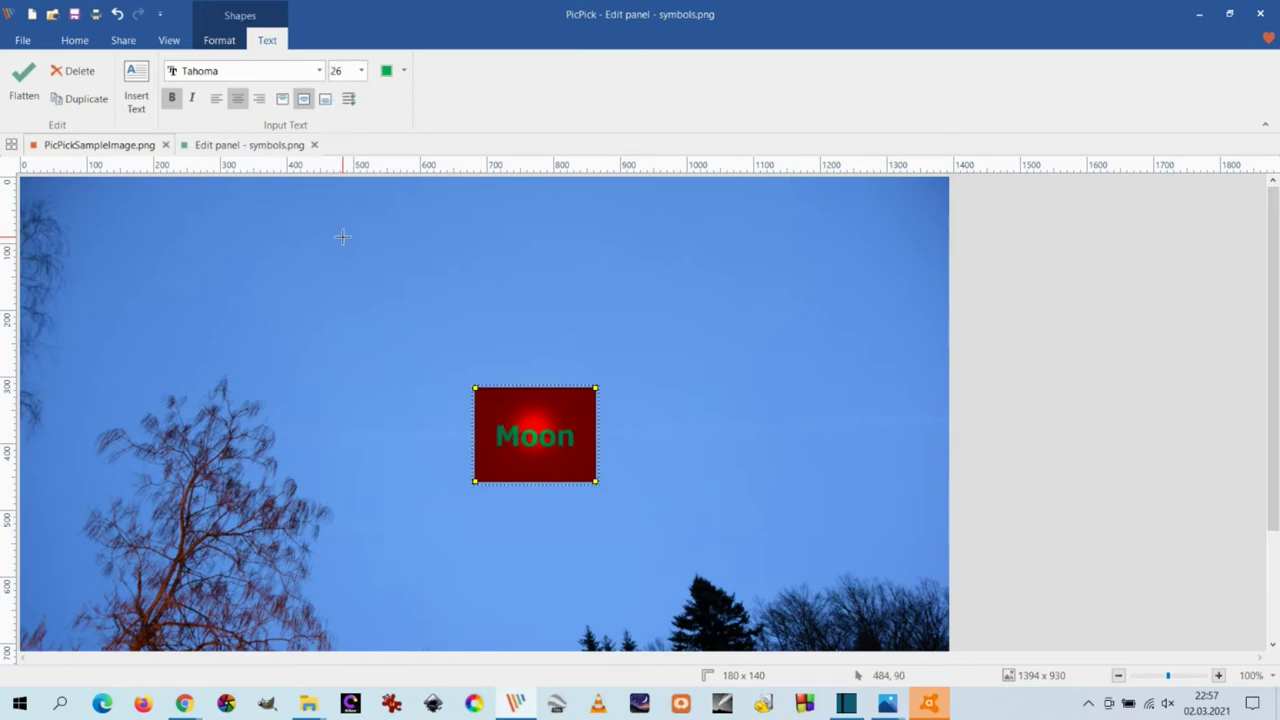
left_click(560, 323)
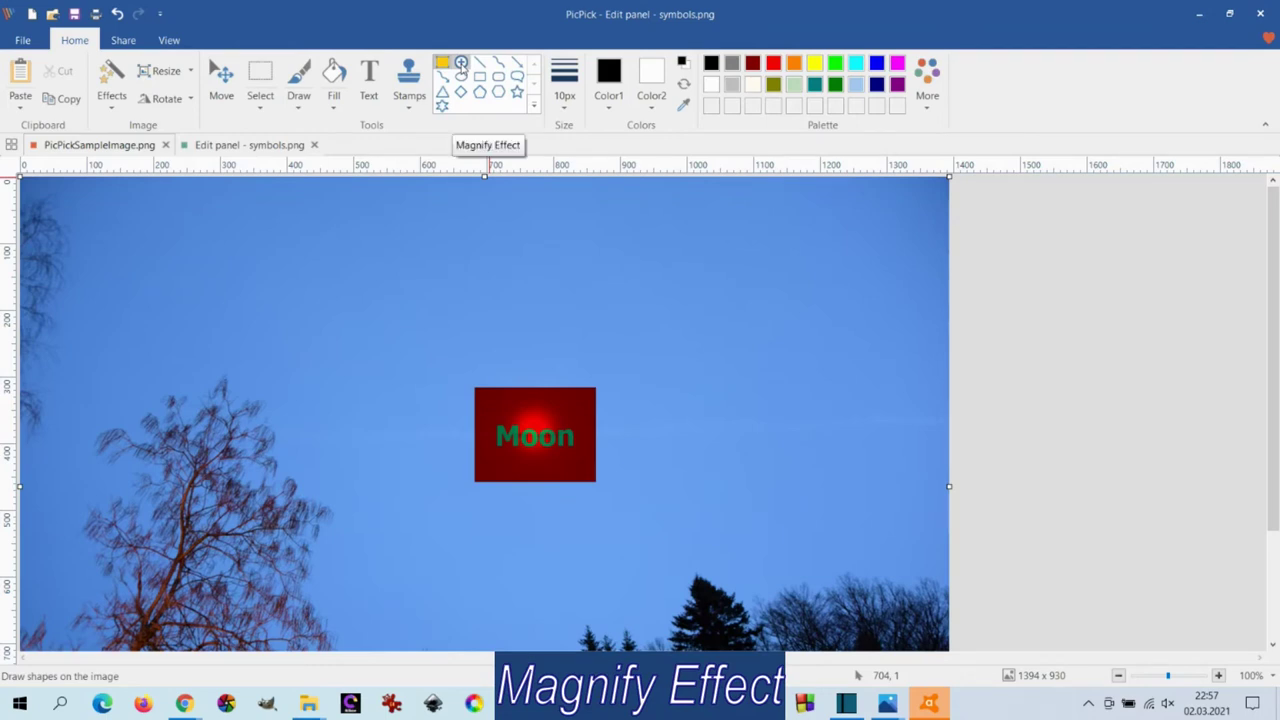
Add a magnify effect about 363 × 271 px over the tree's crown and move it into the sky above the tree.
left_click(461, 63)
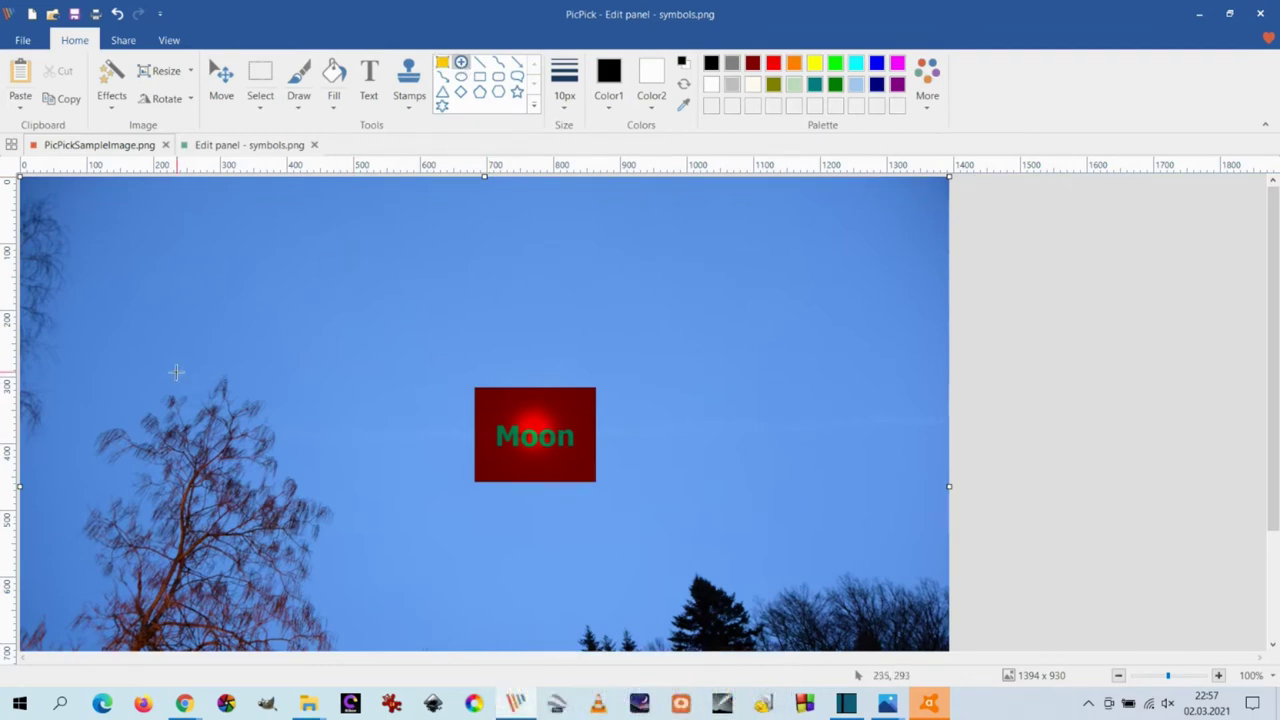
left_click_drag(114, 349, 357, 530)
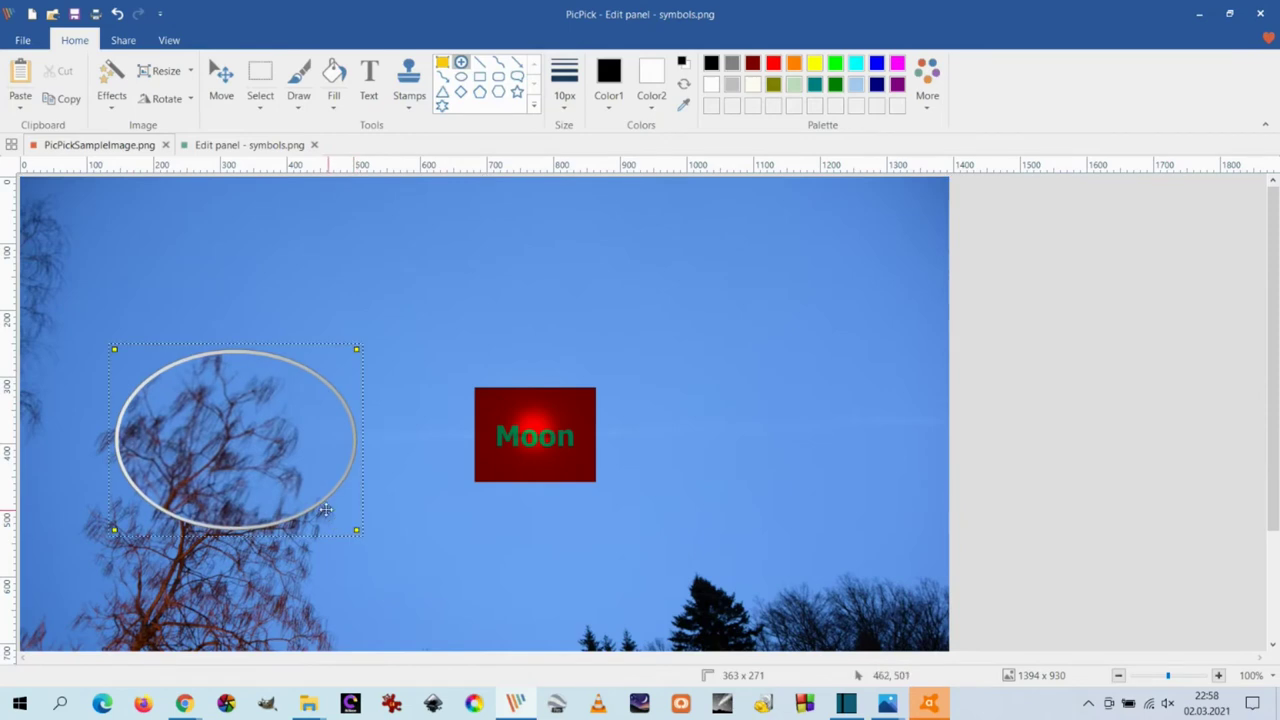
left_click_drag(262, 448, 222, 279)
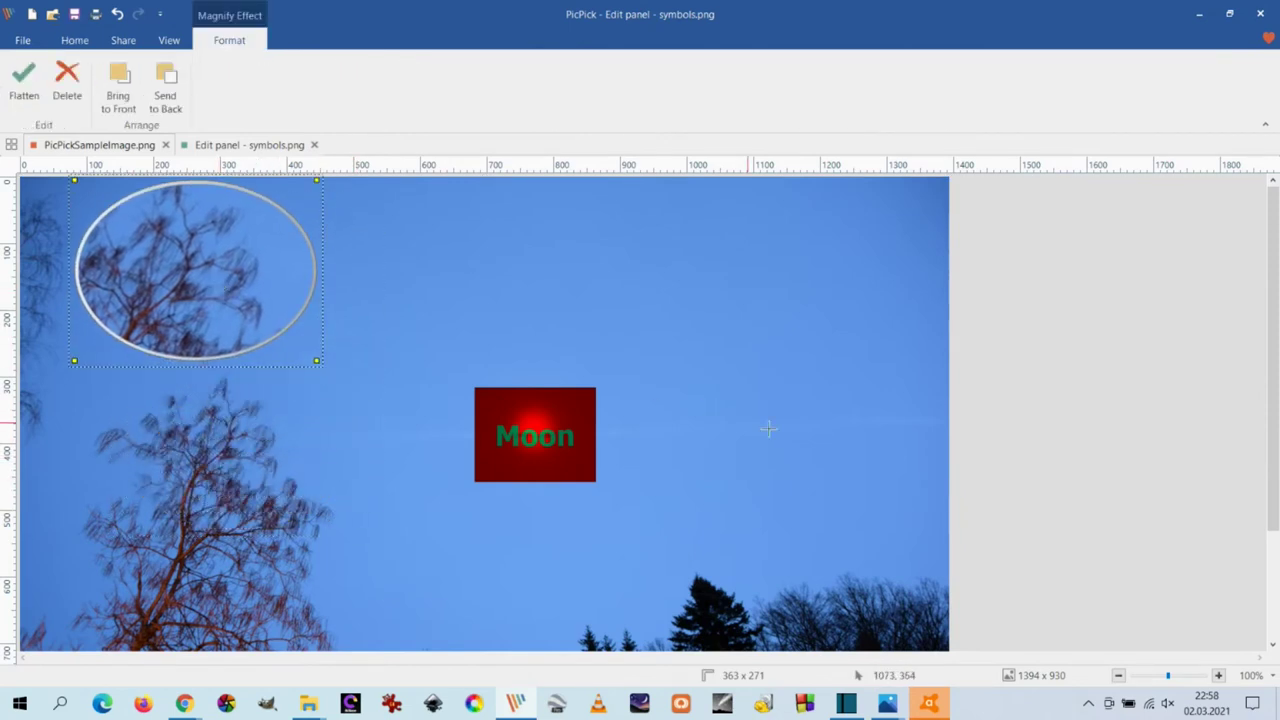
Add a second magnify effect about 279 × 220 px over the moon and move it into the sky at the image's upper right.
left_click_drag(1271, 456, 1268, 521)
left_click(443, 271)
left_click_drag(448, 266, 641, 414)
left_click_drag(537, 371, 807, 273)
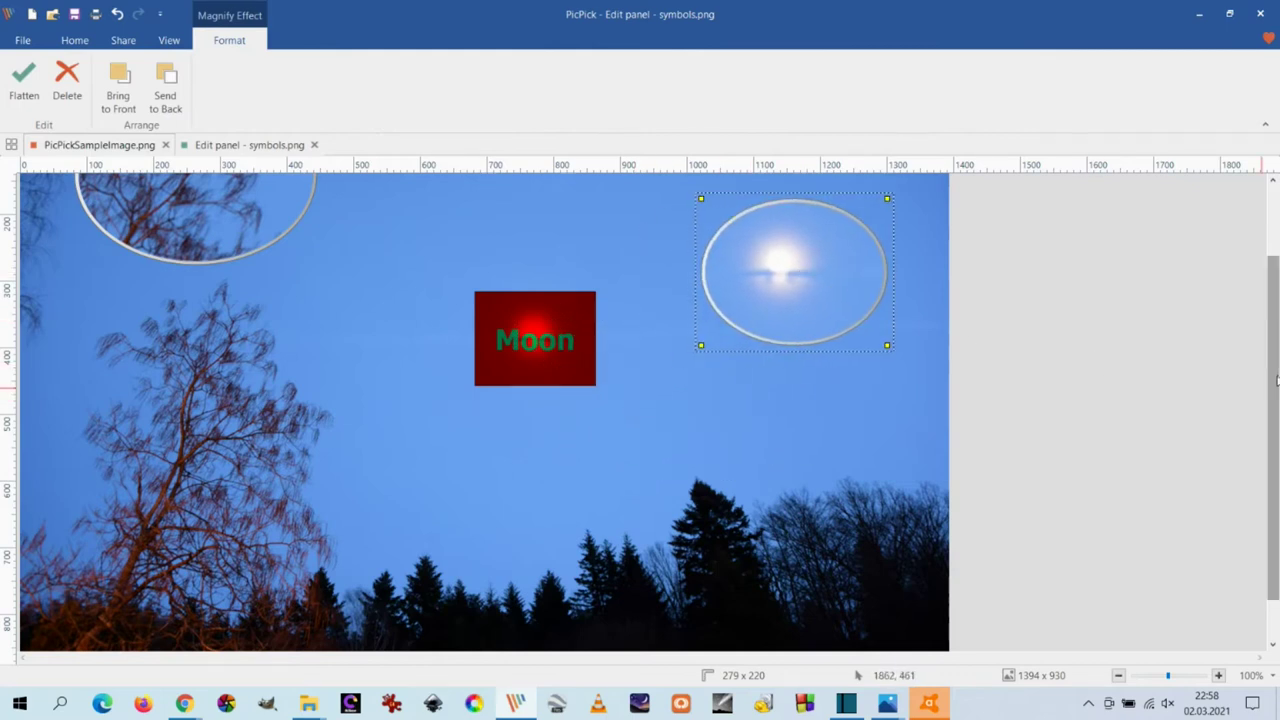
Enlarge the moon magnifier to about 301 × 271 px and move it to overlap the right part of the red rectangle.
left_click_drag(1268, 378, 1264, 282)
left_click_drag(888, 297, 901, 264)
left_click_drag(820, 396, 672, 496)
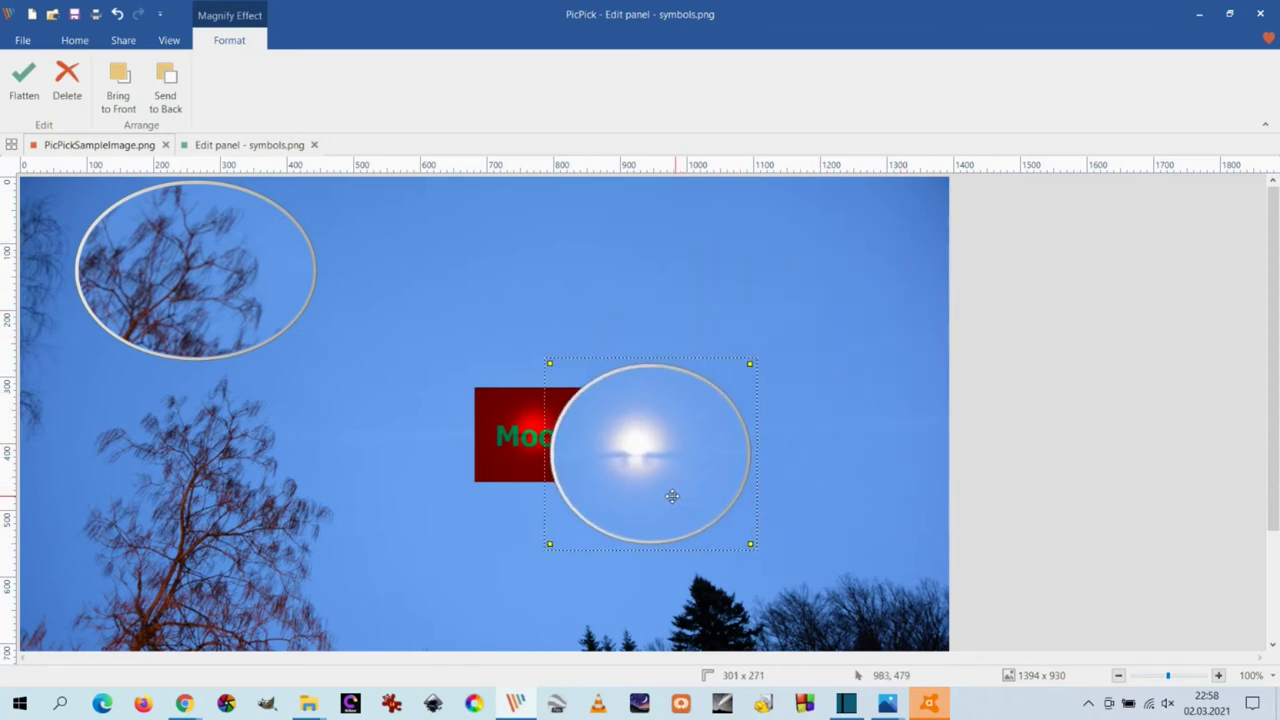
Send the moon magnifier behind the red rectangle and flatten it.
left_click(166, 88)
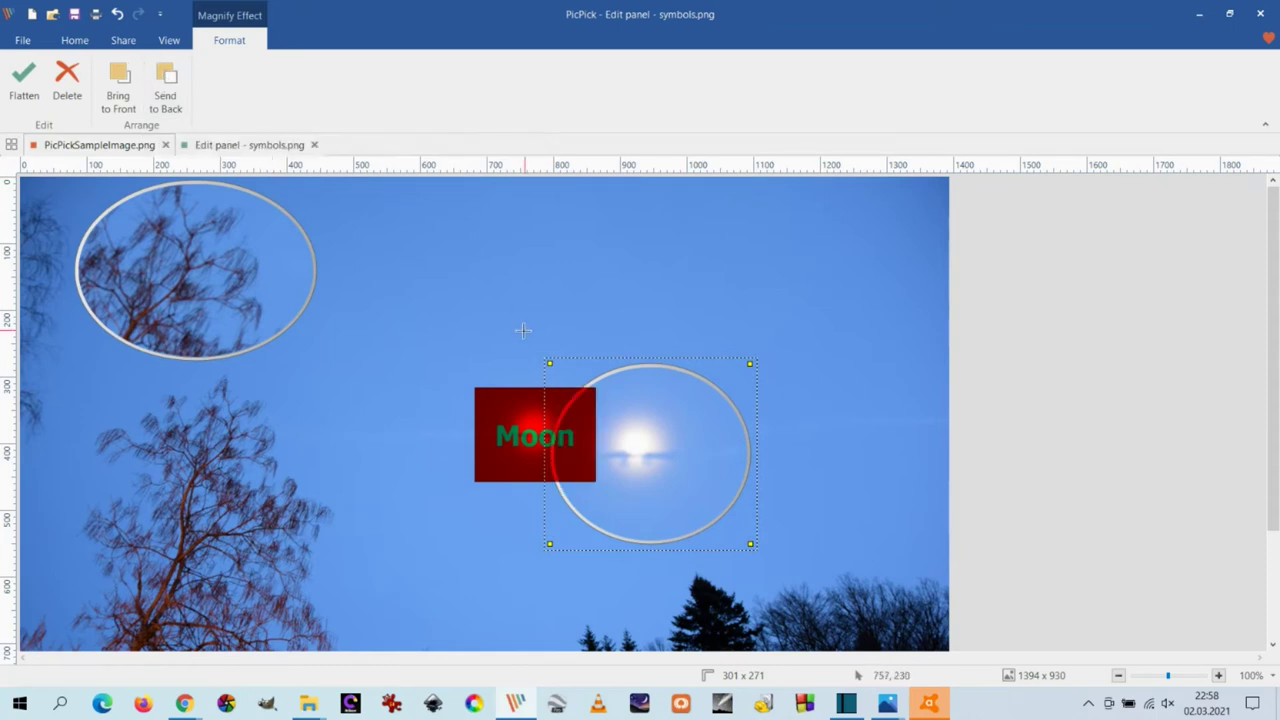
left_click(24, 85)
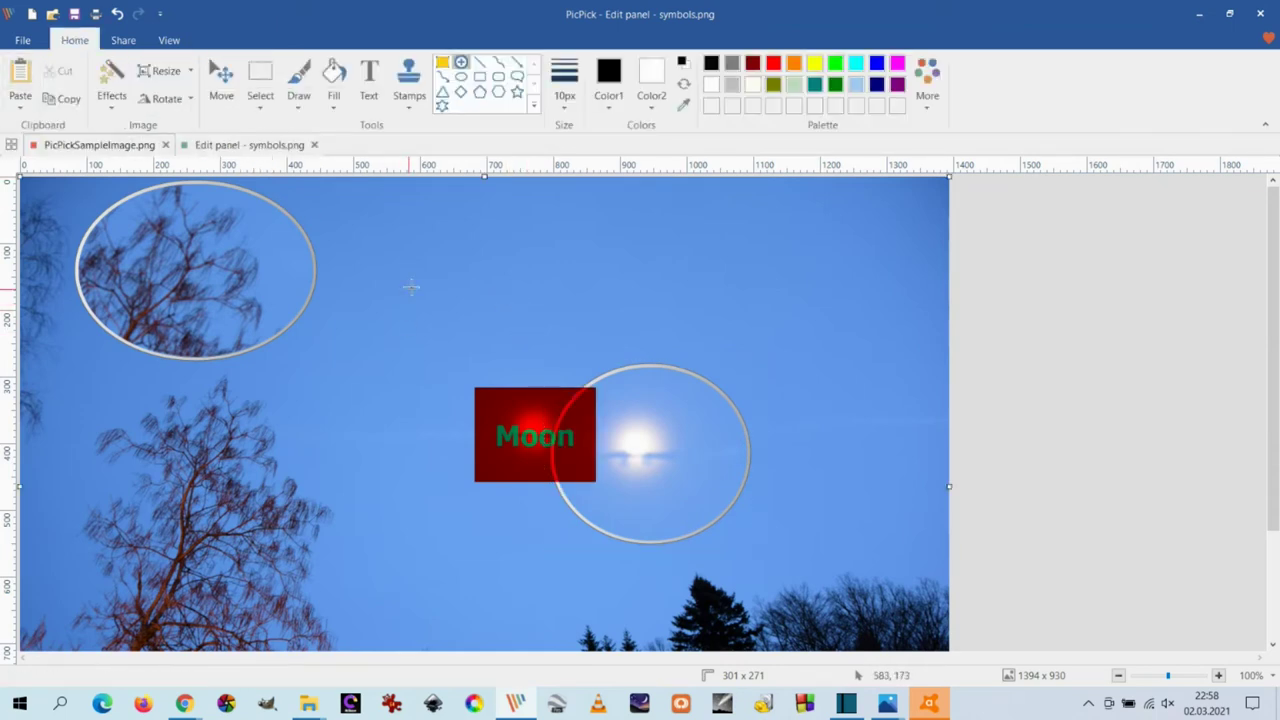
Draw a nearly horizontal black line about 632 px long below the red rectangle and apply the 3 px arrow style with a notched head.
left_click(482, 63)
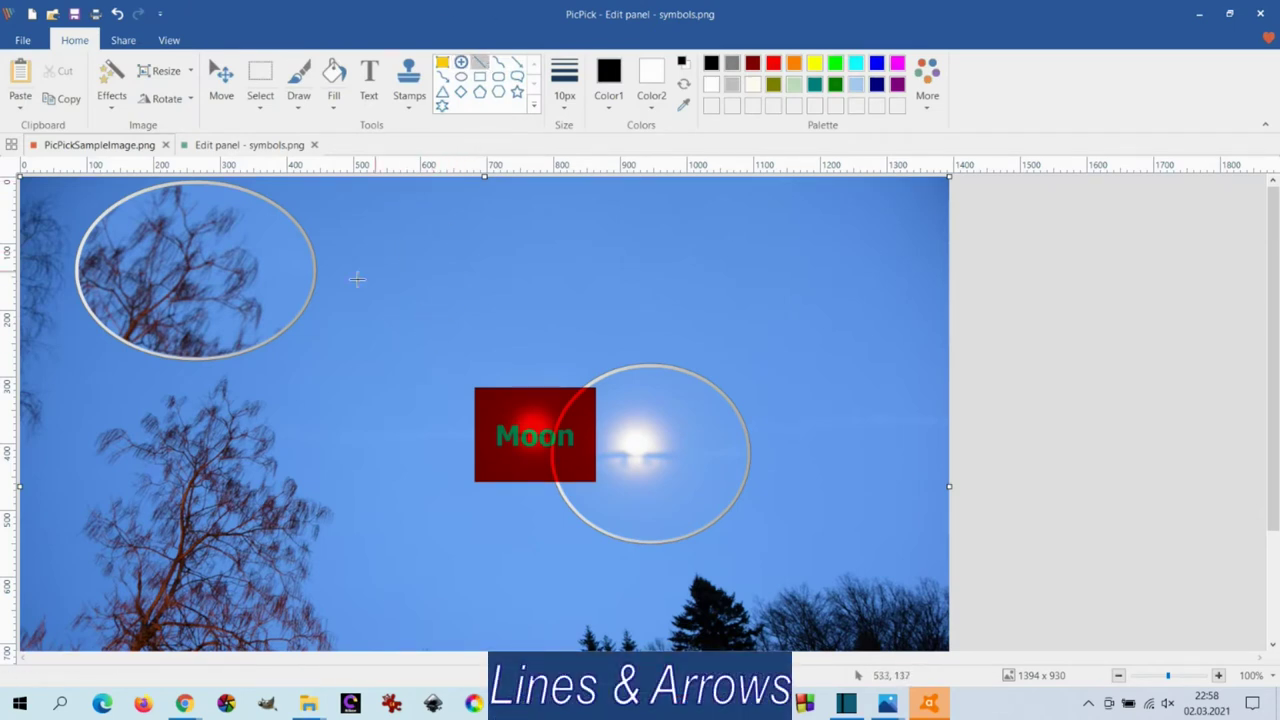
left_click_drag(396, 527, 805, 516)
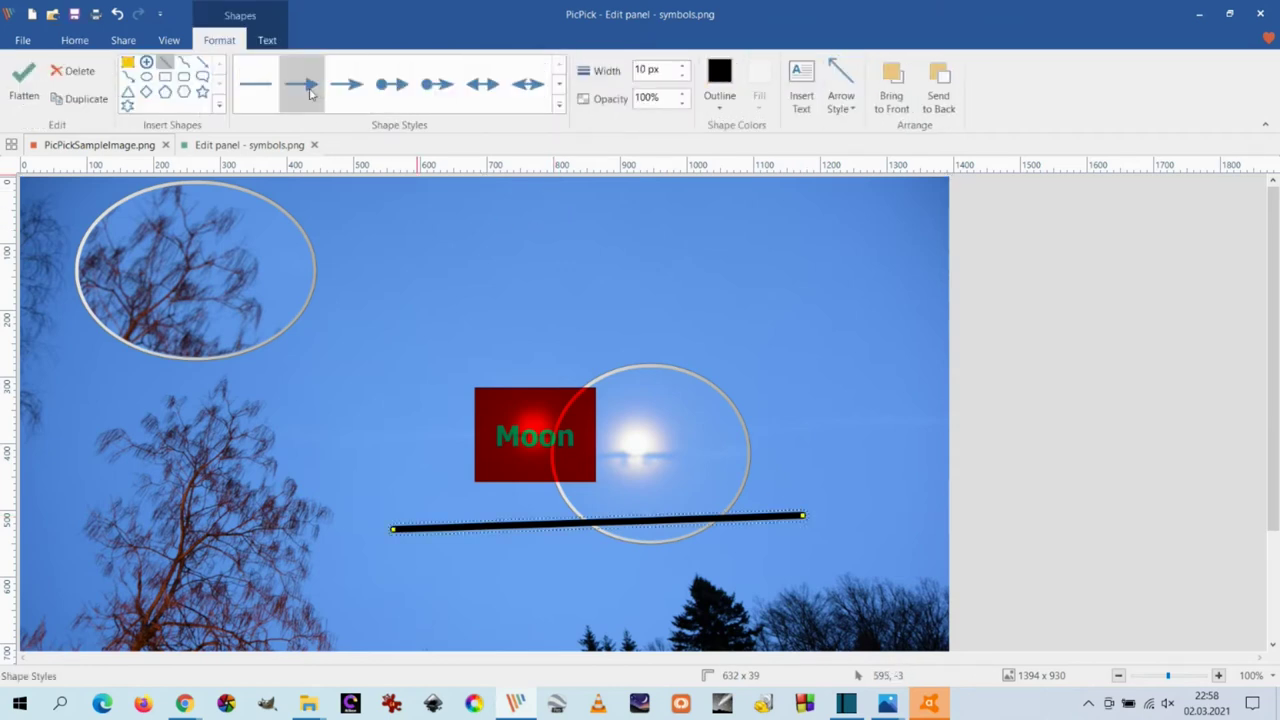
left_click(310, 93)
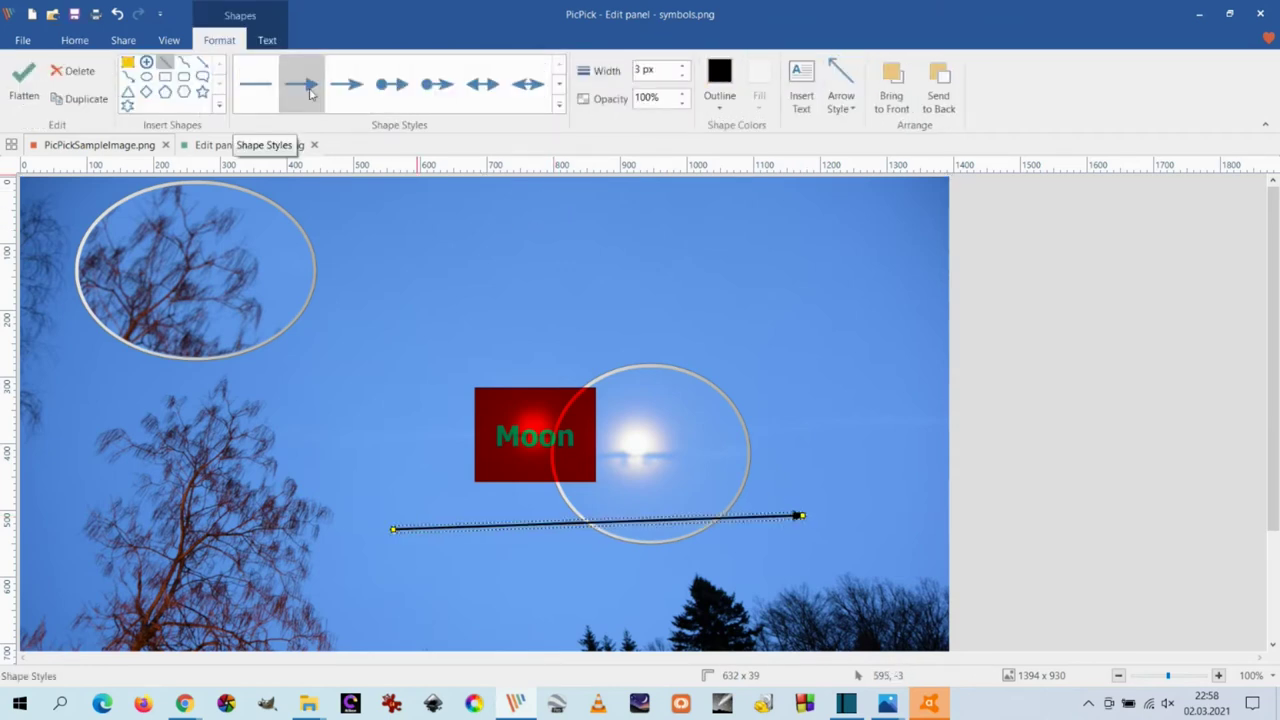
left_click(352, 88)
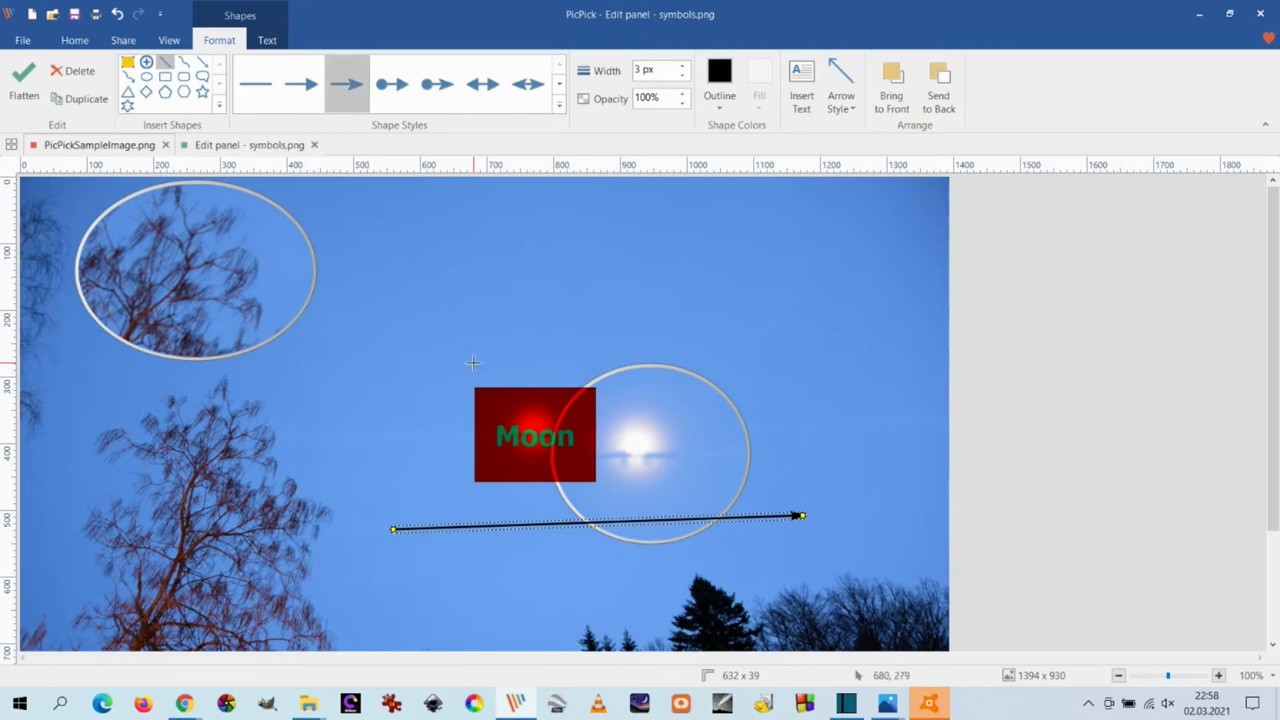
left_click(473, 362)
Draw a black curved line about 513 px wide above the red rectangle and bend it downward into an arc.
left_click(500, 66)
left_click_drag(390, 276, 725, 295)
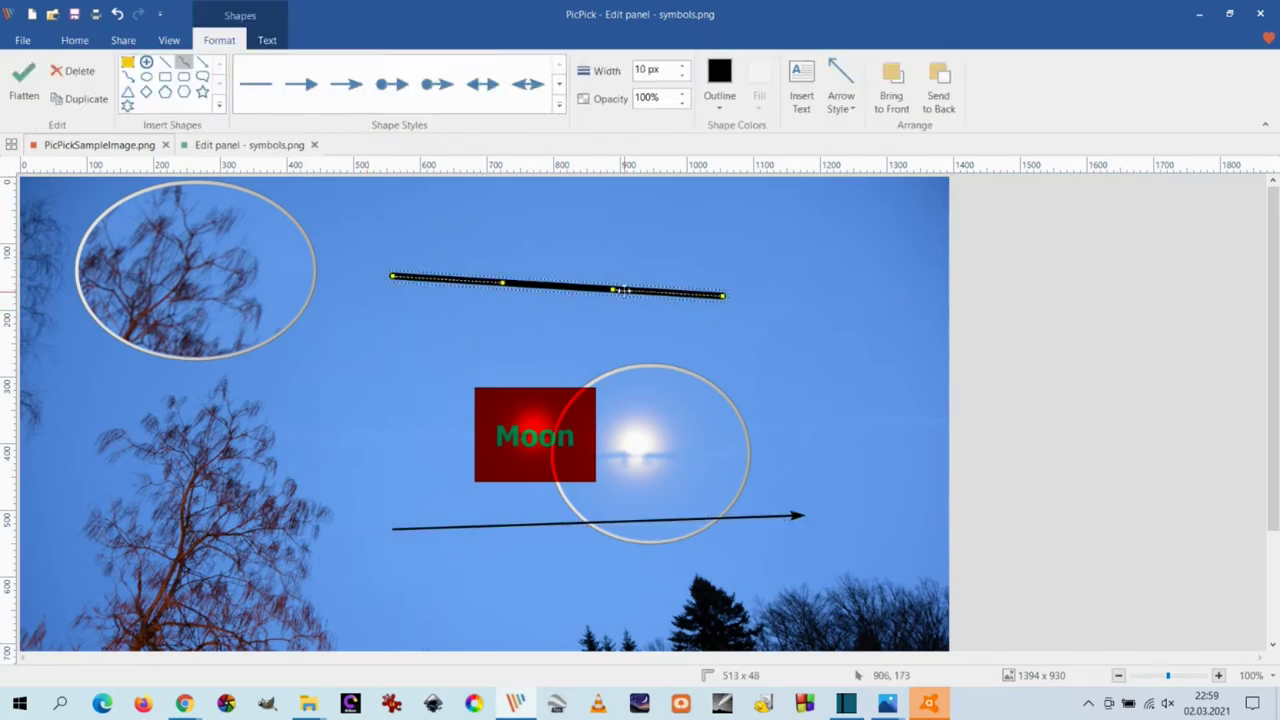
left_click_drag(613, 292, 655, 379)
left_click_drag(503, 285, 463, 352)
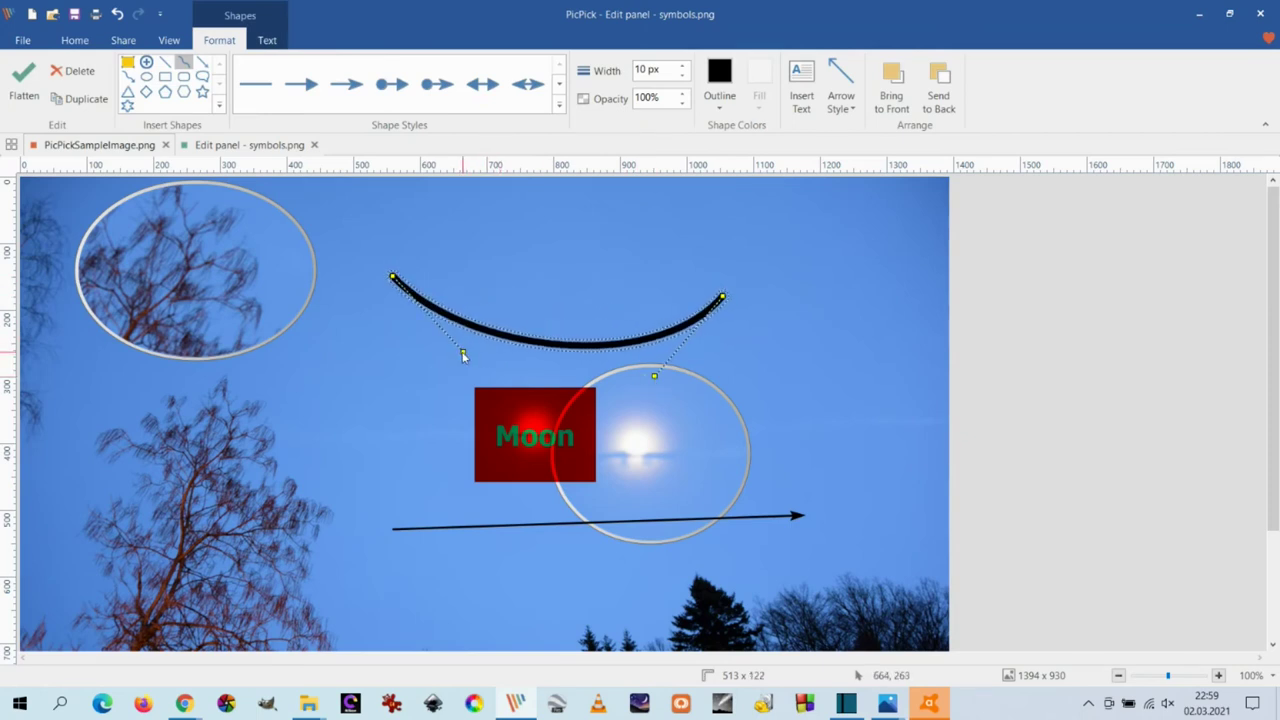
Try the 3 px arrow styles on the curve and apply the double-headed notched one.
left_click(299, 87)
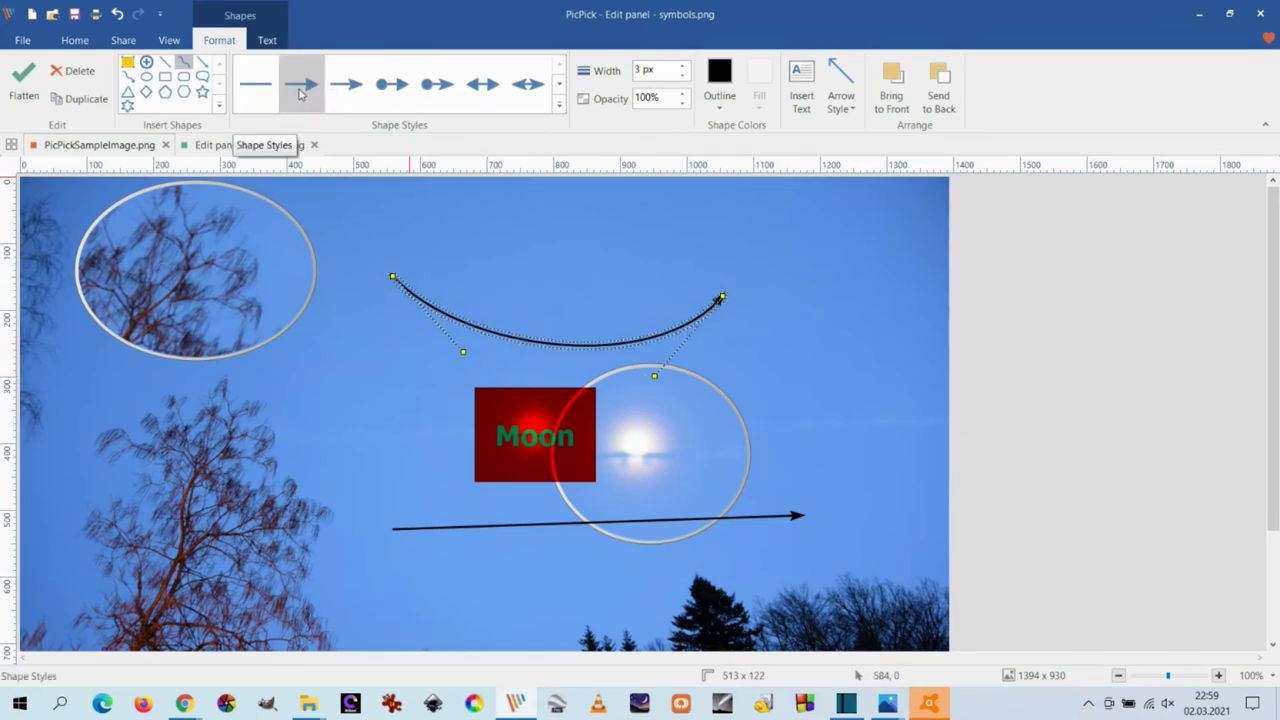
left_click(392, 88)
left_click(437, 88)
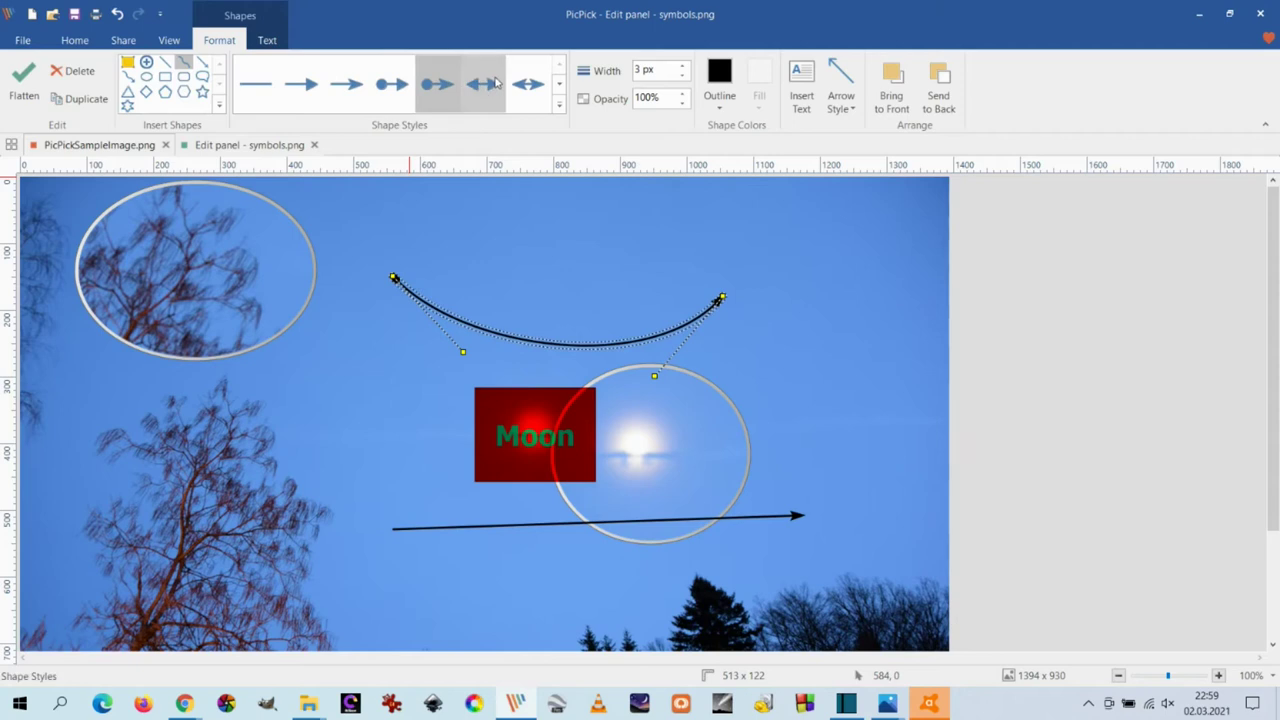
left_click(482, 88)
left_click(526, 90)
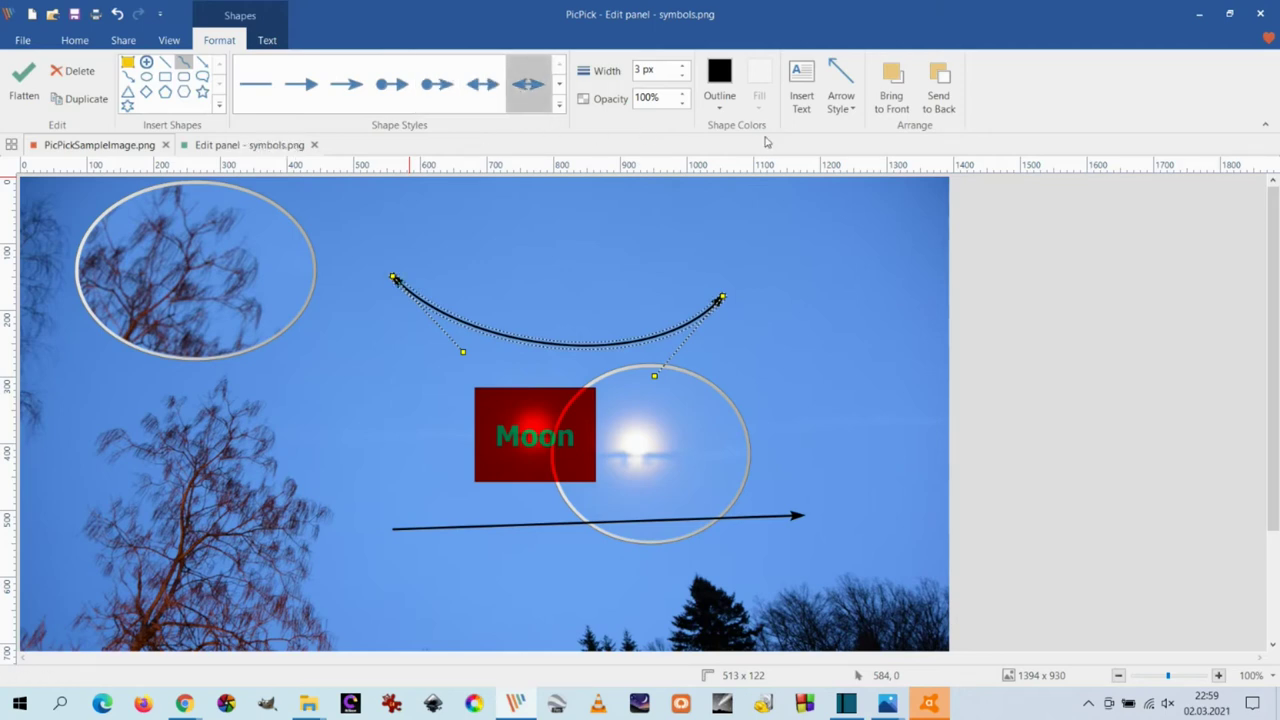
Set the curve's begin type to Diamond and its end type to Arrow 1.
left_click(841, 100)
left_click(838, 207)
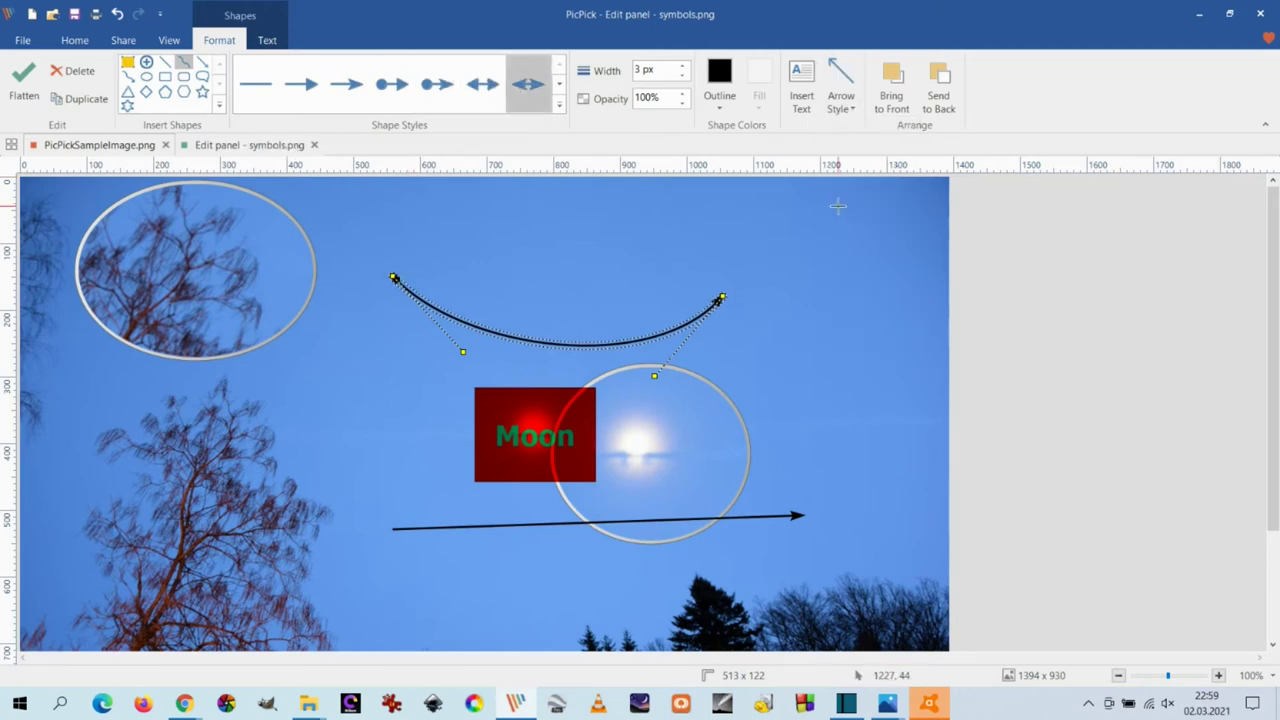
left_click(841, 100)
left_click(838, 222)
left_click(840, 104)
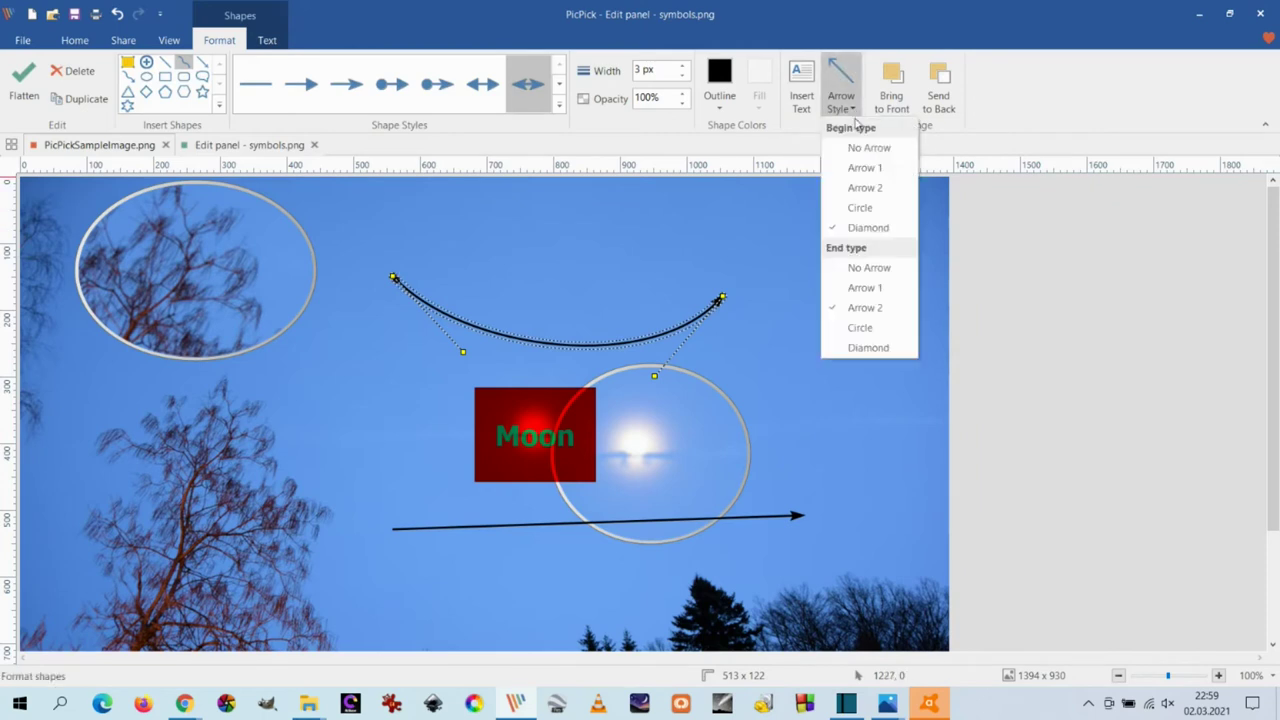
left_click(864, 288)
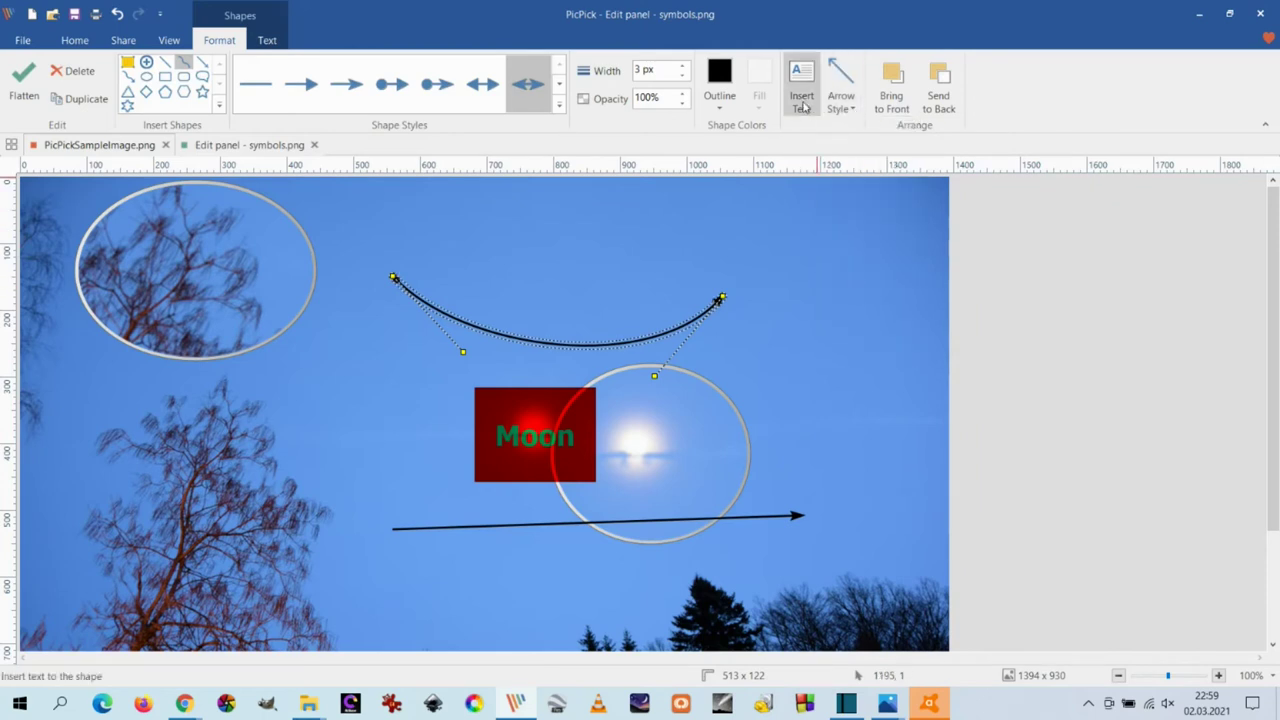
Move the curved arrow down to overlap the red rectangle's upper edge and set its outline color to yellow.
left_click(719, 100)
key("Escape")
left_click_drag(672, 334, 726, 387)
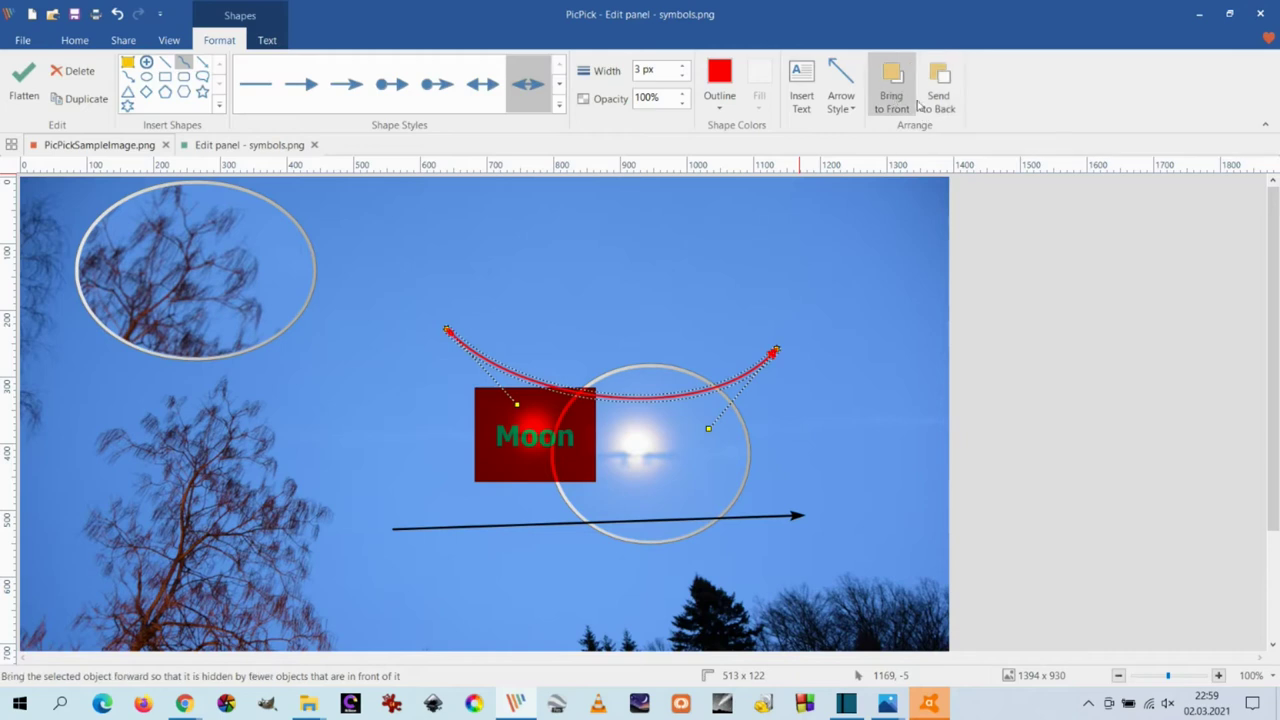
left_click(717, 105)
left_click(761, 257)
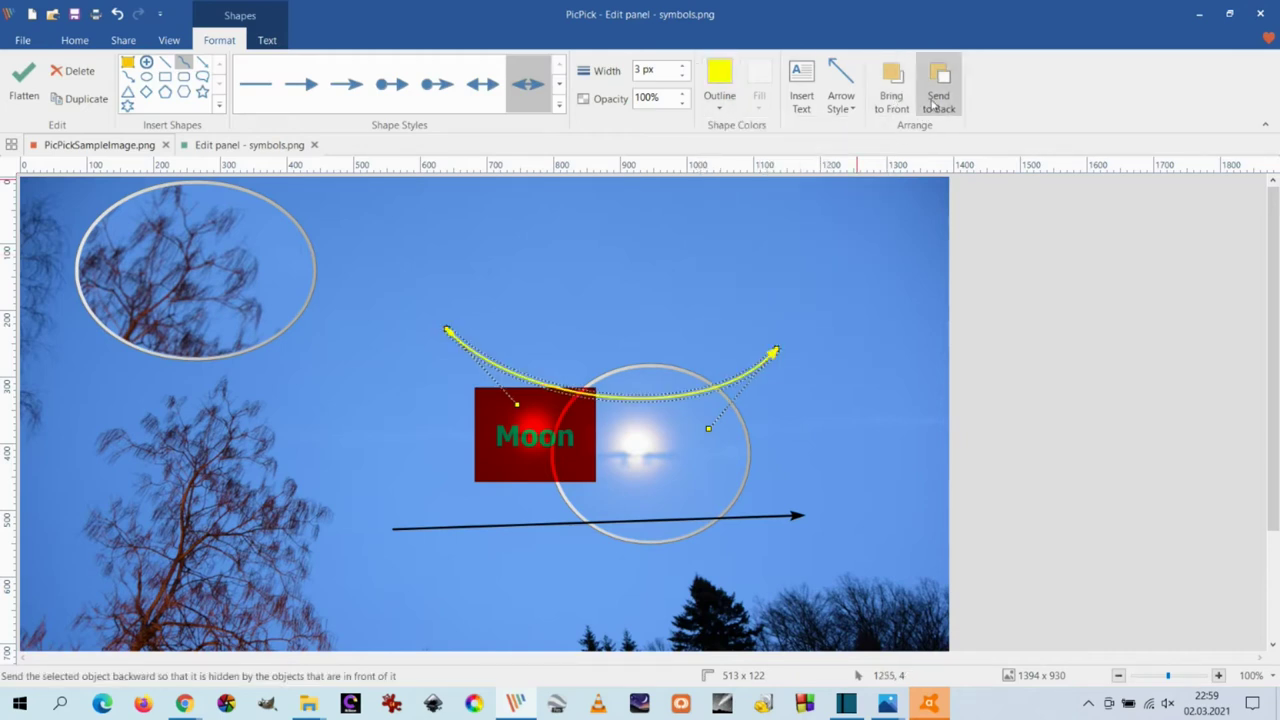
Add the text "This is an arrow" along the yellow curved arrow and flatten it.
left_click(801, 92)
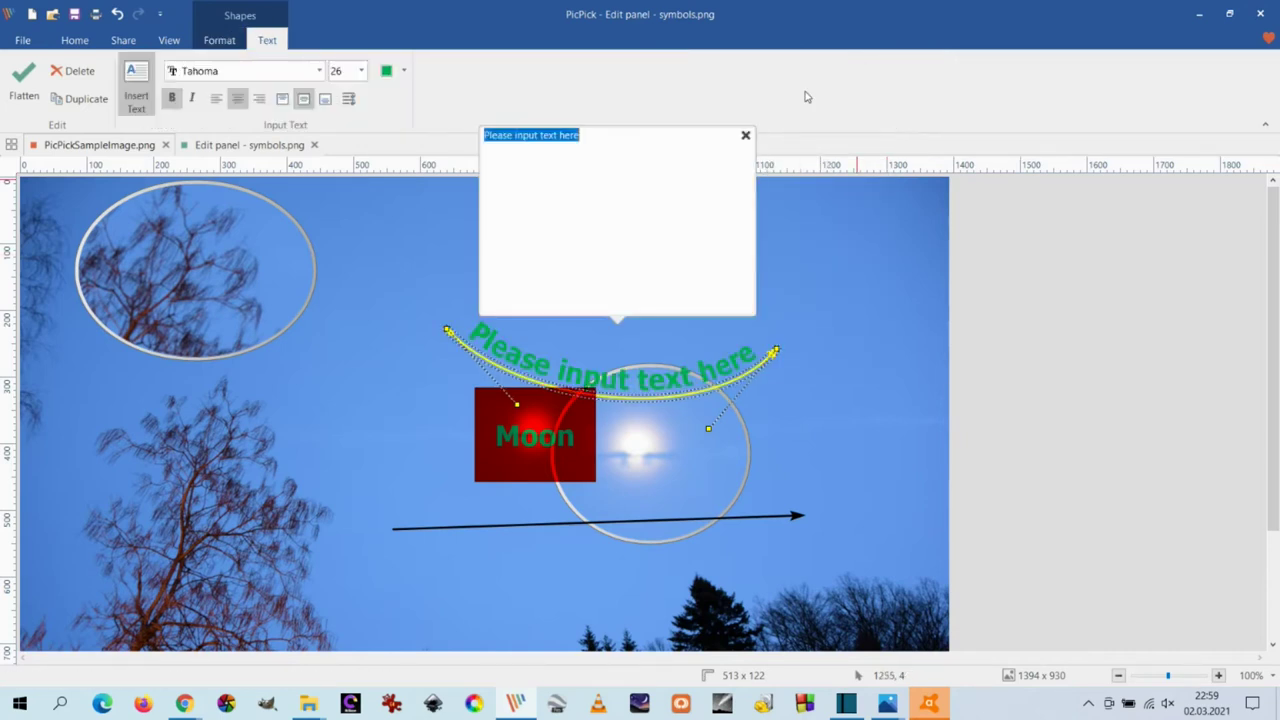
type("This is an arrow")
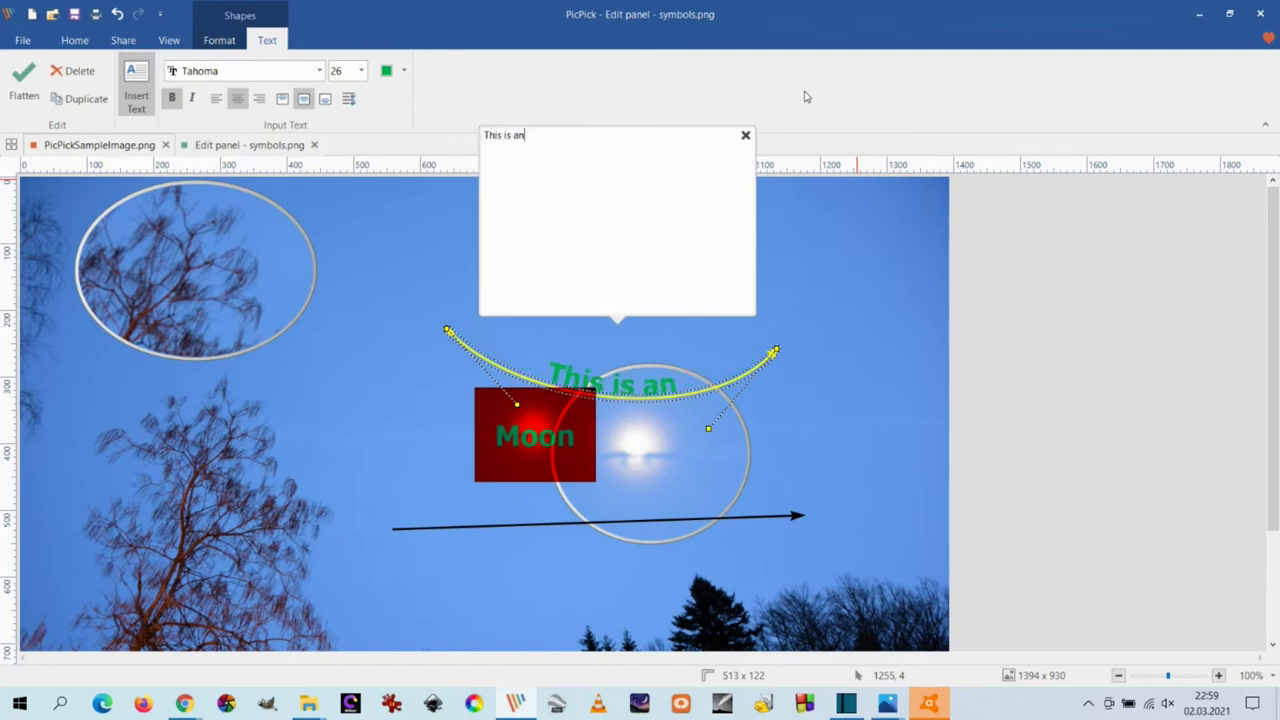
left_click(745, 135)
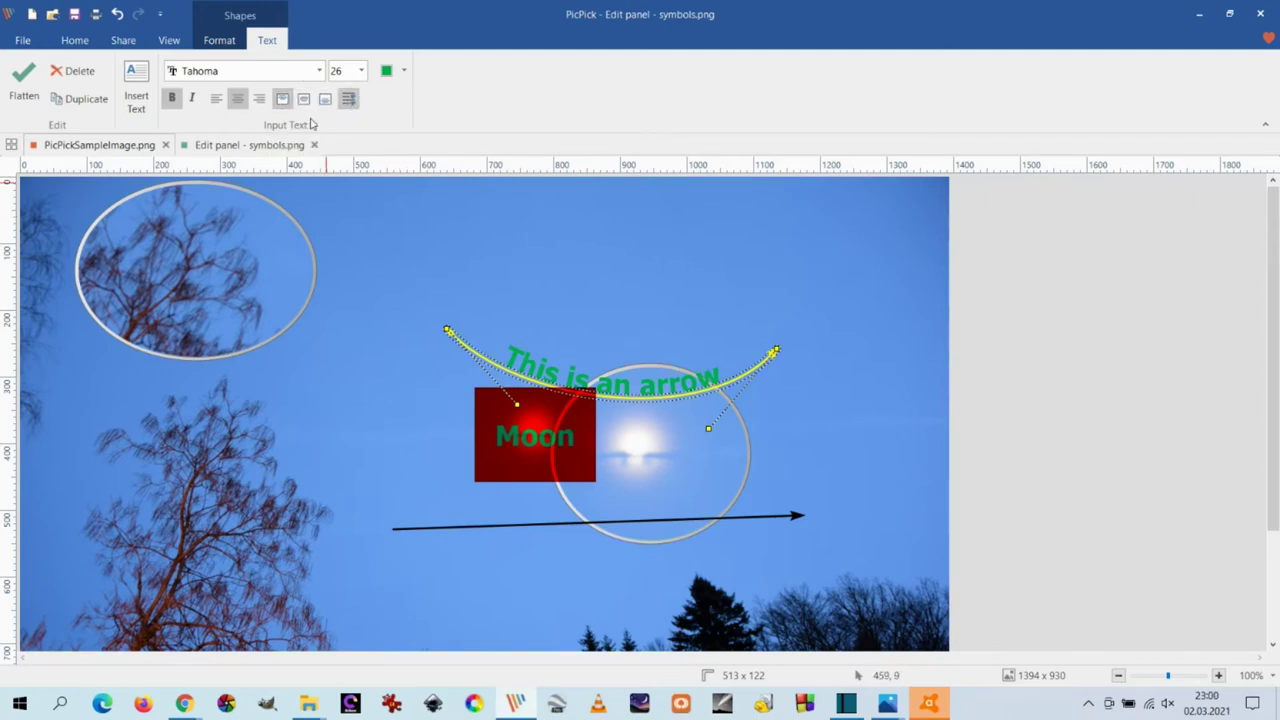
left_click(466, 231)
Draw a diagonal black arrow about 183 × 334 px right of the tree and apply the double-headed notched style.
left_click(517, 70)
left_click_drag(293, 460, 403, 248)
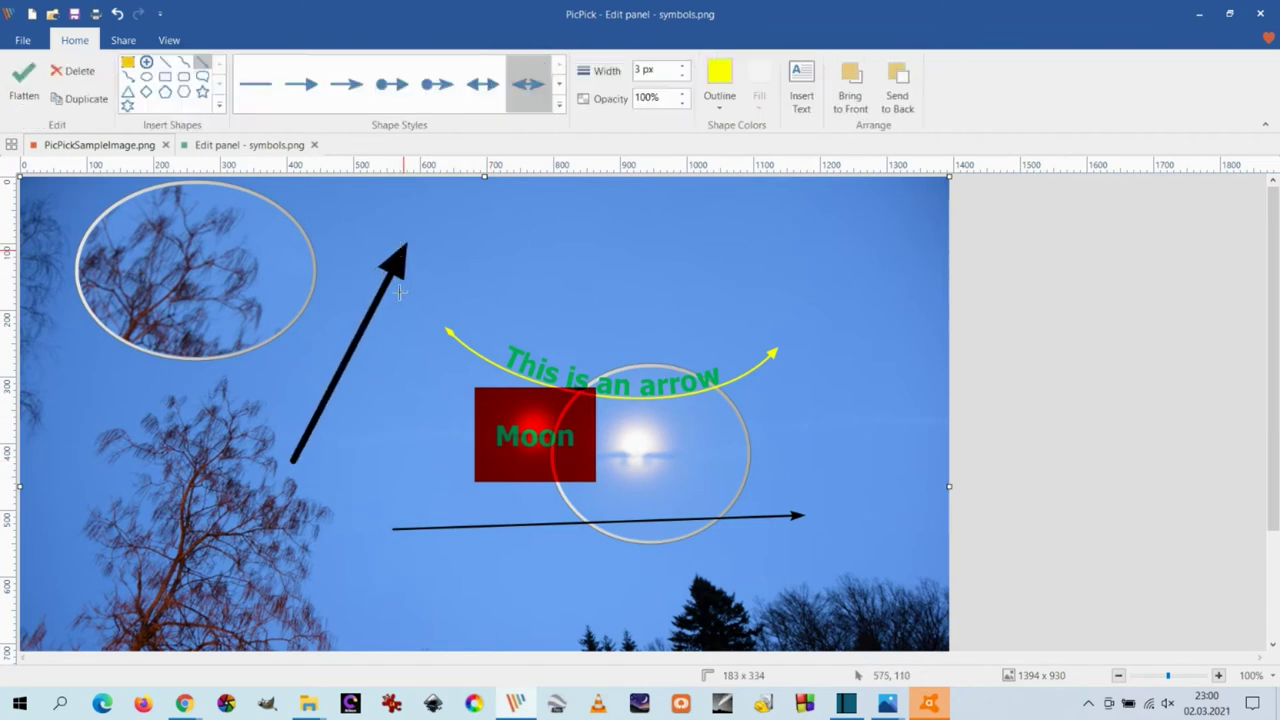
left_click(532, 90)
Set the diagonal double-headed arrow's width to 10 px and flatten it.
left_click(681, 66)
left_click(681, 66)
left_click(681, 66)
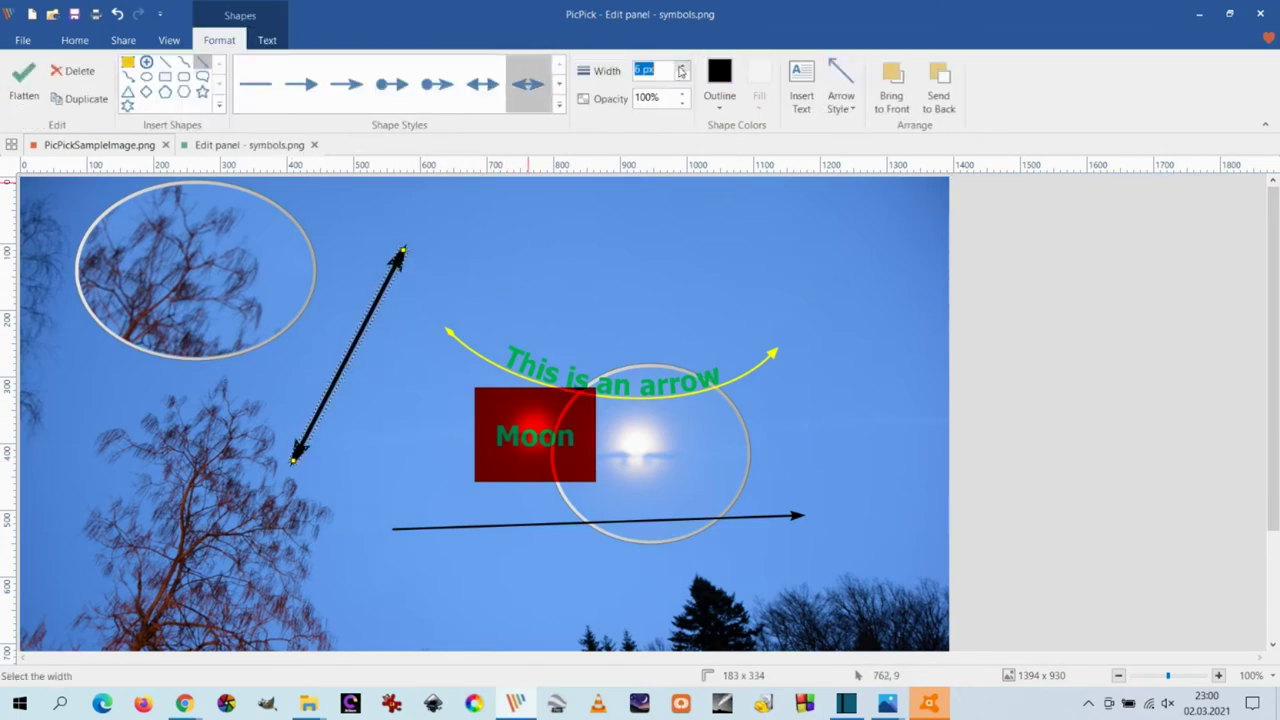
left_click(681, 66)
left_click(681, 66)
left_click(681, 66)
left_click(681, 66)
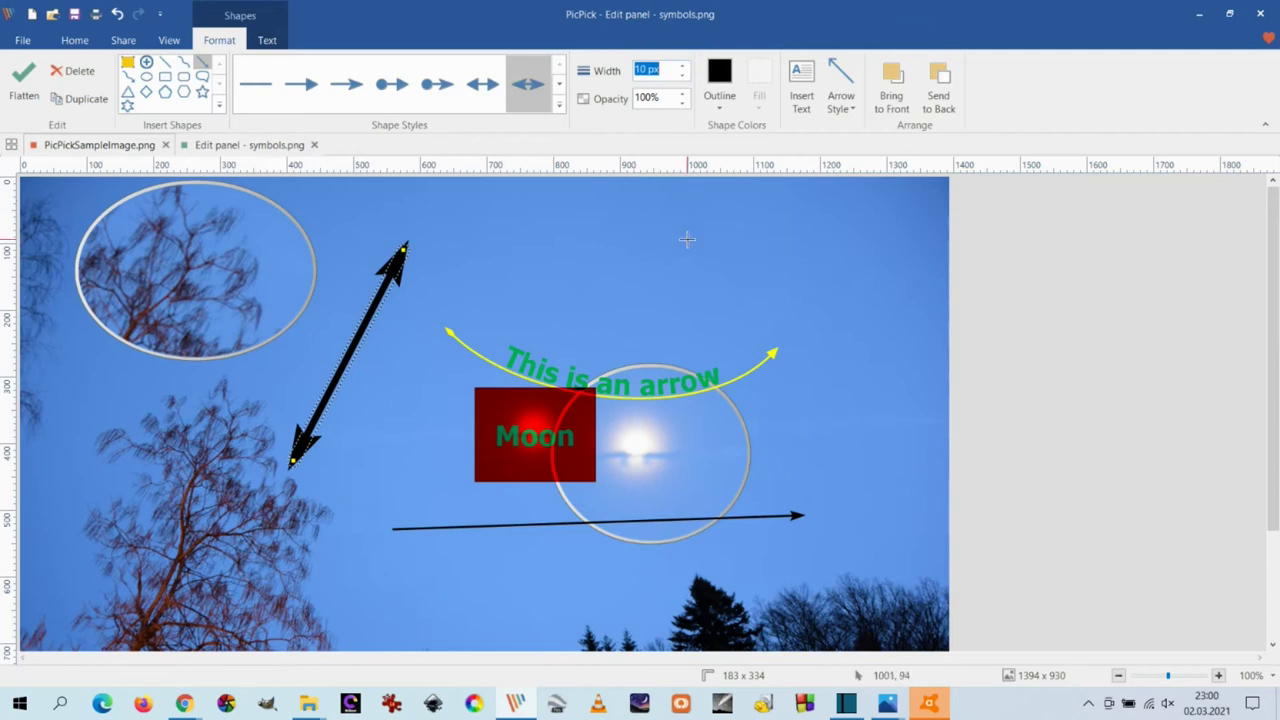
left_click(647, 237)
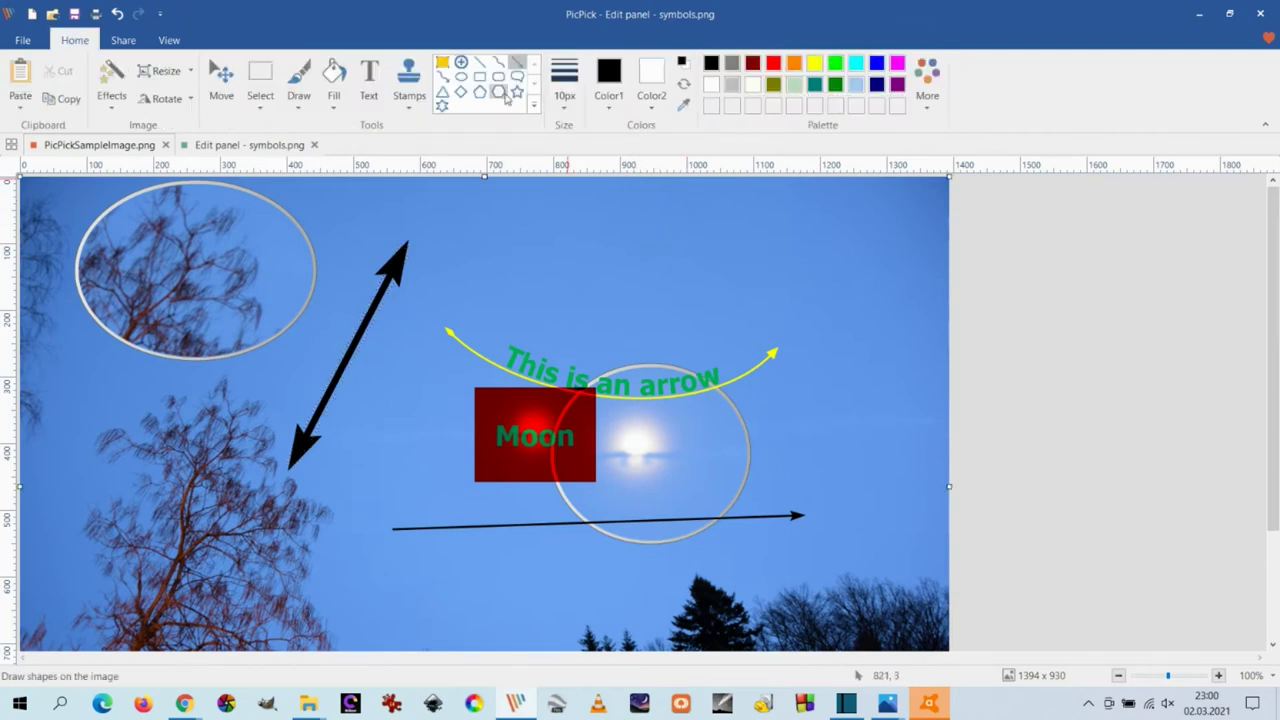
Draw a curved black arrow about 529 × 249 px above the yellow arrow and bend it into a downward hook.
left_click(443, 77)
left_click_drag(485, 225, 800, 357)
left_click_drag(776, 265, 838, 255)
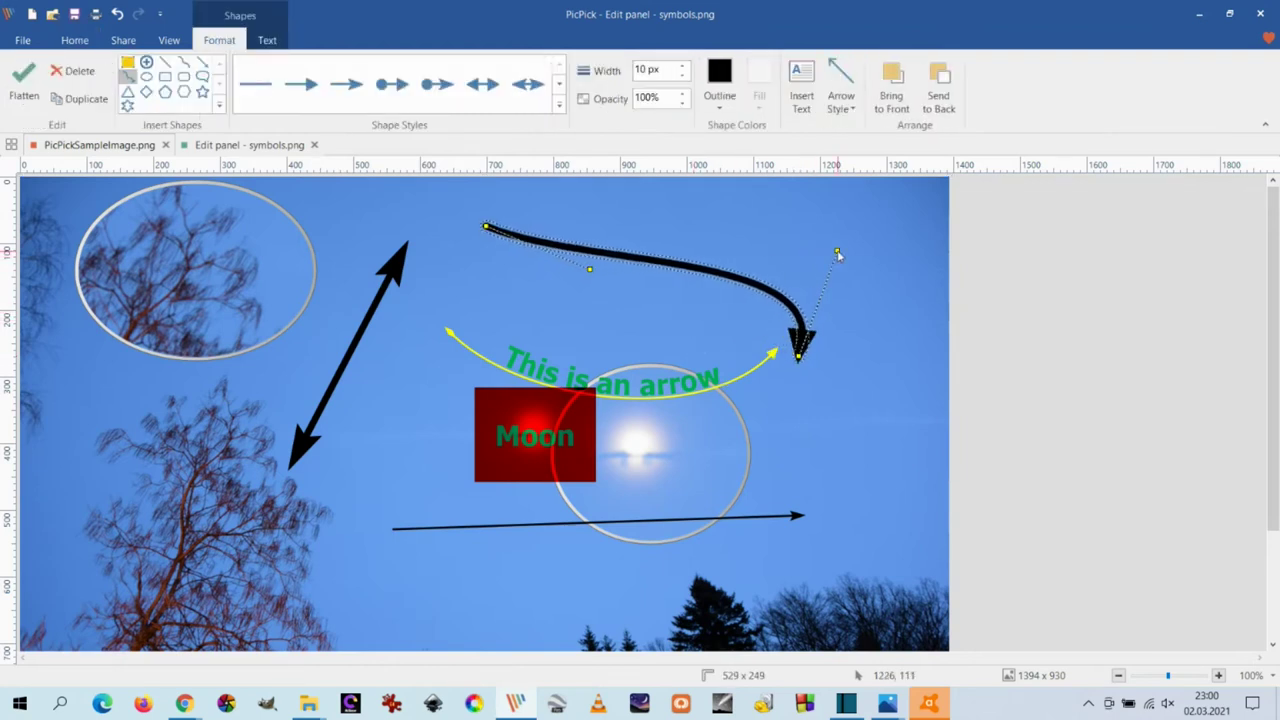
left_click(592, 276)
Apply the 3 px arrow style with a circle at its start to the hooked arrow and flatten it.
left_click(566, 104)
left_click(570, 176)
left_click(535, 240)
left_click(400, 86)
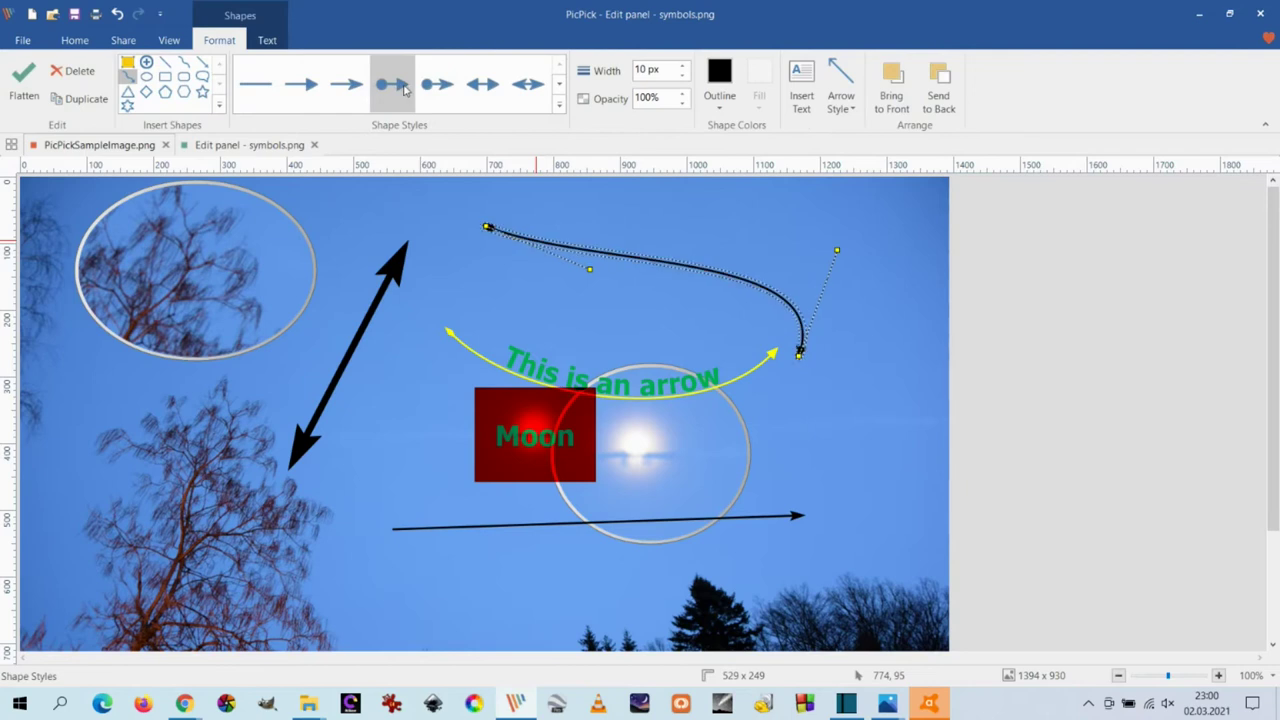
left_click(557, 297)
Draw an unfilled black ellipse over the treetop, send it behind the tree magnifier, and flatten it.
left_click(460, 79)
left_click_drag(62, 320, 256, 496)
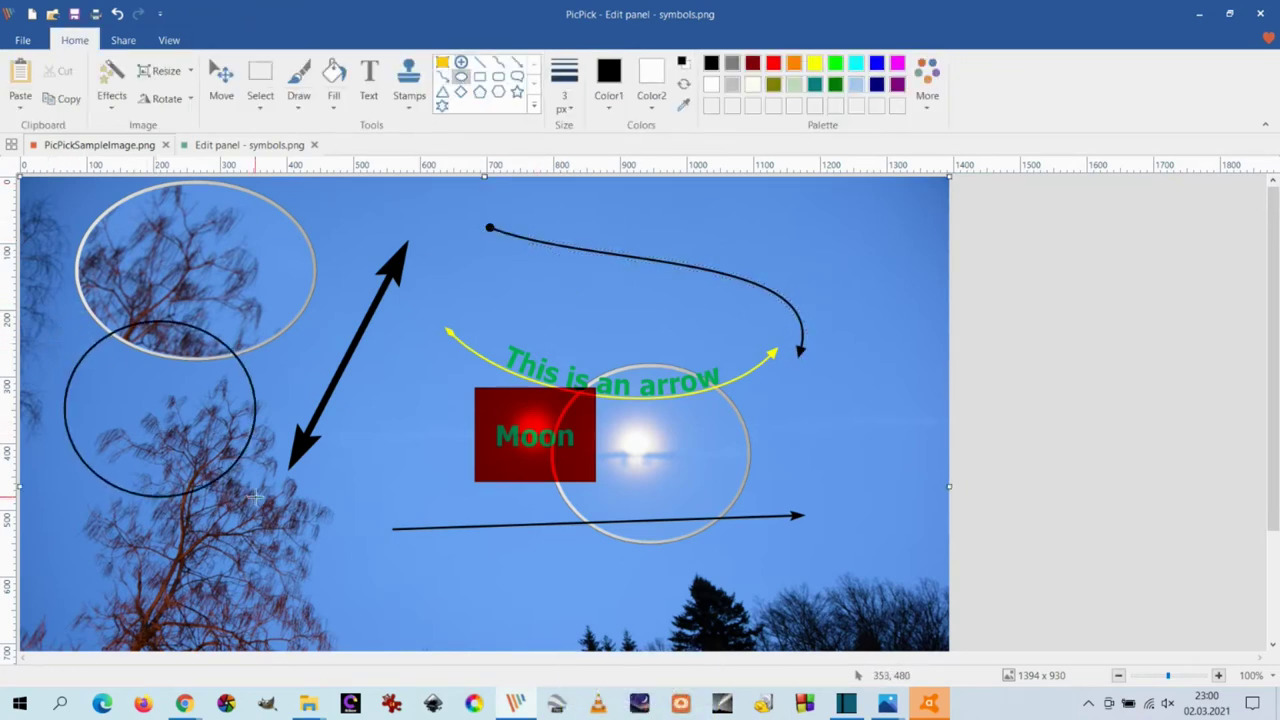
left_click(890, 100)
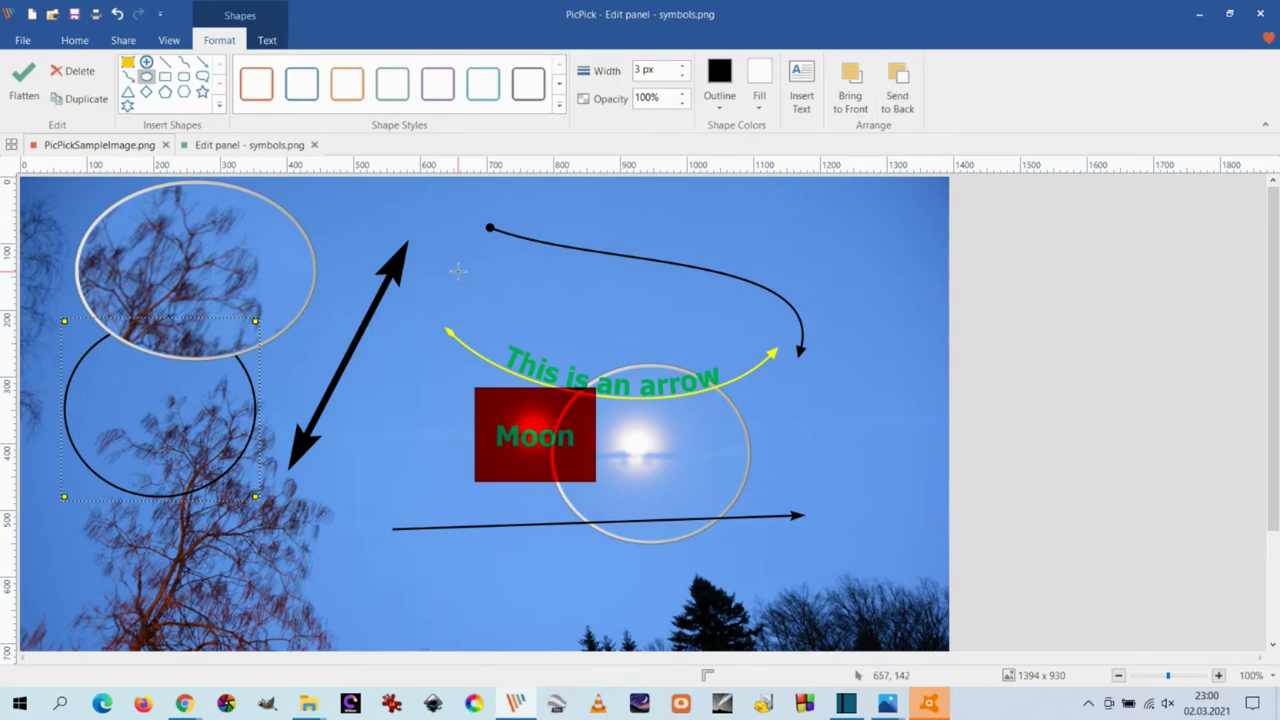
left_click(457, 270)
Draw a rectangle about 207 × 181 px beside the tree with a 7 px outline and gray fill, and flatten it.
mouse_move(230, 518)
left_mouse_down()
mouse_move(368, 609)
mouse_move(368, 638)
left_mouse_up()
left_click(683, 65)
left_click(683, 65)
left_click(683, 65)
left_click(683, 65)
left_click(757, 109)
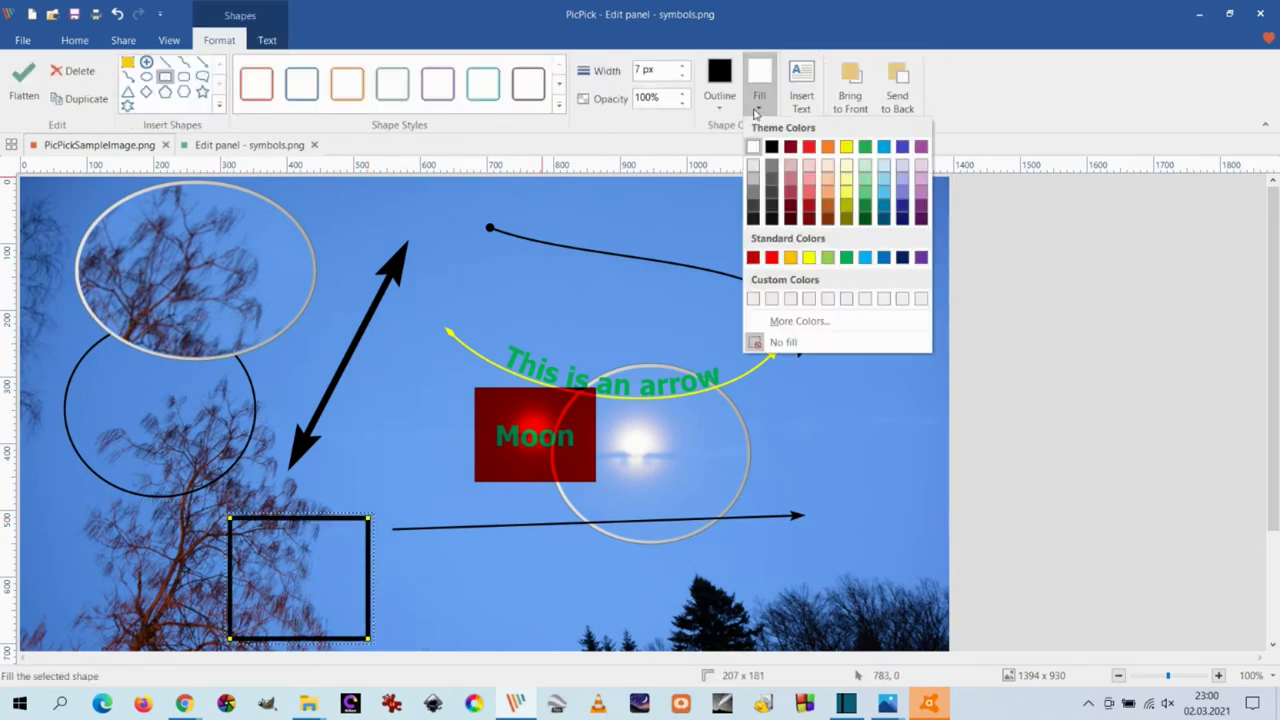
left_click(755, 192)
left_click(840, 204)
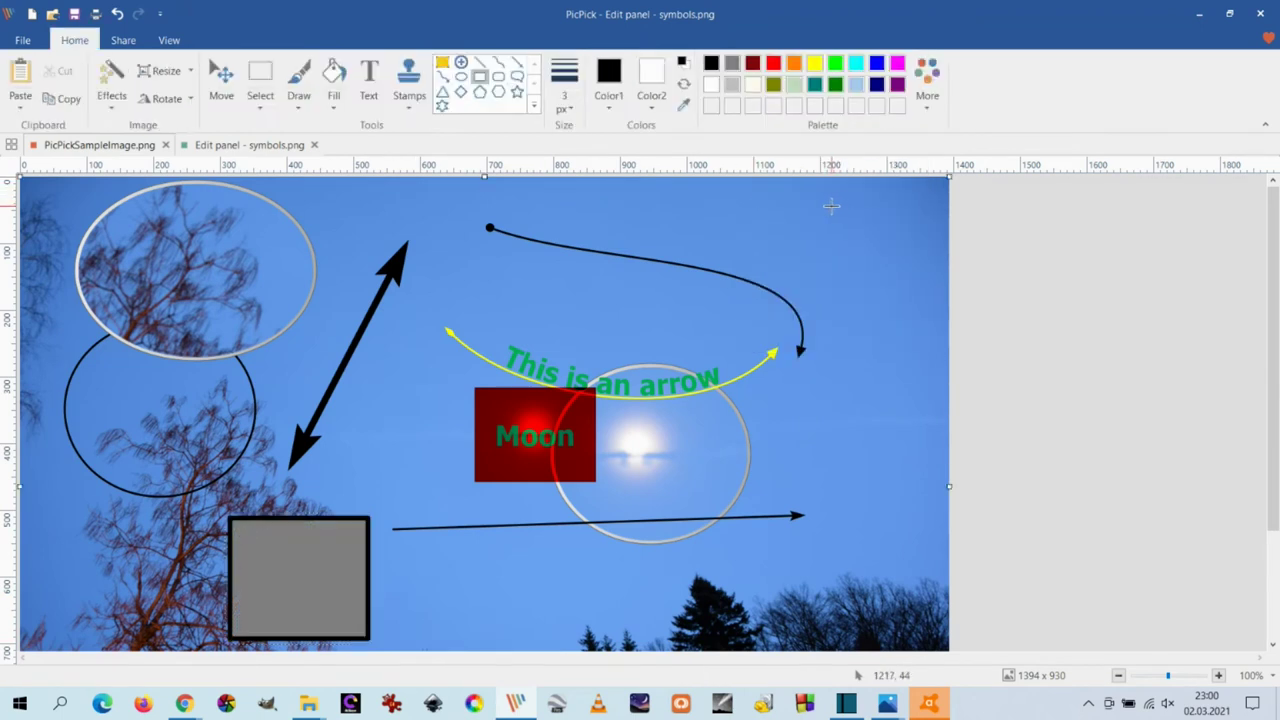
Draw a rounded rectangle about 339 × 253 px over the dark treeline, add the text "Rectangle", and flatten it.
scroll(1158, 422, "down", 3)
mouse_move(572, 418)
left_mouse_down()
mouse_move(783, 571)
mouse_move(804, 602)
left_mouse_up()
left_click(801, 90)
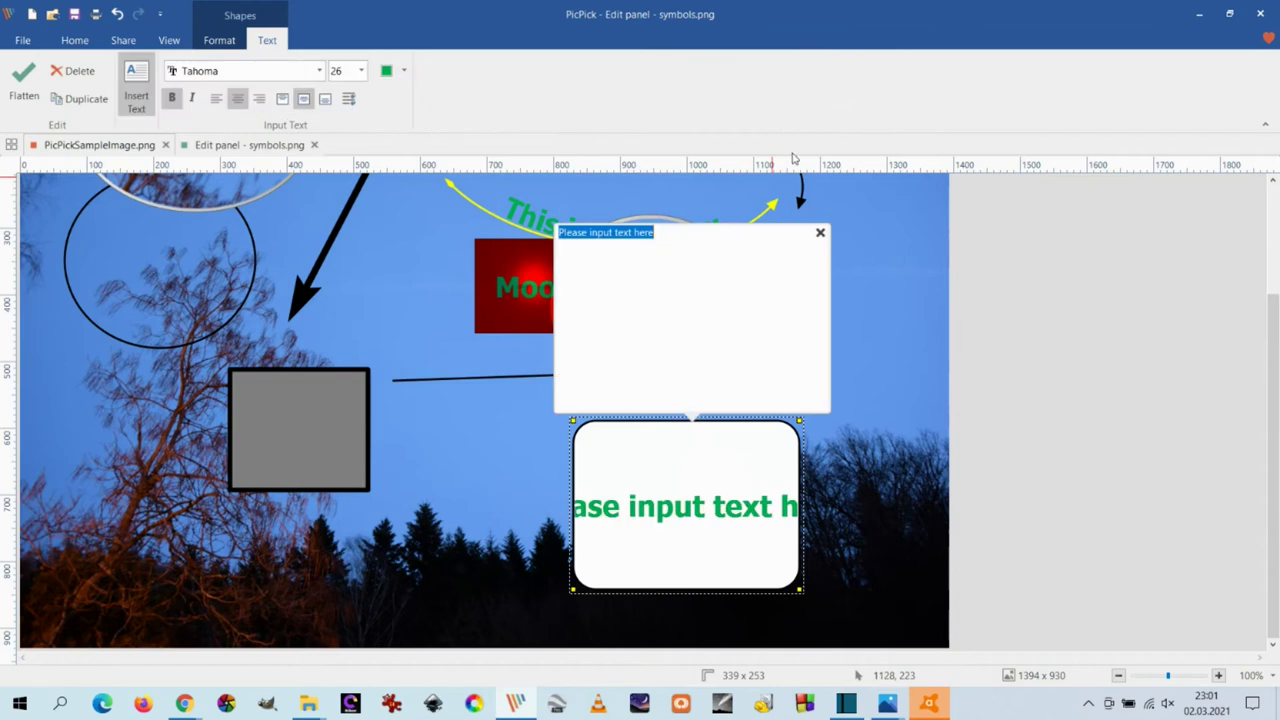
type("Rectangle")
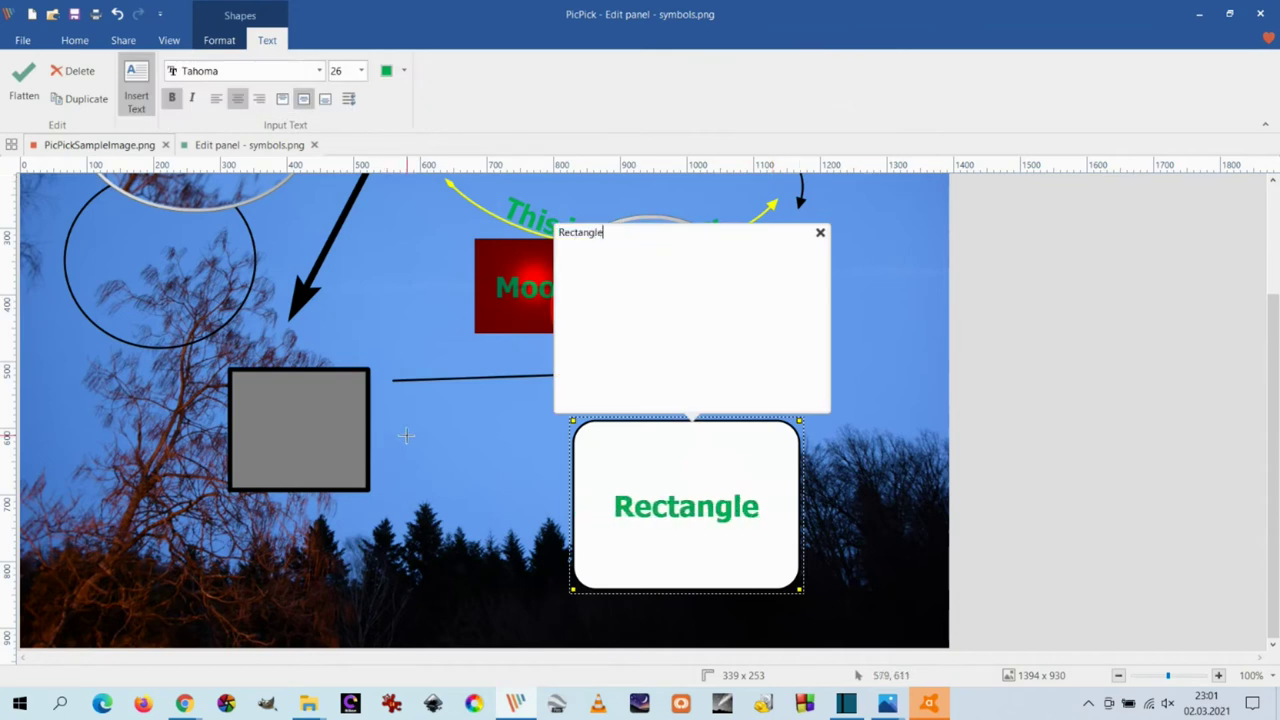
left_click(479, 457)
Draw a speech balloon about 324 × 202 px below the gray square and add the text "Insert text here".
left_click(517, 82)
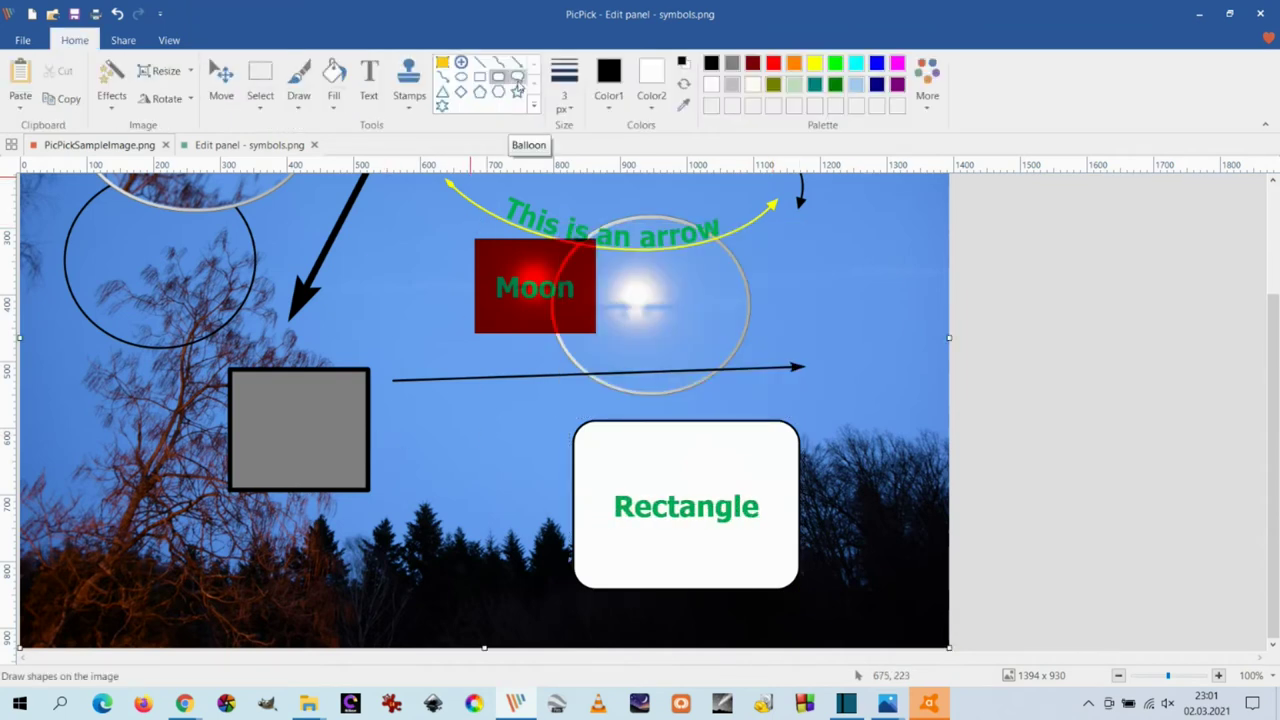
left_click_drag(76, 480, 293, 612)
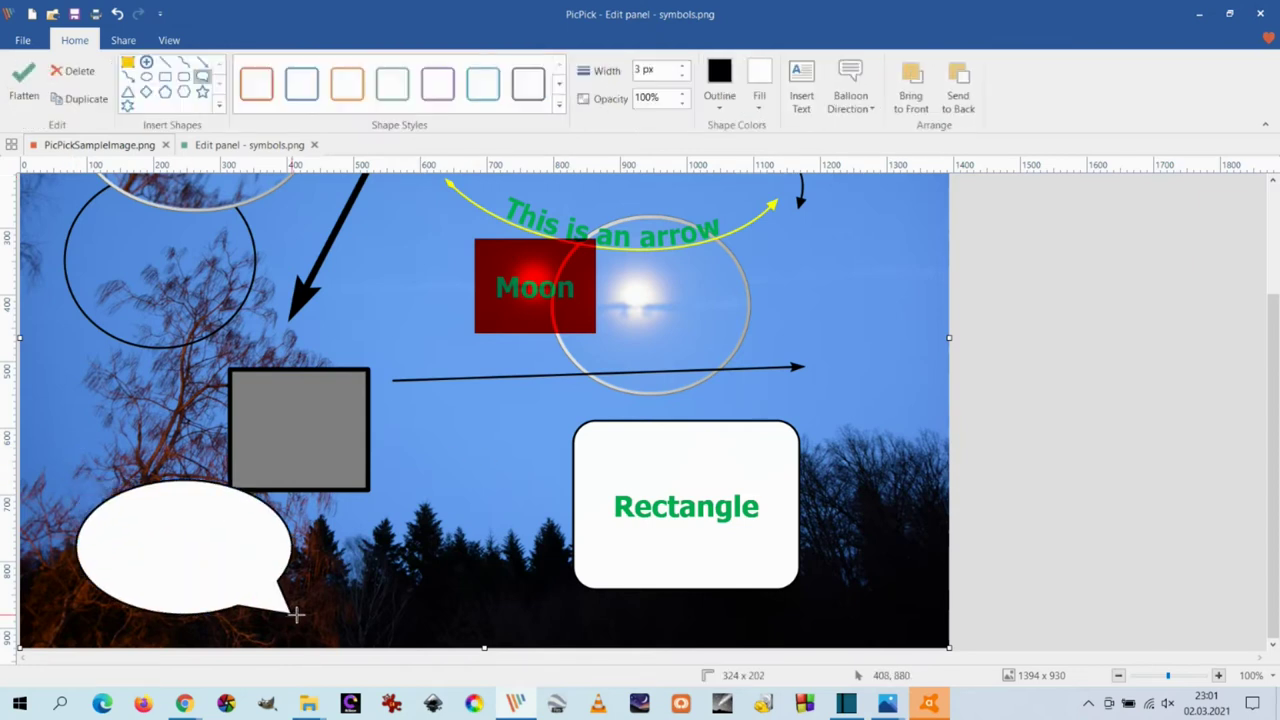
left_click(800, 104)
type("Insert text here")
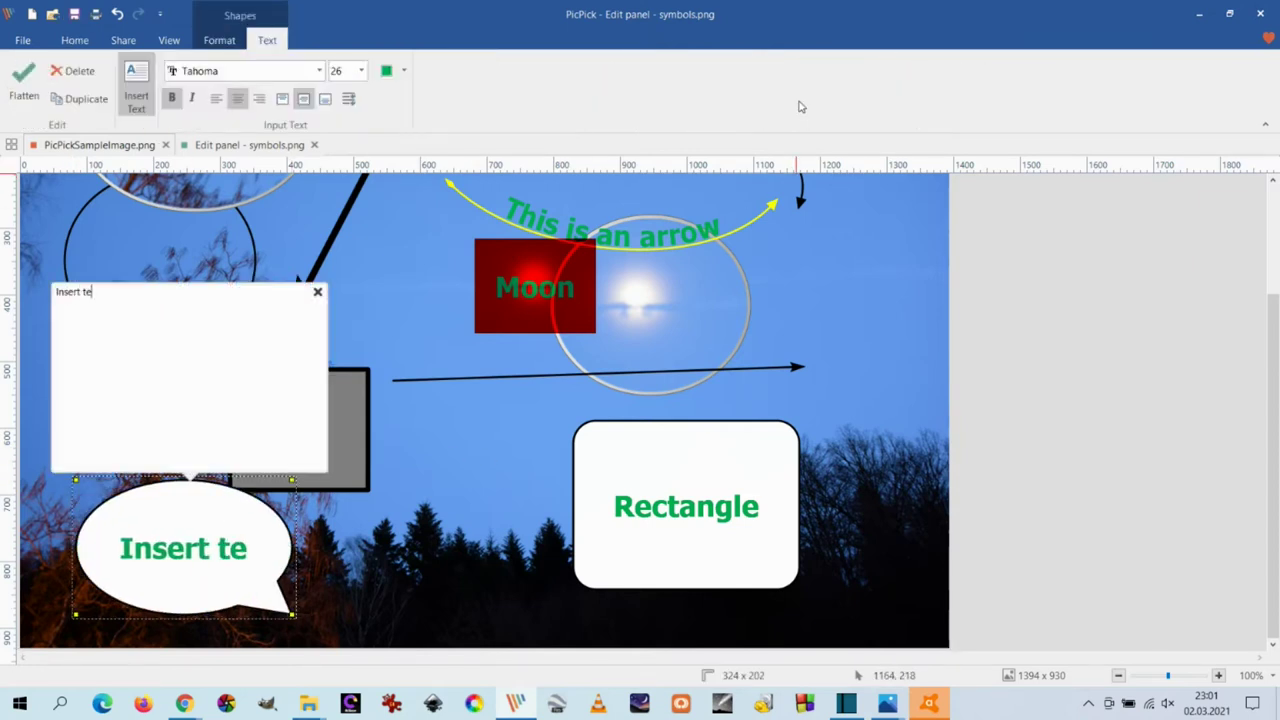
Set the balloon text's font size to 14 and flatten the balloon.
left_click(363, 71)
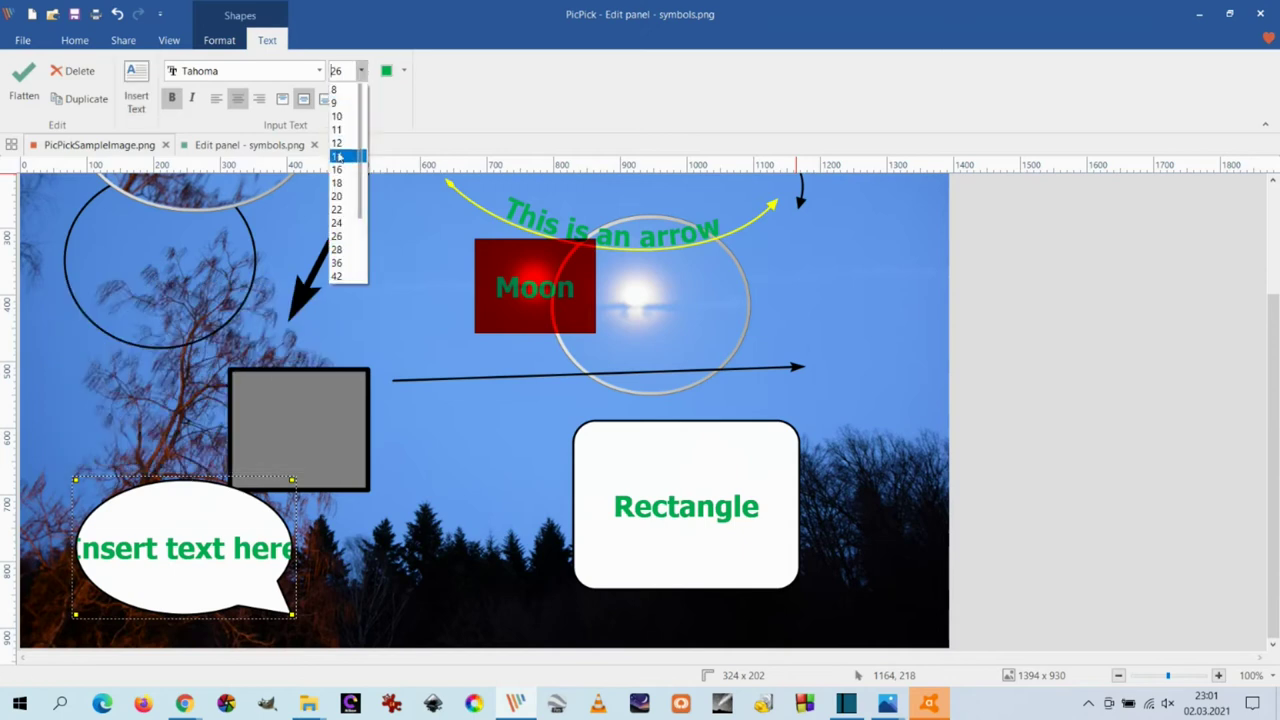
left_click(343, 120)
left_click(606, 226)
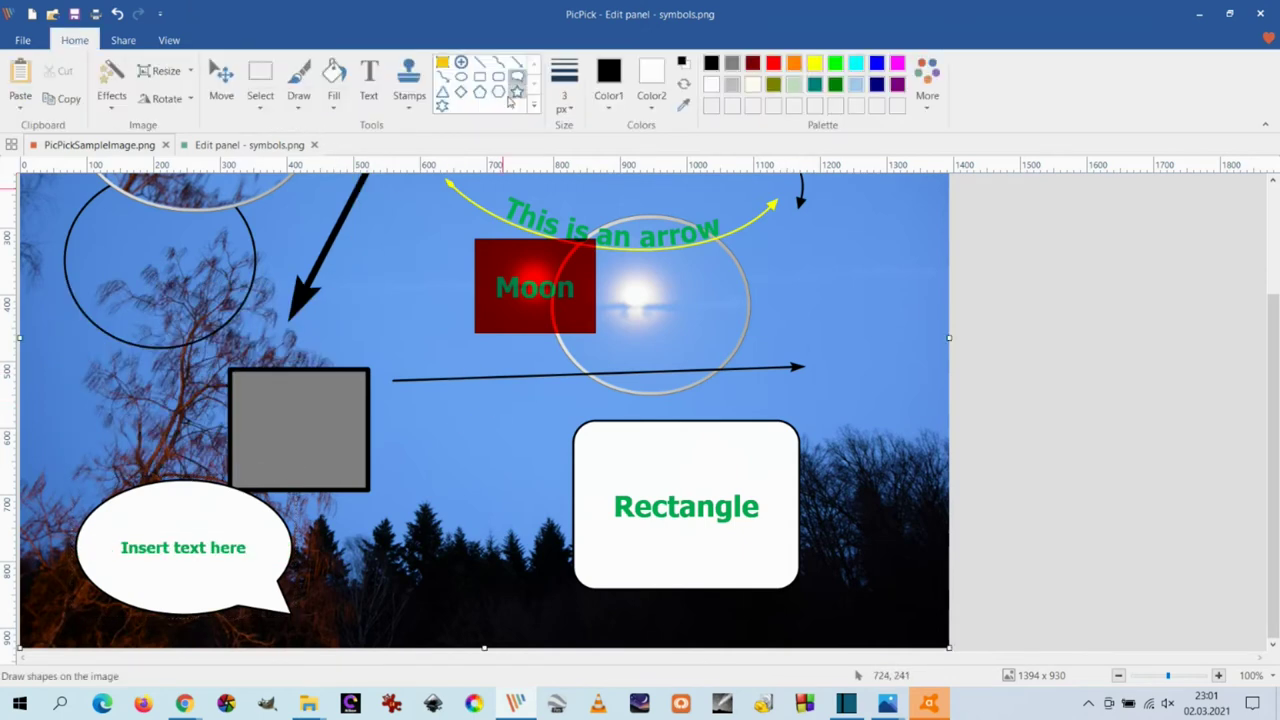
Draw a white triangle about 175 × 200 px near the image's right edge and reshape it by moving its corners.
left_click(441, 95)
left_click_drag(826, 248, 934, 372)
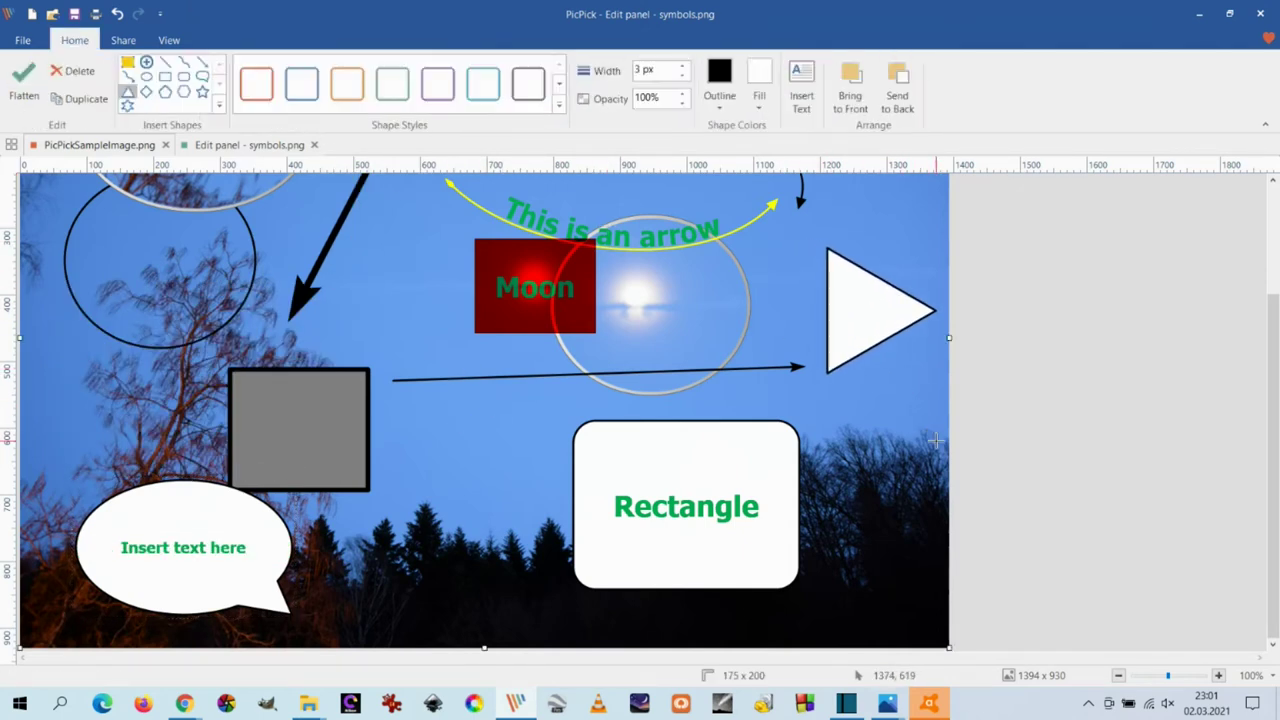
left_click_drag(931, 314, 930, 206)
left_click_drag(826, 372, 930, 366)
left_click_drag(826, 246, 784, 337)
left_click_drag(930, 206, 857, 190)
left_click(858, 312)
left_click(859, 311)
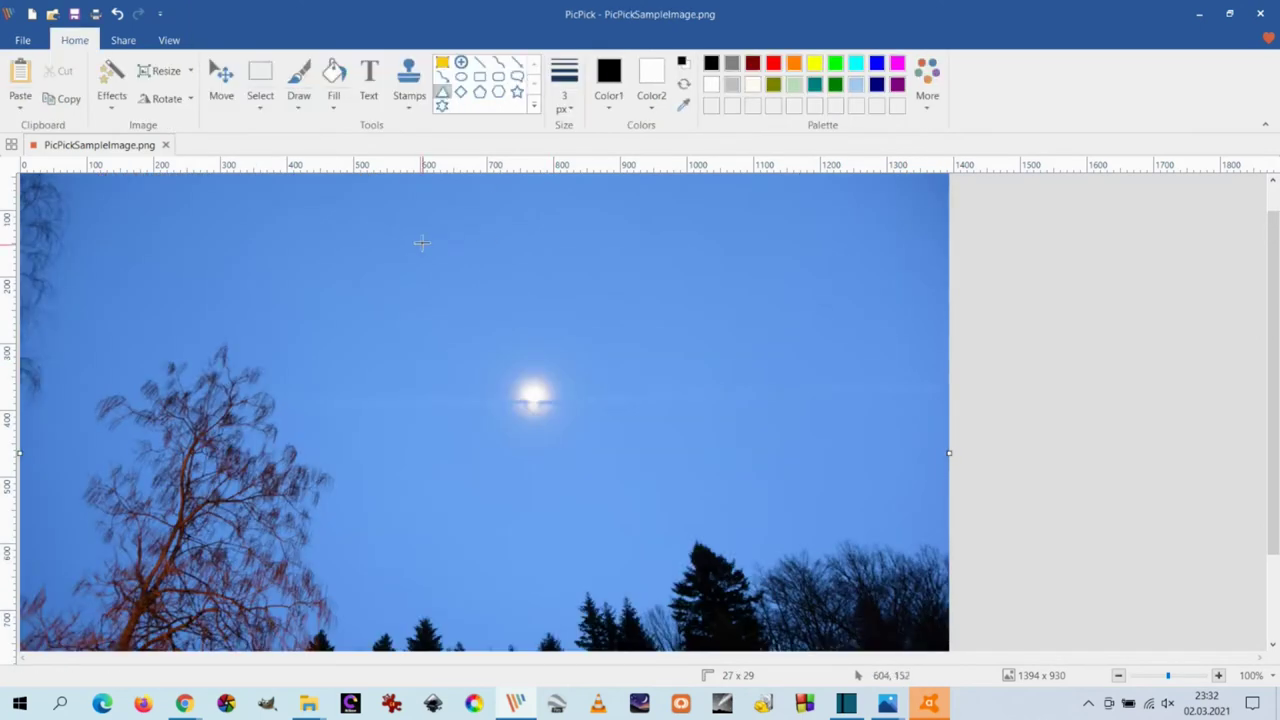
Draw a white triangle with 35% opacity and a 3 px outline in the sky beside the moon.
left_click_drag(467, 244, 613, 411)
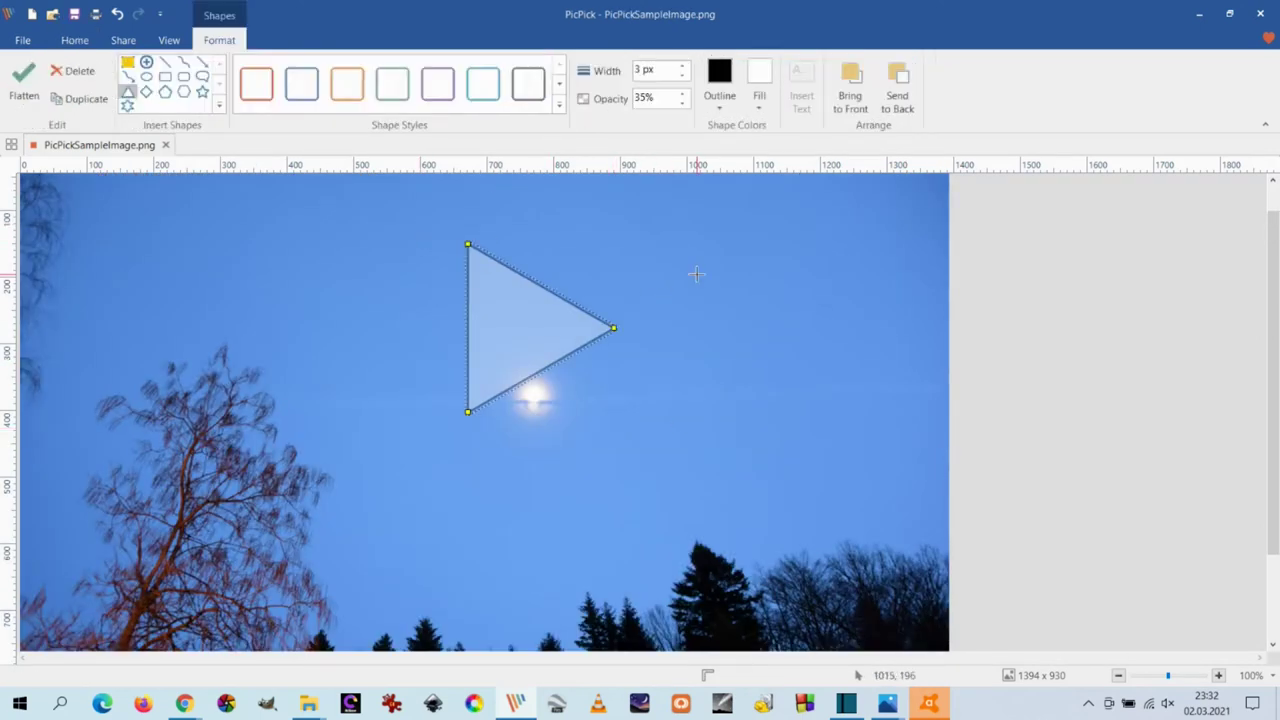
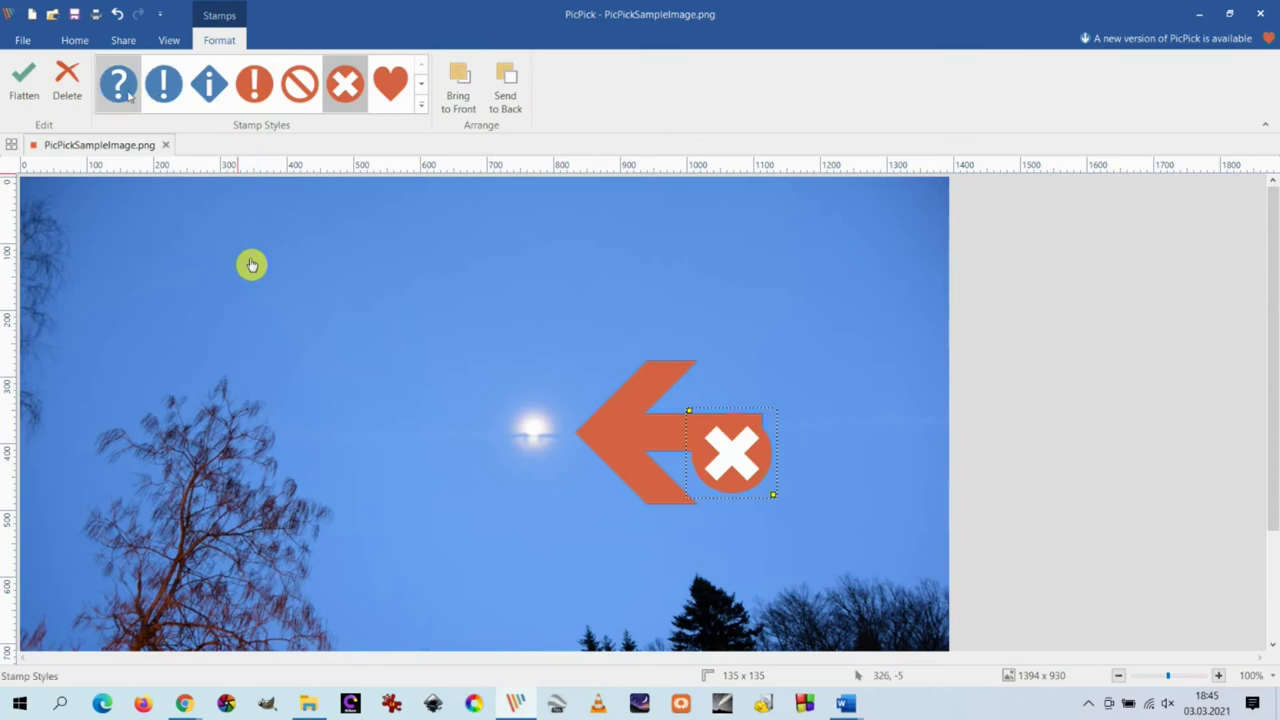
Place the blue question mark stamp at the tail of the orange arrow and flatten it.
left_click_drag(720, 469, 767, 445)
left_click(565, 348)
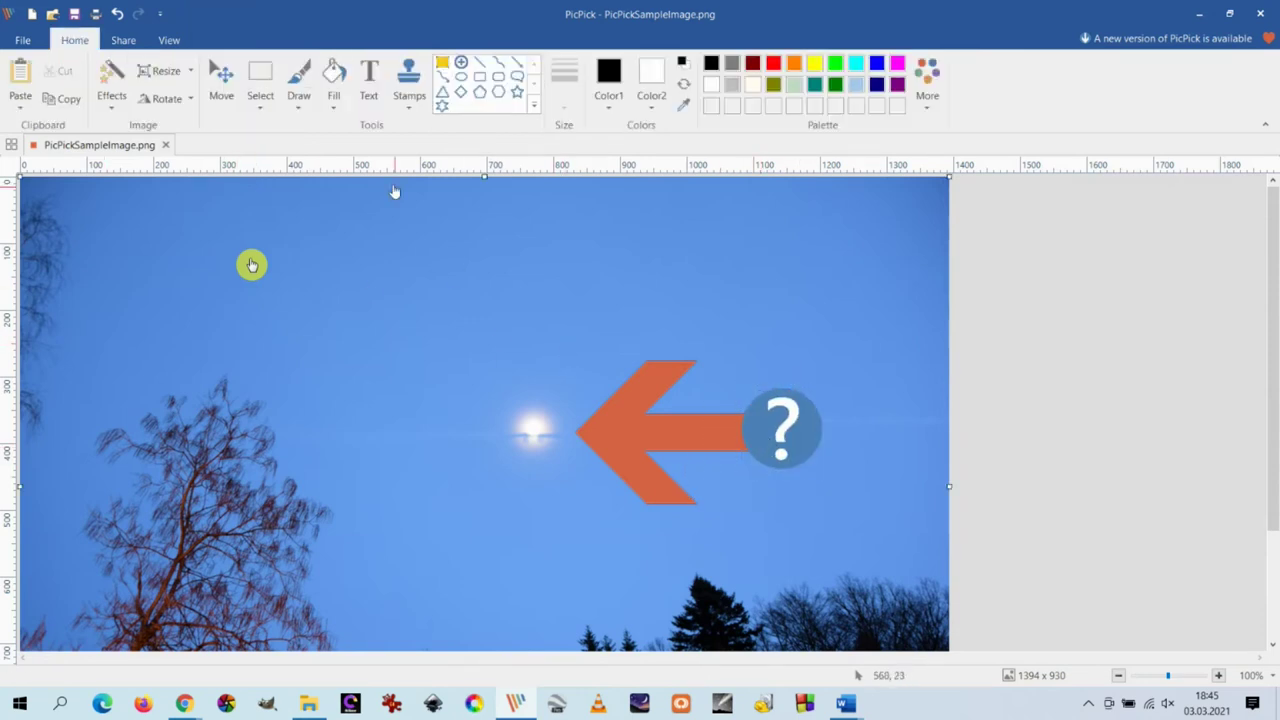
Place a yellow pushpin stamp about 135 × 135 px beside the question mark and flatten it.
left_click(409, 108)
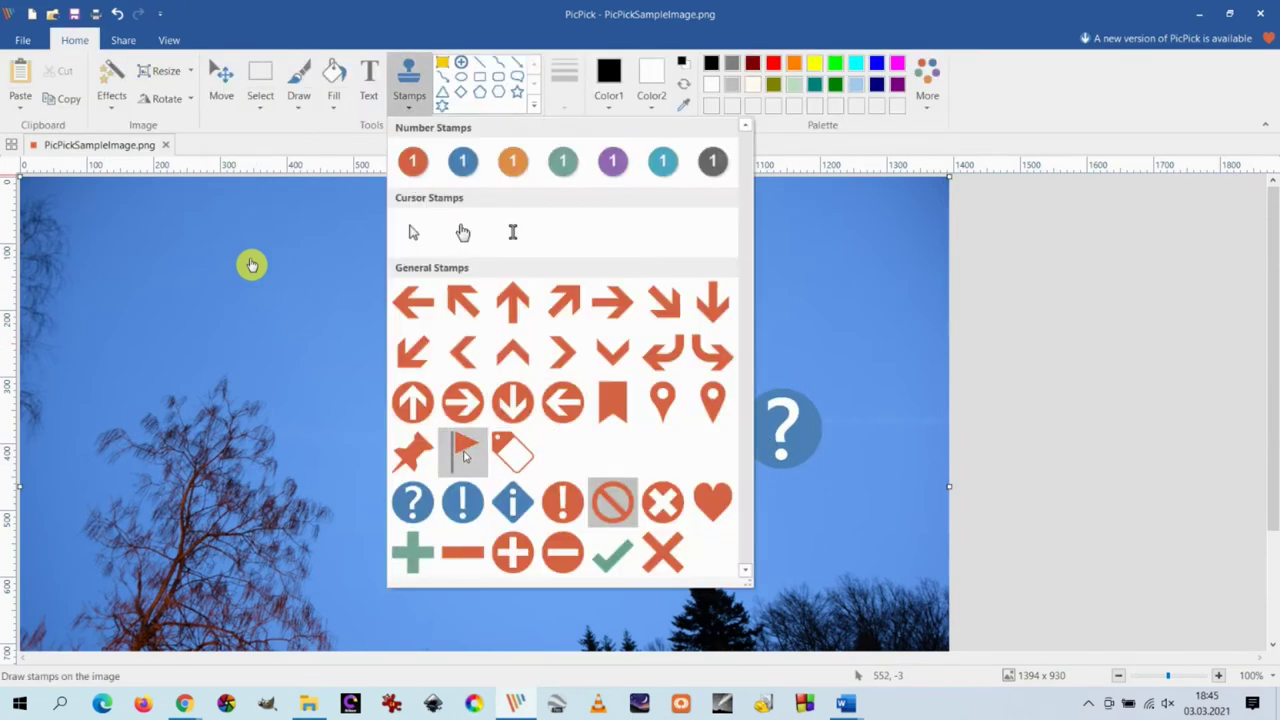
left_click(412, 452)
left_click_drag(793, 356, 877, 440)
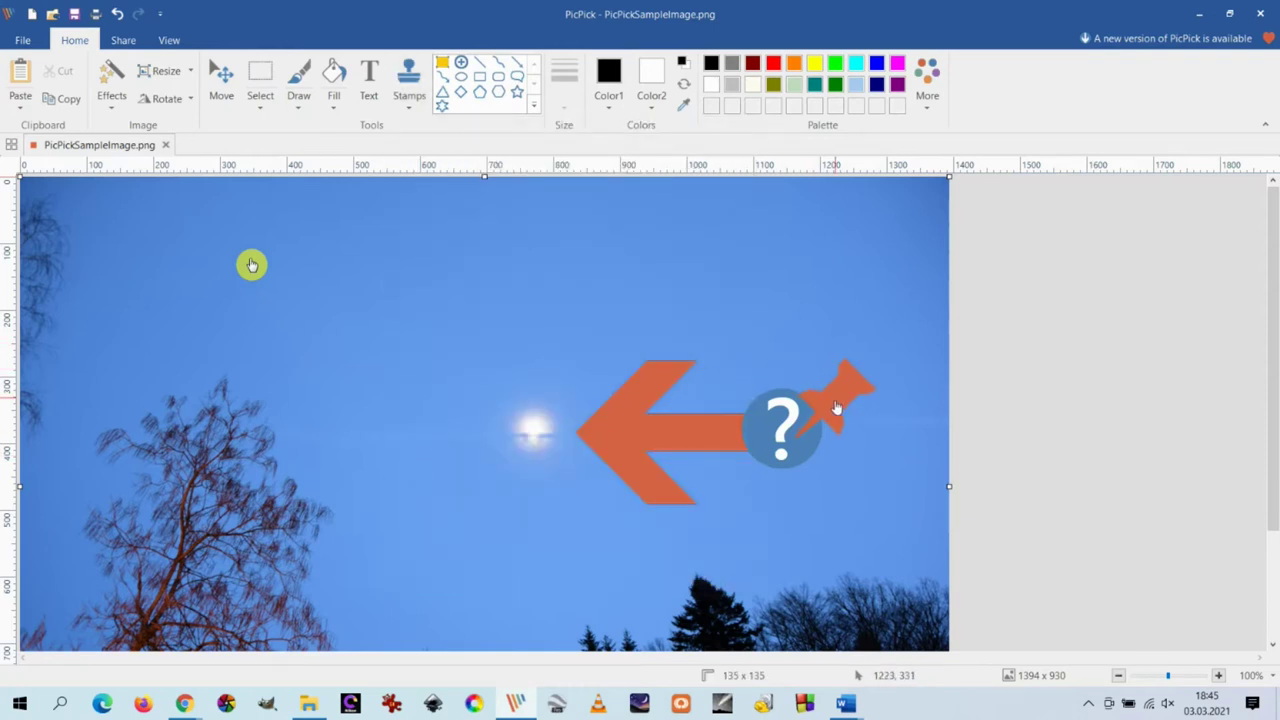
left_click(360, 100)
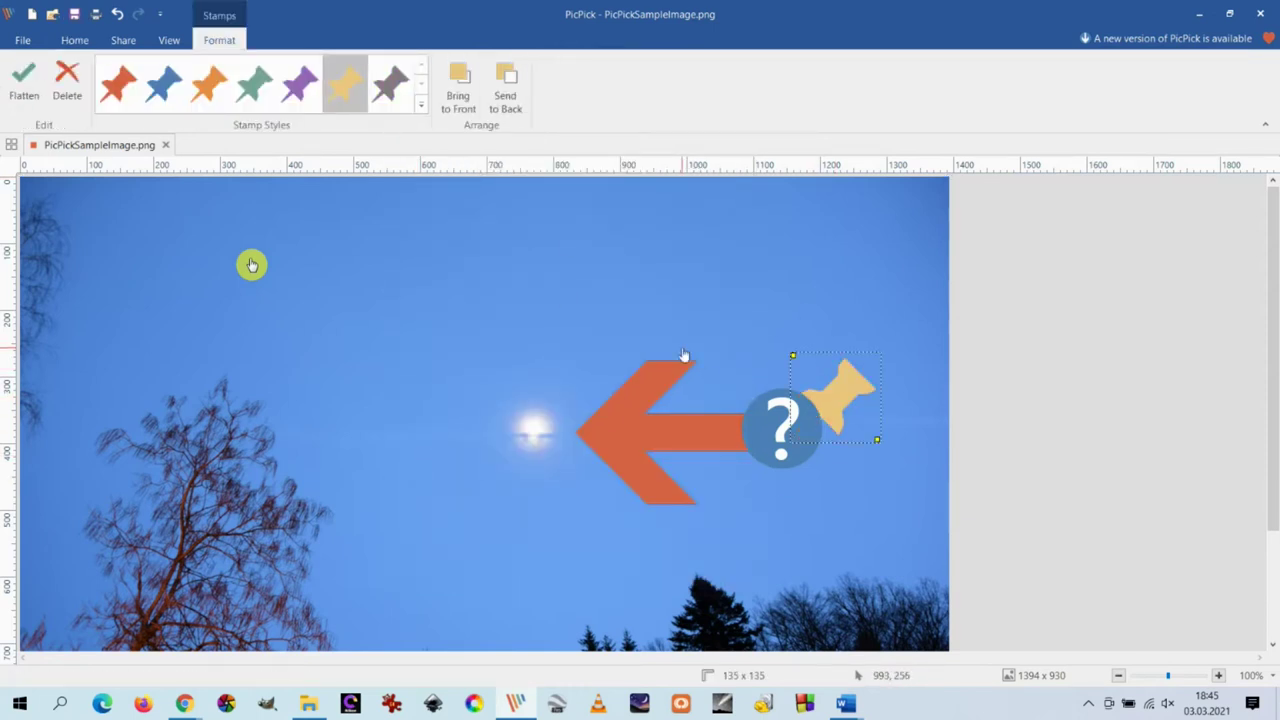
left_click(769, 507)
Place a check mark stamp just above the moon, change its style to the red heart and flatten it.
left_click(409, 82)
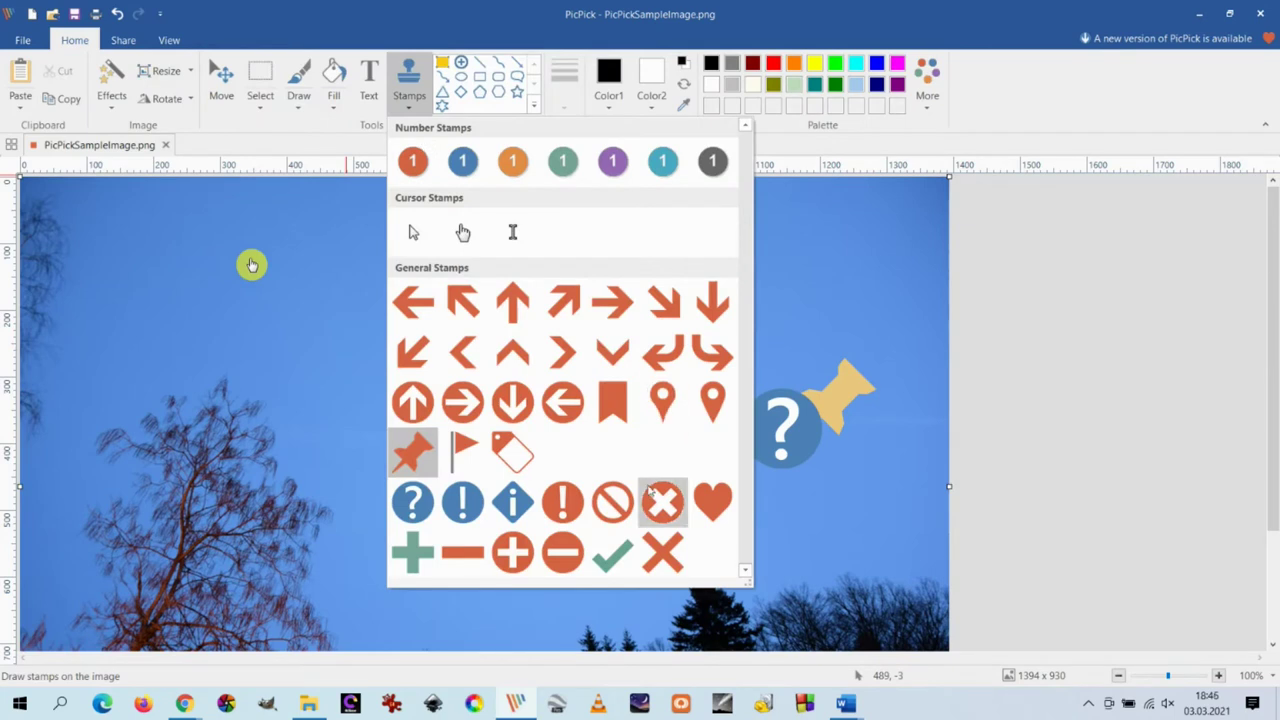
left_click(565, 490)
left_click(543, 370)
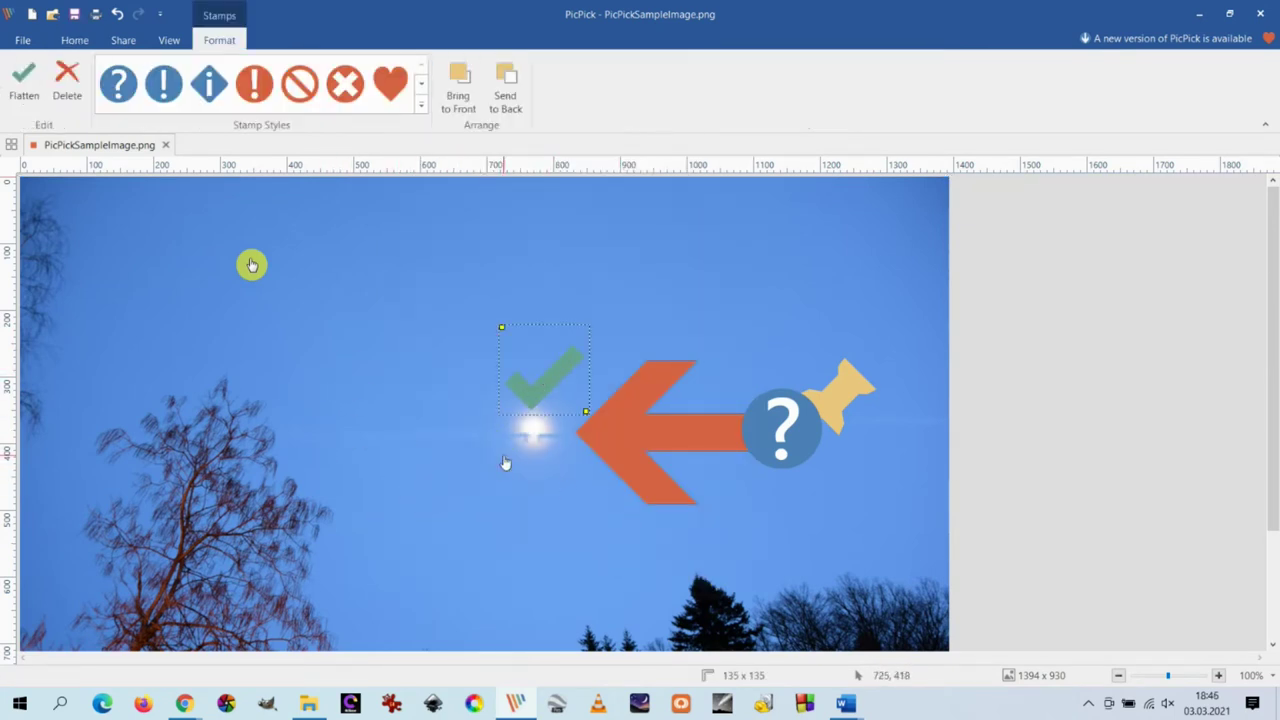
left_click(408, 108)
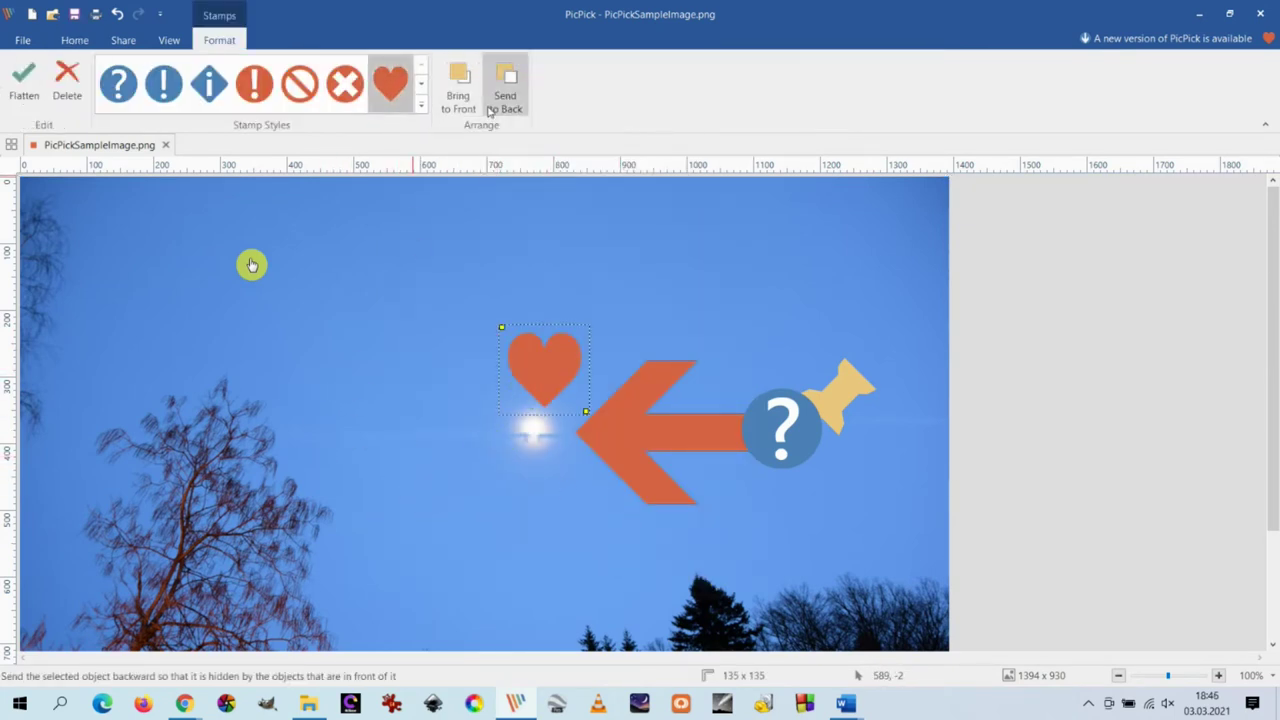
left_click(565, 243)
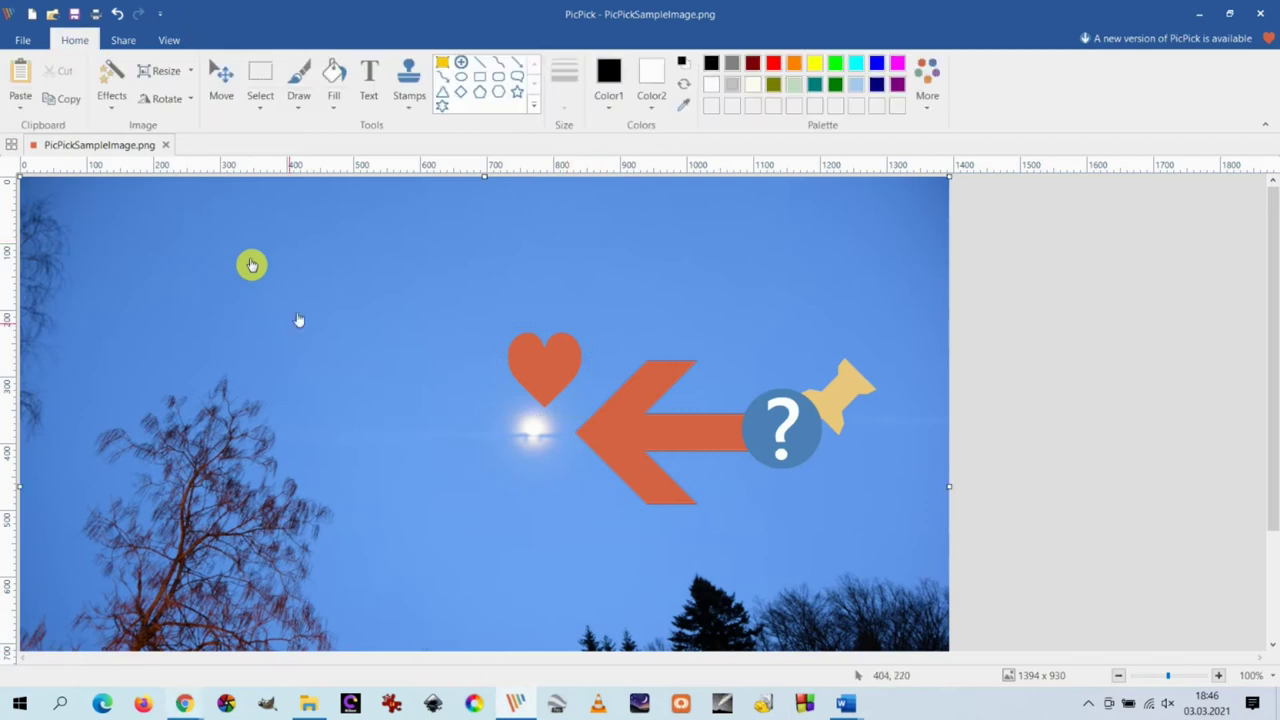
Add a purple tag stamp overlapping the heart above the moon and send it behind the heart.
left_click(409, 82)
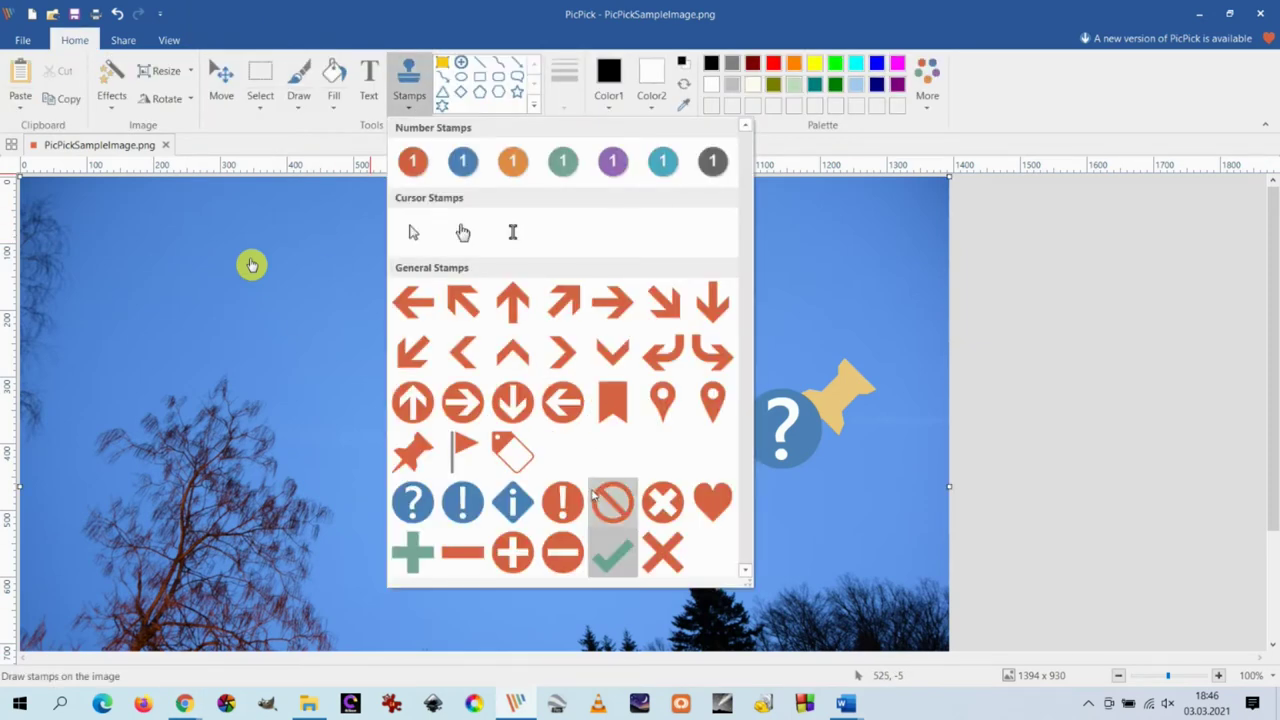
left_click(512, 452)
left_click(439, 447)
left_click(307, 92)
left_click_drag(431, 419, 505, 334)
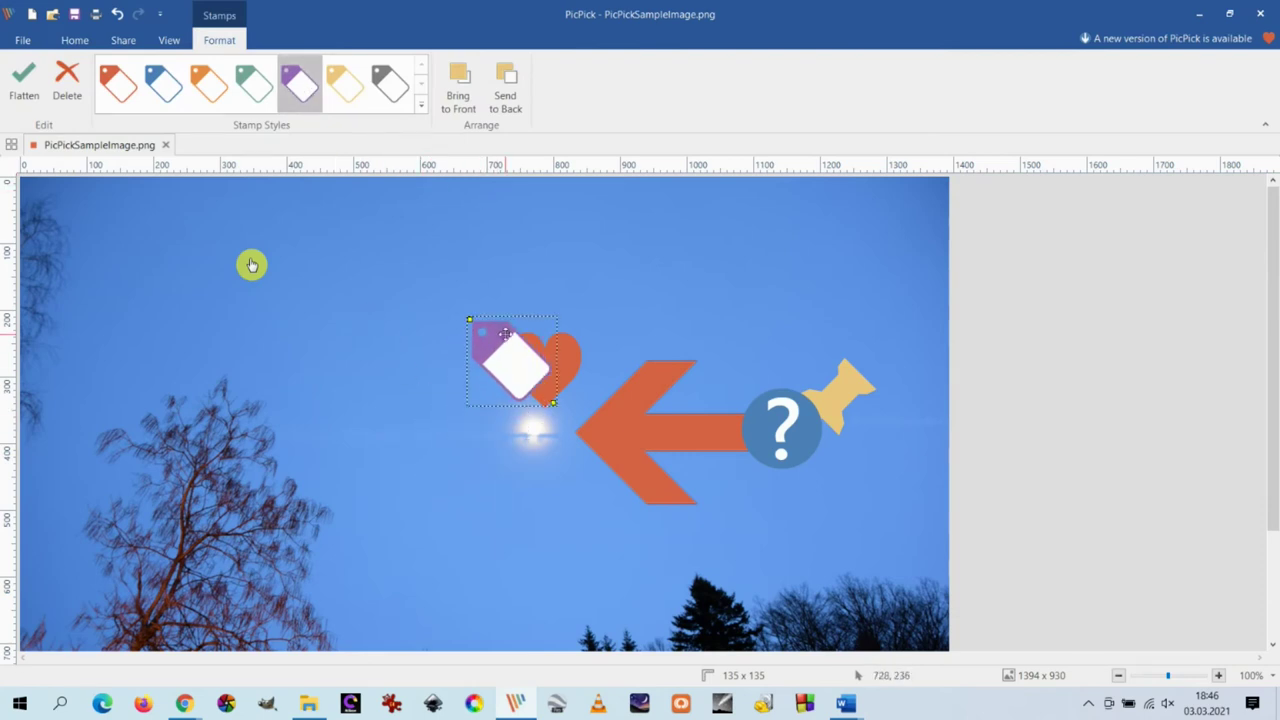
left_click(505, 88)
left_click(694, 309)
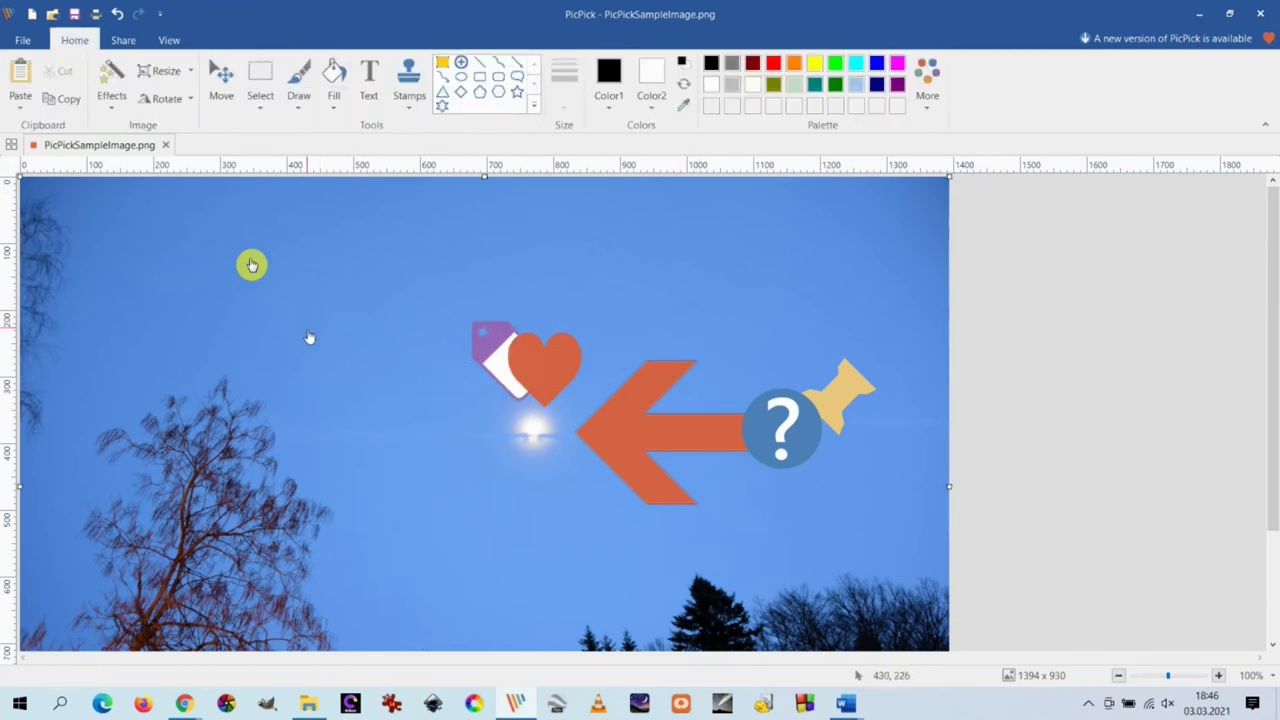
Undo all the stamps and the arrow until the sample image is back to its original state.
left_click(117, 14)
left_click(117, 14)
left_click(117, 14)
left_click(117, 14)
left_click(117, 14)
left_click(117, 14)
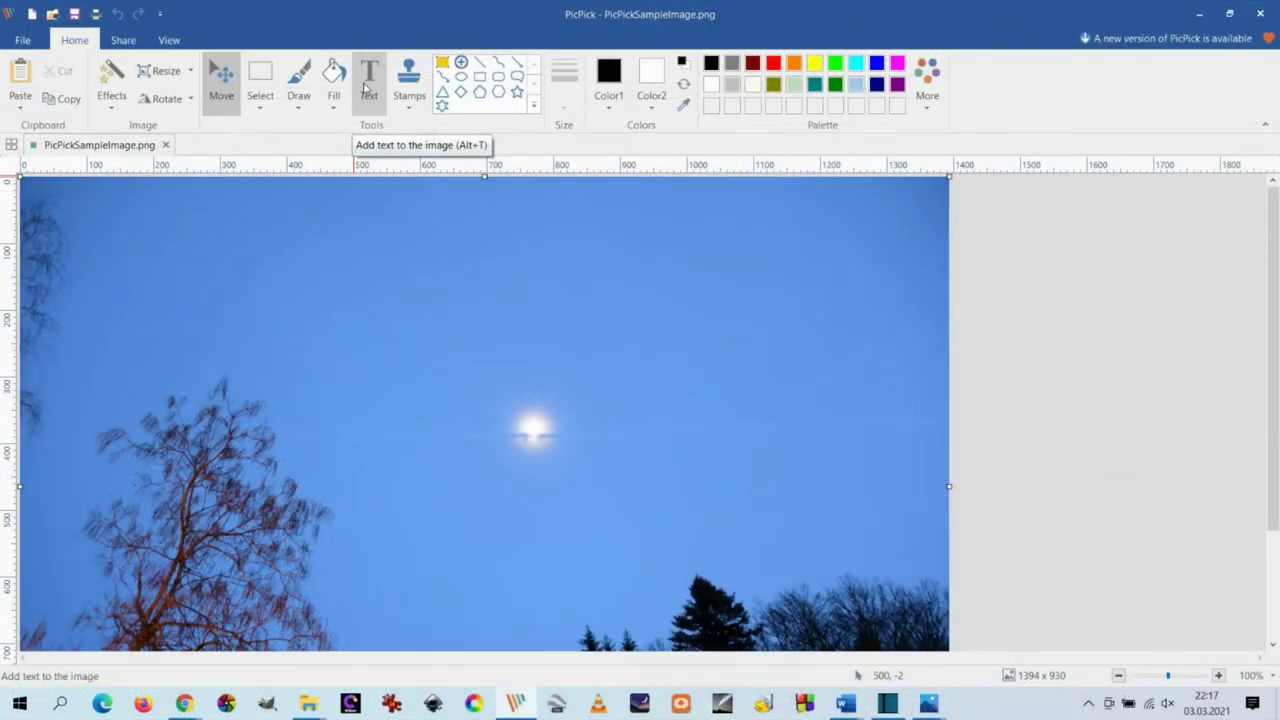
Add a text box about 639 × 58 px in the upper sky reading "This is the text".
left_click(366, 90)
left_click_drag(172, 241, 610, 296)
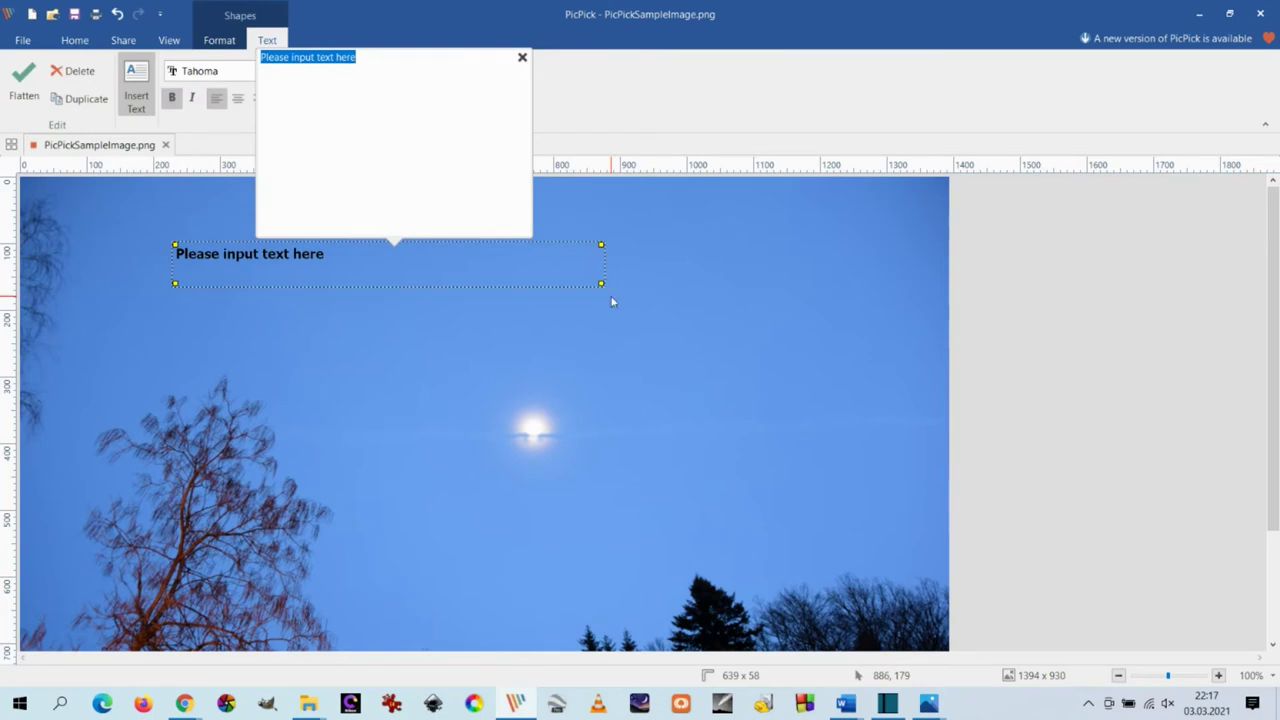
type("This is the text")
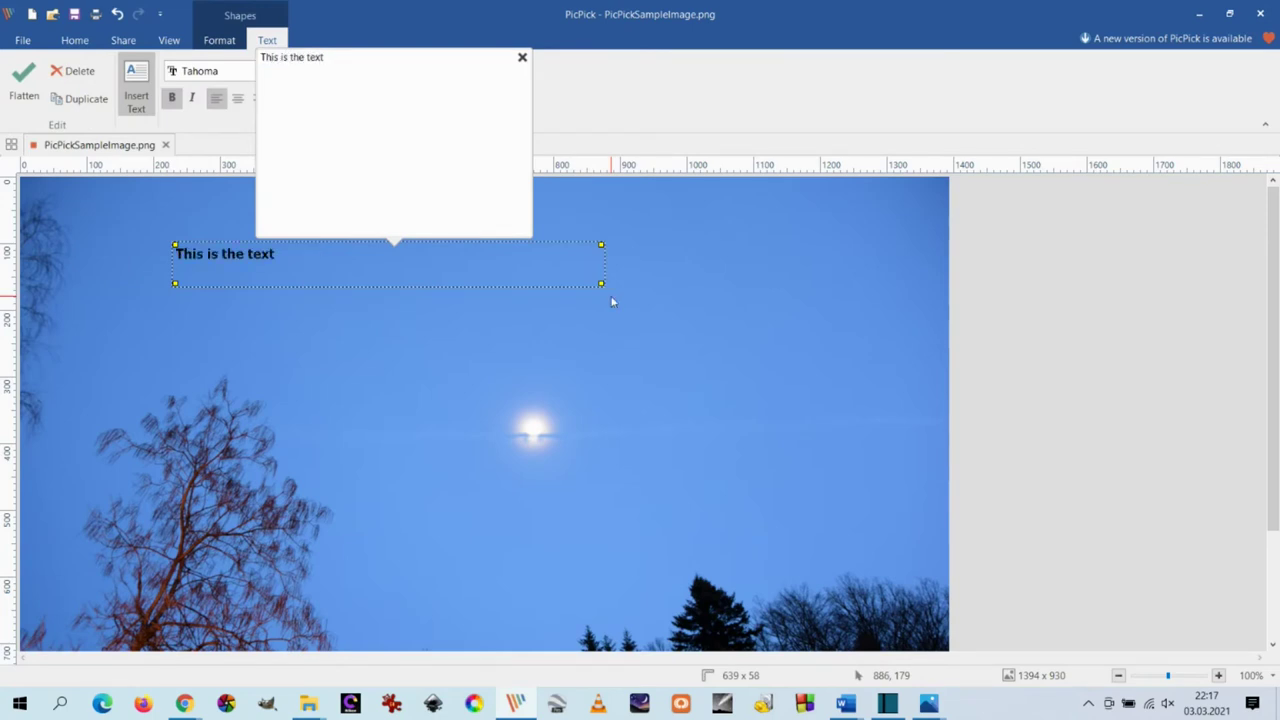
Shrink the text box to about 84 × 27 px and widen it again to about 364 × 46 px.
left_click_drag(601, 284, 232, 266)
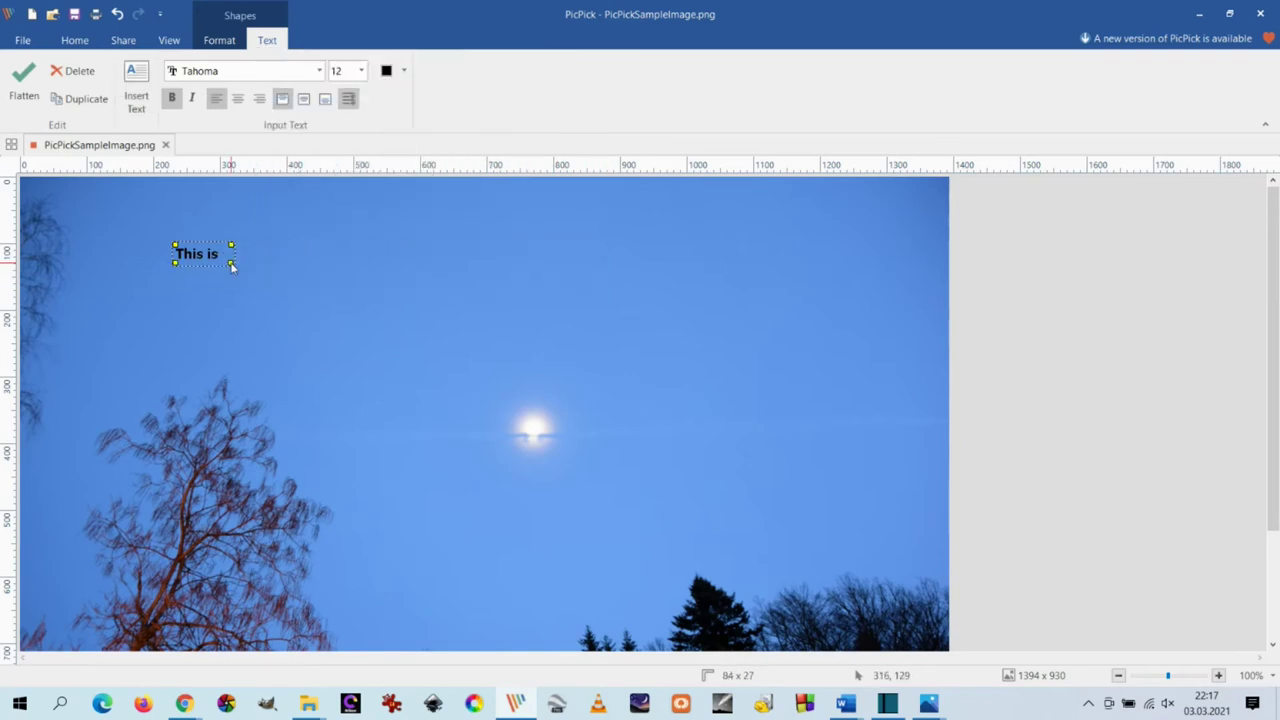
left_click(220, 291)
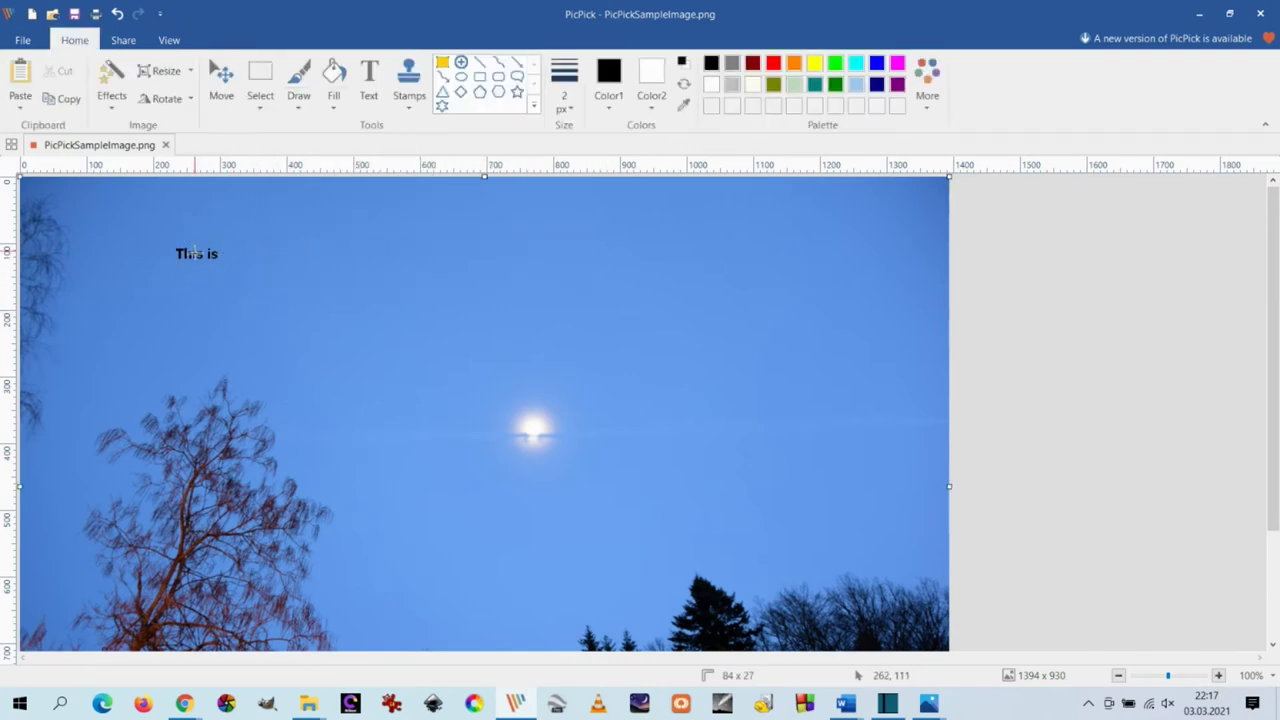
double_click(205, 254)
left_click_drag(232, 264, 420, 278)
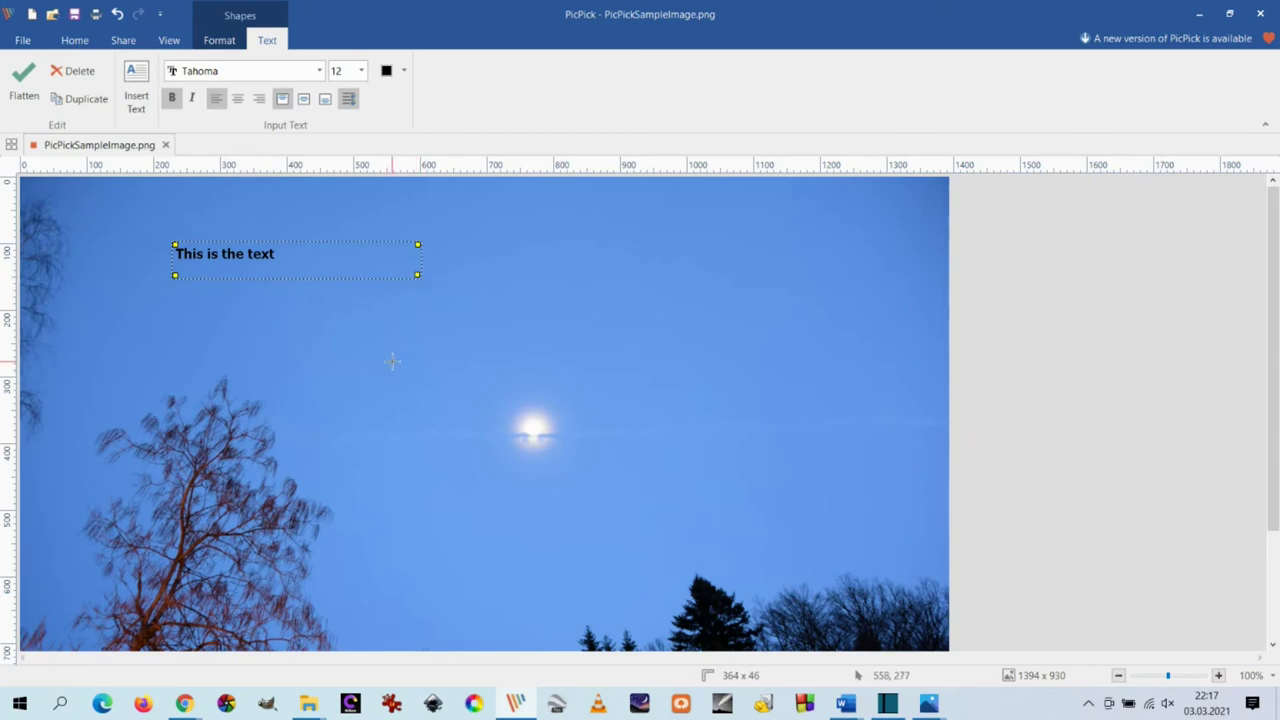
left_click(471, 372)
Set the text's font size to 36 and enlarge its box to about 548 × 98 px.
double_click(252, 256)
left_click(256, 70)
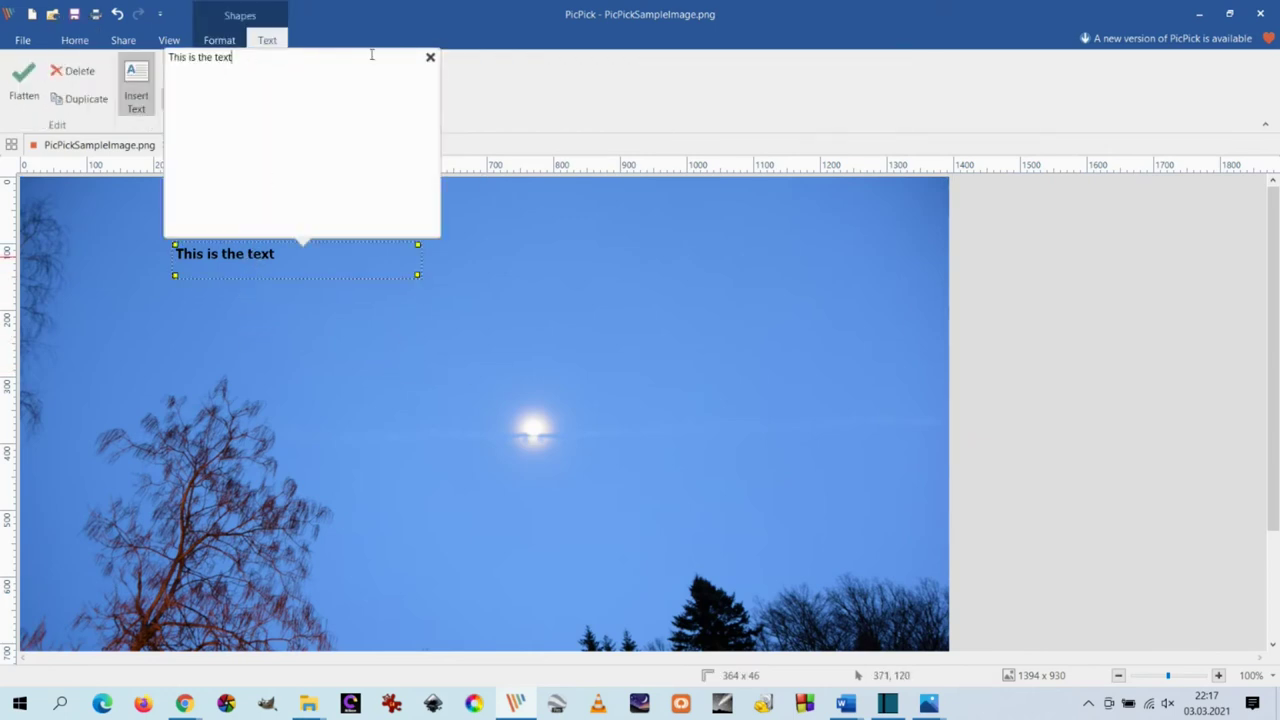
left_click(429, 58)
left_click(361, 70)
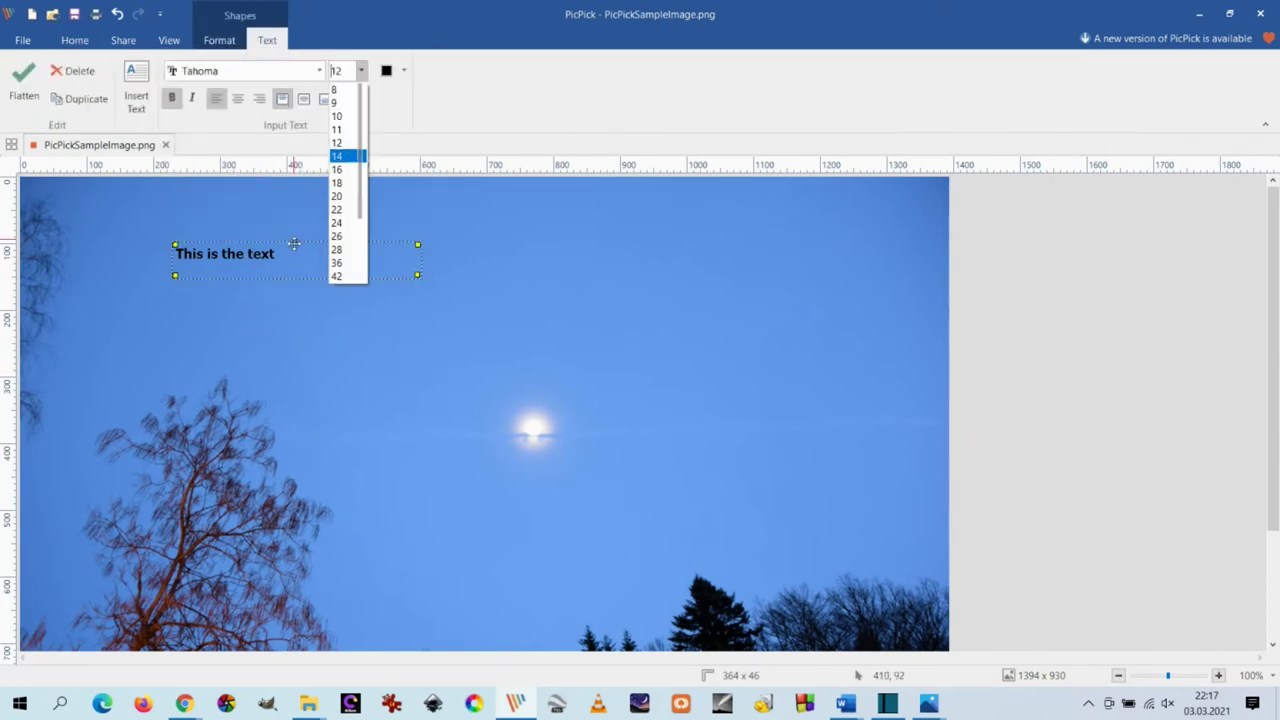
left_click(337, 258)
left_click_drag(417, 275, 540, 310)
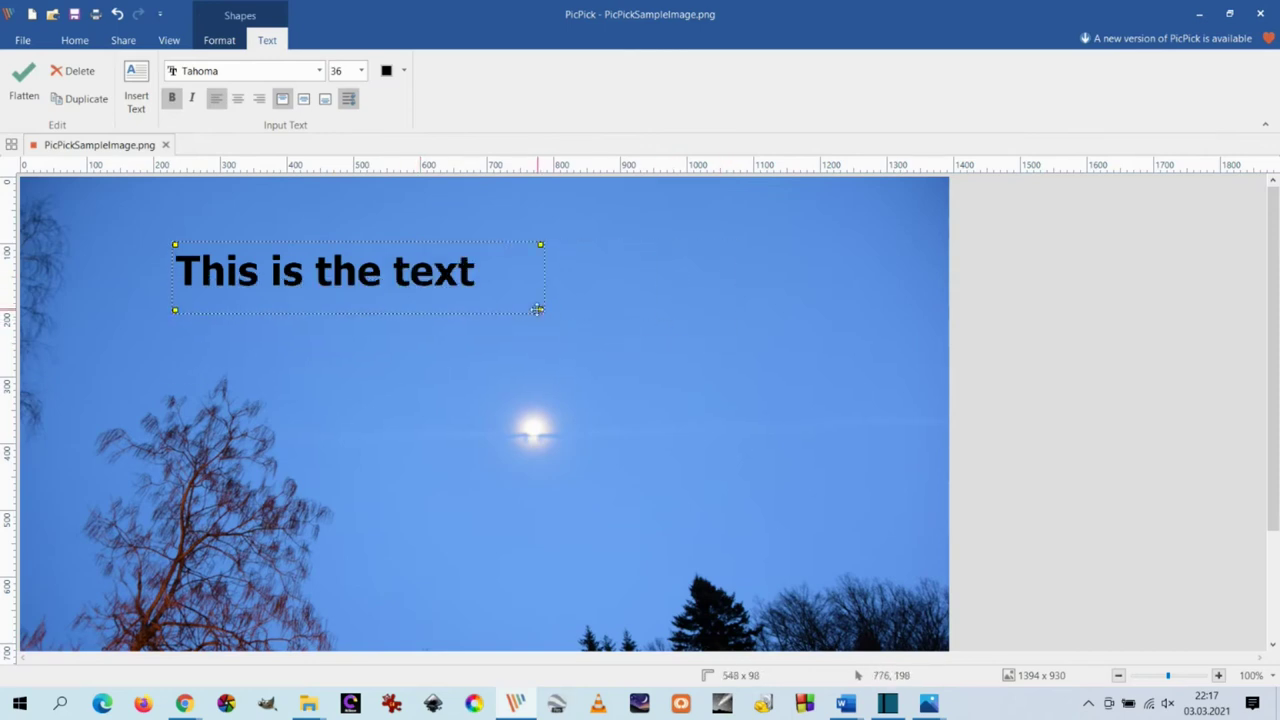
Color the text dark red and align it vertically to the middle of its box with word wrap off.
left_click(404, 72)
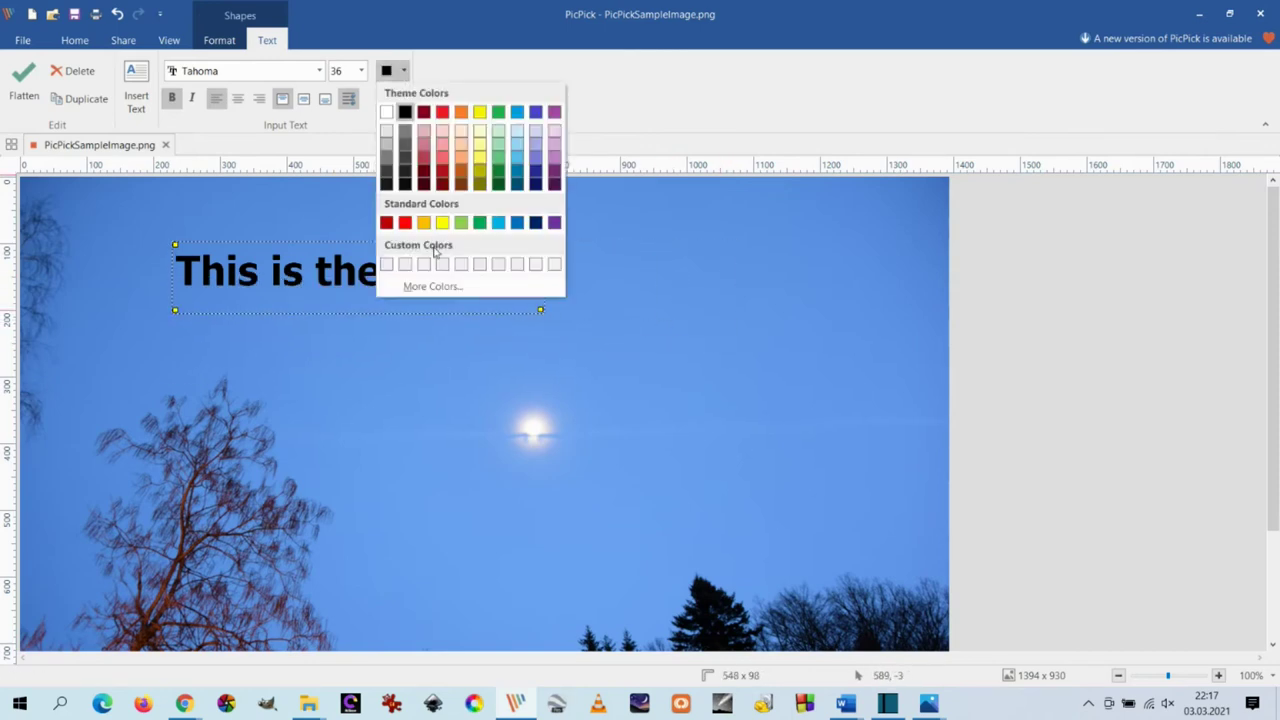
left_click(443, 178)
left_click(303, 98)
left_click(325, 98)
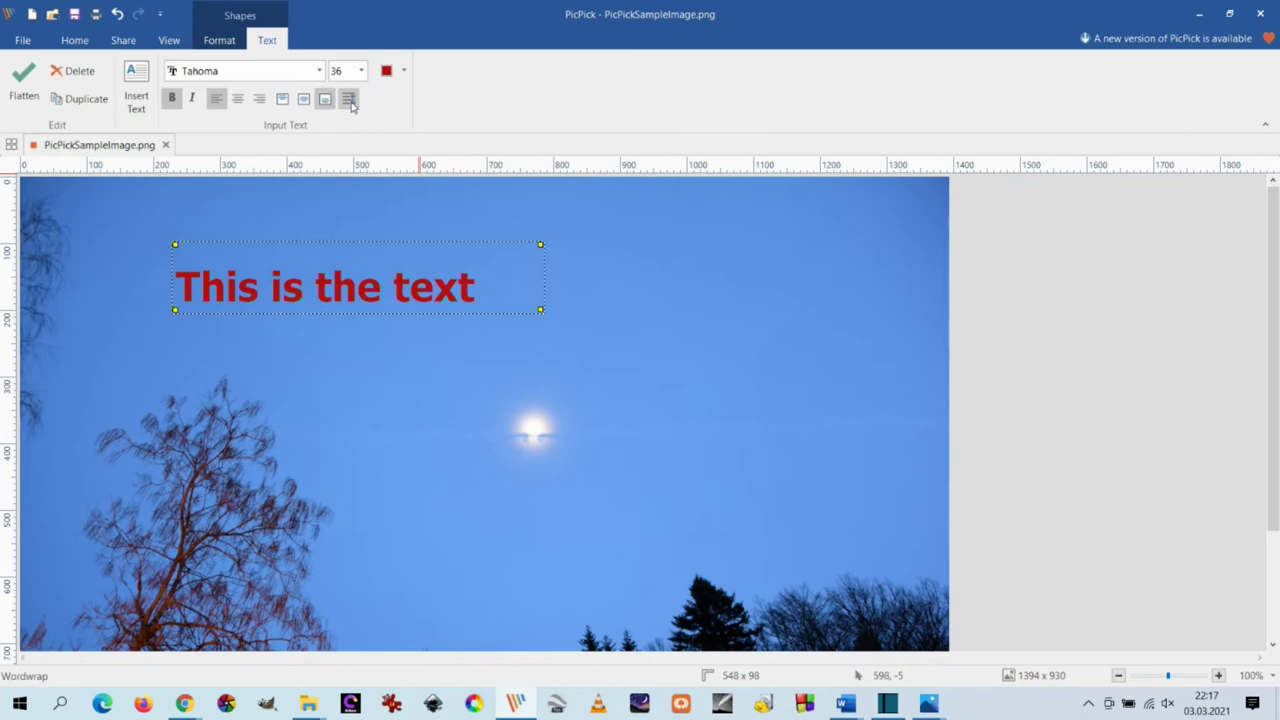
left_click(303, 98)
left_click(282, 98)
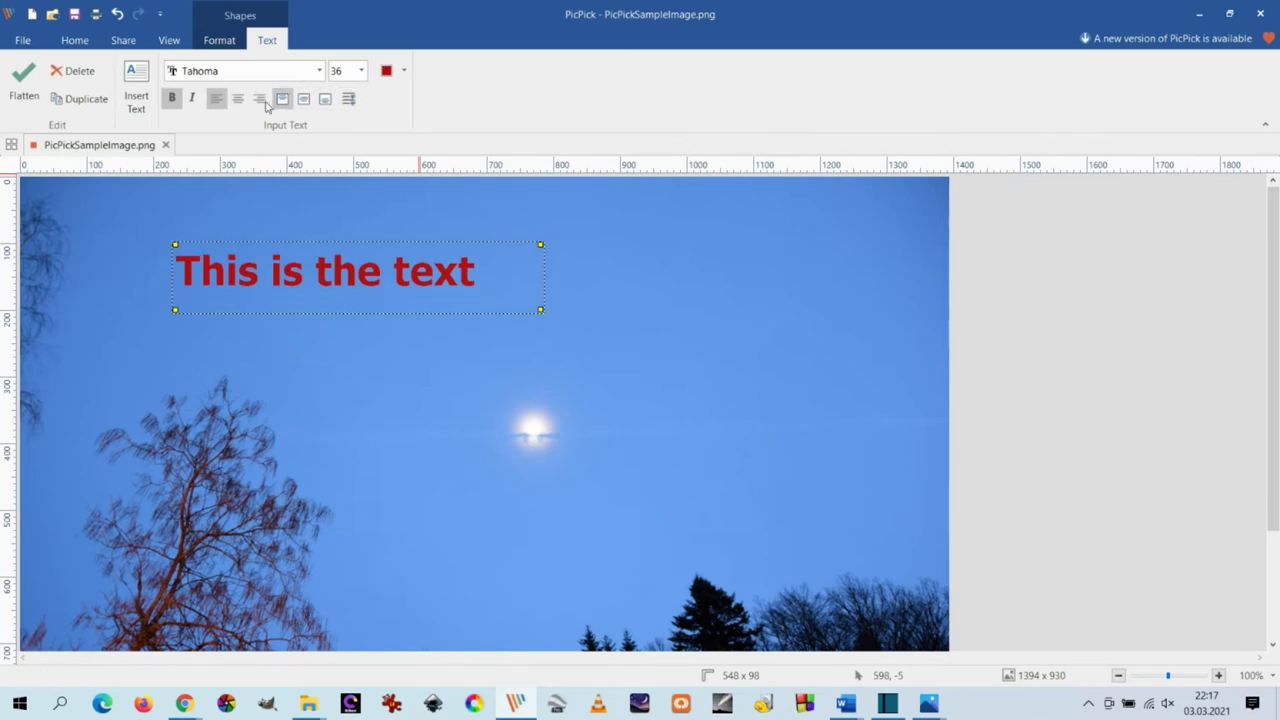
left_click(303, 98)
Make the text italic and horizontally centered, and change its font to Tw Cen MT.
left_click(192, 98)
left_click(237, 98)
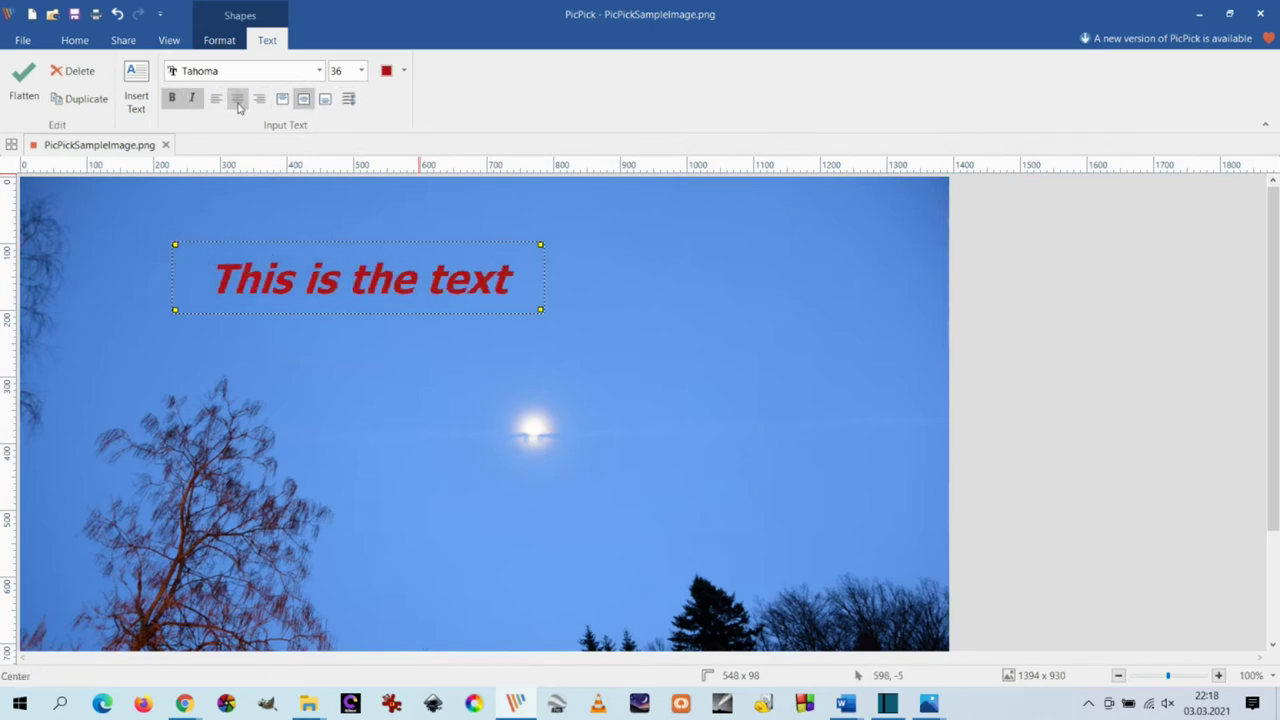
left_click(319, 70)
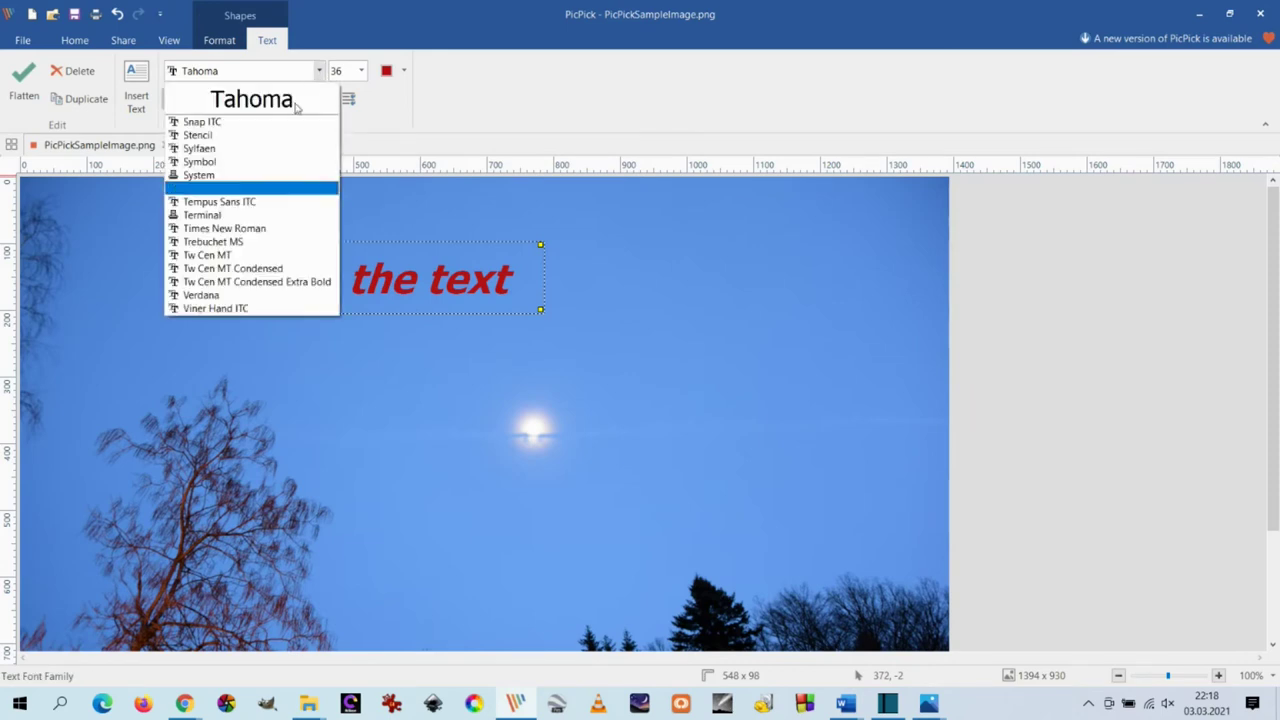
left_click(240, 254)
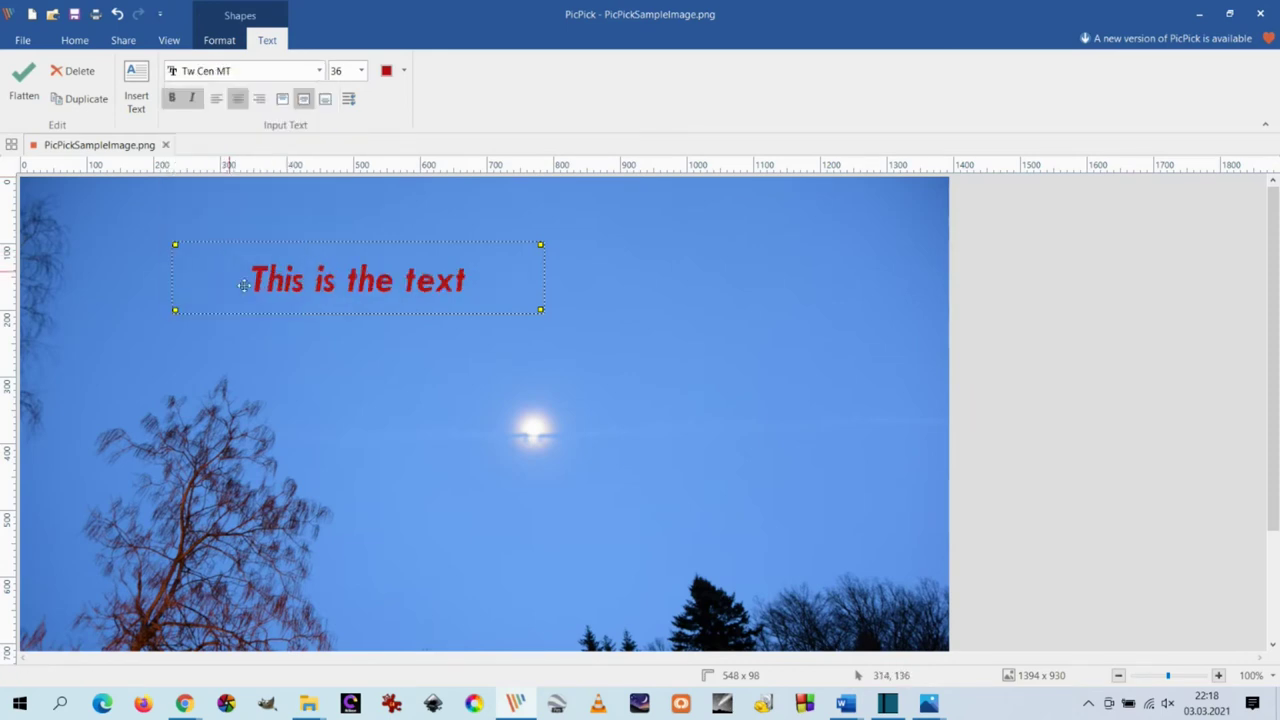
Extend the text to "This is the text right here" and enlarge its box to about 587 × 104 px.
right_click(382, 283)
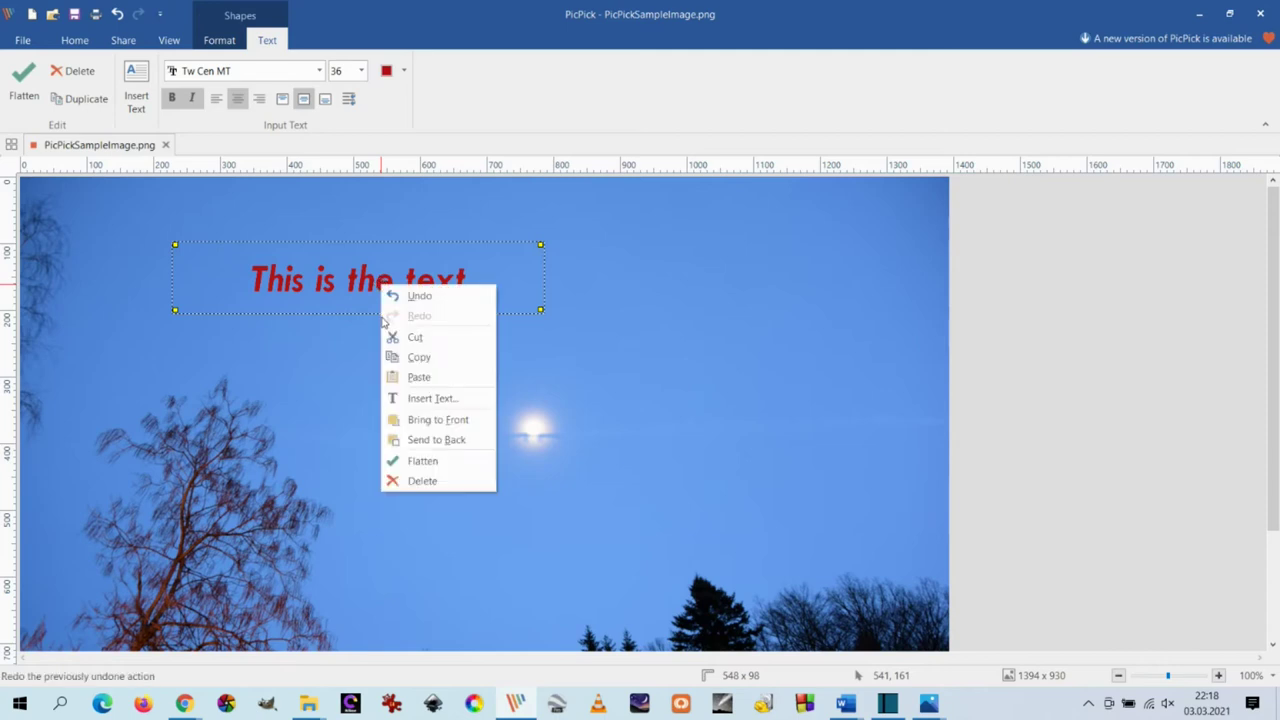
left_click(416, 397)
left_click(298, 59)
type("right")
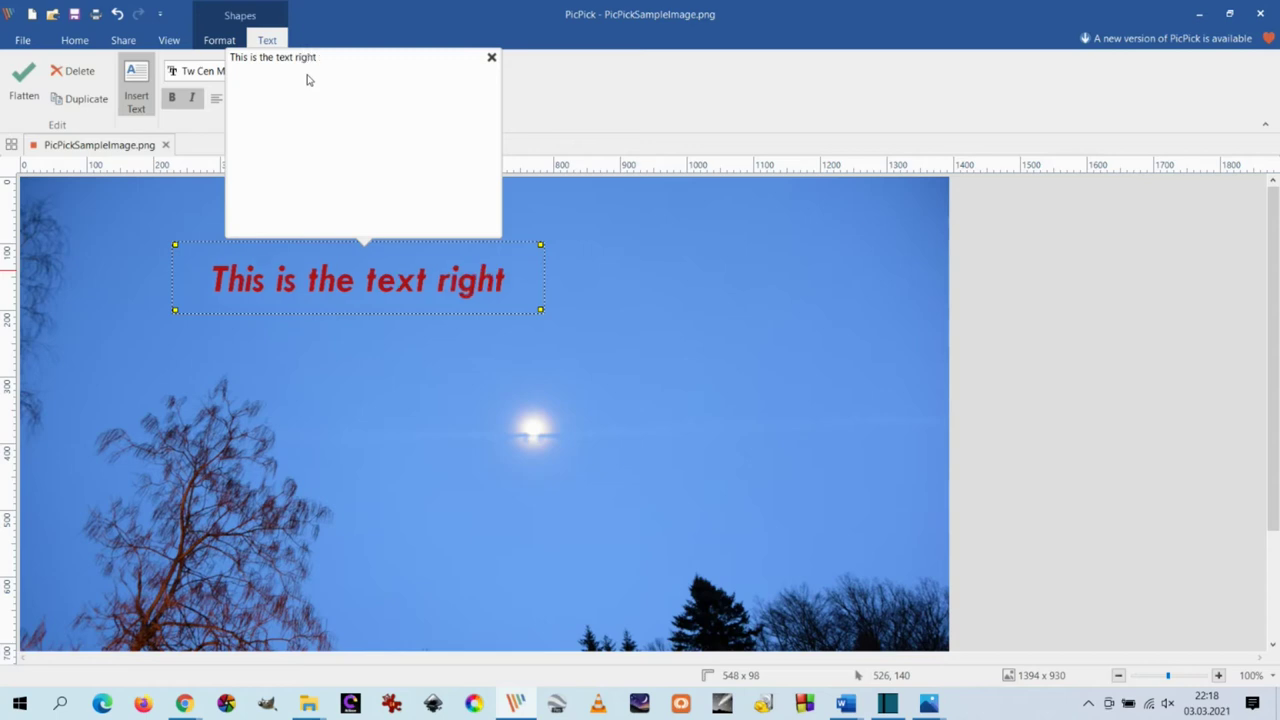
type(" here")
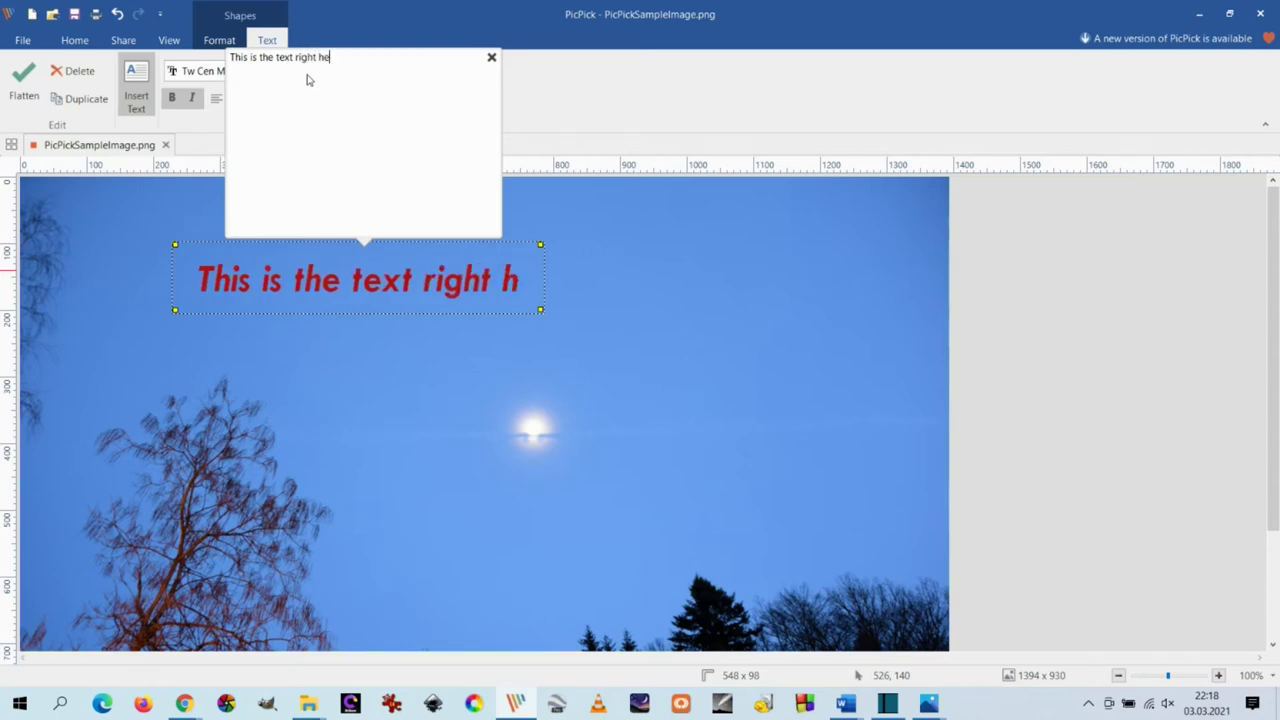
left_click(556, 316)
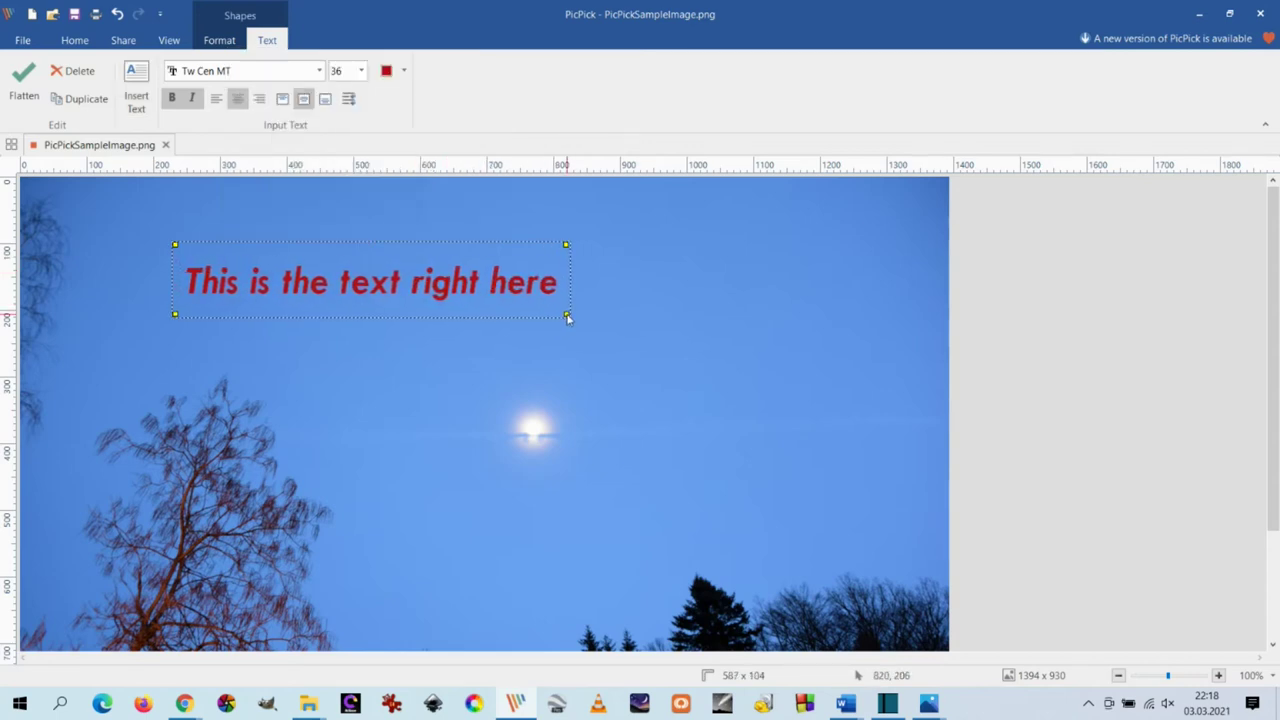
left_click(358, 437)
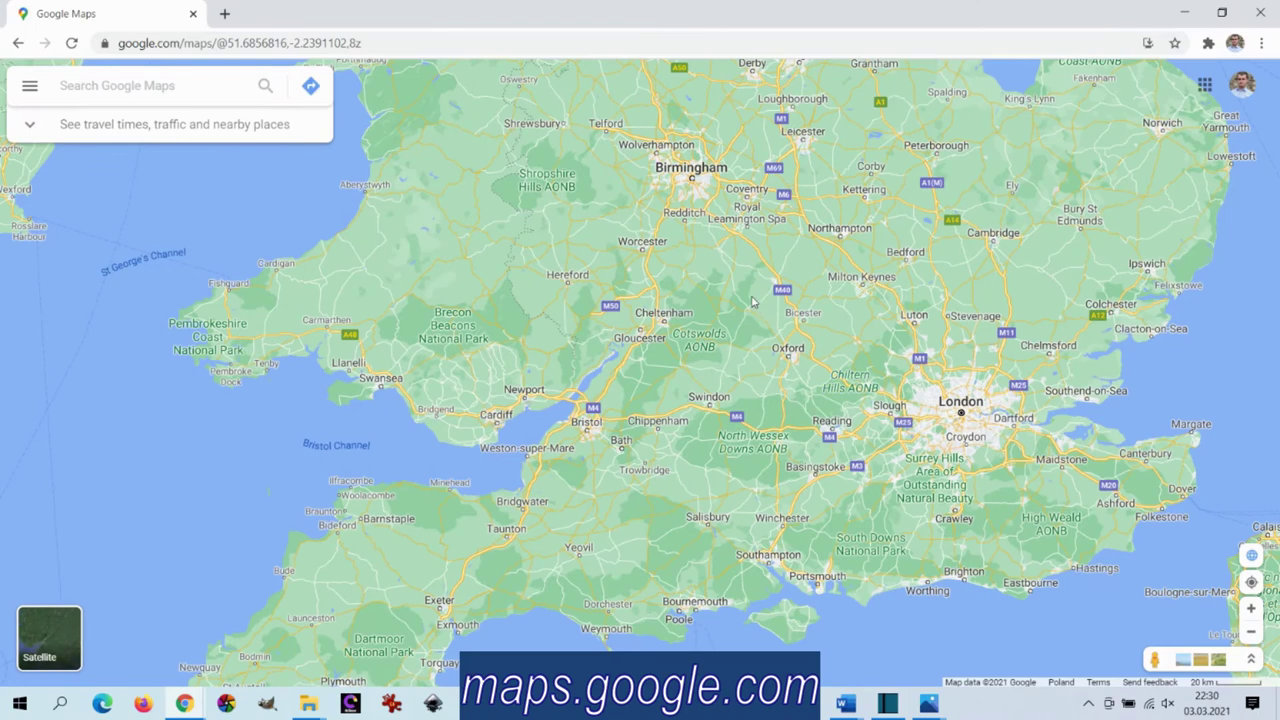
Switch to PicPick and use Contiguous Fill to color map areas above Croydon, below Swindon and below Wexford red.
left_click_drag(753, 301, 760, 305)
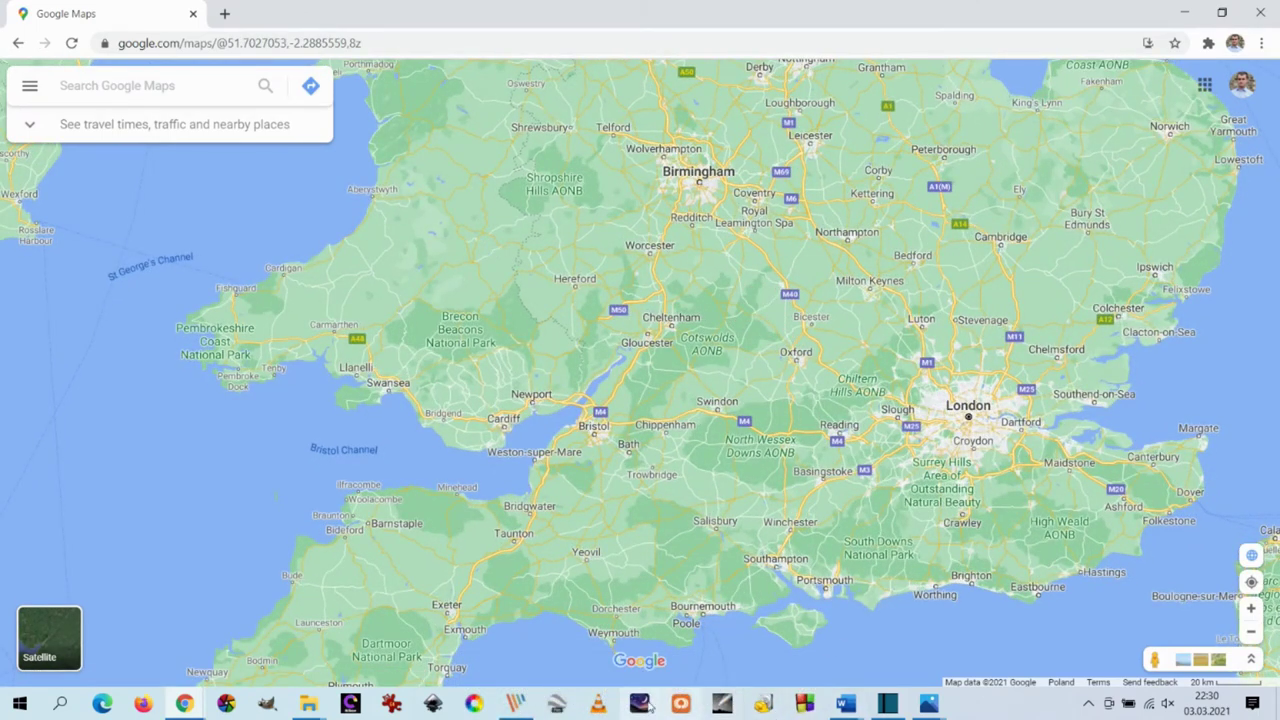
left_click(524, 708)
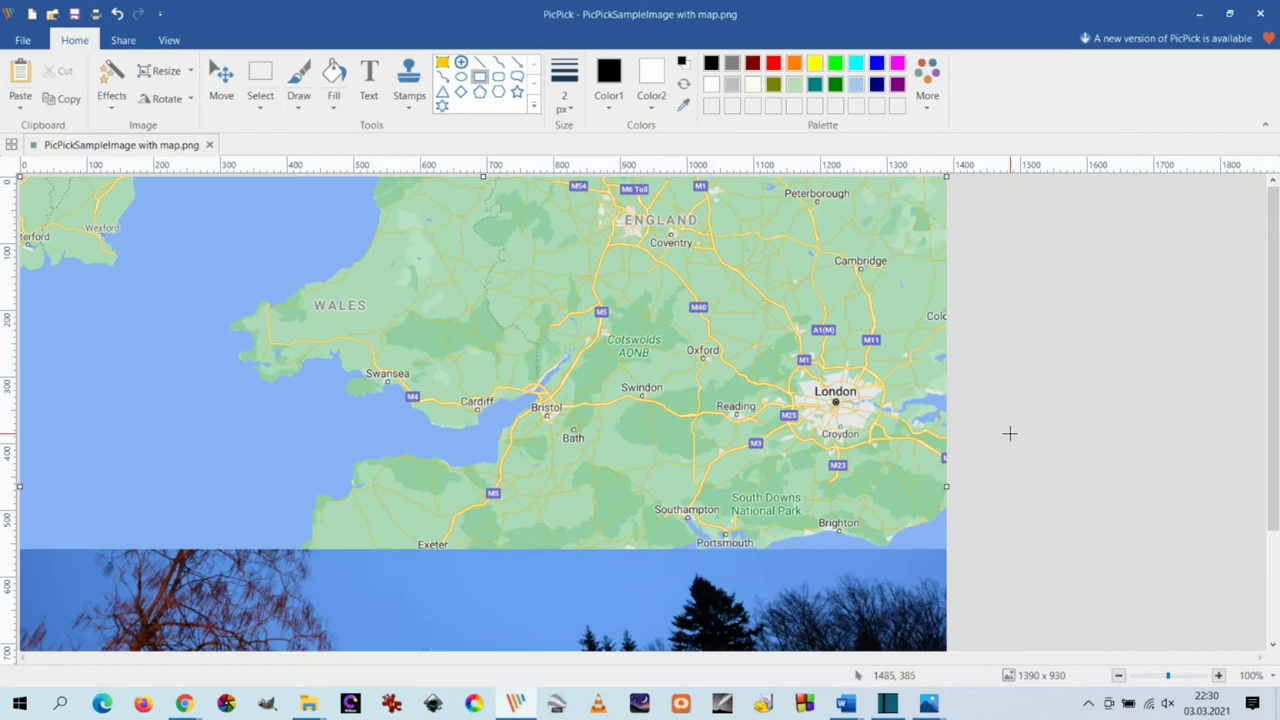
left_click(334, 108)
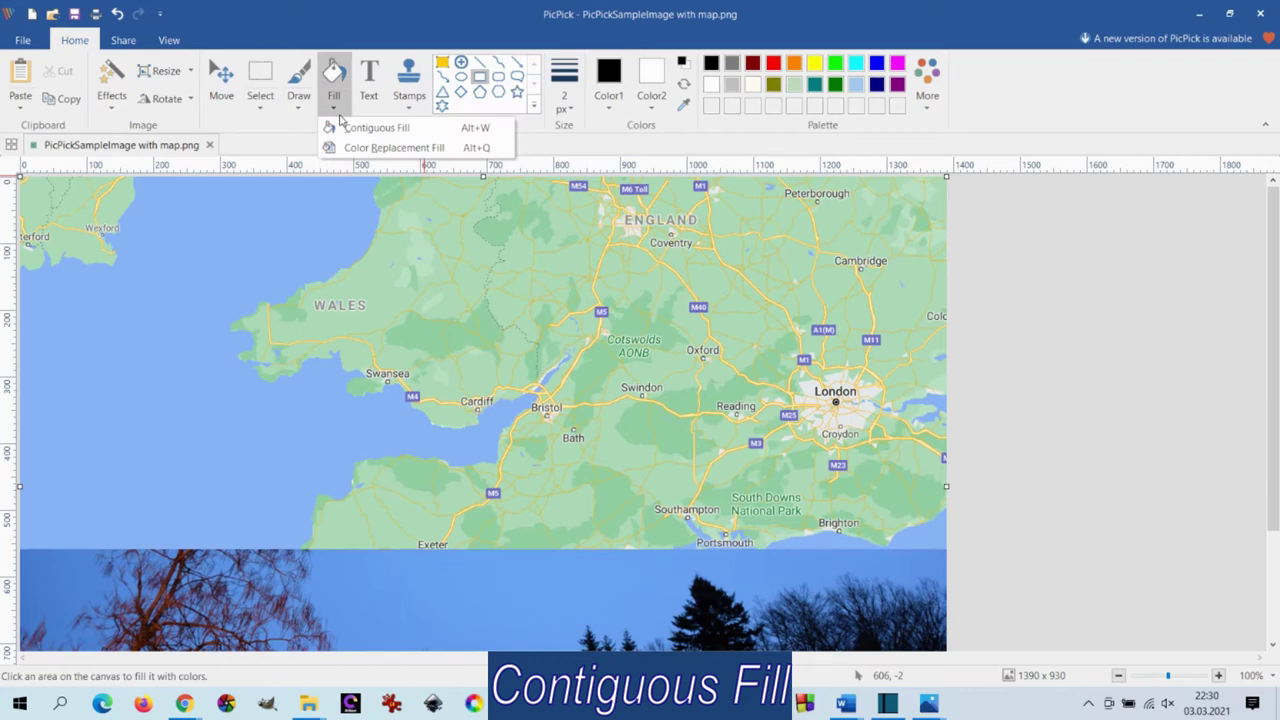
left_click(342, 128)
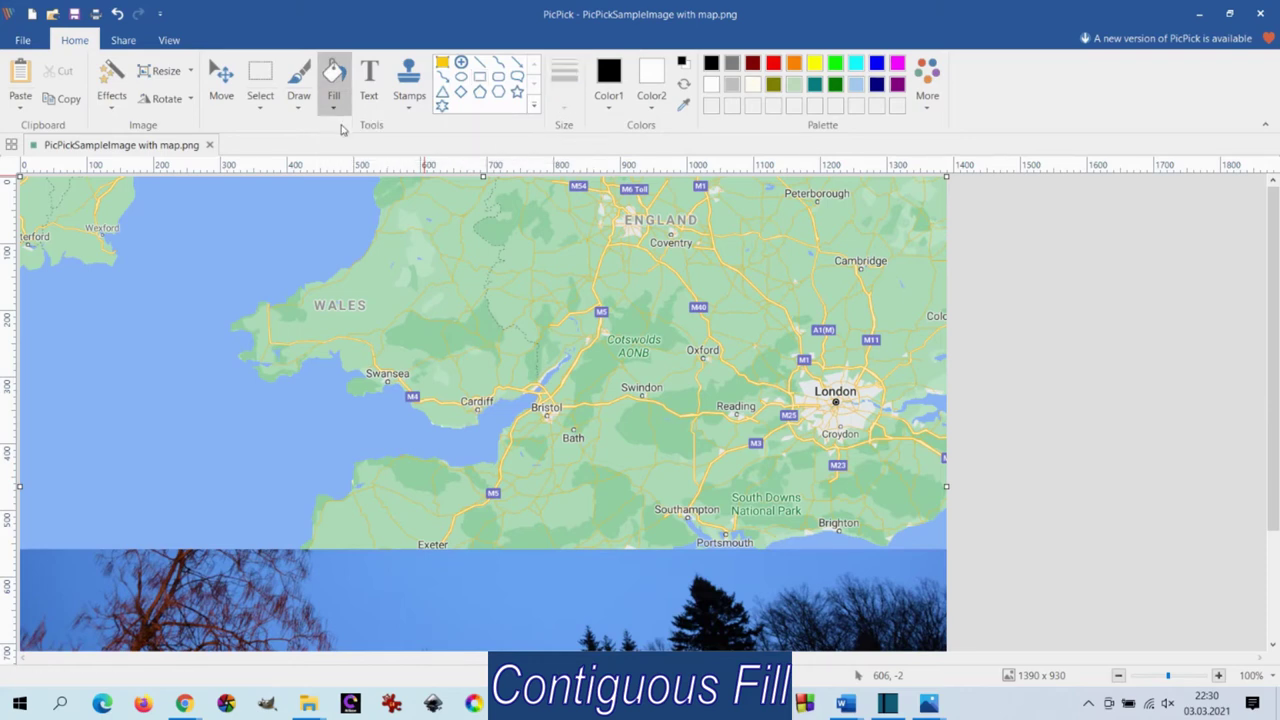
left_click(612, 110)
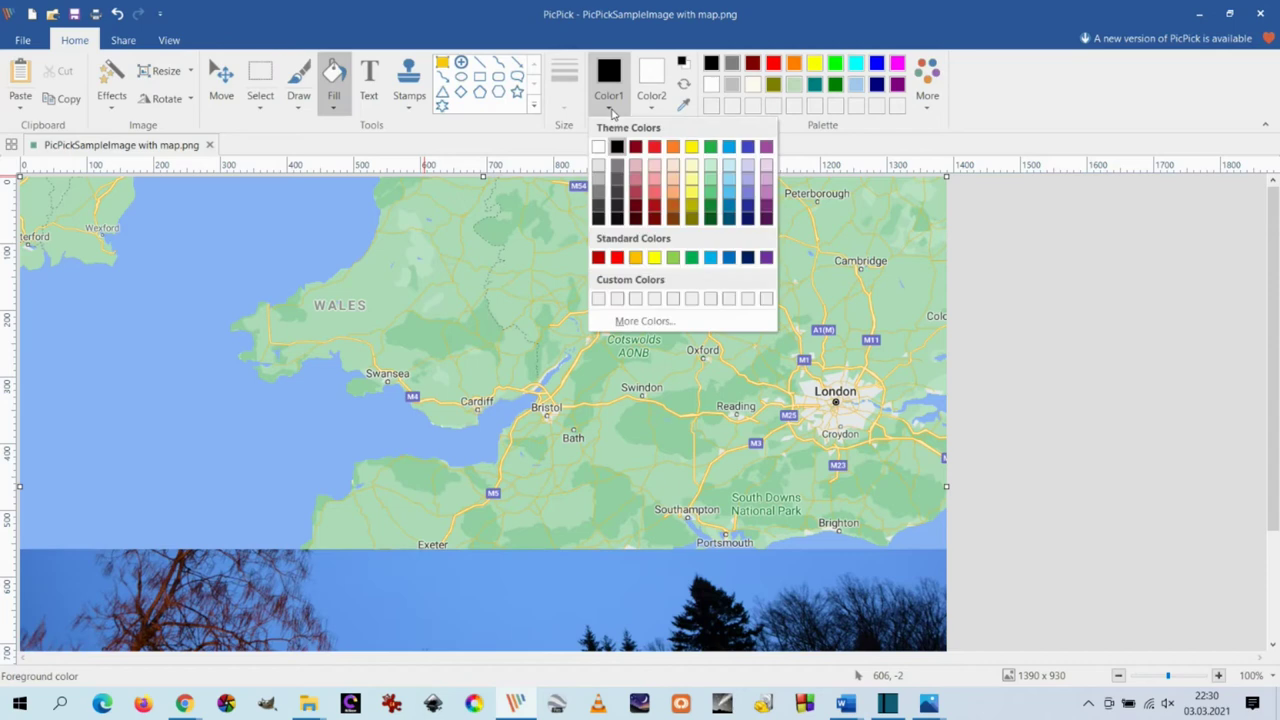
left_click(617, 257)
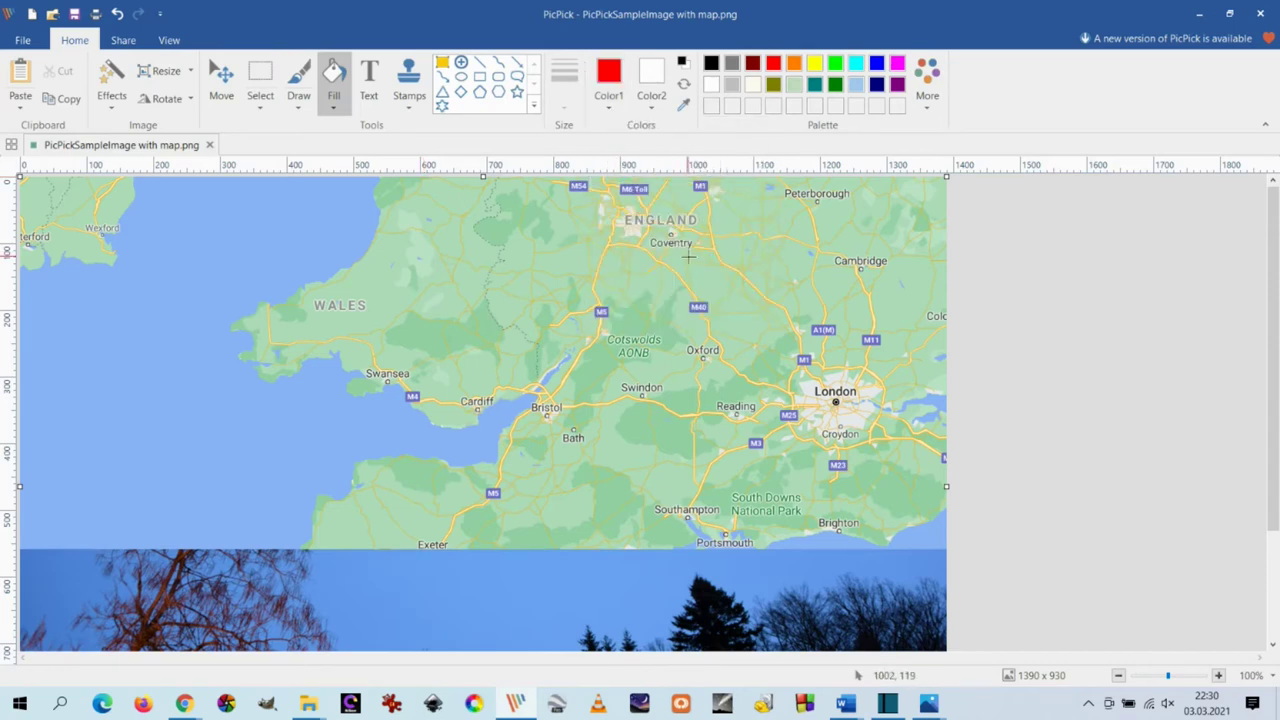
left_click(852, 422)
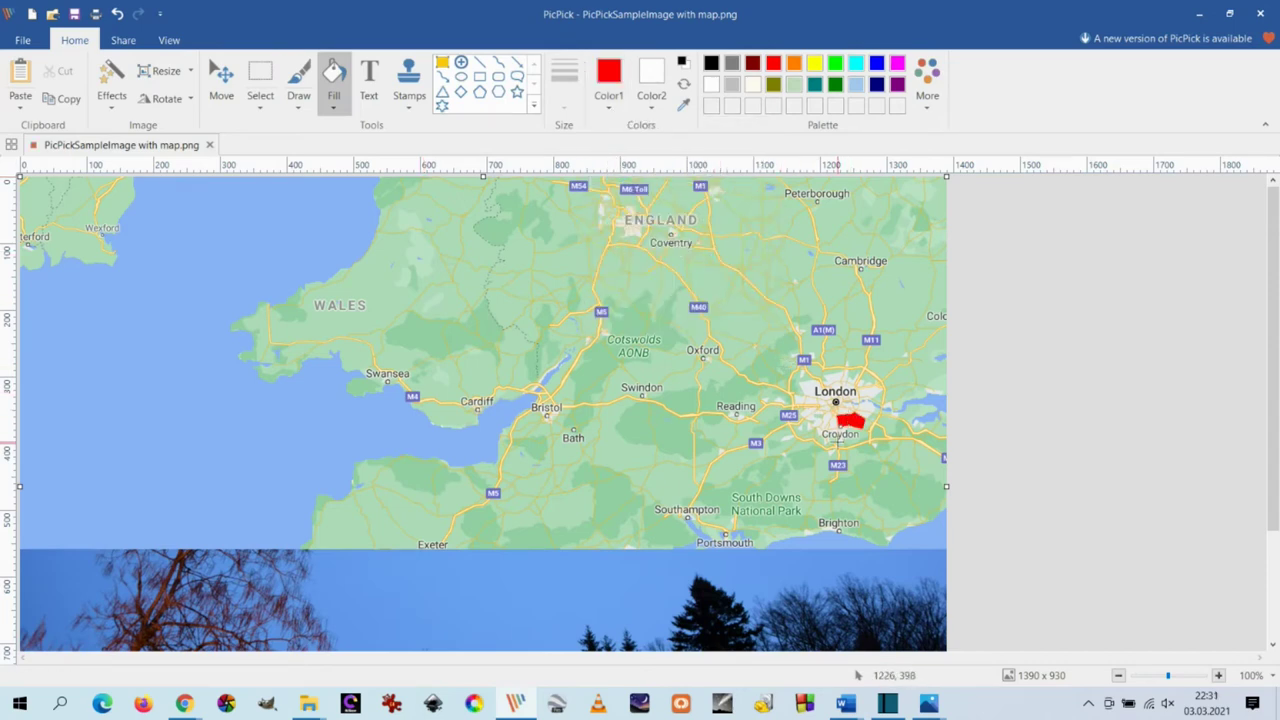
left_click(673, 434)
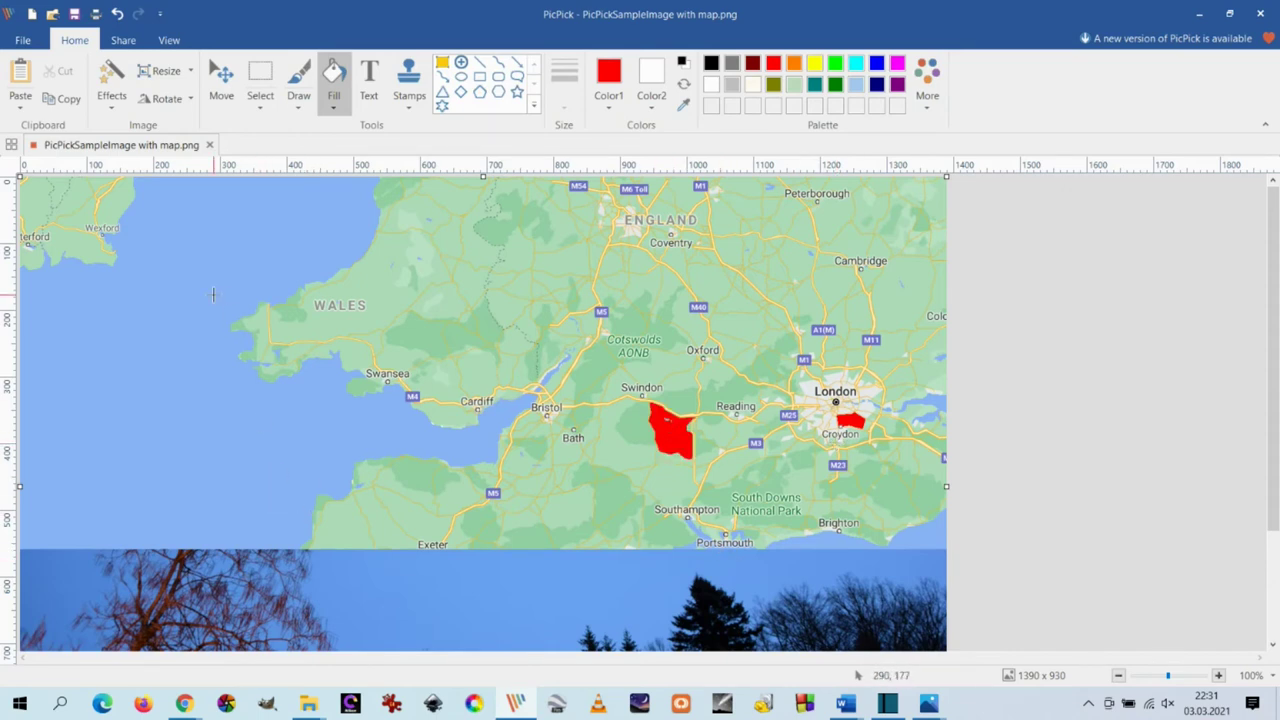
left_click(85, 259)
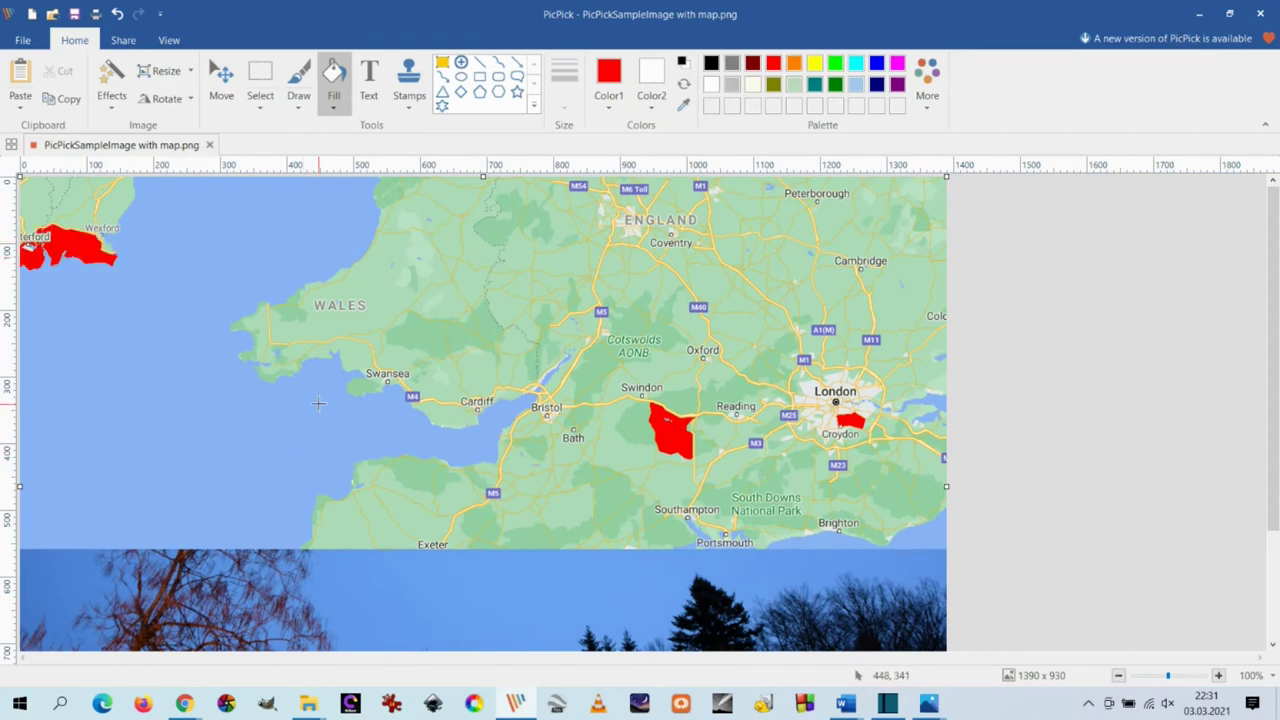
Use Color Replacement Fill to turn the map's darker green areas orange.
left_click(334, 109)
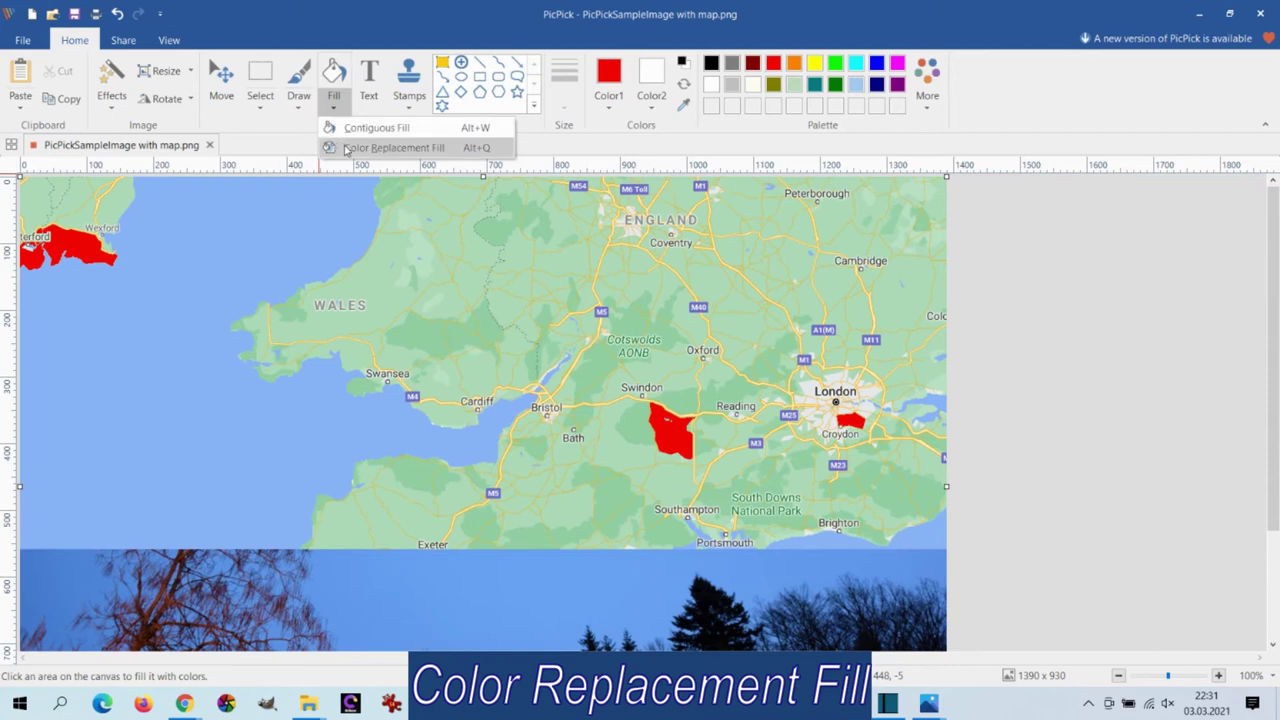
left_click(346, 150)
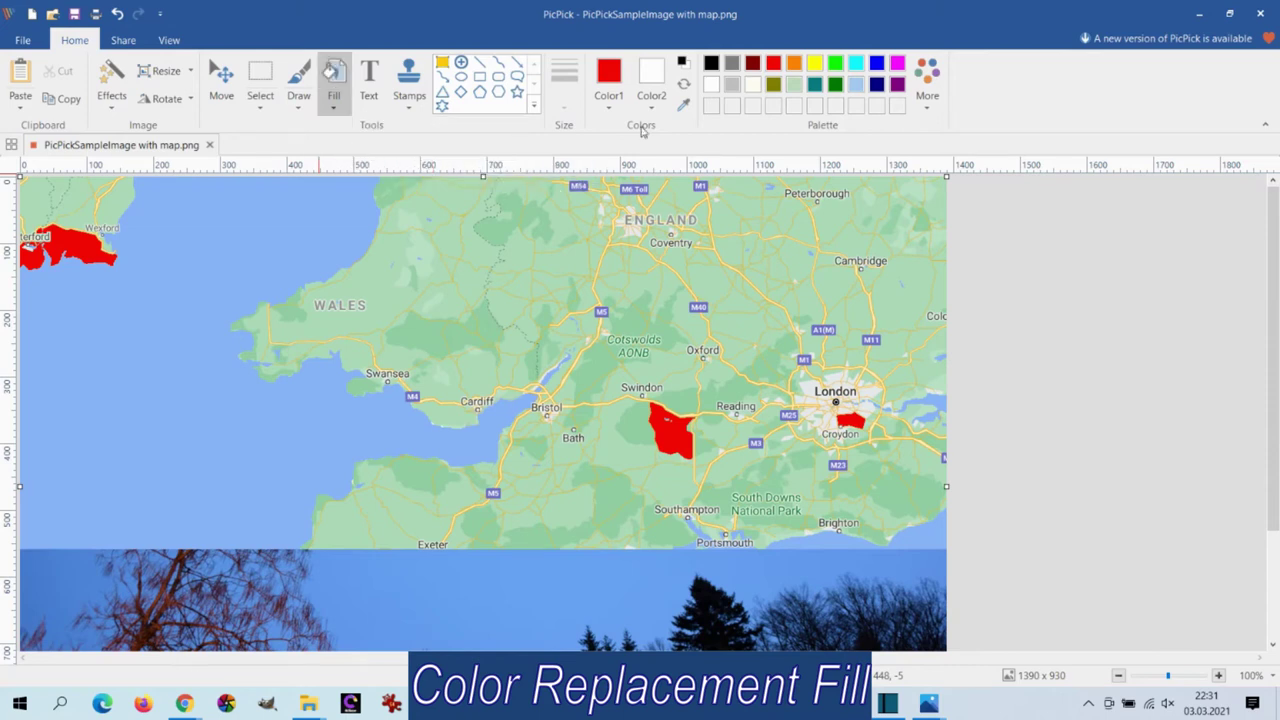
left_click(794, 64)
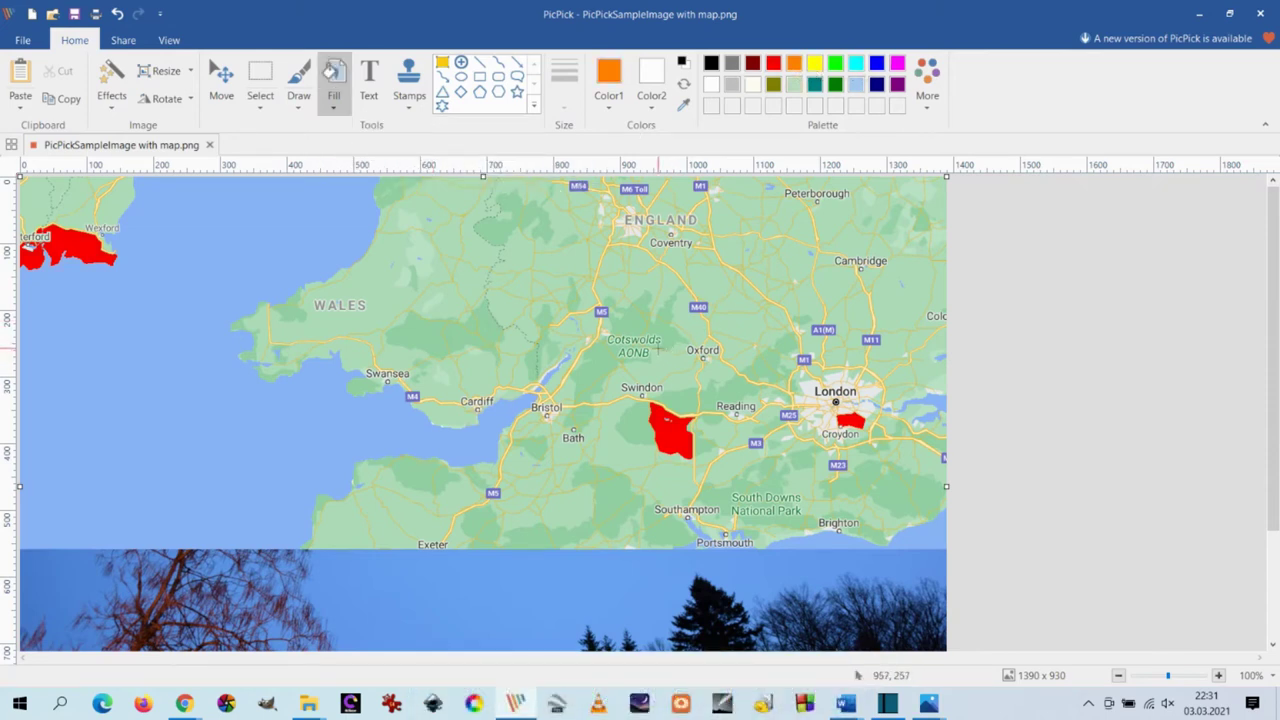
left_click(427, 330)
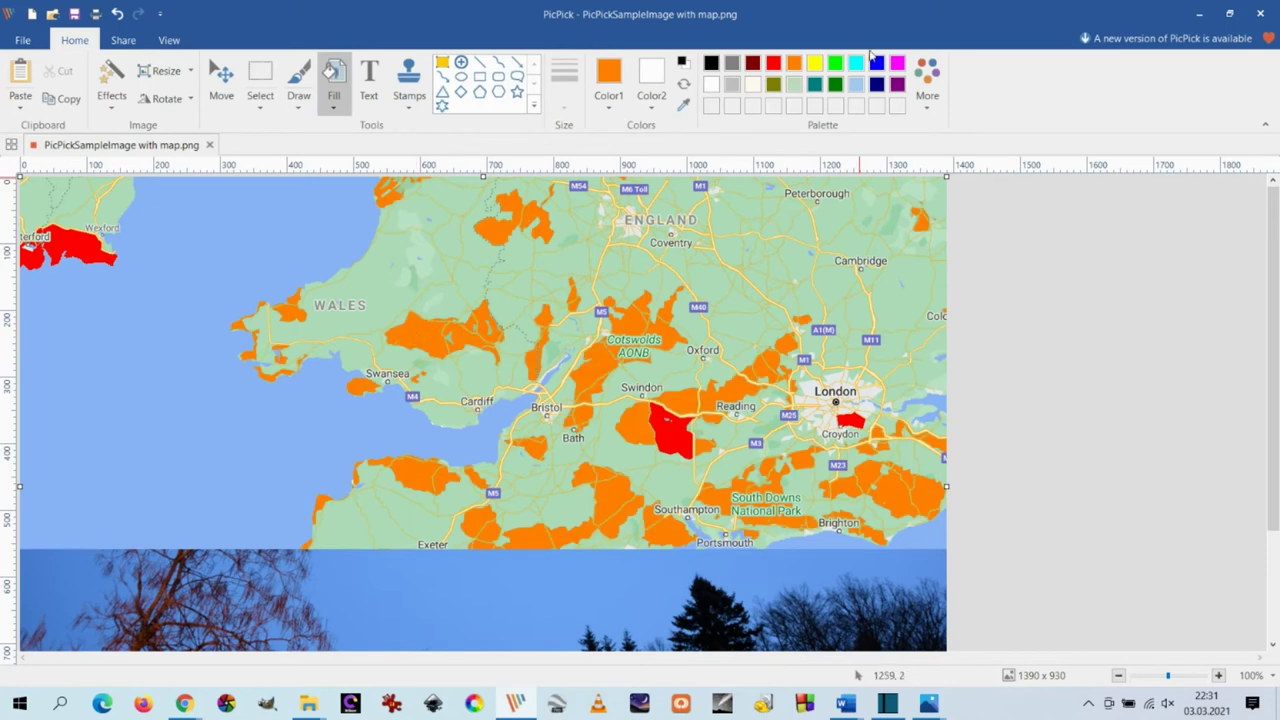
Replace the map's pale urban areas with yellow and its light green land with dark green.
left_click(816, 64)
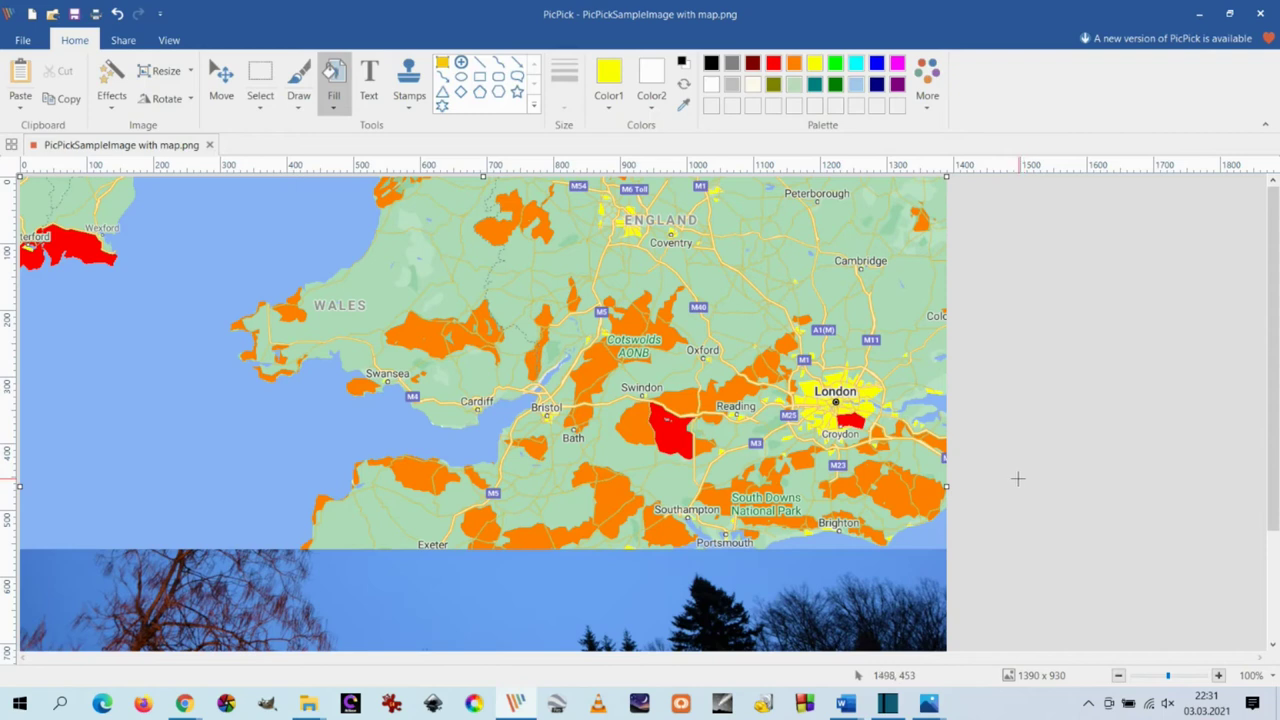
left_click(836, 84)
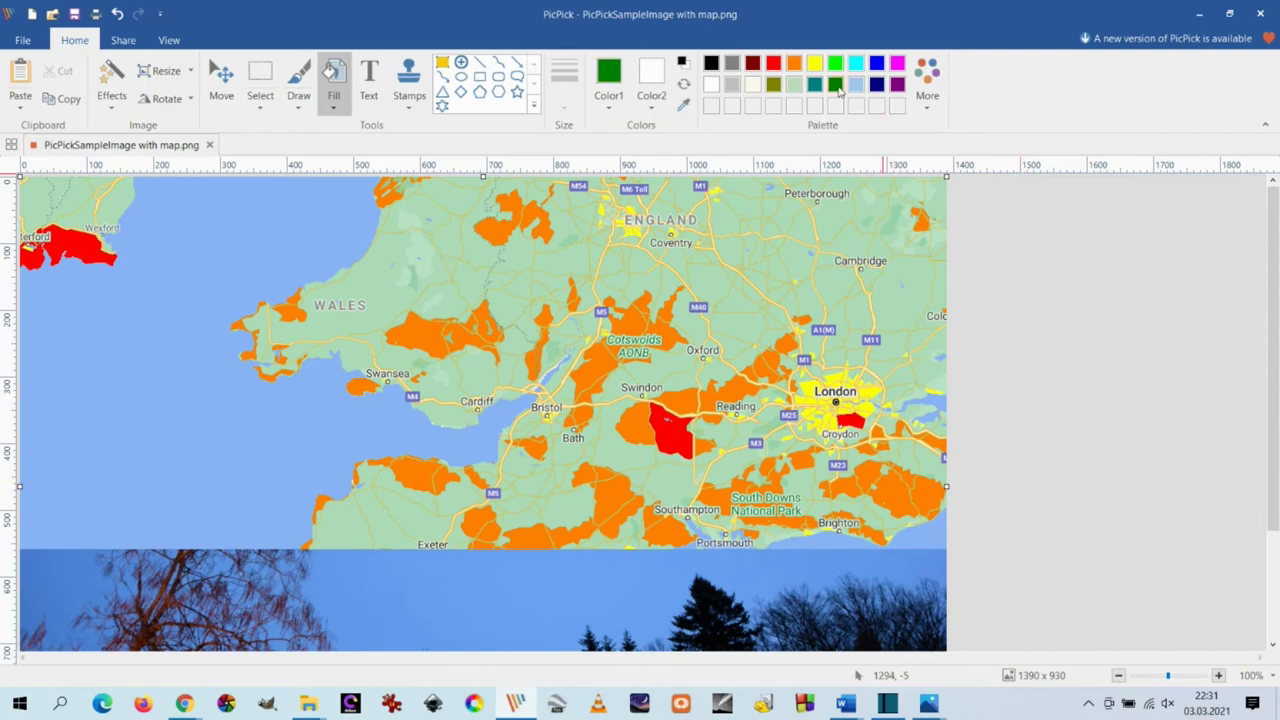
left_click(911, 310)
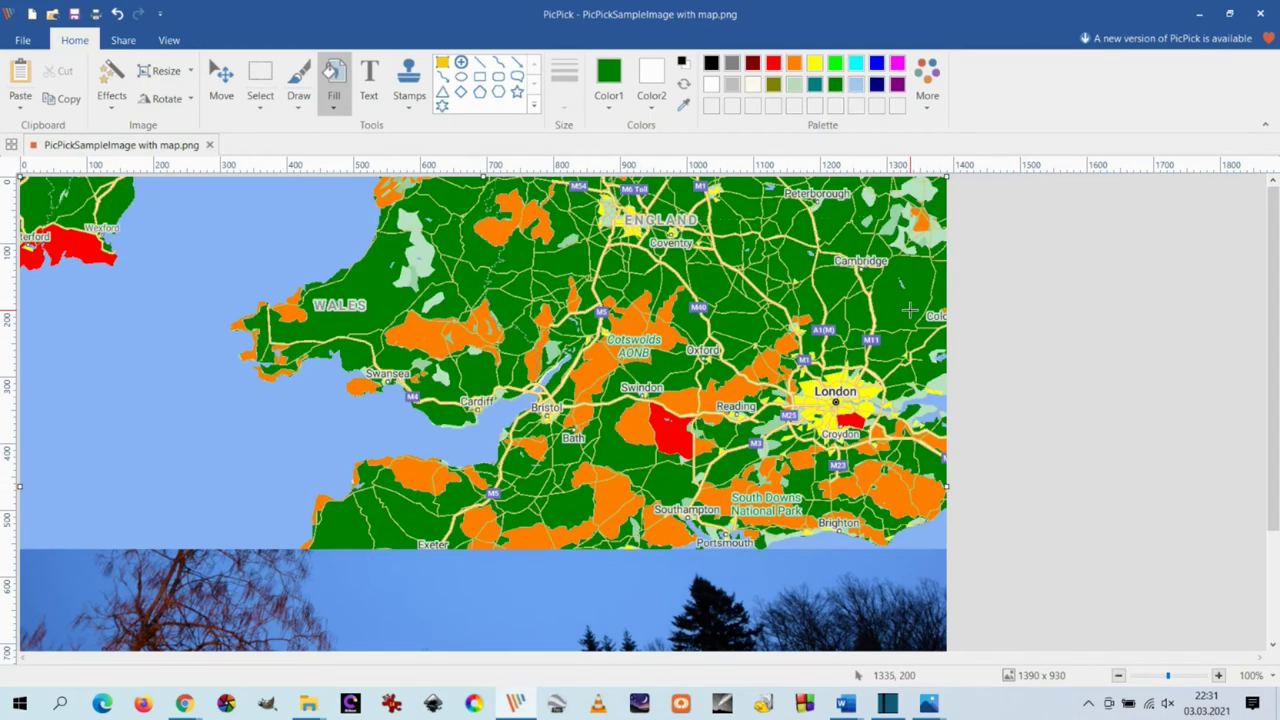
left_click(334, 108)
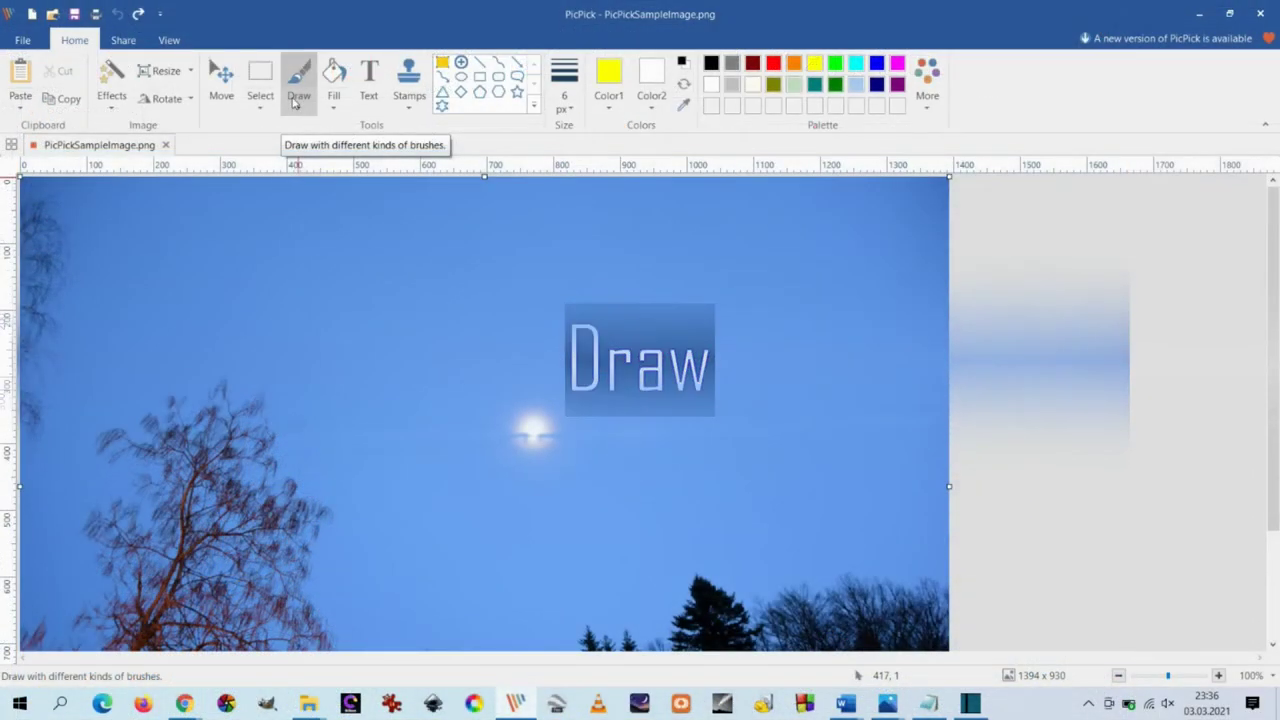
Draw freehand yellow, red and bright green brush scribbles across the upper sky of PicPickSampleImage.png.
left_click(296, 108)
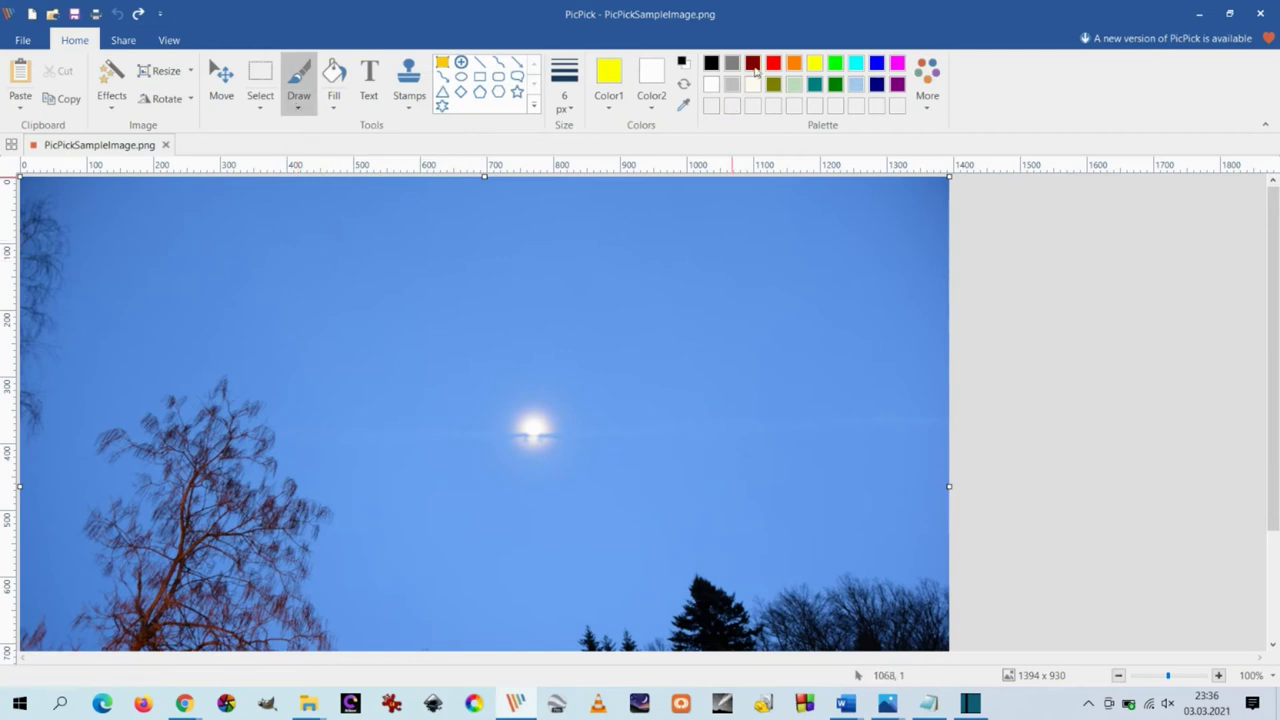
mouse_move(177, 247)
left_mouse_down()
mouse_move(224, 309)
mouse_move(301, 276)
mouse_move(323, 246)
mouse_move(553, 242)
left_mouse_up()
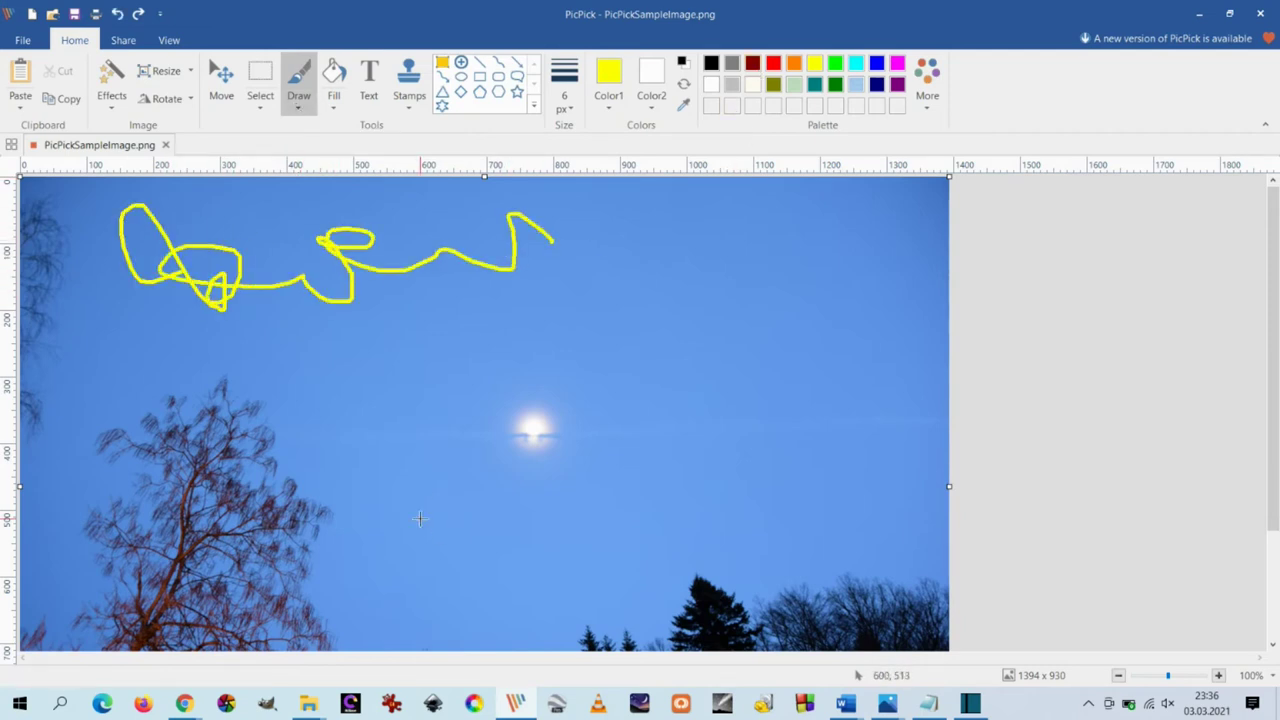
left_click(773, 63)
mouse_move(514, 284)
left_mouse_down()
mouse_move(548, 203)
mouse_move(535, 259)
mouse_move(822, 240)
left_mouse_up()
left_click(835, 63)
mouse_move(360, 262)
left_mouse_down()
mouse_move(380, 245)
mouse_move(348, 295)
left_mouse_up()
Draw with the Marker in orange above the moon and across the yellow scribble, and in yellow over the moon.
left_click(298, 110)
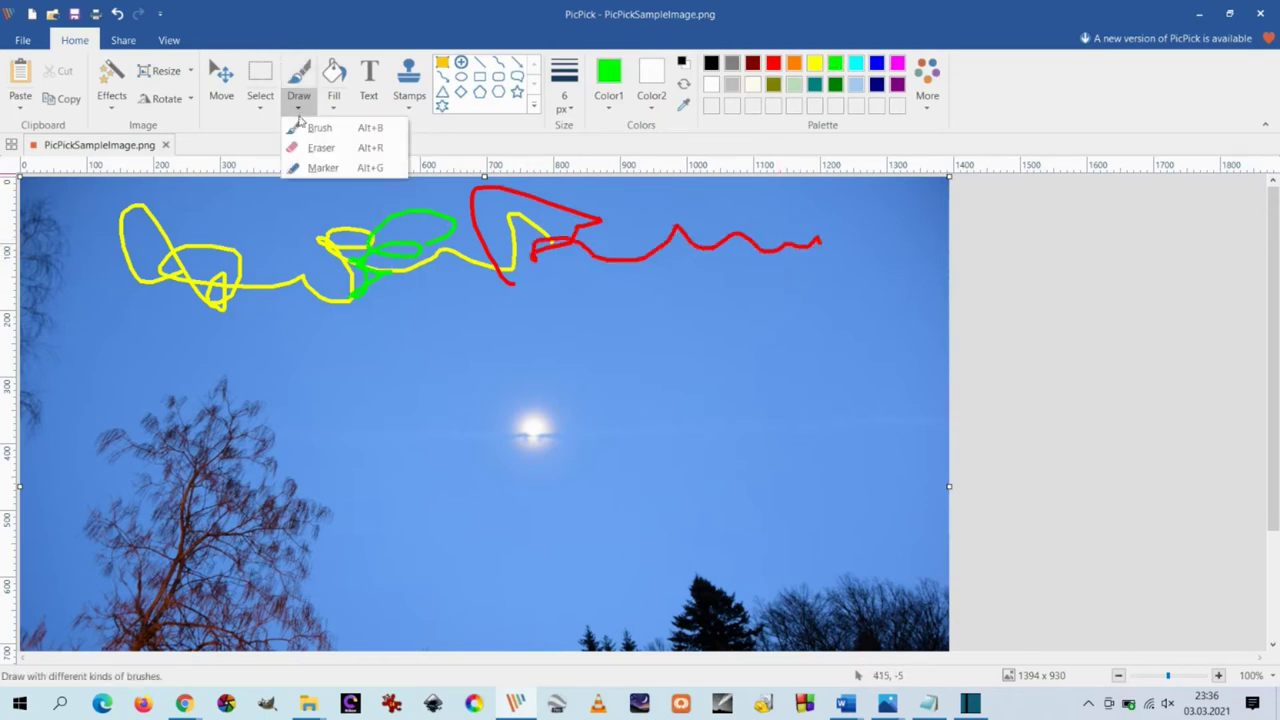
left_click(310, 168)
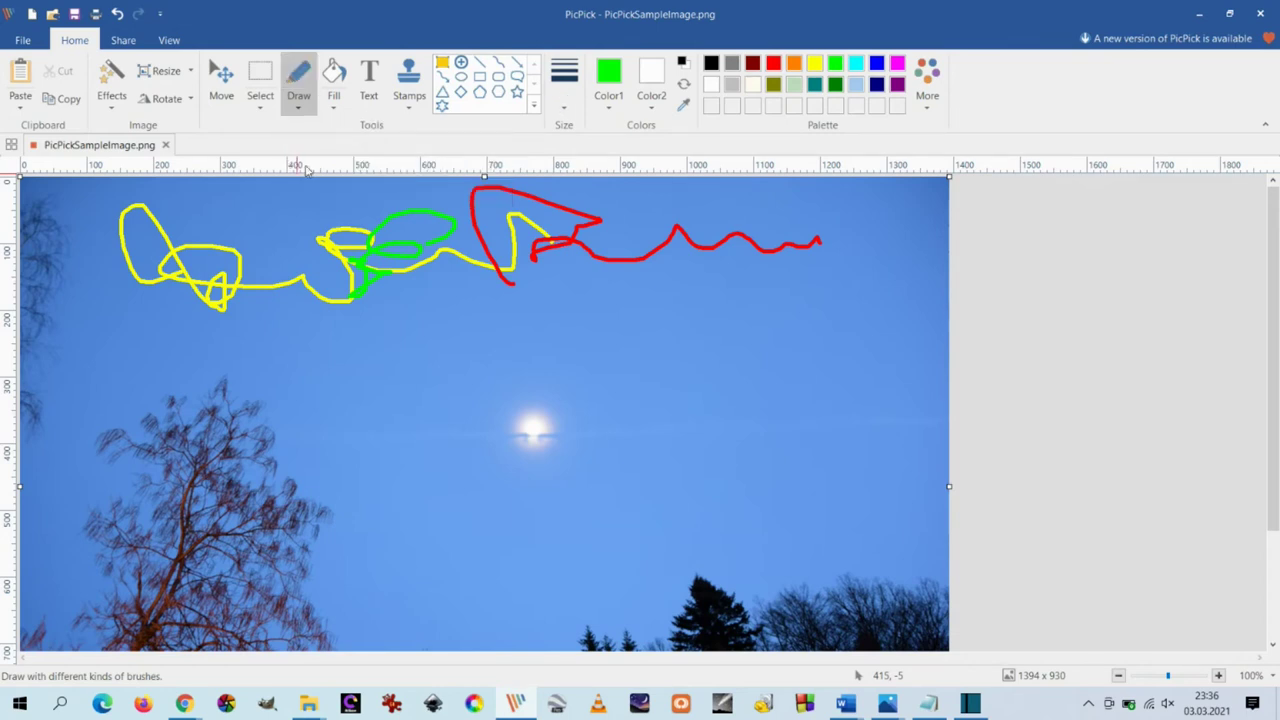
mouse_move(408, 380)
left_mouse_down()
mouse_move(426, 340)
mouse_move(563, 318)
left_mouse_up()
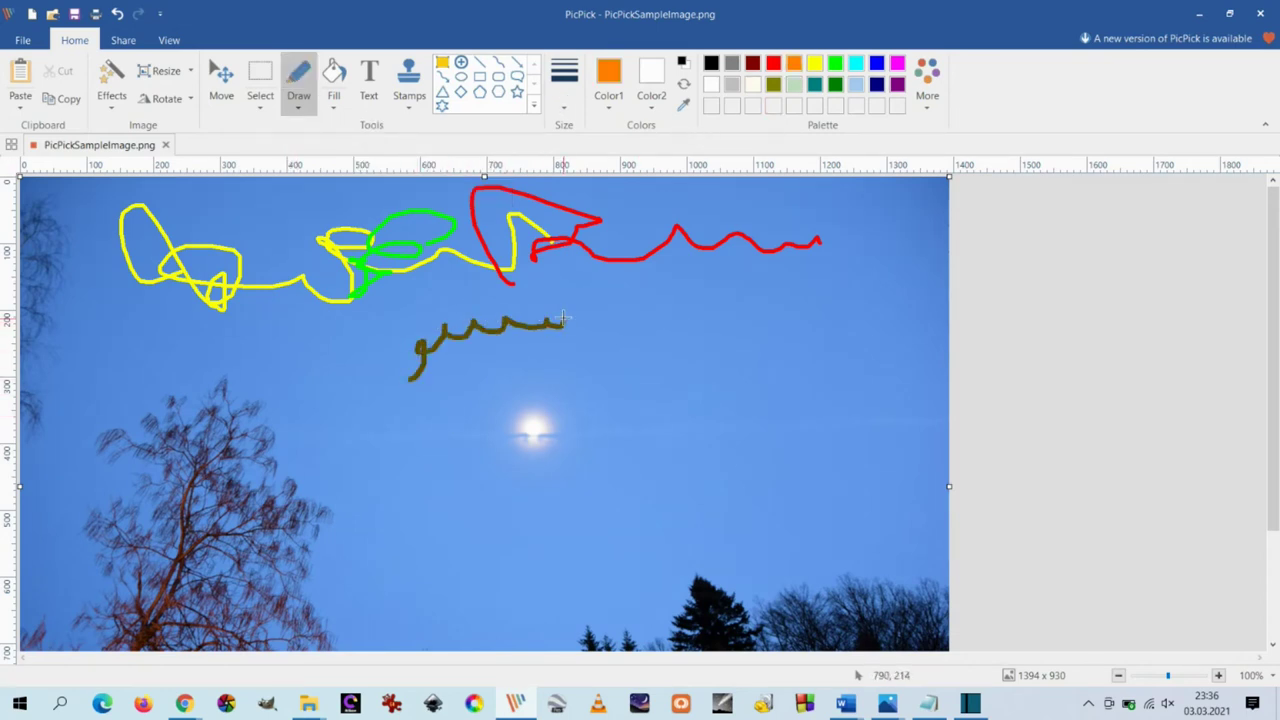
left_click_drag(253, 237, 310, 327)
left_click_drag(268, 258, 305, 300)
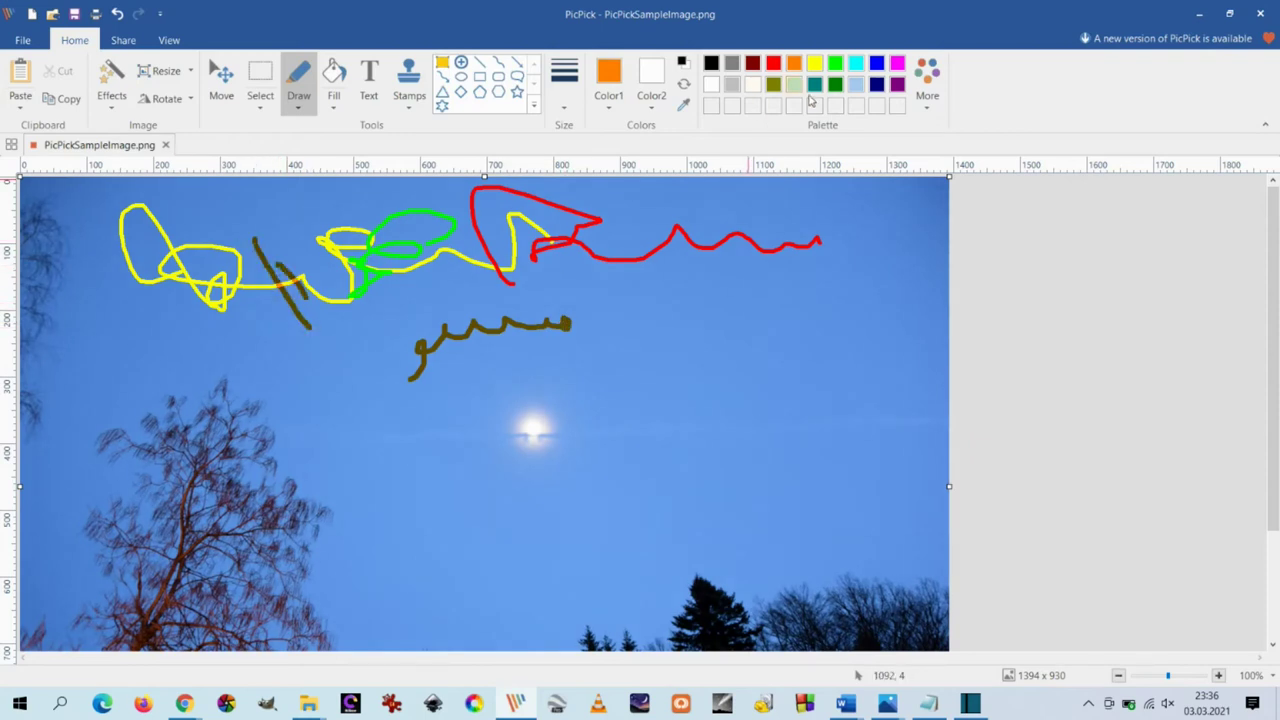
left_click(814, 63)
mouse_move(453, 420)
left_mouse_down()
mouse_move(508, 454)
mouse_move(551, 391)
mouse_move(625, 465)
left_mouse_up()
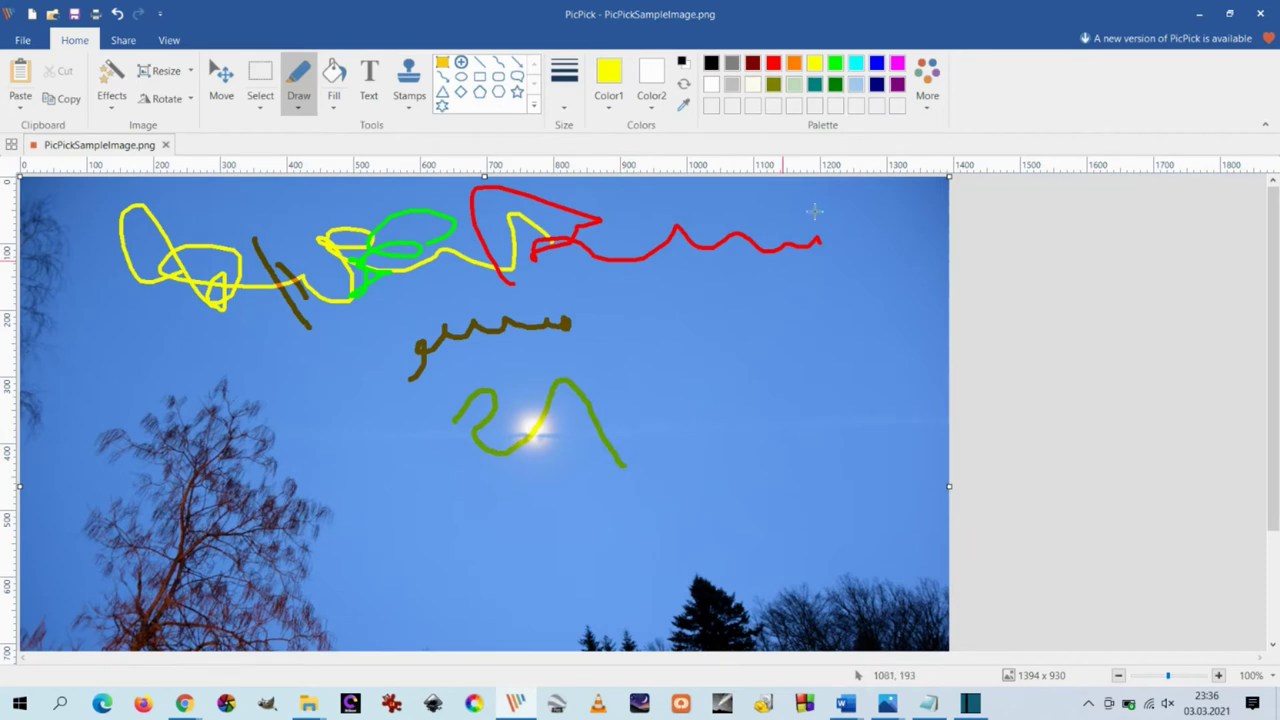
Add Marker strokes in dark green over the moon, light gray across the scribbles, and red near the red brush line.
left_click(836, 84)
mouse_move(497, 515)
left_mouse_down()
mouse_move(535, 426)
mouse_move(576, 394)
mouse_move(521, 348)
left_mouse_up()
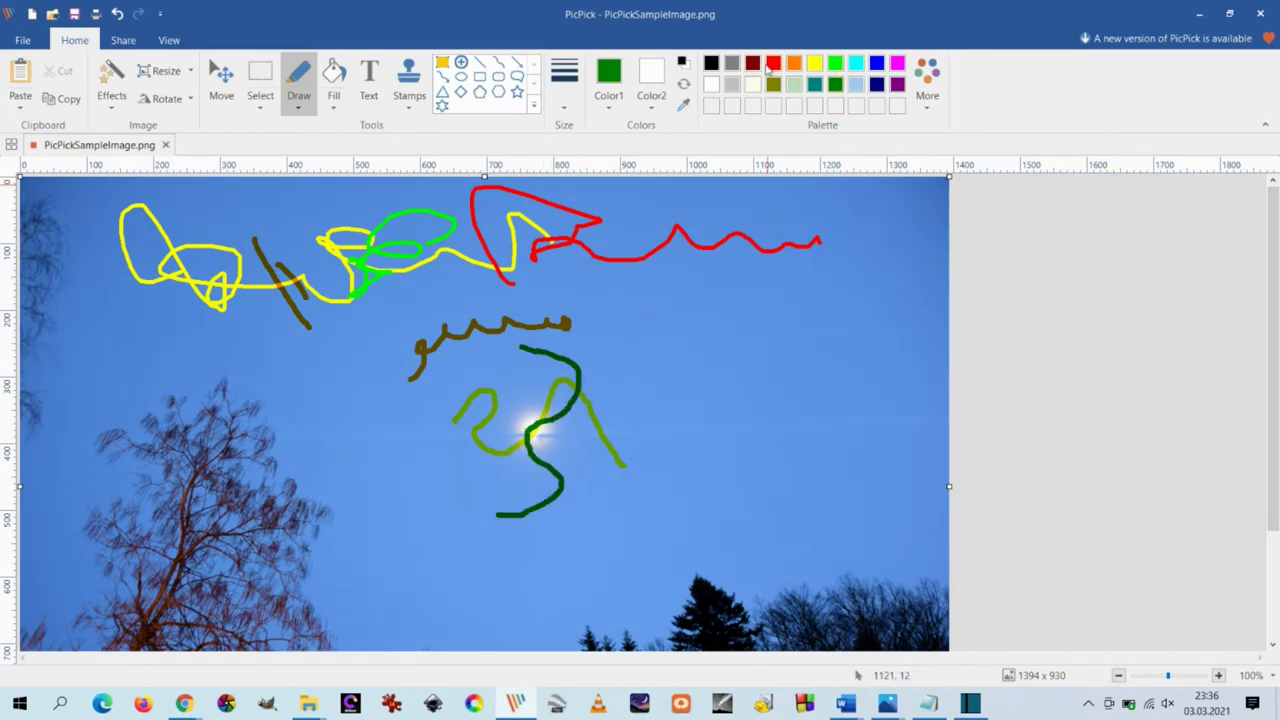
left_click(734, 83)
mouse_move(755, 380)
left_mouse_down()
mouse_move(607, 423)
mouse_move(517, 430)
mouse_move(446, 397)
mouse_move(360, 295)
mouse_move(197, 282)
mouse_move(150, 256)
mouse_move(133, 223)
left_mouse_up()
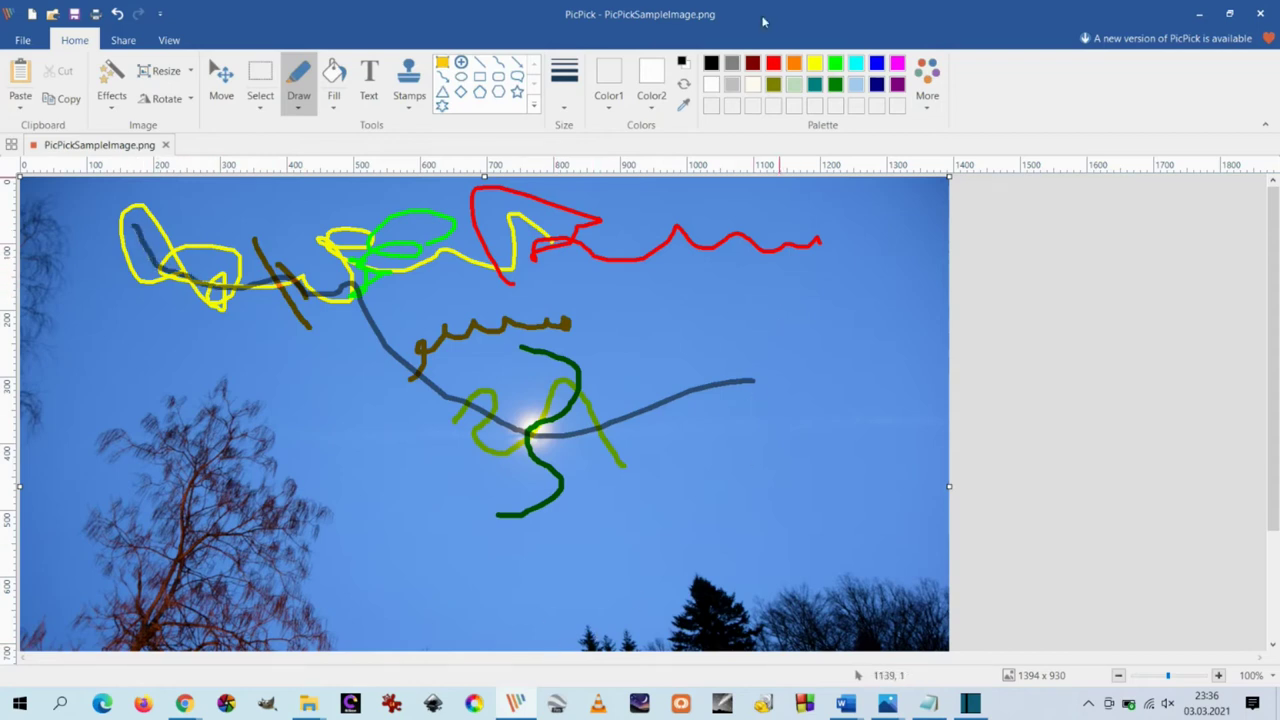
left_click(752, 63)
mouse_move(771, 279)
left_mouse_down()
mouse_move(736, 247)
mouse_move(688, 228)
mouse_move(636, 280)
left_mouse_up()
Set the Eraser to its thickest width and erase across the scribbles with white as the background color.
left_click(298, 104)
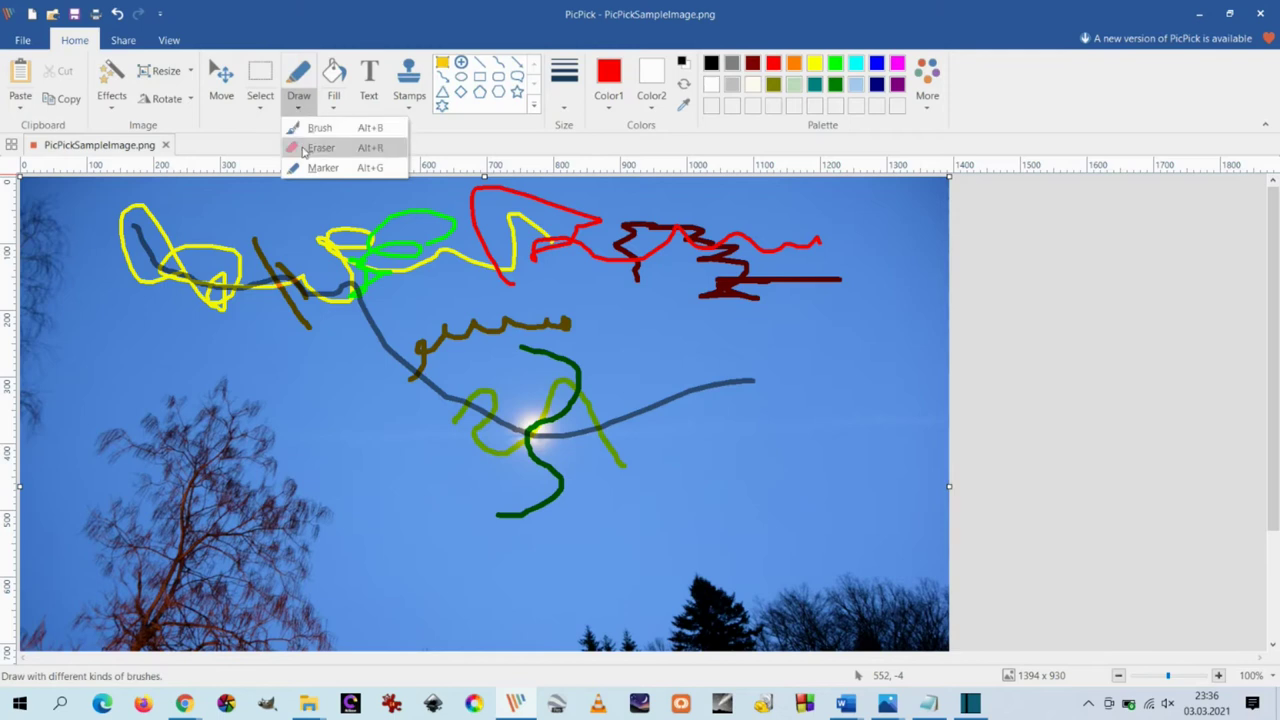
left_click(318, 148)
left_click(564, 90)
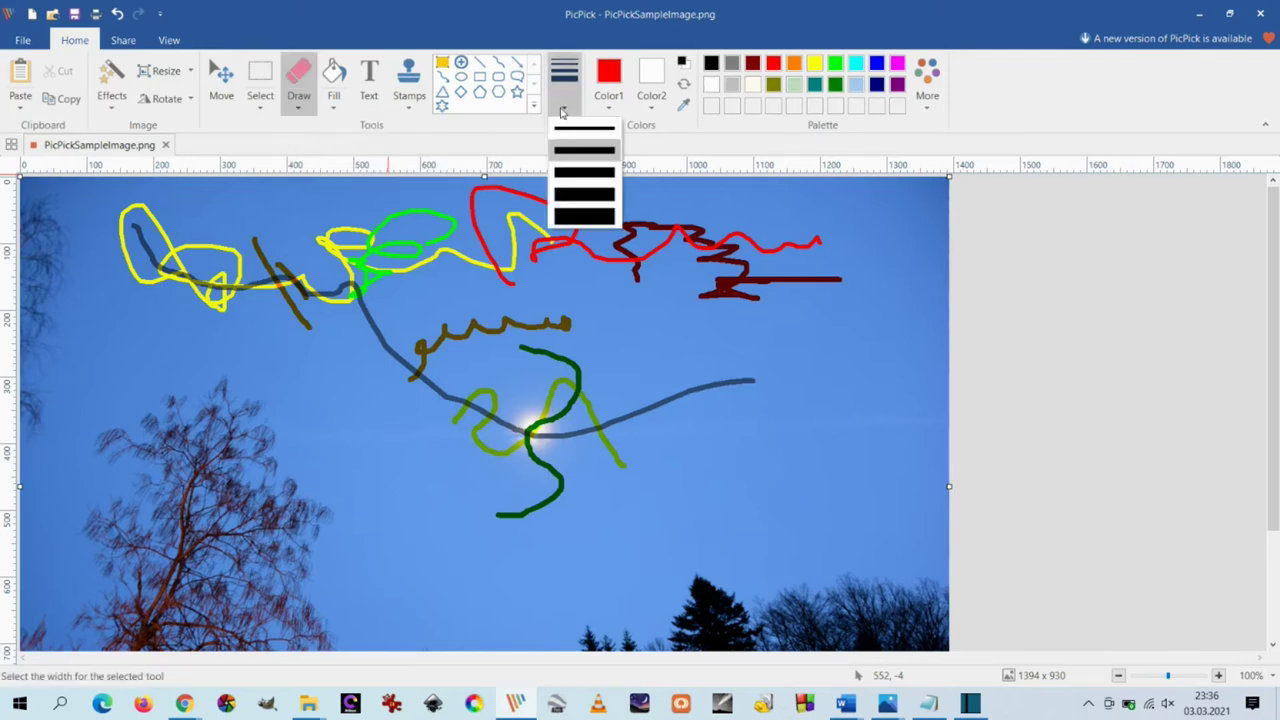
left_click(585, 212)
mouse_move(180, 250)
left_mouse_down()
mouse_move(90, 265)
mouse_move(620, 255)
mouse_move(710, 290)
mouse_move(660, 340)
left_mouse_up()
Swap the foreground and background colors, erase across the scribbles with red, and undo the eraser strokes.
left_click(683, 84)
mouse_move(720, 235)
left_mouse_down()
mouse_move(600, 272)
mouse_move(610, 425)
mouse_move(290, 349)
mouse_move(202, 230)
left_mouse_up()
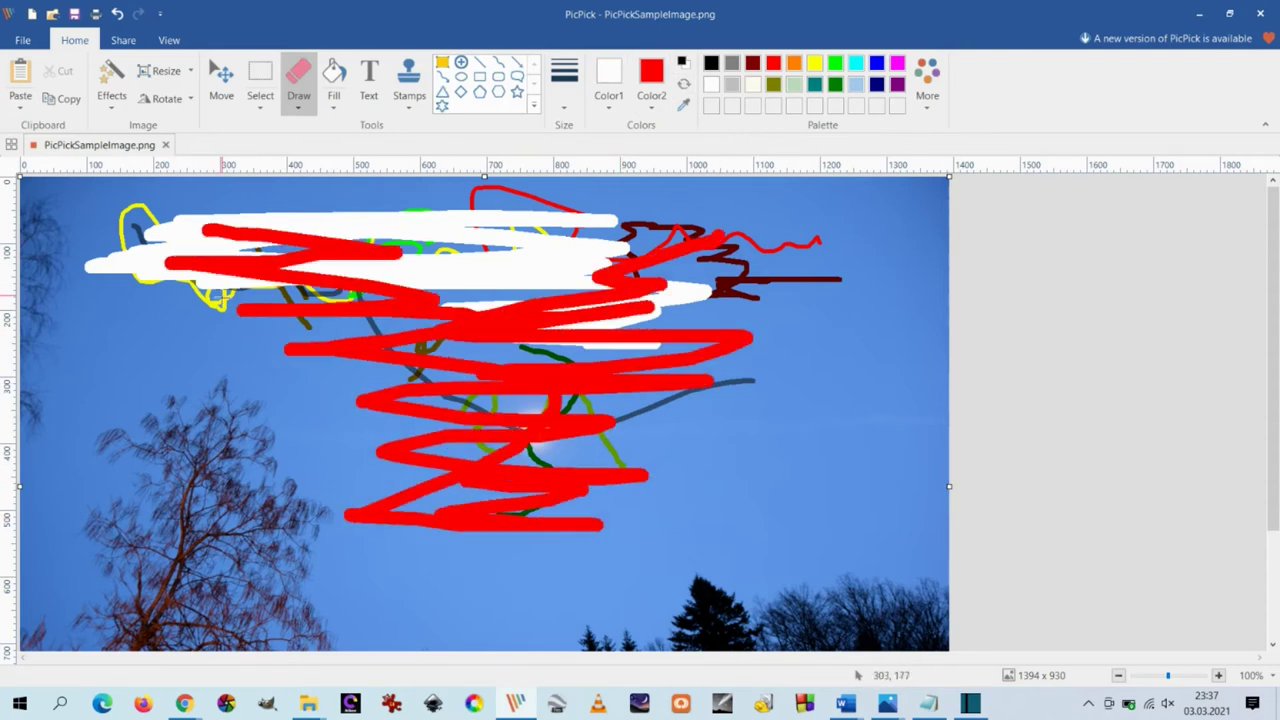
left_click(117, 14)
left_click(117, 14)
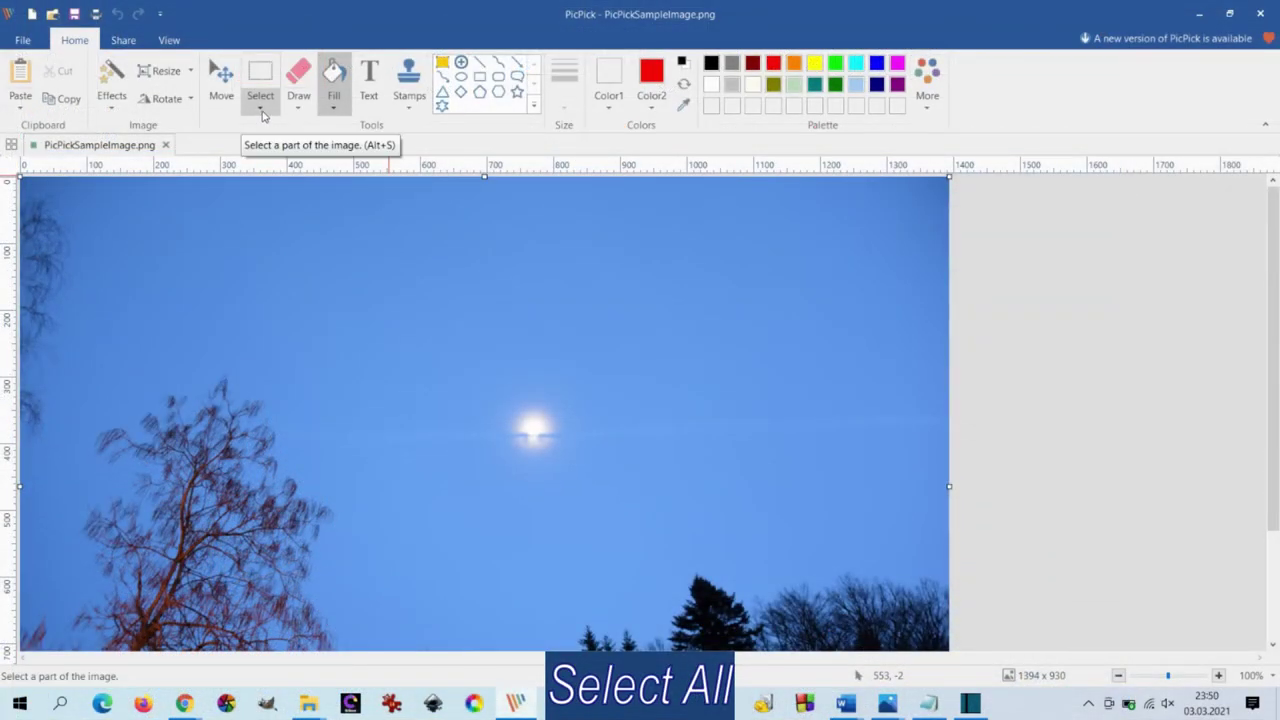
Select the entire image and raise its brightness to 21.
left_click(260, 108)
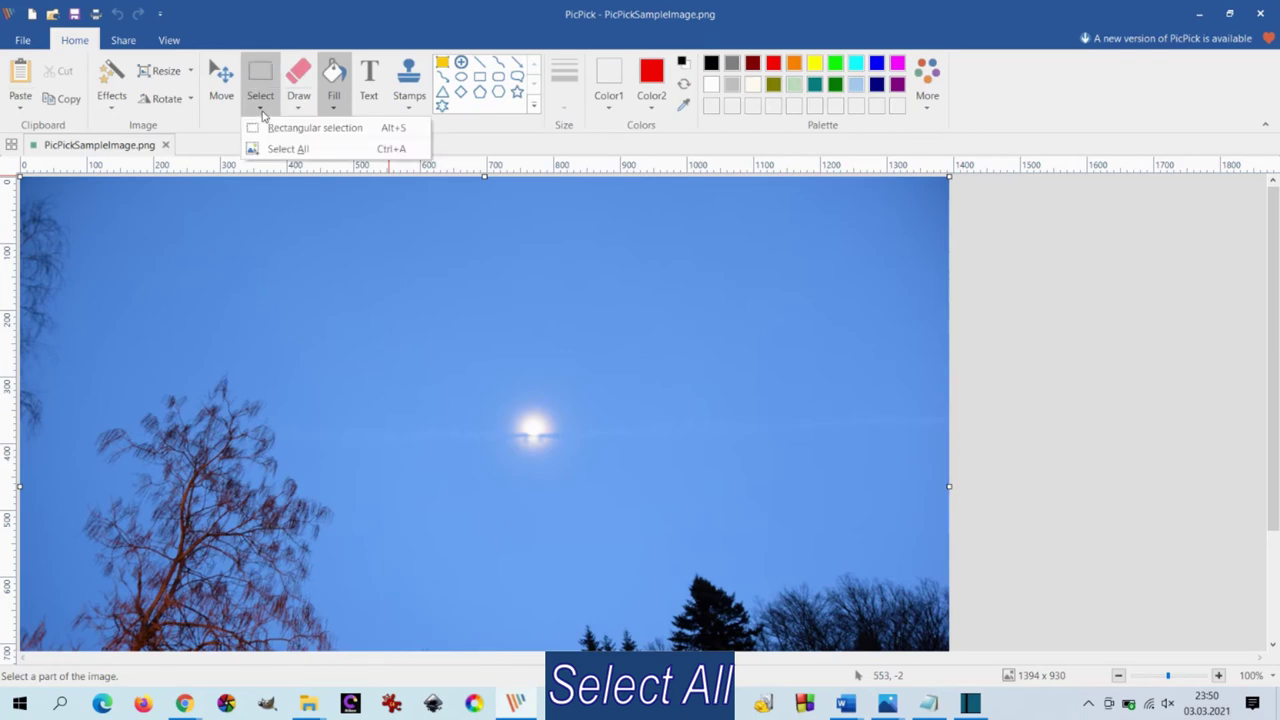
left_click(267, 151)
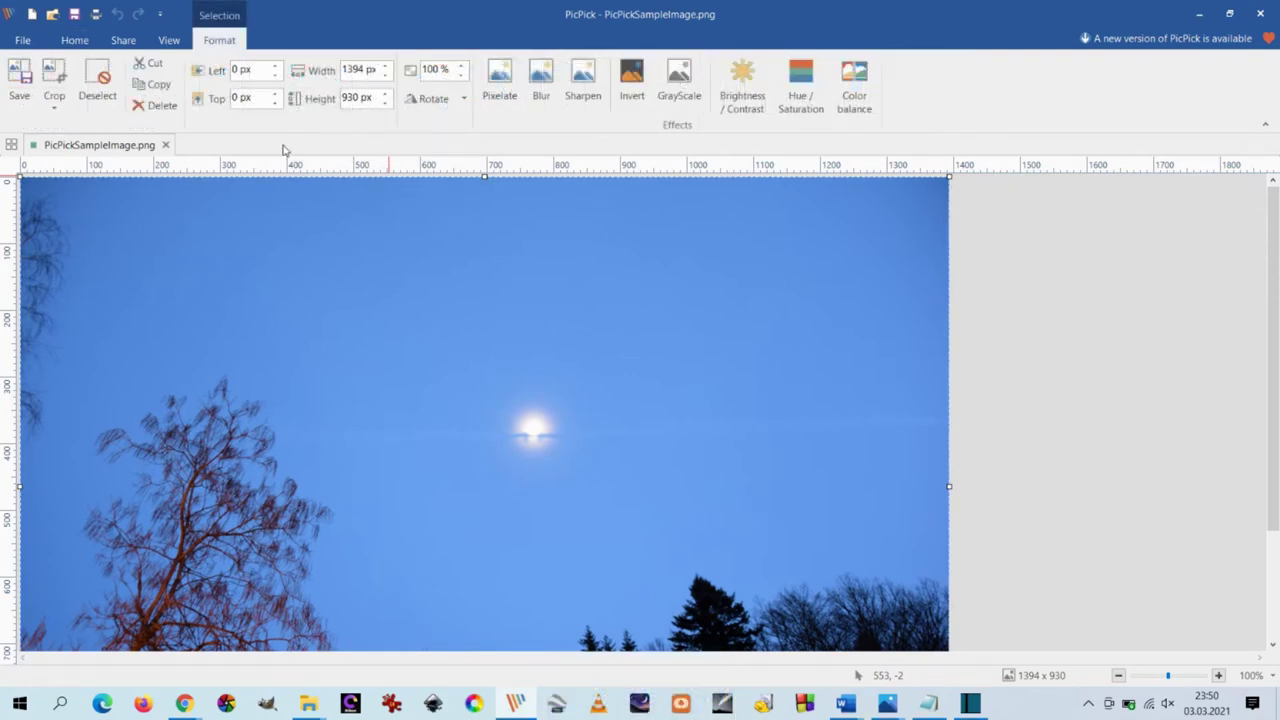
left_click(745, 104)
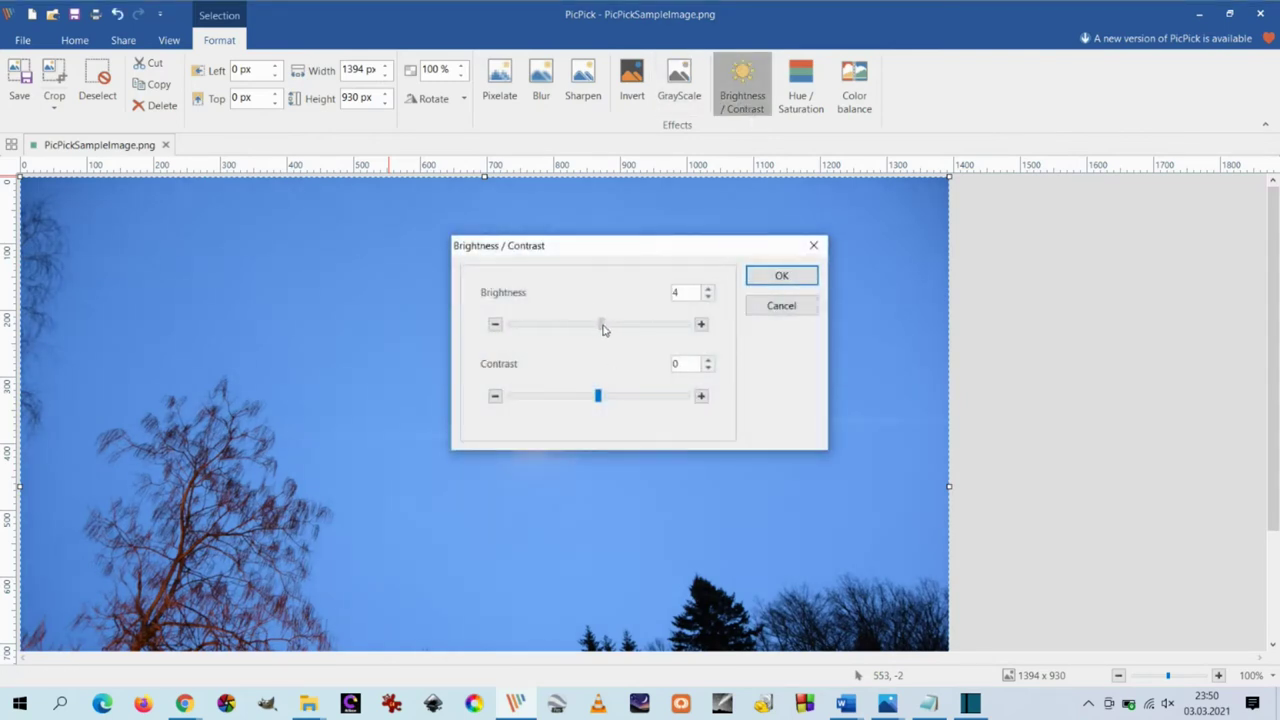
left_click_drag(609, 330, 616, 331)
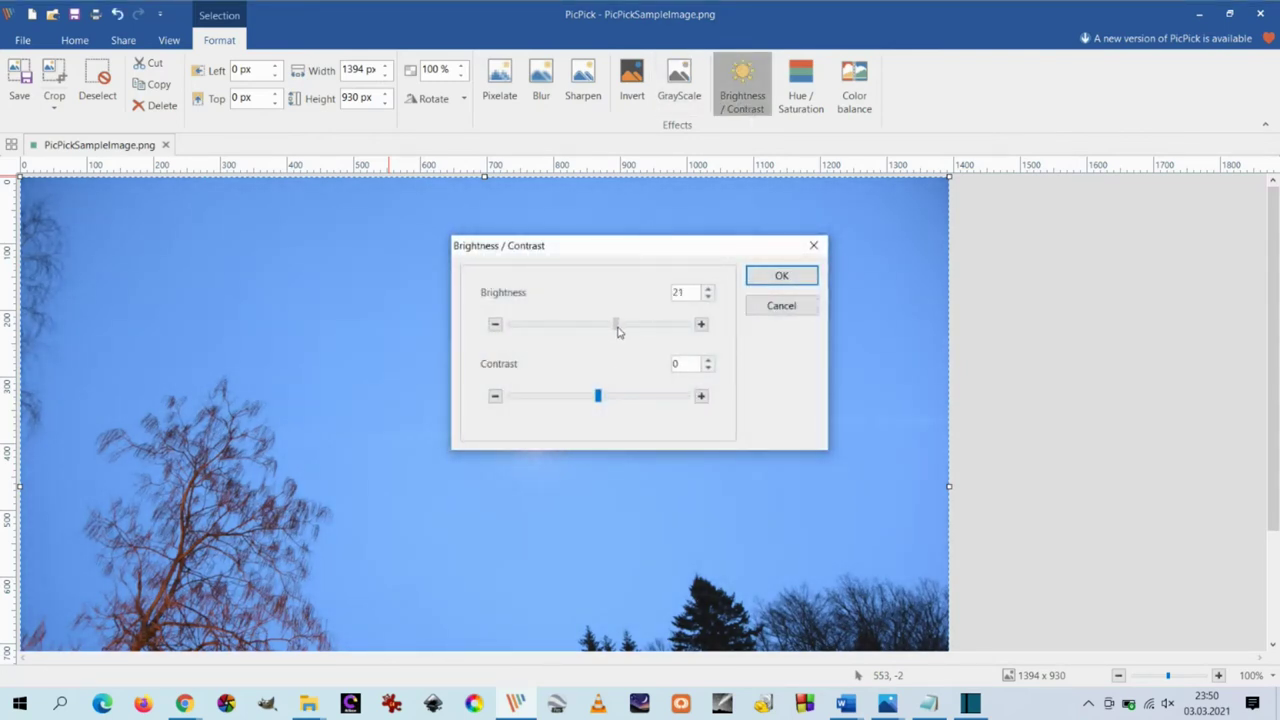
left_click(767, 277)
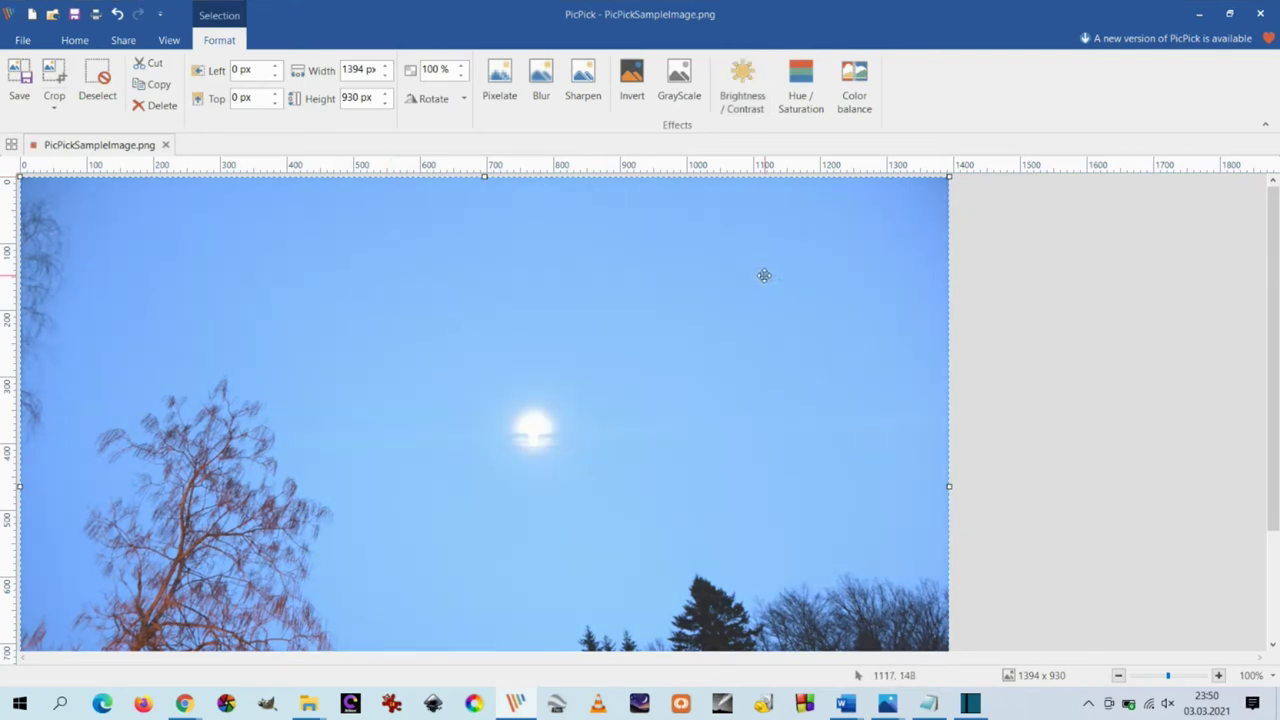
Select a rectangular area of about 508 × 429 px around the bare tree and pixelate it at level 7.
left_click(1043, 328)
left_click(260, 85)
left_click(281, 127)
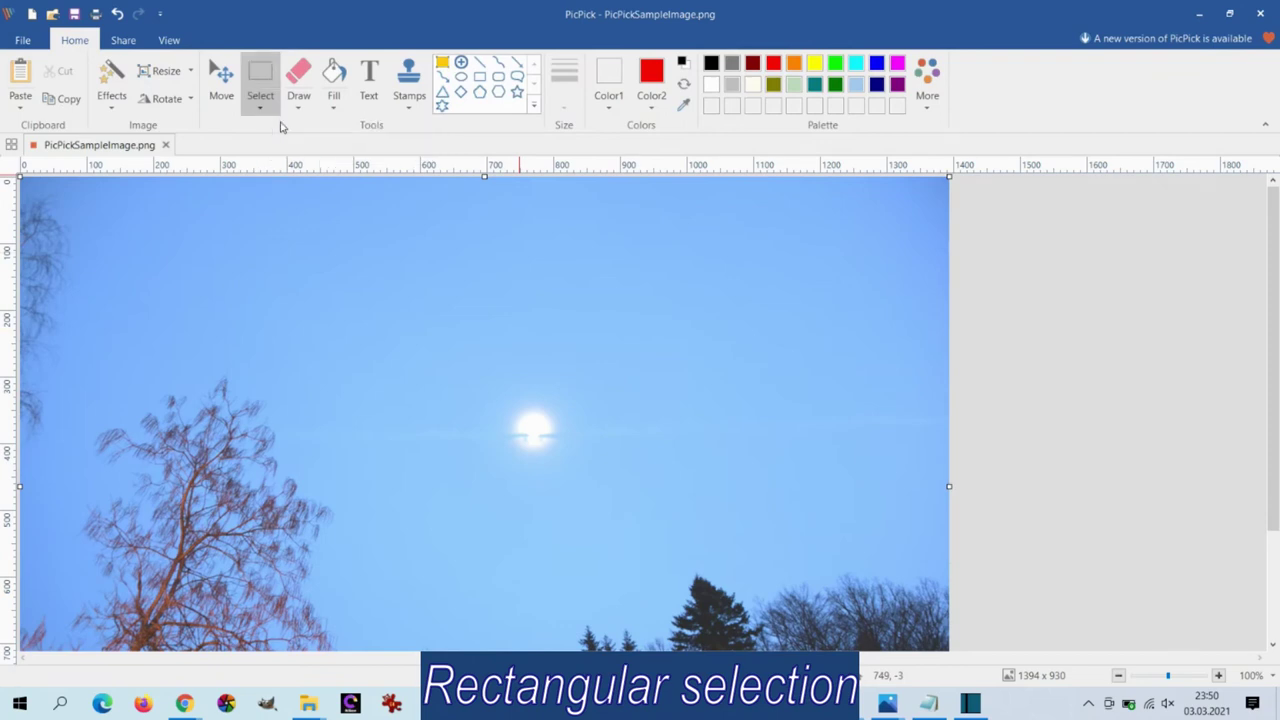
left_click_drag(81, 343, 420, 628)
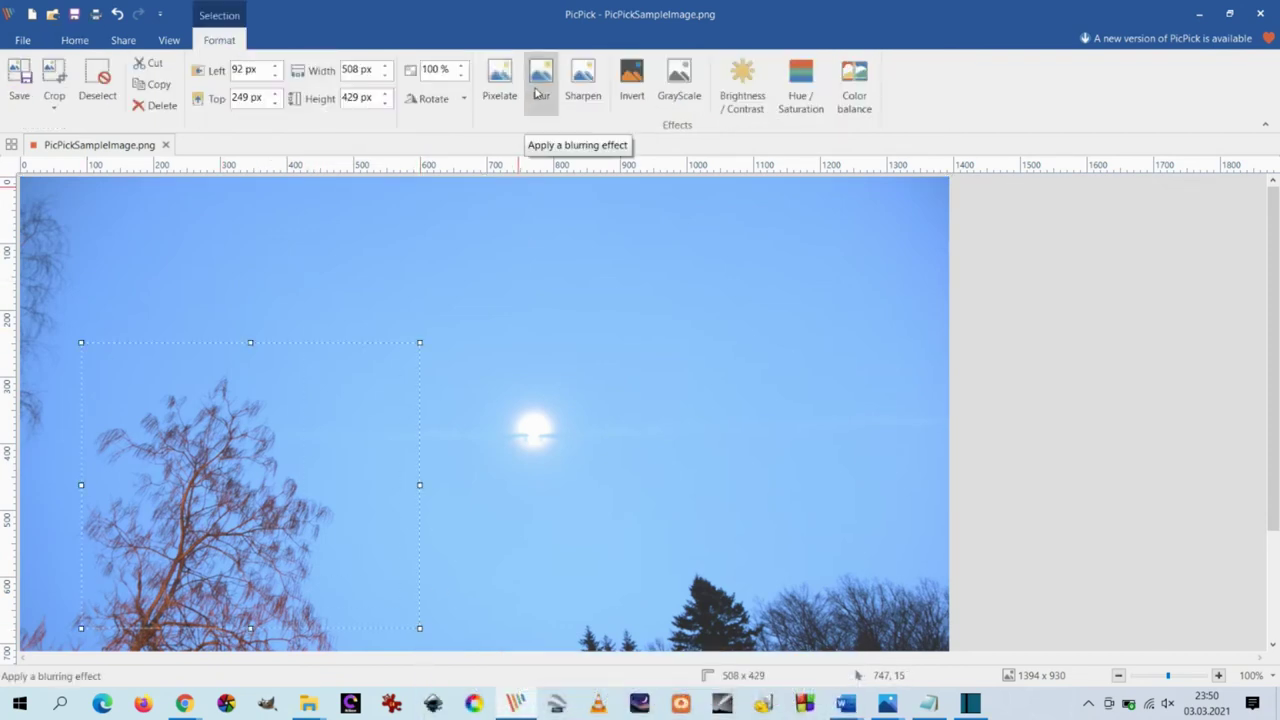
left_click(500, 88)
left_click_drag(512, 324, 546, 324)
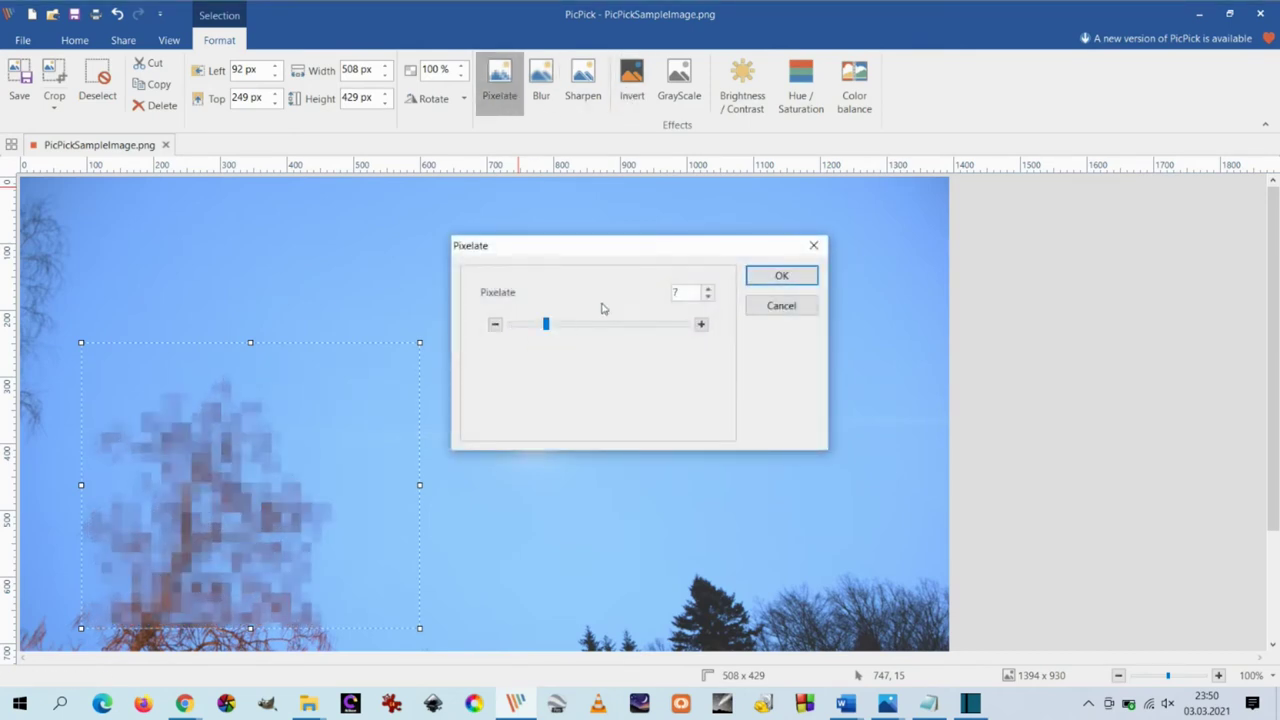
left_click(781, 276)
key("Escape")
Select an area of about 210 × 183 px around the moon, invert its colors and convert it to grayscale.
left_click(250, 100)
left_click(262, 134)
left_click_drag(475, 373, 615, 495)
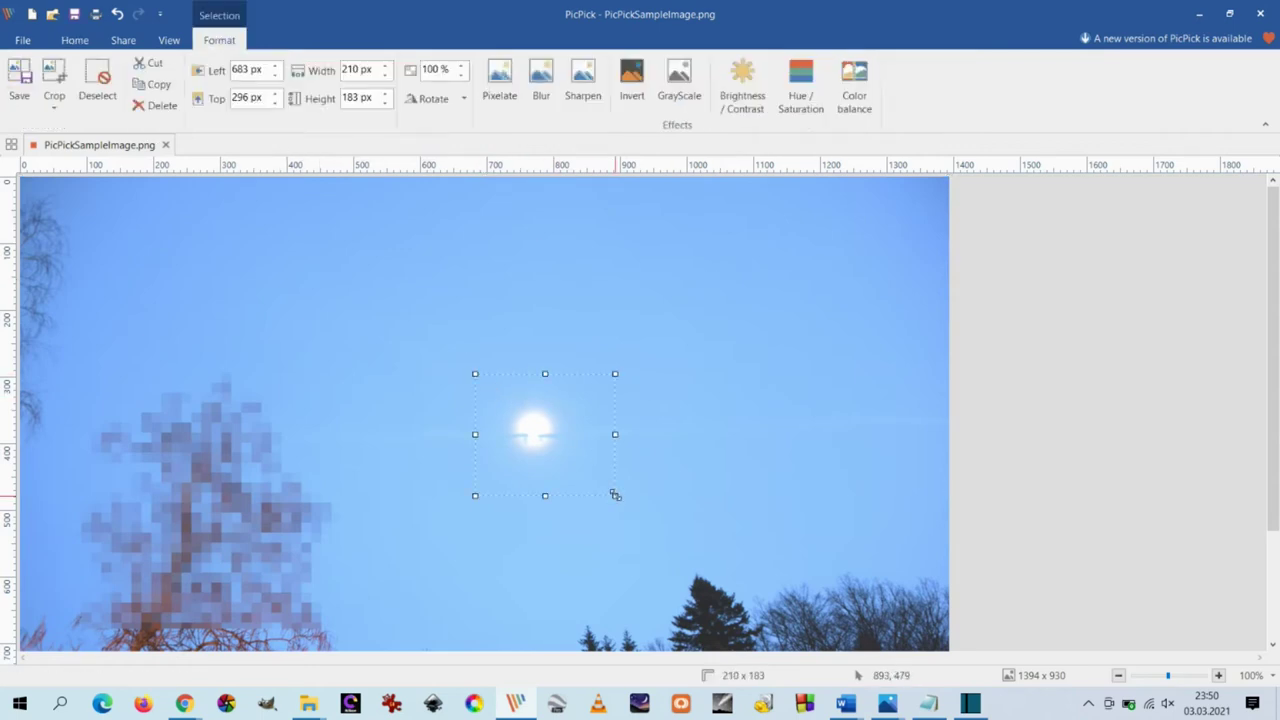
left_click(631, 80)
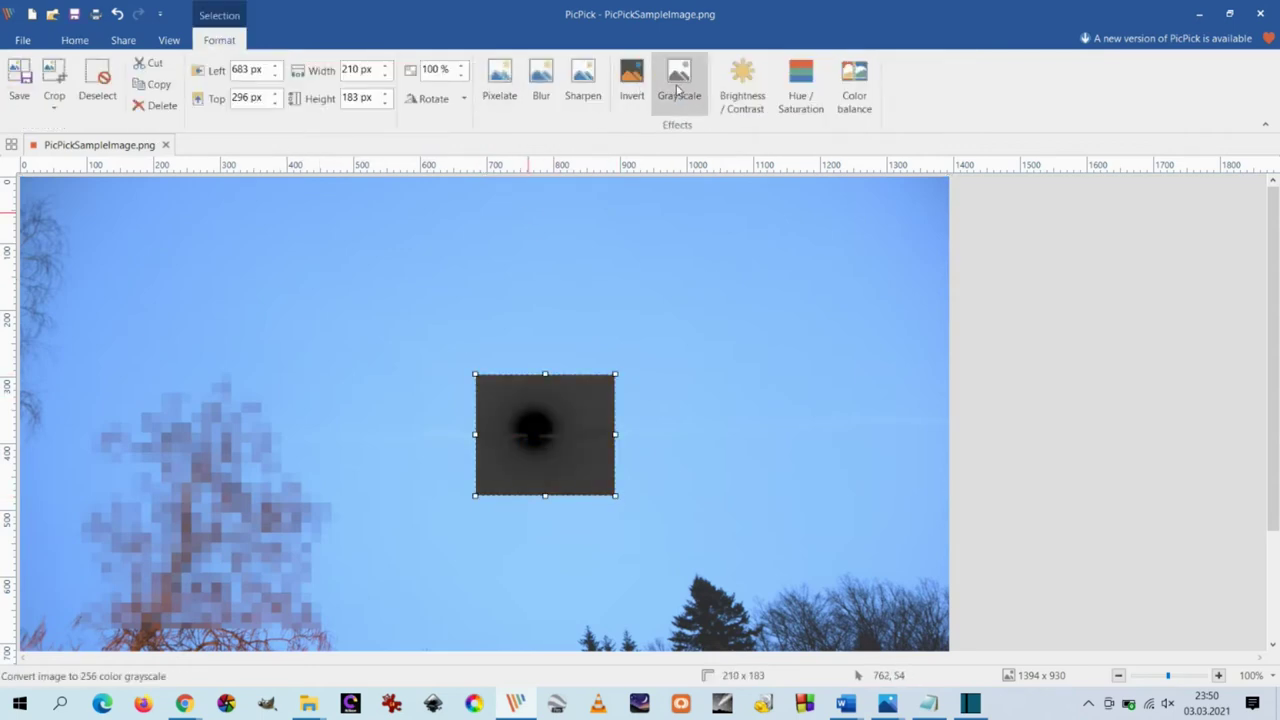
Lower both the hue and the saturation of the selected moon area, and deselect it.
left_click(800, 85)
left_click_drag(598, 323, 561, 317)
left_click_drag(598, 383, 560, 390)
left_click(781, 275)
left_click(775, 375)
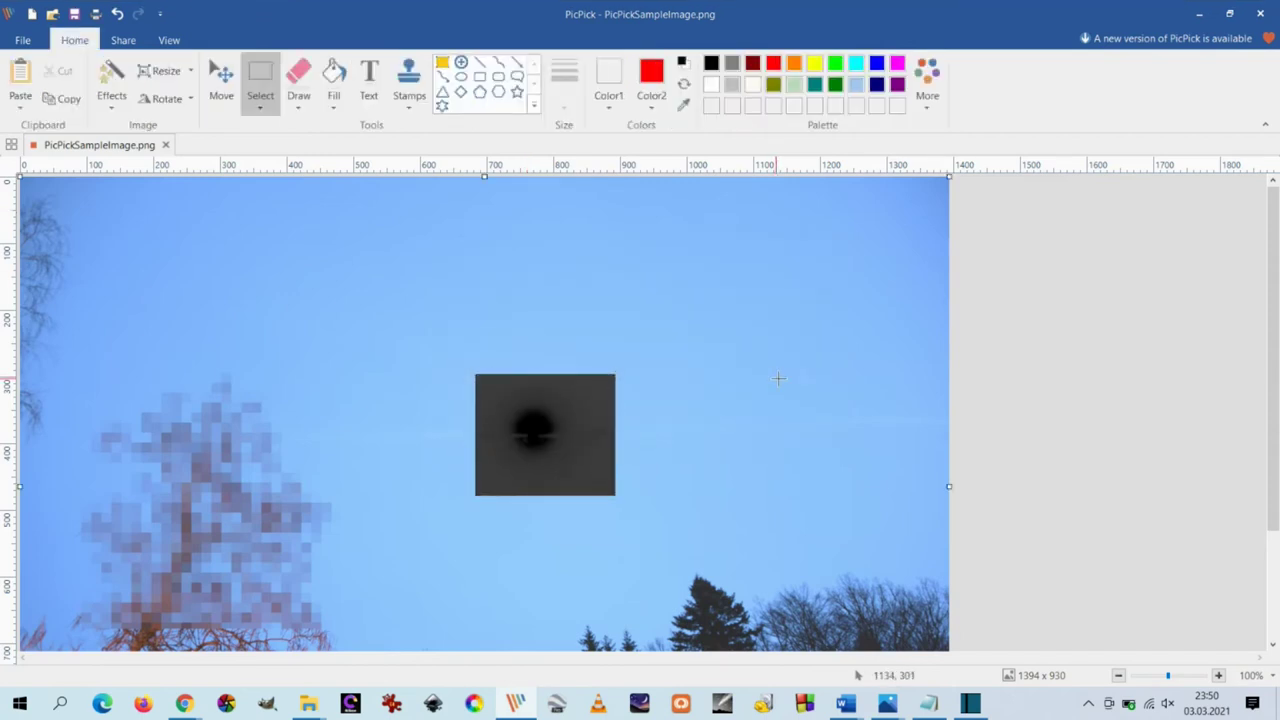
Select a rectangular area of about 501 × 307 px over the large conifer and neighboring trees and blur it.
scroll(779, 378, "down", 1)
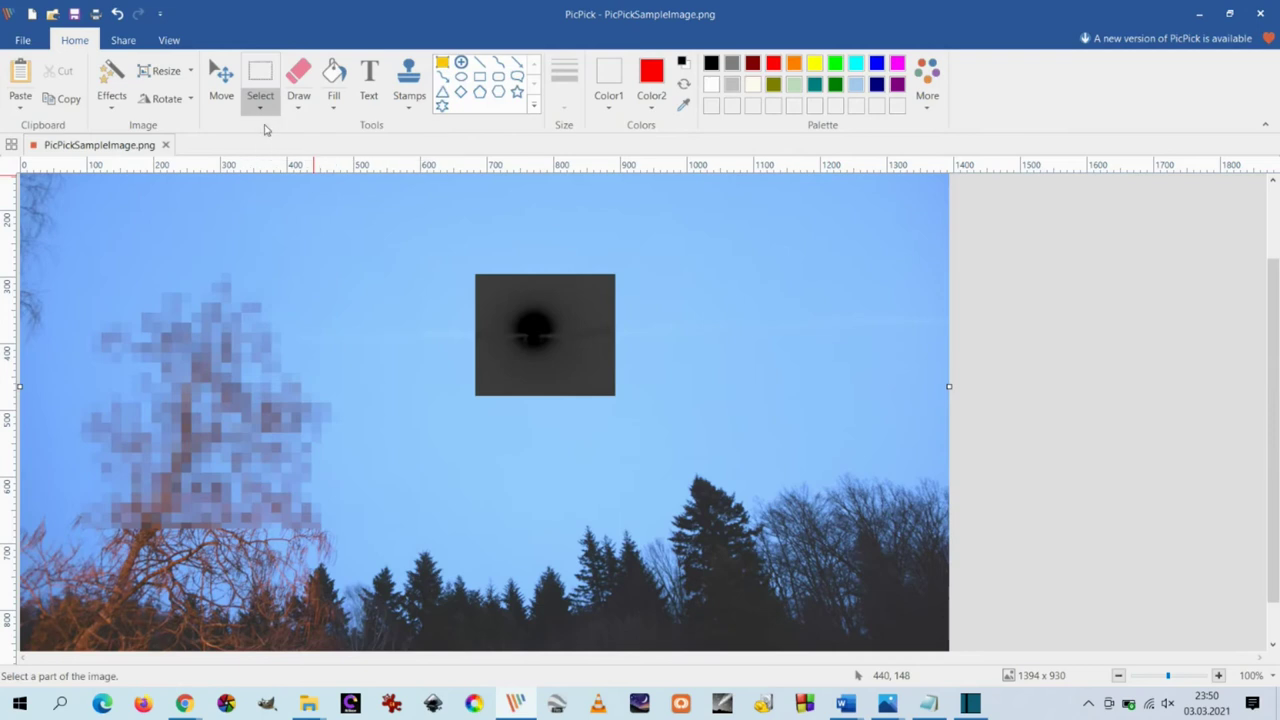
left_click_drag(580, 435, 914, 639)
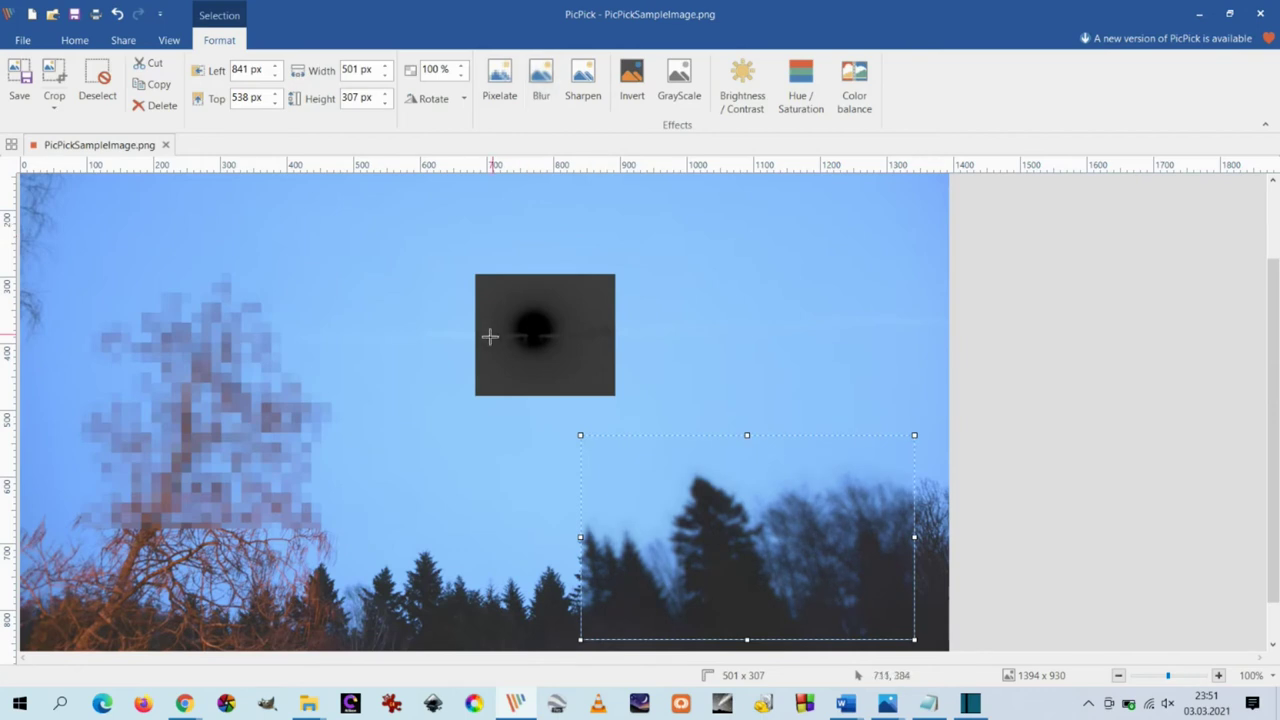
key("Escape")
Select a rectangular area over the branches beneath the pixelated tree and set its size to 454 × 177 px.
left_click(259, 100)
left_click(285, 128)
left_click_drag(110, 530, 395, 641)
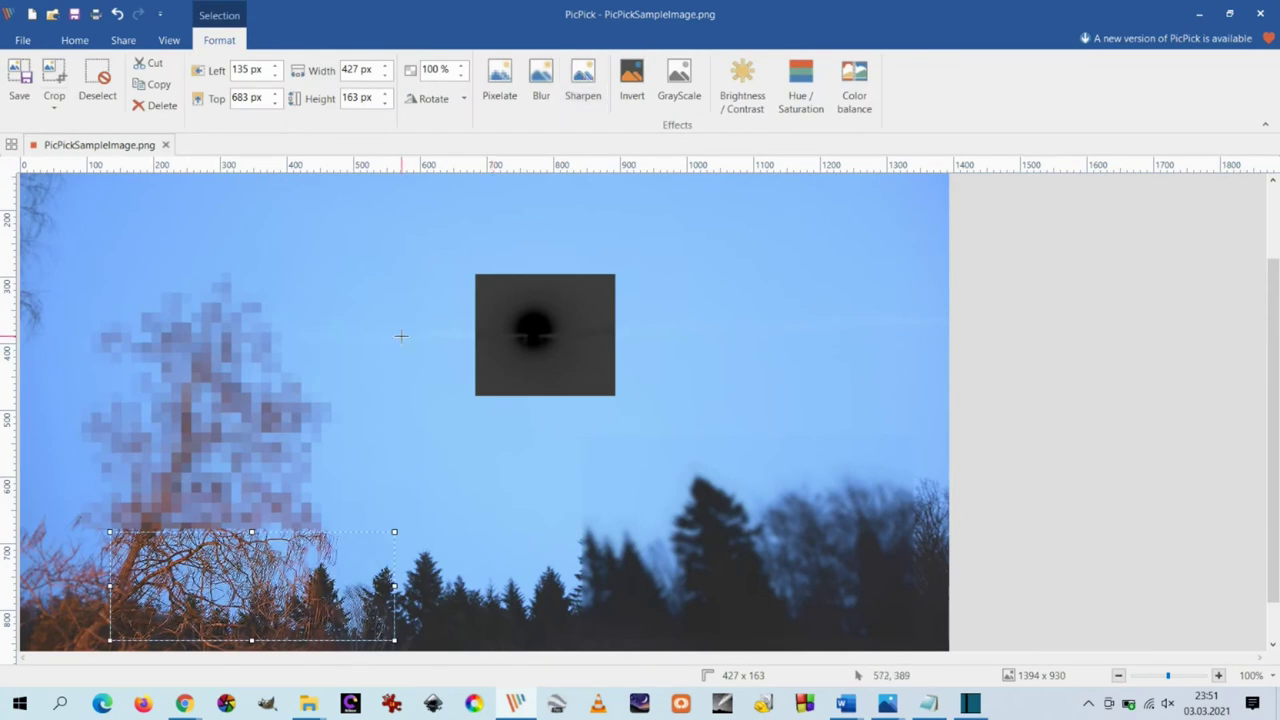
left_click(385, 66)
left_click_drag(385, 66, 386, 97)
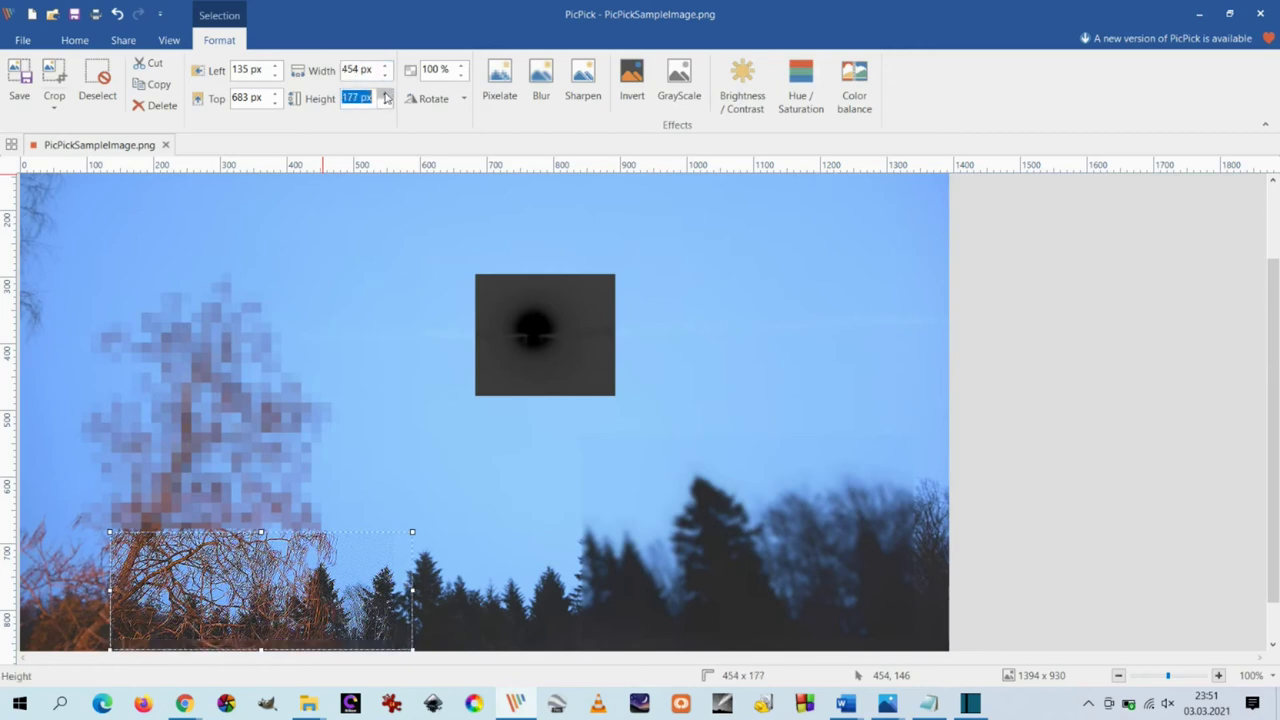
Sharpen the selected branch area repeatedly and rotate it 180° clockwise.
left_click(578, 84)
left_click(578, 84)
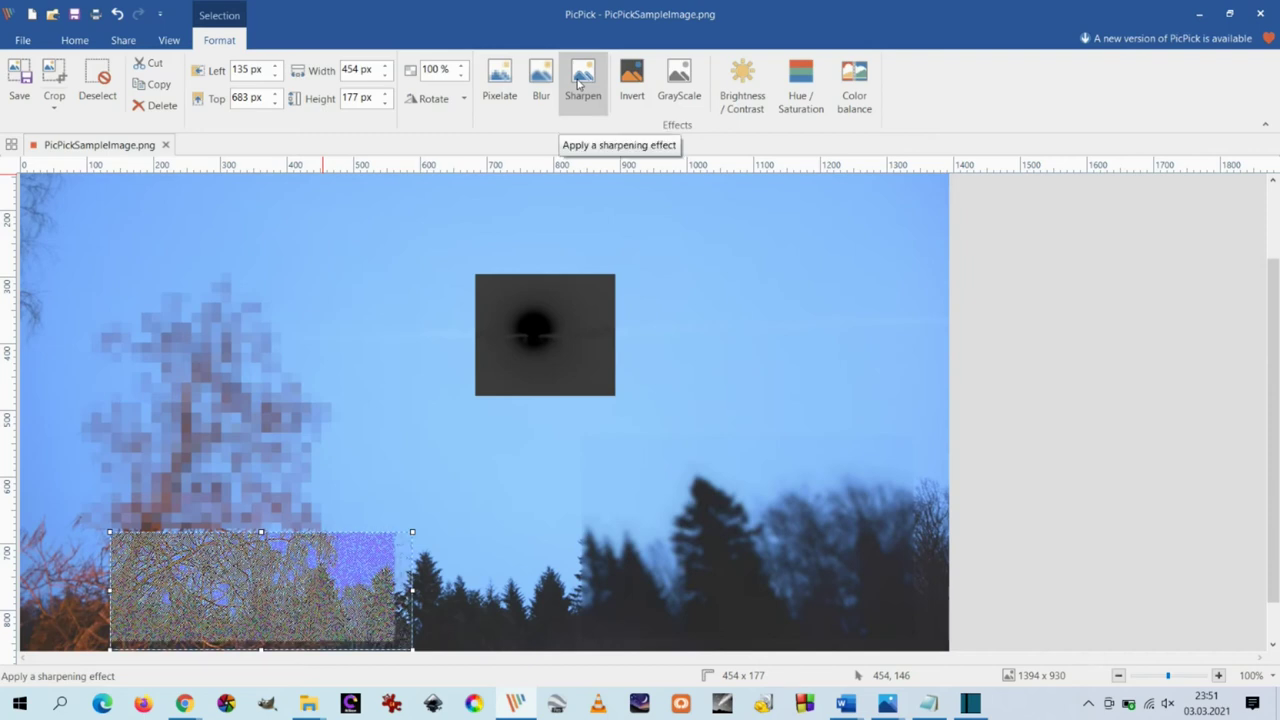
left_click(433, 98)
left_click(469, 141)
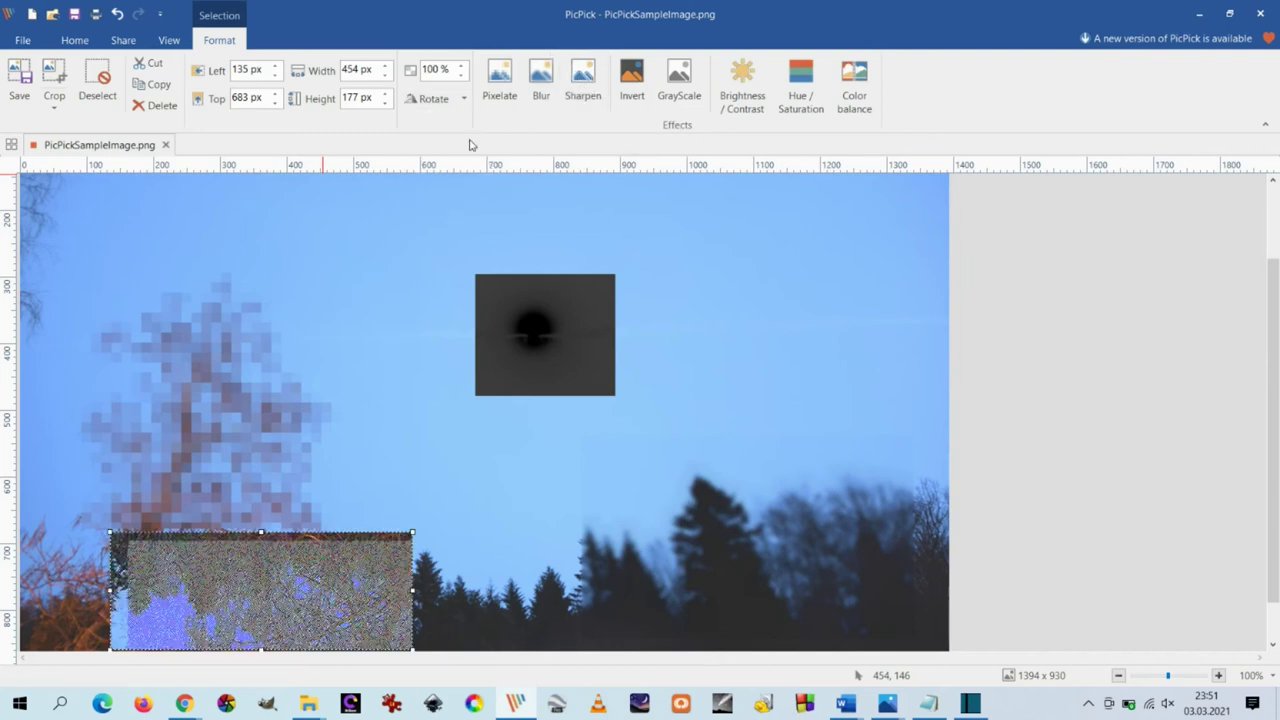
left_click(436, 98)
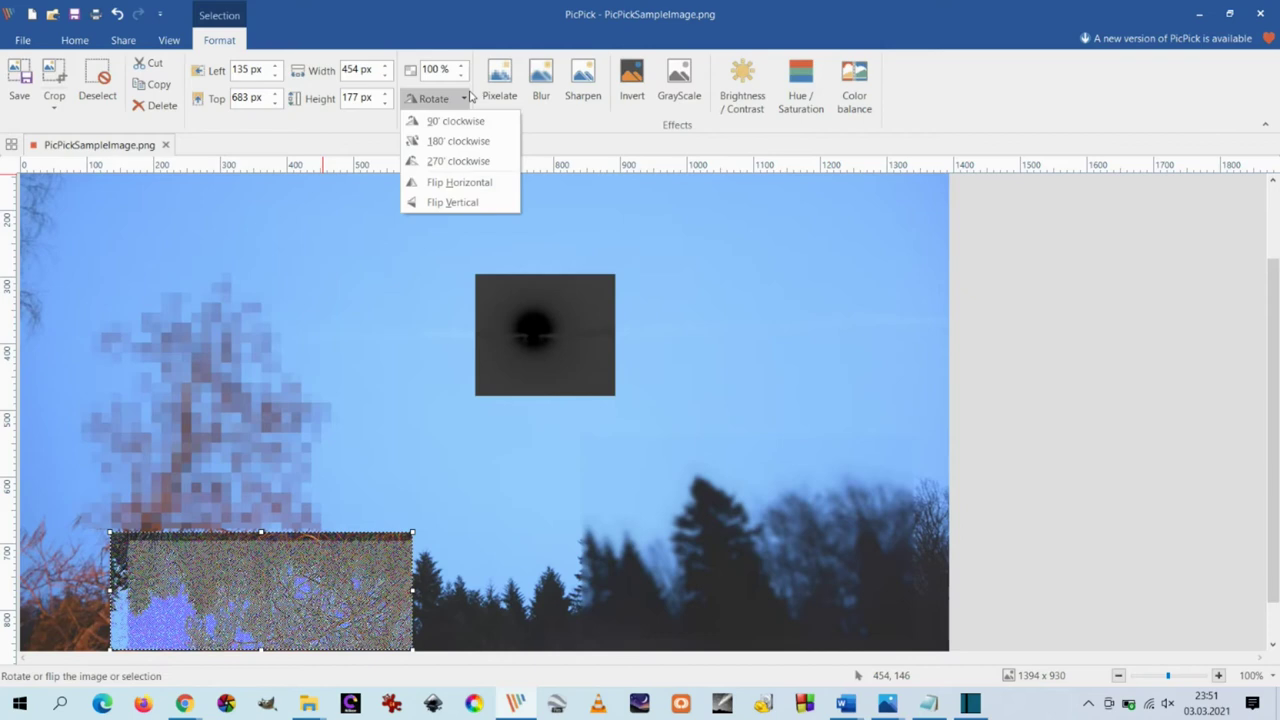
Flip the selected area vertically, rotate it 90° clockwise twice, and release the selection.
left_click(474, 200)
left_click(436, 98)
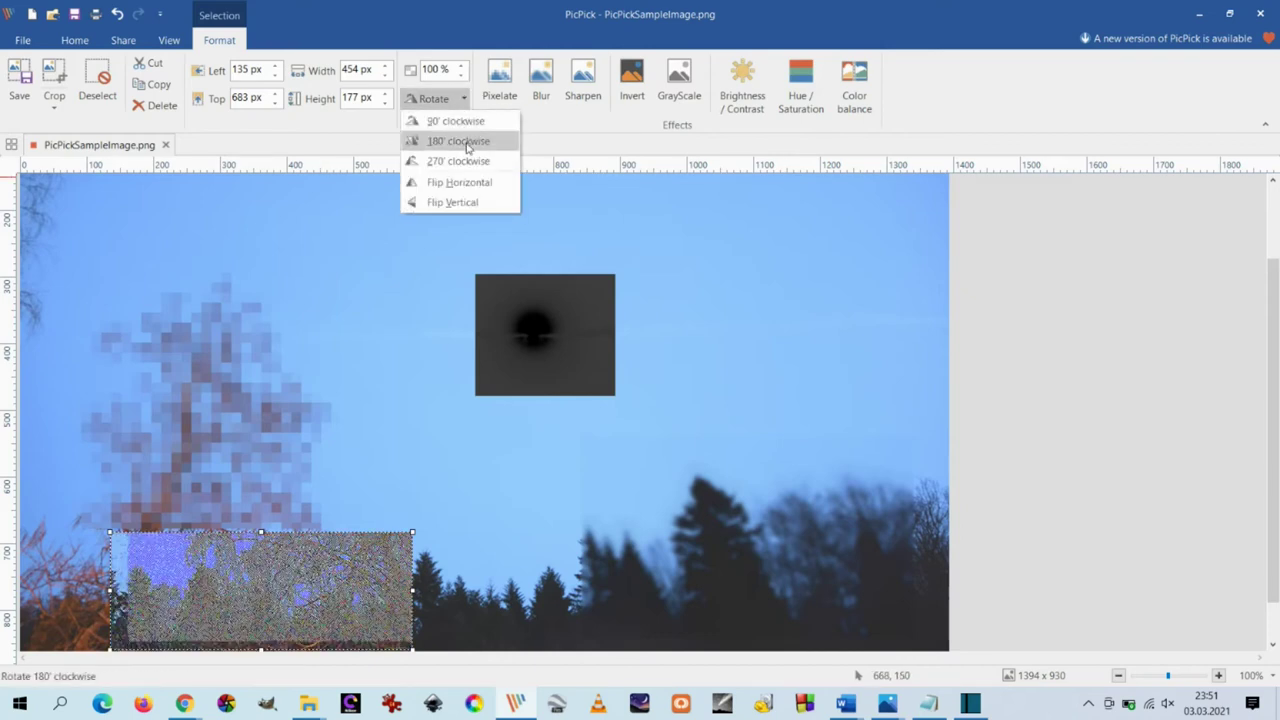
left_click(468, 126)
left_click(436, 98)
left_click(468, 126)
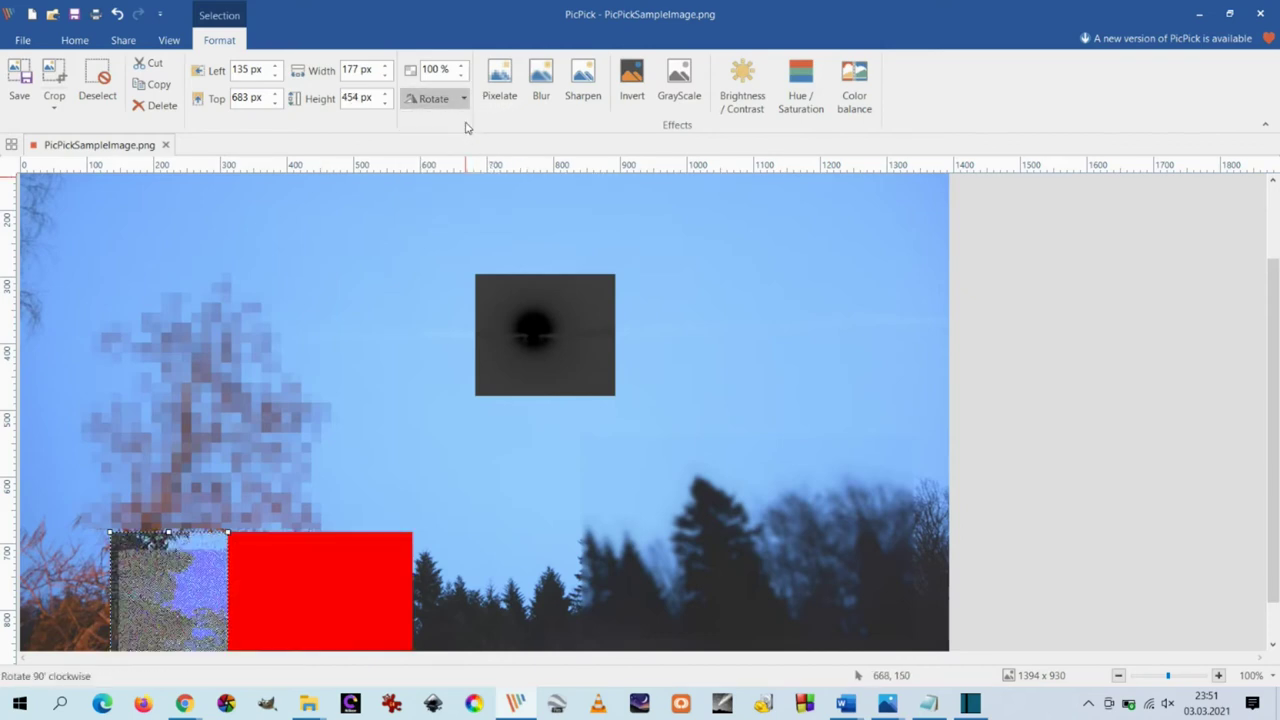
left_click(407, 313)
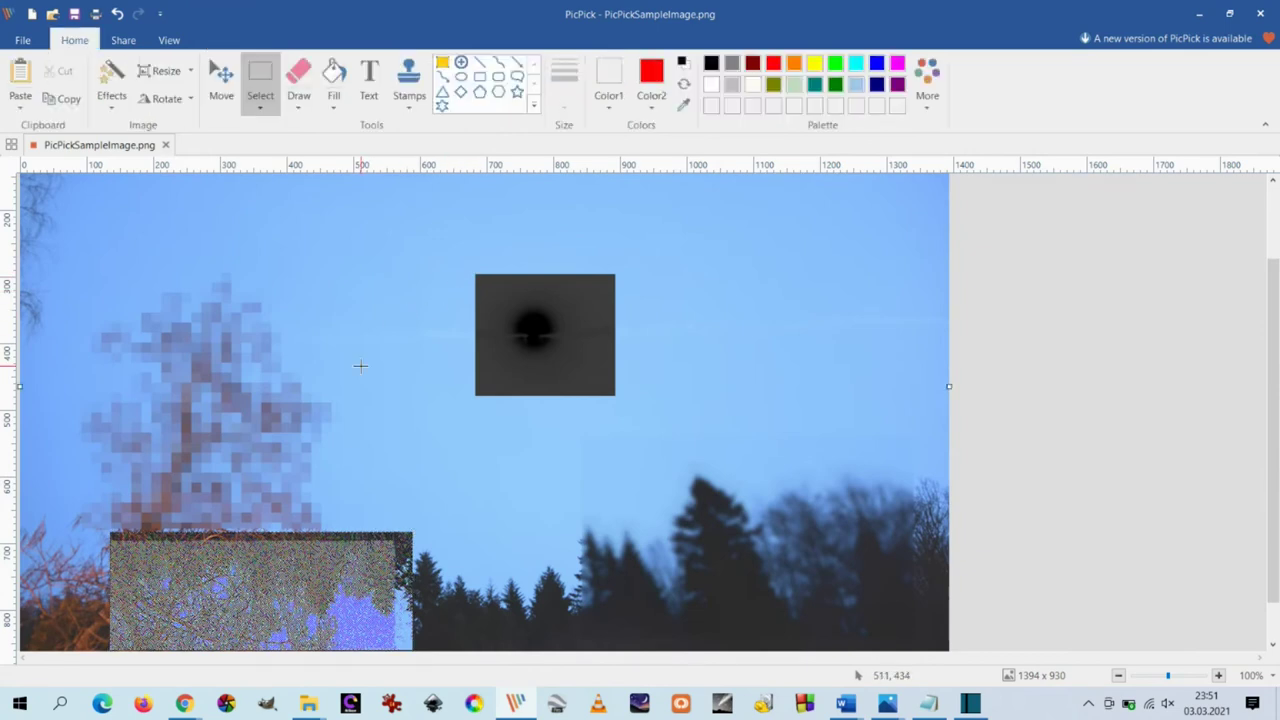
Select an area of about 388 x 343 px around the dark grey rectangle and shift its hue to light red.
left_click_drag(423, 228, 681, 455)
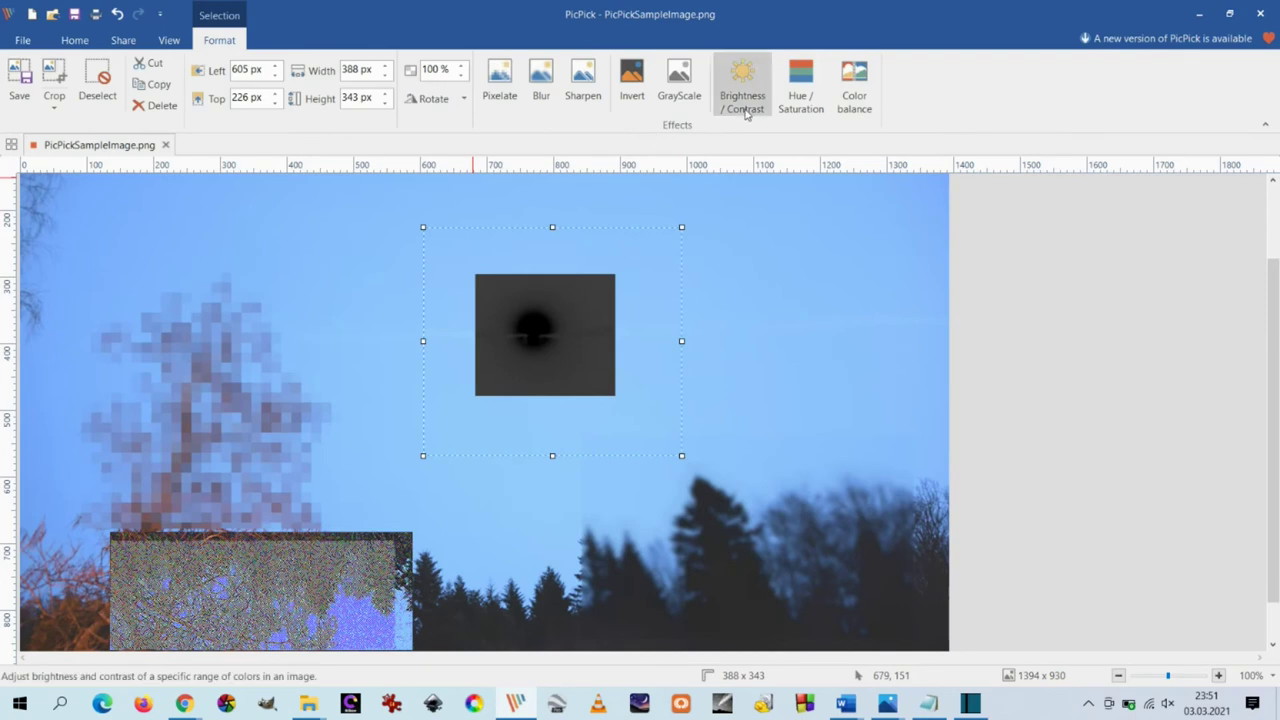
left_click(799, 95)
left_click(619, 331)
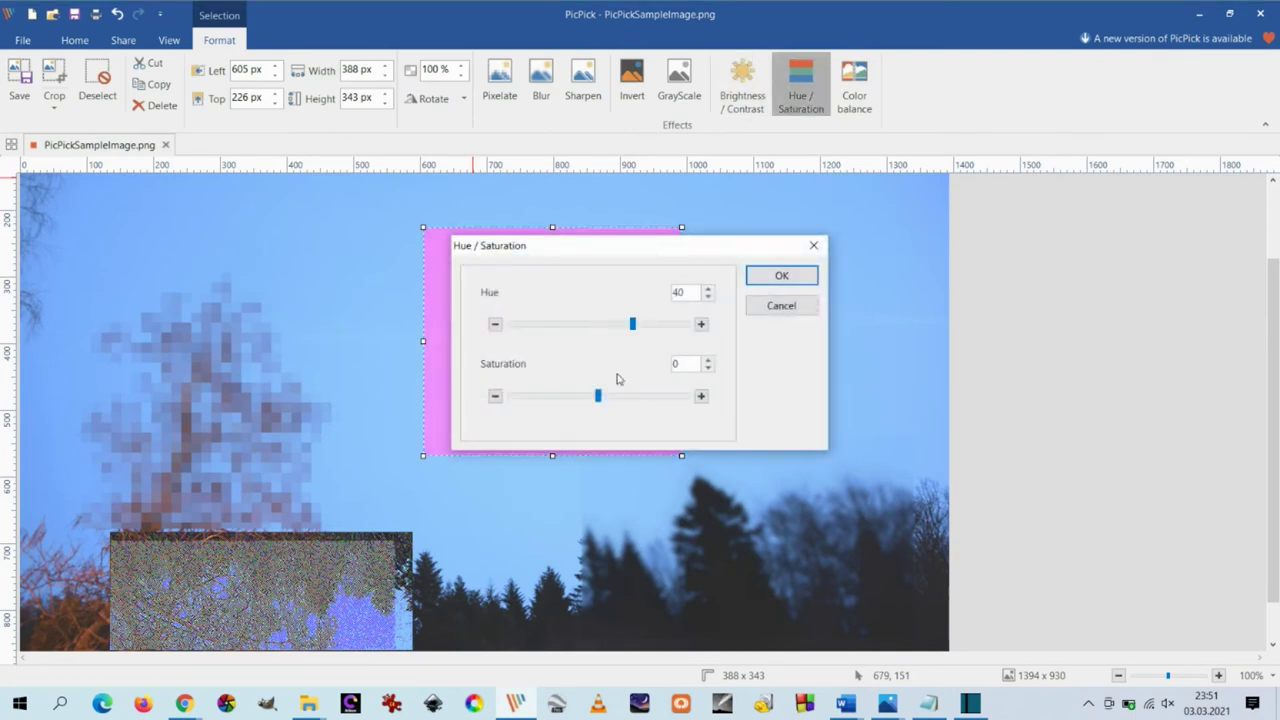
left_click(781, 275)
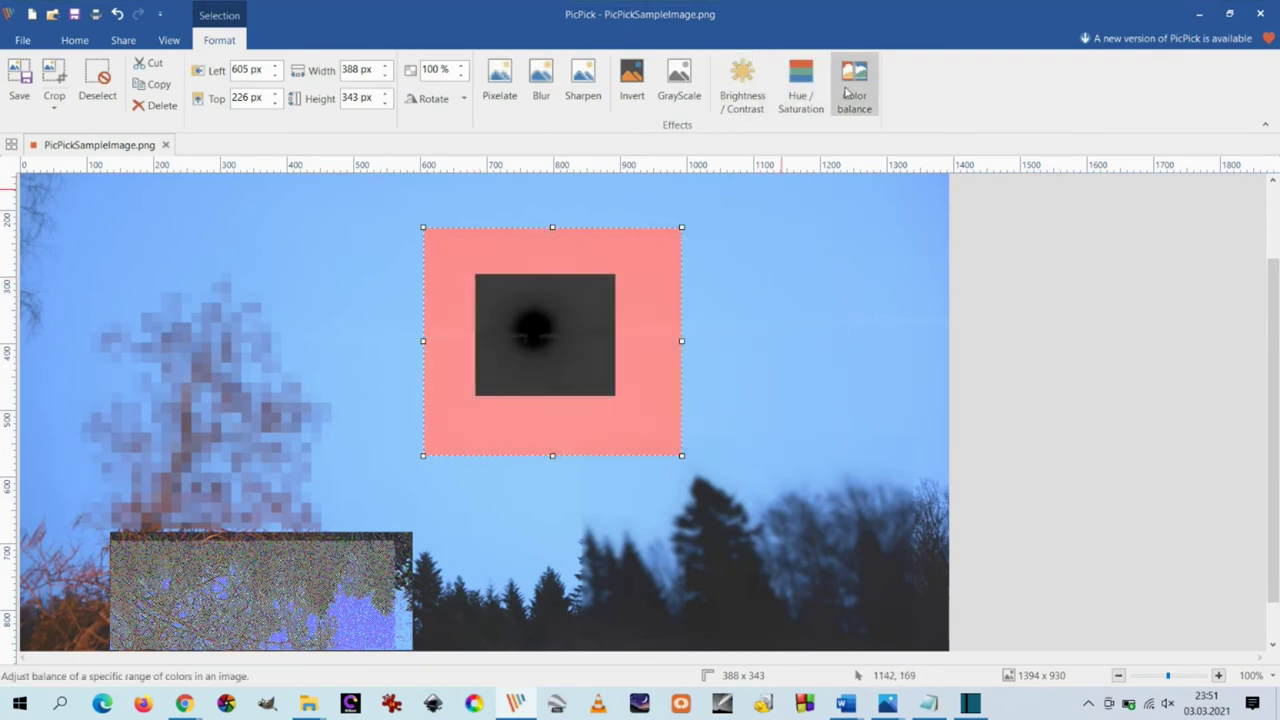
Set the selected area's midtone color balance to about +91 red and -80 toward magenta, keeping Preserve Luminosity on.
left_click(854, 85)
left_click_drag(619, 249, 926, 187)
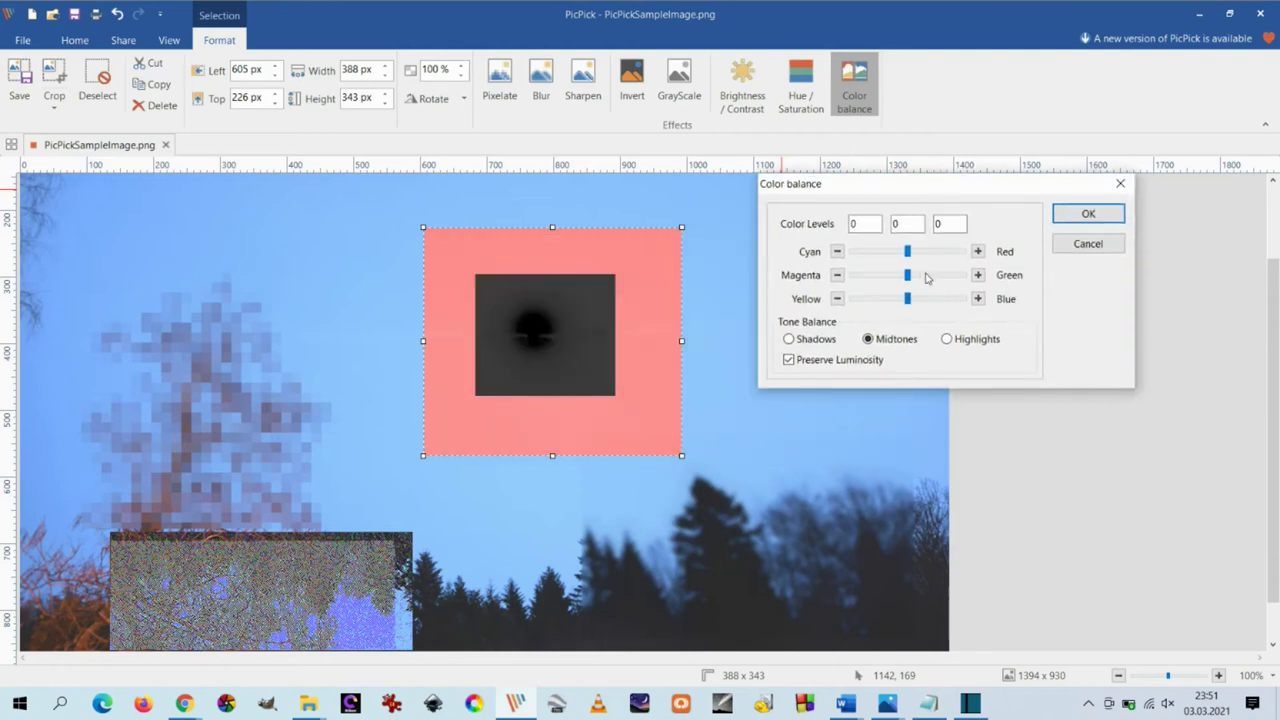
left_click(958, 254)
left_click_drag(910, 278, 868, 283)
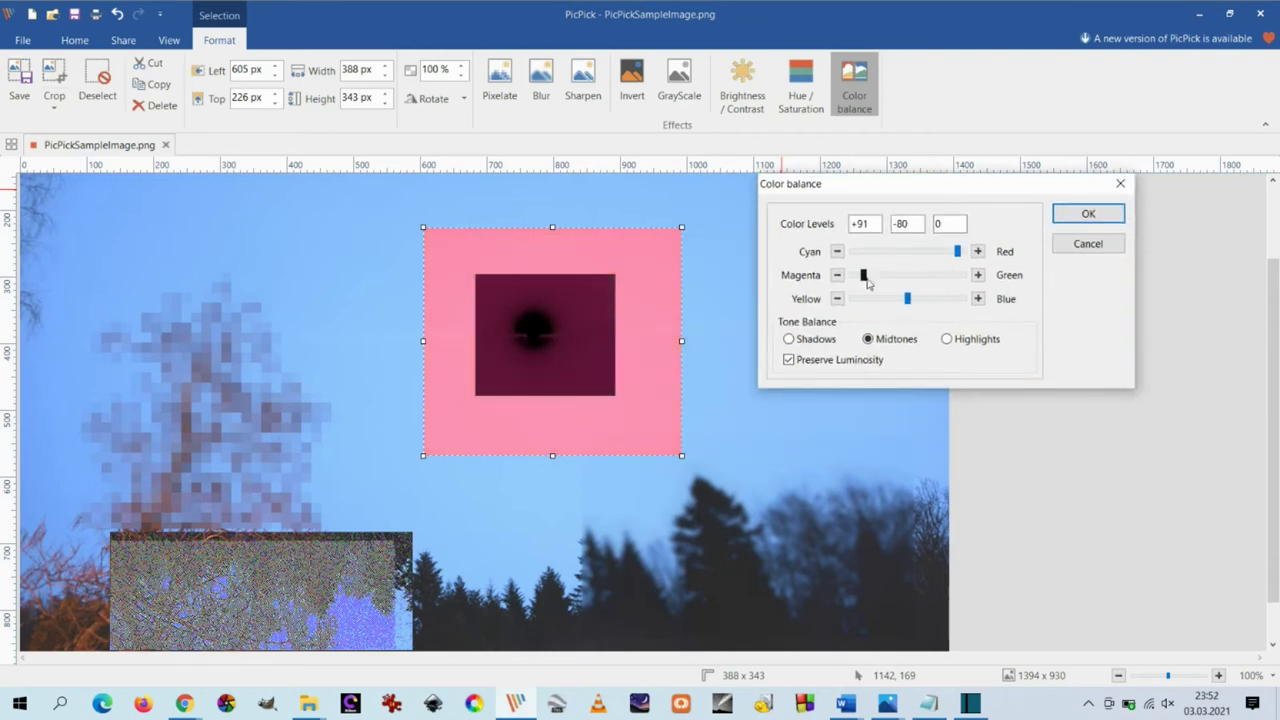
Shift the area's highlights toward red and blue and its shadows toward green and yellow, and apply the color balance.
left_click(946, 340)
left_click(940, 299)
left_click_drag(931, 257, 935, 257)
left_click(790, 340)
left_click(930, 283)
left_click(885, 300)
left_click(1062, 216)
left_click(734, 303)
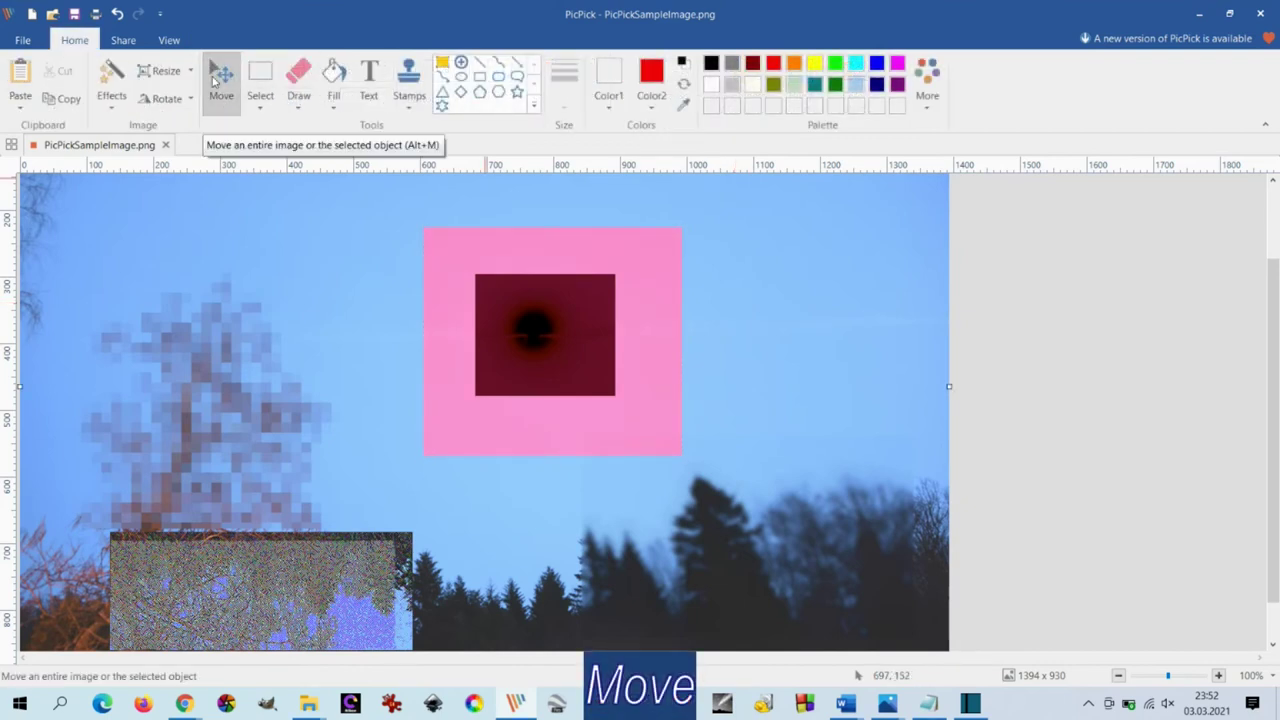
Move the entire image to about 466 px from the left and 275 px from the top, and release the selection.
left_click(215, 80)
left_click_drag(164, 259, 472, 438)
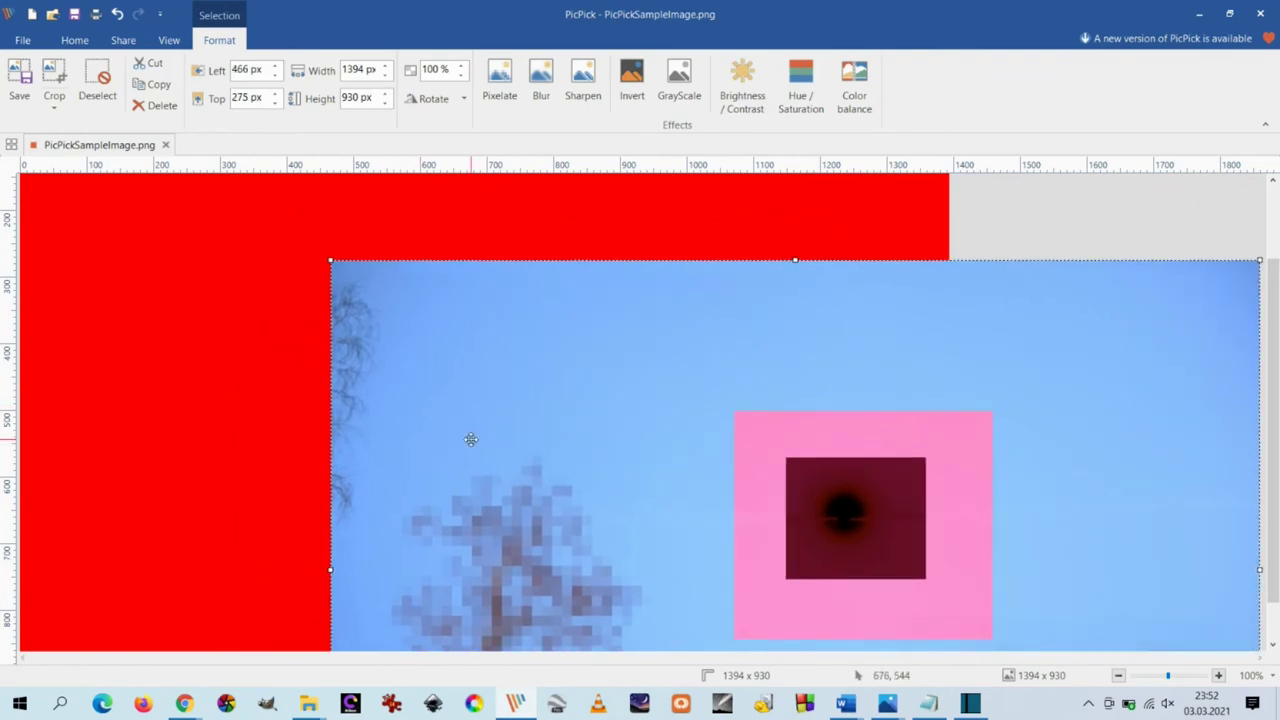
left_click(257, 254)
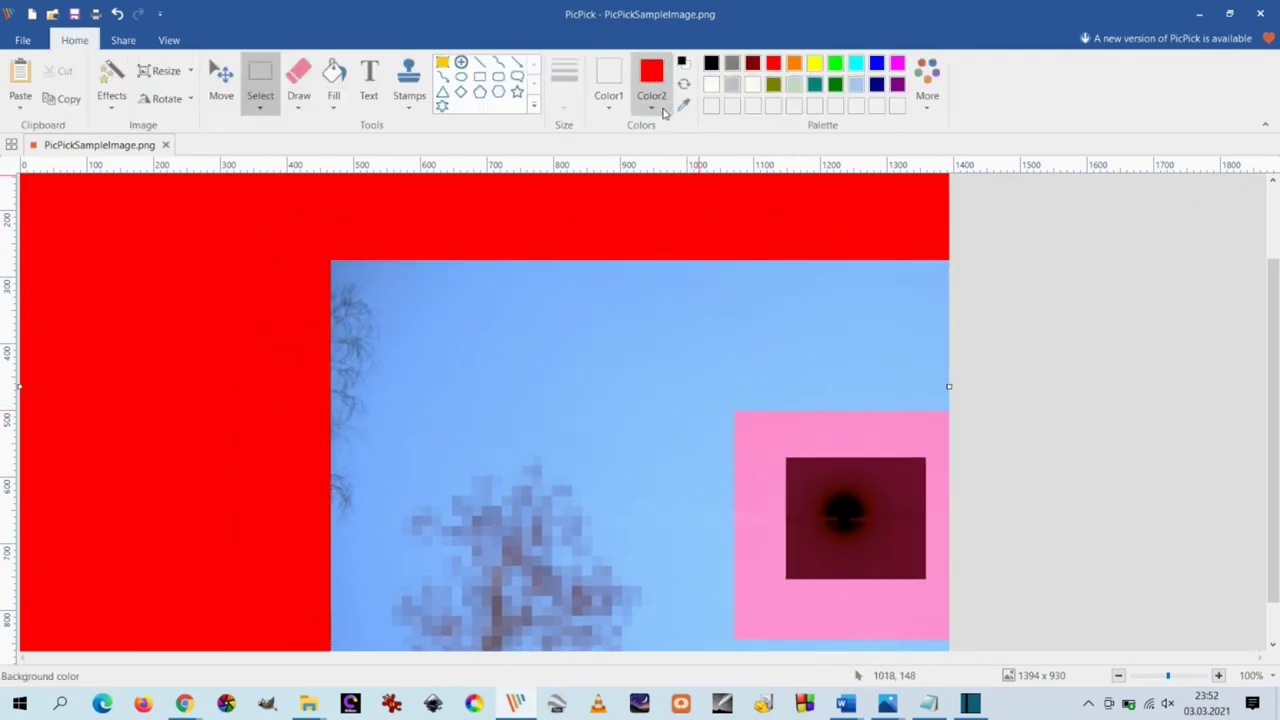
Swap the foreground and background colors, select the whole image and move it back toward the left.
left_click(684, 83)
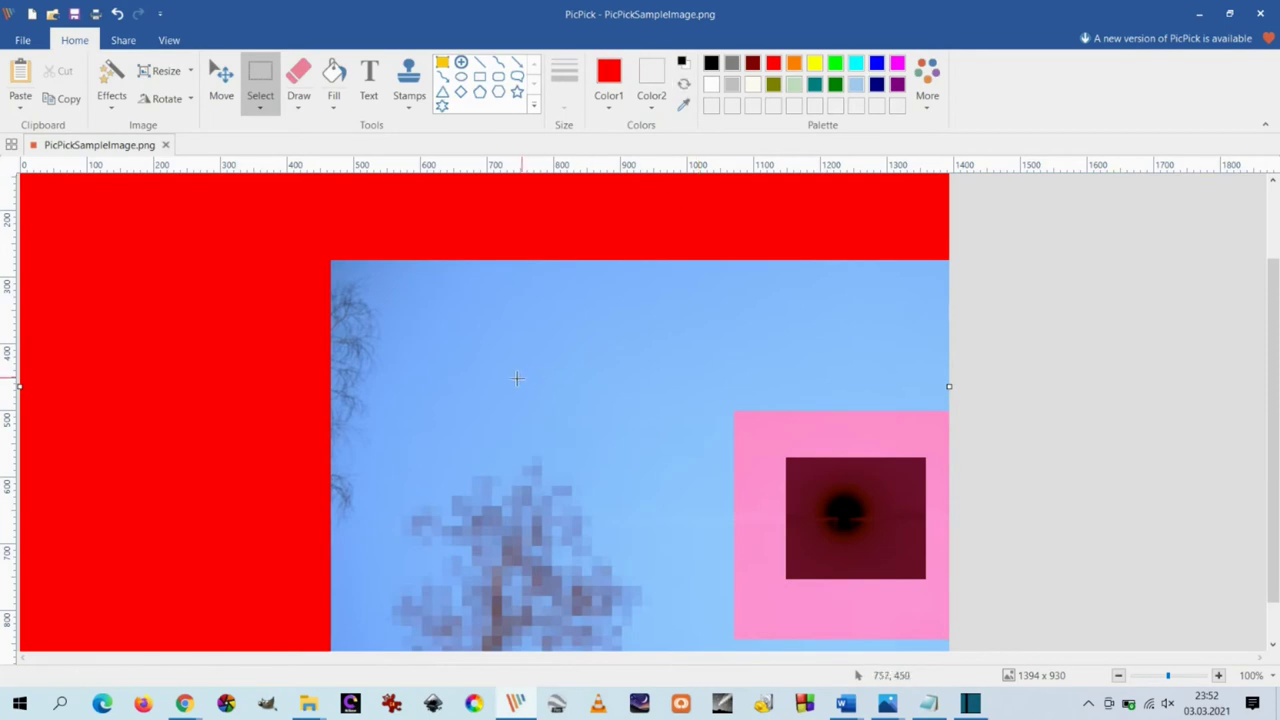
key("ctrl+a")
left_click_drag(514, 372, 202, 342)
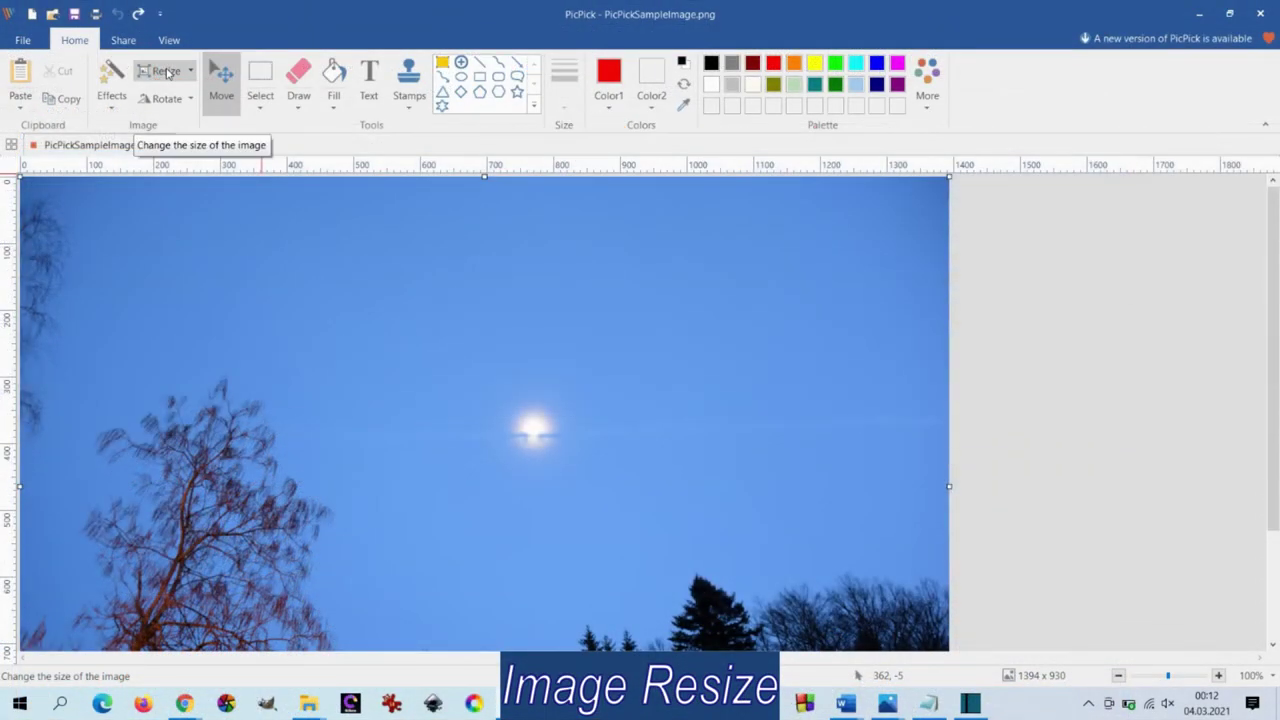
Resize the image to 1600 px wide without keeping the aspect ratio, and undo the resize.
left_click(185, 73)
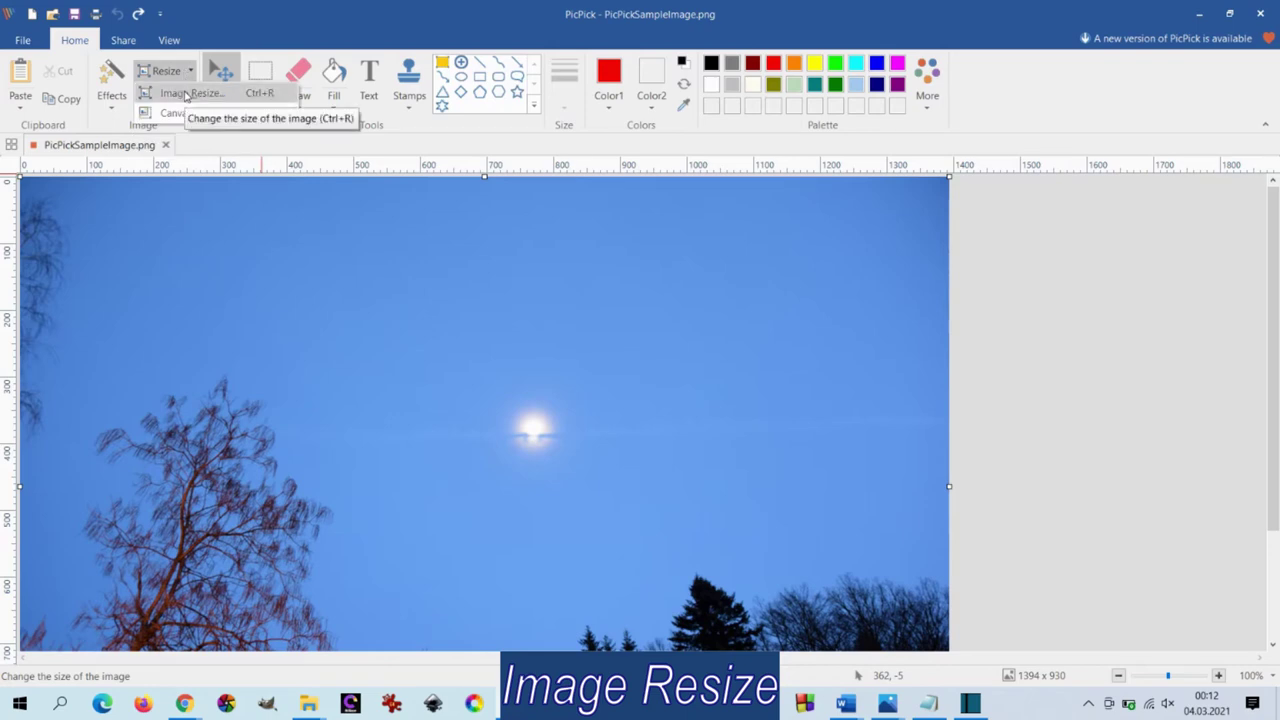
left_click(187, 93)
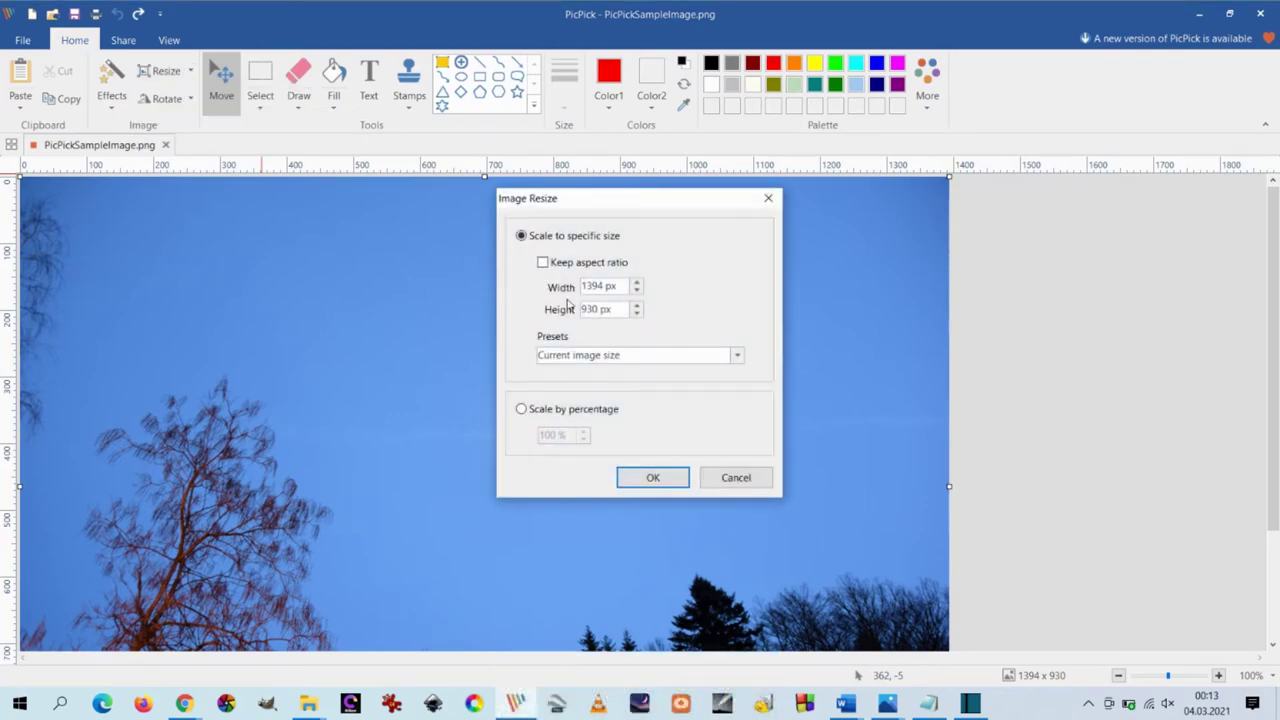
double_click(585, 287)
left_click(645, 477)
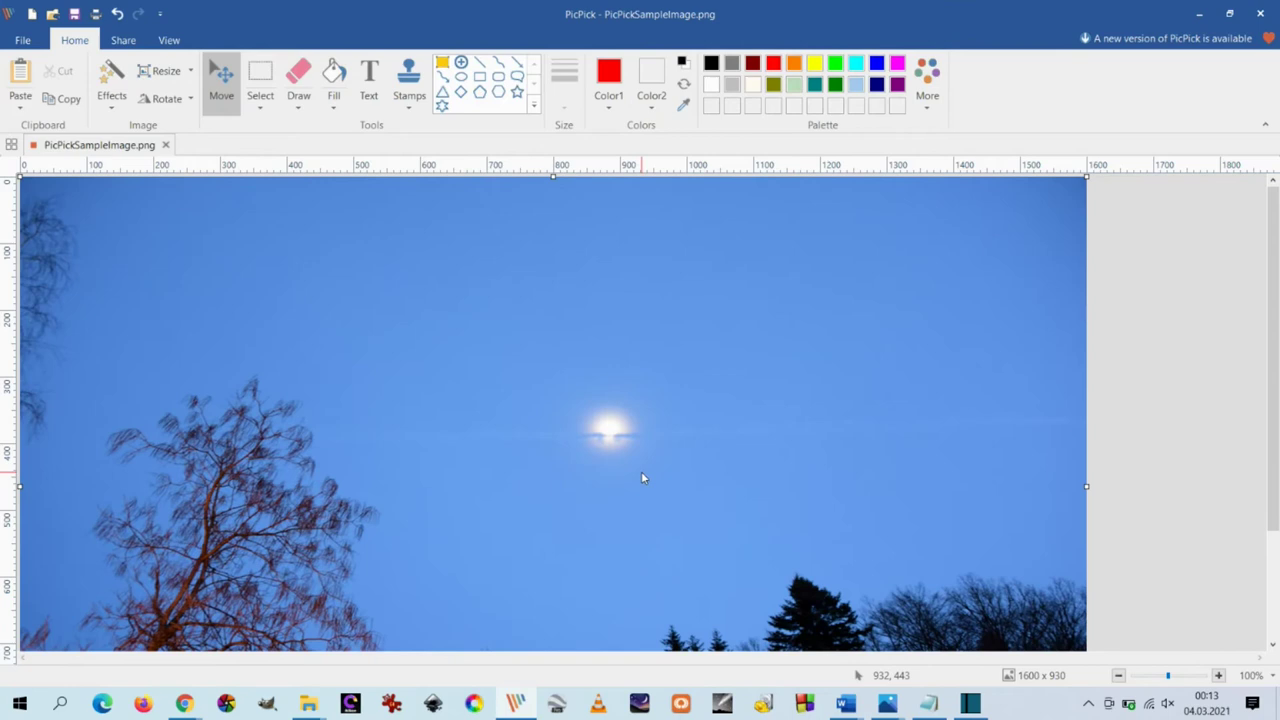
left_click(117, 13)
Resize the image to 1000 px wide with the aspect ratio kept, and undo the resize.
left_click(162, 70)
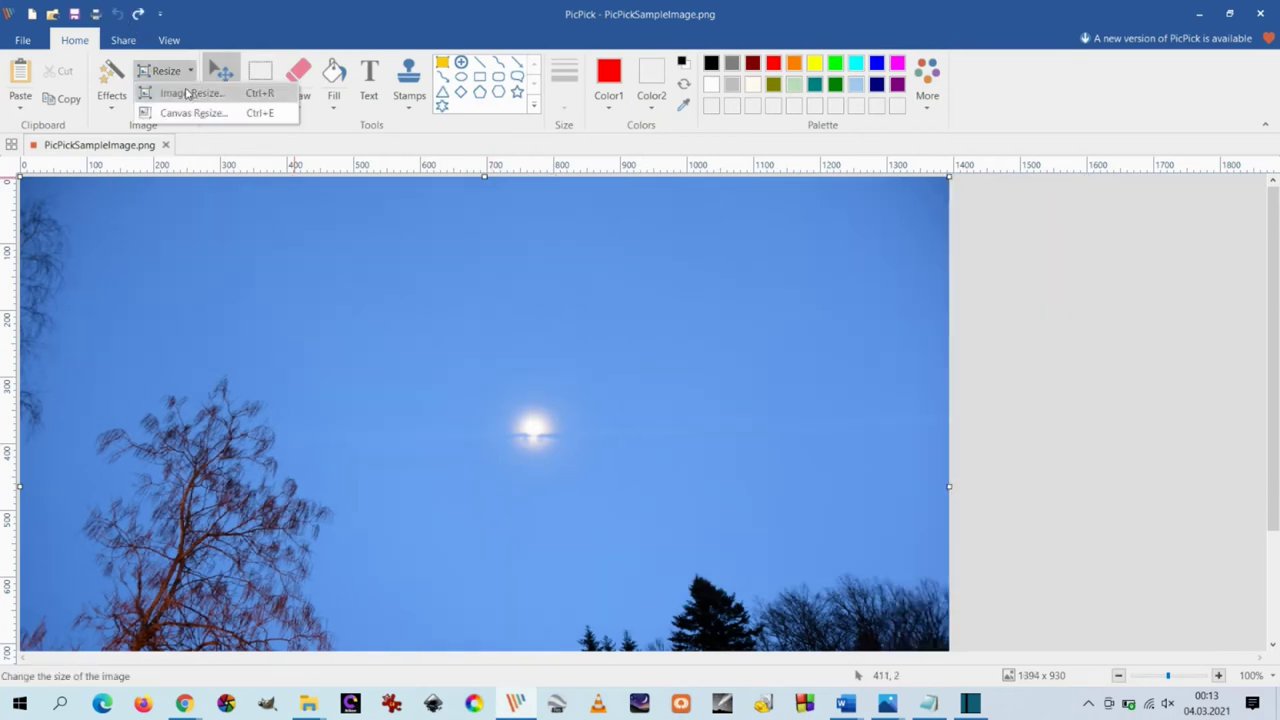
left_click(187, 93)
double_click(602, 283)
key("BackSpace")
type("1000")
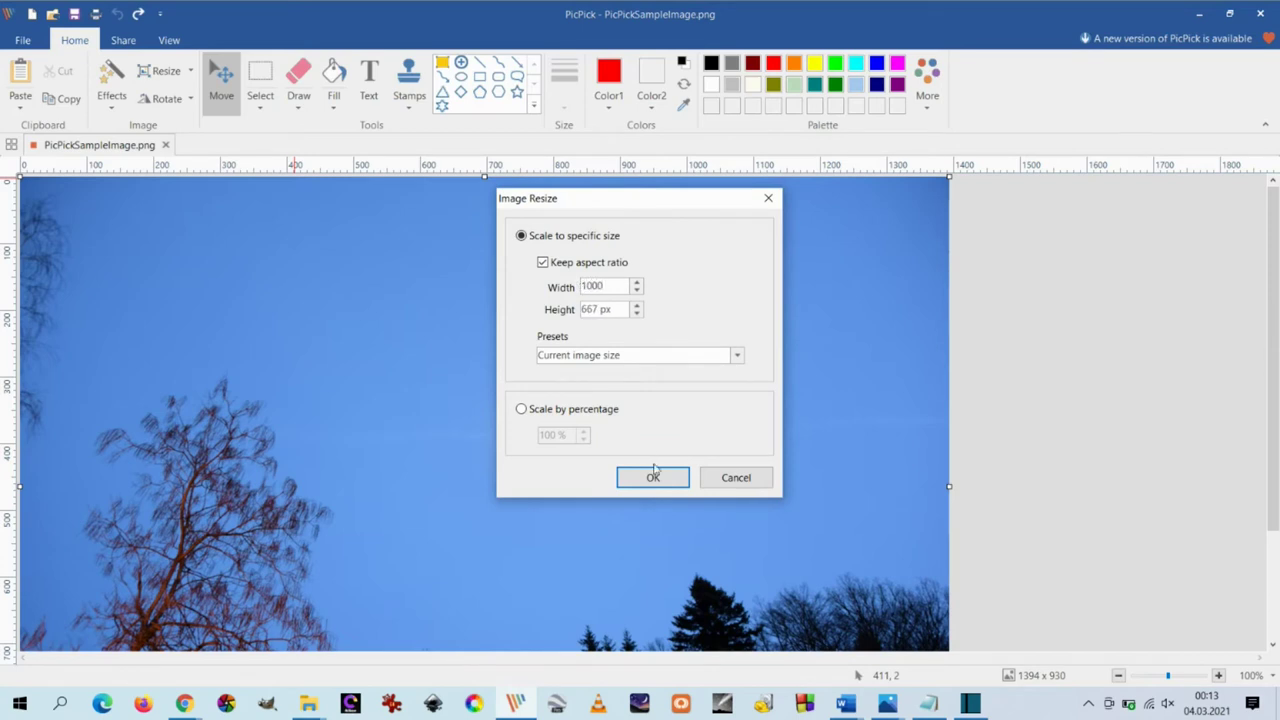
left_click(653, 477)
left_click(117, 13)
Resize the image with the 1920x1080 (FHD) preset, and undo the resize.
left_click(162, 70)
left_click(187, 93)
left_click(737, 356)
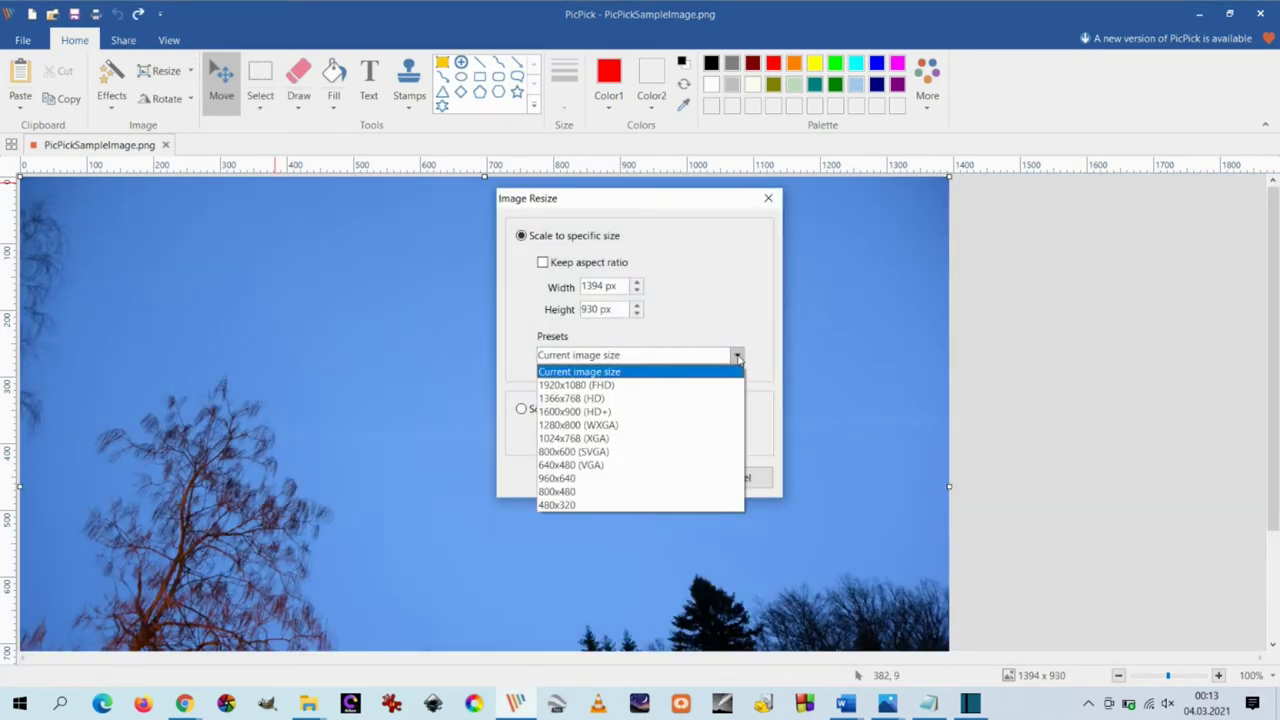
left_click(590, 385)
left_click(651, 478)
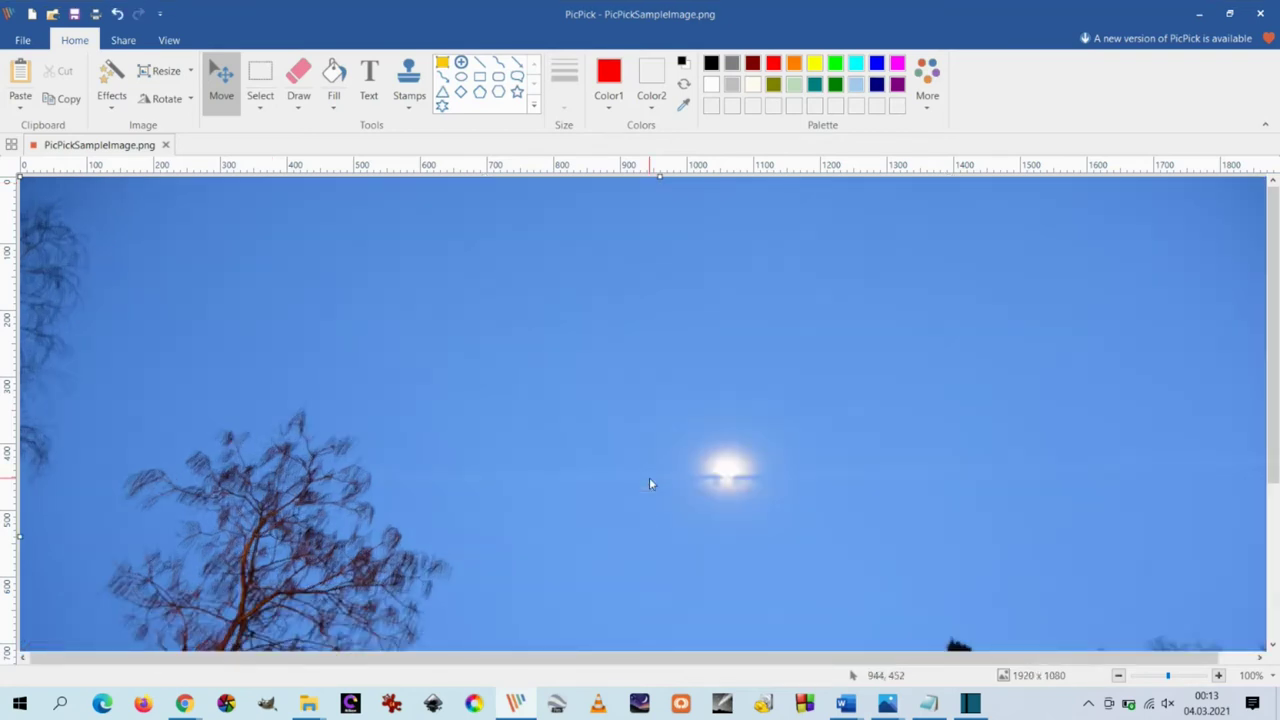
left_click(117, 14)
Scale the image by percentage down to 348 x 232 px, and undo the scaling.
left_click(162, 70)
left_click(170, 93)
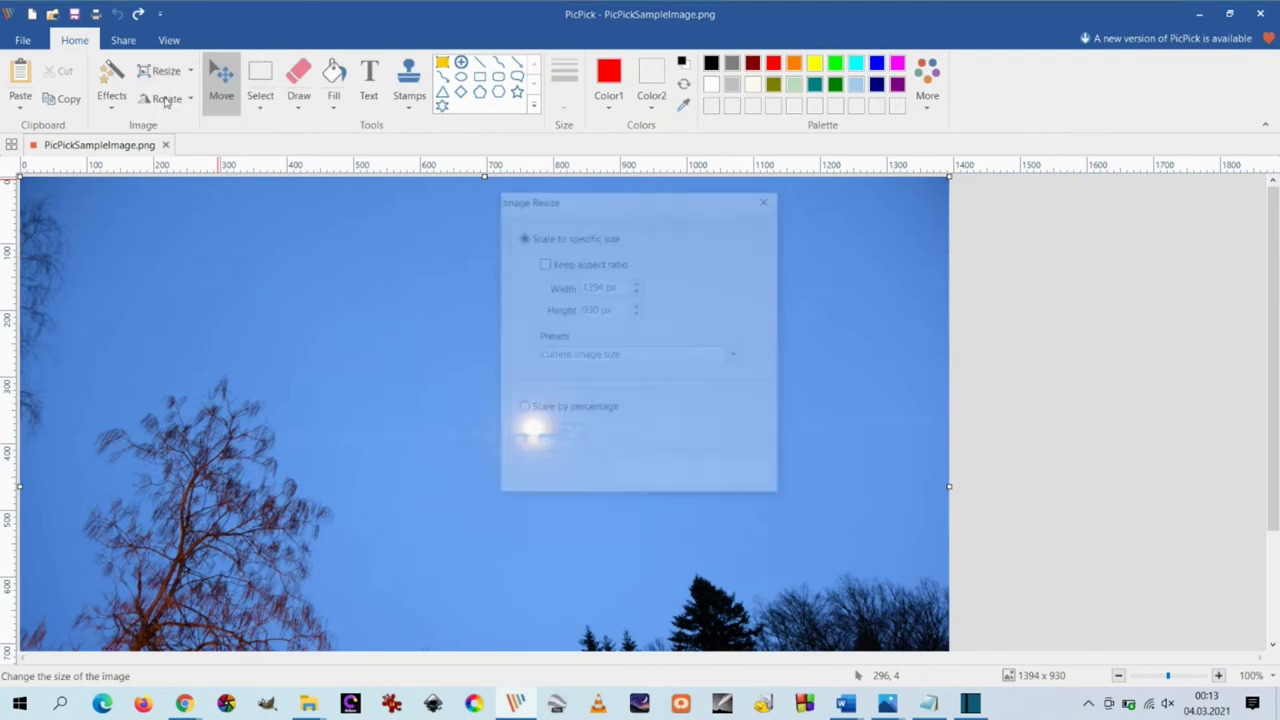
left_click(521, 409)
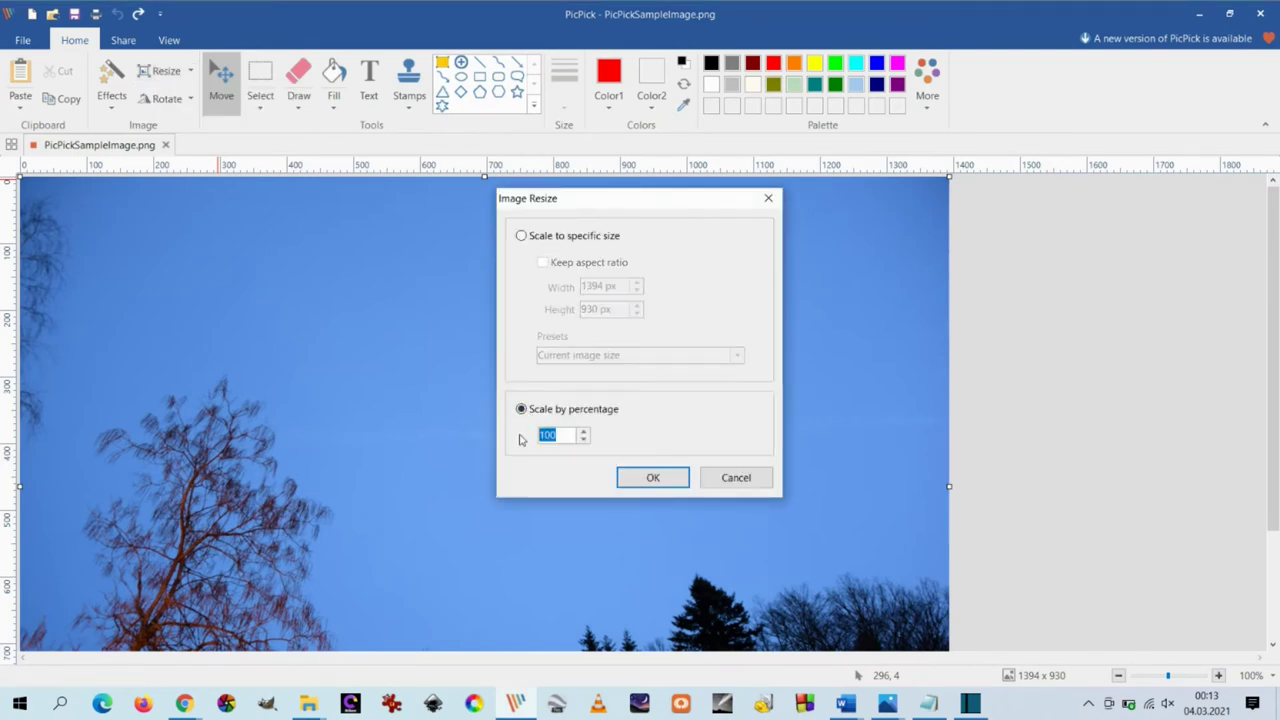
left_click(652, 477)
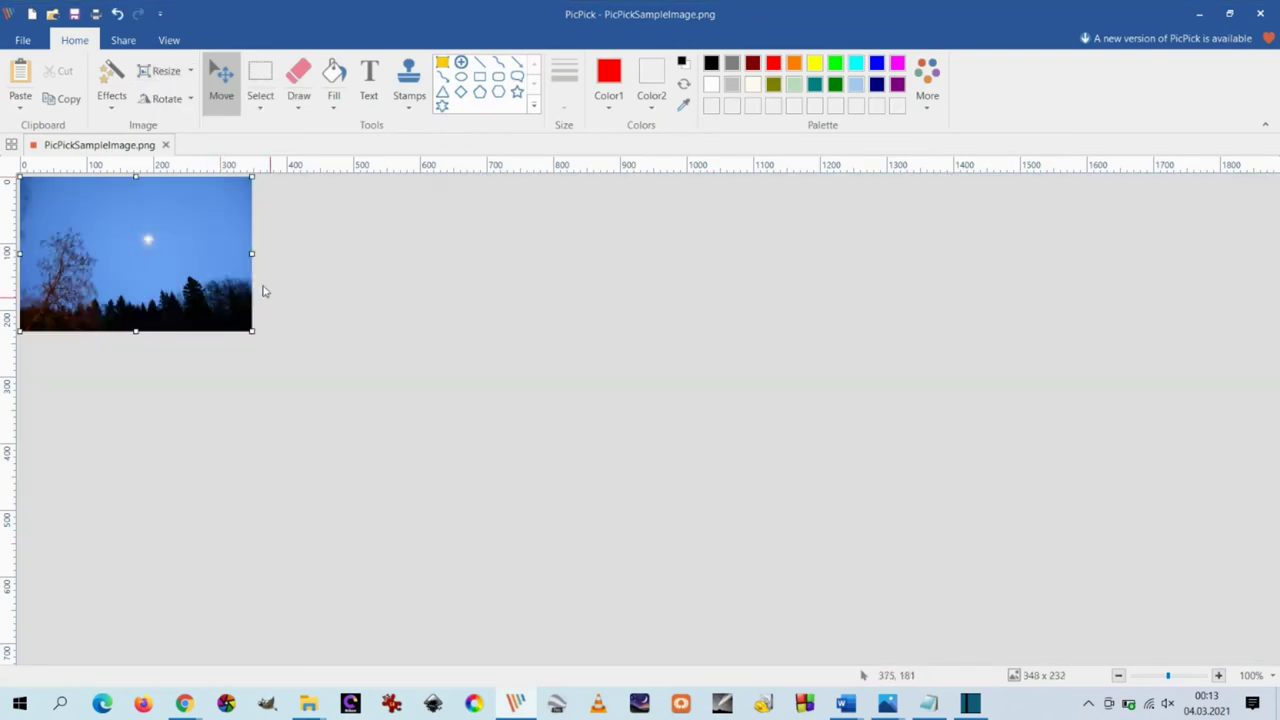
left_click(117, 14)
Resize the canvas using the Clipboard preset.
left_click(162, 70)
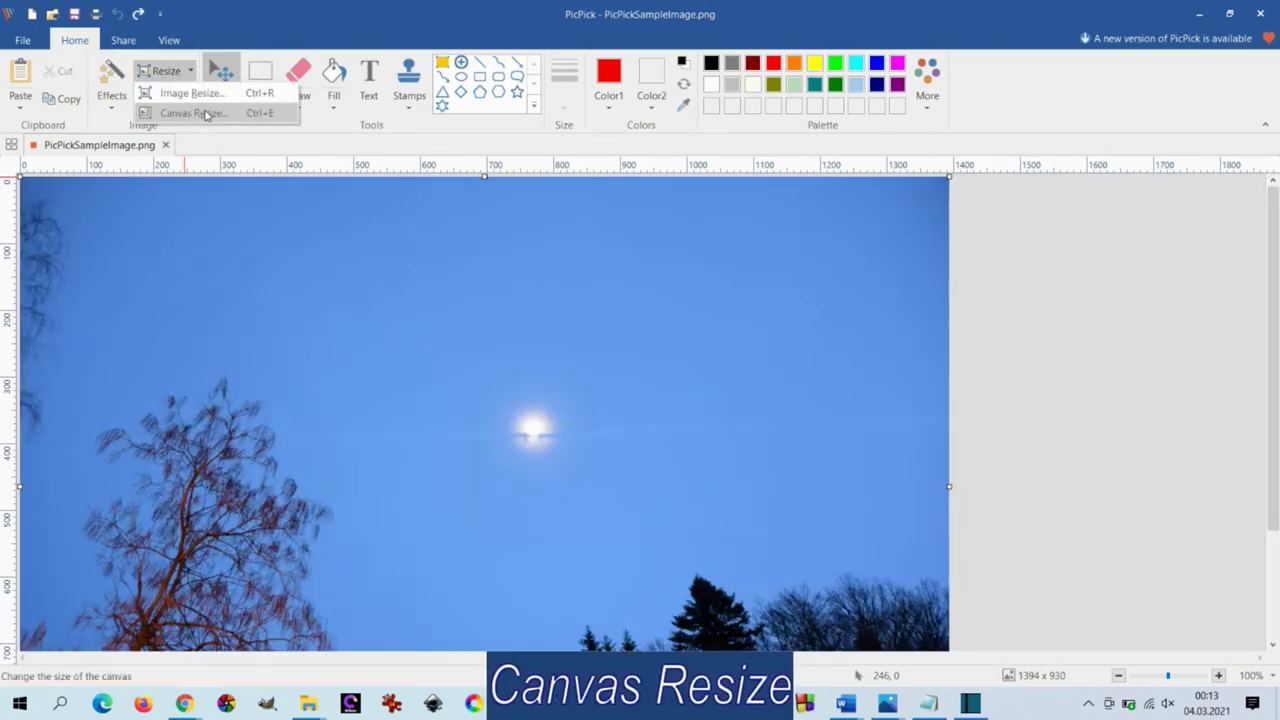
left_click(206, 117)
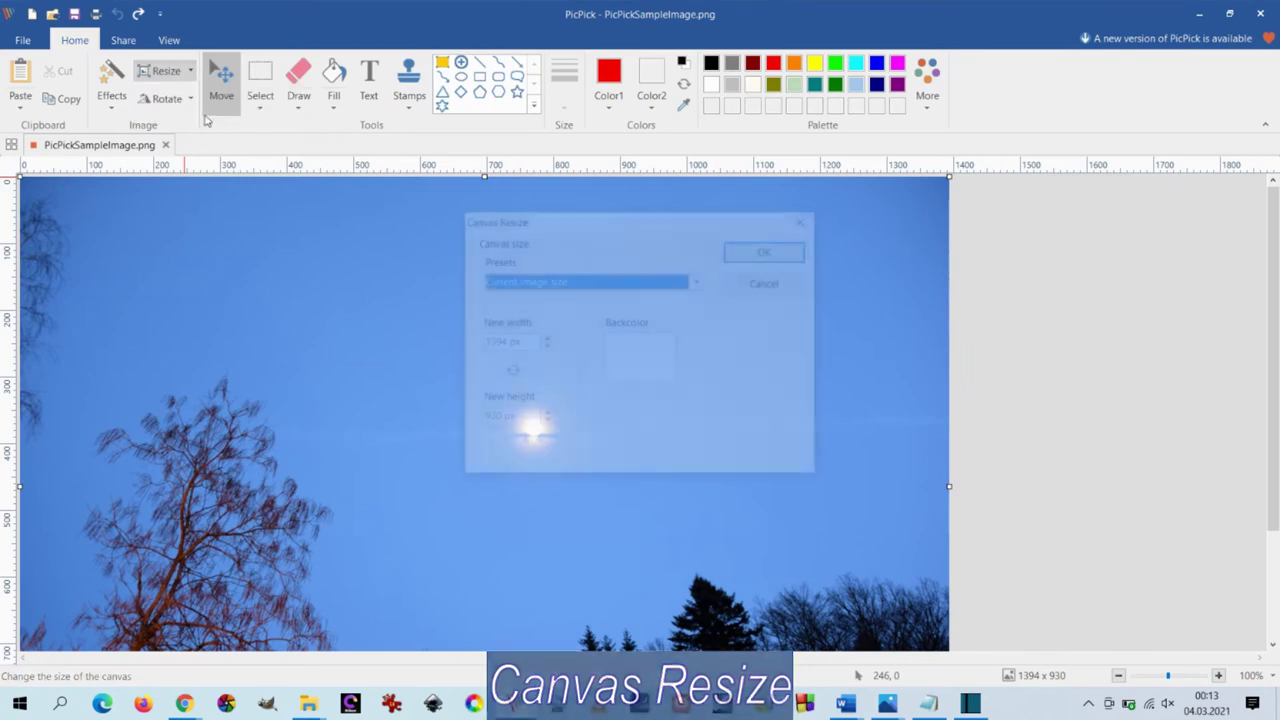
left_click(694, 285)
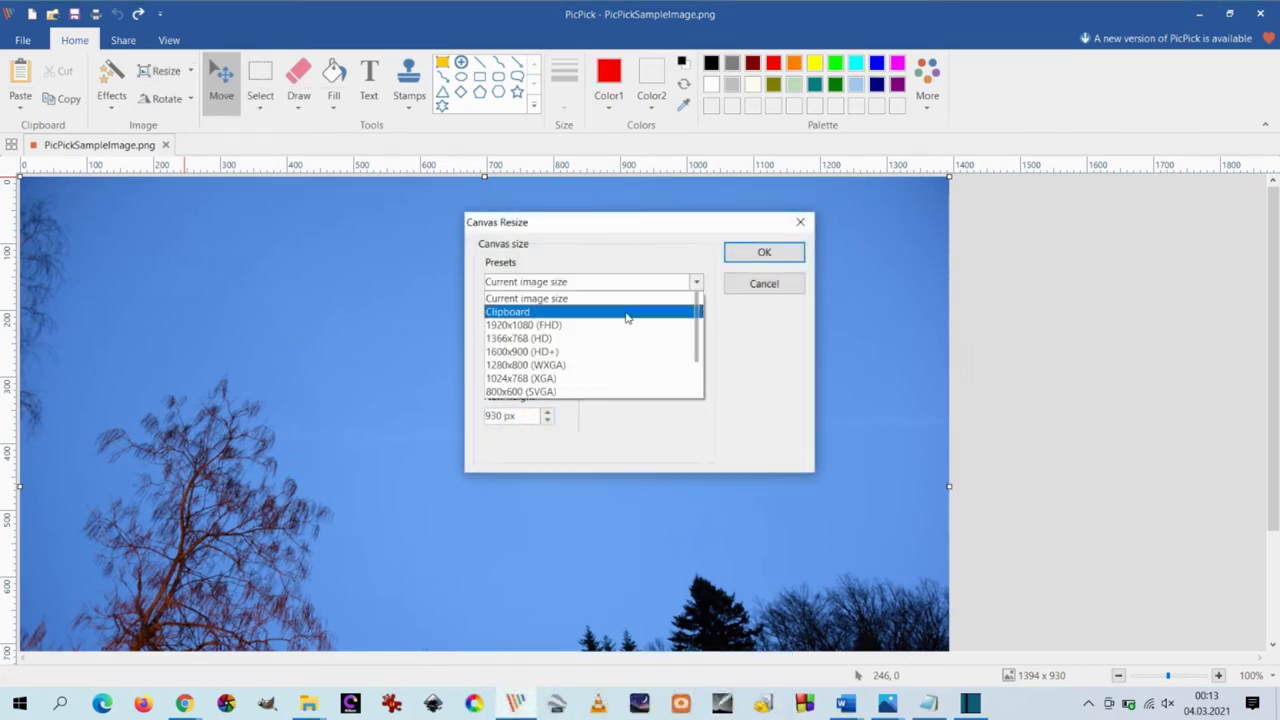
left_click(627, 315)
left_click(762, 254)
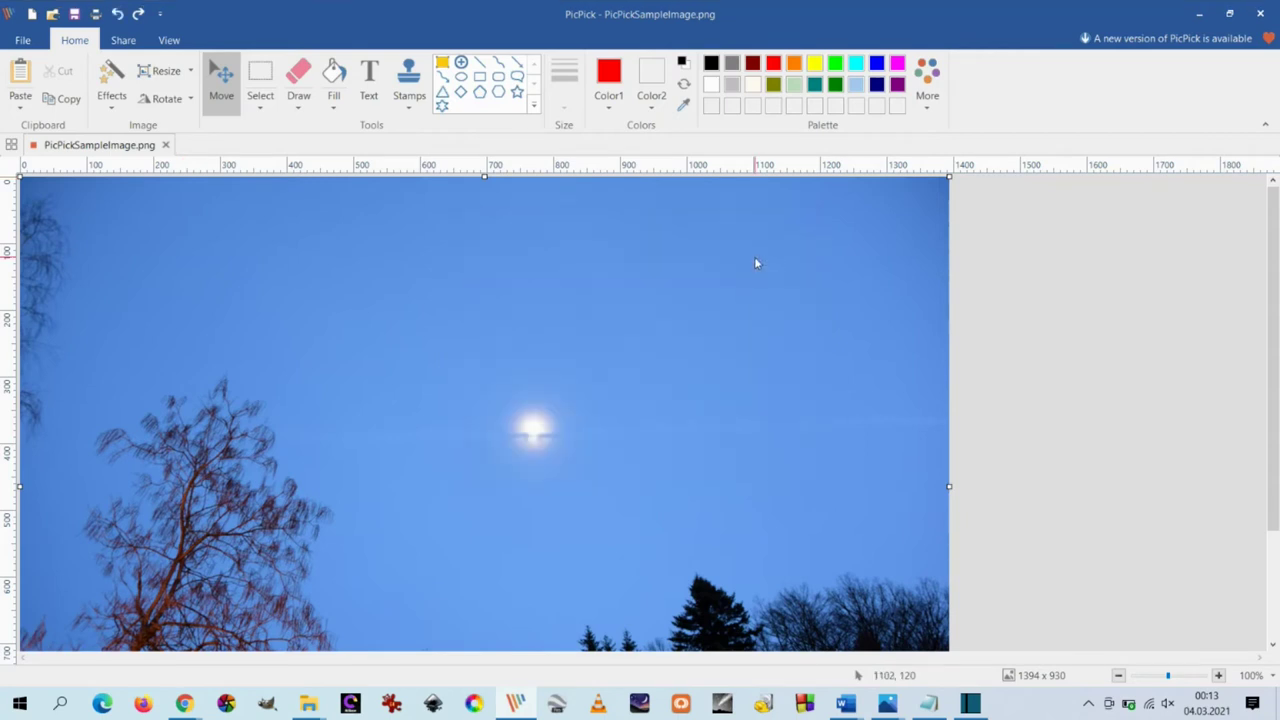
Enlarge the canvas with the 1920x1080 (FHD) preset, check the added white area, and undo the canvas resize.
left_click(188, 71)
left_click(193, 113)
left_click(696, 285)
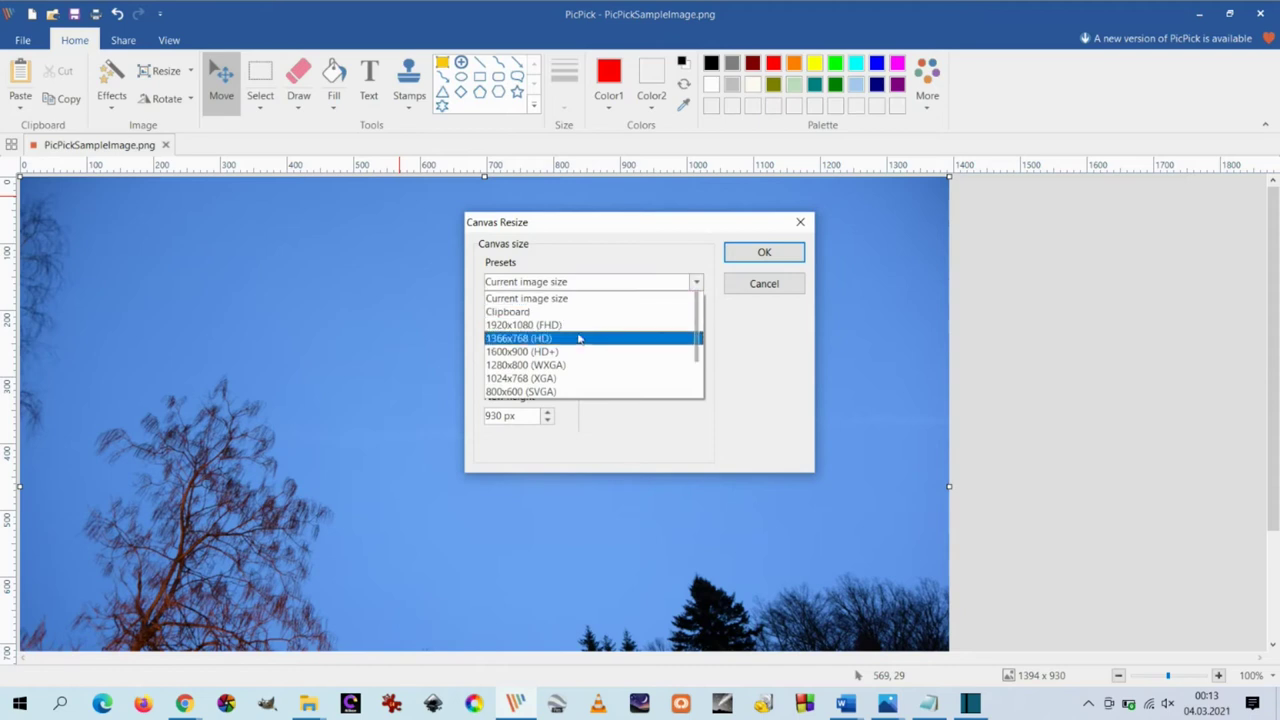
left_click(572, 333)
left_click(763, 252)
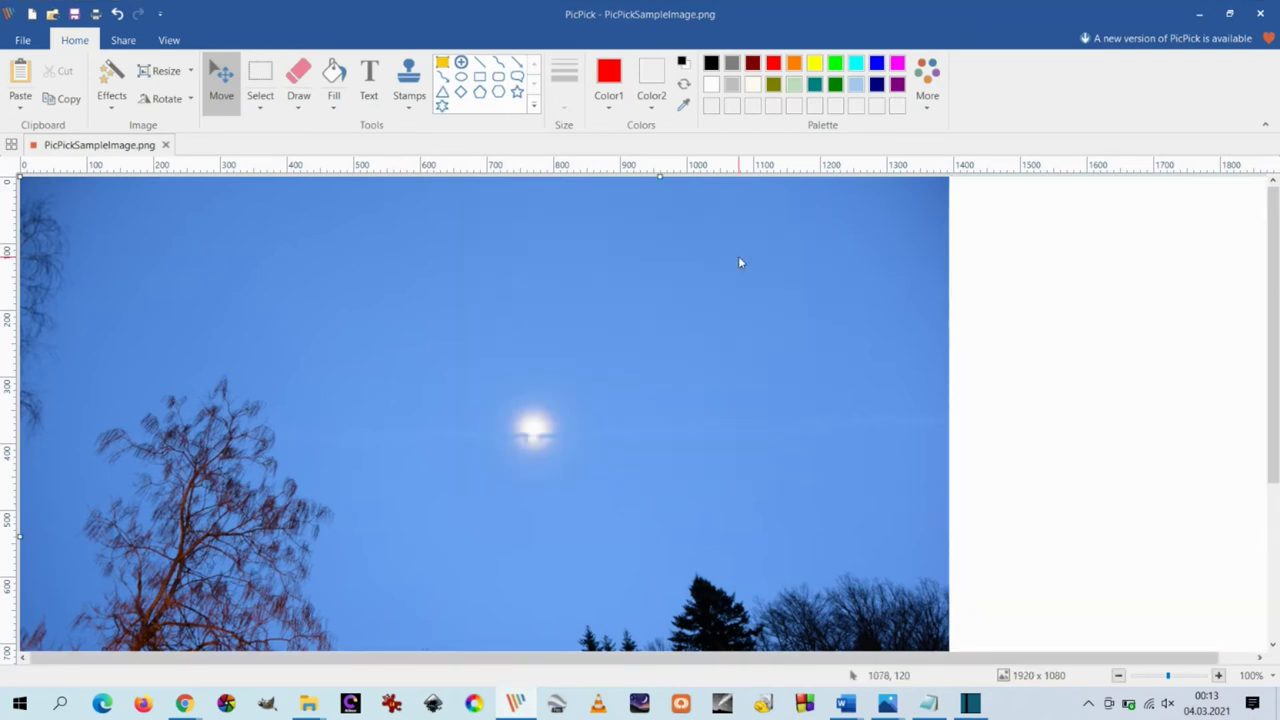
left_click(1121, 676)
left_click(1123, 677)
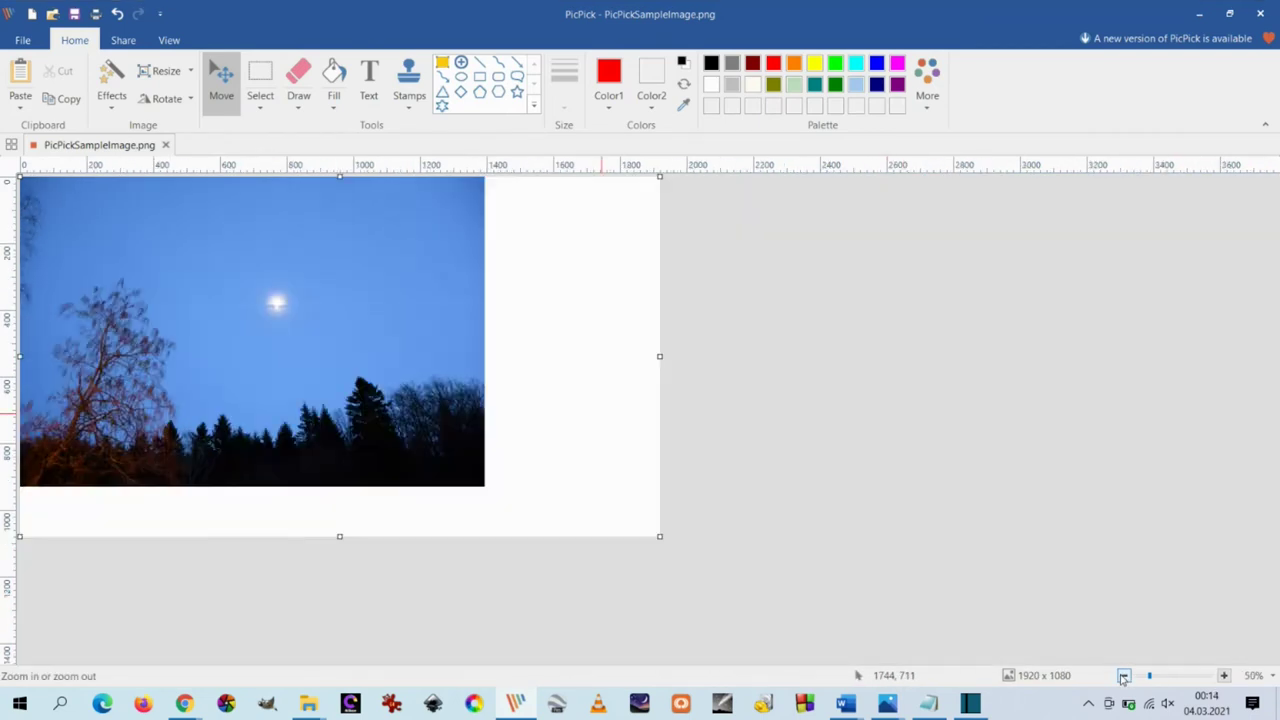
left_click(162, 71)
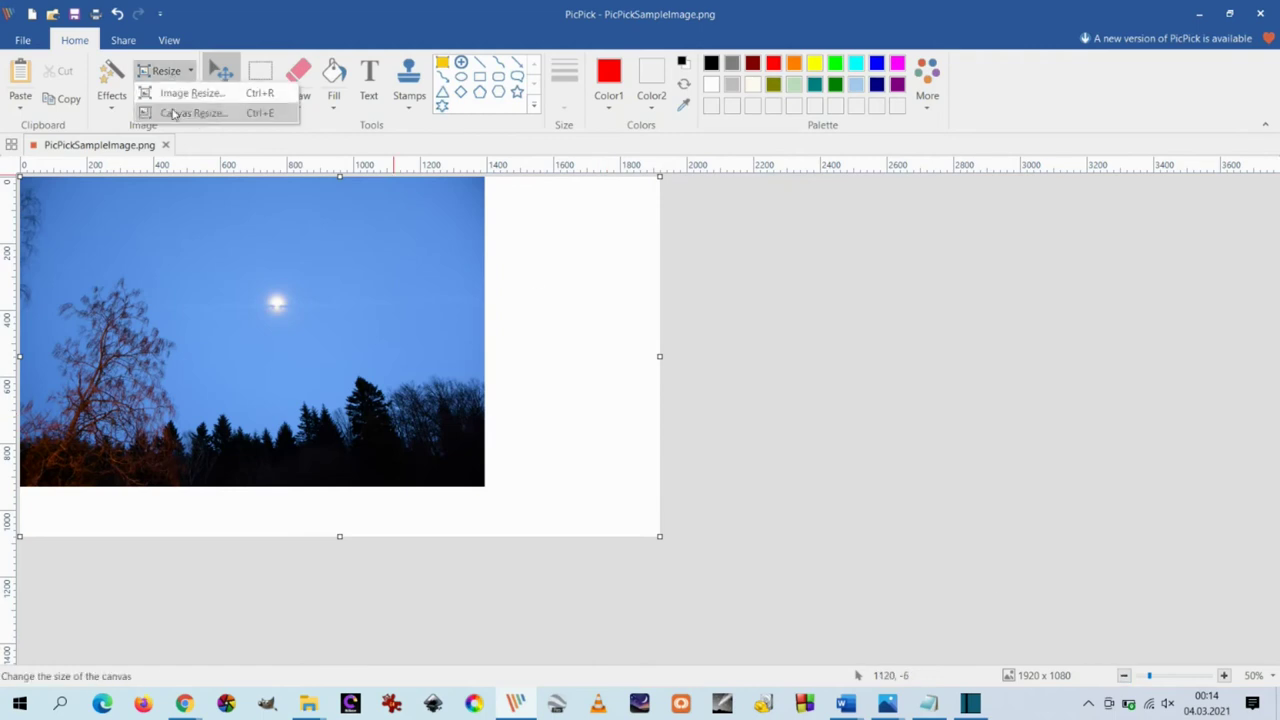
left_click(117, 14)
Resize the canvas to 1800 px wide and 750 px high, and undo the canvas resize.
left_click(166, 71)
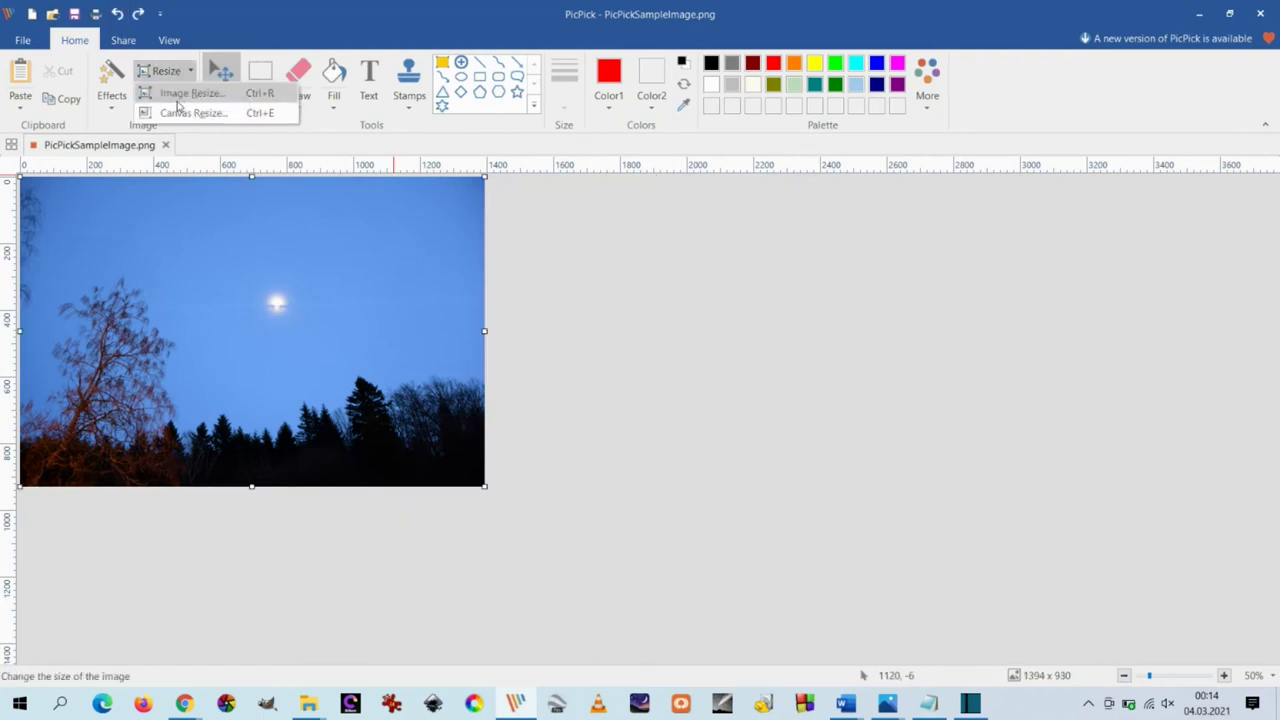
left_click(185, 113)
left_click(520, 345)
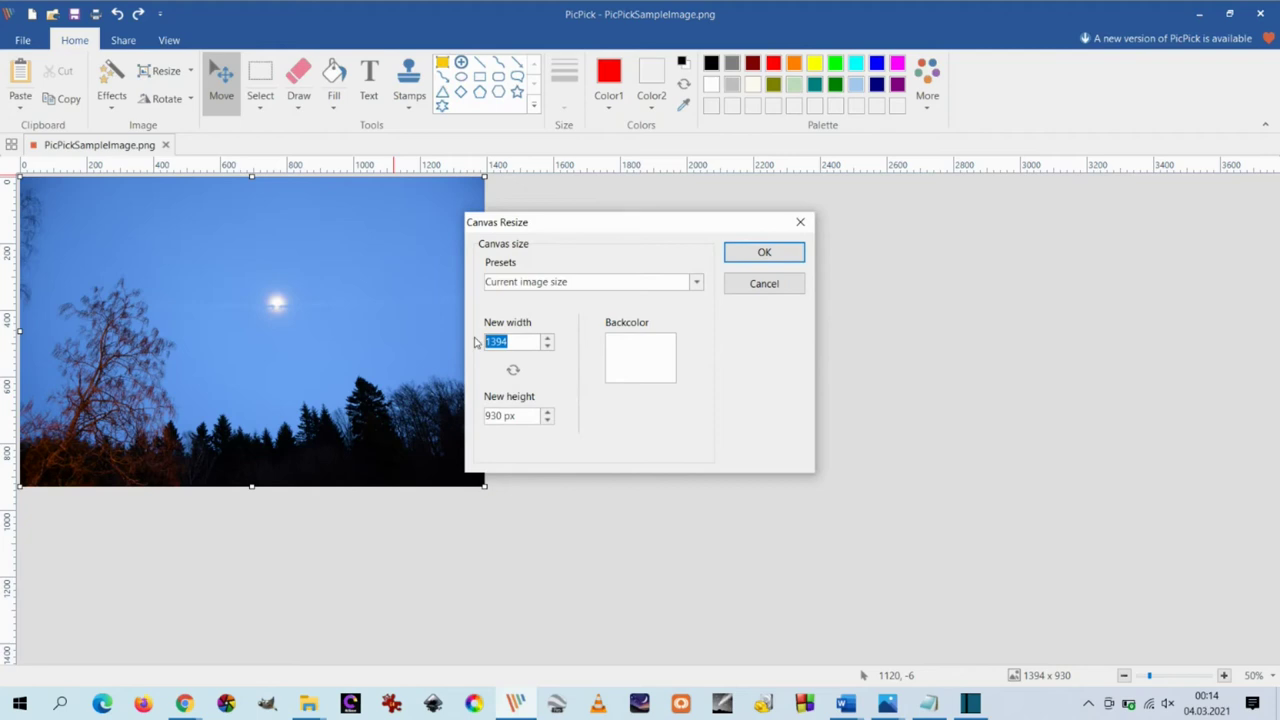
left_click(522, 418)
left_click(736, 259)
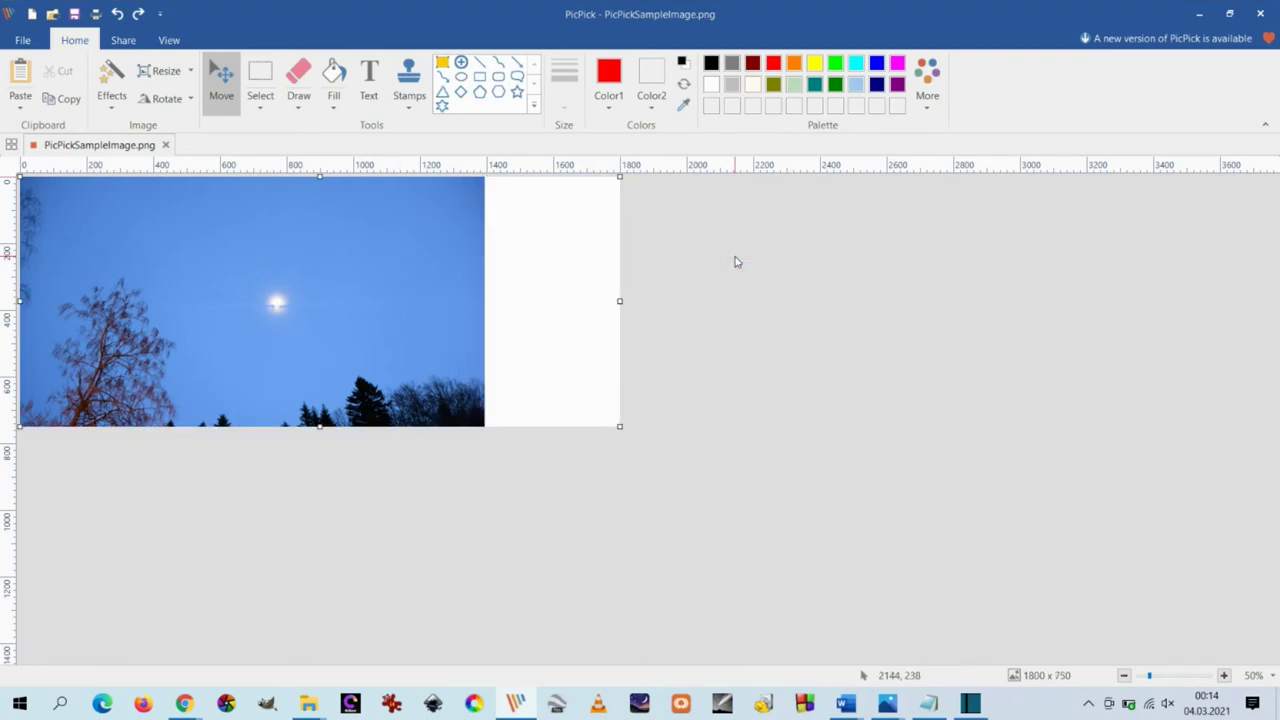
left_click(117, 14)
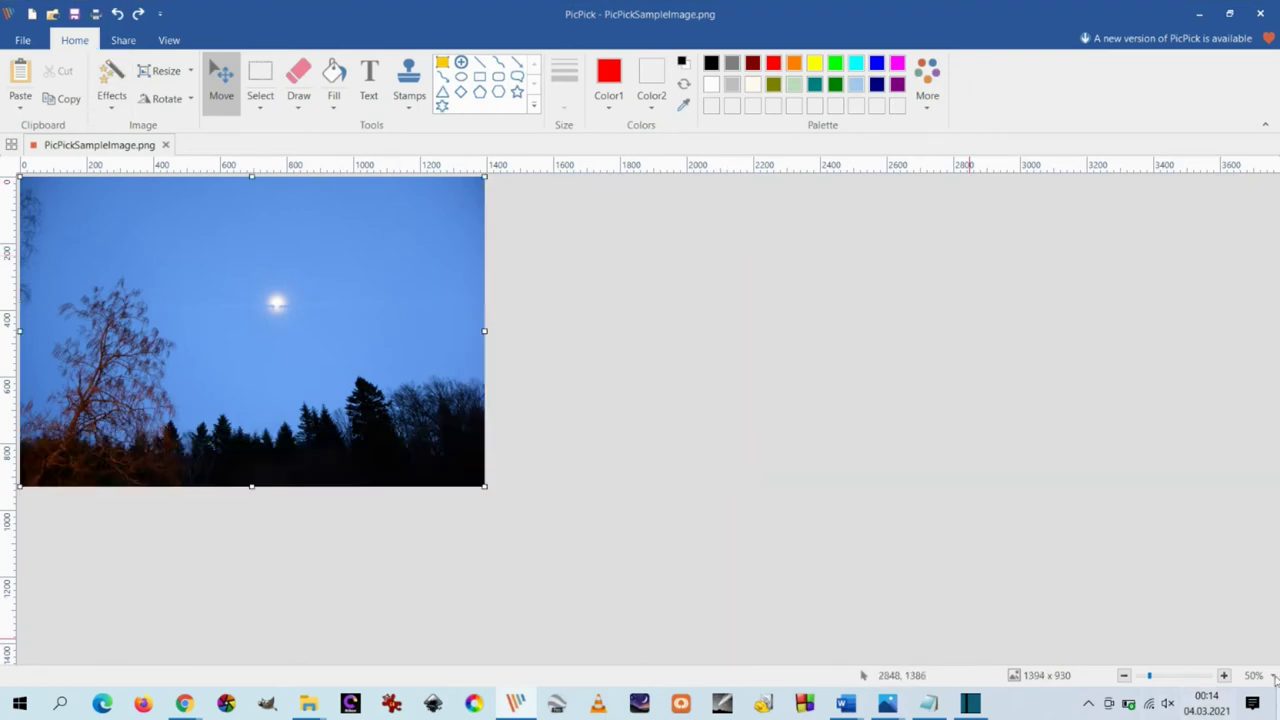
Rotate the whole image clockwise by 90°, 180°, 270° and 180° in succession, returning it to its original orientation.
scroll(817, 325, "up", 2)
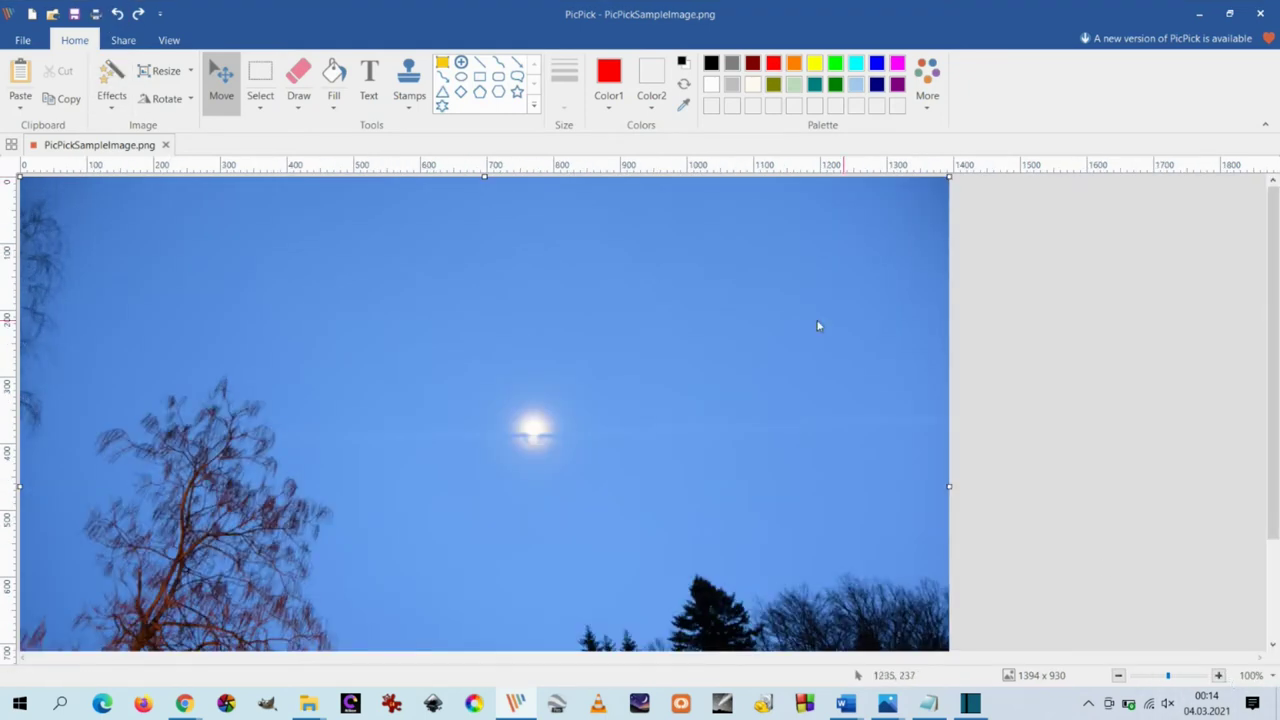
left_click(192, 99)
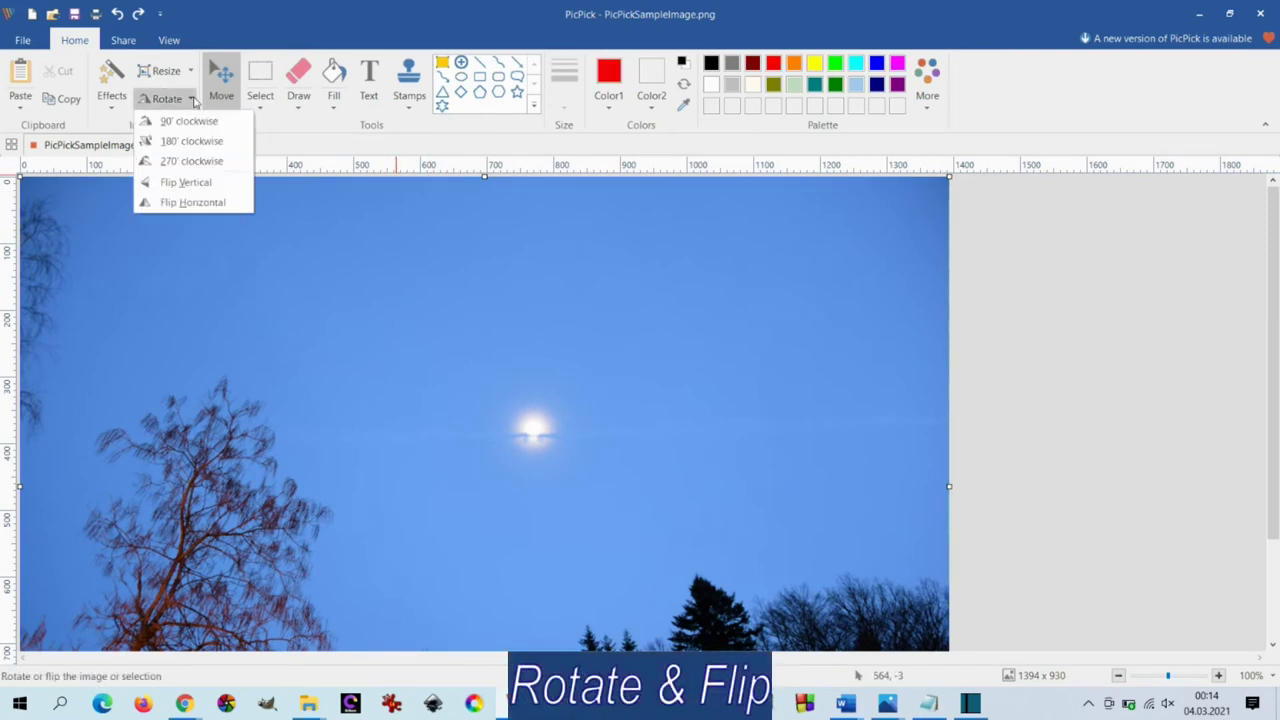
left_click(188, 121)
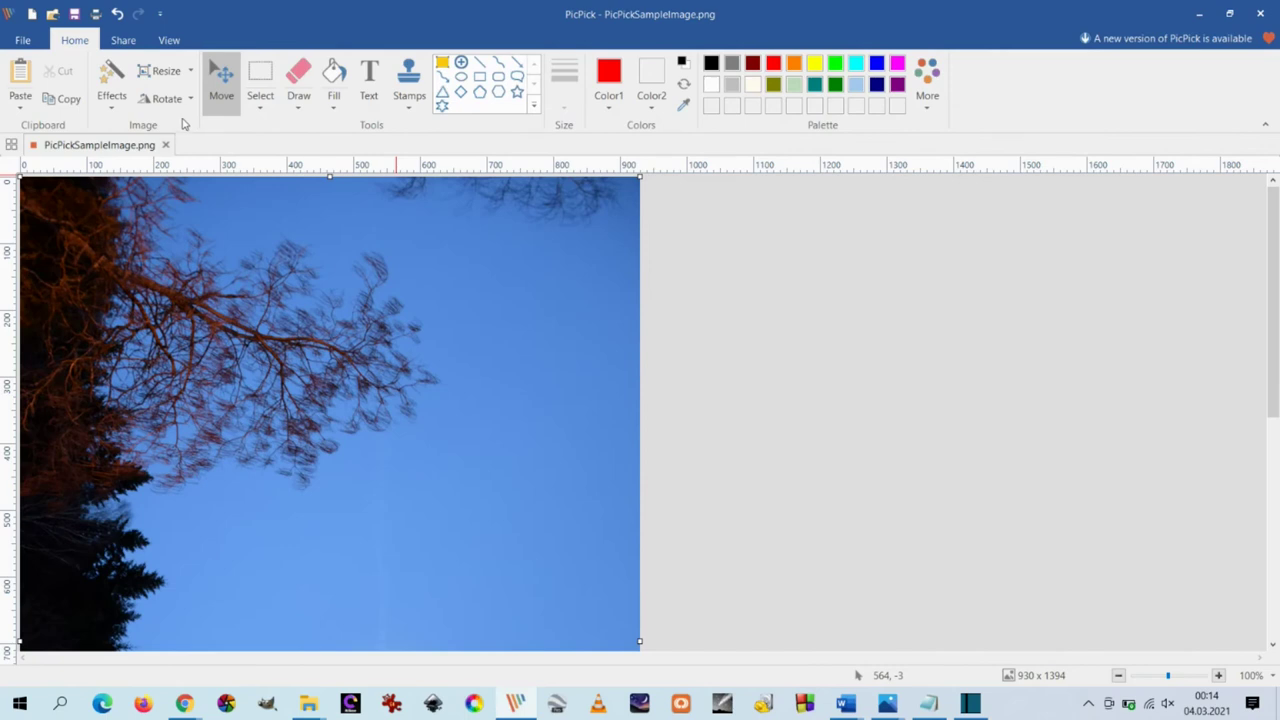
left_click(190, 104)
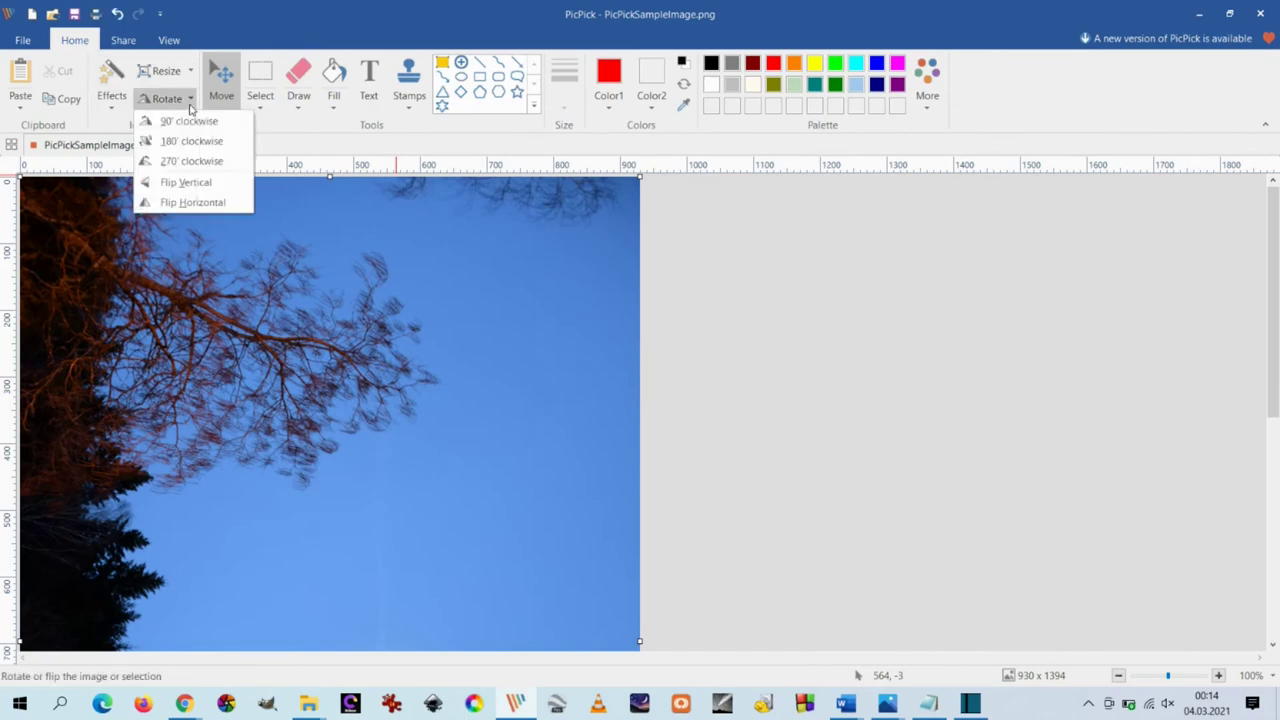
left_click(188, 141)
left_click(185, 100)
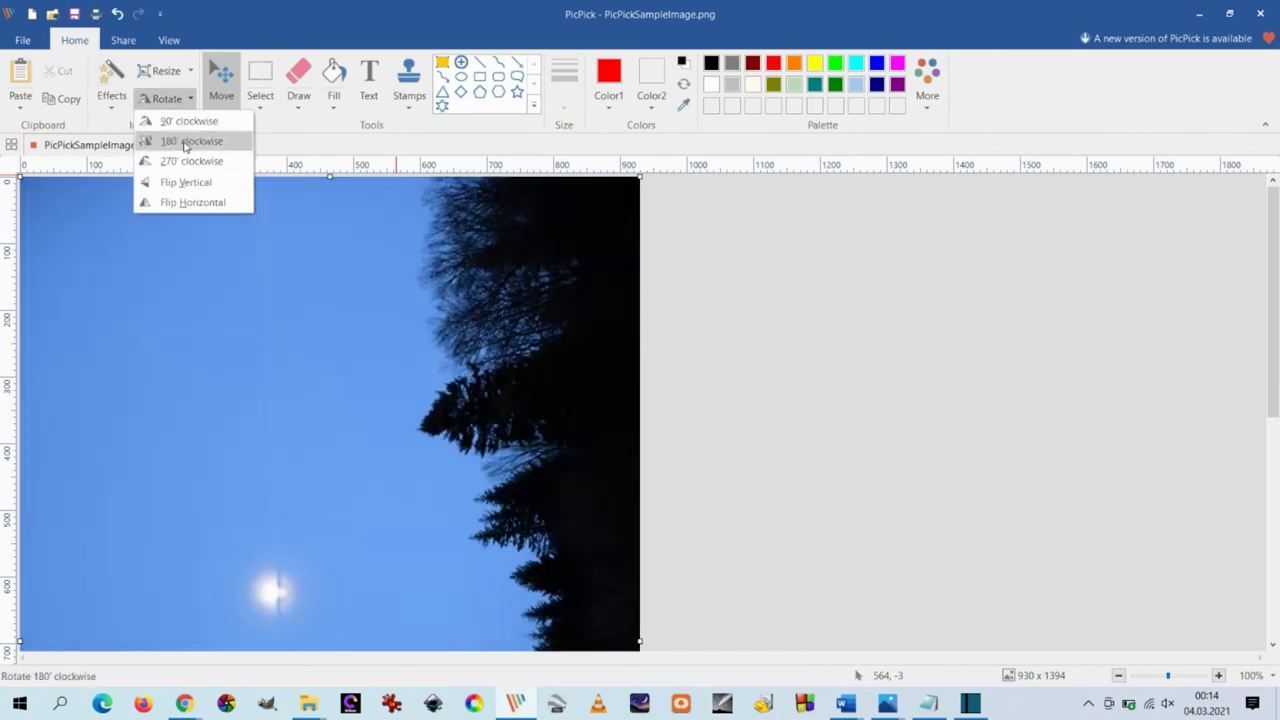
left_click(186, 161)
left_click(188, 100)
left_click(187, 140)
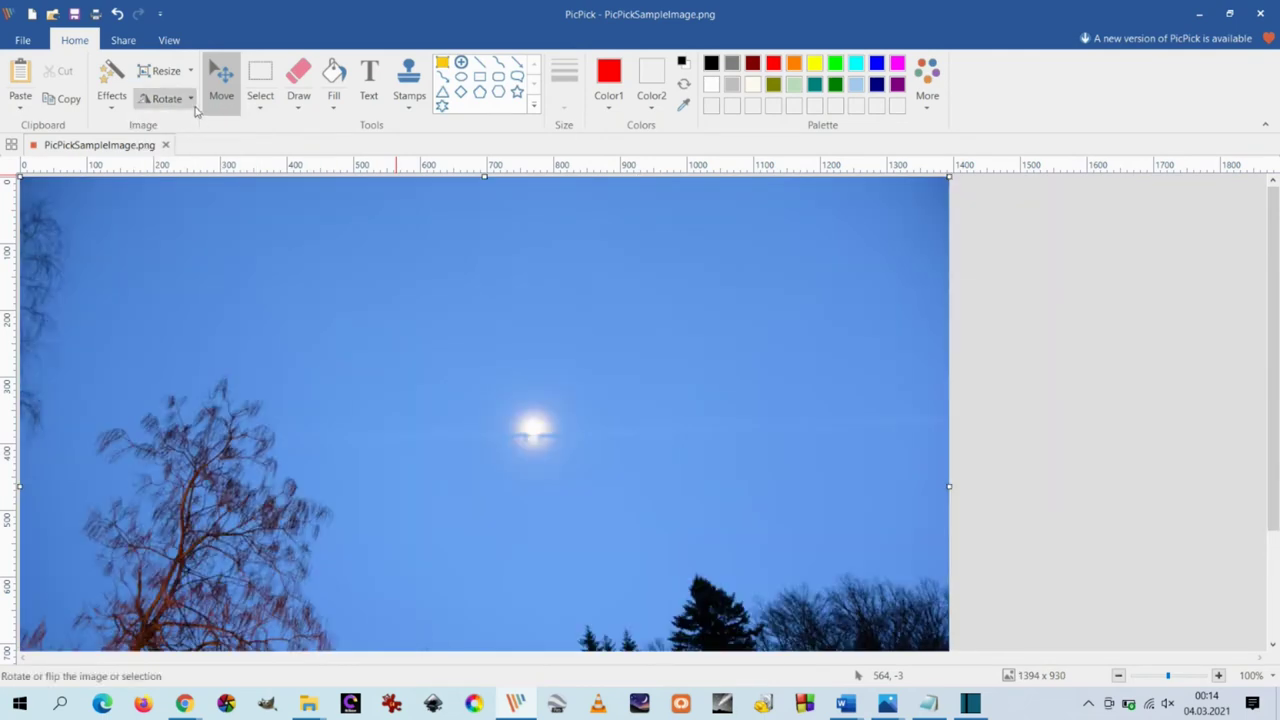
Flip the image vertically and then horizontally, and undo both flips.
left_click(186, 99)
left_click(190, 183)
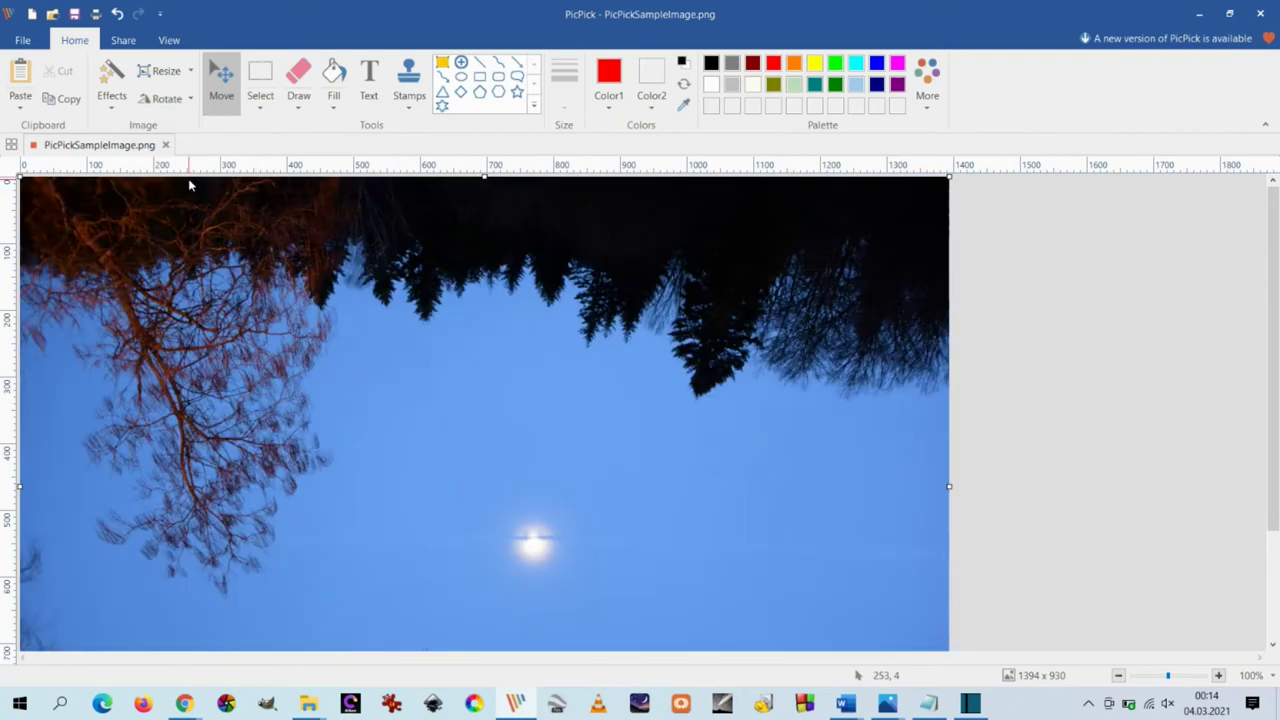
left_click(188, 99)
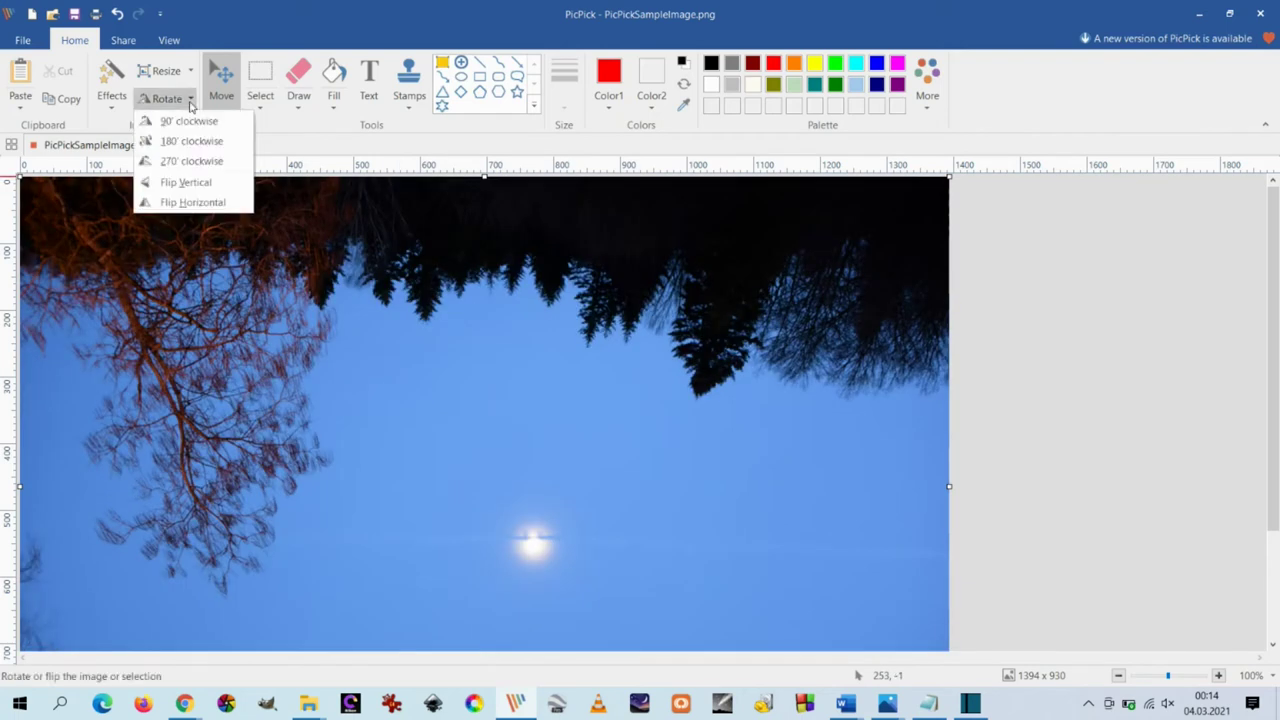
left_click(186, 203)
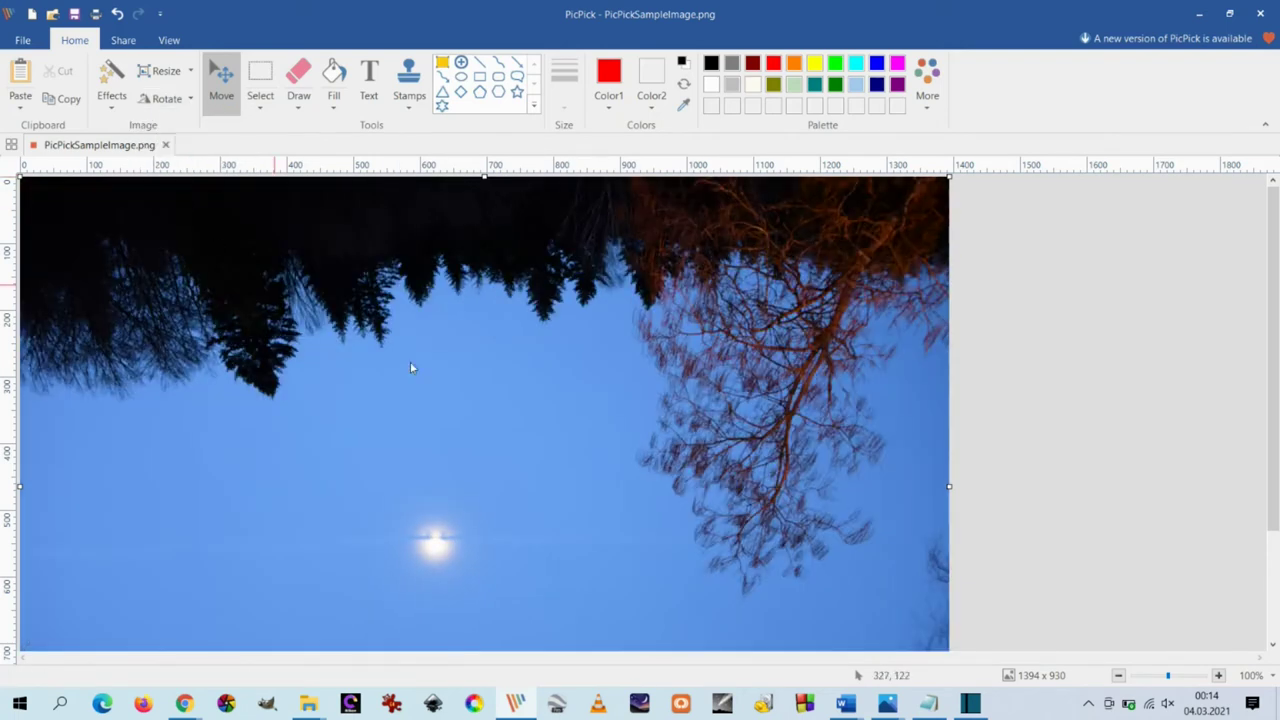
left_click(118, 15)
left_click(118, 15)
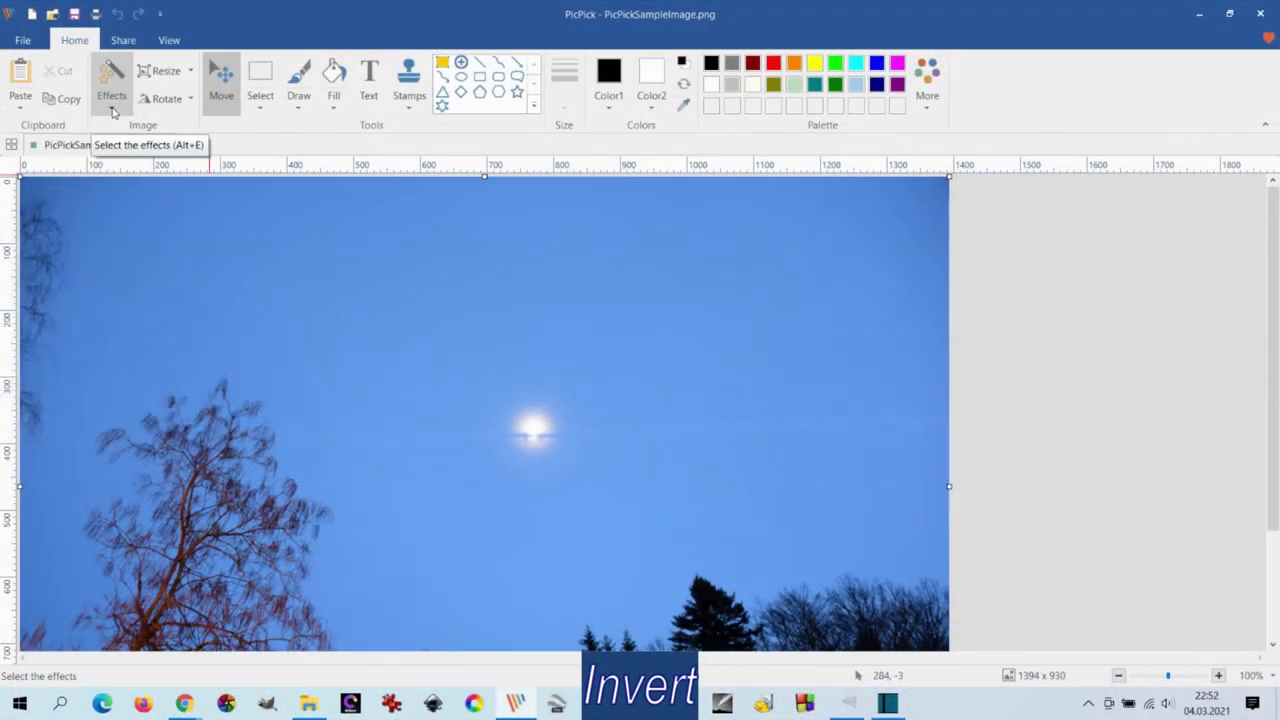
Invert the image colors, look over the whole result, and invert them again to restore the original colors.
left_click(113, 110)
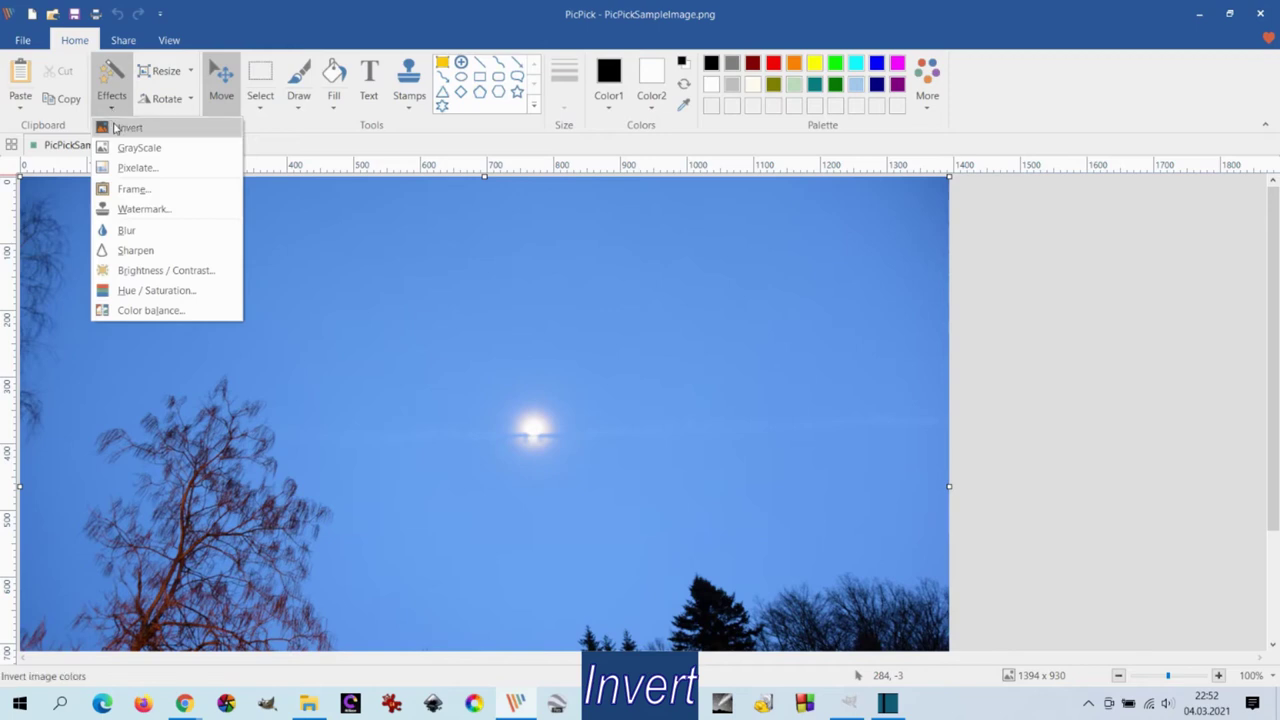
left_click(115, 128)
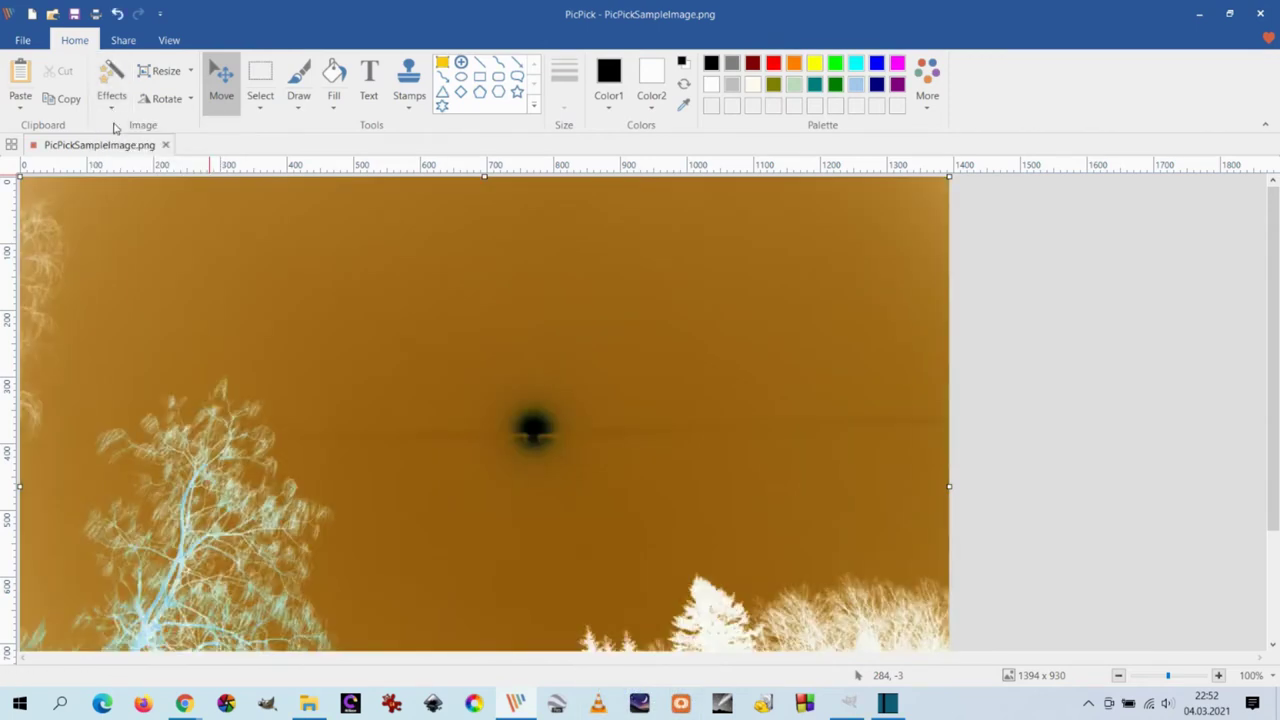
scroll(552, 490, "down", 3)
scroll(552, 490, "up", 1)
scroll(552, 495, "up", 2)
left_click(106, 108)
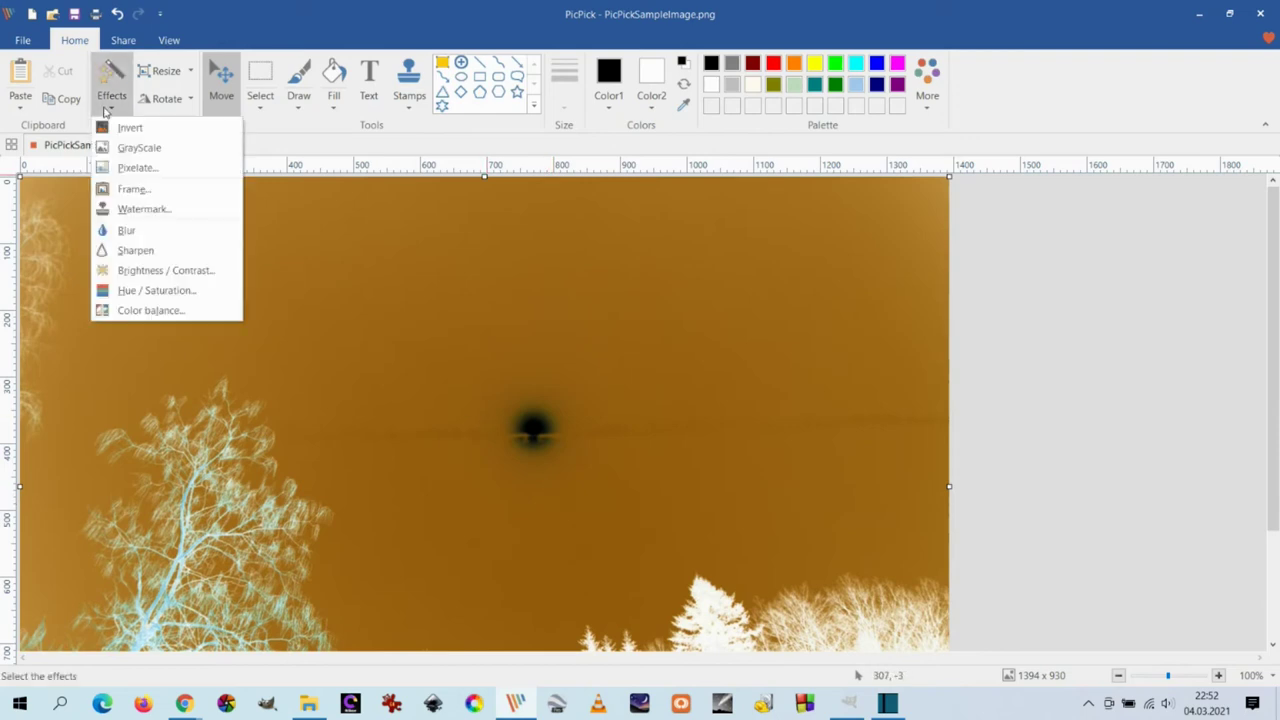
left_click(105, 129)
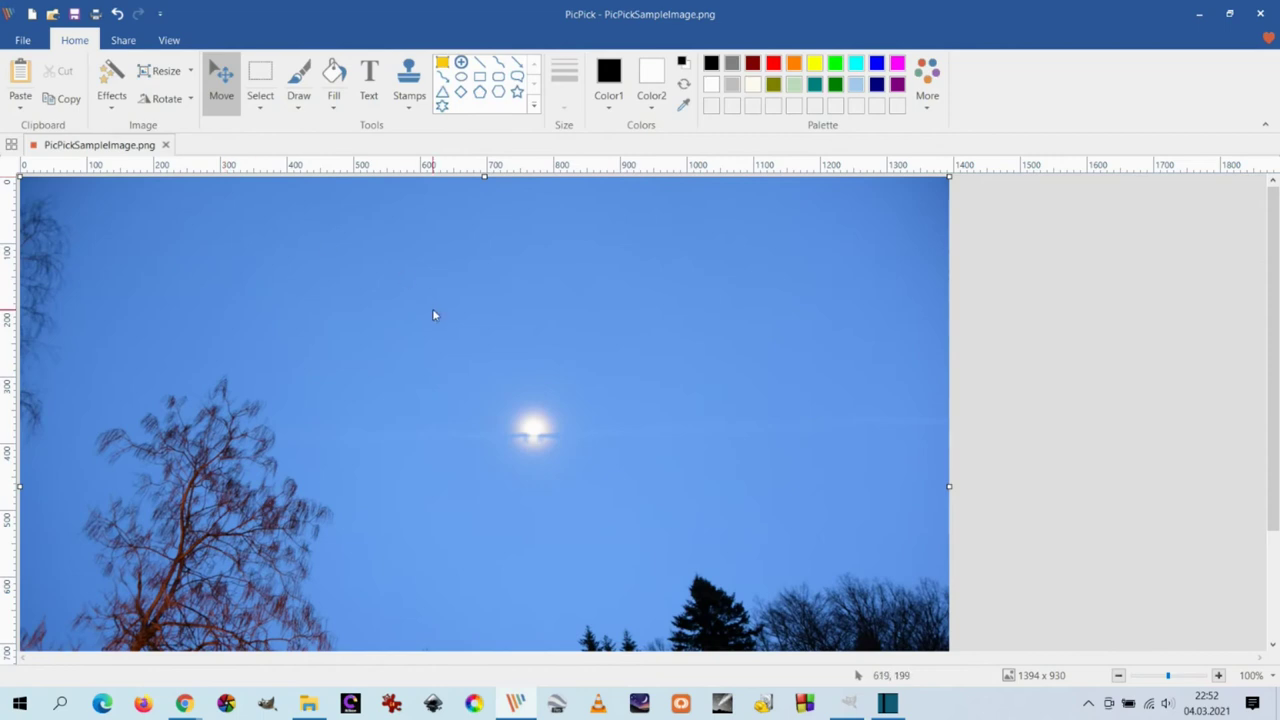
Convert the image to grayscale, look over the result, and undo the conversion.
scroll(434, 314, "down", 1)
left_click(111, 90)
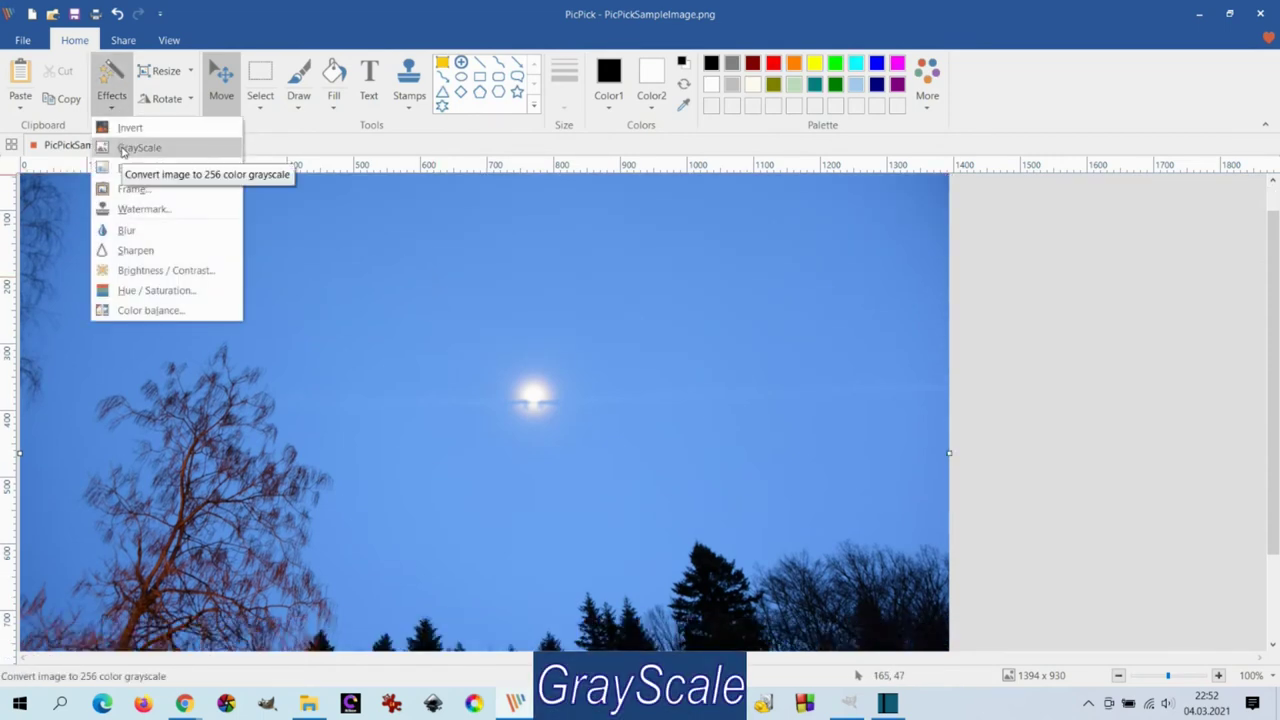
left_click(123, 150)
scroll(445, 433, "down", 3)
scroll(445, 433, "up", 3)
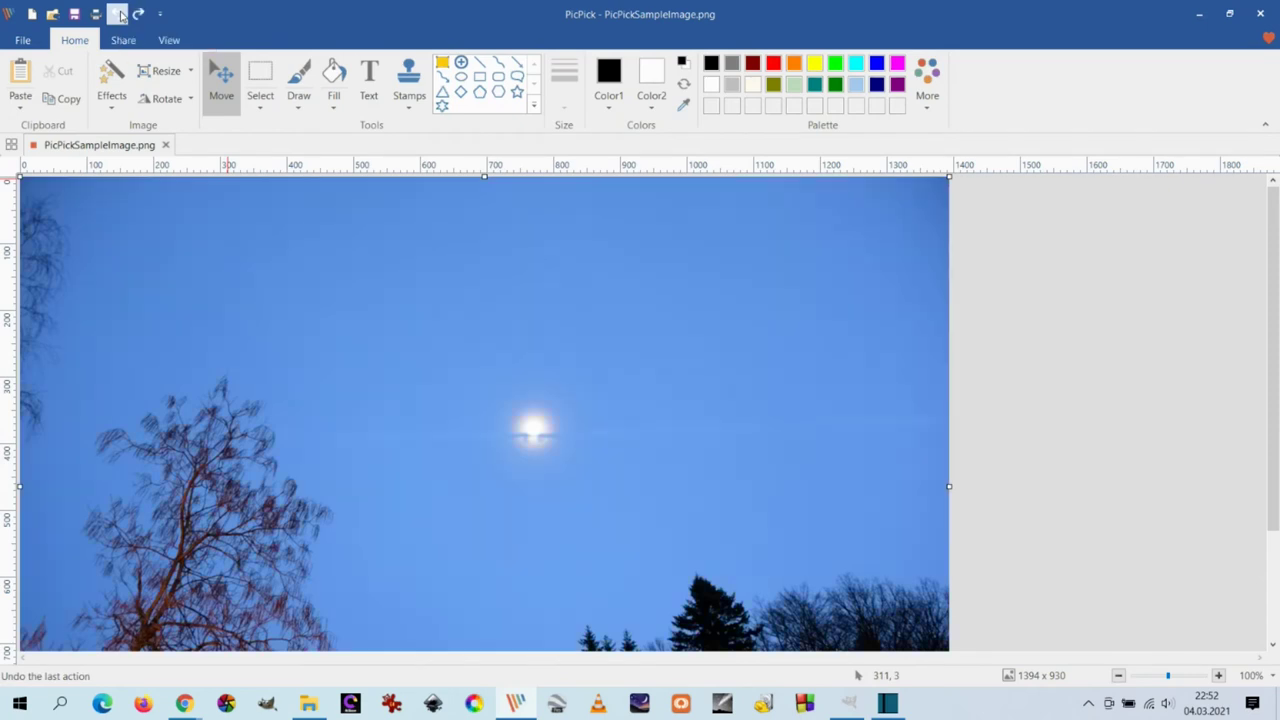
Start the Pixelate effect and raise its strength step by step with the image preview uncovered.
left_click(111, 95)
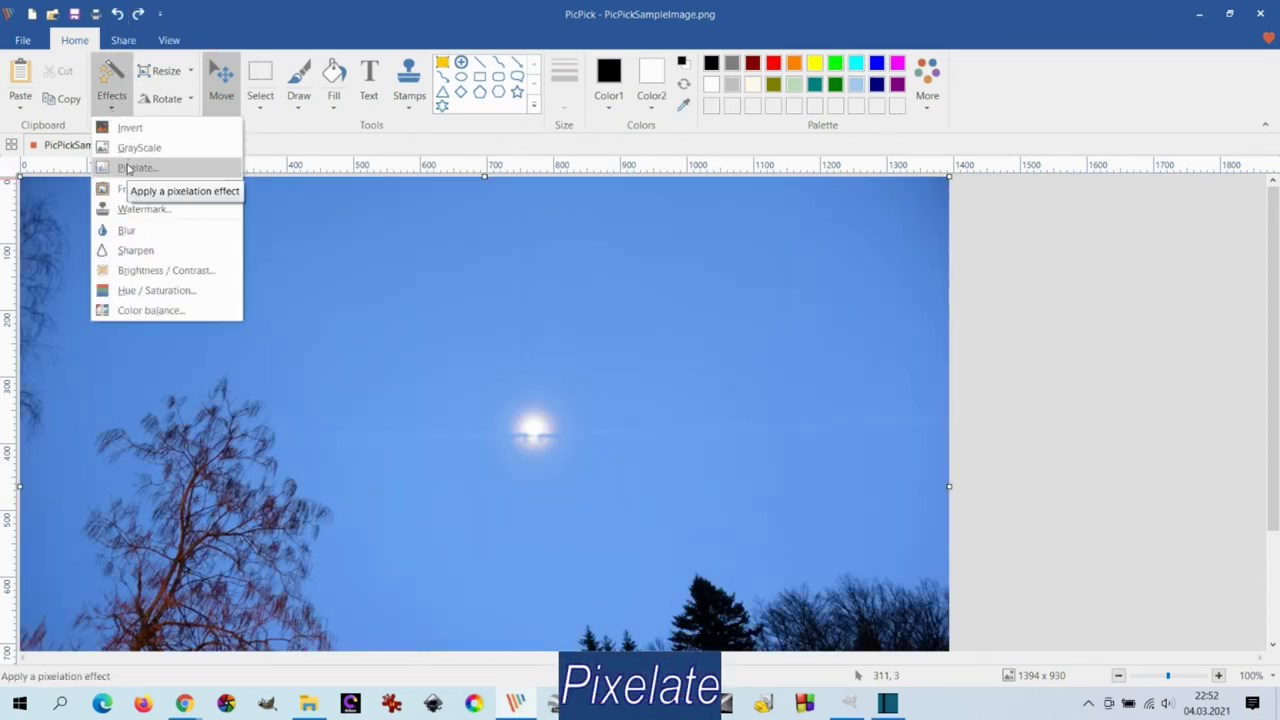
left_click(128, 168)
left_click_drag(660, 256, 912, 175)
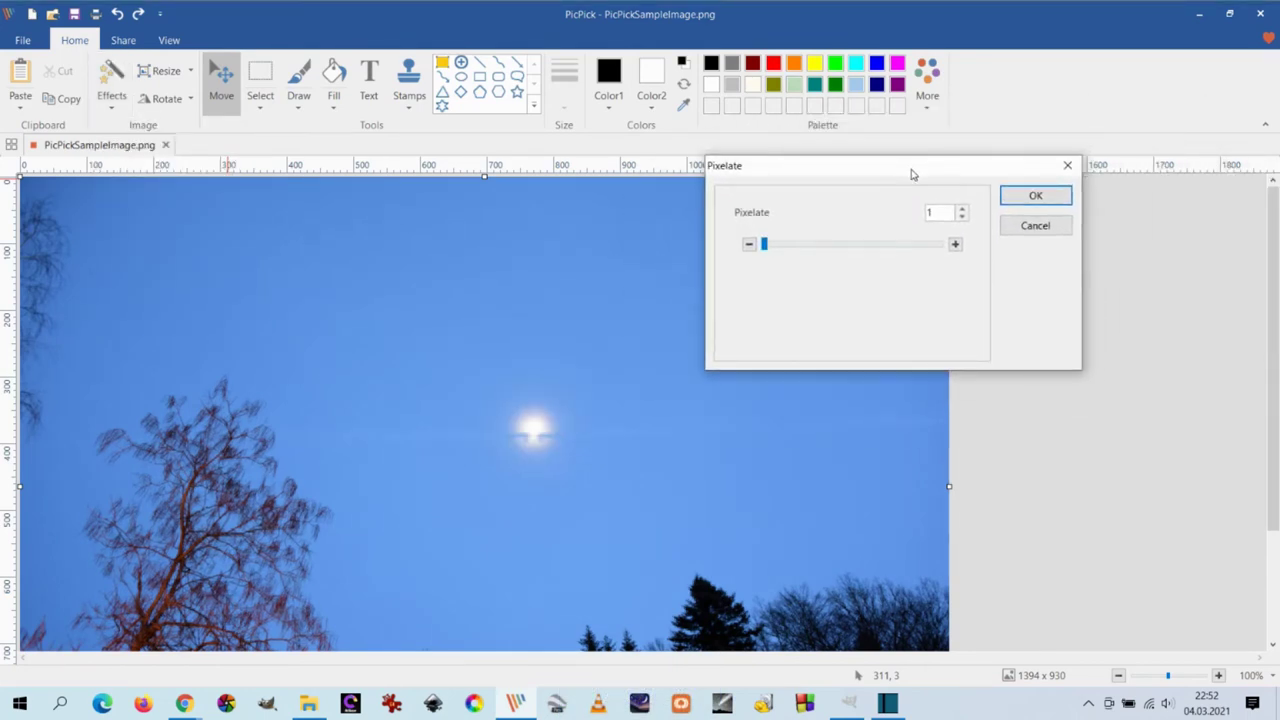
left_click(955, 245)
left_click(955, 245)
left_click(955, 245)
left_click(955, 245)
left_click(955, 245)
left_click(955, 245)
left_click(955, 245)
left_click(955, 245)
left_click(955, 245)
Lower the pixelation strength to 5, apply it to the image, check the result, and undo it.
left_click_drag(852, 249, 791, 253)
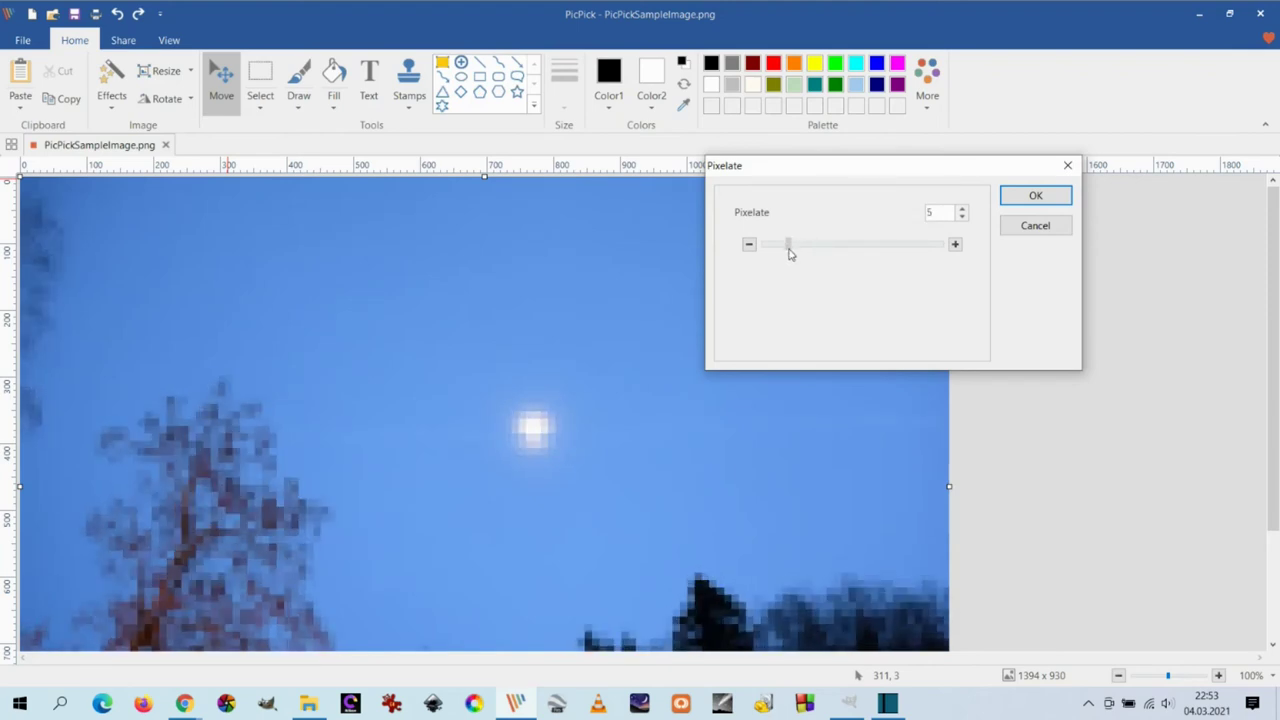
left_click(1040, 195)
scroll(815, 345, "down", 3)
scroll(809, 343, "up", 3)
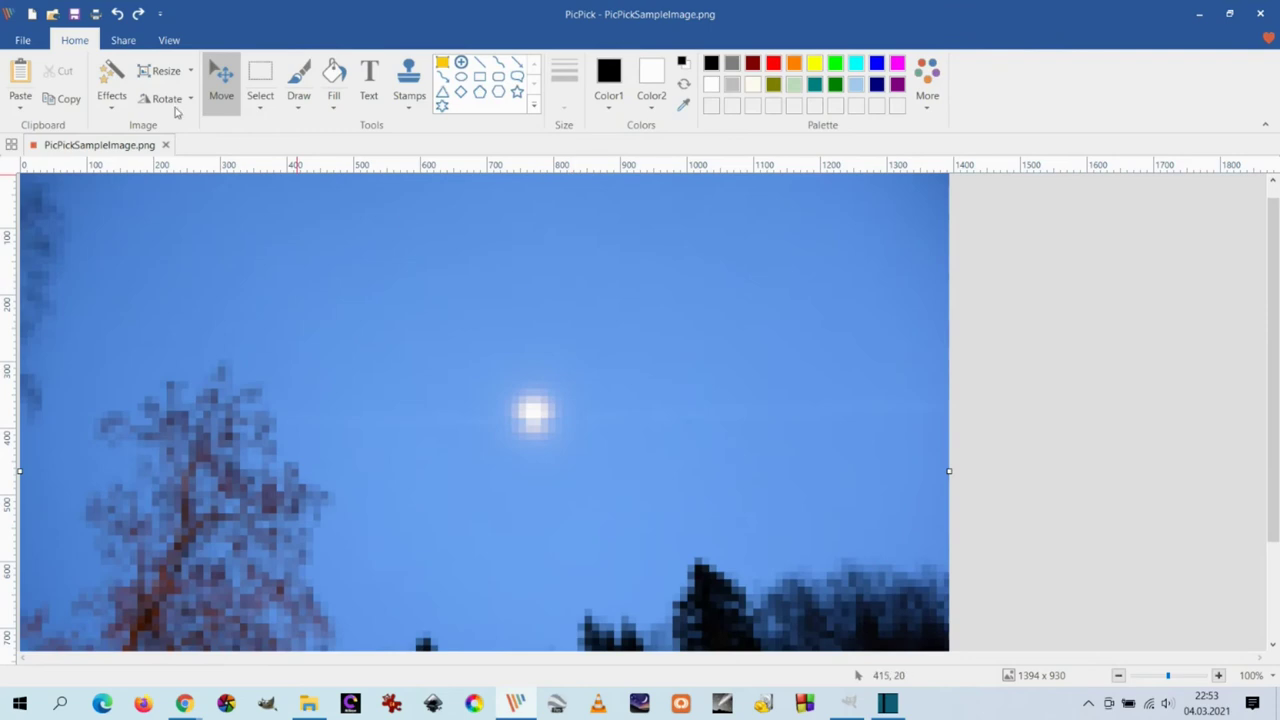
left_click(120, 15)
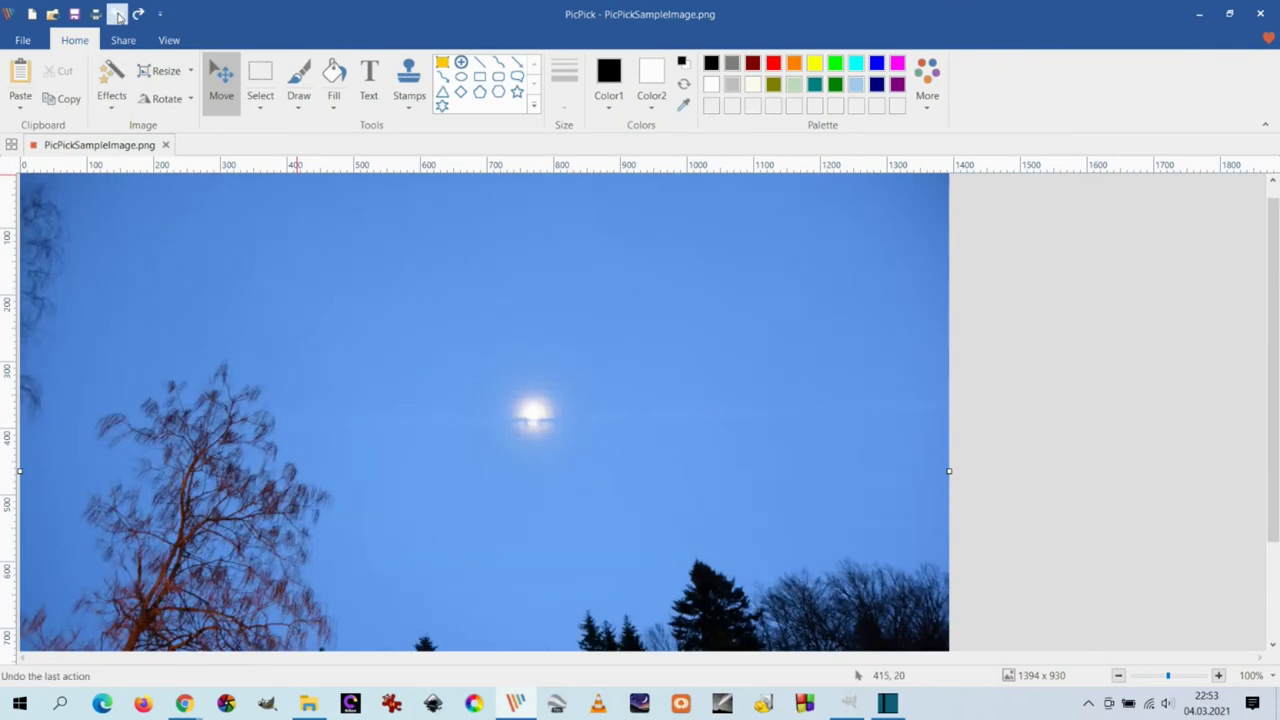
Apply the Frame effect with a gray border and the Shadow frame, check the image edges, and undo it.
left_click(110, 108)
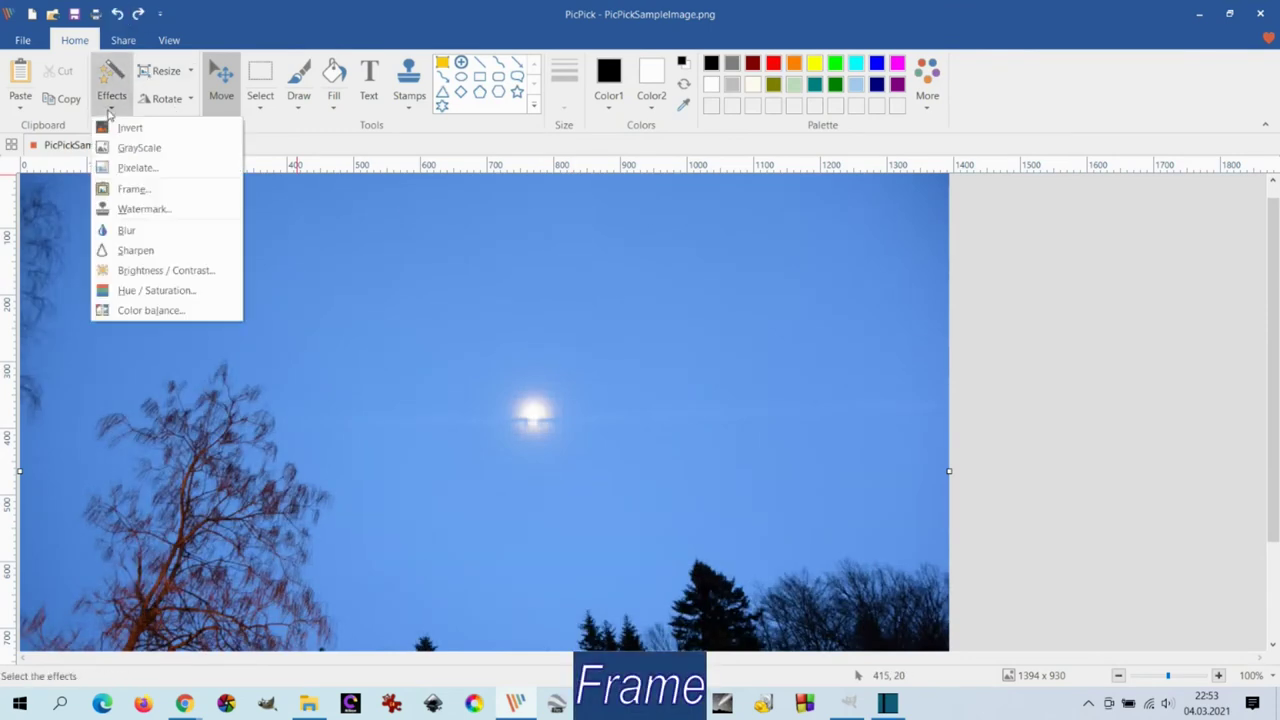
left_click(130, 189)
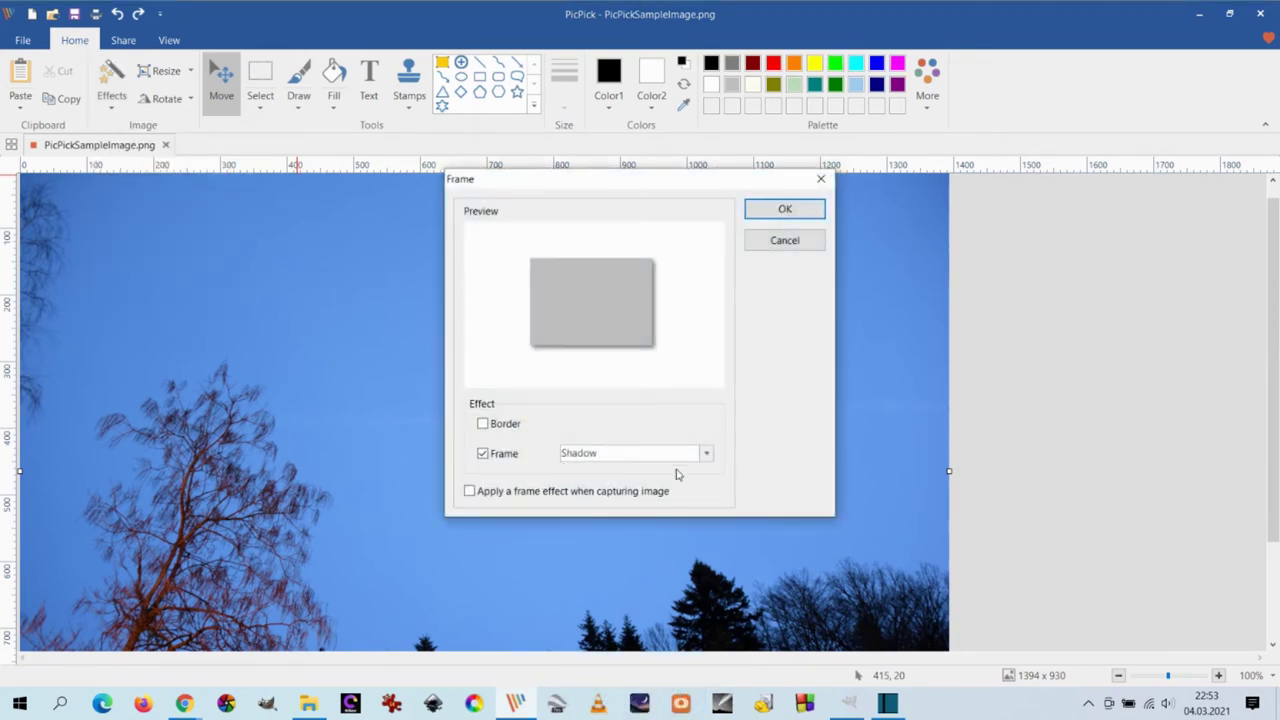
left_click(483, 425)
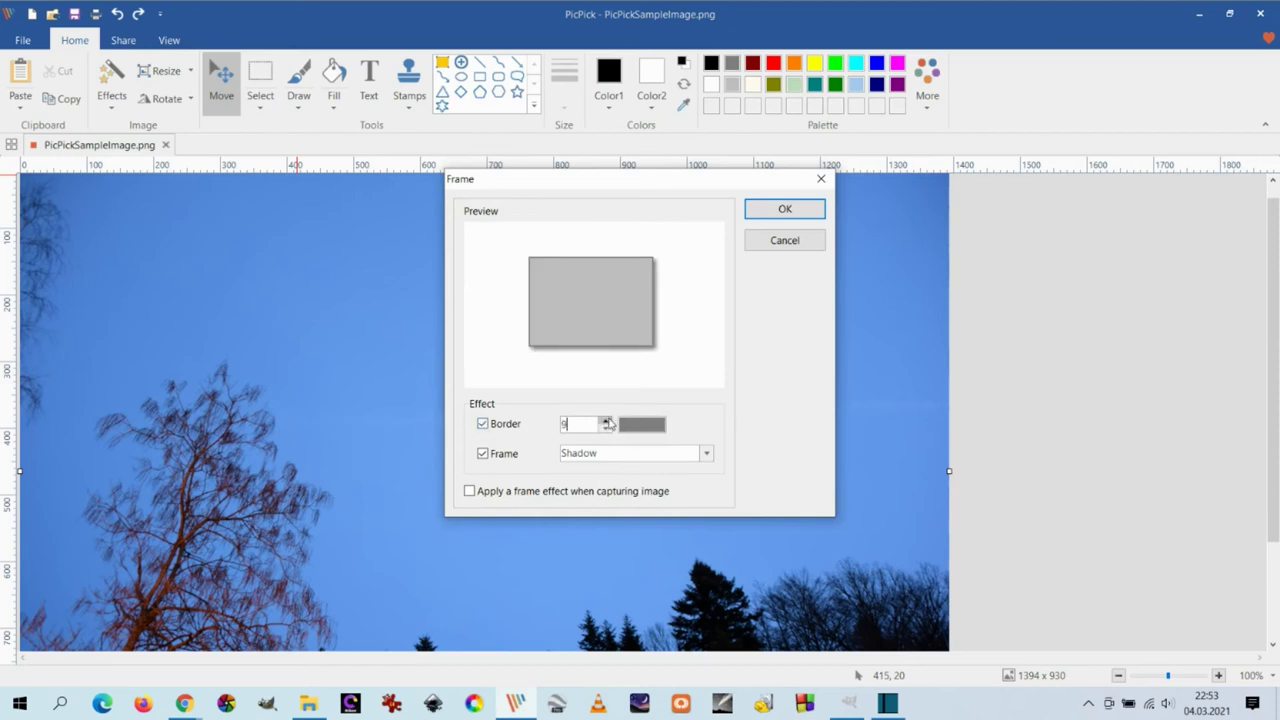
left_click(800, 209)
scroll(874, 350, "down", 3)
scroll(874, 347, "up", 3)
left_click(117, 13)
Apply the Frame effect with a 5 px border and the Gray frame style, check the edges, and undo it.
left_click(111, 88)
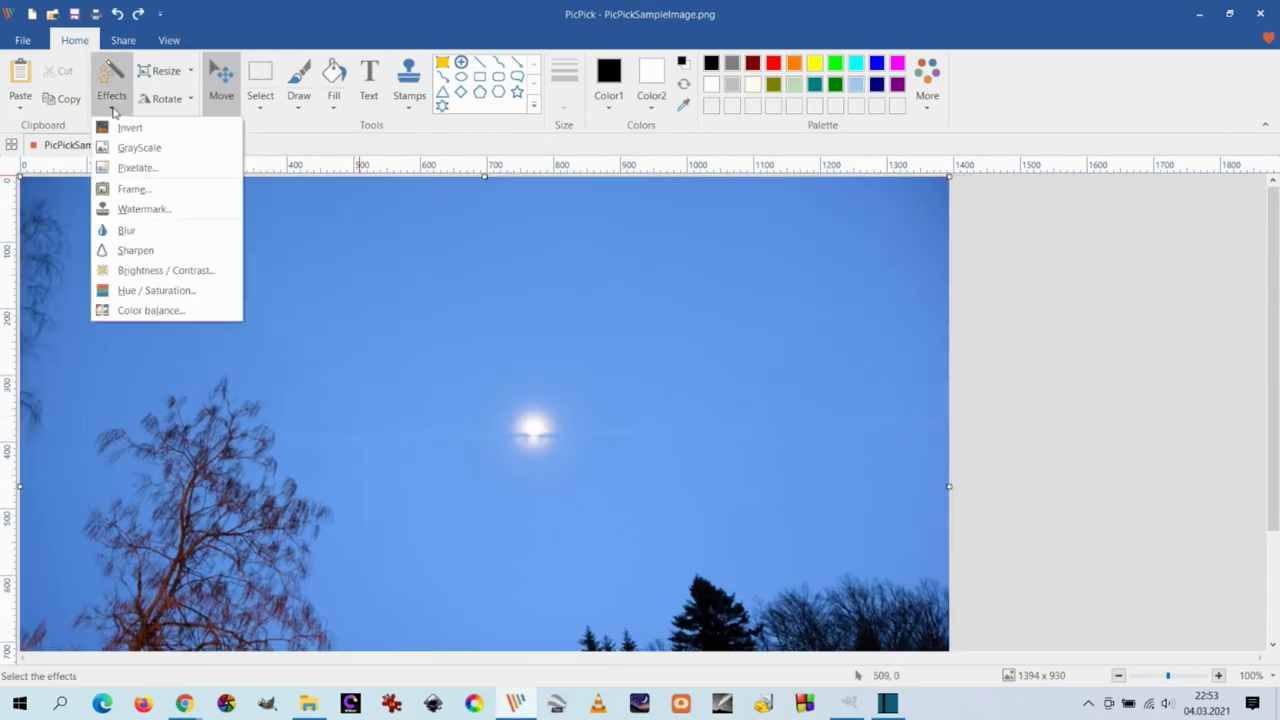
left_click(130, 189)
left_click(604, 429)
left_click(663, 456)
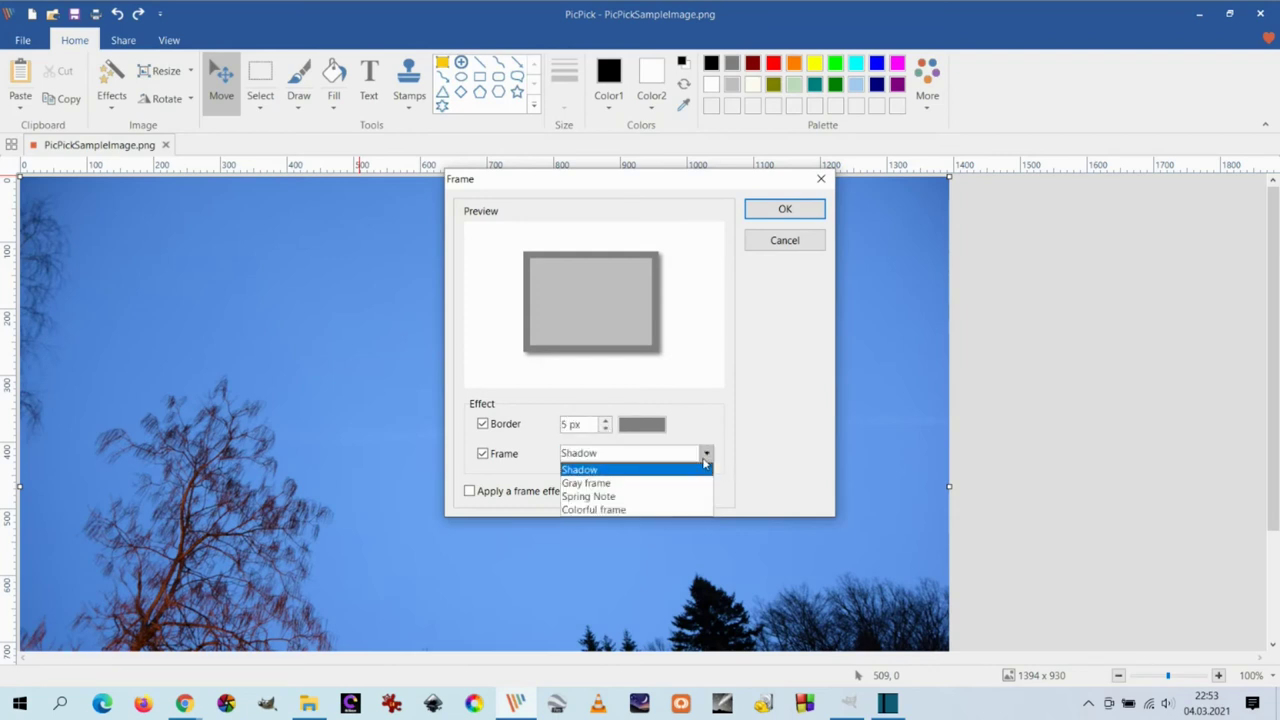
left_click(633, 484)
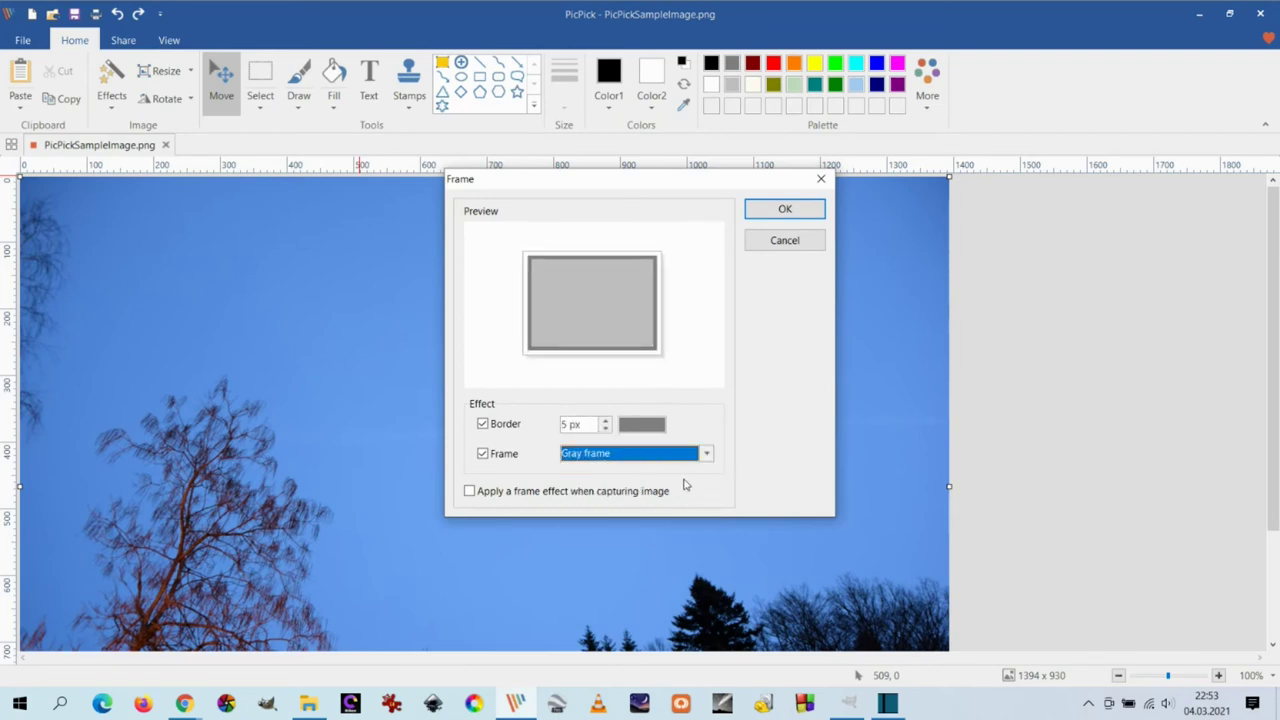
left_click(785, 209)
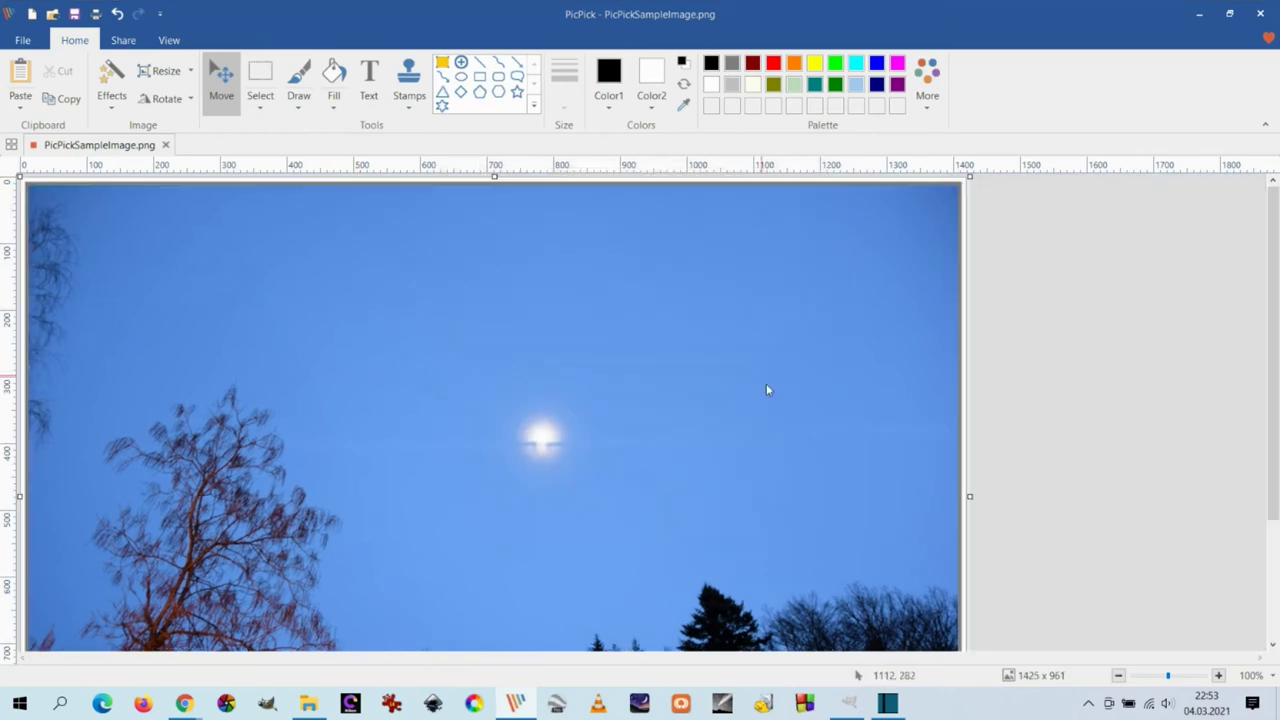
scroll(766, 383, "down", 3)
scroll(648, 372, "up", 3)
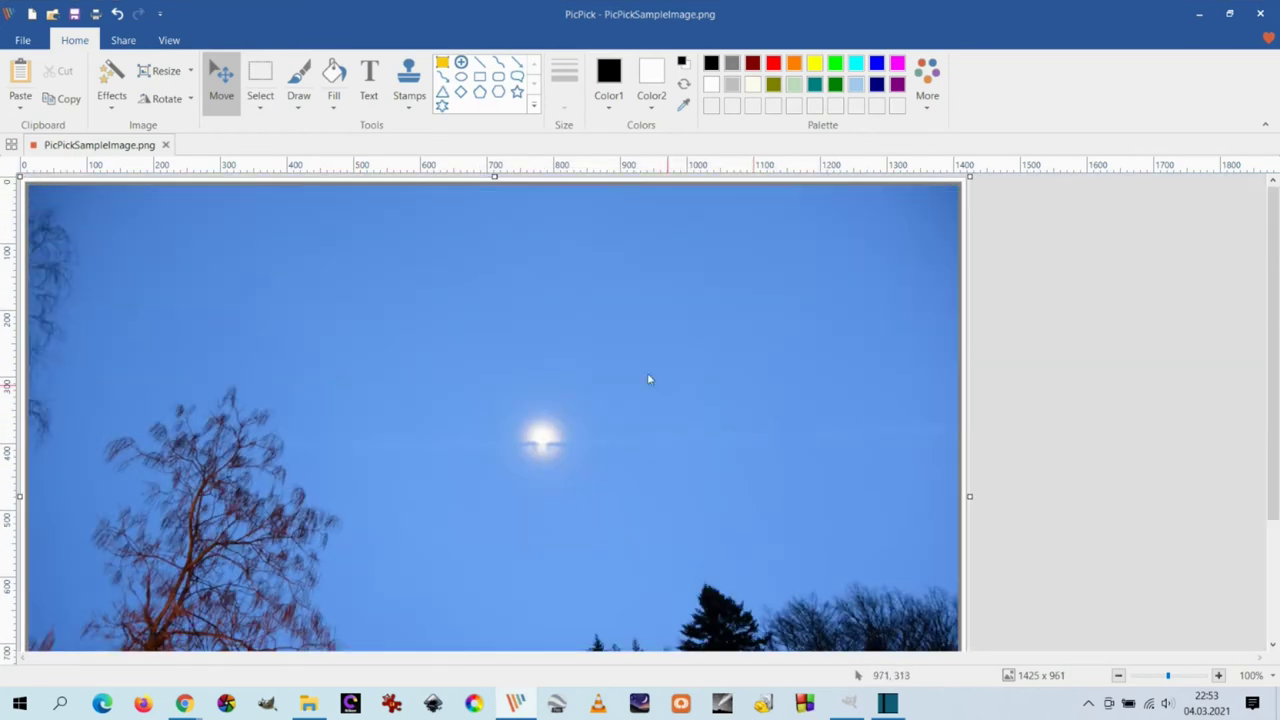
left_click(117, 14)
Apply the Spring Note frame with the 5 px border to the image, check the result, and undo it.
left_click(111, 85)
left_click(138, 190)
left_click(707, 453)
left_click(637, 495)
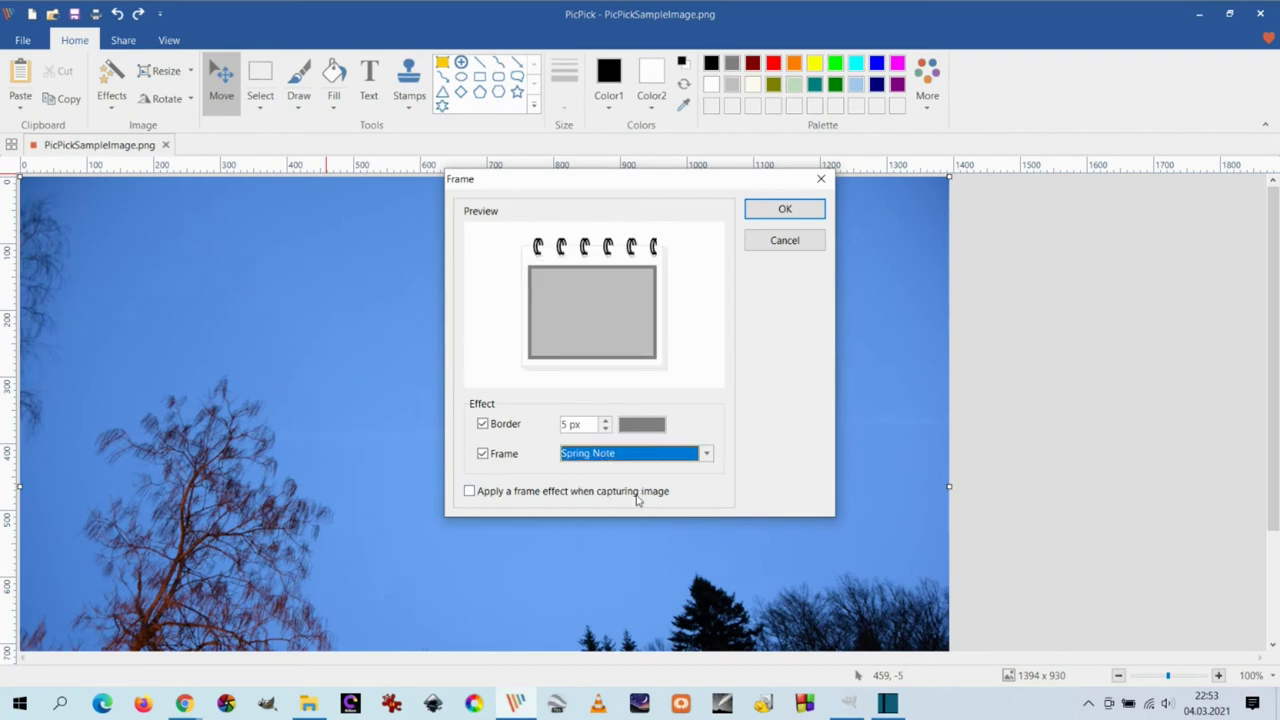
left_click(764, 212)
scroll(709, 407, "down", 3)
scroll(709, 407, "up", 3)
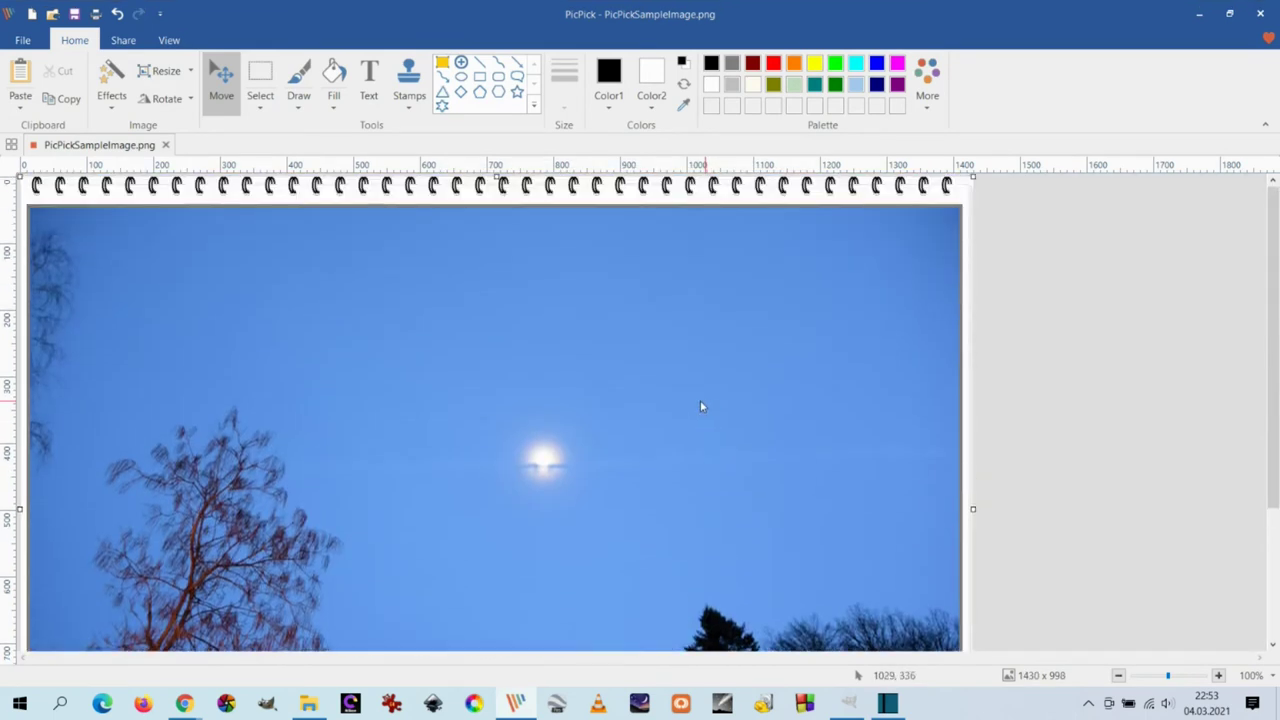
left_click(117, 14)
Apply the Spring Note frame with a 5 px red border to the image, and undo it.
left_click(111, 95)
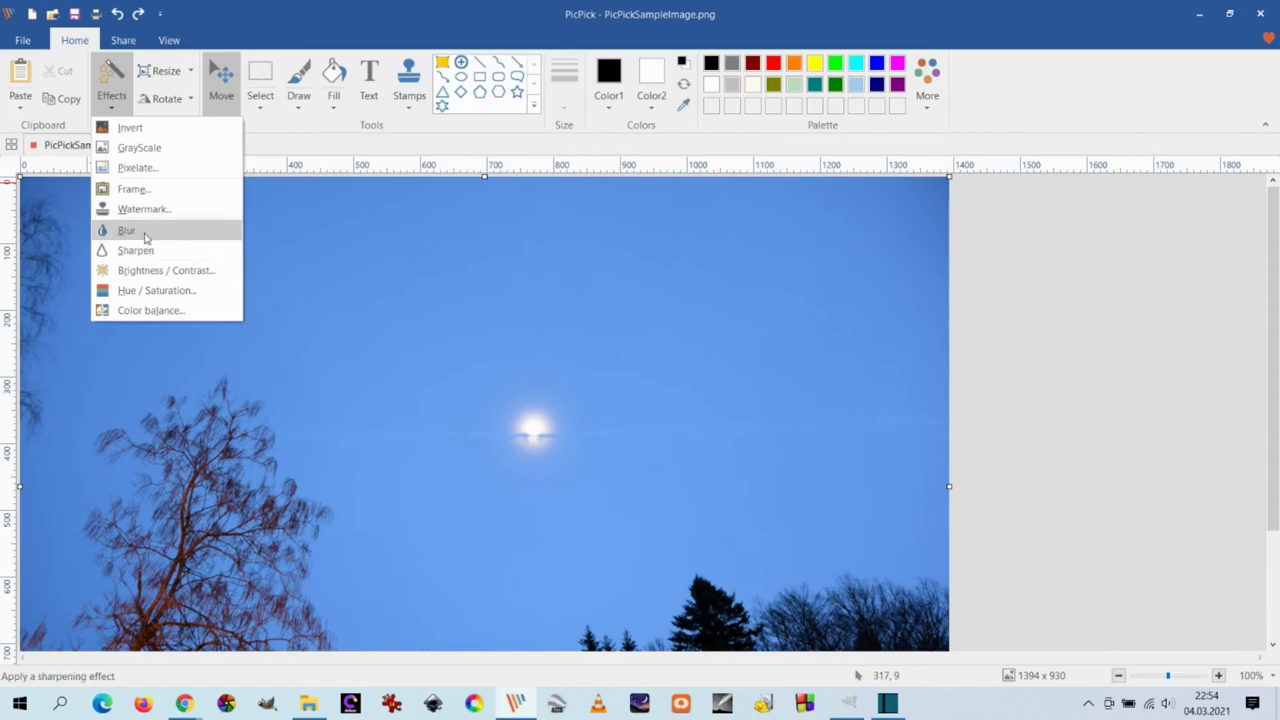
left_click(142, 193)
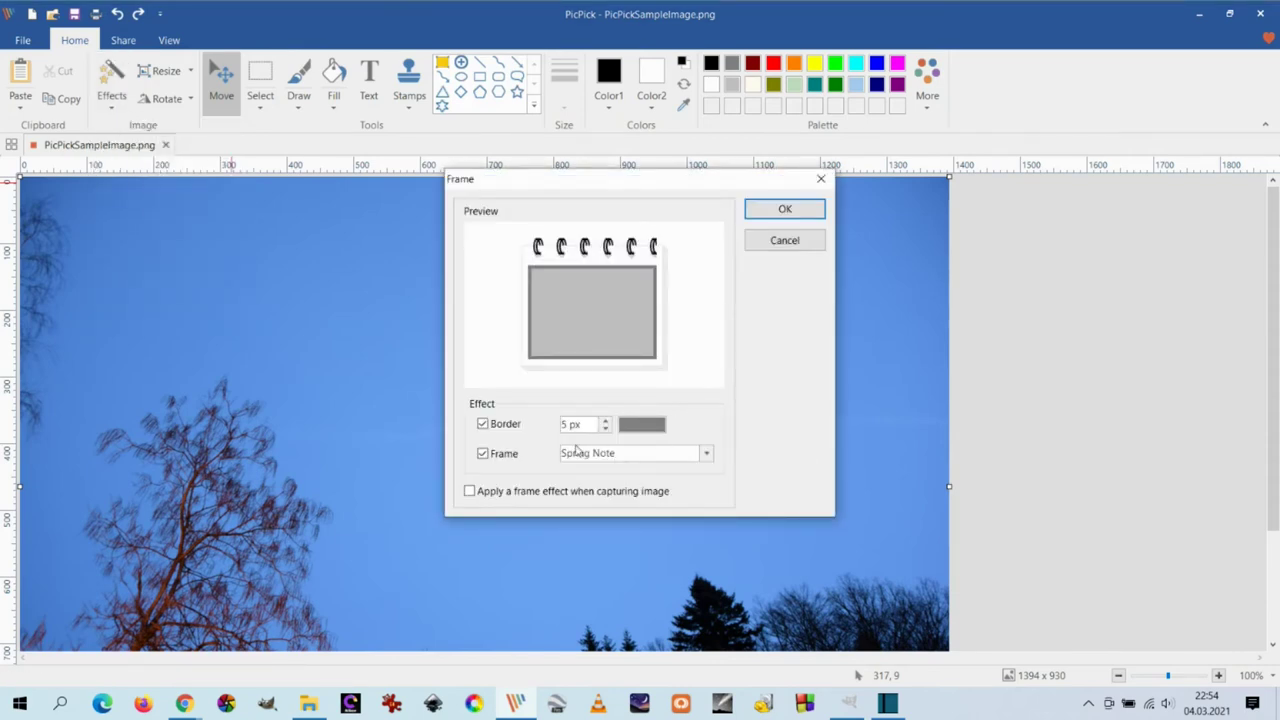
left_click(655, 433)
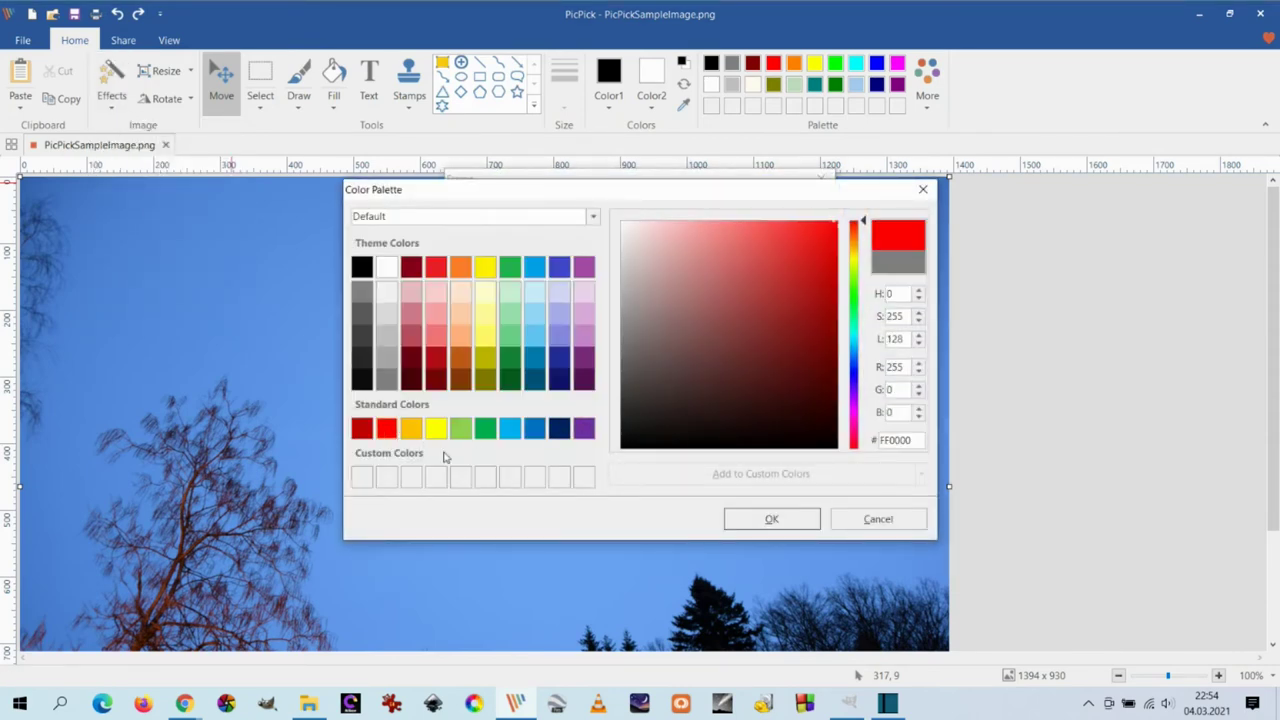
key("Return")
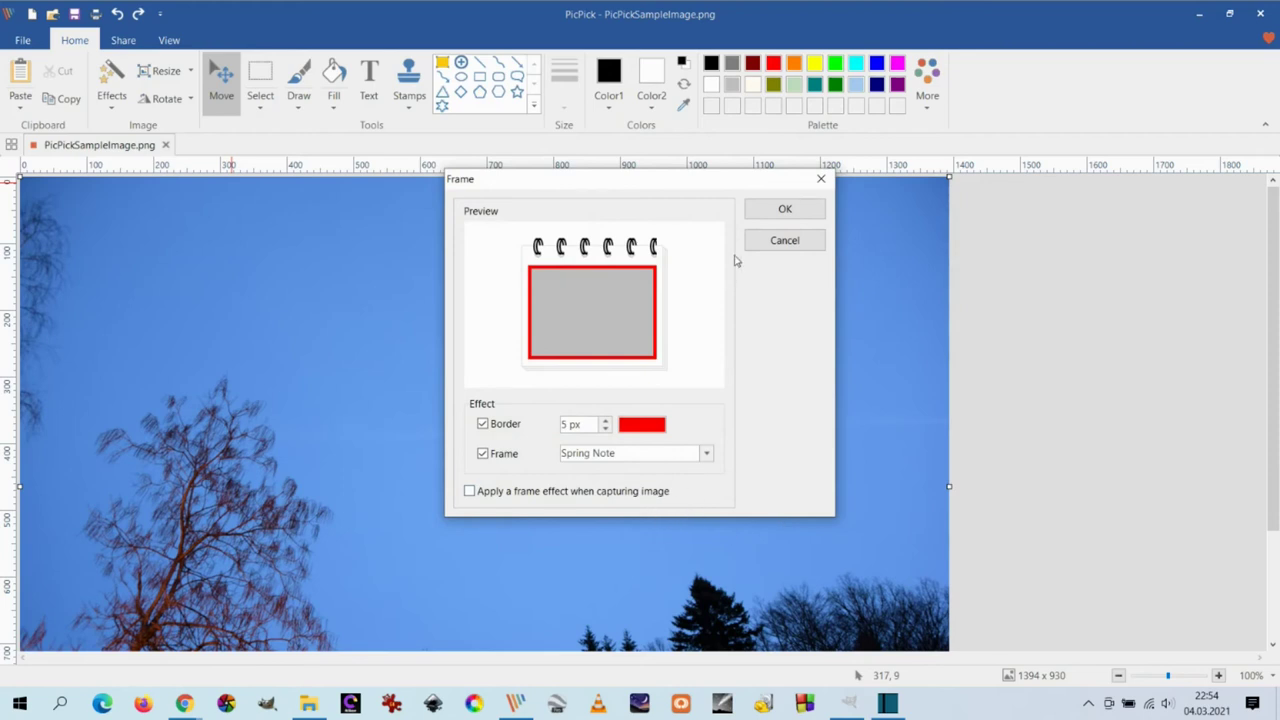
left_click(762, 210)
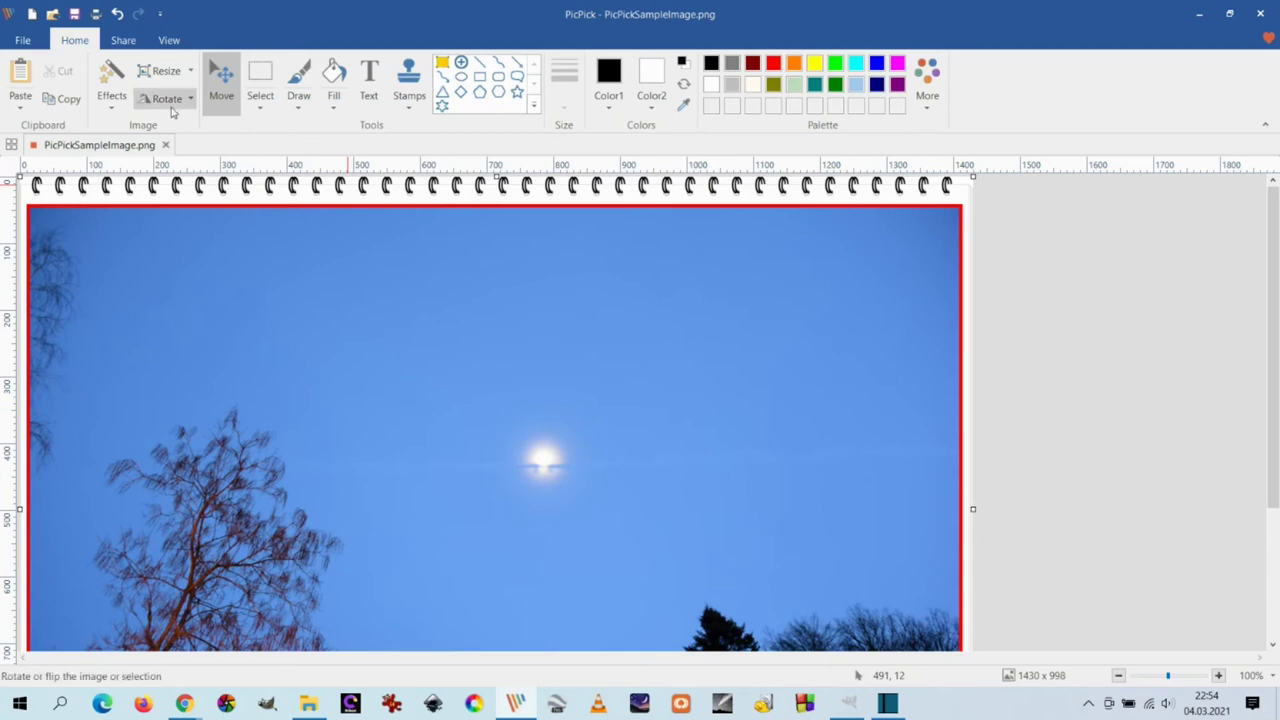
left_click(117, 13)
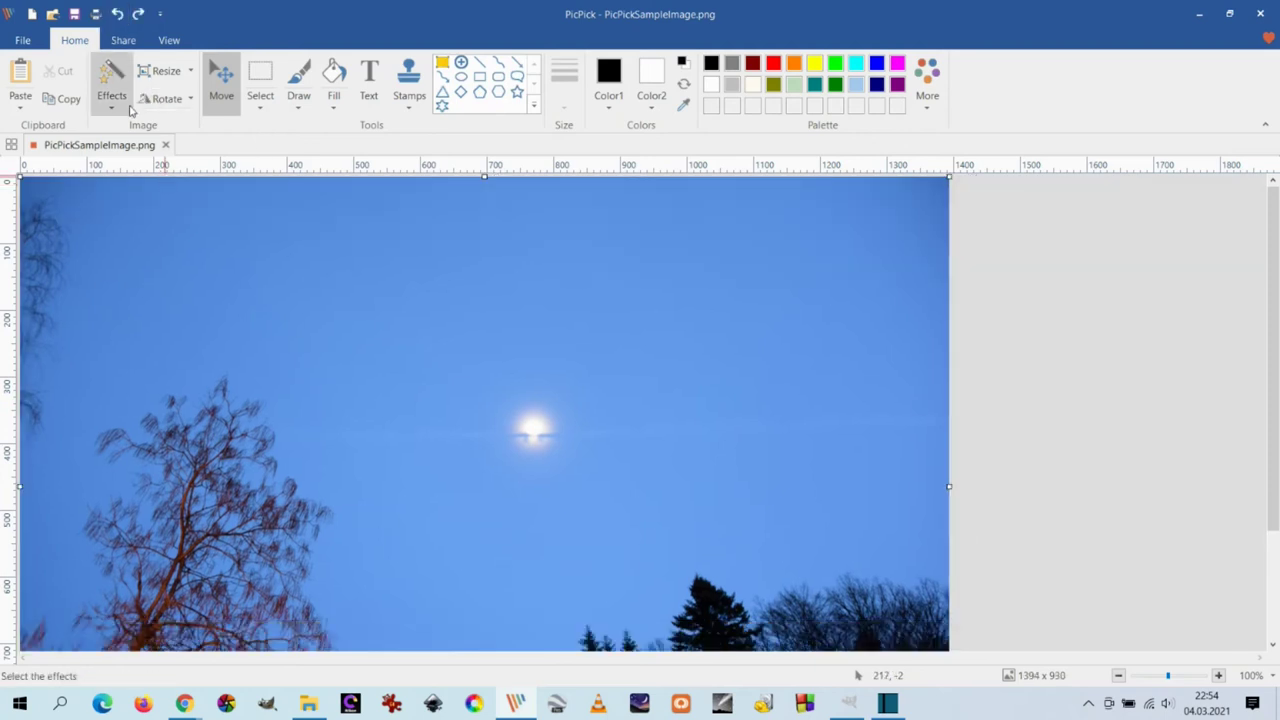
Apply the Colorful frame with a thinner red border, check the image edges, and undo it.
left_click(112, 88)
left_click(130, 188)
left_click(706, 453)
left_click(645, 507)
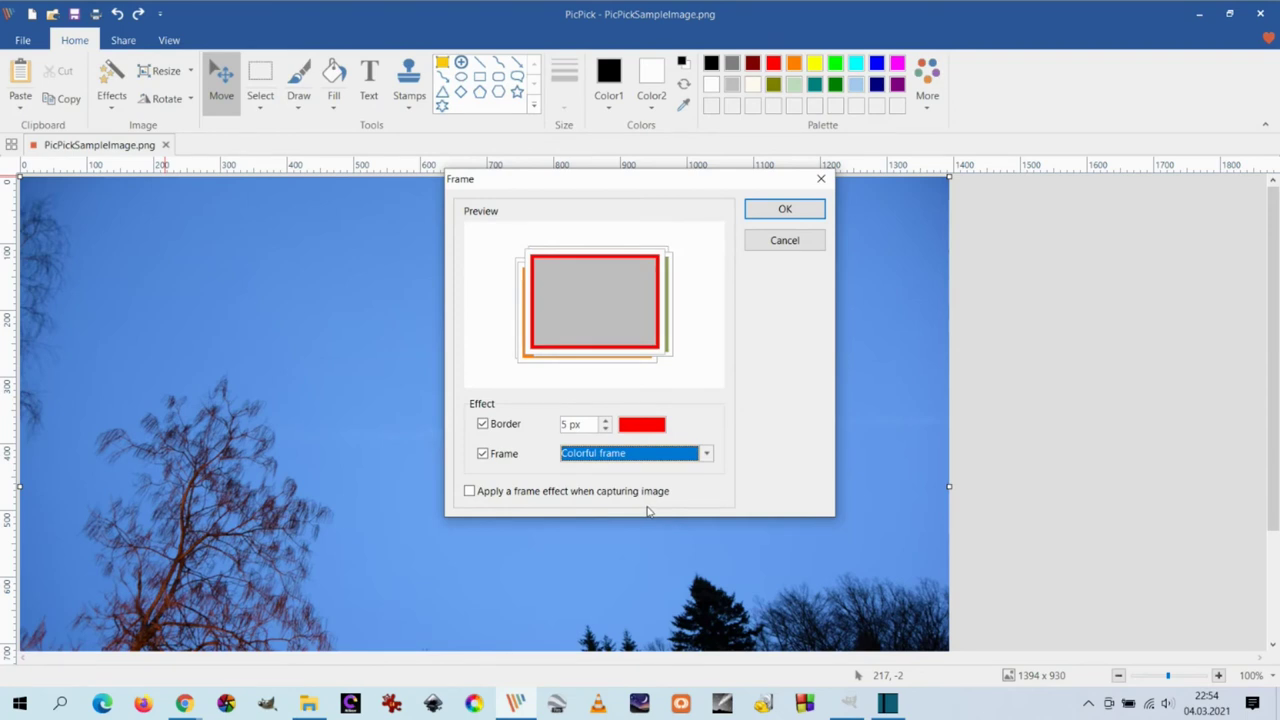
left_click(605, 428)
left_click(605, 428)
left_click(760, 211)
scroll(837, 423, "down", 3)
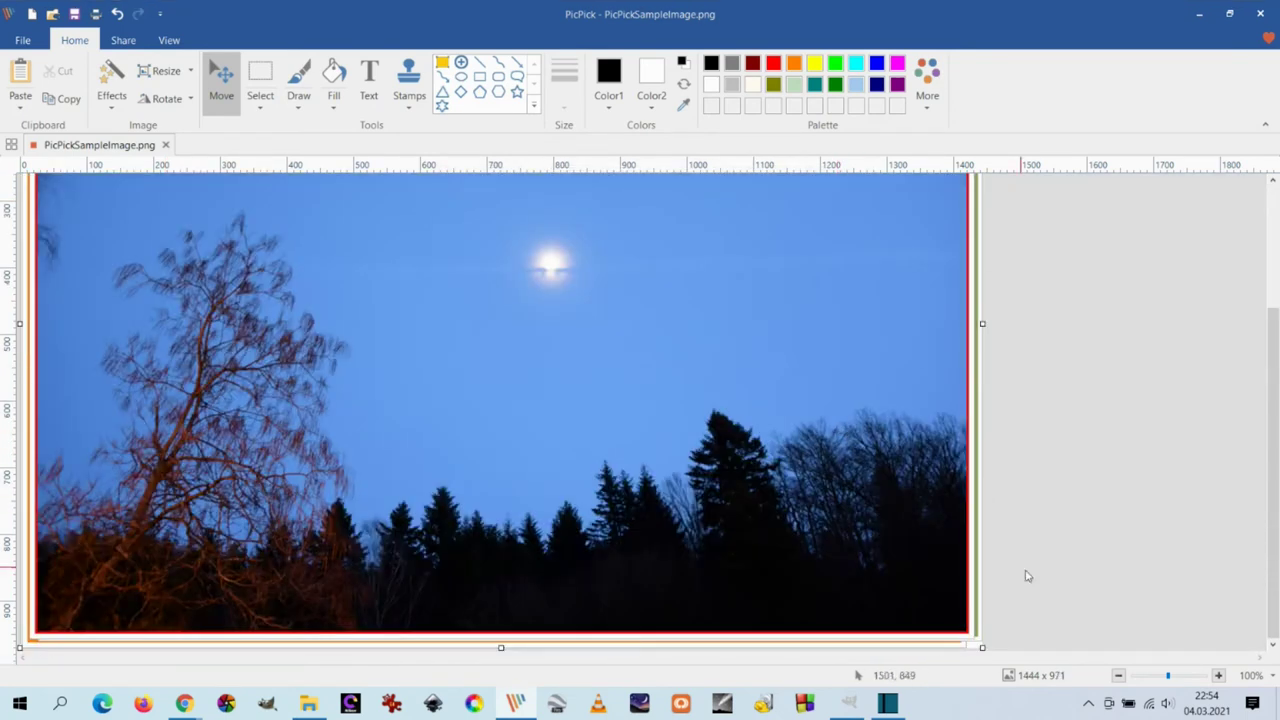
scroll(979, 589, "up", 2)
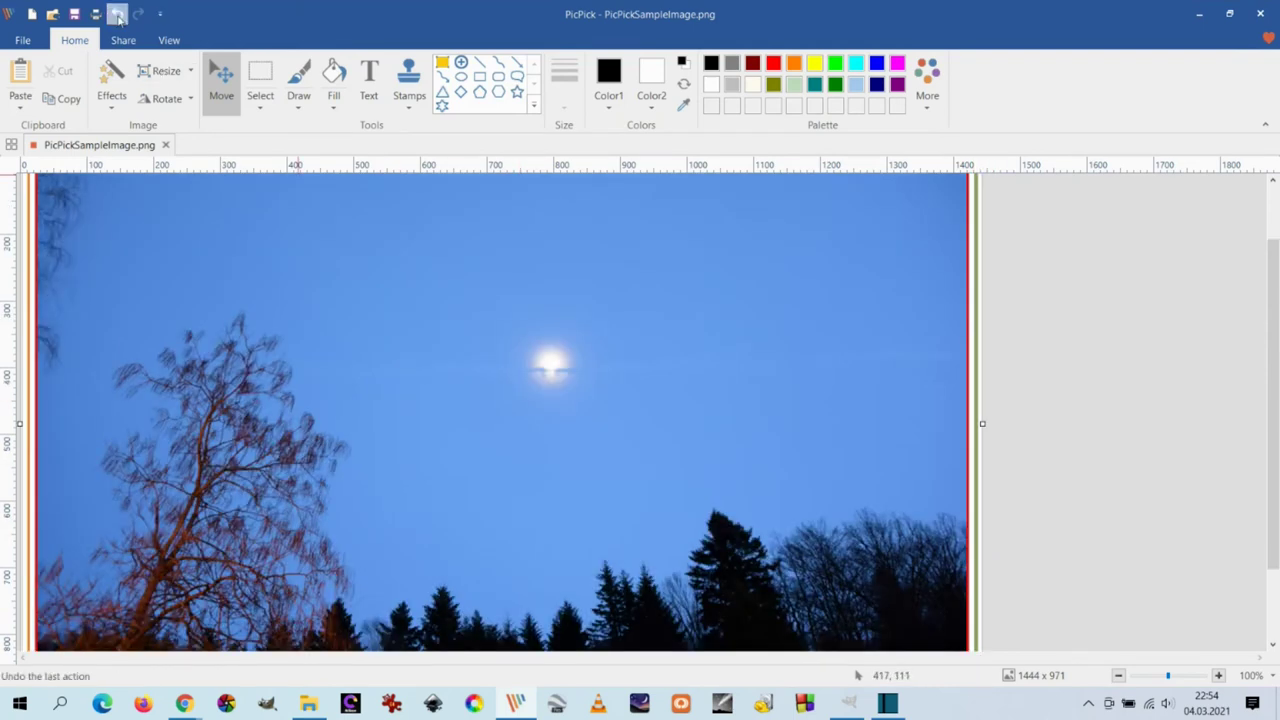
left_click(117, 13)
Add the default copyright watermark to the image's top-left corner at 60 % opacity, check the result, and undo it.
left_click(112, 100)
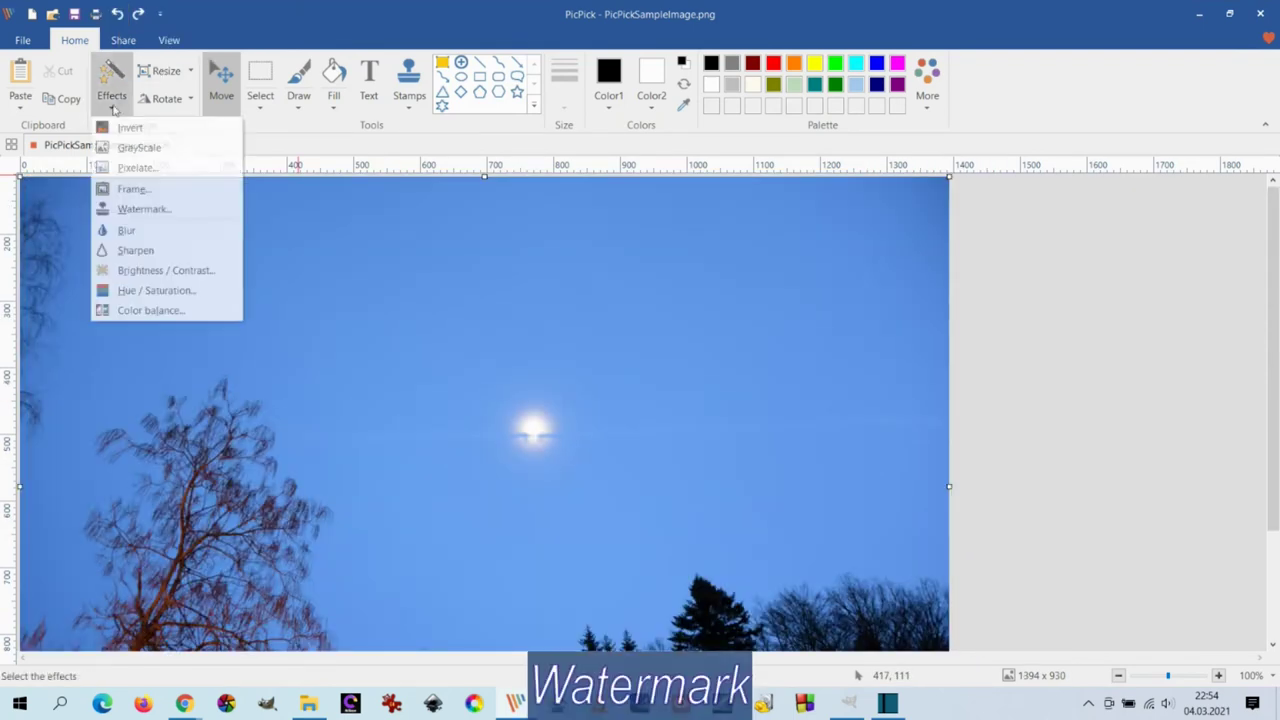
left_click(137, 212)
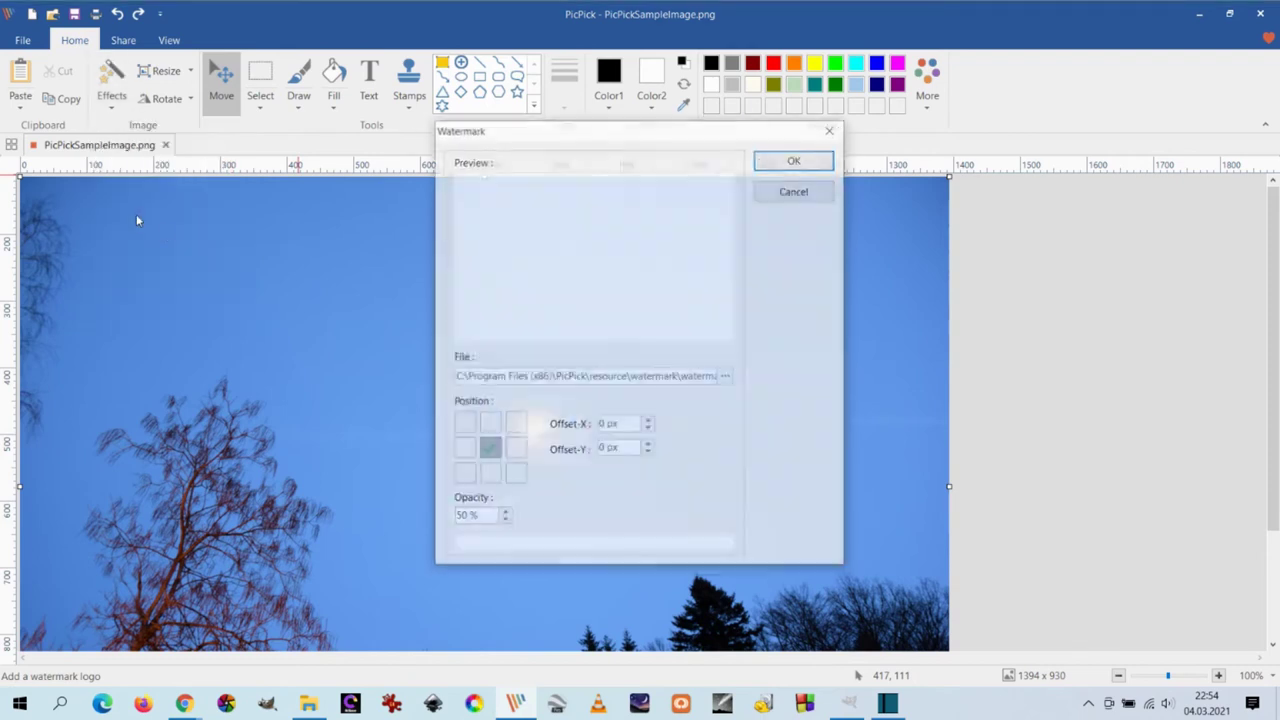
left_click(463, 424)
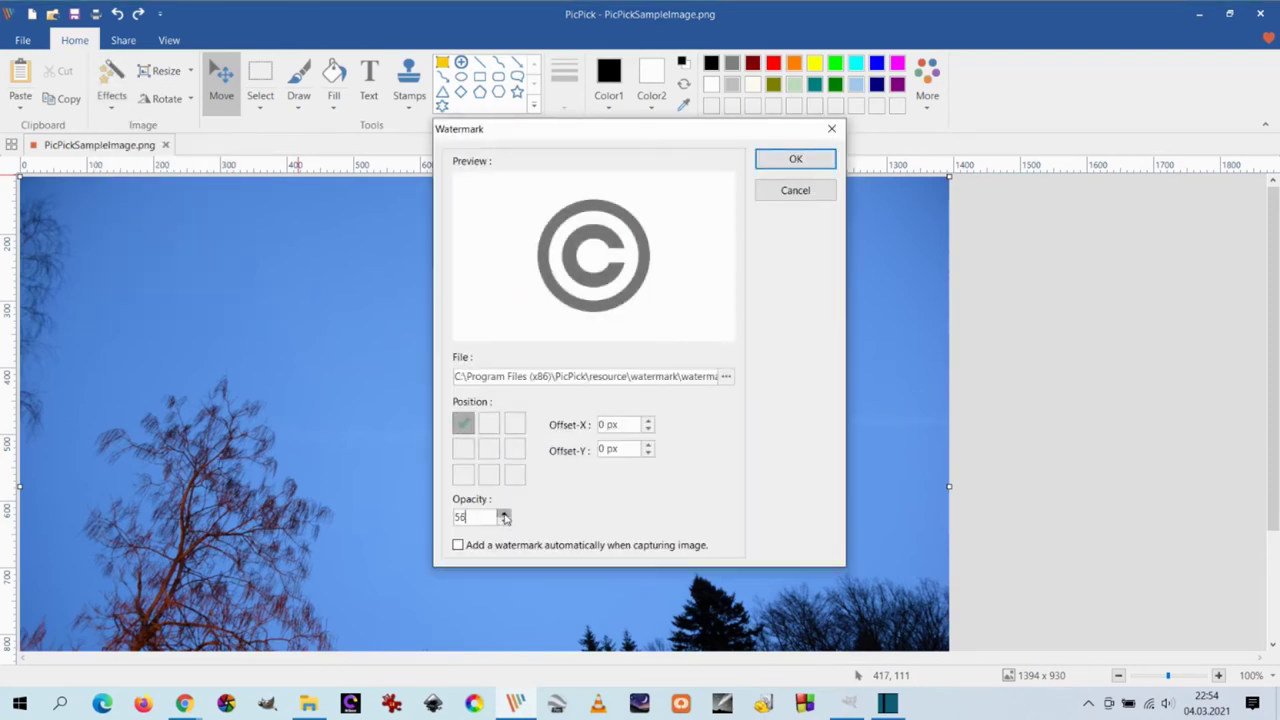
left_click(793, 159)
scroll(491, 429, "down", 3)
scroll(491, 429, "up", 3)
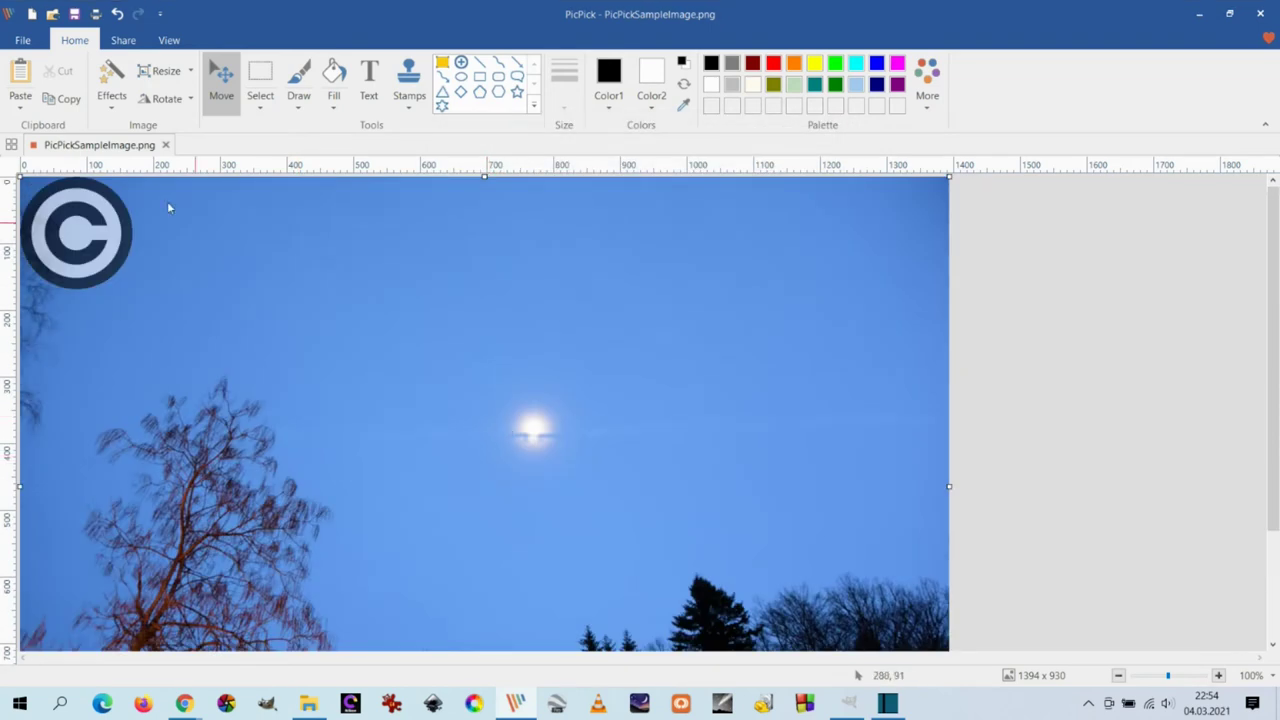
left_click(118, 14)
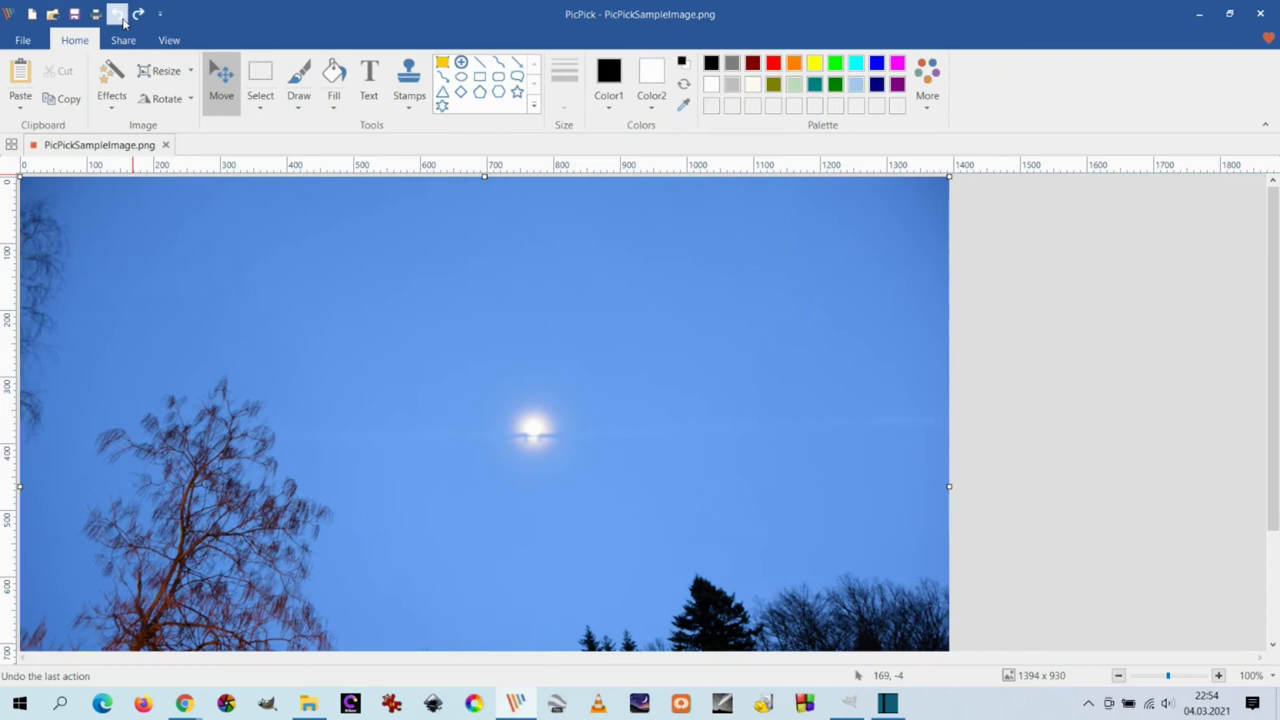
Load Watermark.png from the PicPick folder on the desktop as the custom watermark file.
left_click(113, 100)
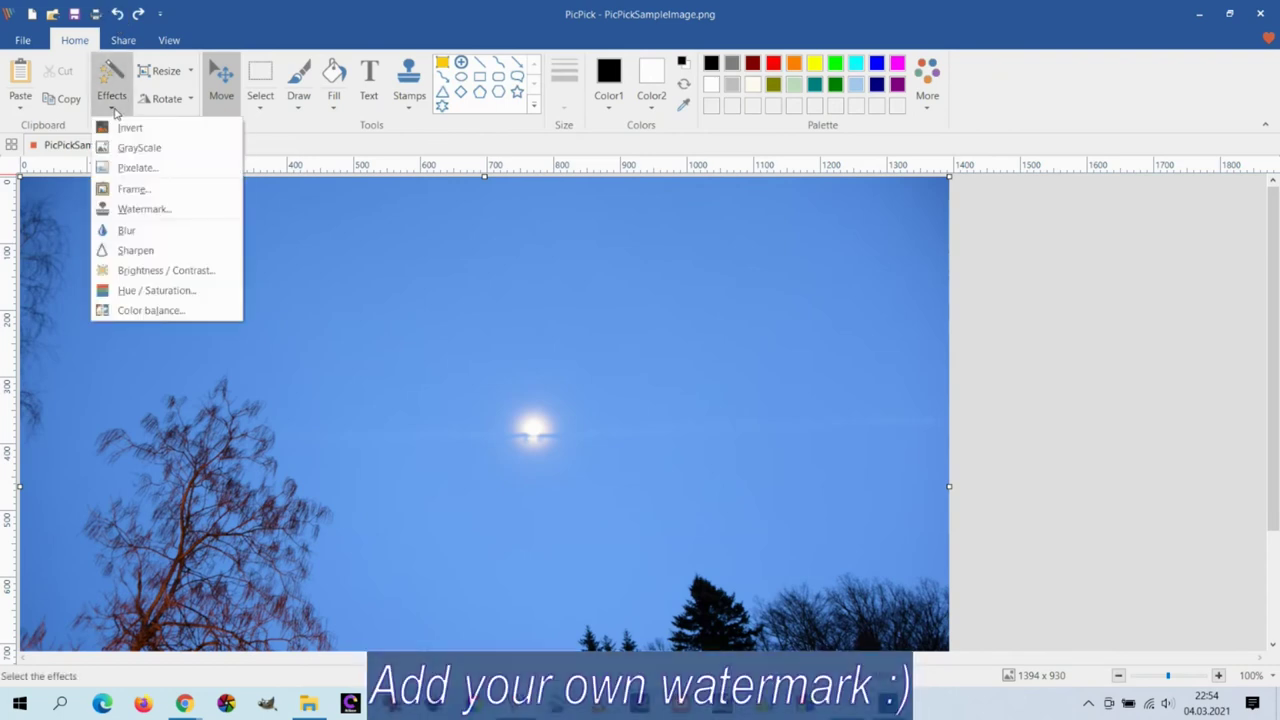
left_click(130, 209)
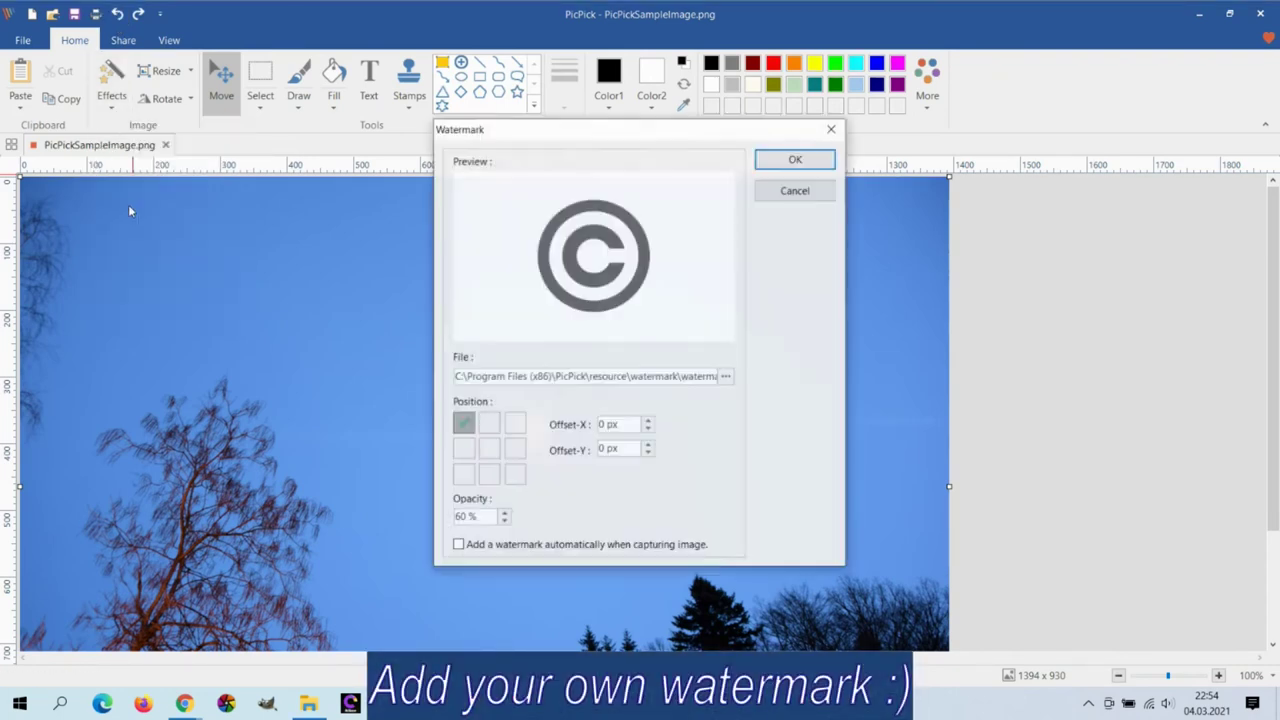
left_click(726, 378)
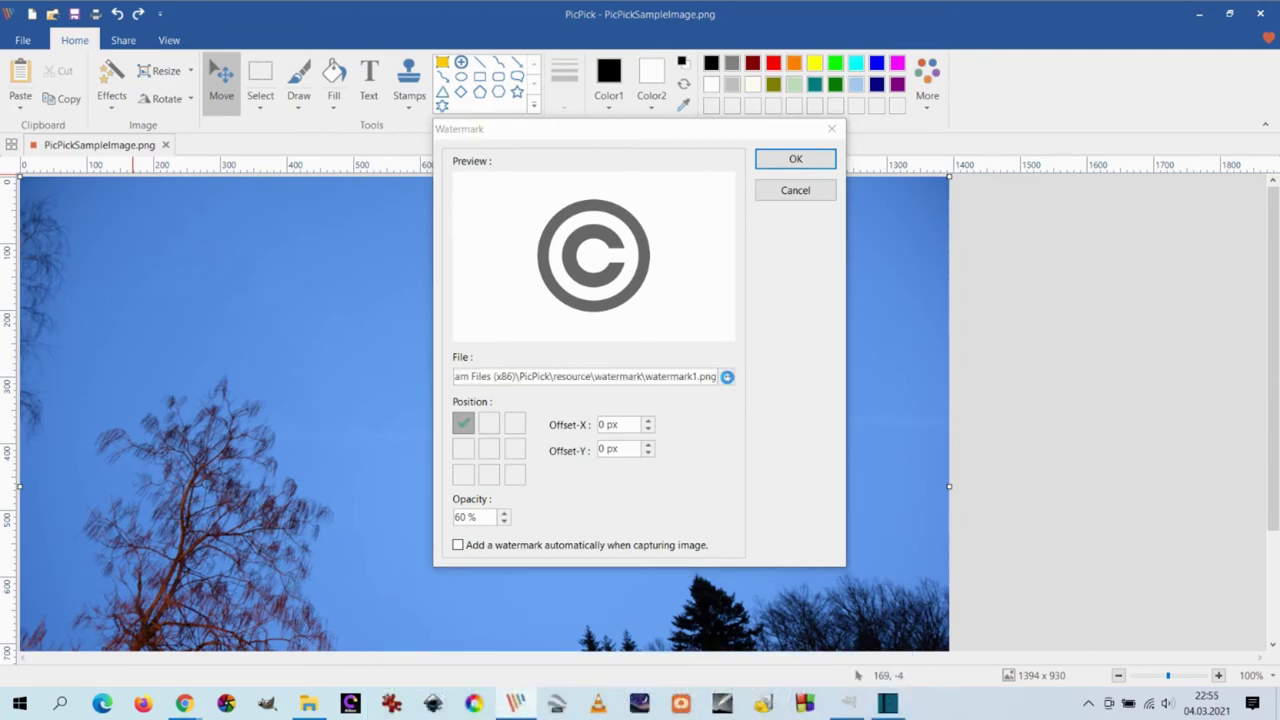
scroll(726, 389, "down", 5)
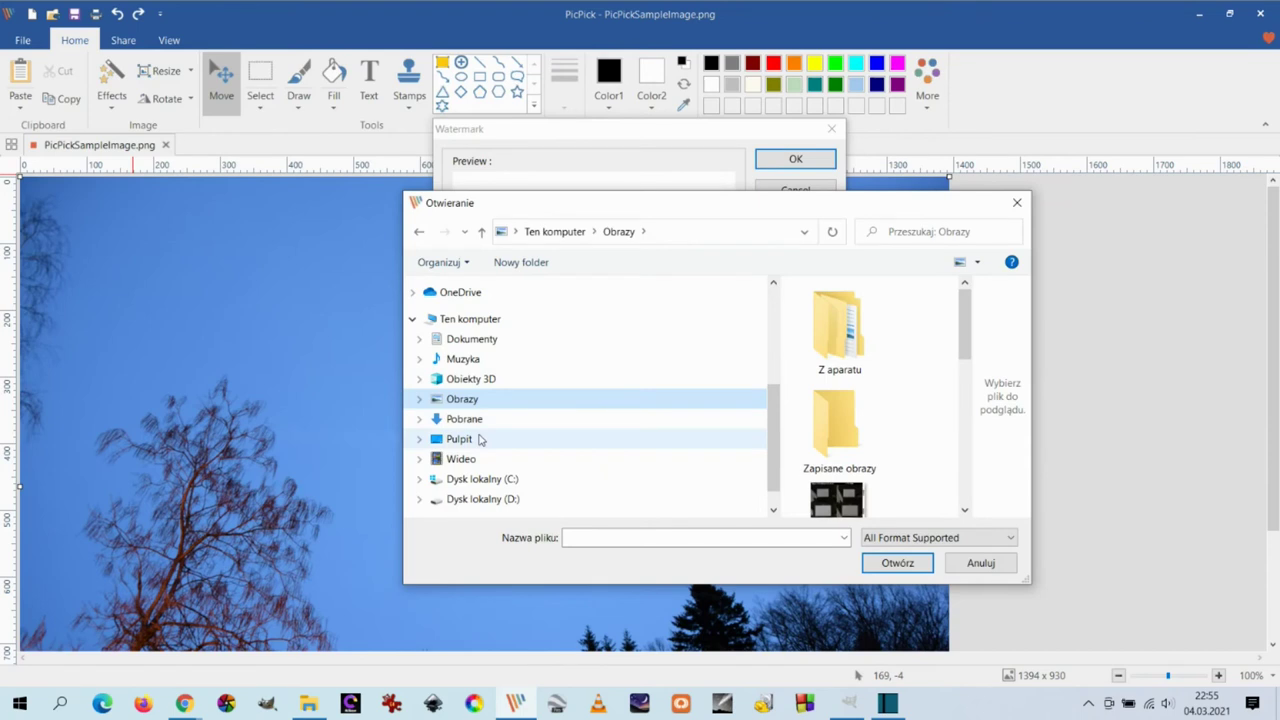
left_click(478, 439)
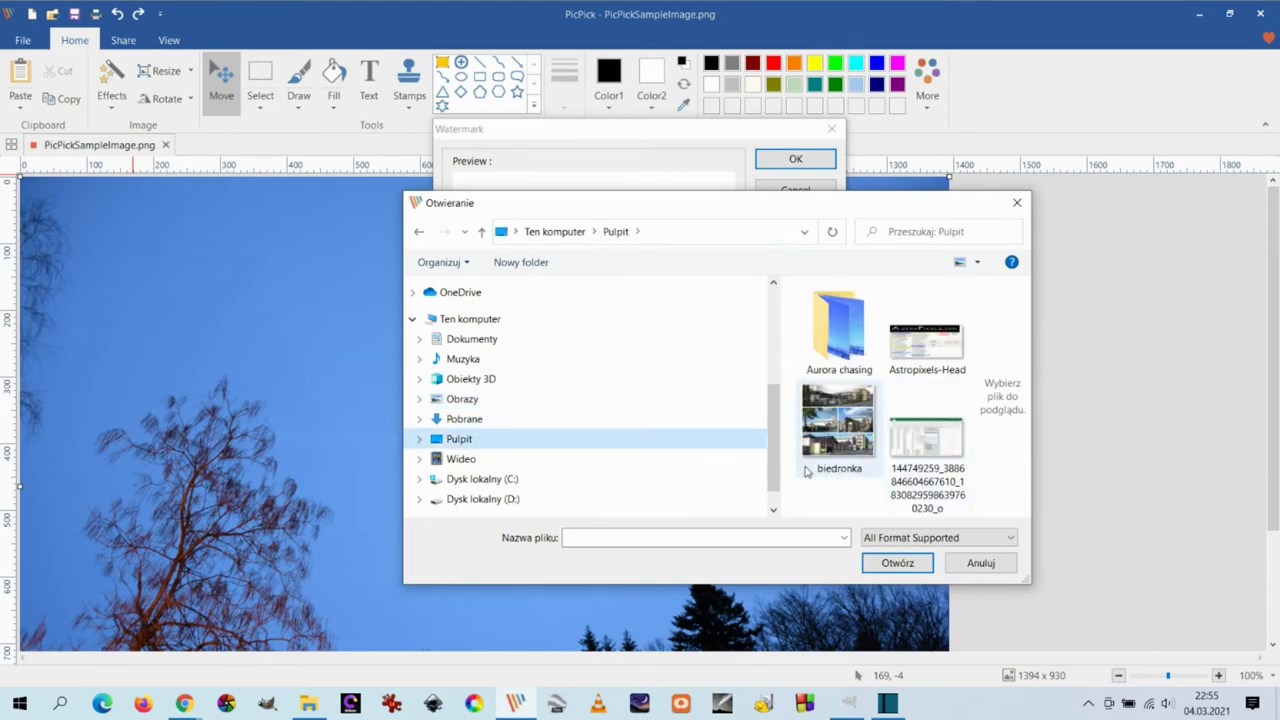
scroll(837, 330, "down", 5)
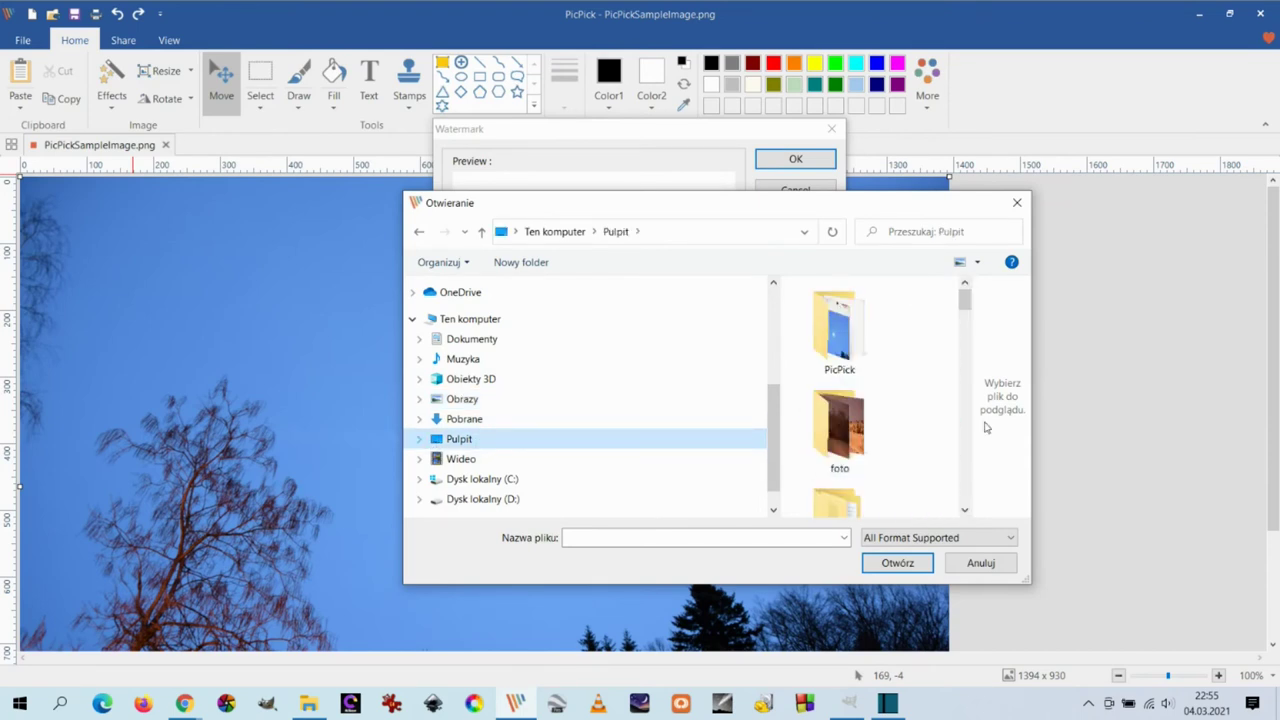
double_click(837, 330)
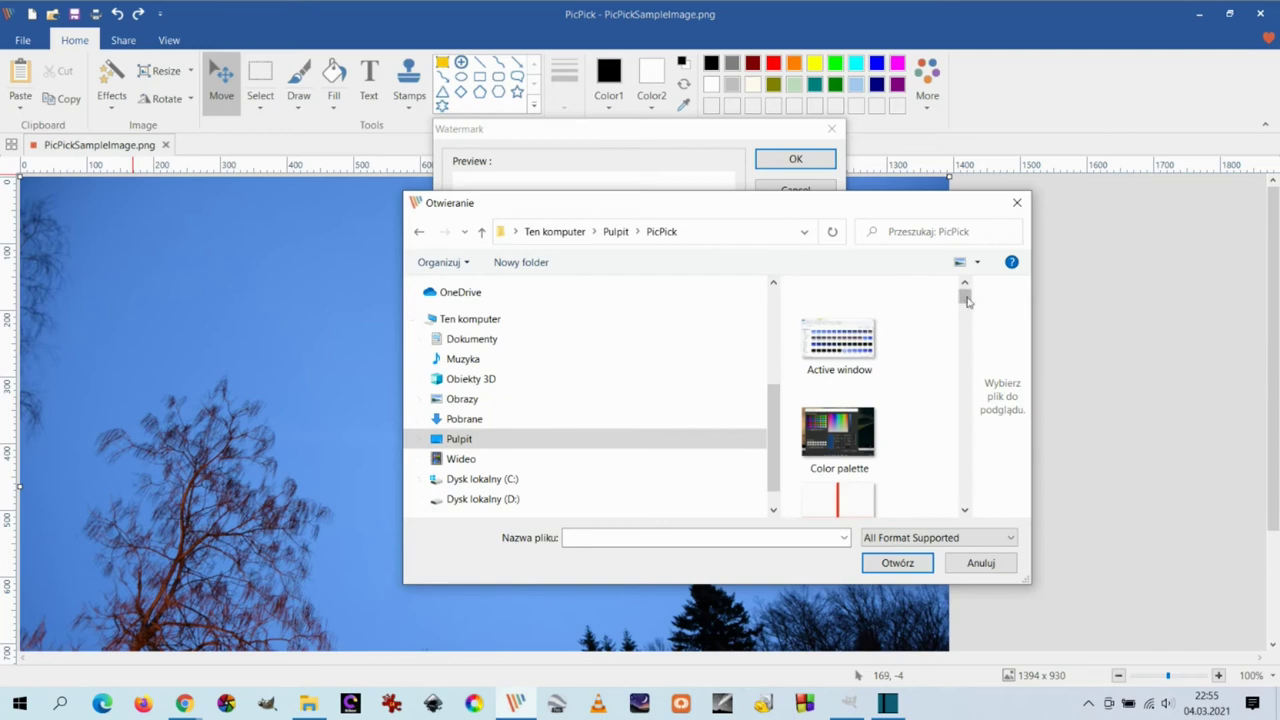
left_click_drag(965, 297, 965, 500)
left_click(840, 365)
left_click(897, 562)
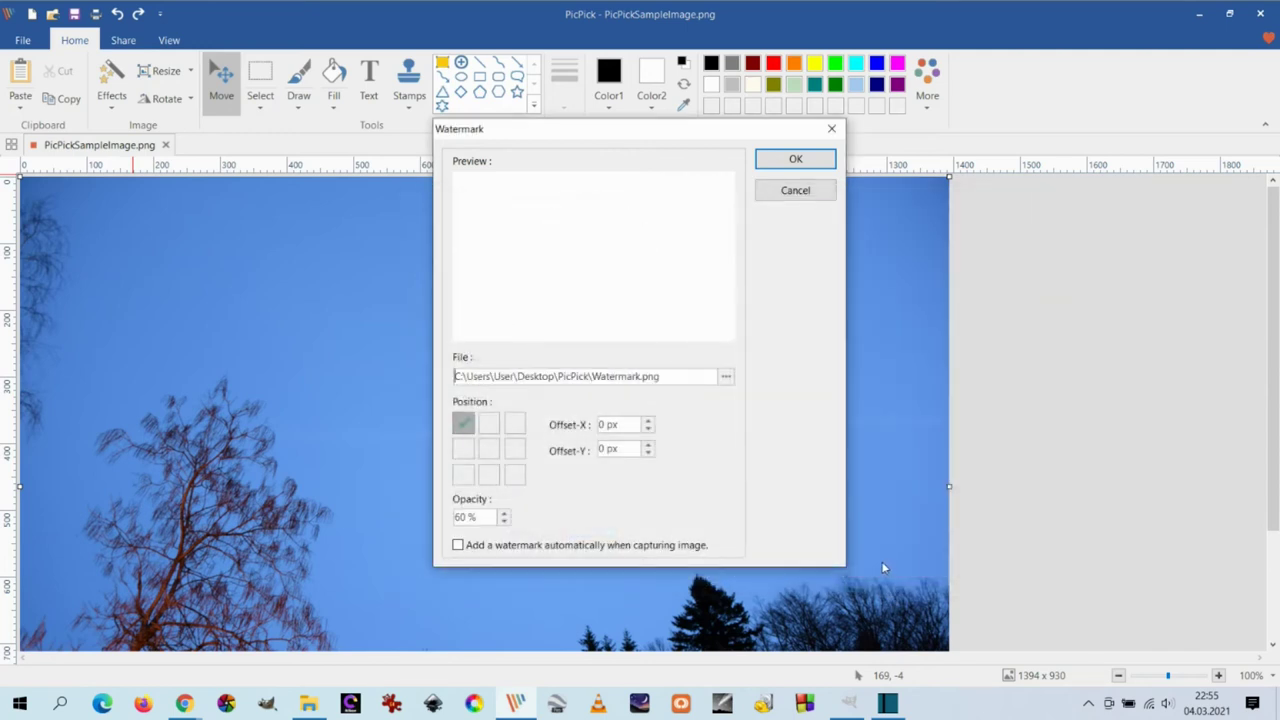
Apply the custom watermark at the center of the image, check the result, and undo it.
left_click(489, 450)
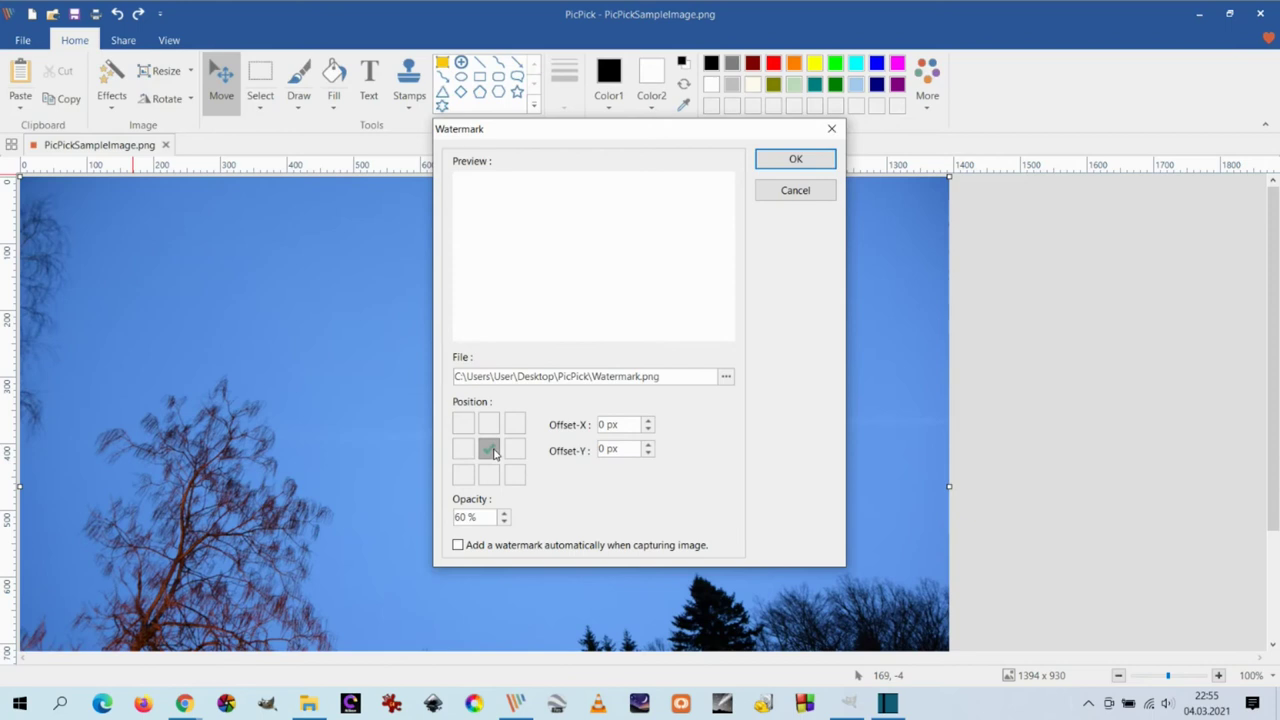
left_click(795, 162)
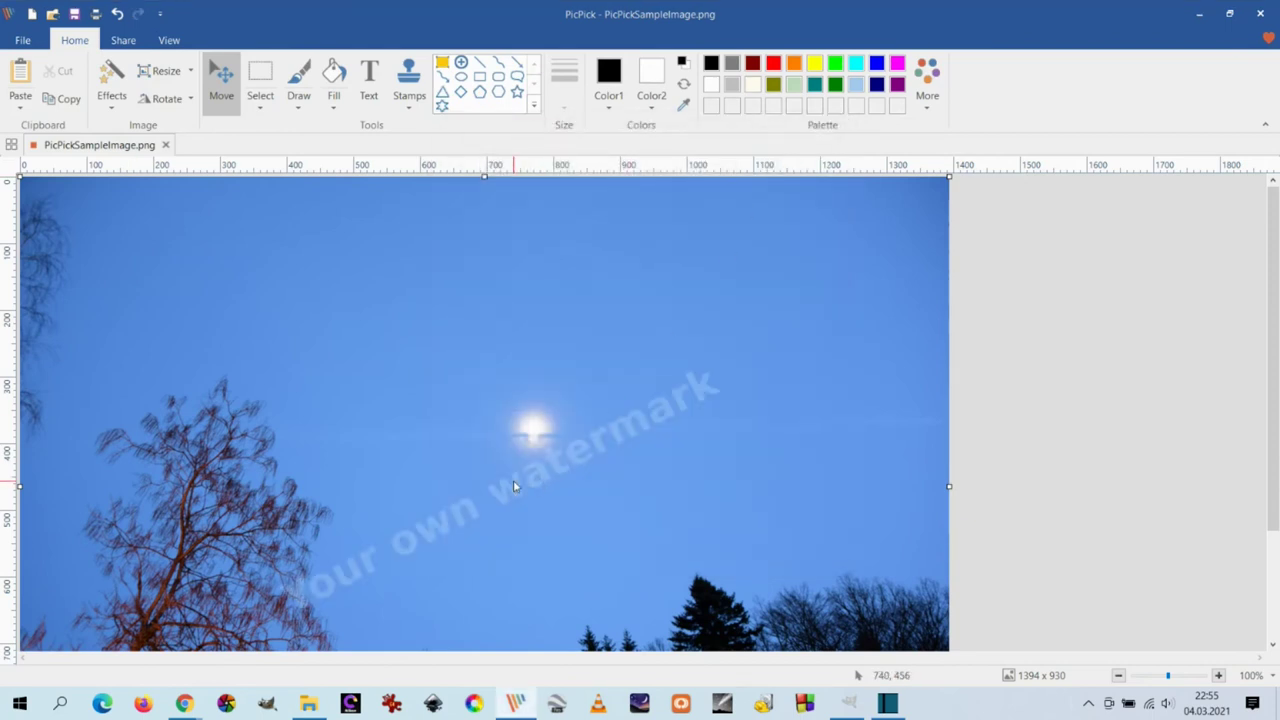
scroll(596, 549, "down", 2)
scroll(596, 549, "up", 1)
scroll(595, 549, "down", 2)
scroll(595, 546, "up", 1)
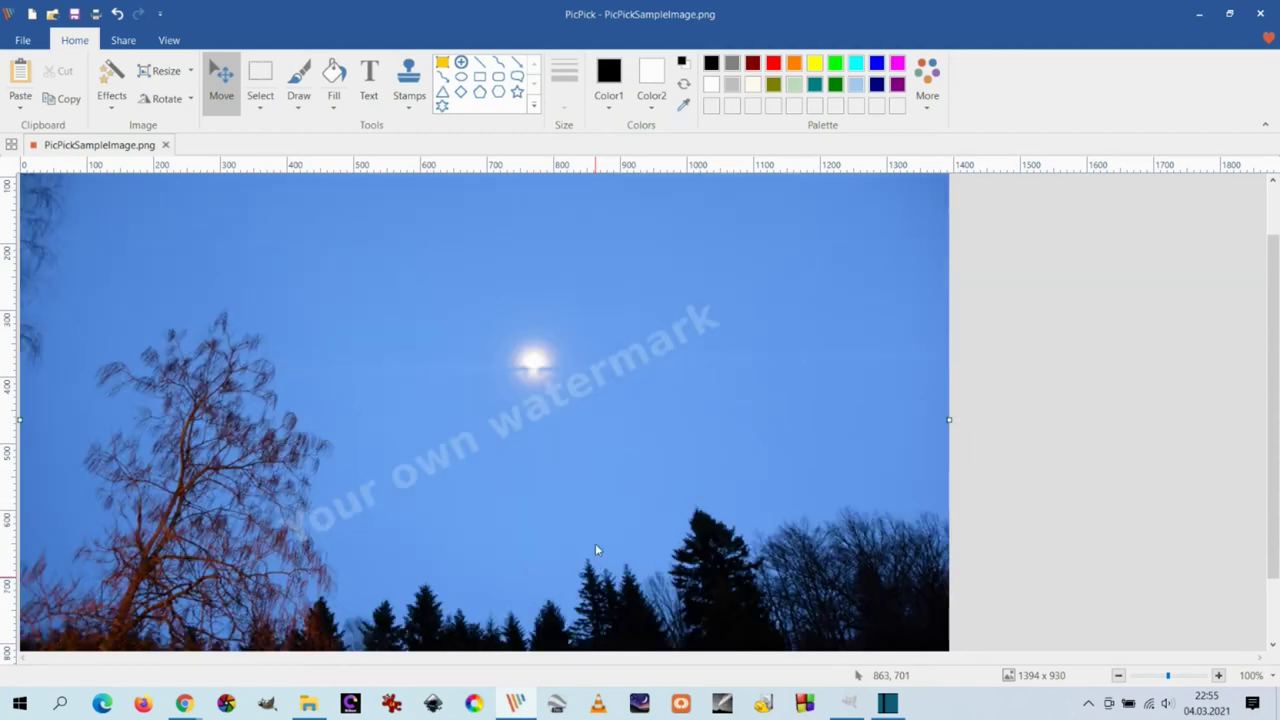
left_click(117, 13)
Apply the Blur effect to the image about 15 times in a row, and undo the last blur applications.
left_click(111, 90)
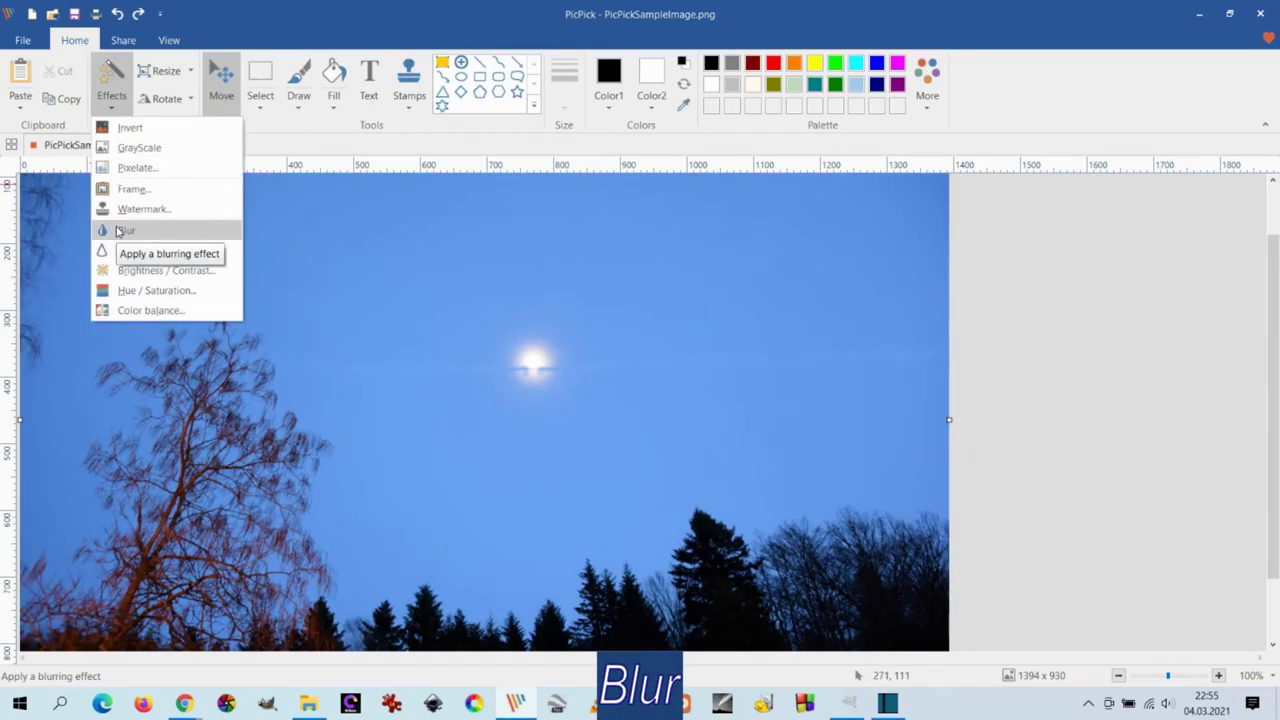
left_click(117, 231)
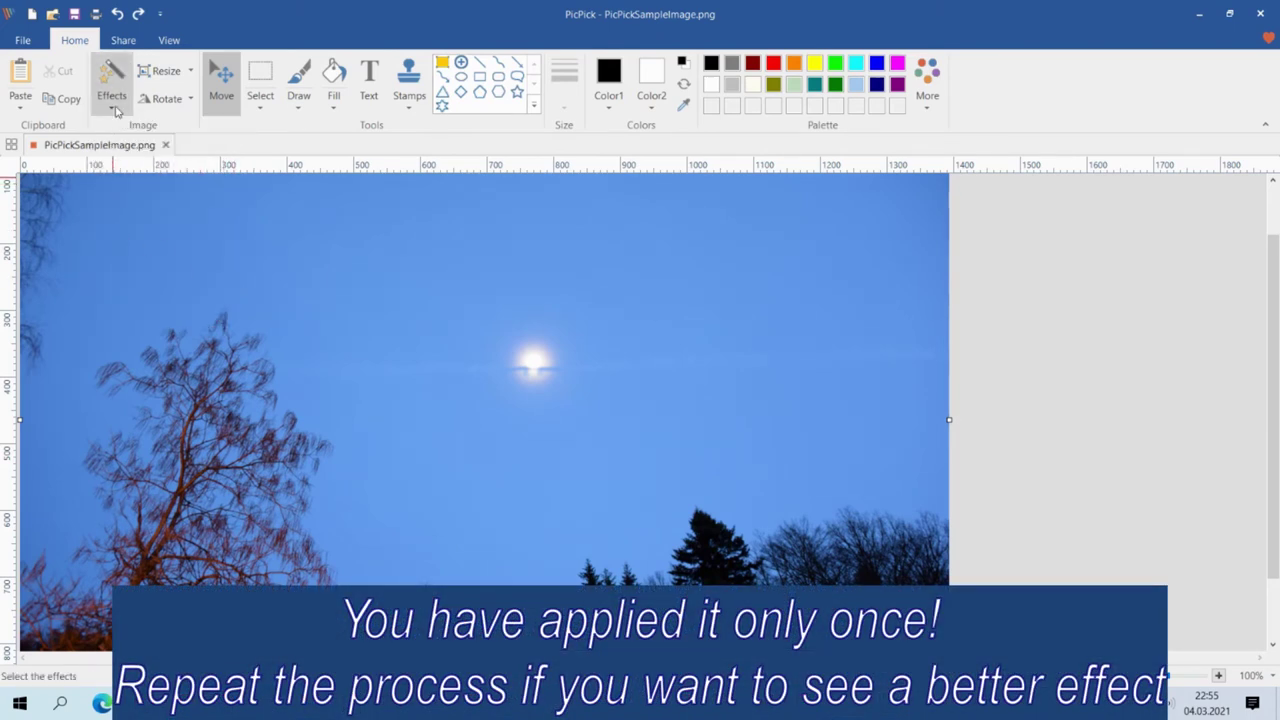
left_click(112, 100)
left_click(117, 229)
left_click(122, 106)
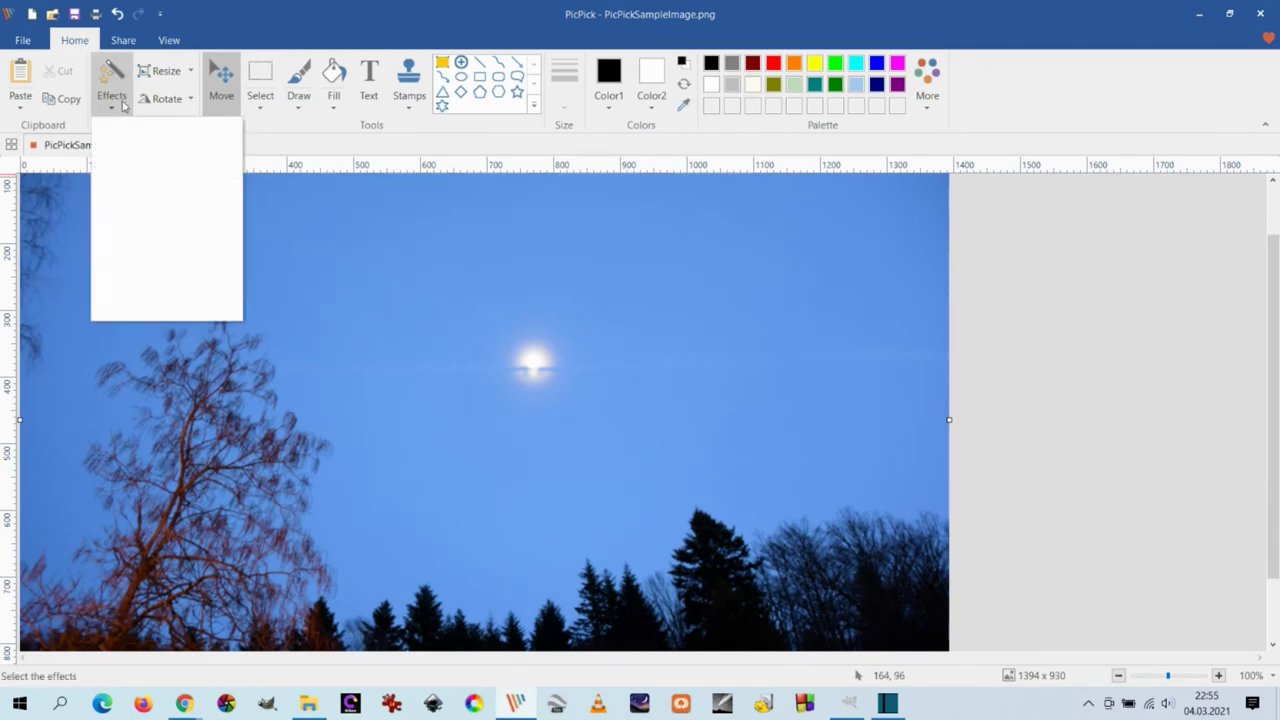
left_click(117, 229)
left_click(112, 100)
left_click(117, 229)
left_click(112, 110)
left_click(117, 229)
left_click(112, 100)
left_click(117, 229)
left_click(112, 100)
left_click(117, 229)
left_click(112, 100)
left_click(117, 229)
left_click(112, 100)
left_click(117, 229)
left_click(112, 100)
left_click(117, 229)
left_click(112, 100)
left_click(117, 229)
left_click(122, 108)
left_click(117, 229)
left_click(112, 100)
left_click(117, 229)
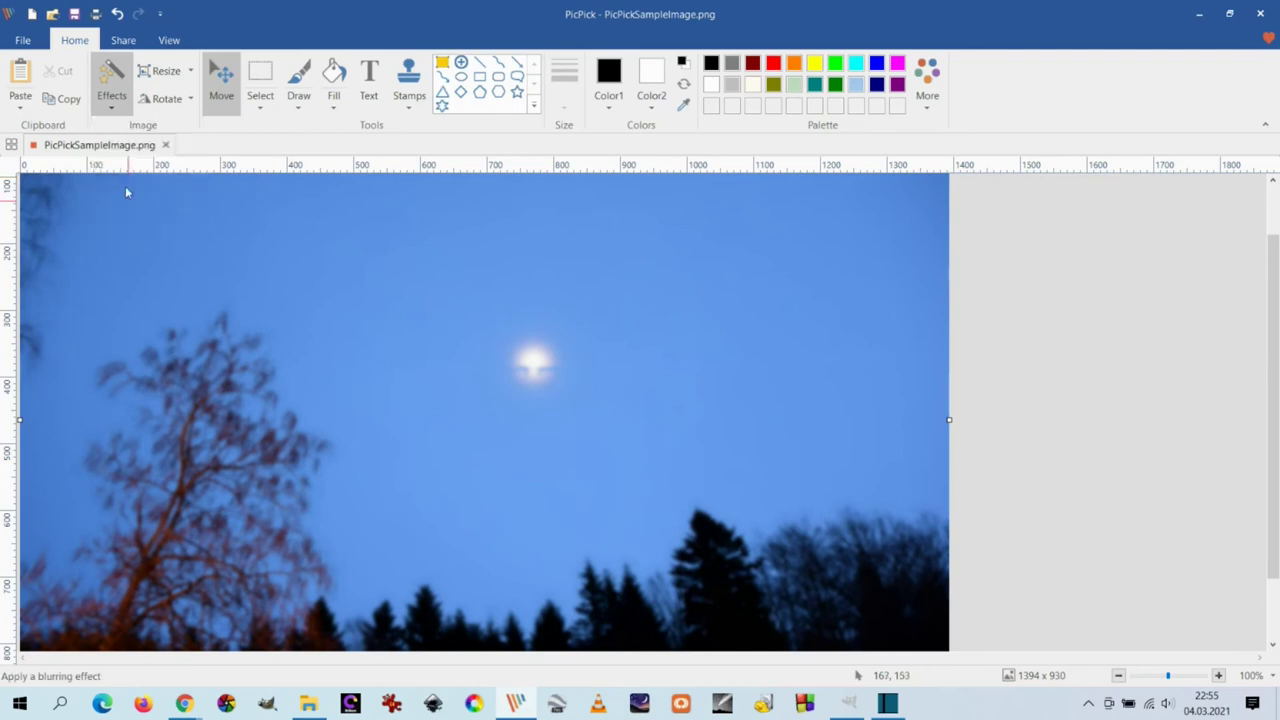
left_click(112, 100)
left_click(117, 229)
left_click(112, 100)
left_click(117, 229)
left_click(118, 14)
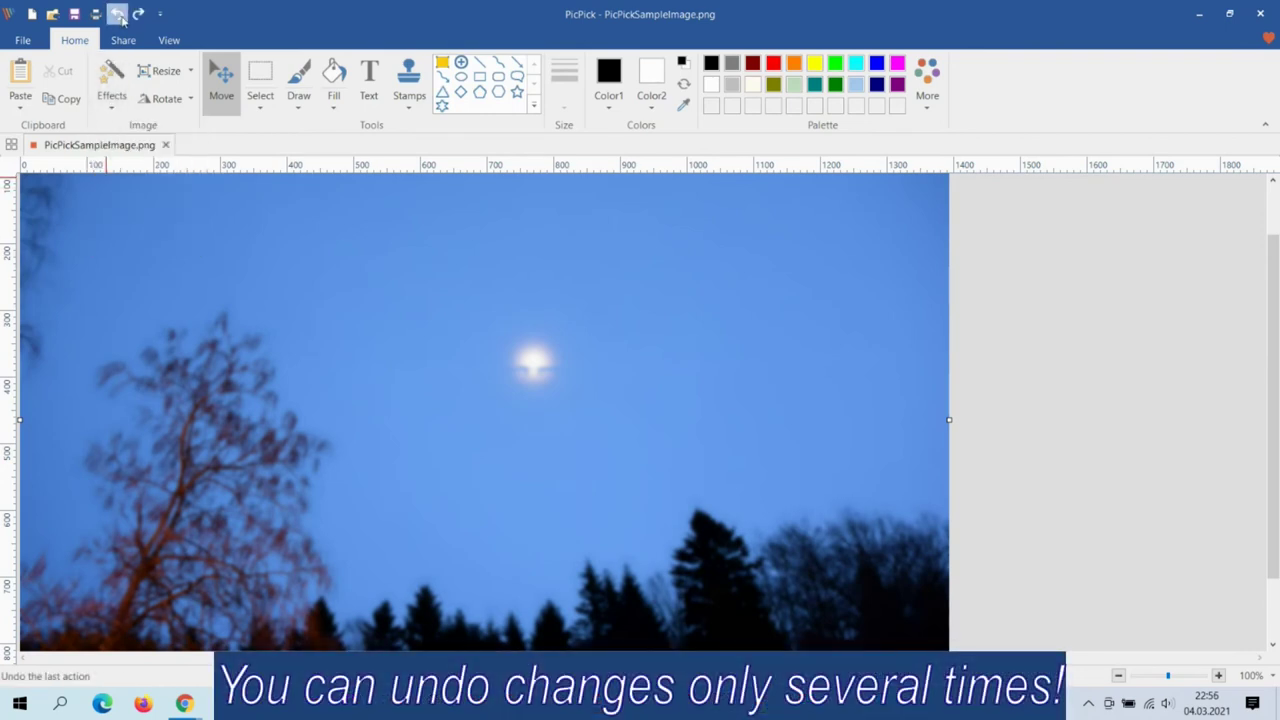
left_click(120, 16)
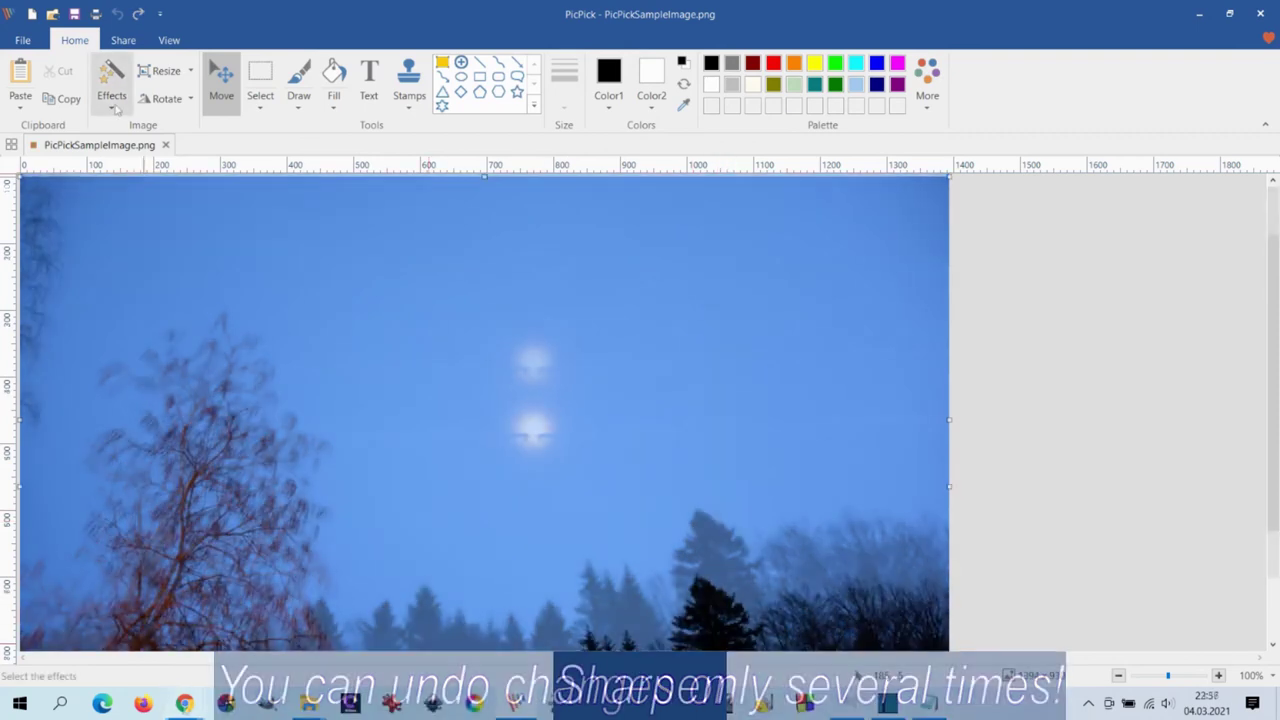
Apply the Sharpen effect to the image several times in a row, check the result, and undo all the sharpening.
left_click(112, 100)
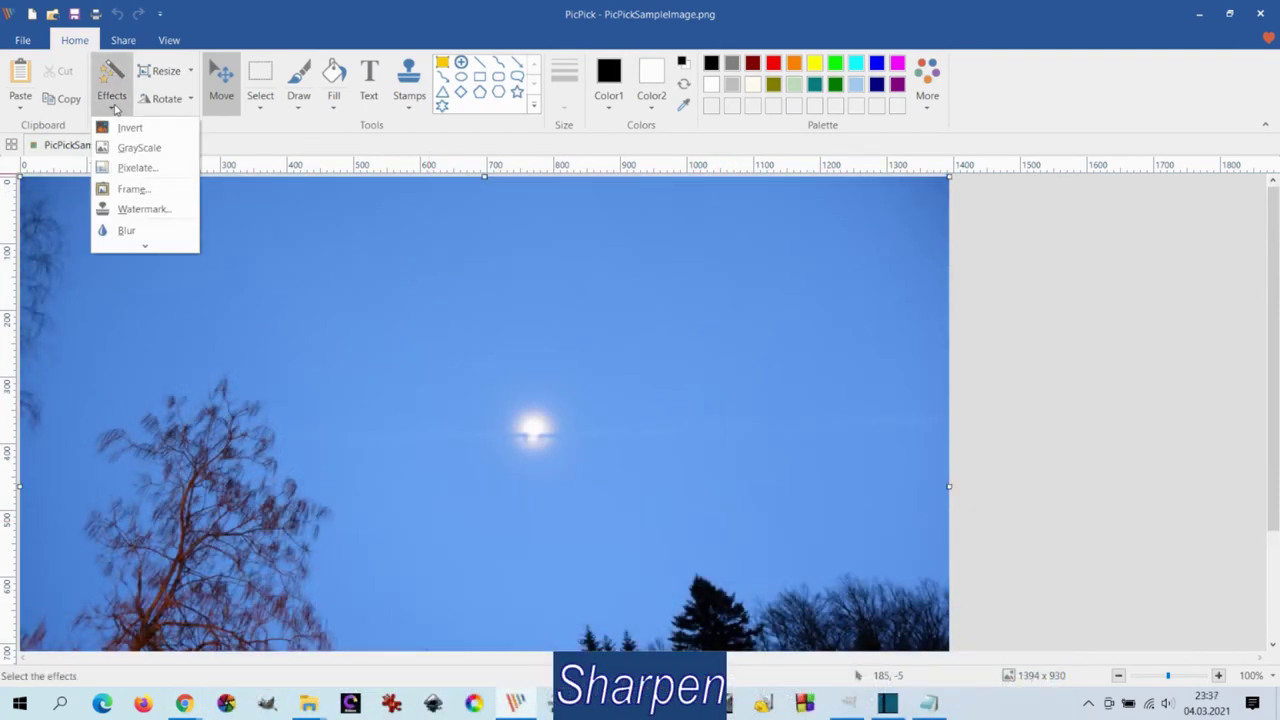
left_click(145, 245)
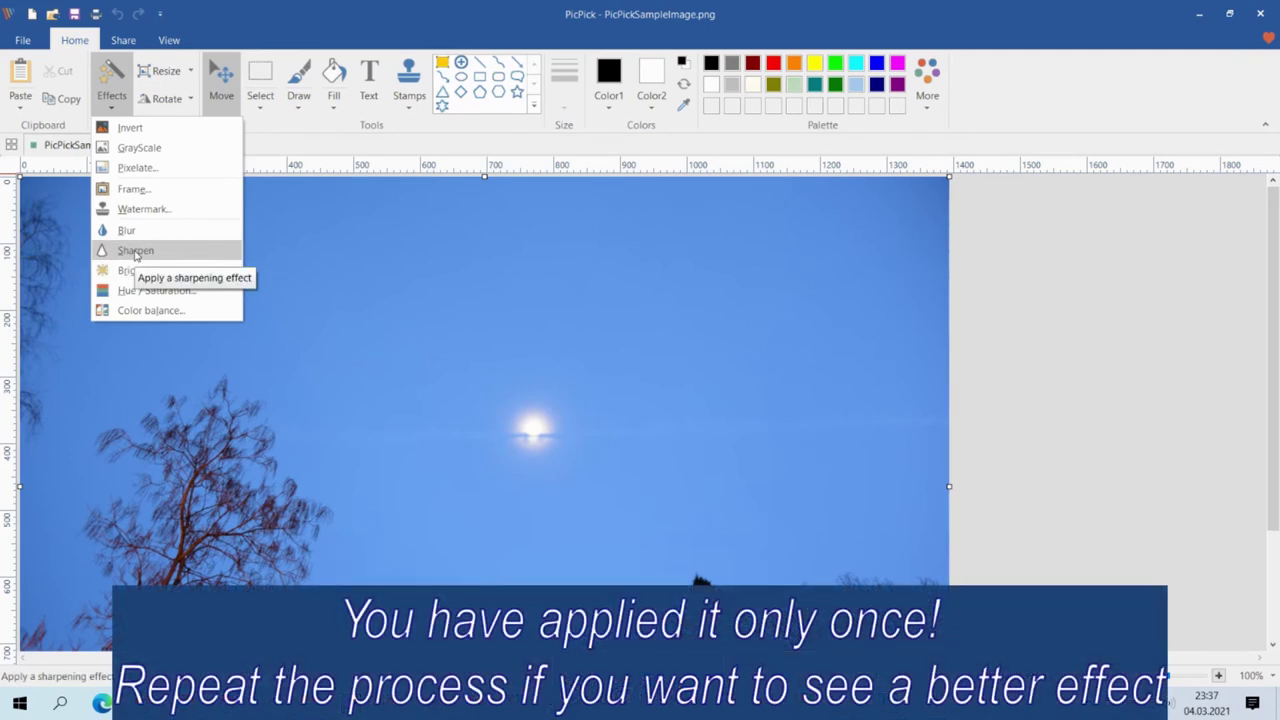
left_click(135, 251)
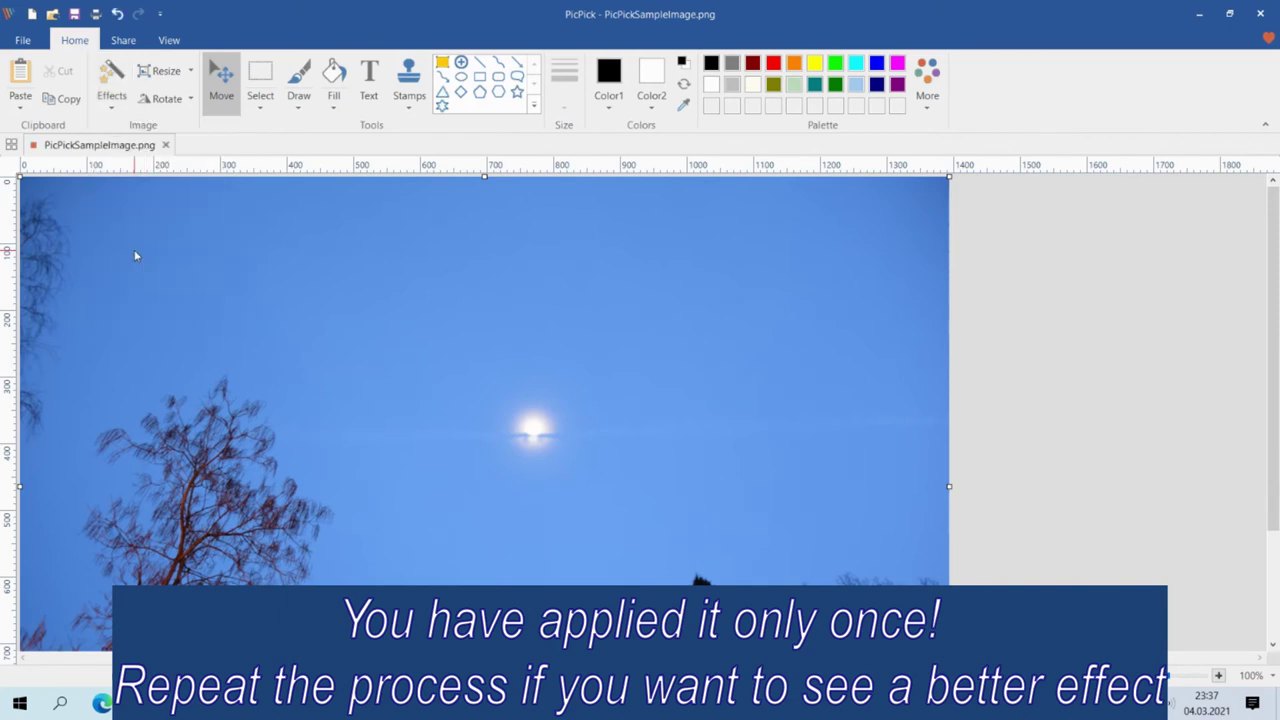
left_click(107, 106)
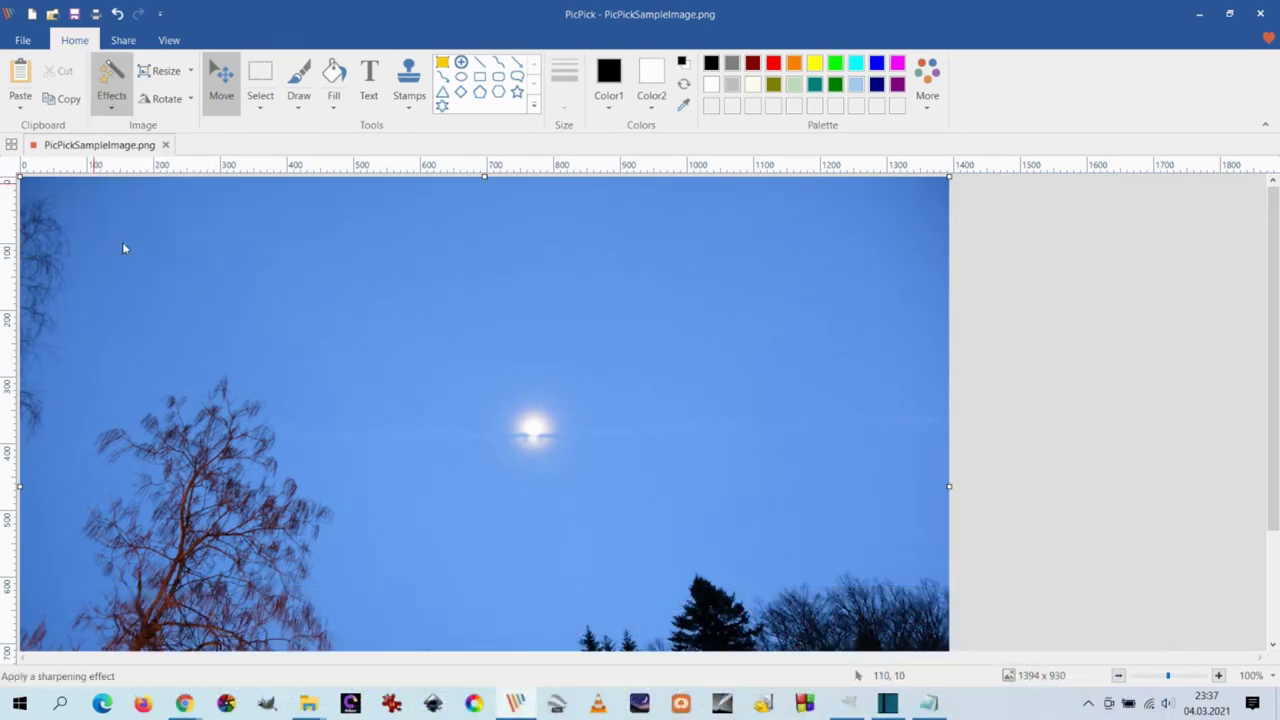
left_click(113, 190)
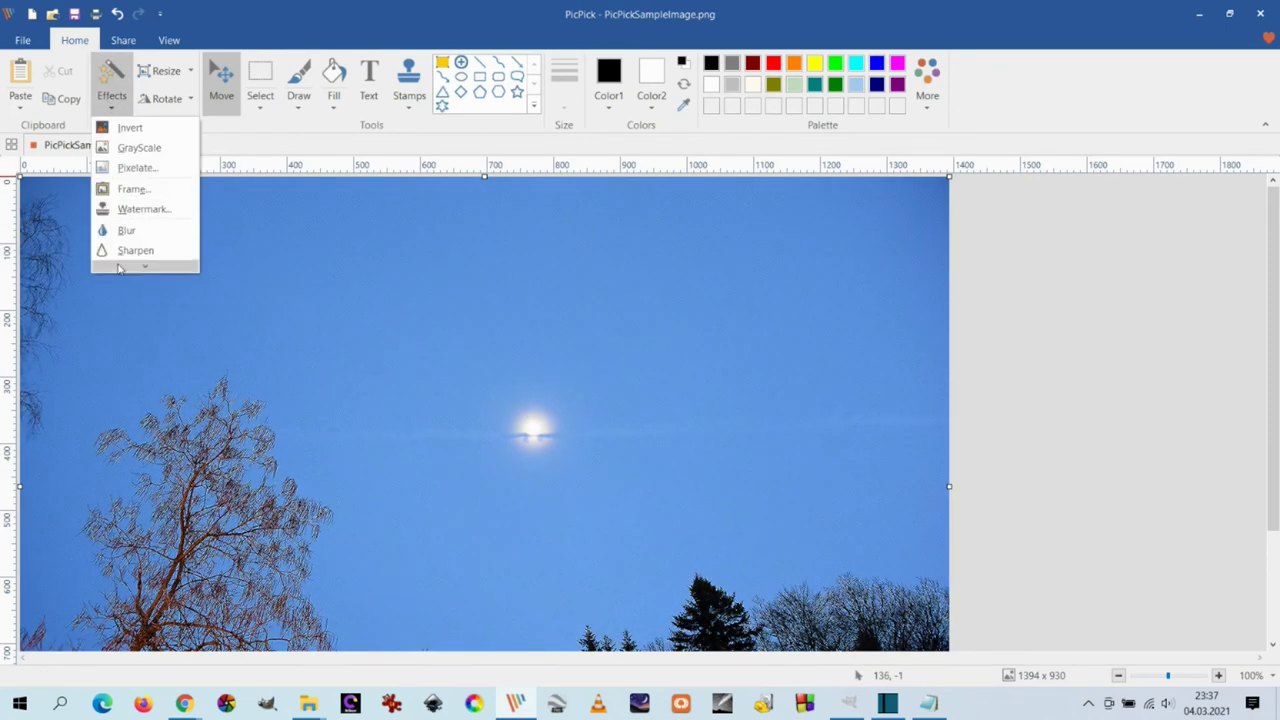
left_click(111, 100)
left_click(123, 255)
left_click(111, 100)
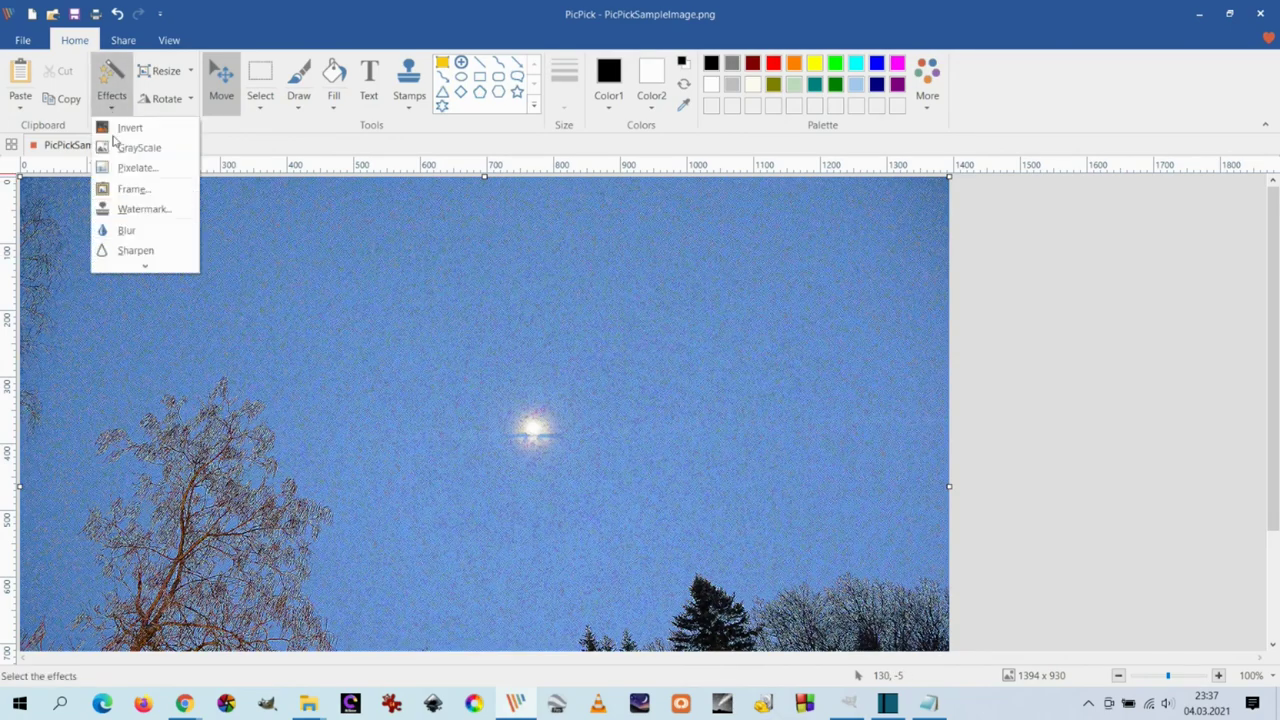
left_click(123, 255)
key("ctrl+z")
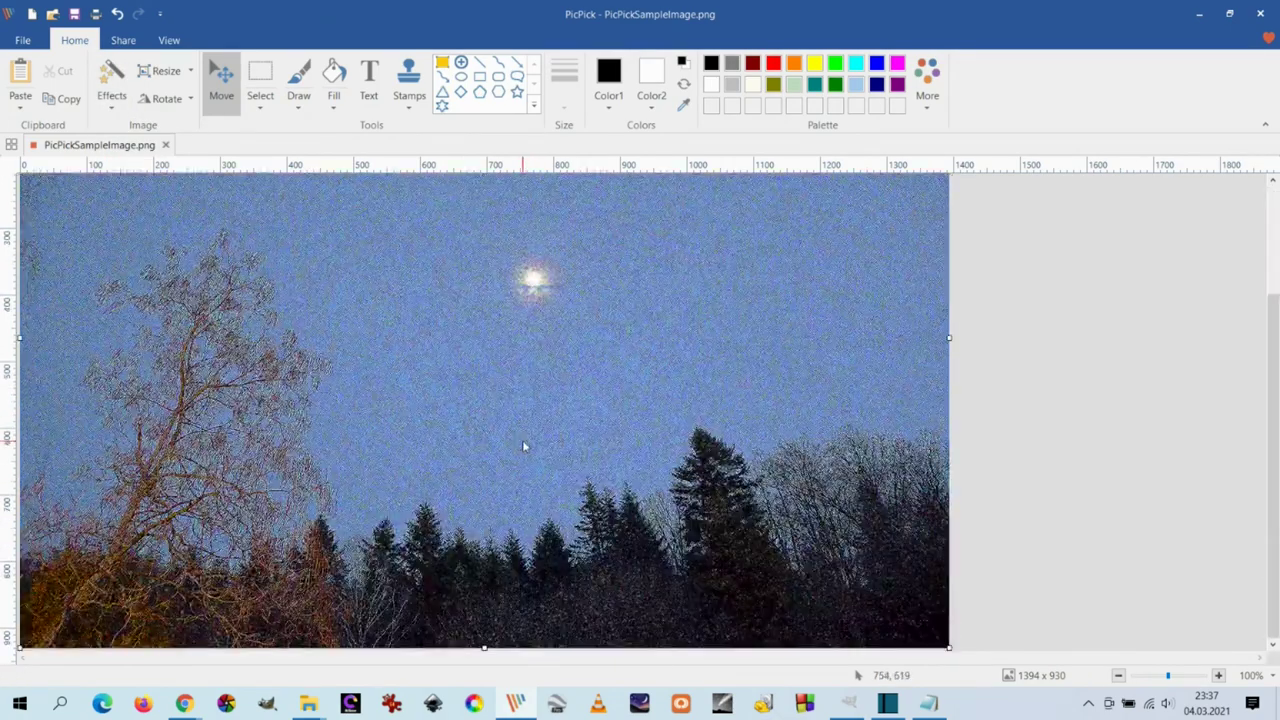
left_click(116, 14)
left_click(116, 14)
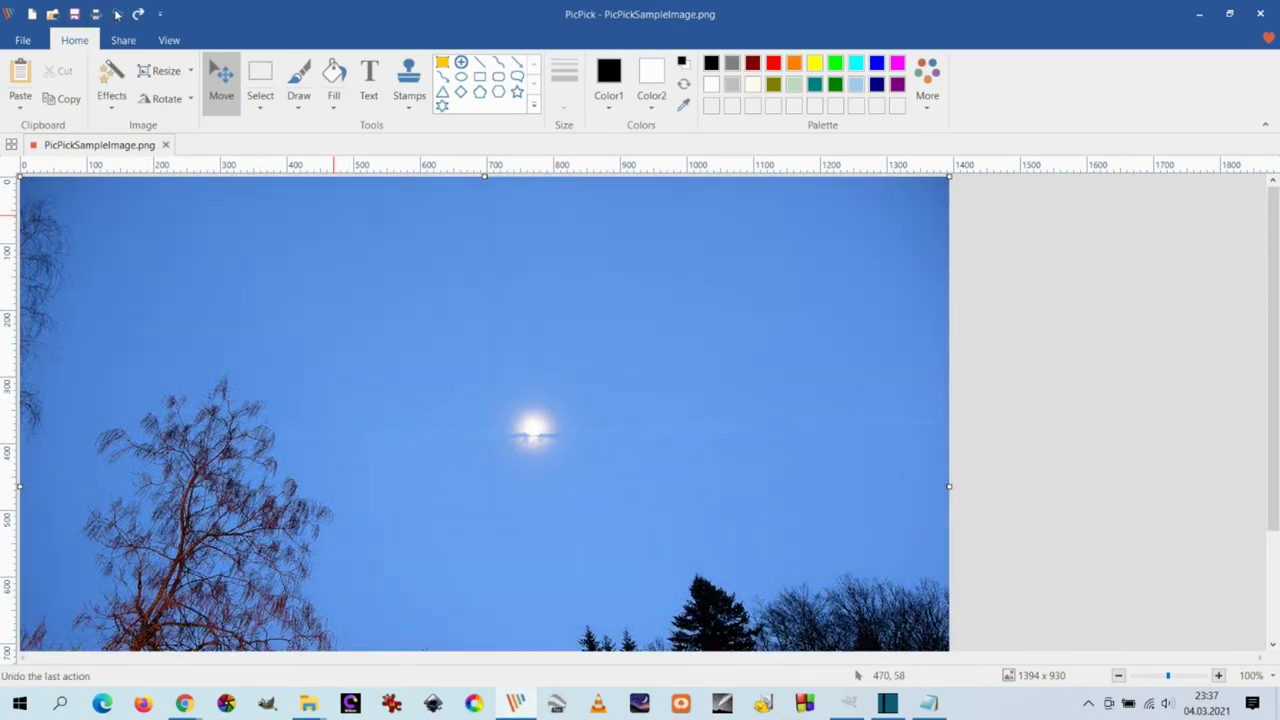
Raise the image's contrast and fine-tune its brightness, apply the adjustment, check the result, and undo it.
left_click(111, 92)
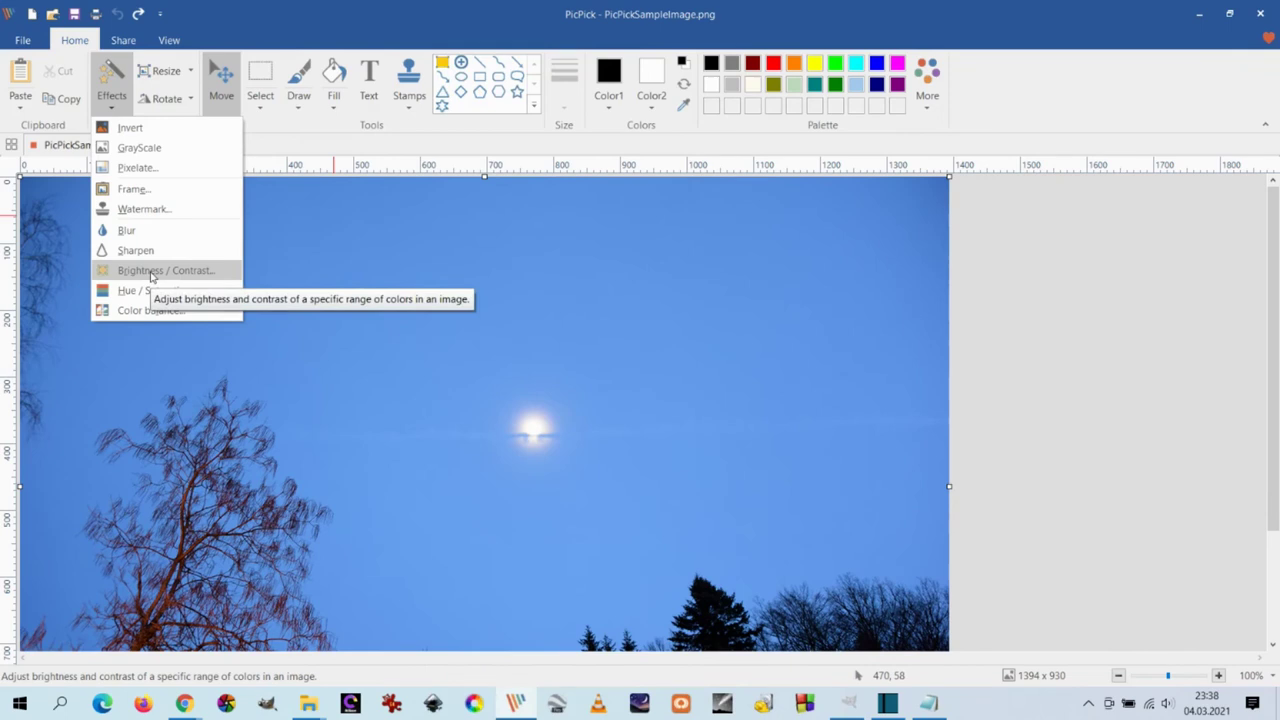
left_click(151, 274)
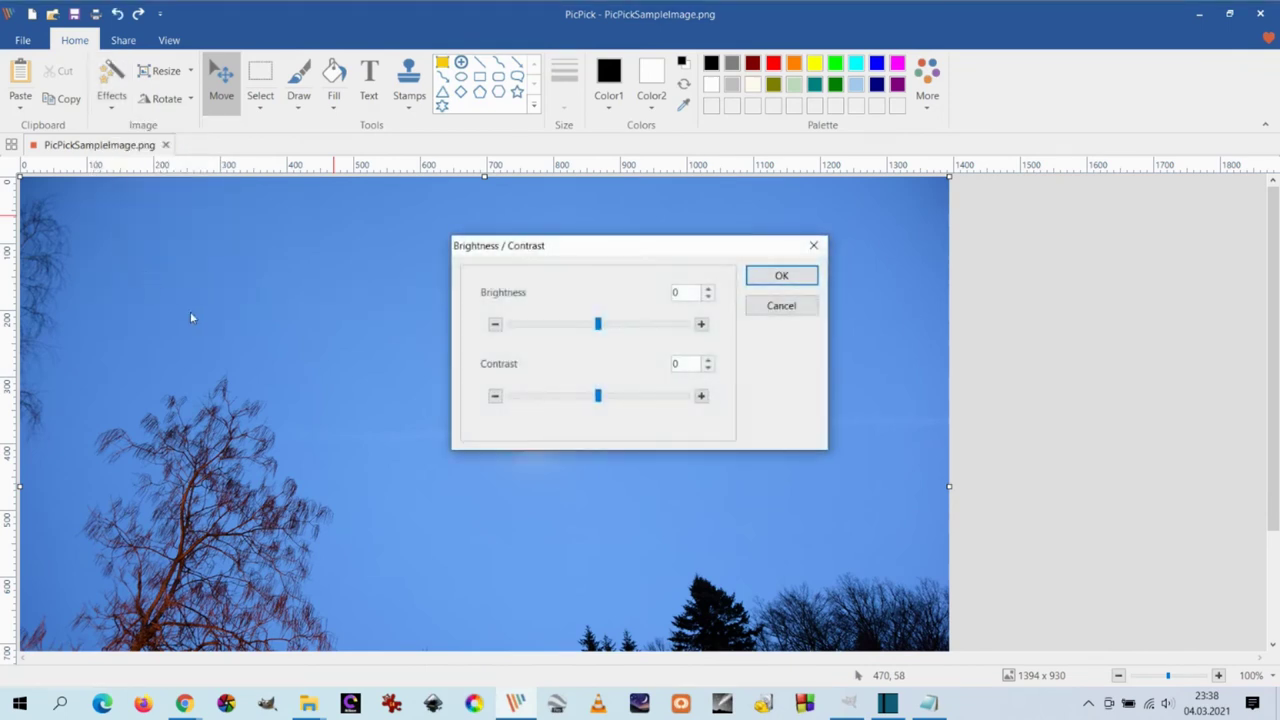
left_click_drag(603, 327, 650, 327)
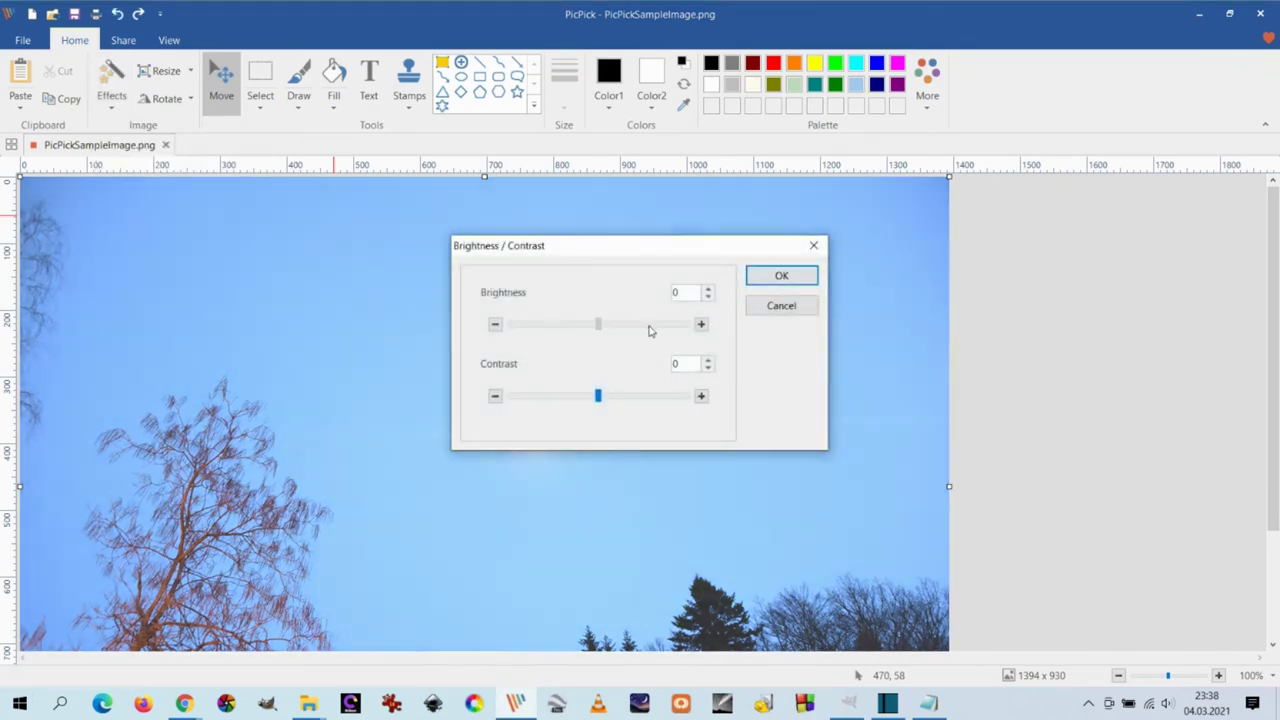
left_click_drag(558, 399, 630, 398)
left_click_drag(653, 325, 590, 328)
left_click(781, 276)
scroll(678, 394, "down", 3)
scroll(678, 394, "up", 3)
left_click(117, 13)
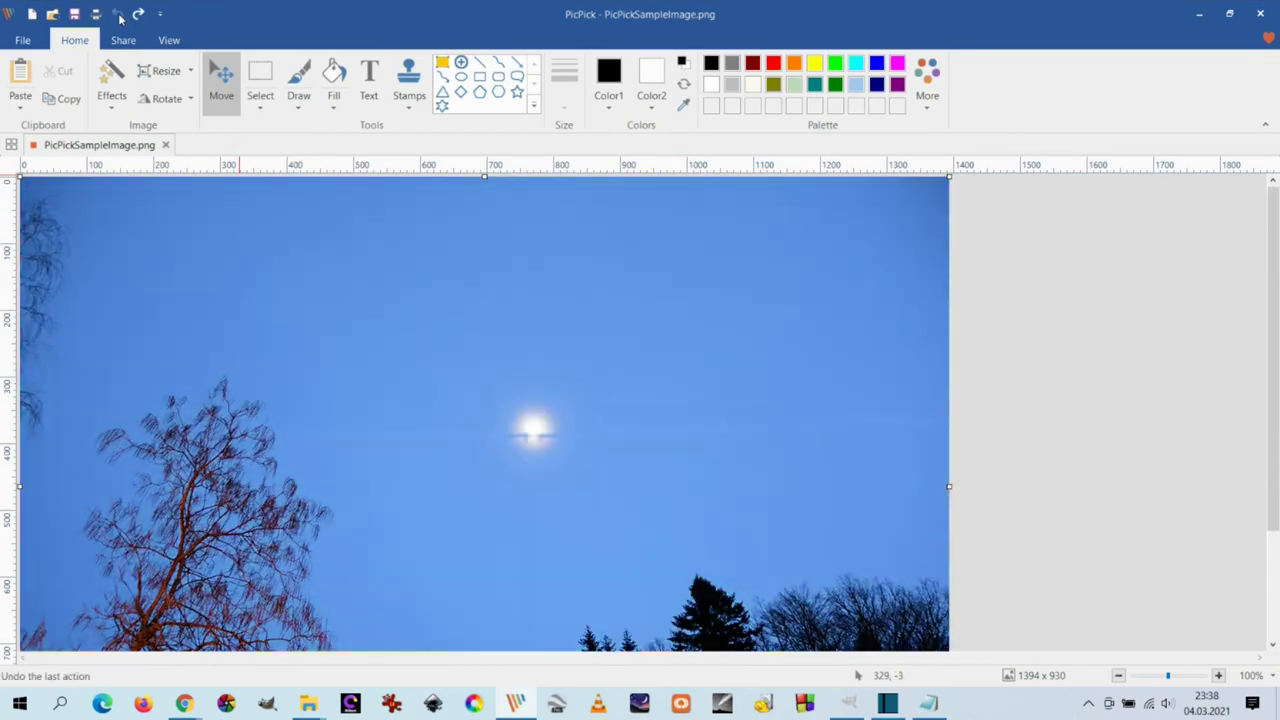
Shift the image's hue to -6 with the Hue / Saturation effect, check the whole result, and undo it.
left_click(111, 96)
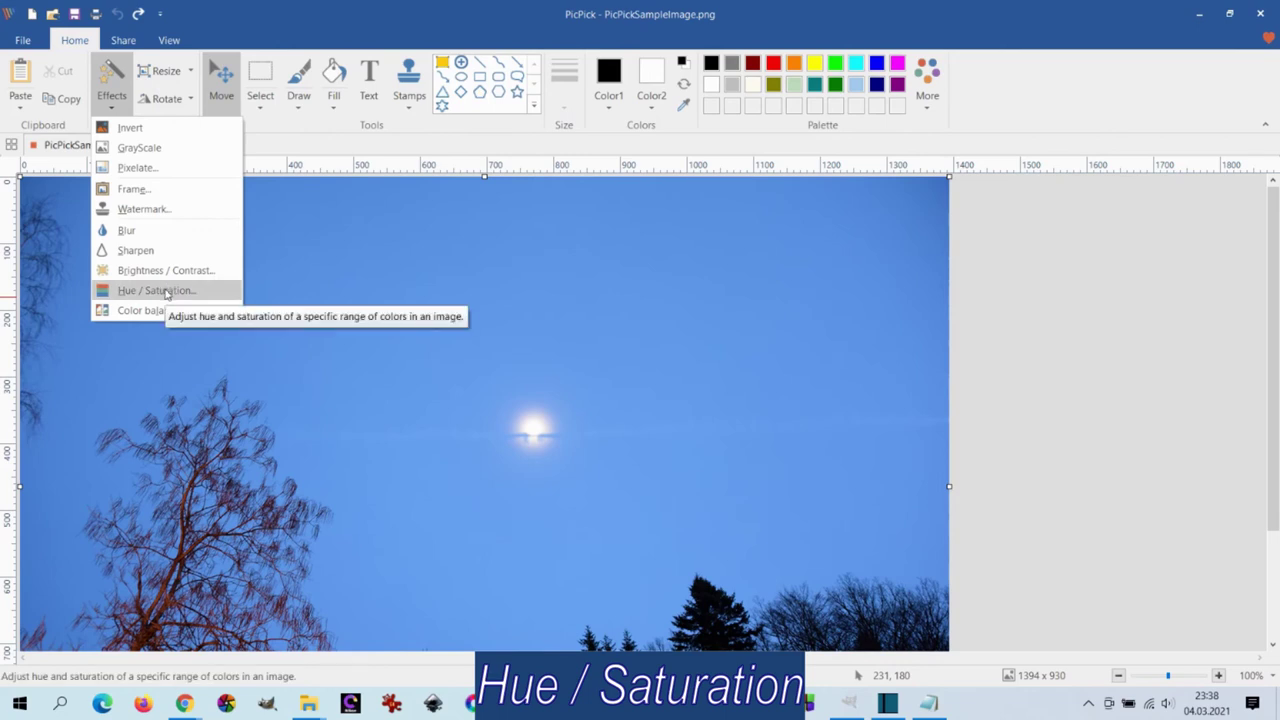
left_click(155, 290)
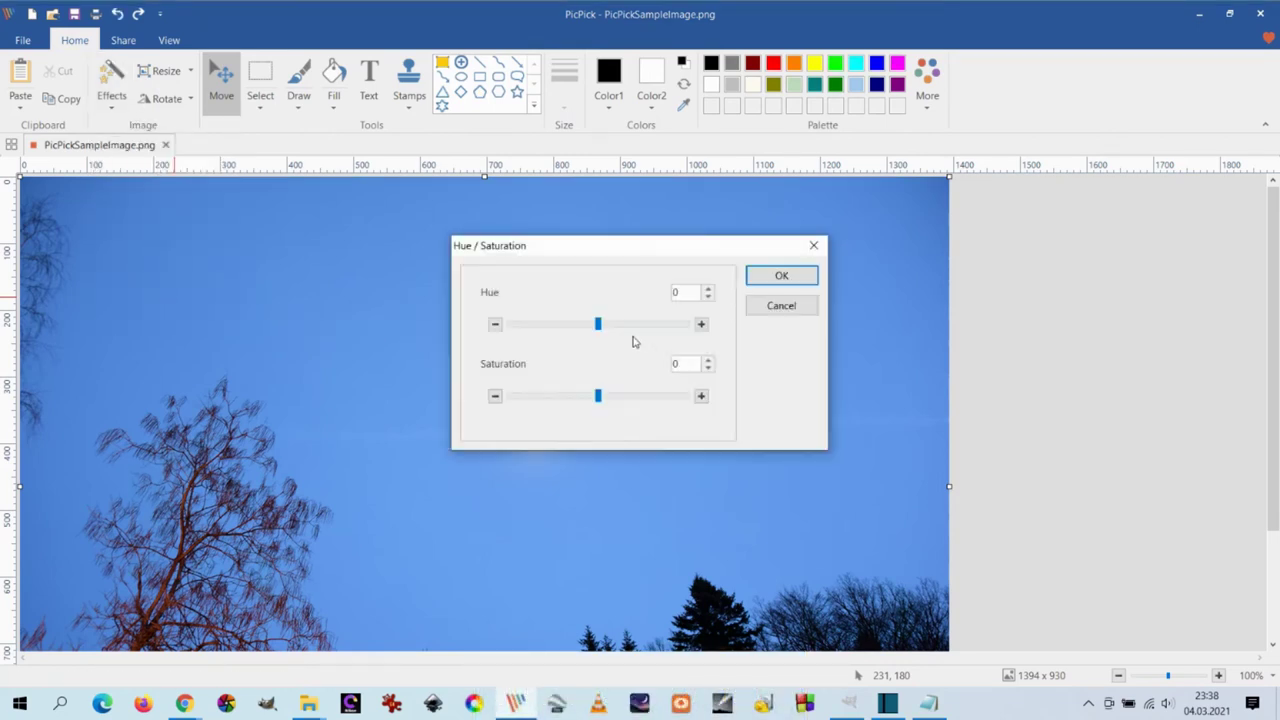
mouse_move(598, 325)
left_mouse_down()
mouse_move(637, 334)
mouse_move(595, 332)
left_mouse_up()
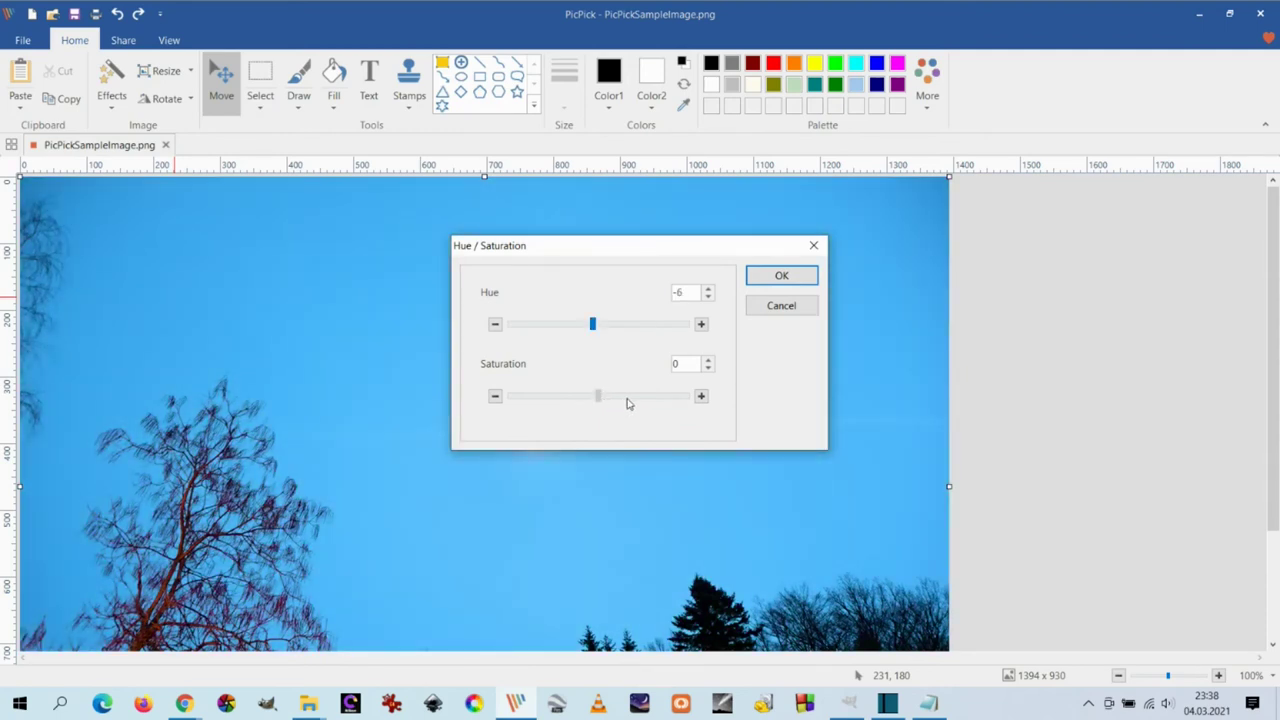
left_click(781, 275)
scroll(693, 368, "down", 3)
scroll(691, 364, "up", 3)
scroll(691, 364, "down", 3)
scroll(691, 371, "up", 3)
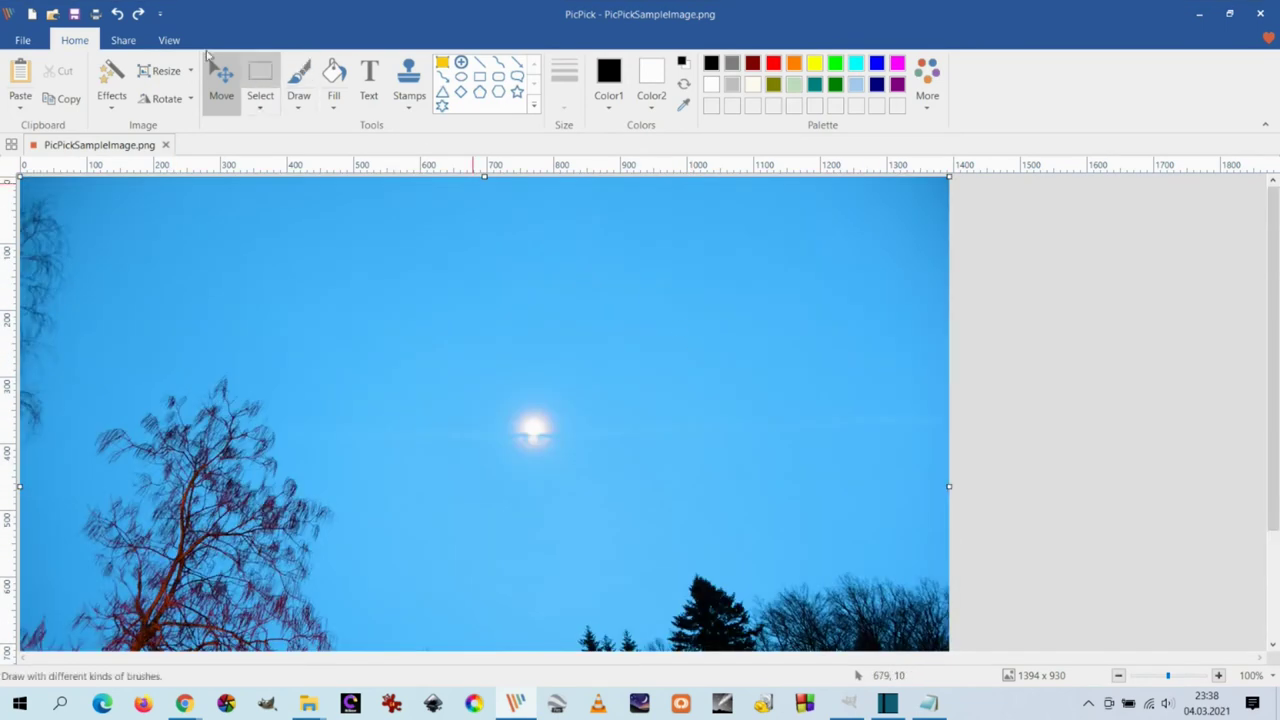
left_click(117, 13)
Open the Color balance effect and set the shadows' blue level to +80, adjusting their cyan-red and magenta-green levels as well.
left_click(111, 108)
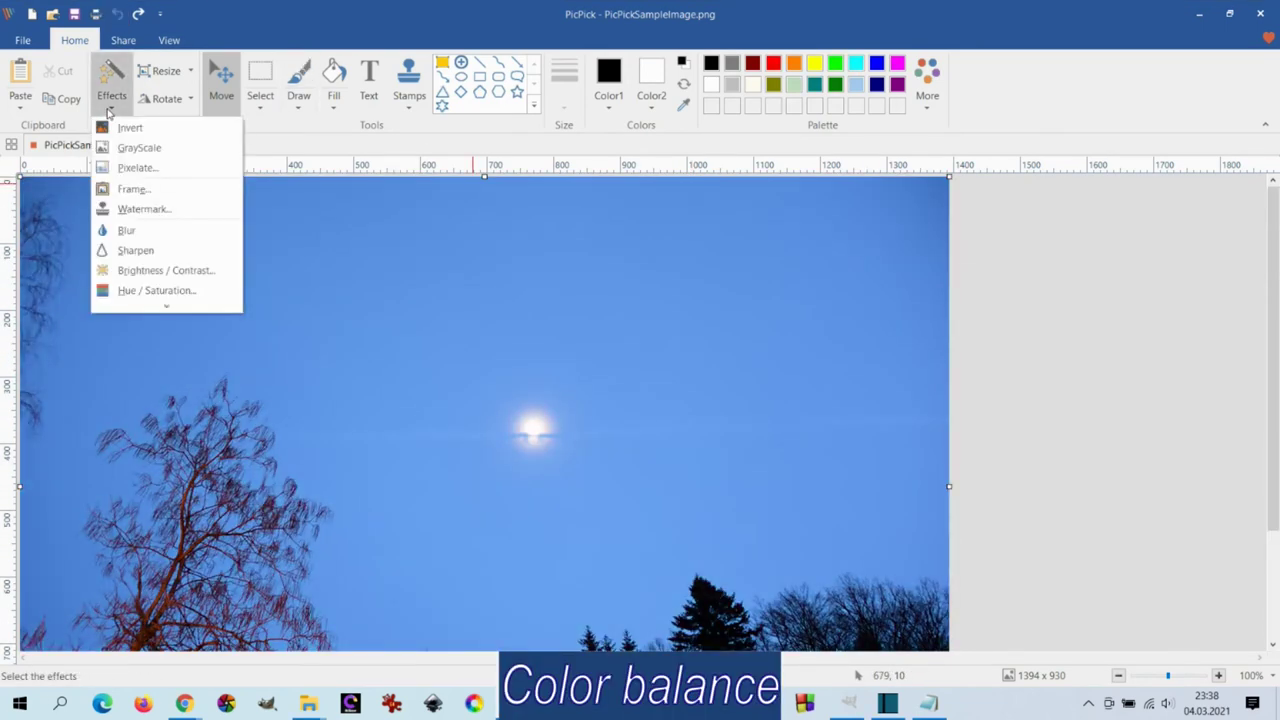
left_click(166, 305)
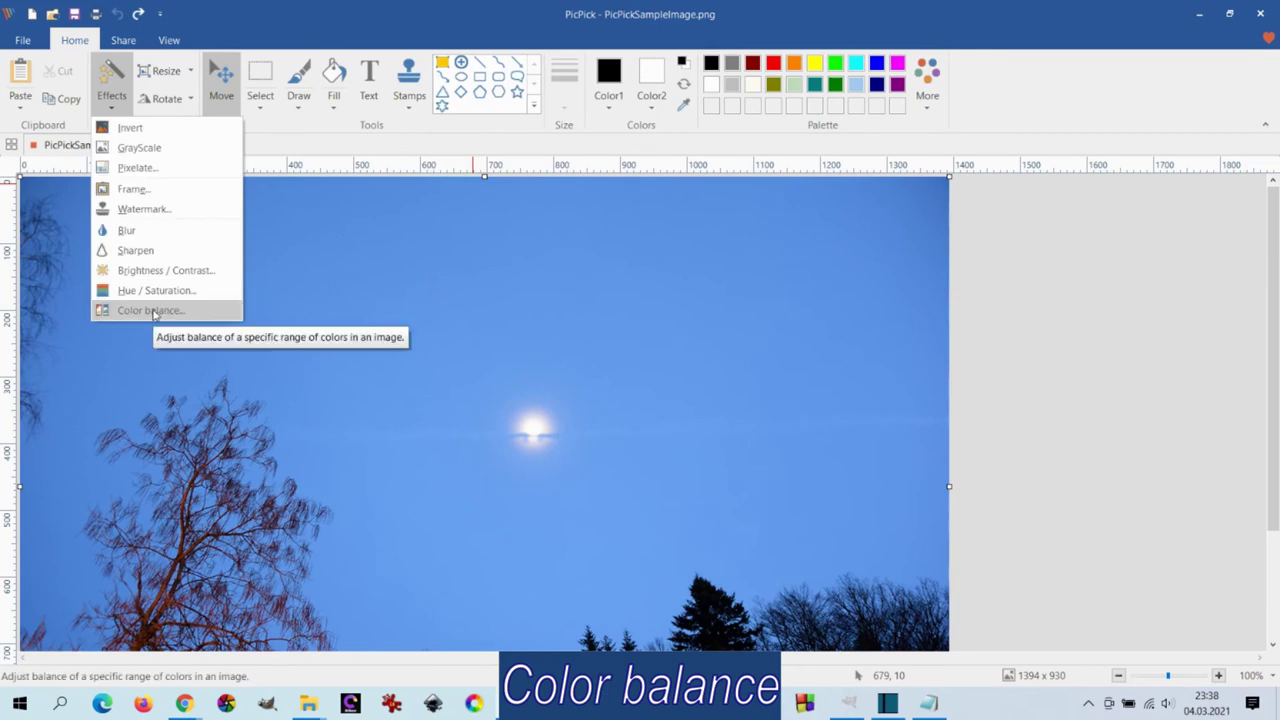
left_click(150, 311)
left_click_drag(682, 248, 1066, 57)
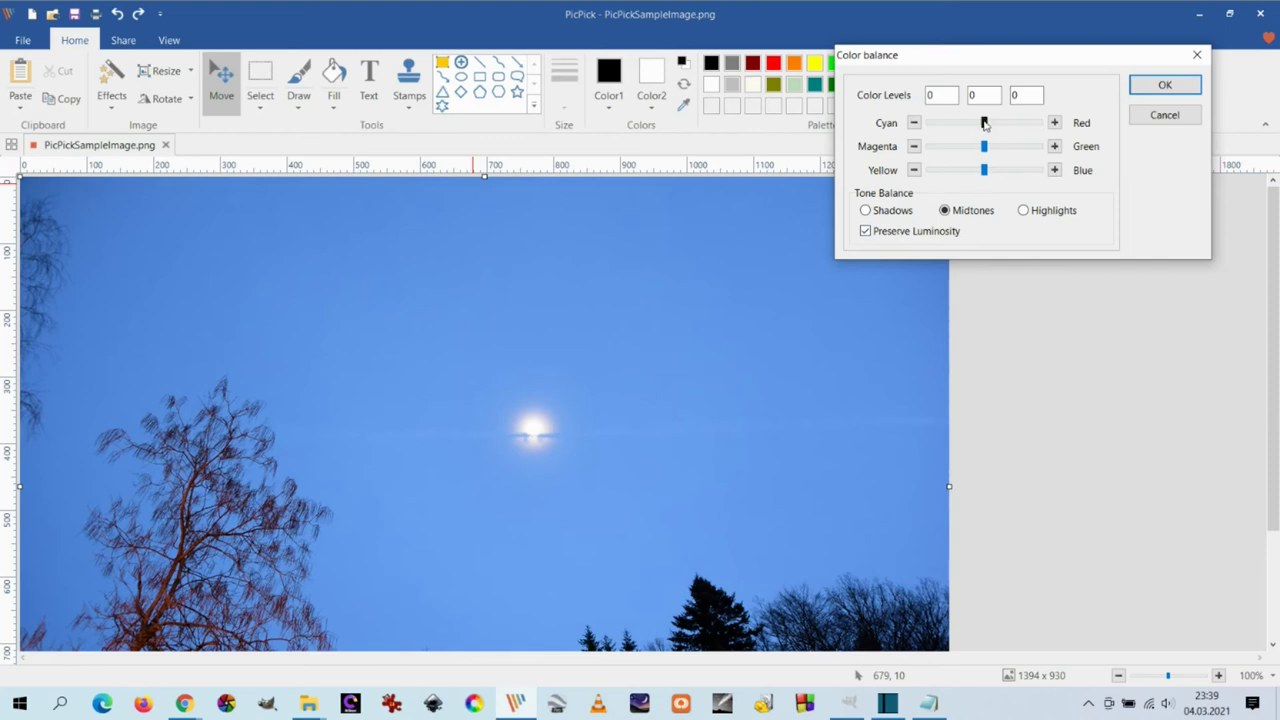
left_click_drag(993, 174, 1030, 177)
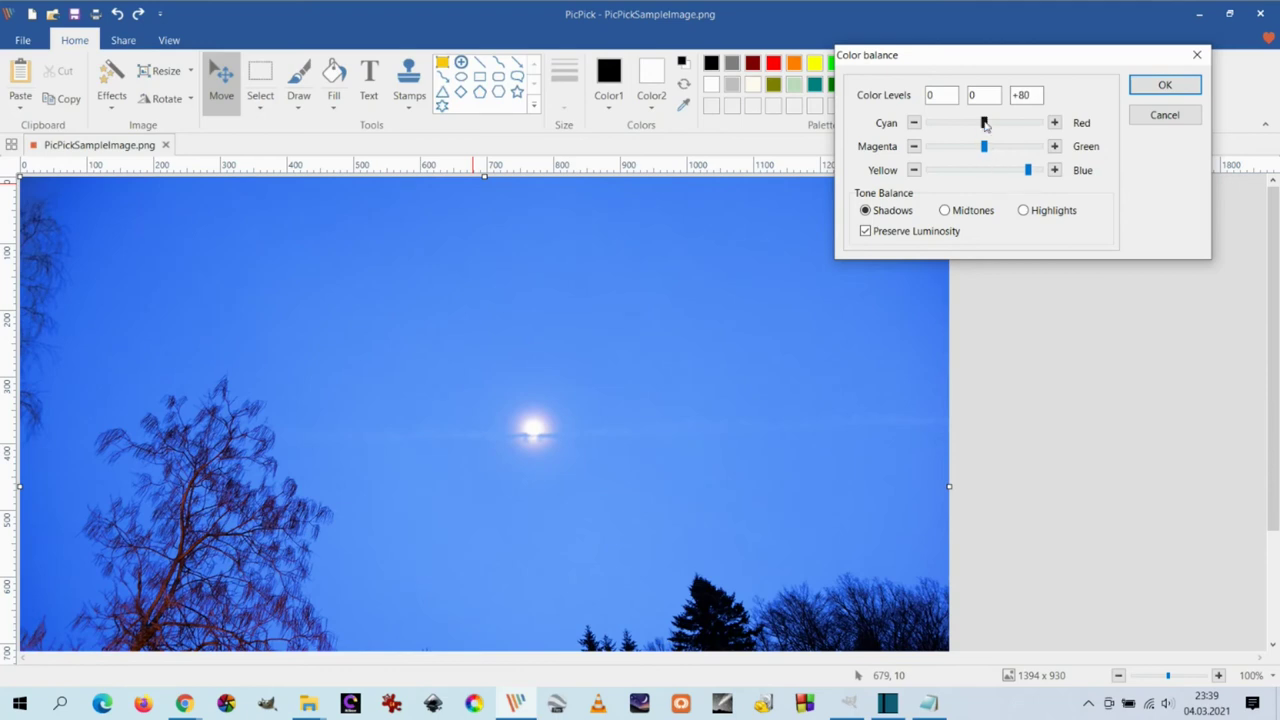
left_click_drag(965, 126, 996, 150)
Set the midtones' green level to +12 and yellow level to -79, adjust cyan-red, and compare with Preserve Luminosity on and off.
left_click(946, 212)
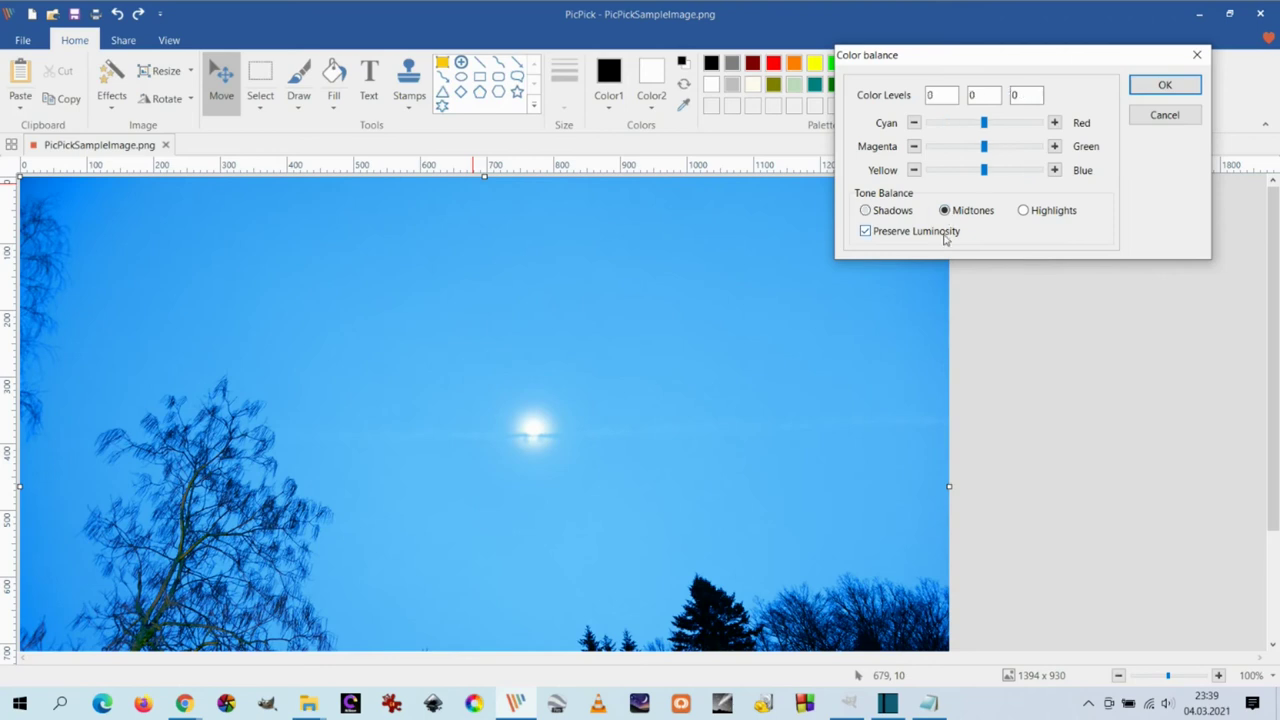
left_click(865, 232)
left_click(866, 232)
left_click(866, 232)
left_click(866, 232)
left_click_drag(974, 176, 942, 177)
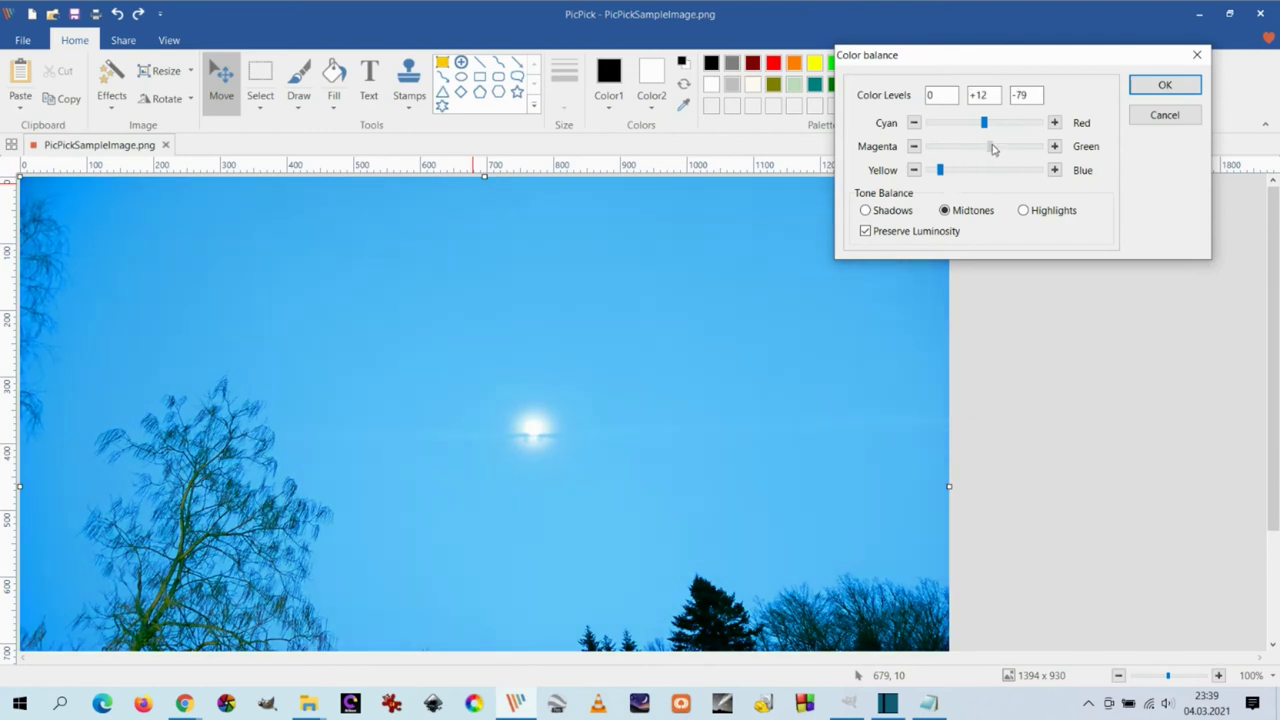
left_click_drag(988, 131, 977, 128)
left_click(866, 231)
left_click(866, 231)
Set the highlights' color levels to +34, -35 and +41, and compare the preview with Preserve Luminosity on and off.
left_click(1024, 211)
left_click_drag(997, 175, 977, 149)
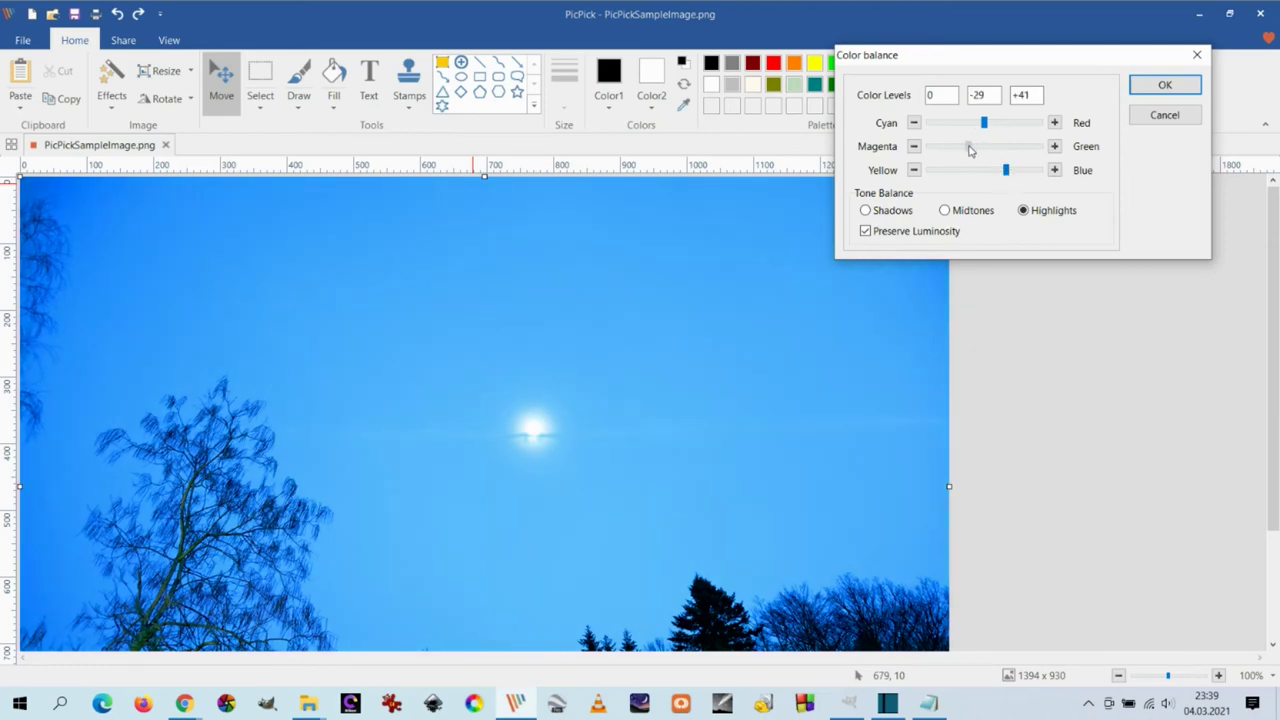
left_click_drag(994, 128, 1006, 135)
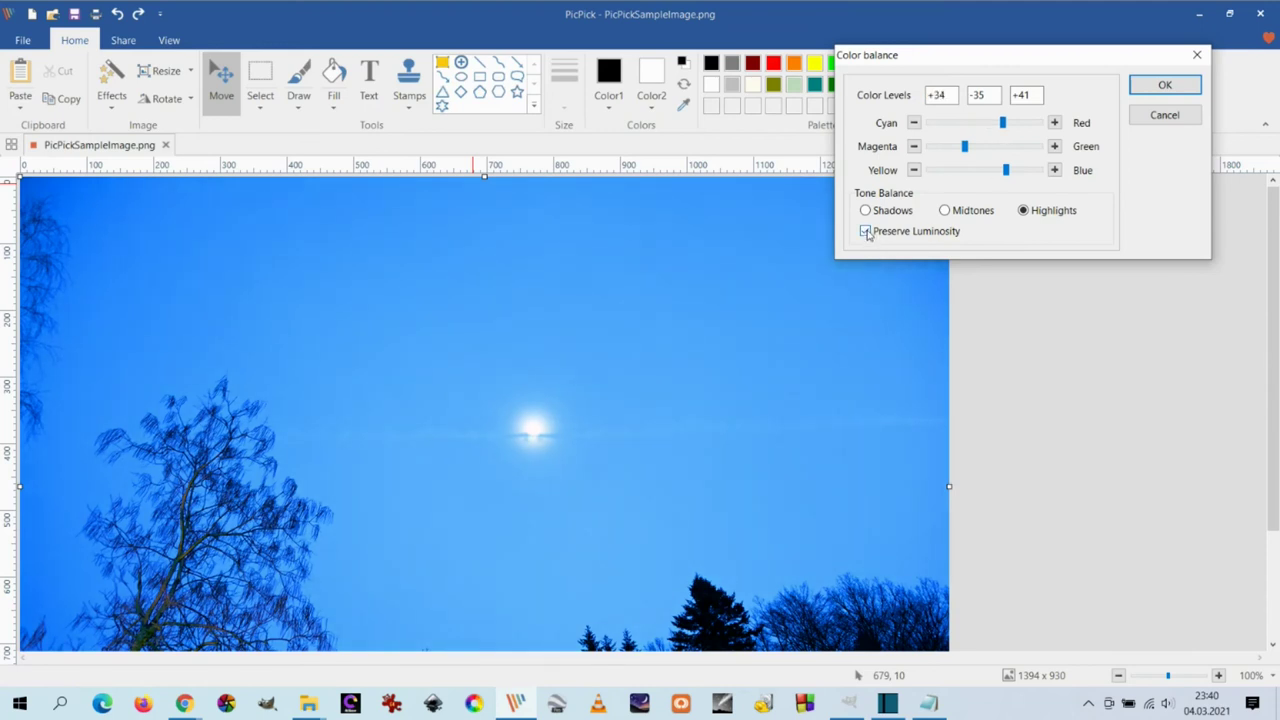
left_click(866, 231)
left_click(866, 231)
left_click(866, 231)
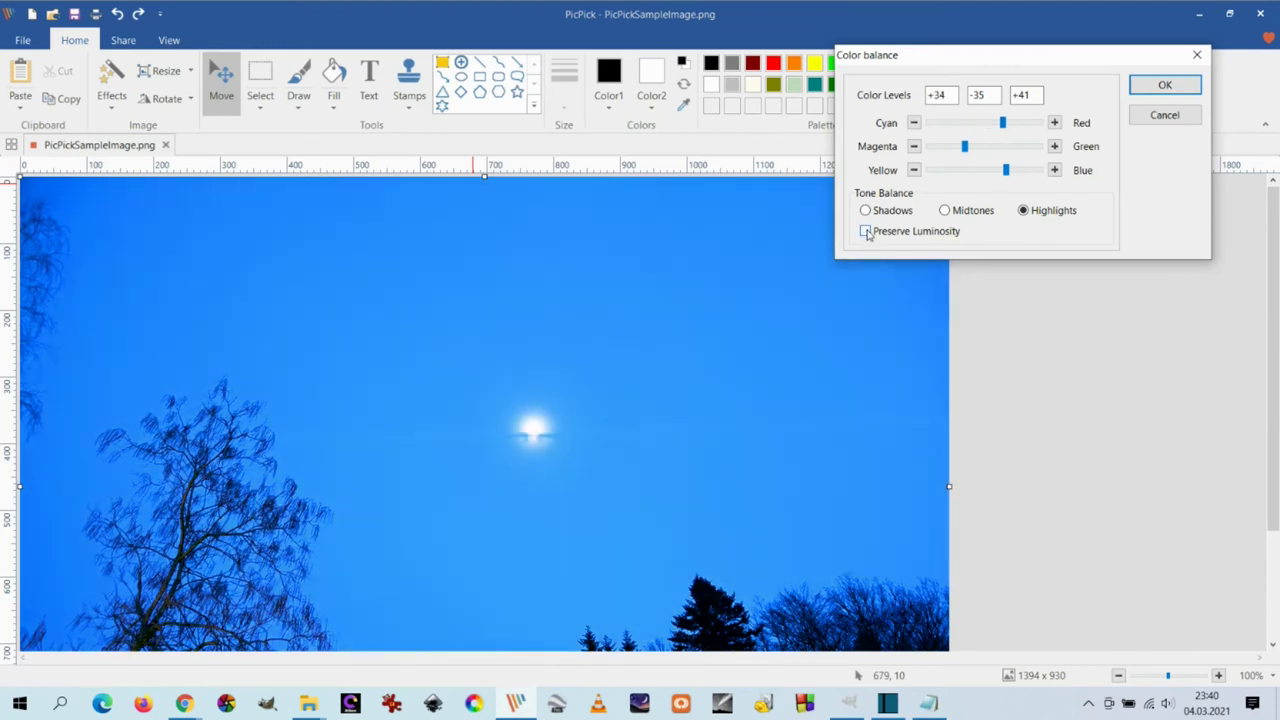
left_click(866, 231)
left_click(869, 232)
Apply the color balance adjustment, check the whole image, and undo it.
left_click(1168, 88)
scroll(606, 383, "down", 3)
scroll(591, 377, "up", 3)
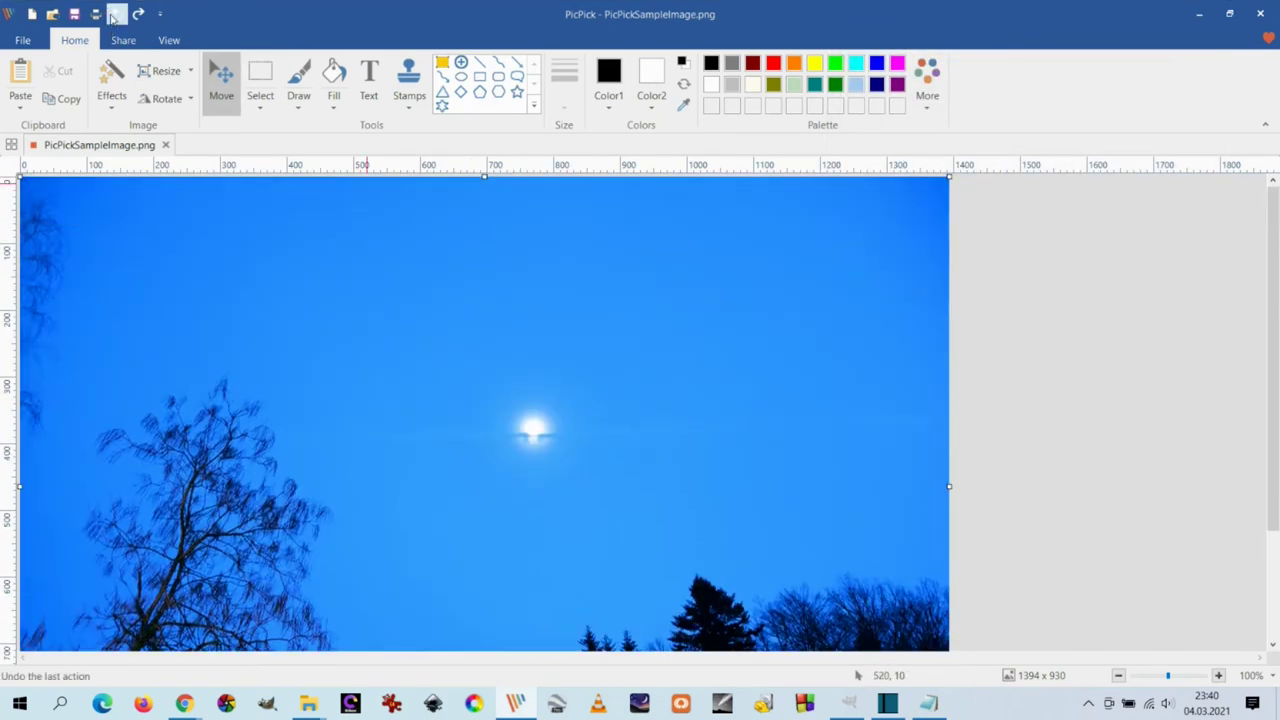
left_click(117, 14)
Invert the image's colors and apply the Blur effect twice.
left_click(111, 95)
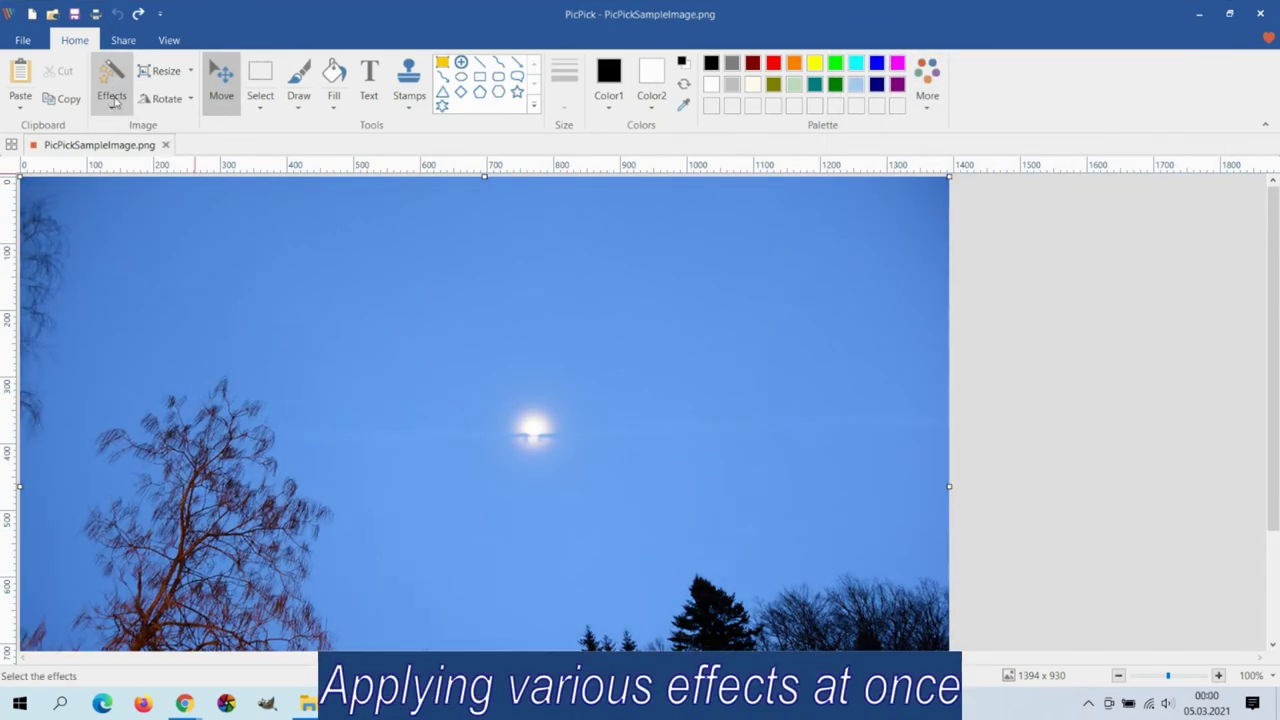
left_click(111, 108)
left_click(128, 127)
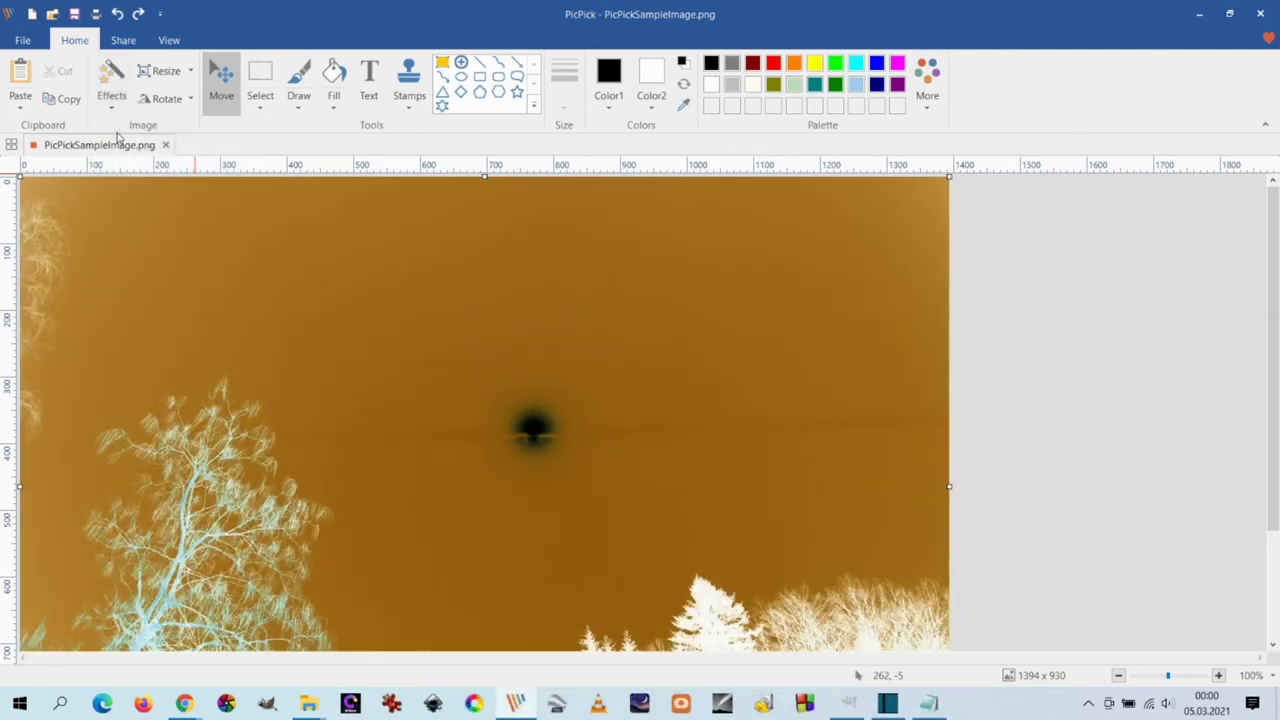
left_click(111, 104)
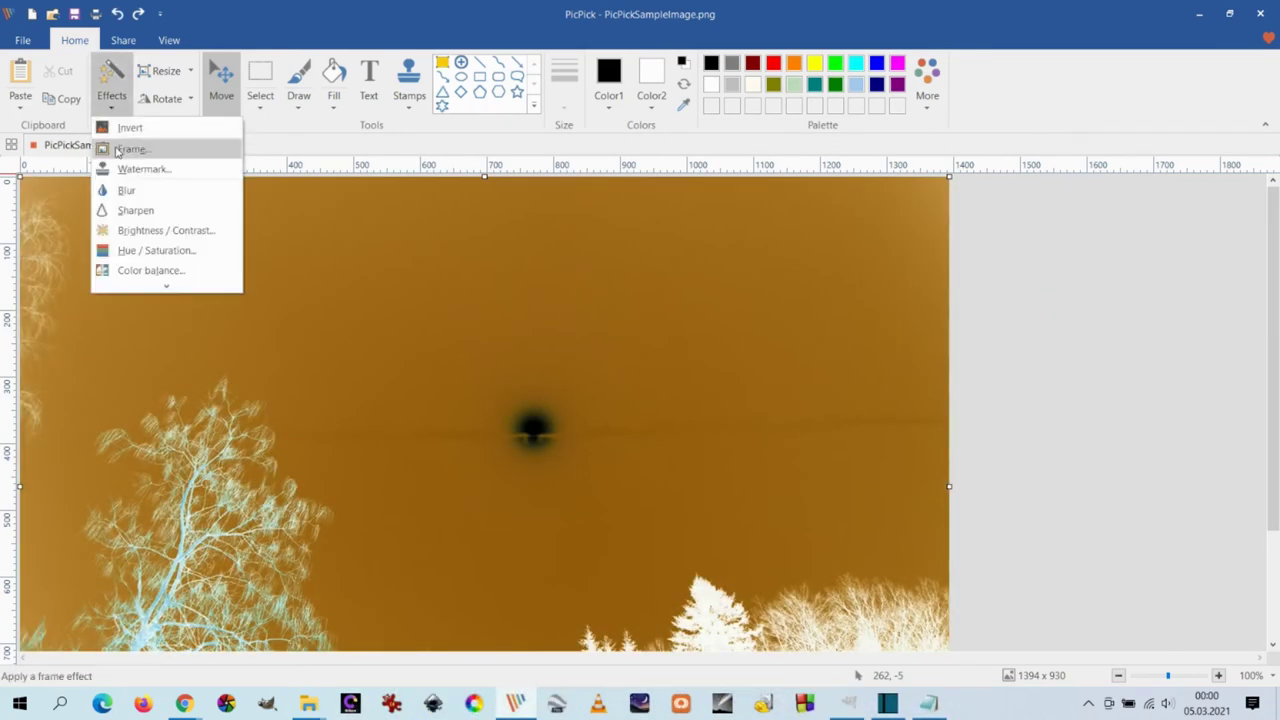
left_click(120, 190)
left_click(112, 110)
left_click(120, 190)
Raise the brightness and lower the contrast of the inverted image, and apply the adjustment.
left_click(112, 110)
left_click(165, 230)
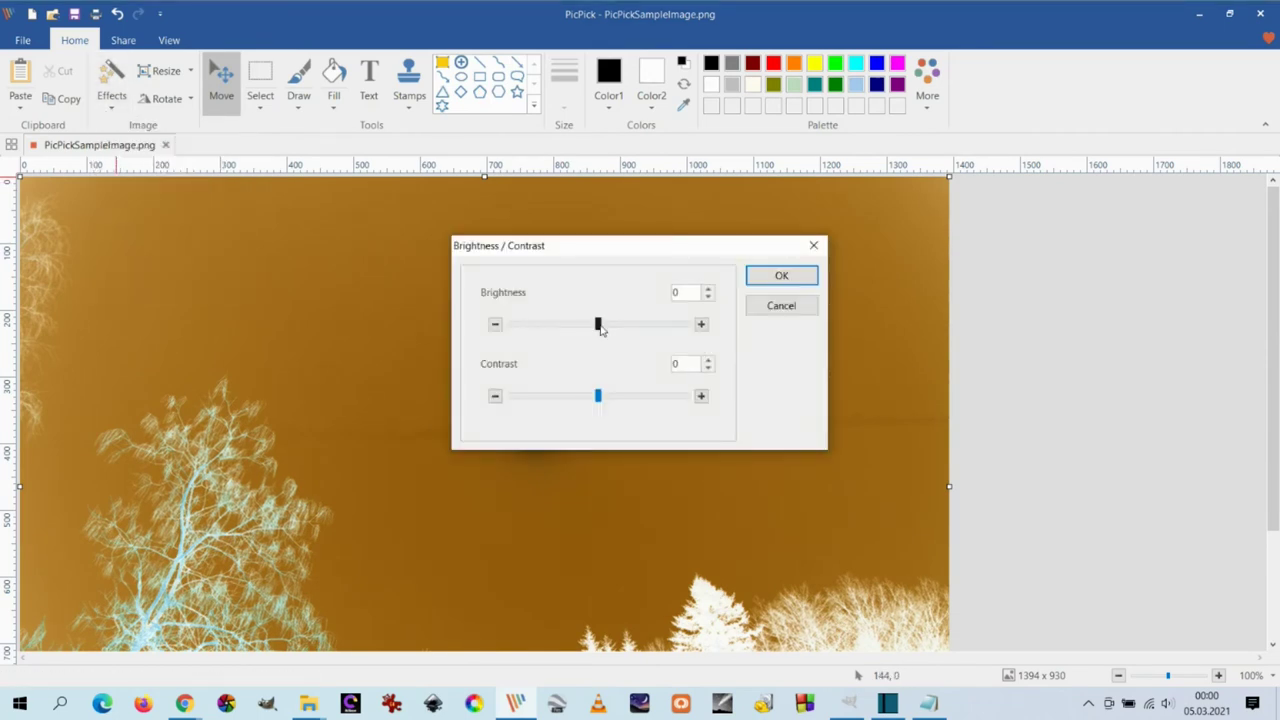
left_click_drag(598, 325, 637, 323)
left_click_drag(599, 397, 566, 396)
left_click(781, 275)
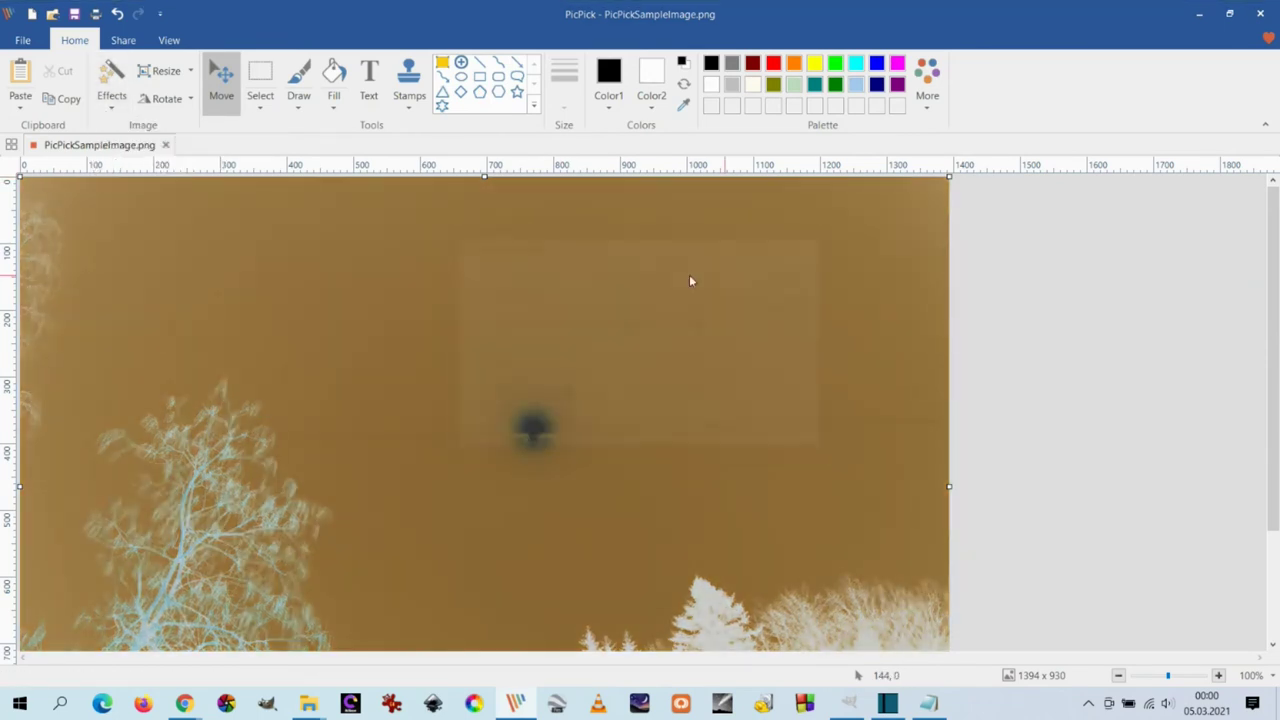
Set the image's hue to 46 with the Hue / Saturation effect and apply it.
left_click(112, 105)
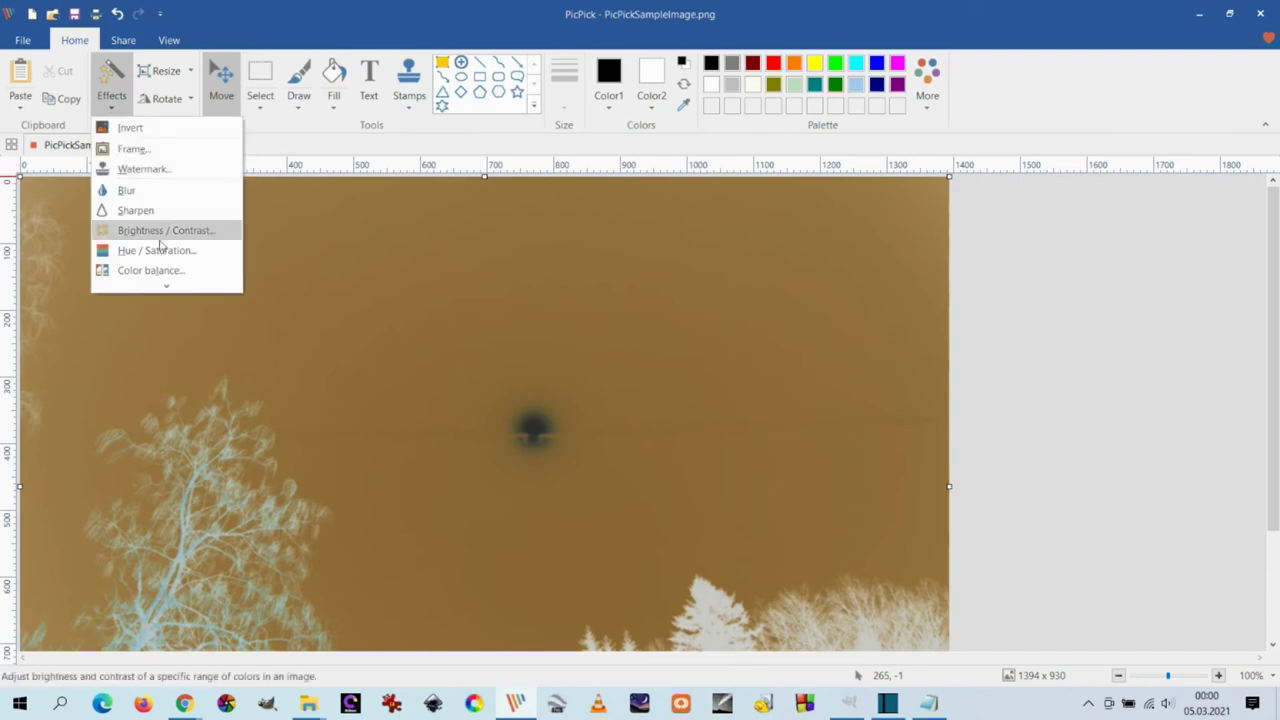
left_click(156, 252)
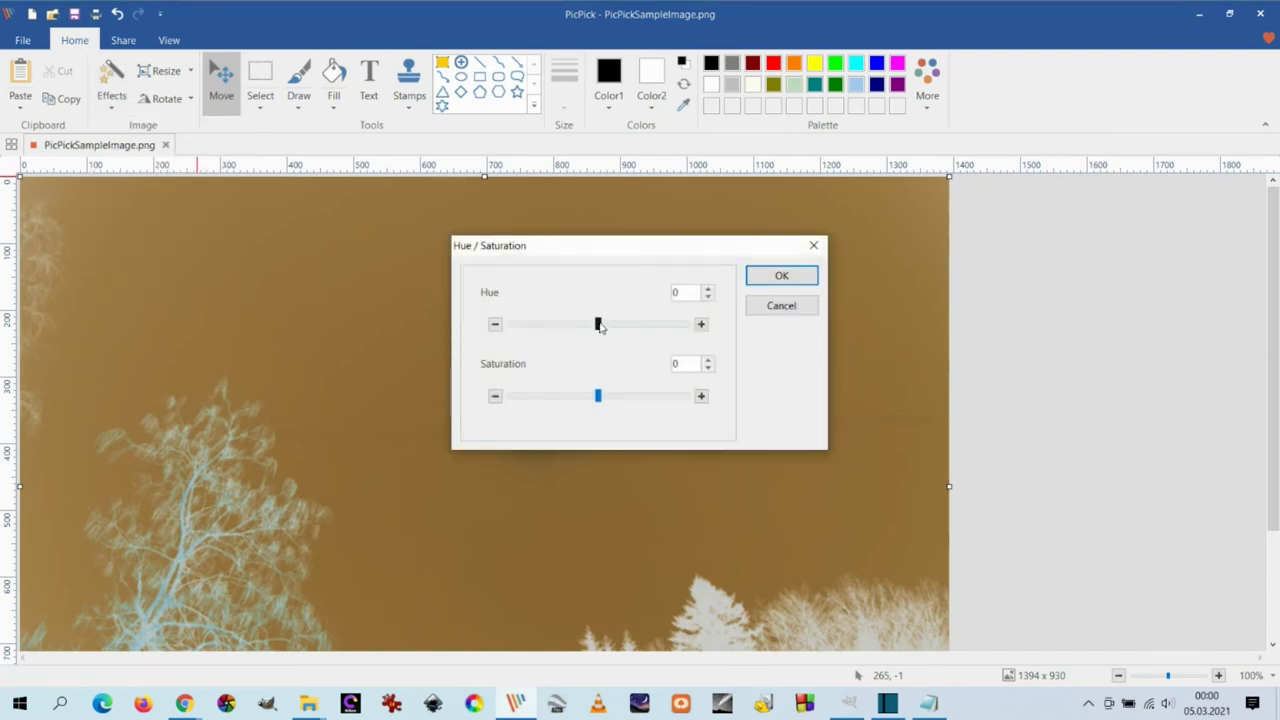
left_click_drag(631, 327, 639, 325)
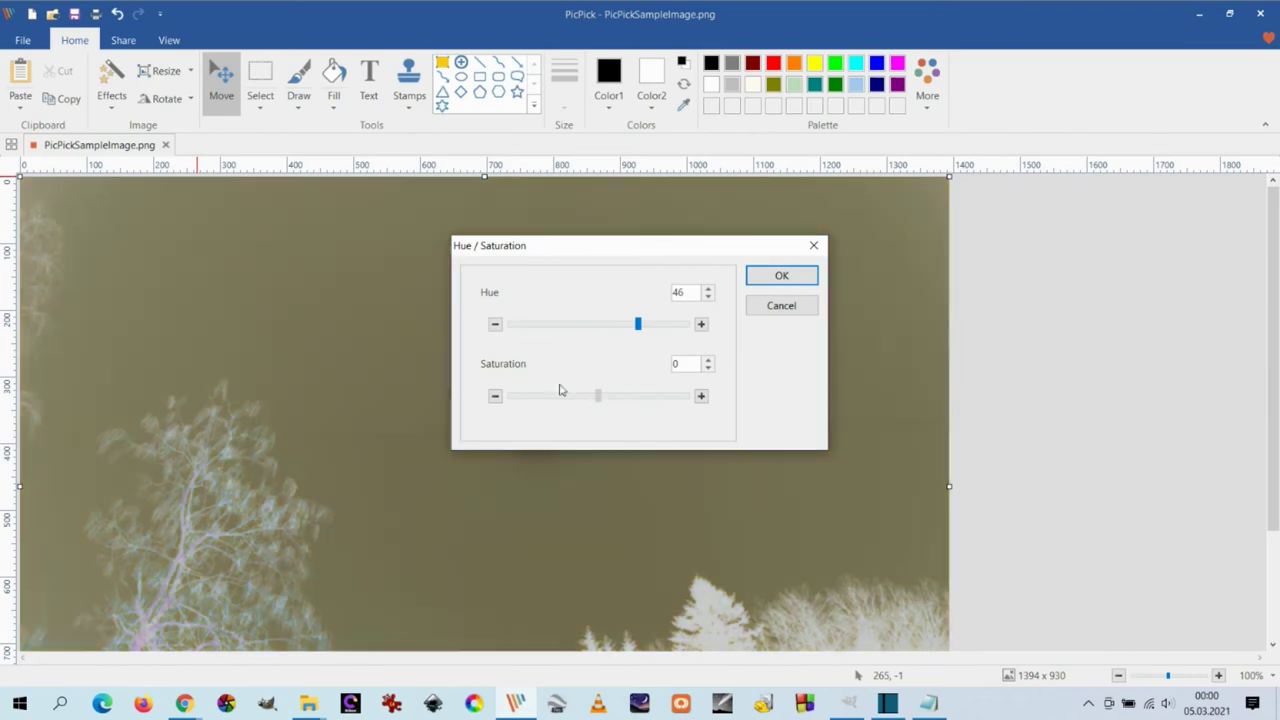
left_click(781, 276)
Convert the image to grayscale with the GrayScale effect.
left_click(109, 100)
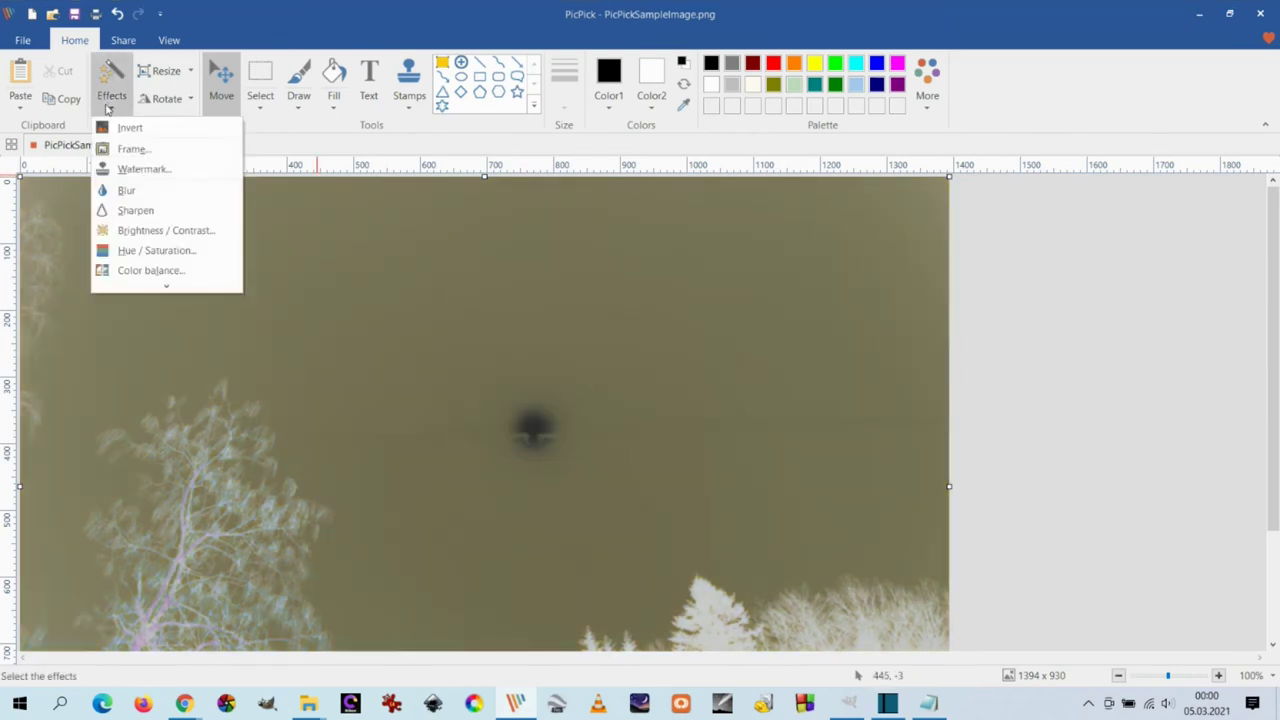
left_click(166, 286)
left_click(133, 162)
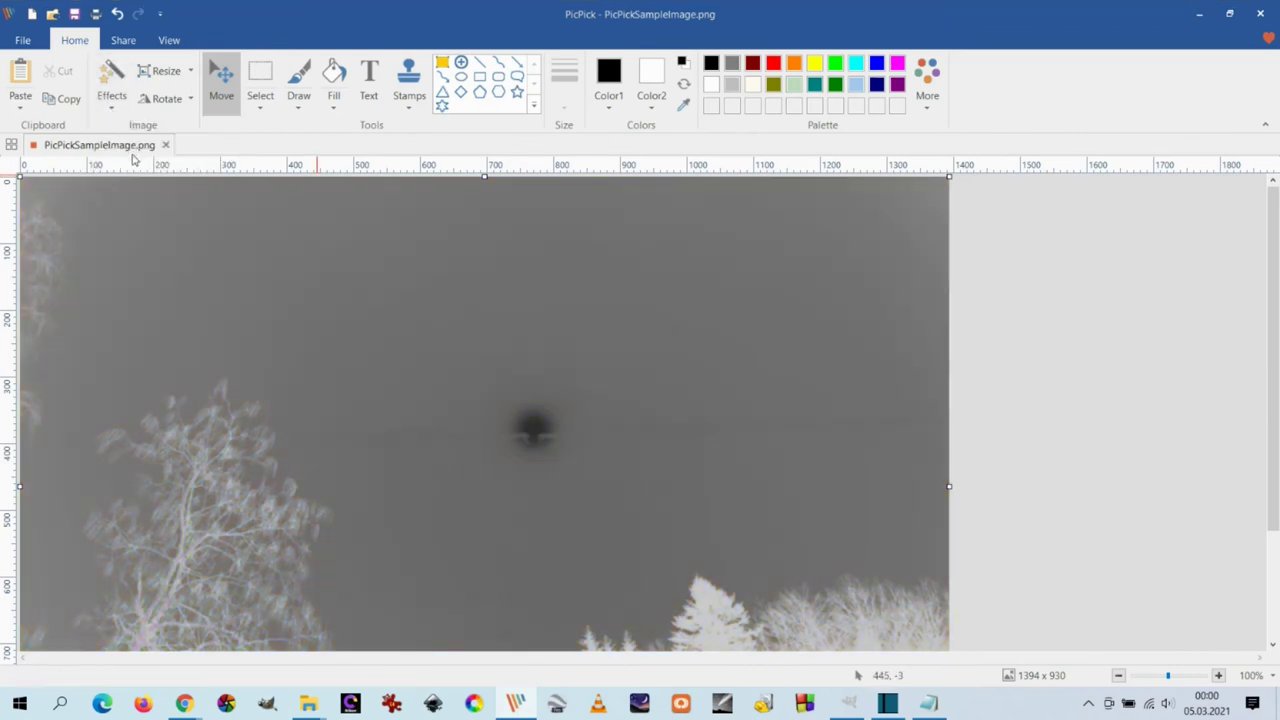
Shift the midtones' color balance toward red by +46, apply it, and invert the image's colors.
left_click(111, 88)
left_click(145, 292)
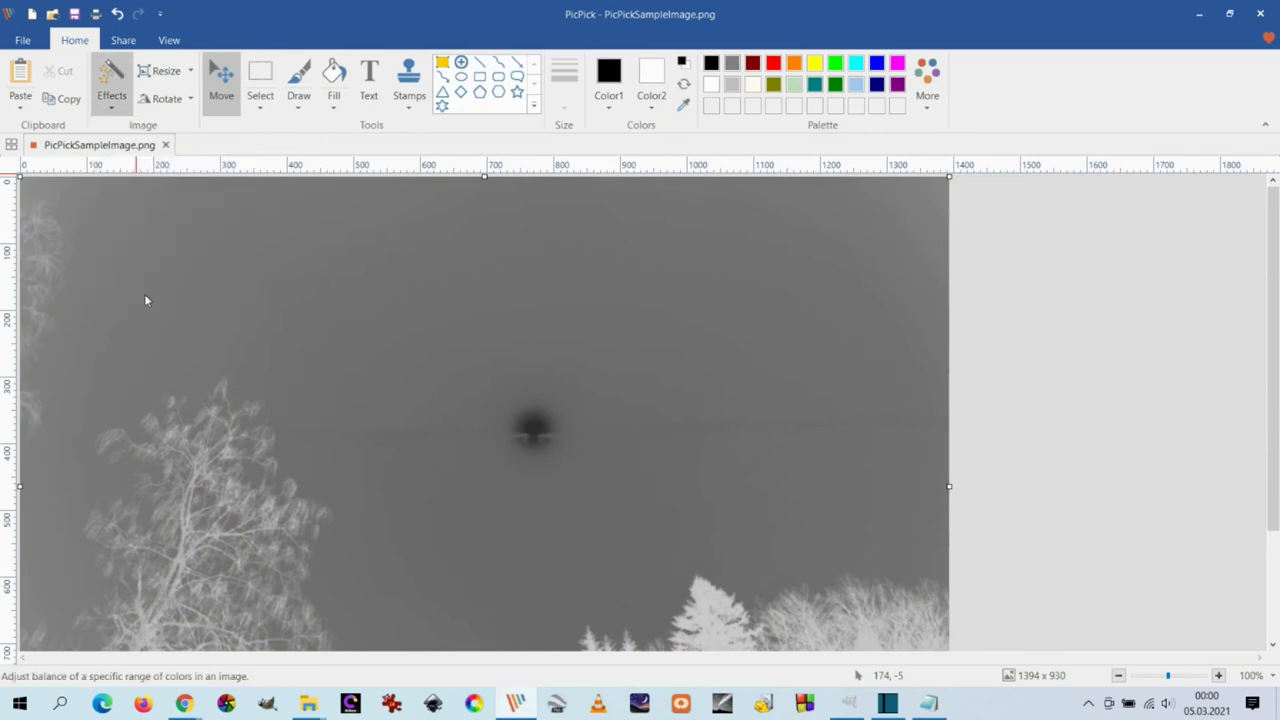
left_click_drag(600, 313, 633, 314)
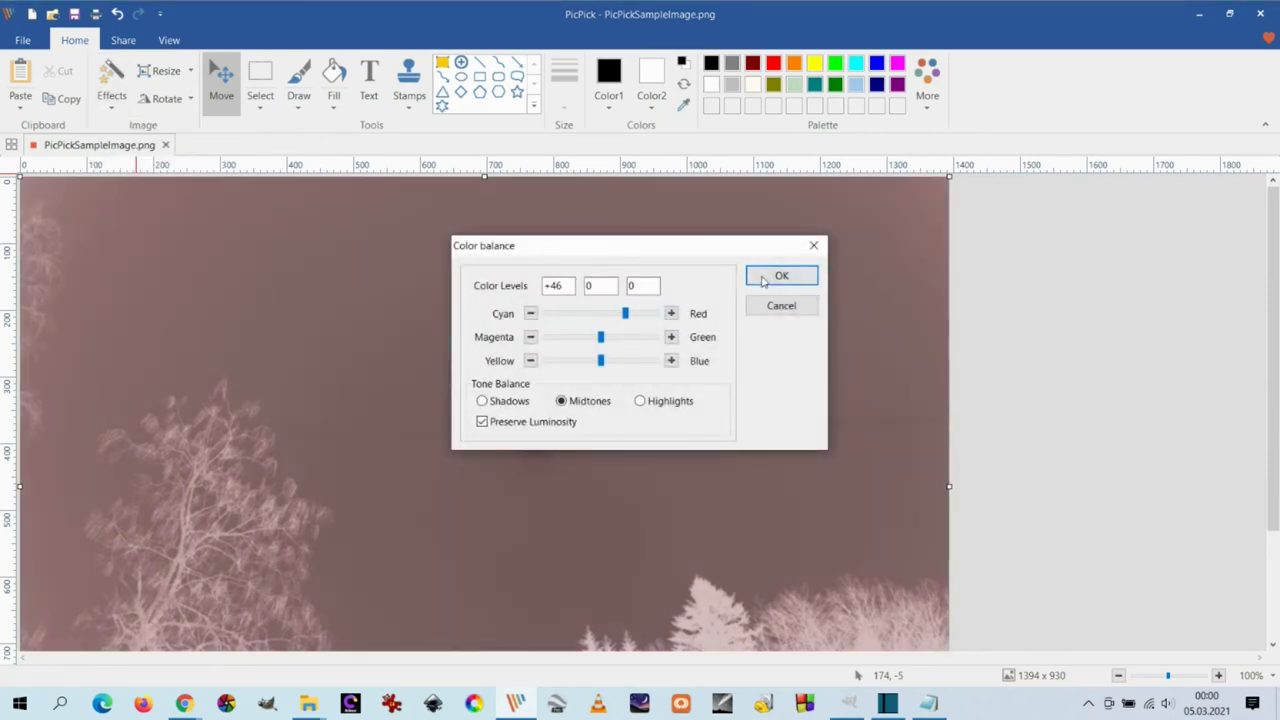
left_click(781, 276)
left_click(113, 110)
left_click(118, 128)
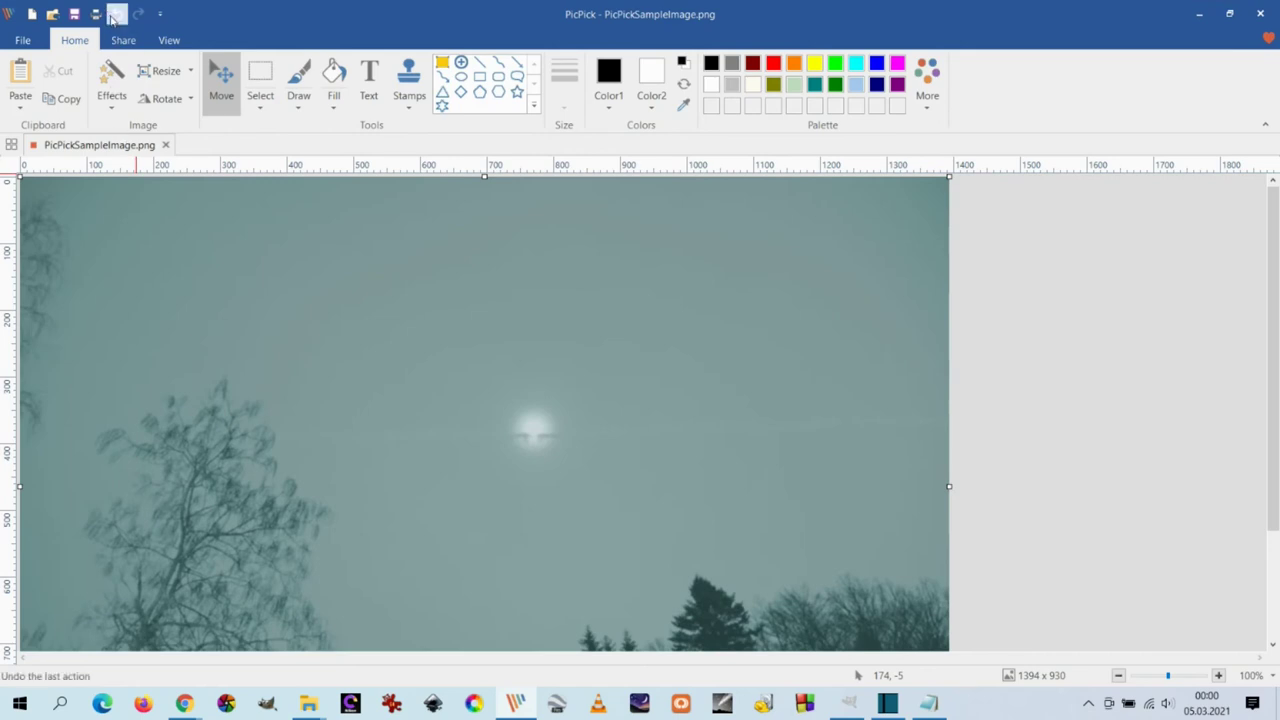
Start the Frame effect and choose the Spring Note frame style.
left_click(112, 85)
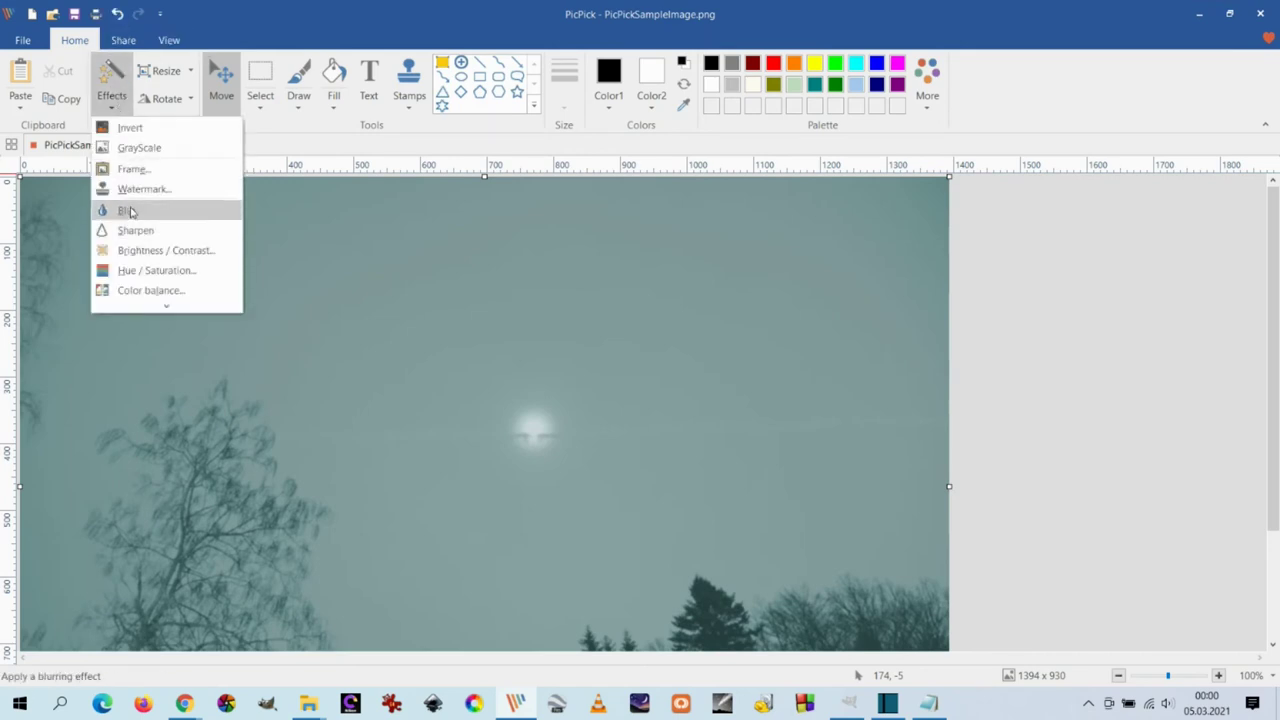
left_click(132, 169)
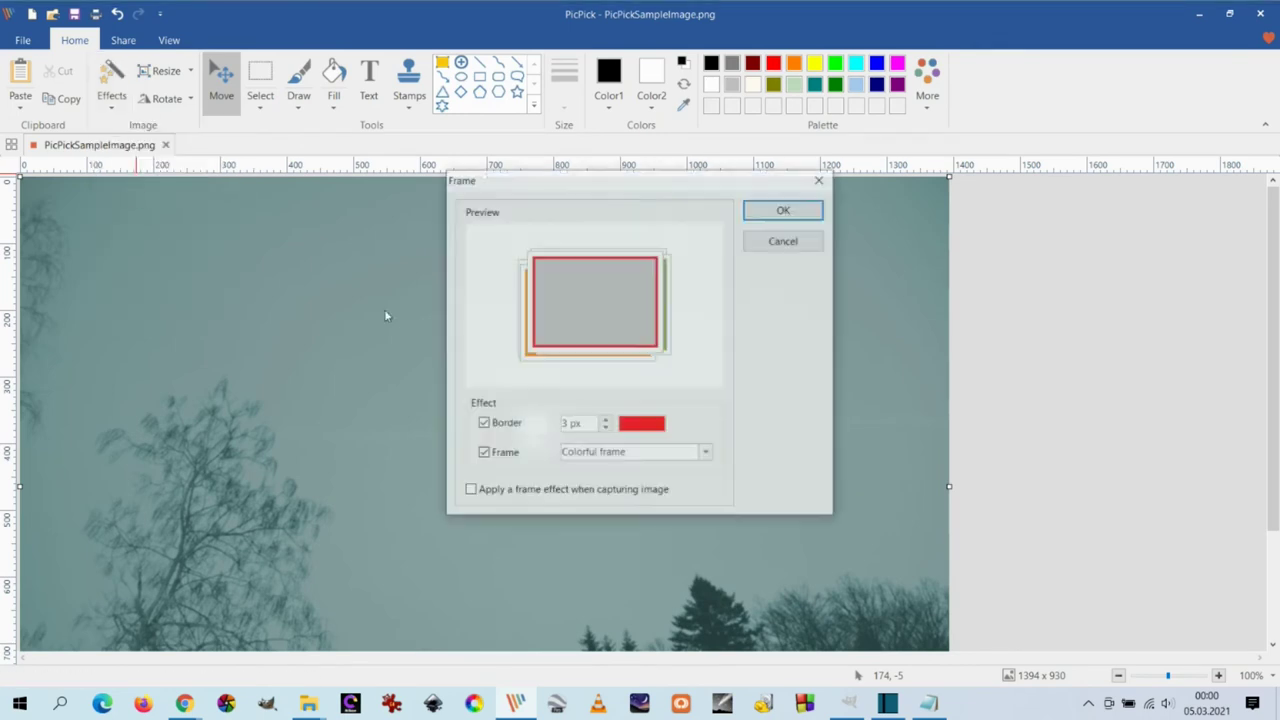
left_click(675, 452)
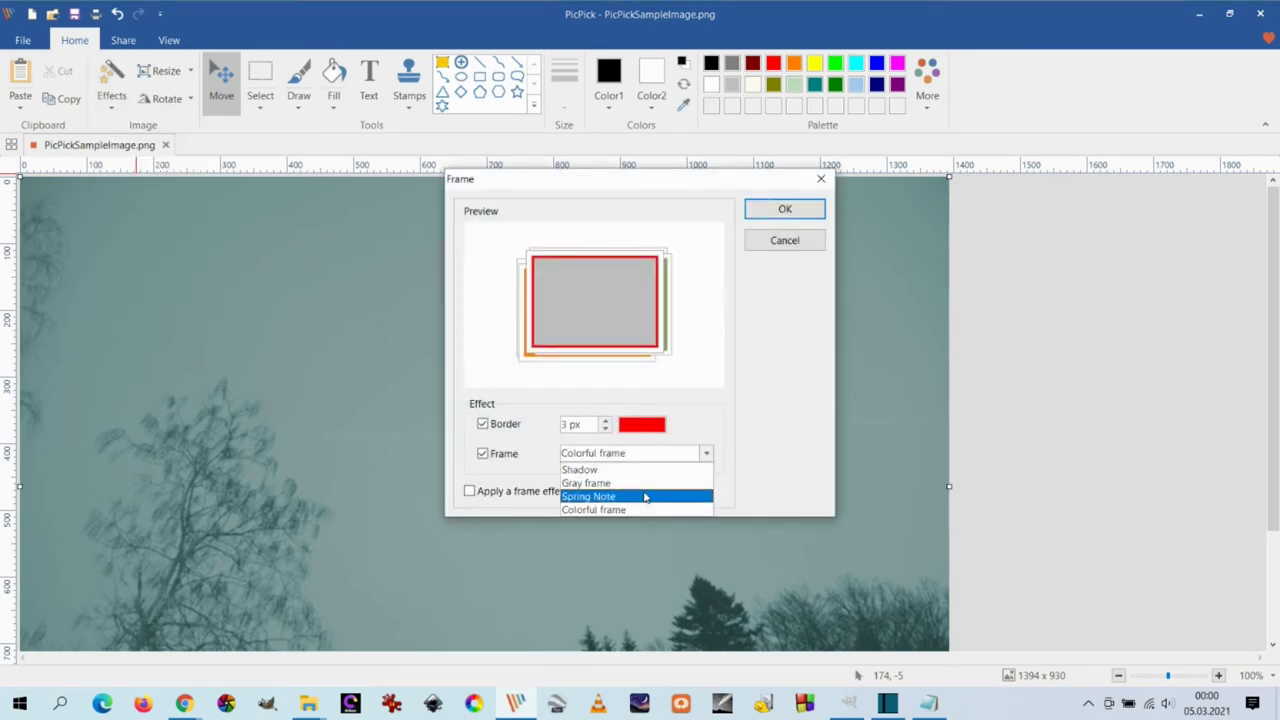
left_click(648, 497)
Change the frame's border color to a light blue shade, apply the effect, and check the framed image.
left_click(648, 428)
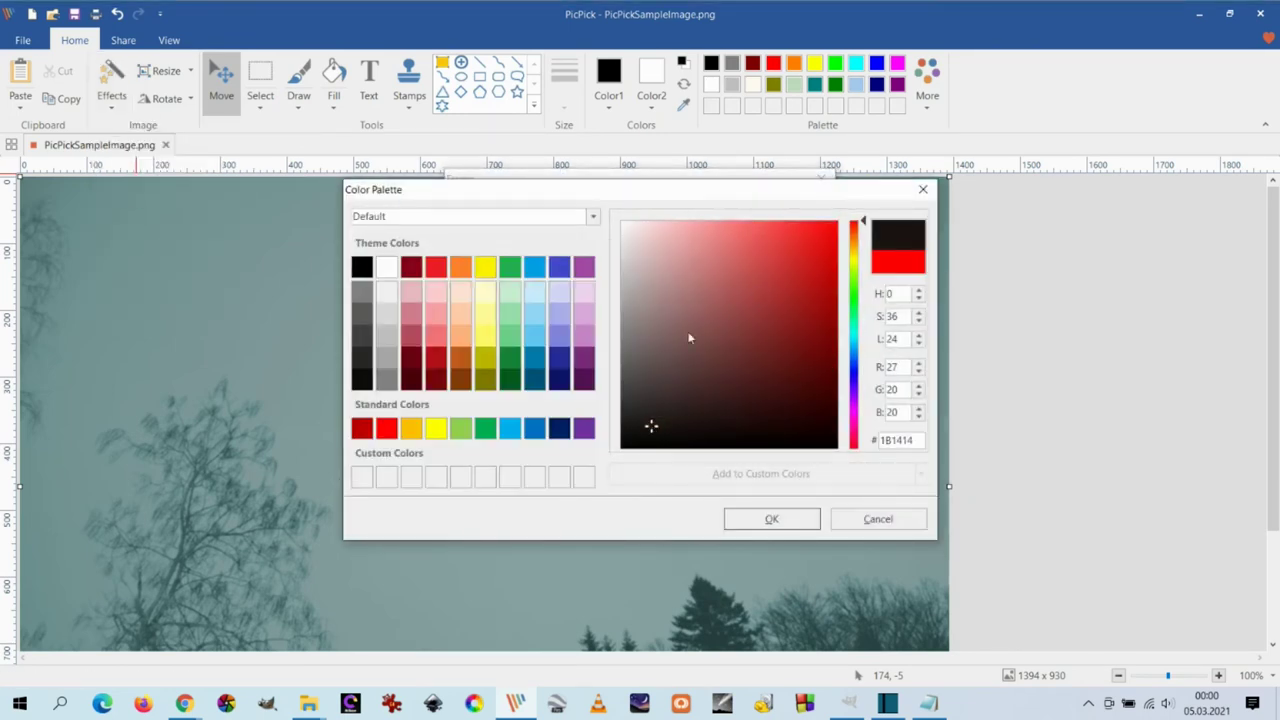
left_click(853, 366)
left_click(751, 222)
left_click(771, 518)
left_click(779, 212)
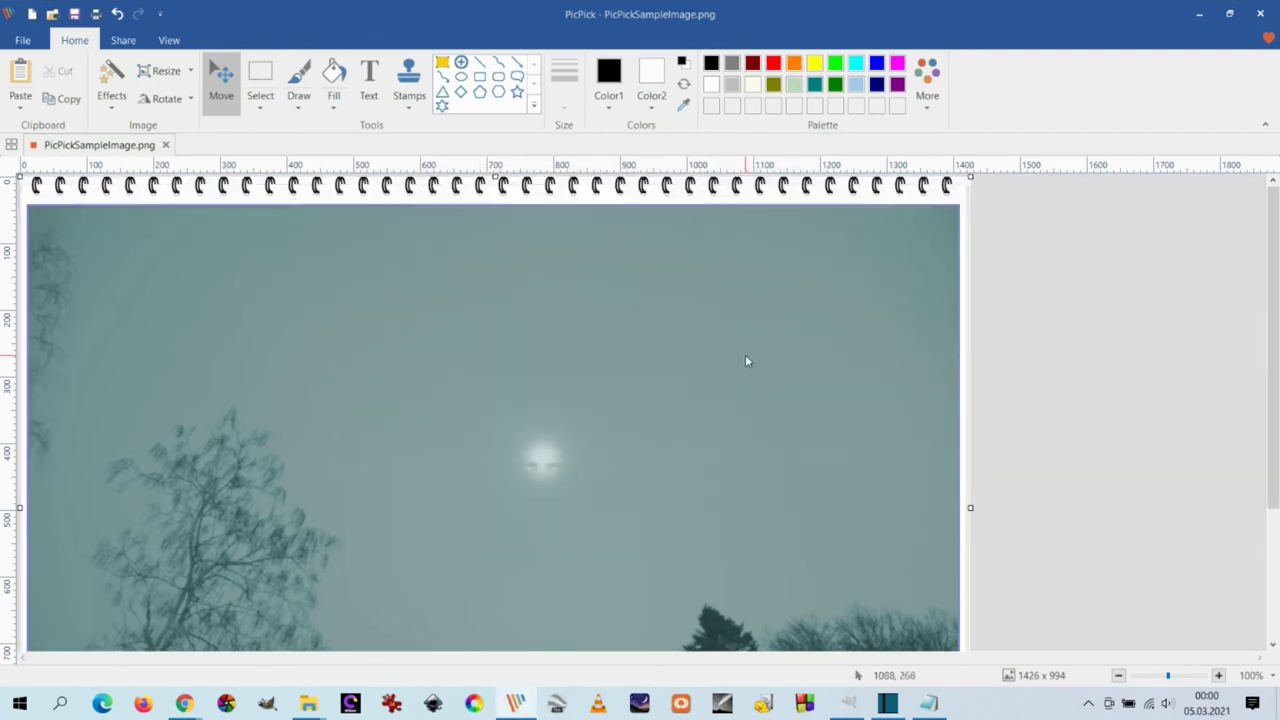
scroll(745, 361, "down", 3)
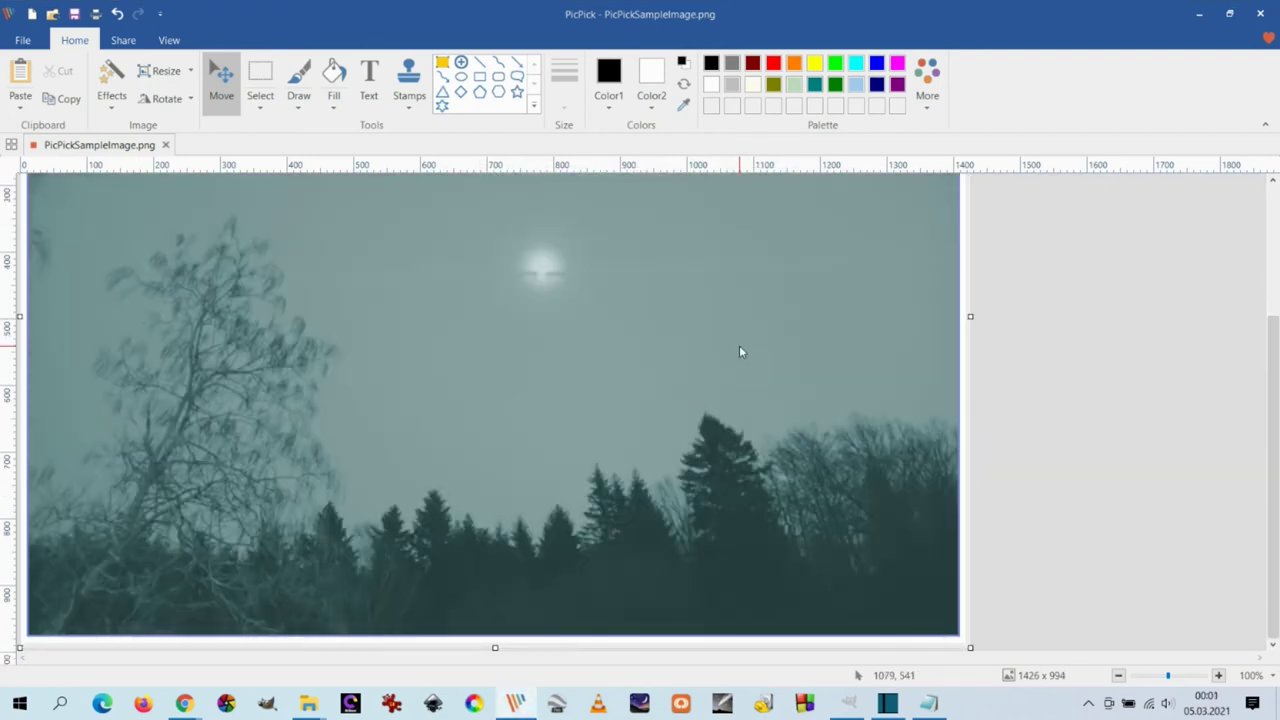
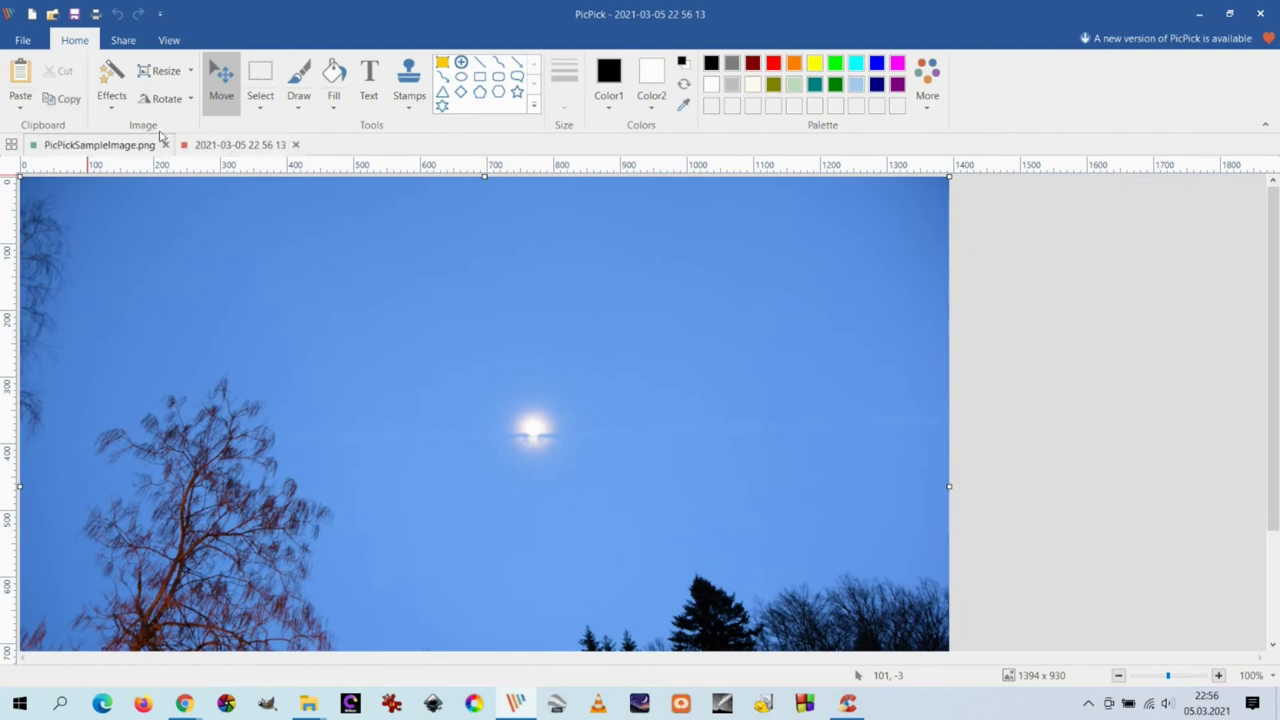
left_click(224, 155)
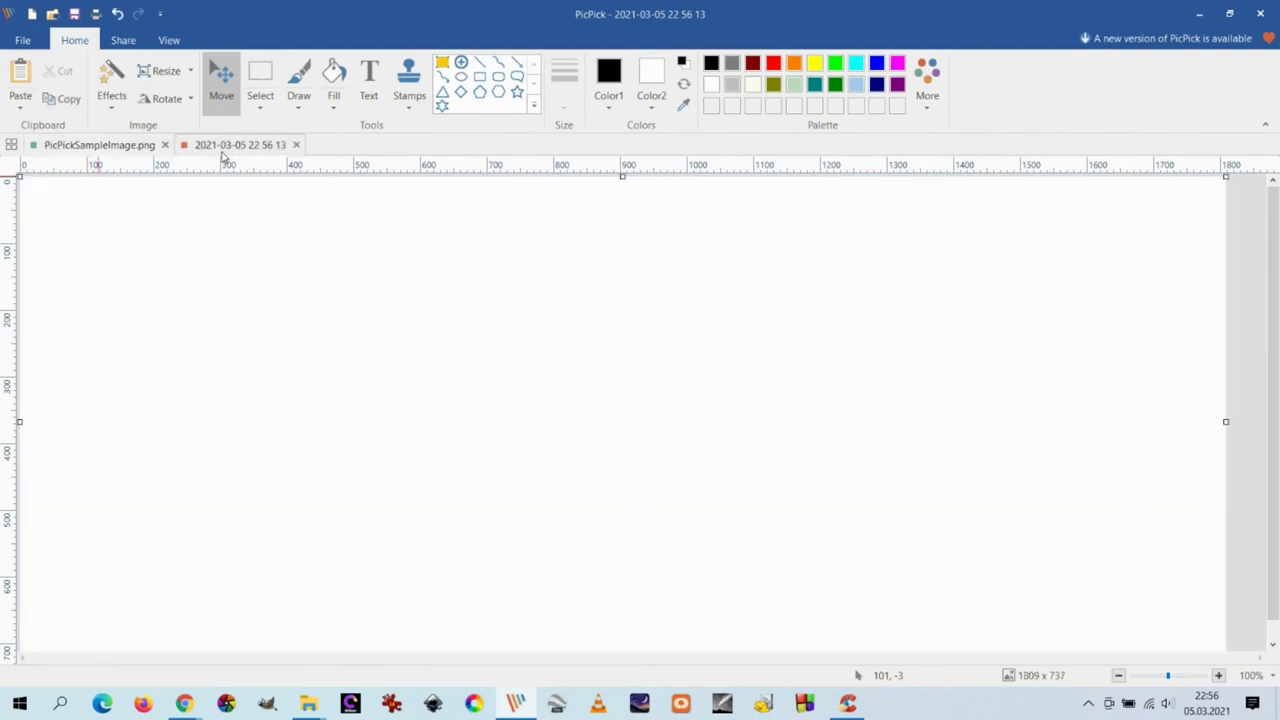
left_click(22, 76)
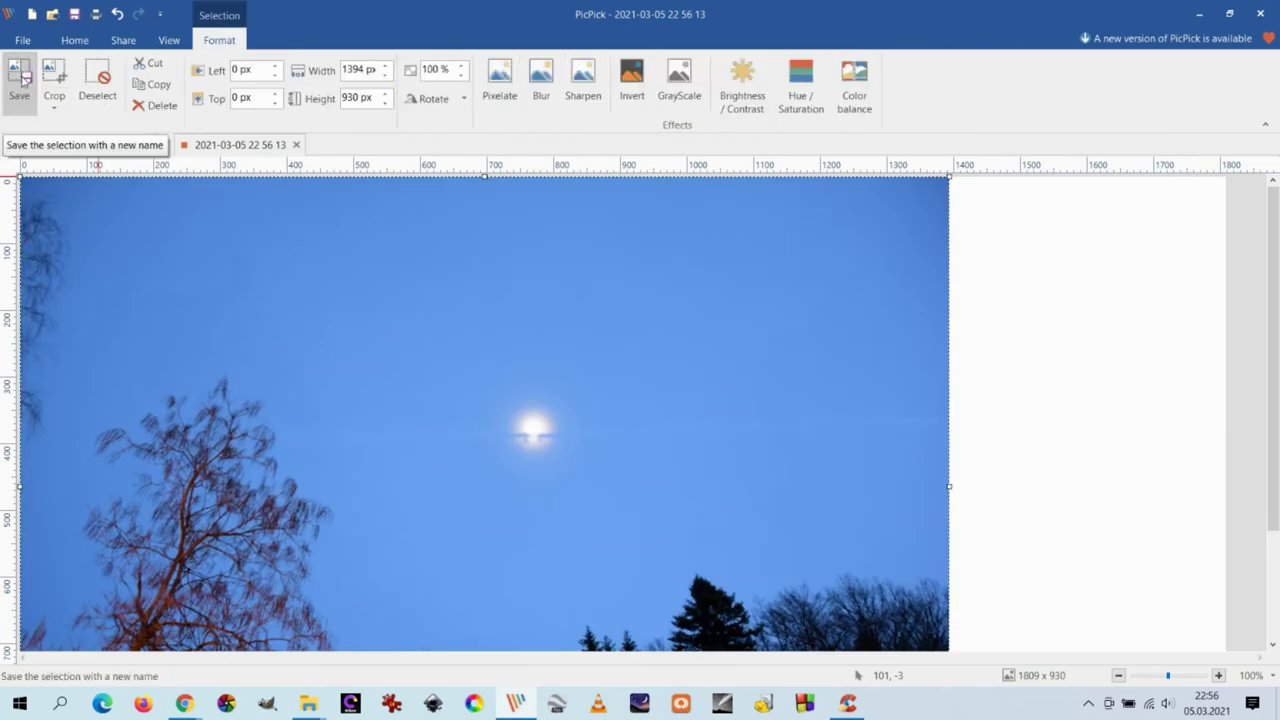
left_click(97, 80)
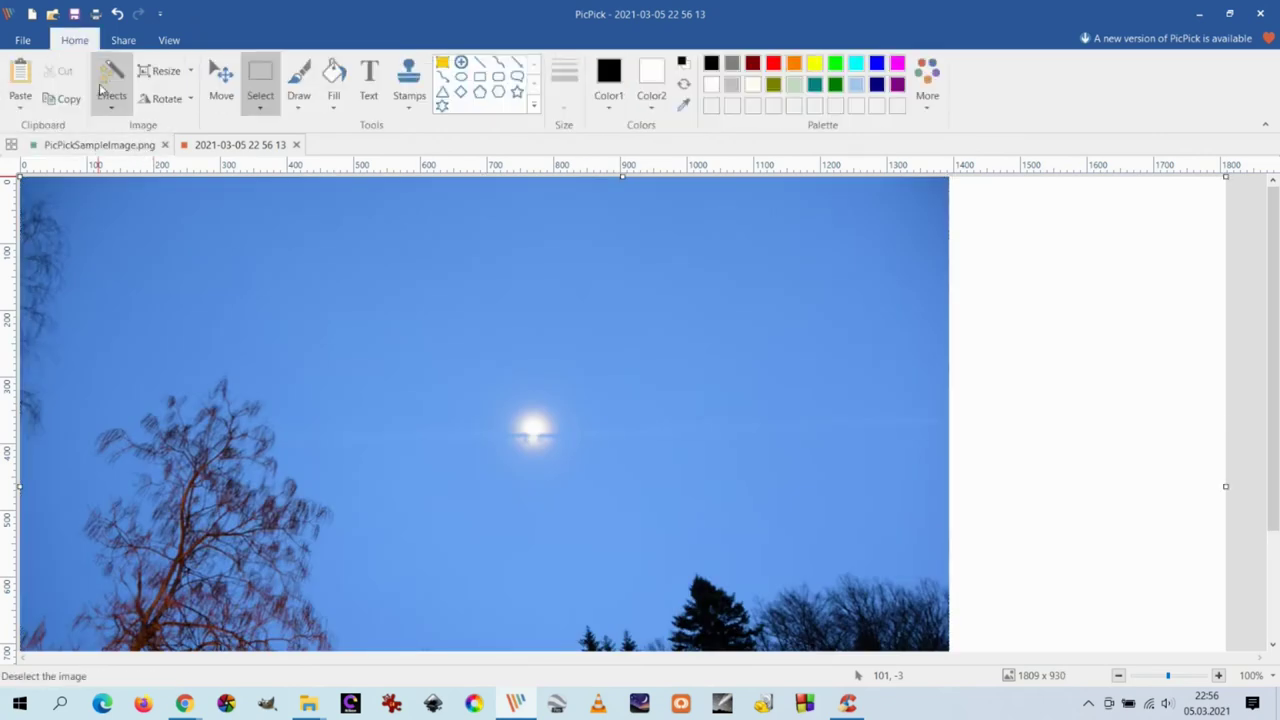
Paste the file PicPick Image sample2 into the current image and crop the pasted selection as a new image.
left_click(22, 107)
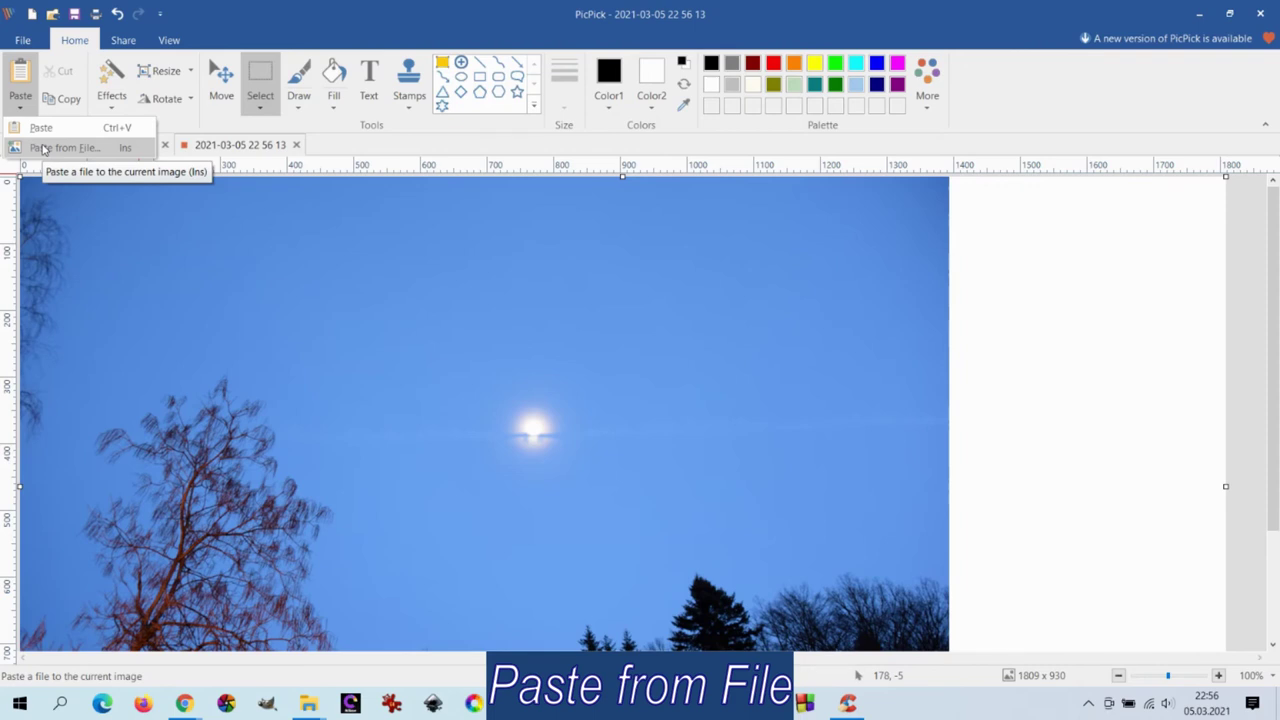
left_click(43, 149)
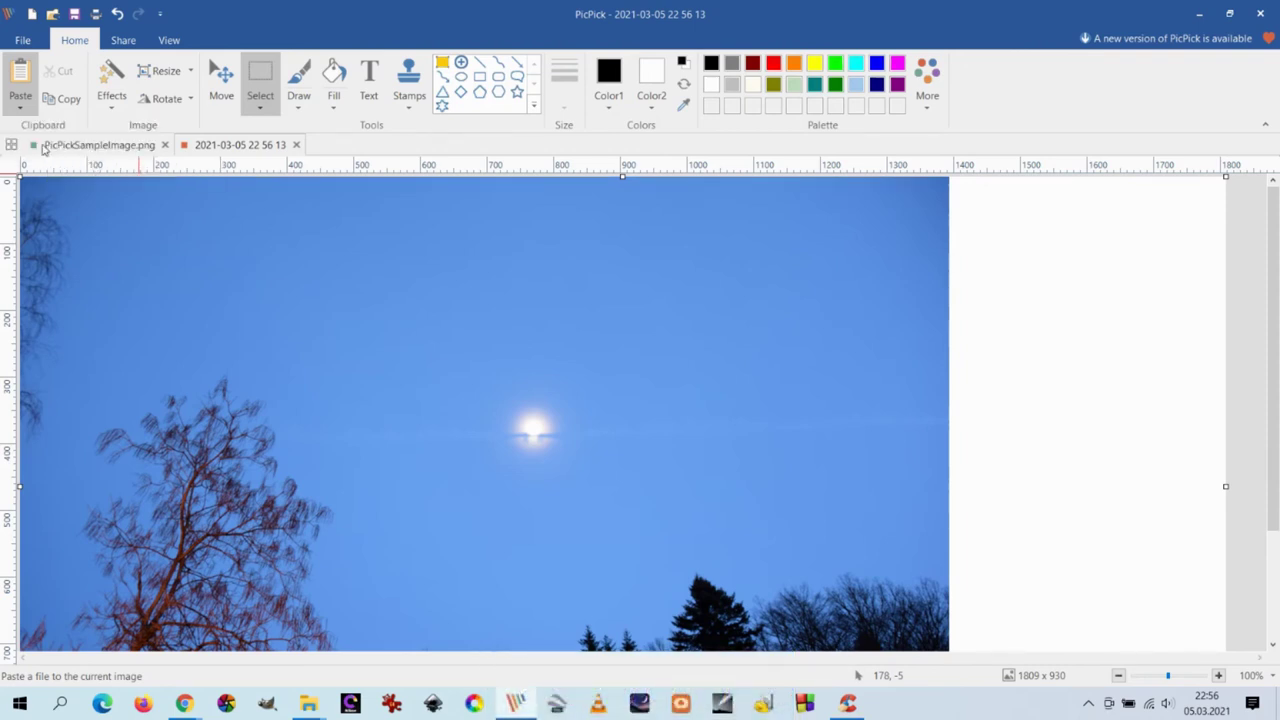
scroll(917, 349, "down", 5)
scroll(960, 403, "down", 2)
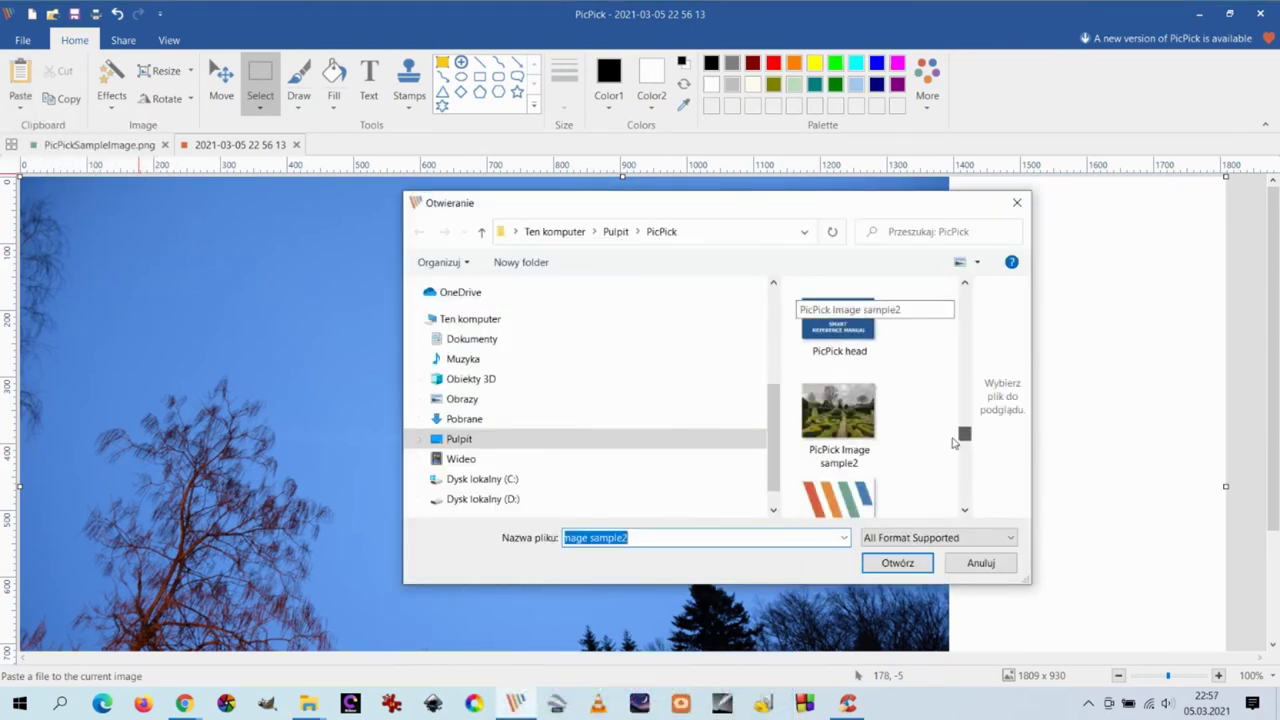
left_click(837, 410)
left_click(897, 562)
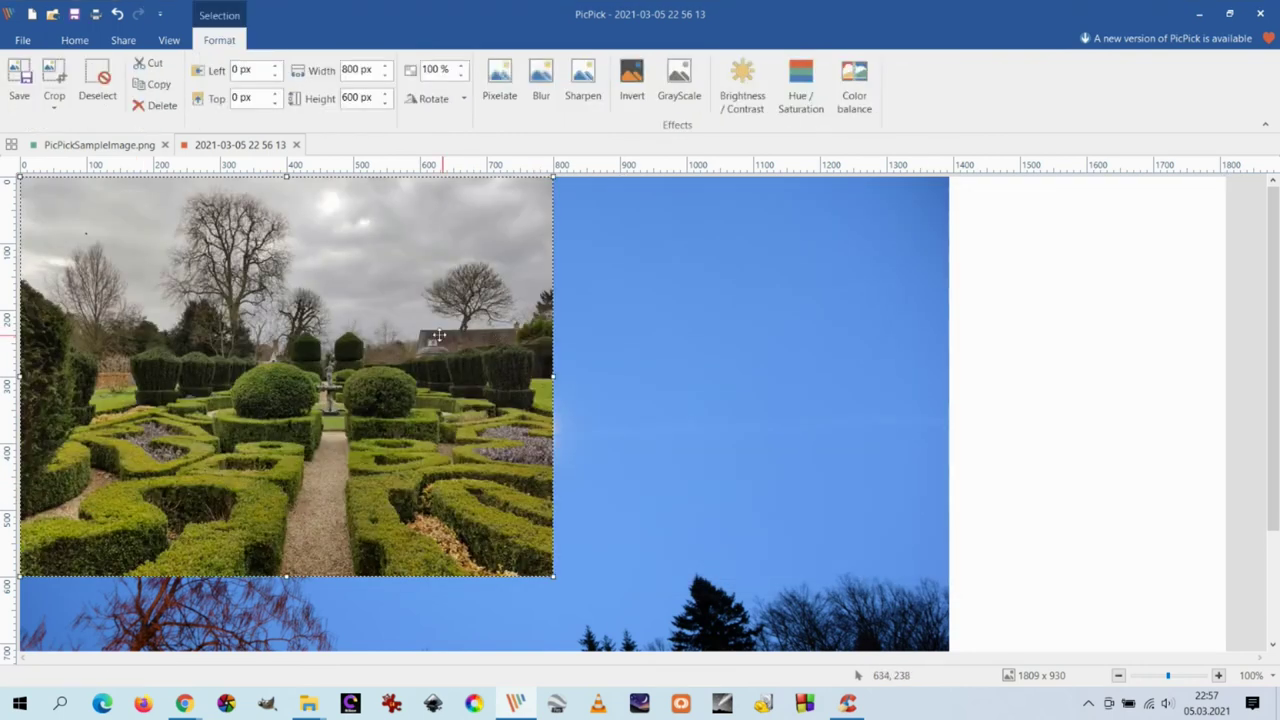
left_click(54, 97)
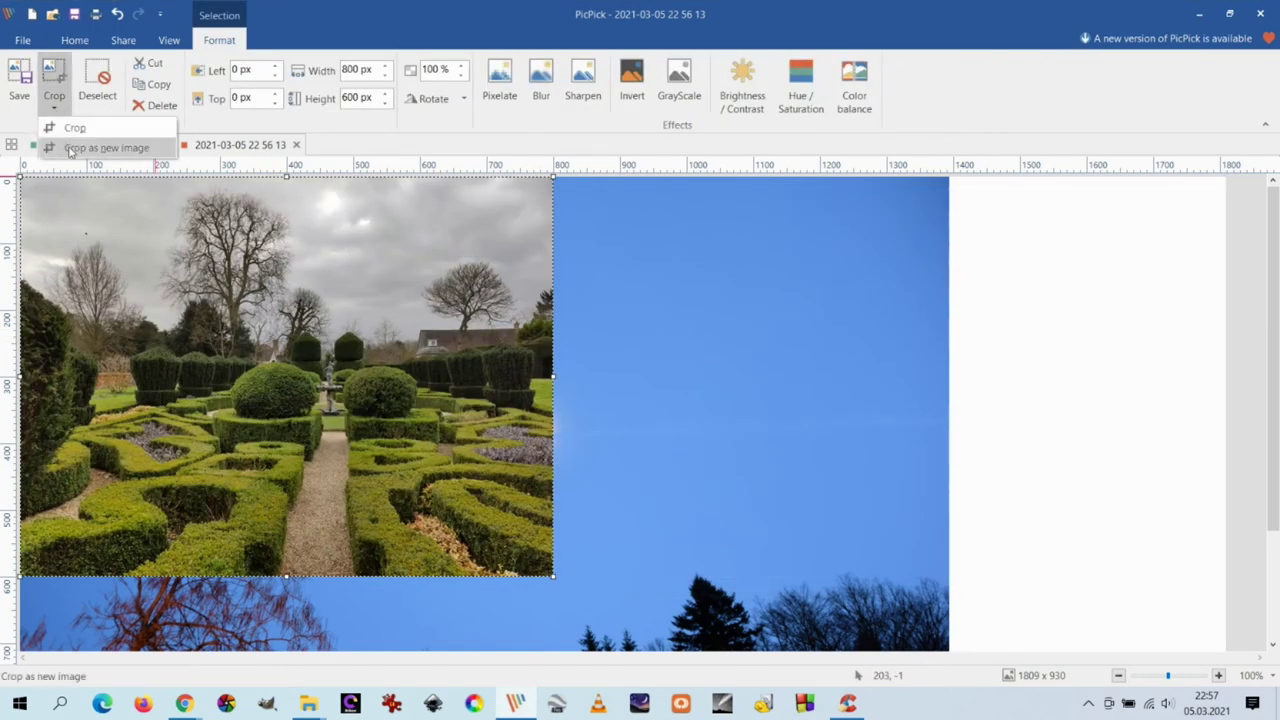
left_click(70, 147)
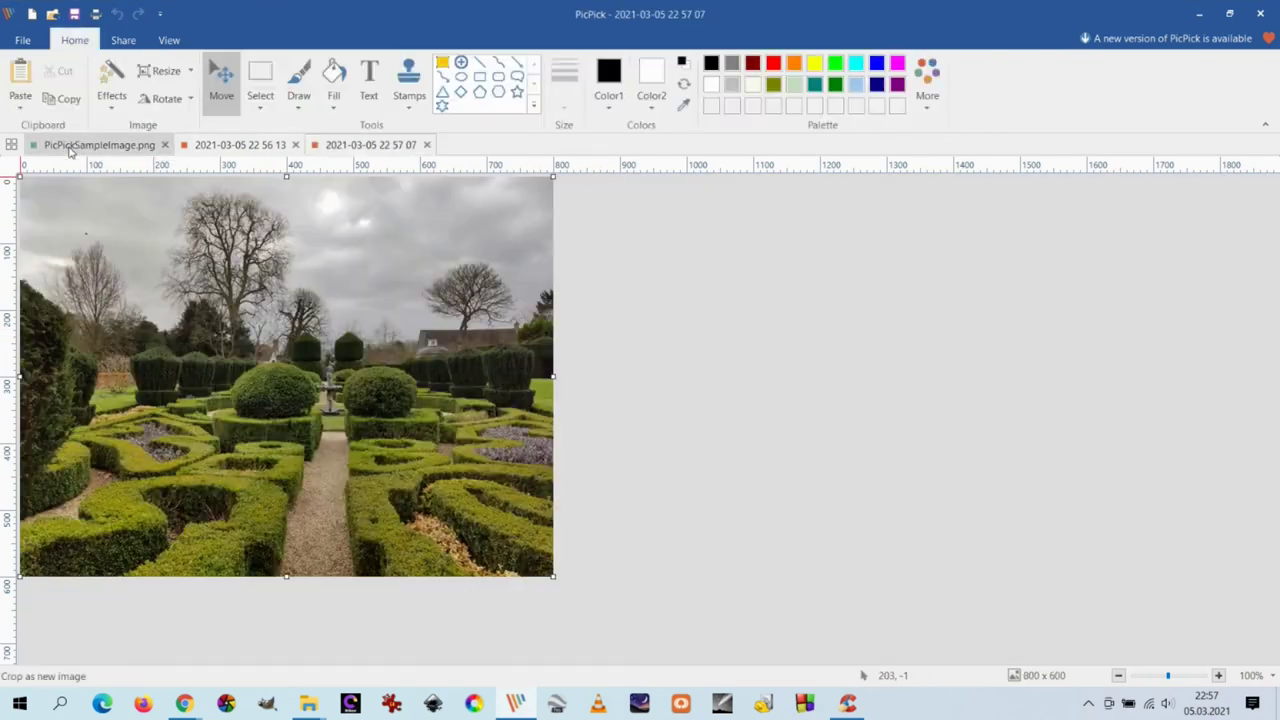
Select a region of about 551 x 404 px from the garden photo's upper-left corner and cut it out.
left_click(260, 80)
left_click_drag(28, 181, 395, 450)
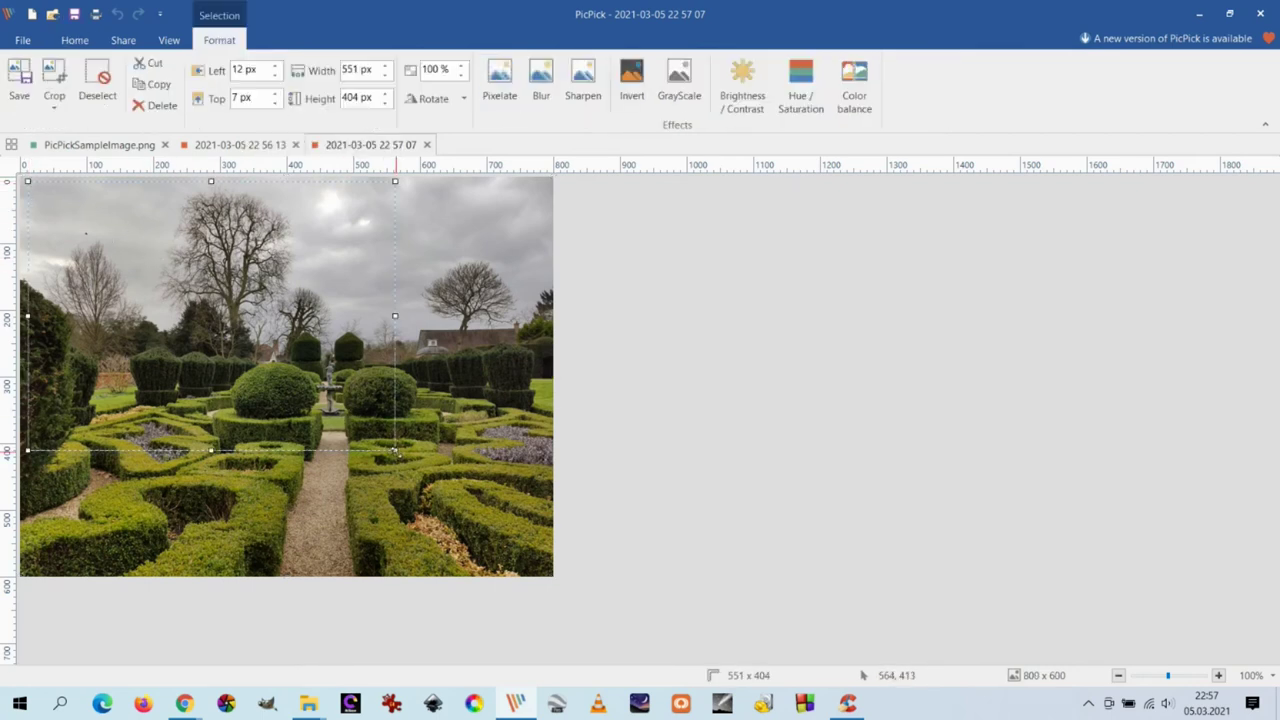
left_click(145, 65)
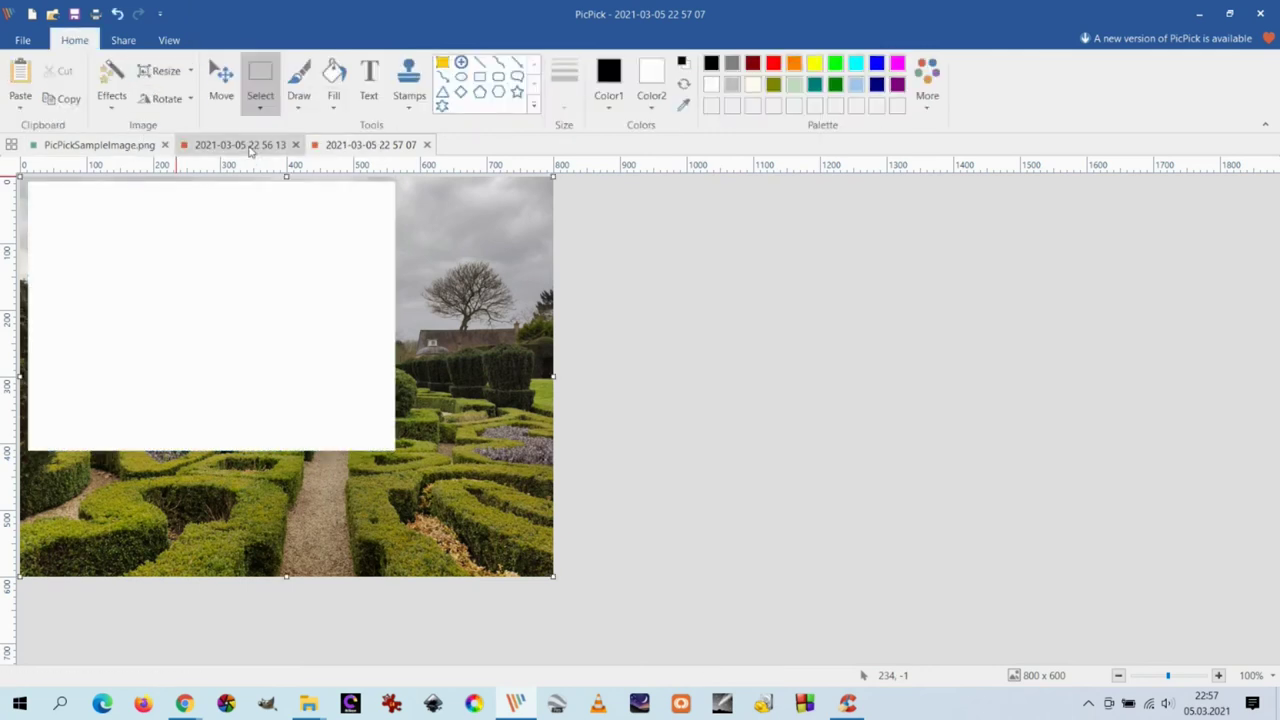
left_click(250, 146)
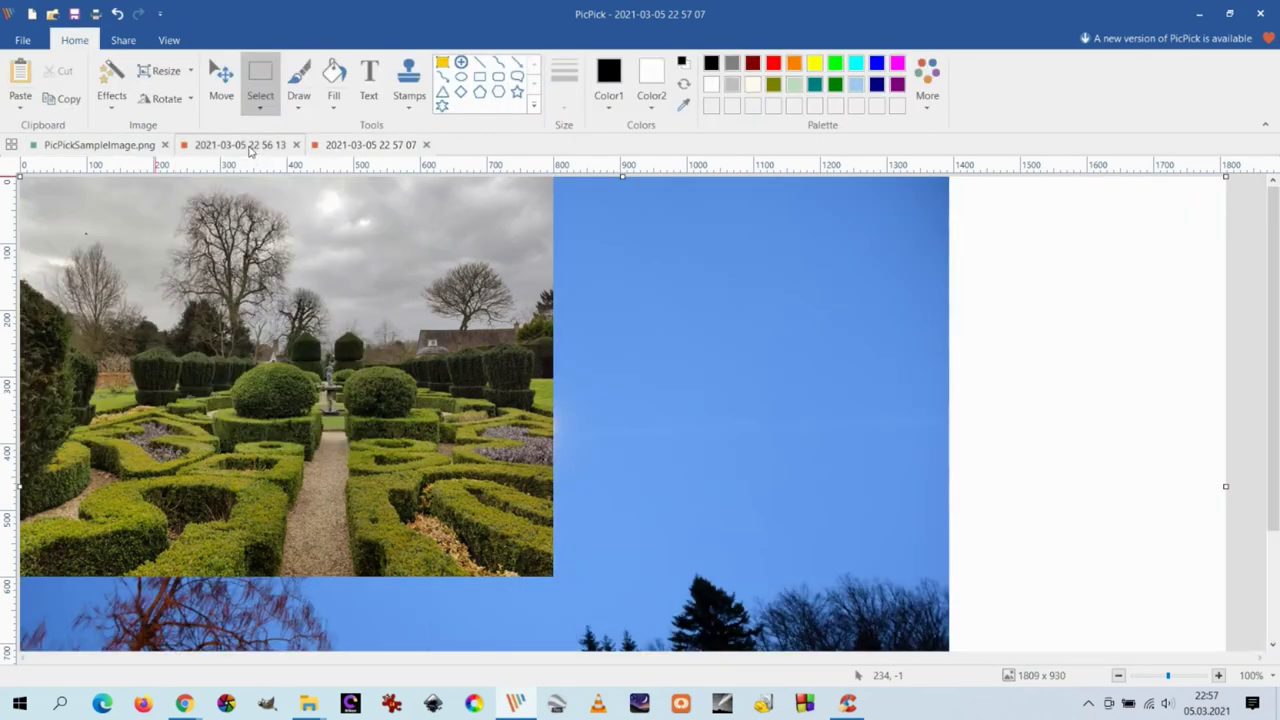
left_click(20, 82)
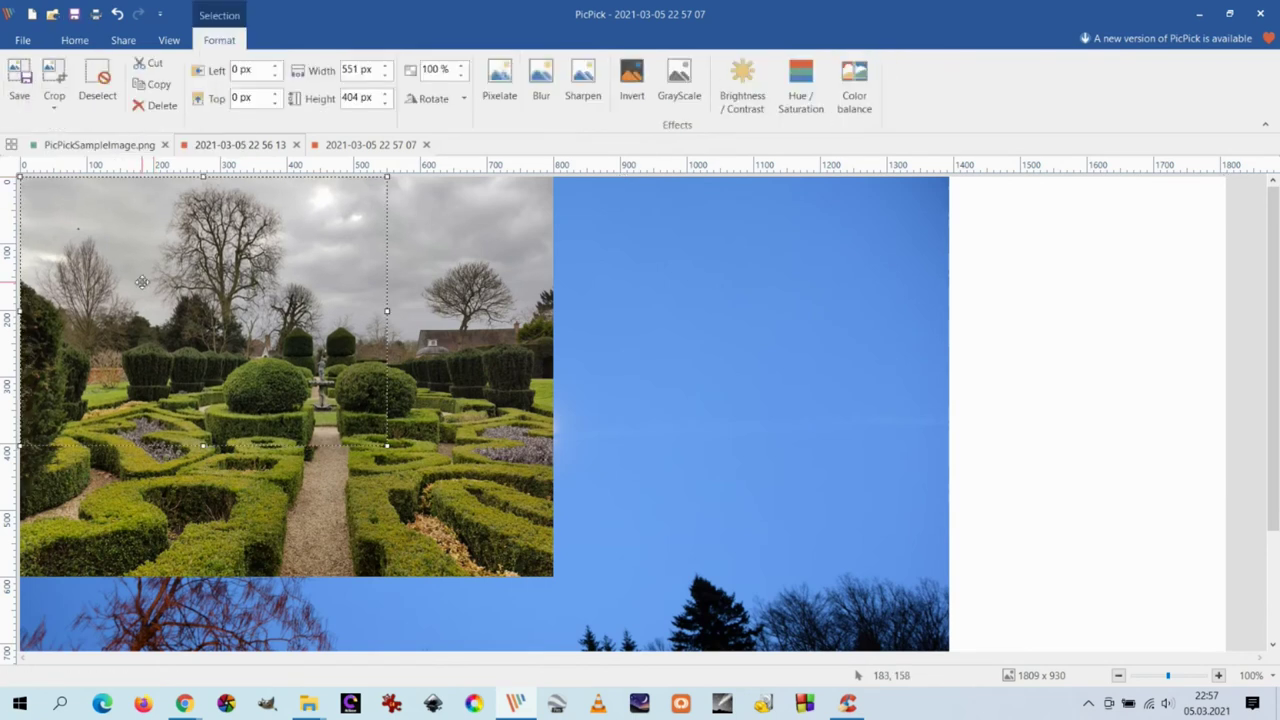
left_click(56, 110)
left_click(60, 126)
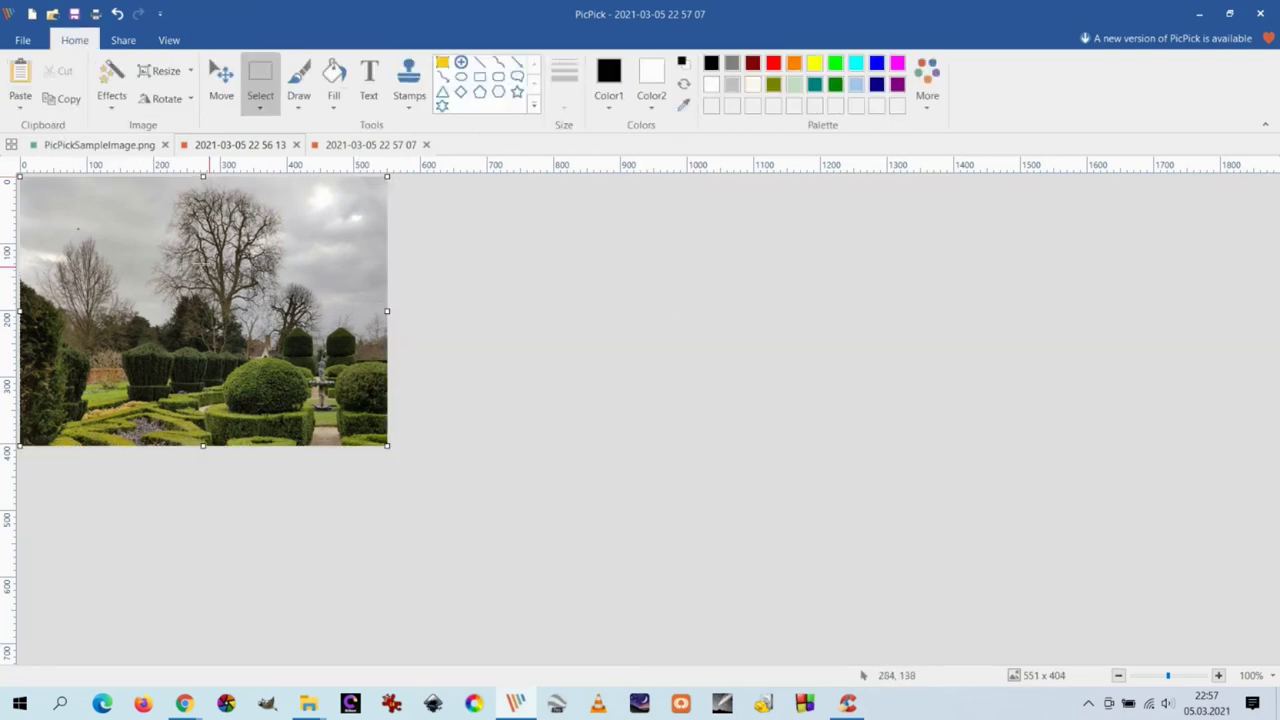
Try pasting the cut region into PicPickSampleImage.png and cropping the image to it, and undo both changes.
left_click(115, 146)
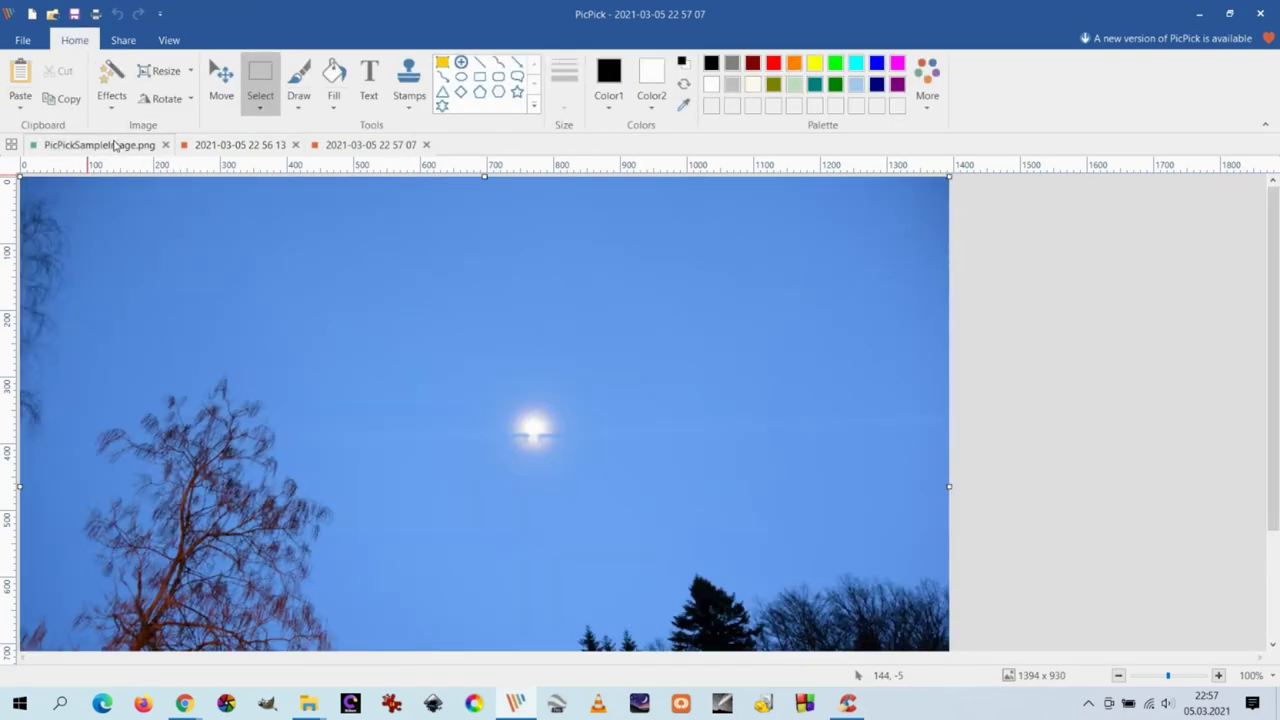
left_click(22, 76)
left_click(54, 104)
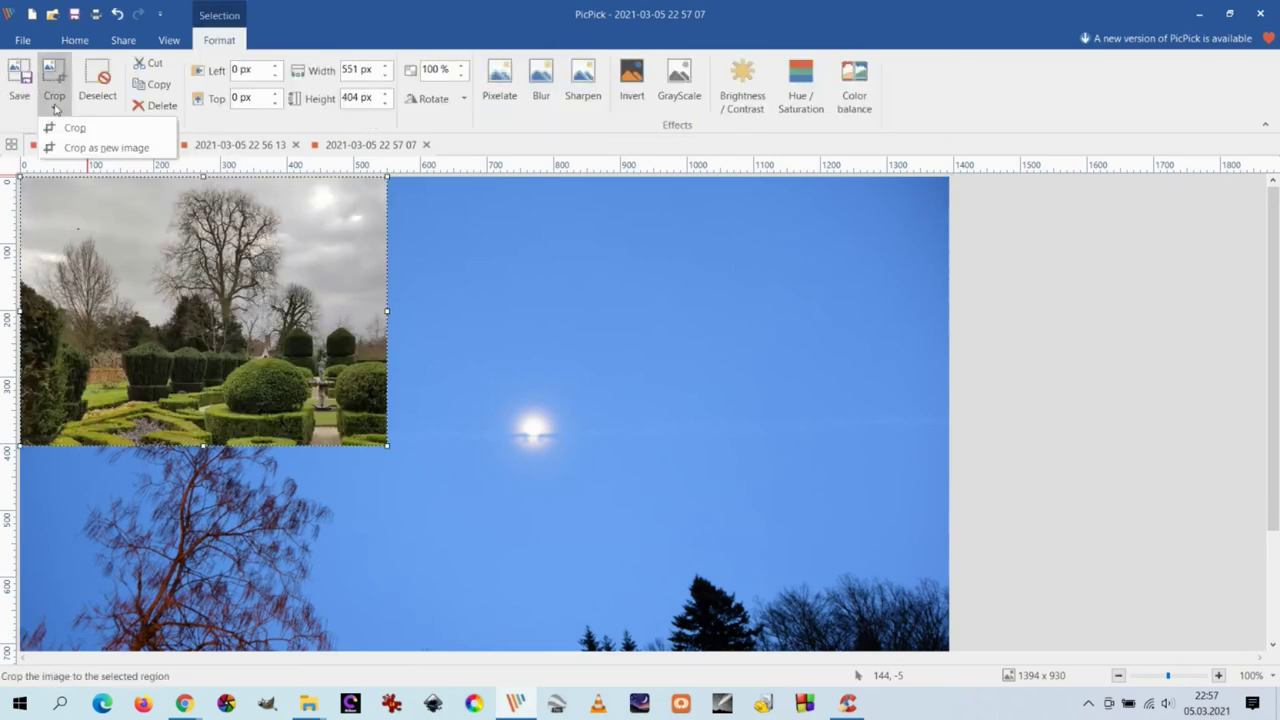
left_click(66, 128)
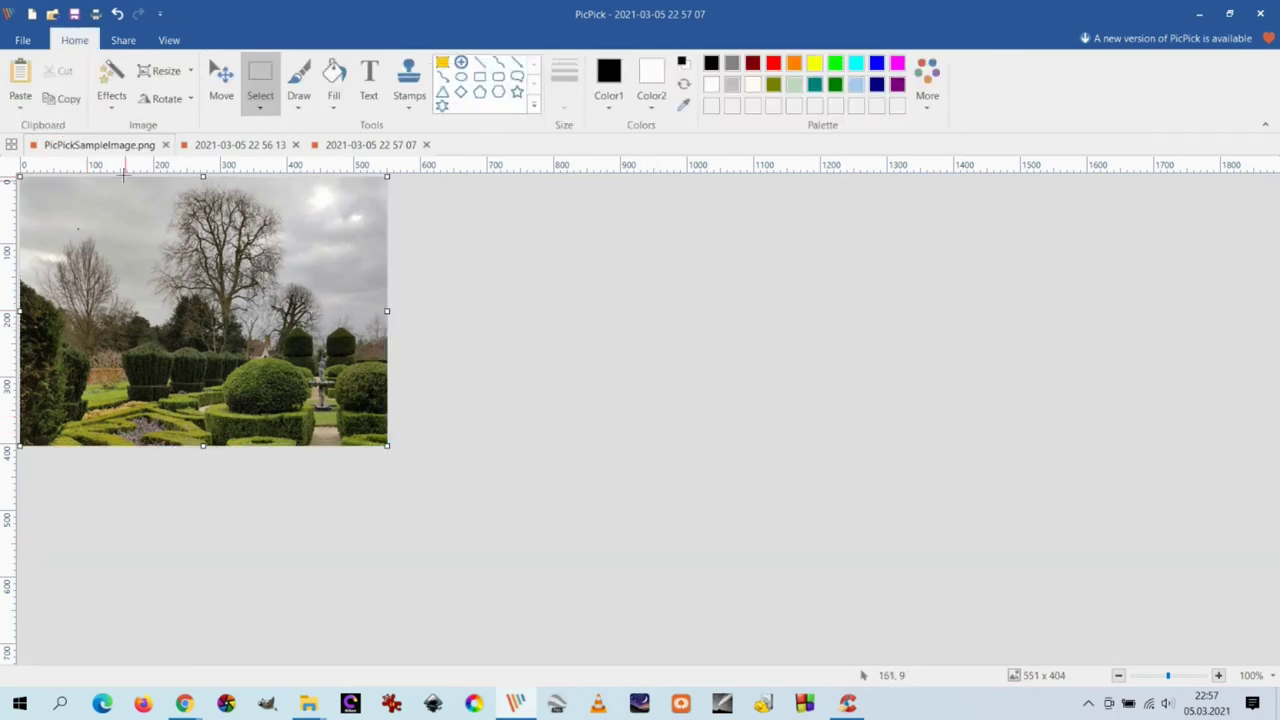
left_click(116, 18)
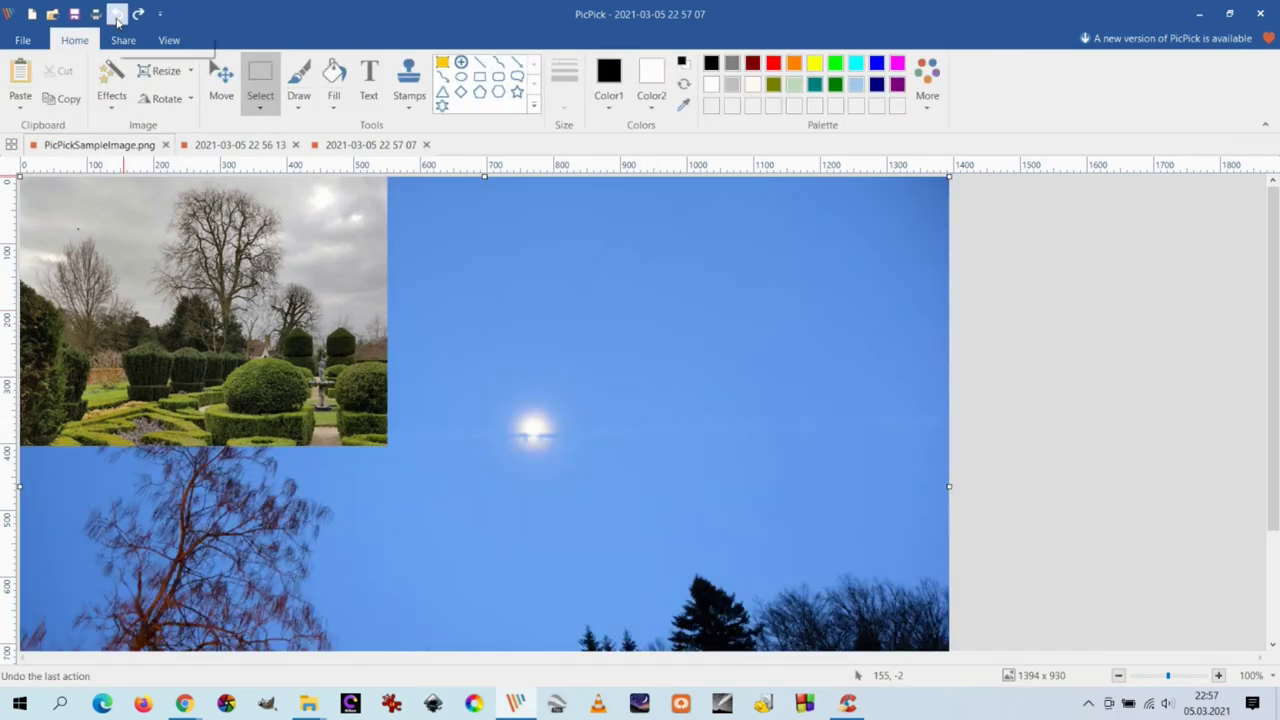
left_click(116, 18)
Paste the cut region into PicPickSampleImage.png and crop the selection as a new image.
left_click(24, 76)
left_click(54, 85)
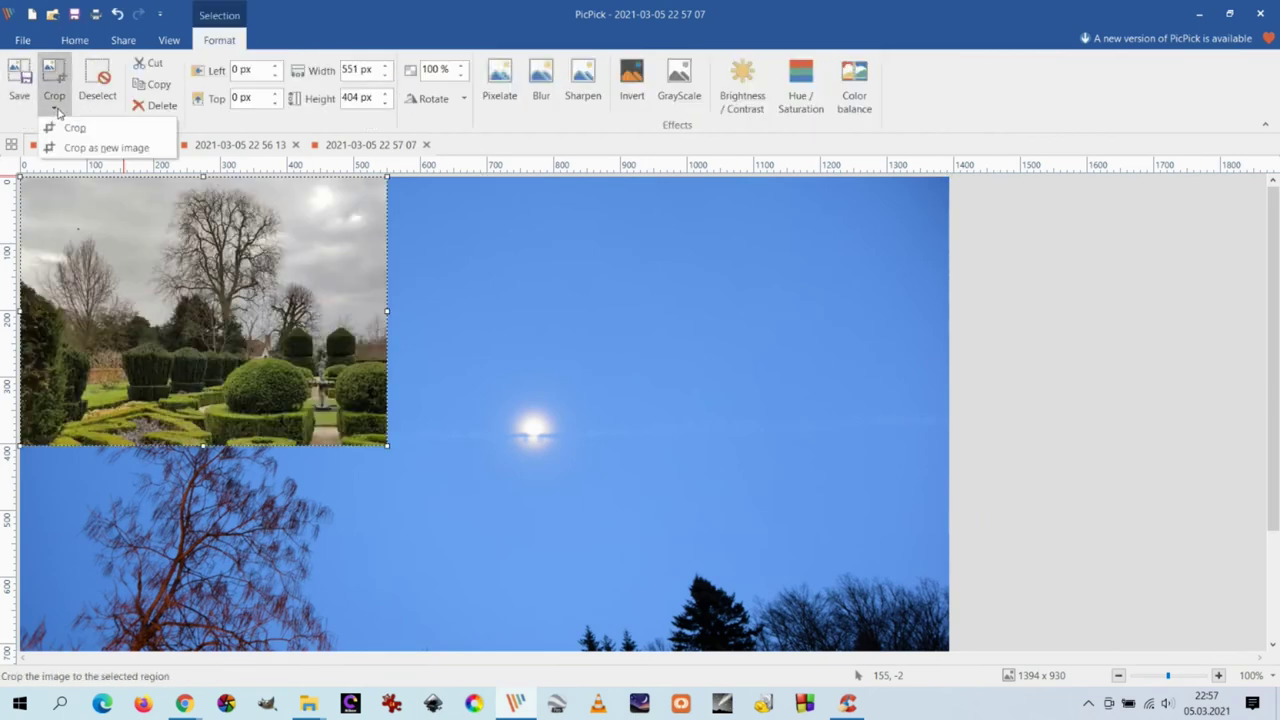
left_click(77, 148)
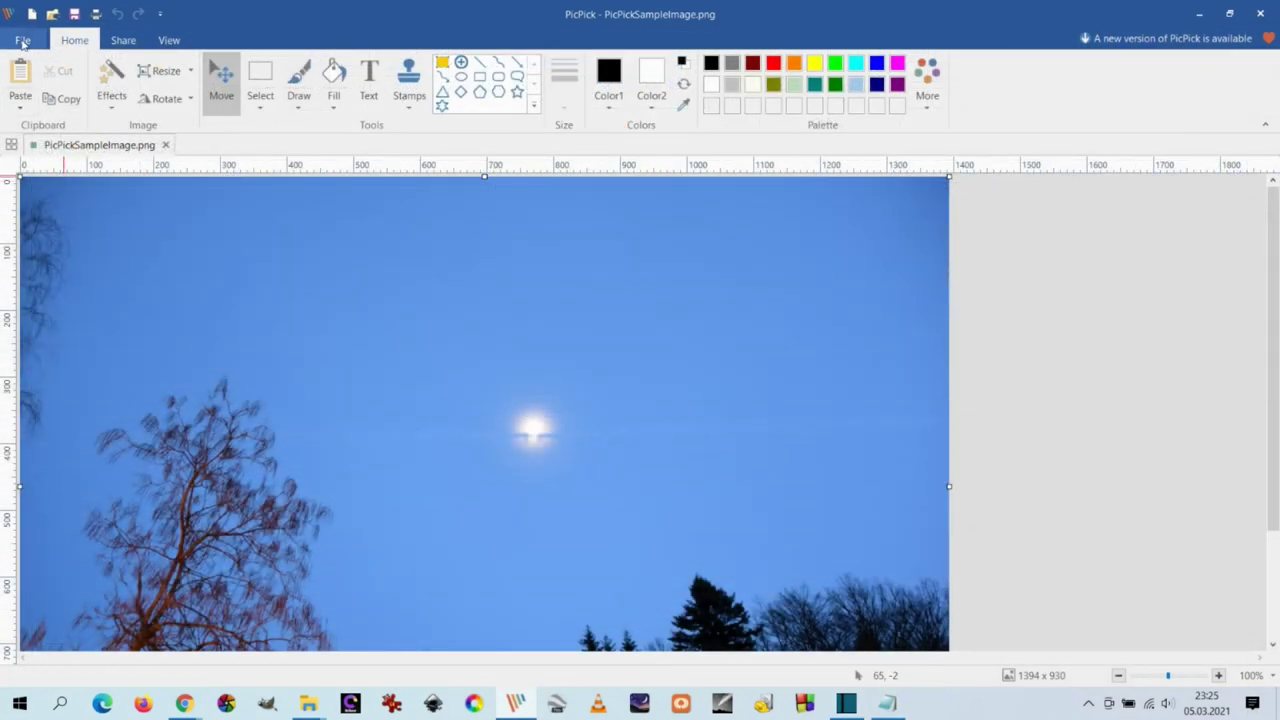
Create a new blank image with the 1920x1080 (FHD) preset and a pale yellow background colour.
left_click(22, 42)
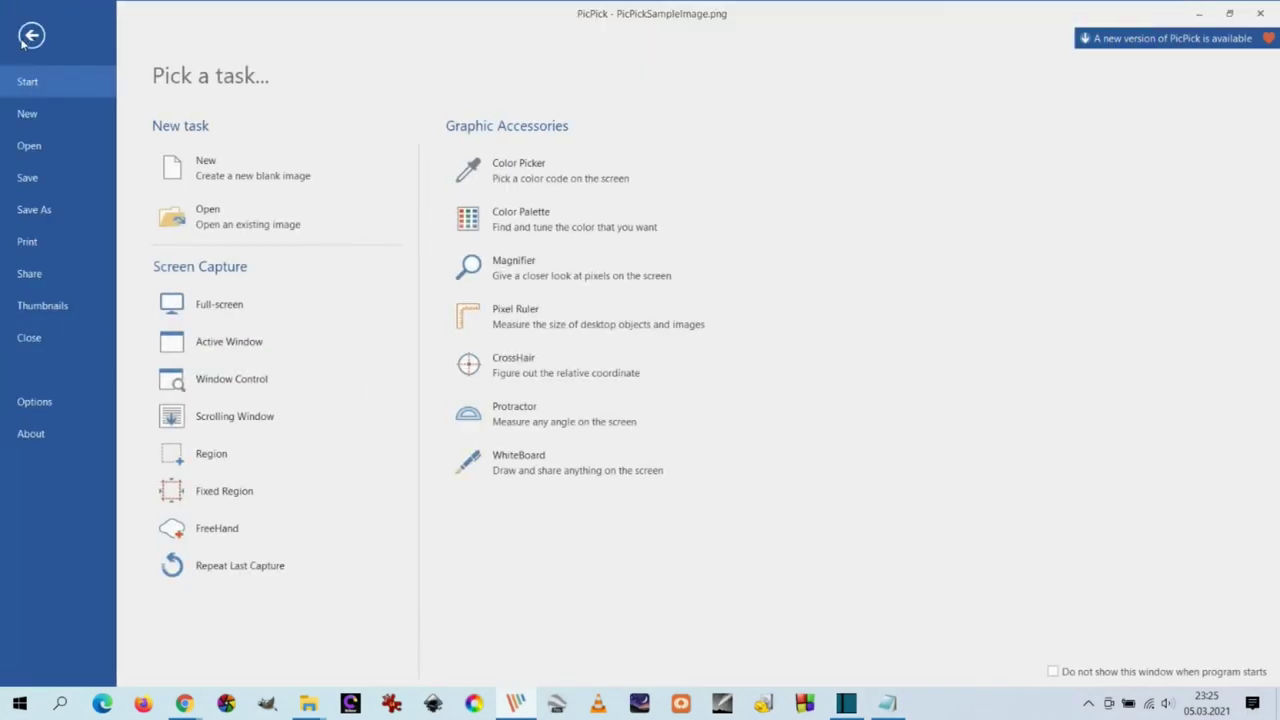
left_click(33, 118)
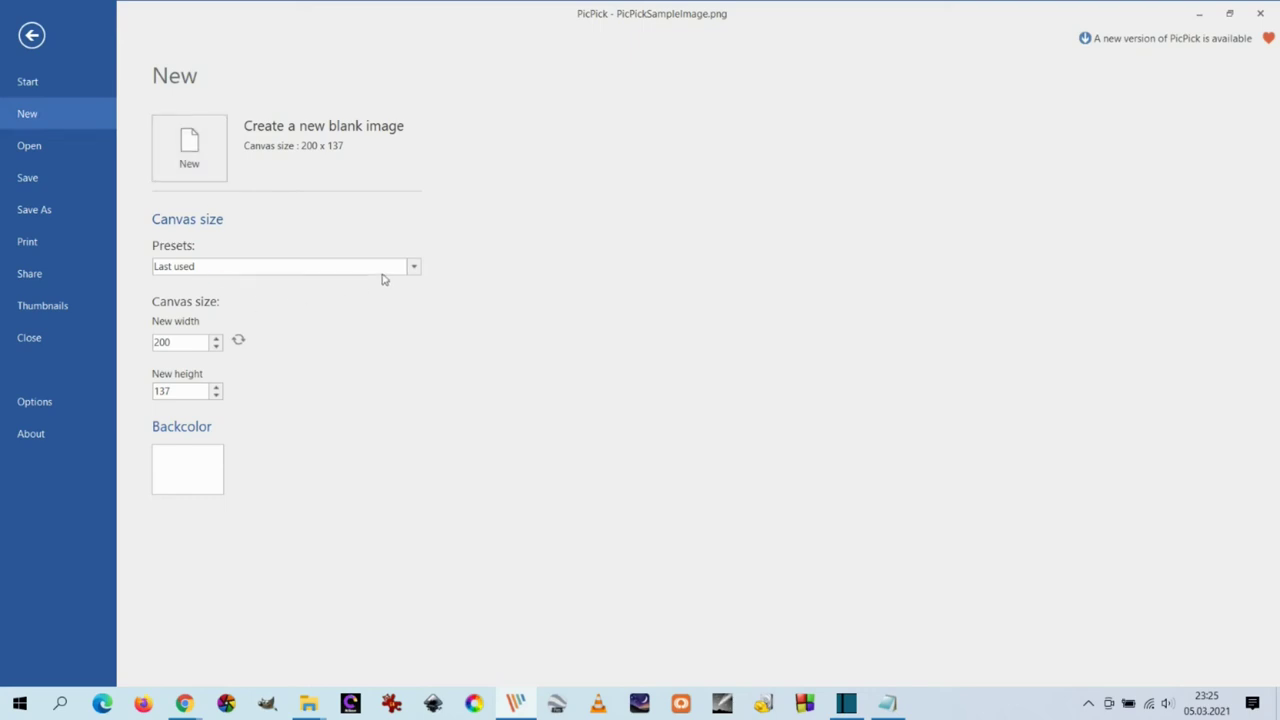
left_click(413, 268)
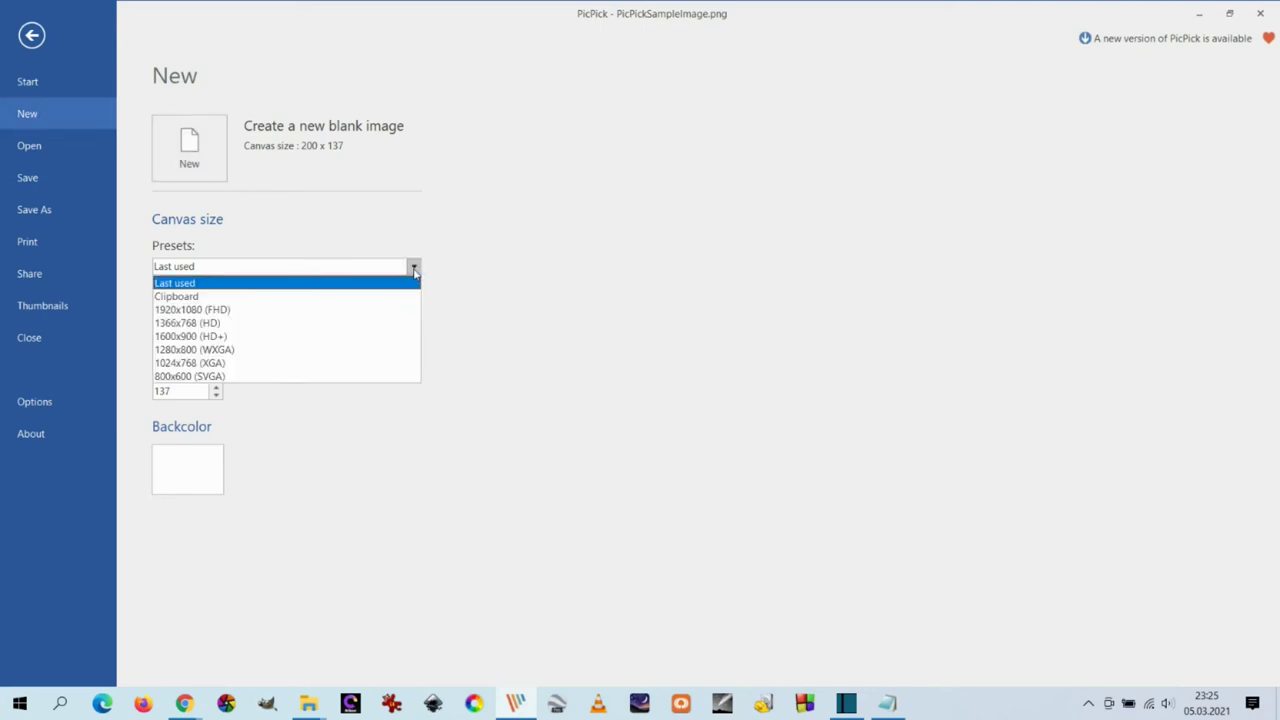
left_click(376, 311)
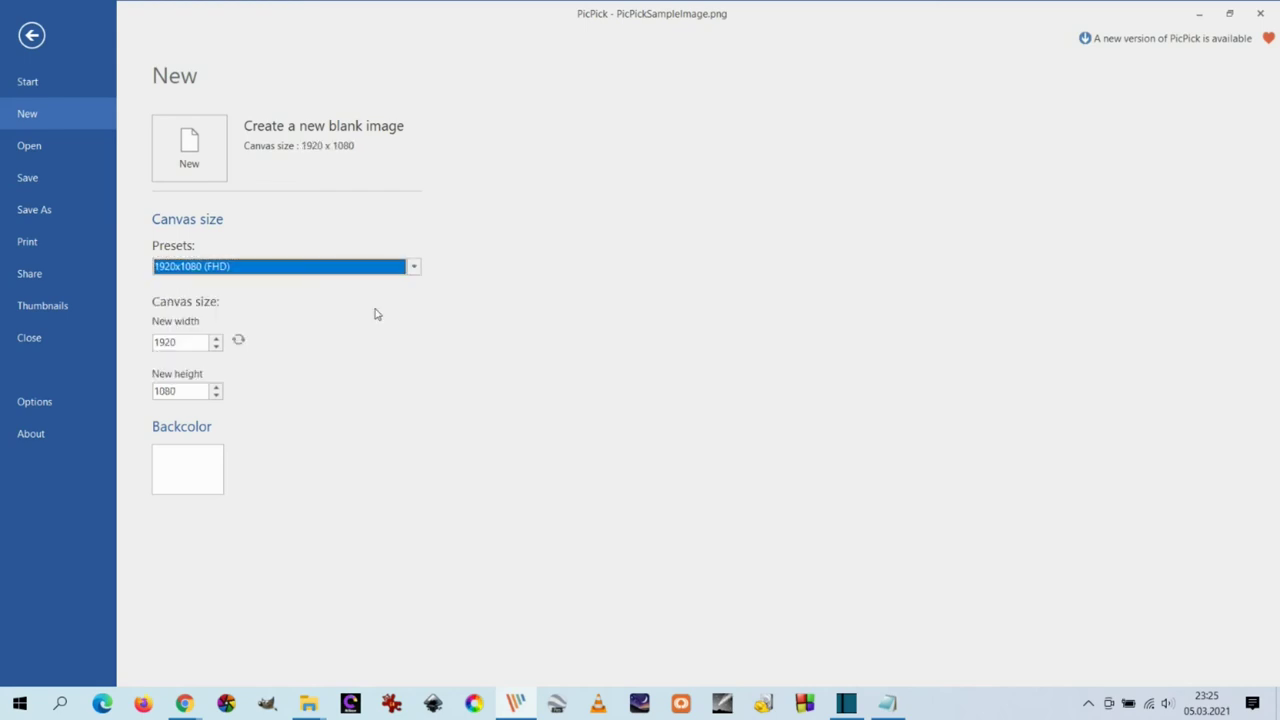
left_click(203, 473)
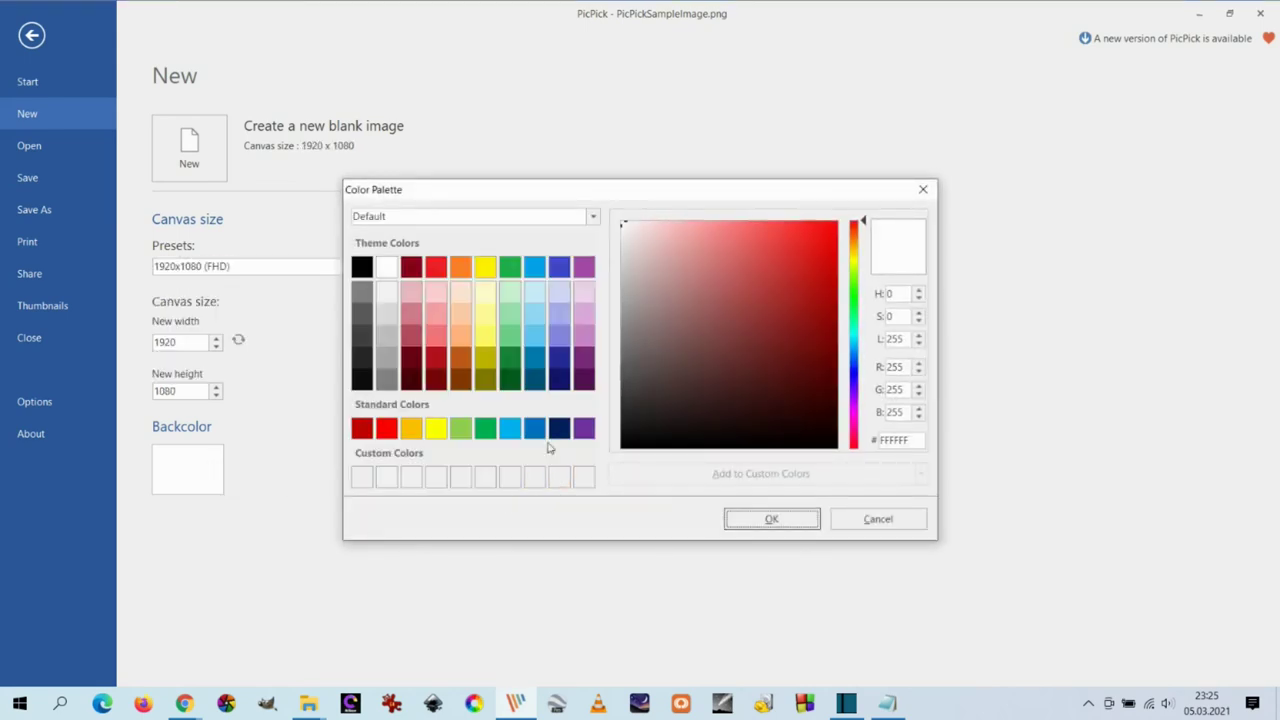
left_click(488, 300)
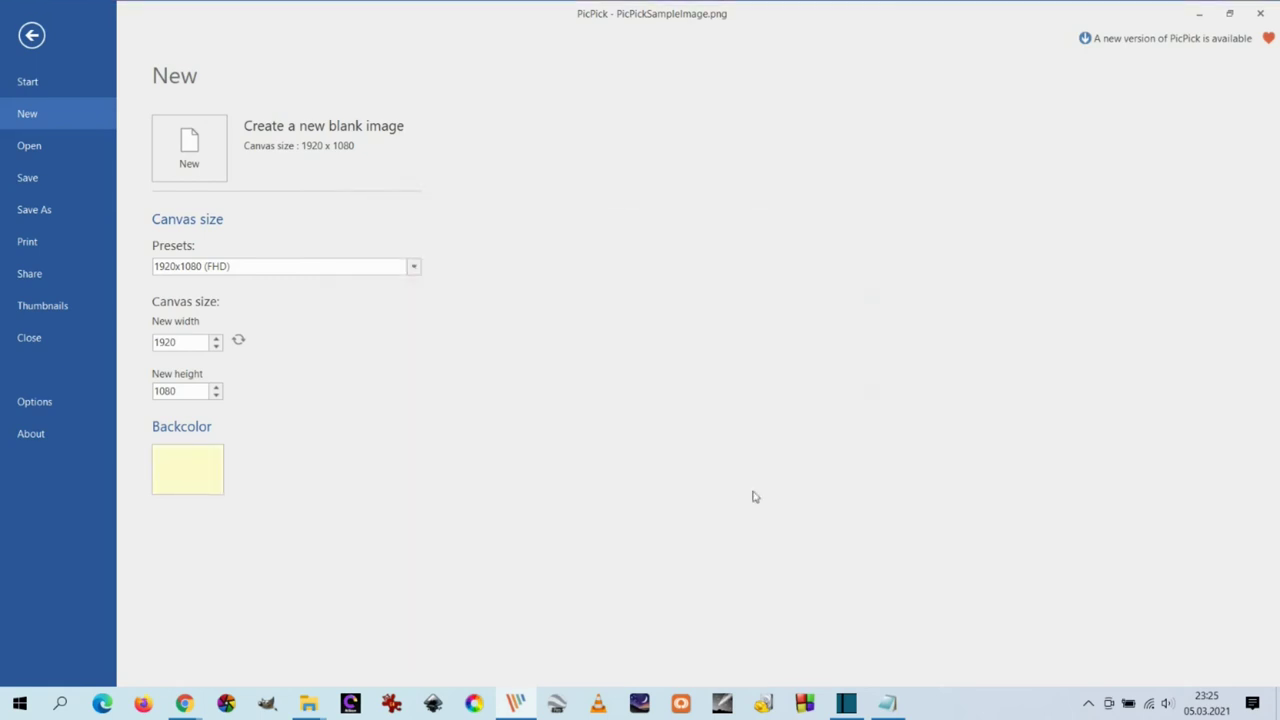
left_click(195, 148)
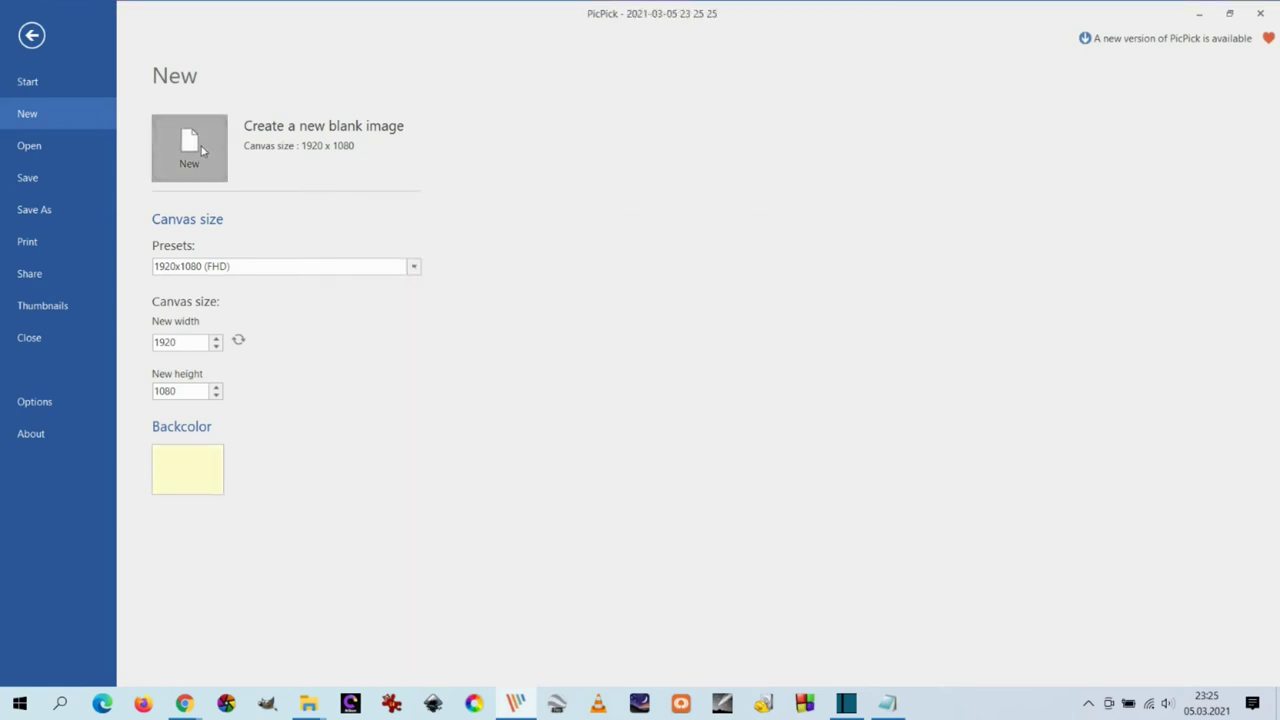
scroll(906, 394, "down", 2)
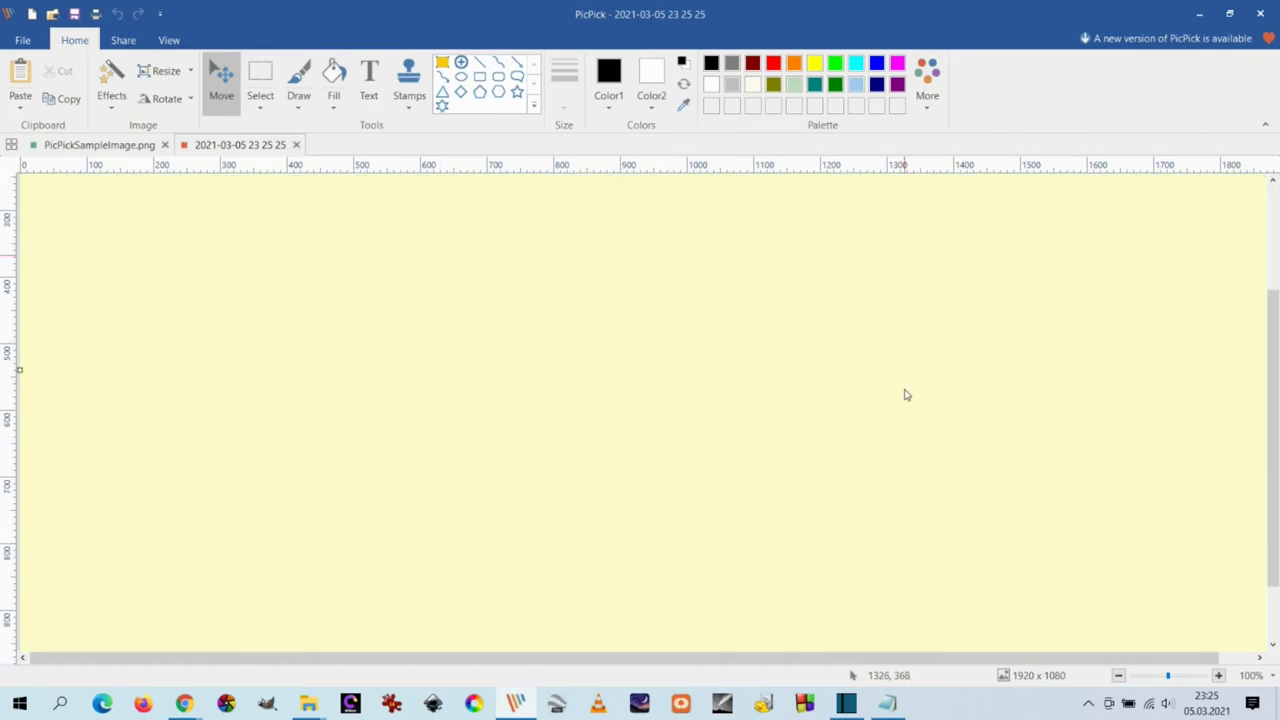
left_click(1119, 678)
left_click(1119, 678)
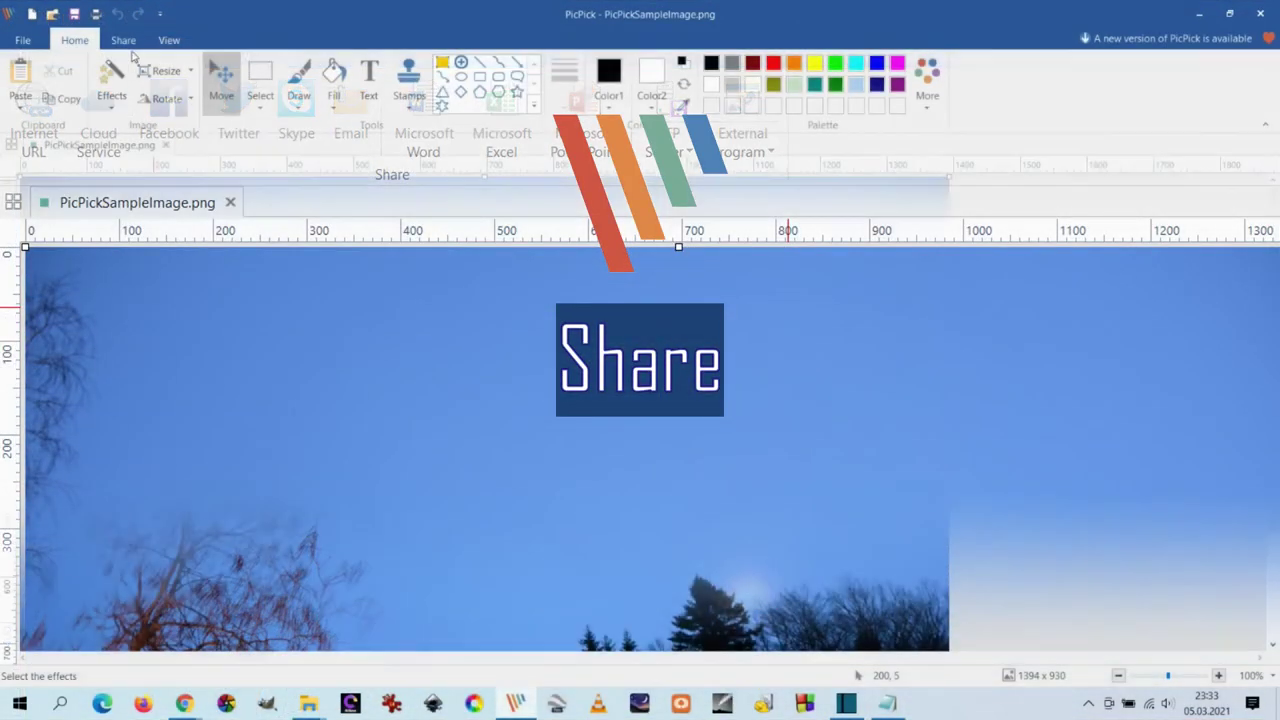
Upload PicPickSampleImage.png directly to the web with Imgur as the hosting service.
left_click(170, 55)
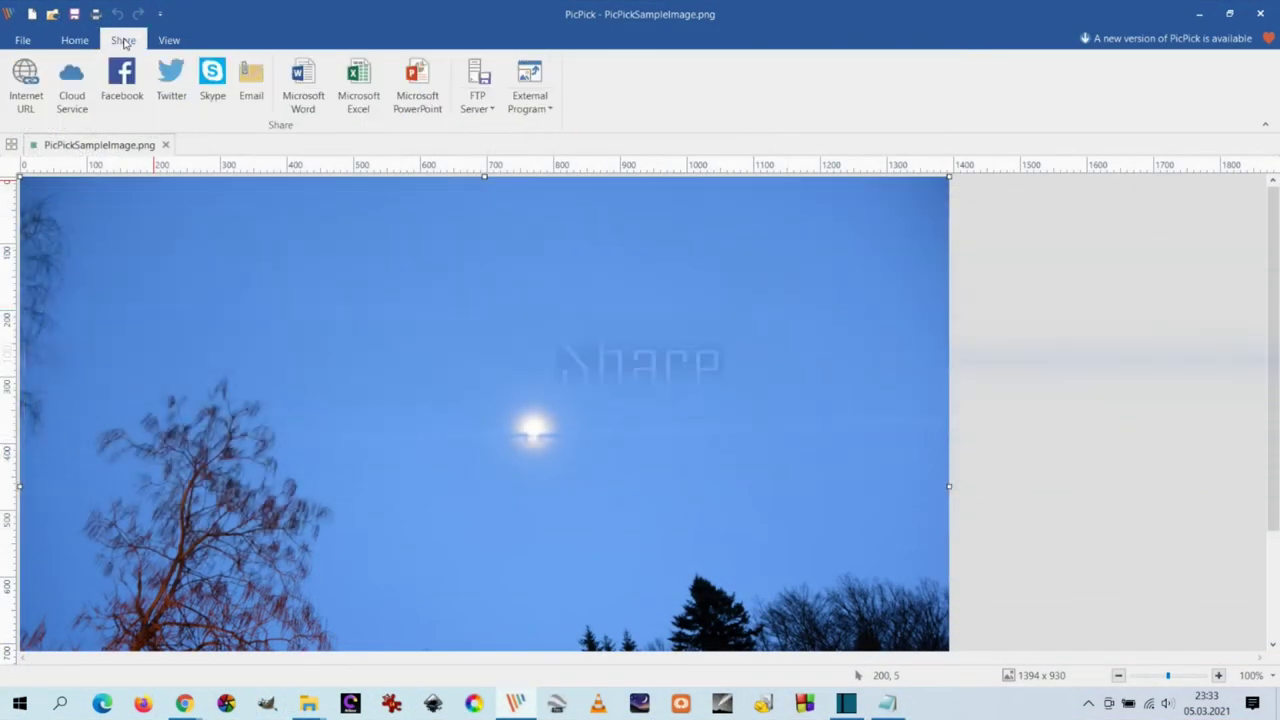
left_click(31, 95)
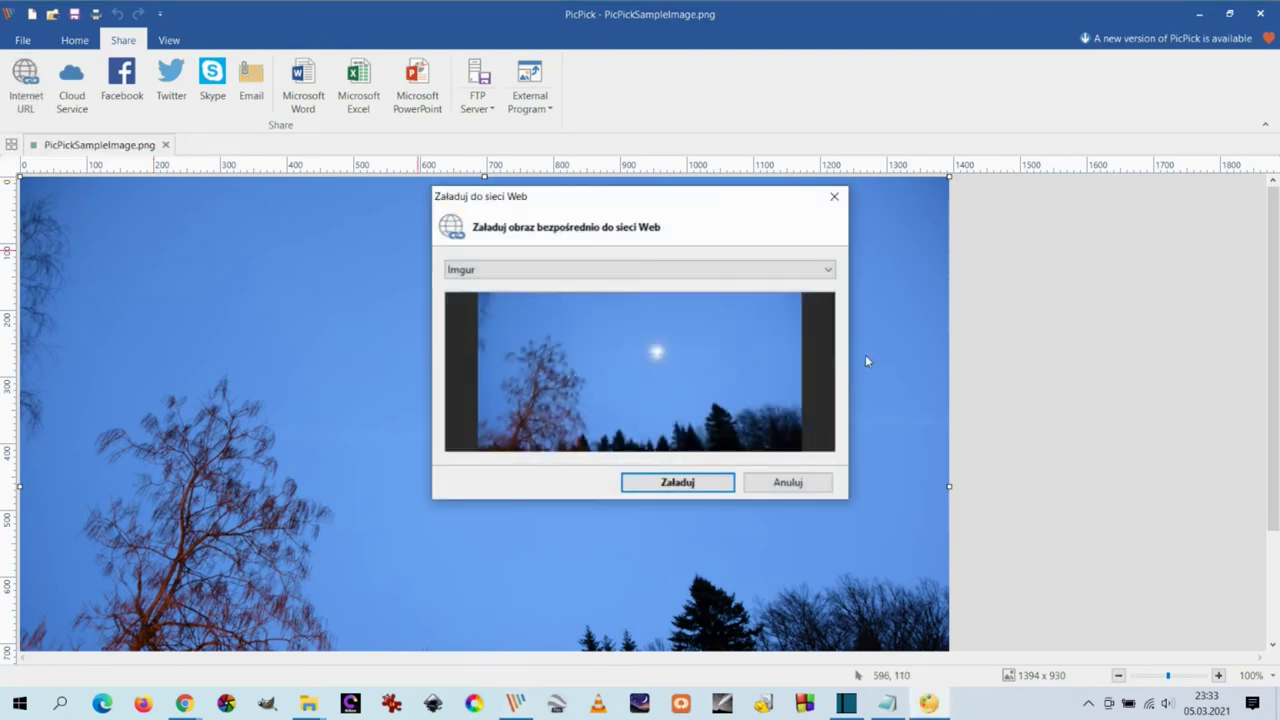
left_click(826, 270)
left_click(800, 285)
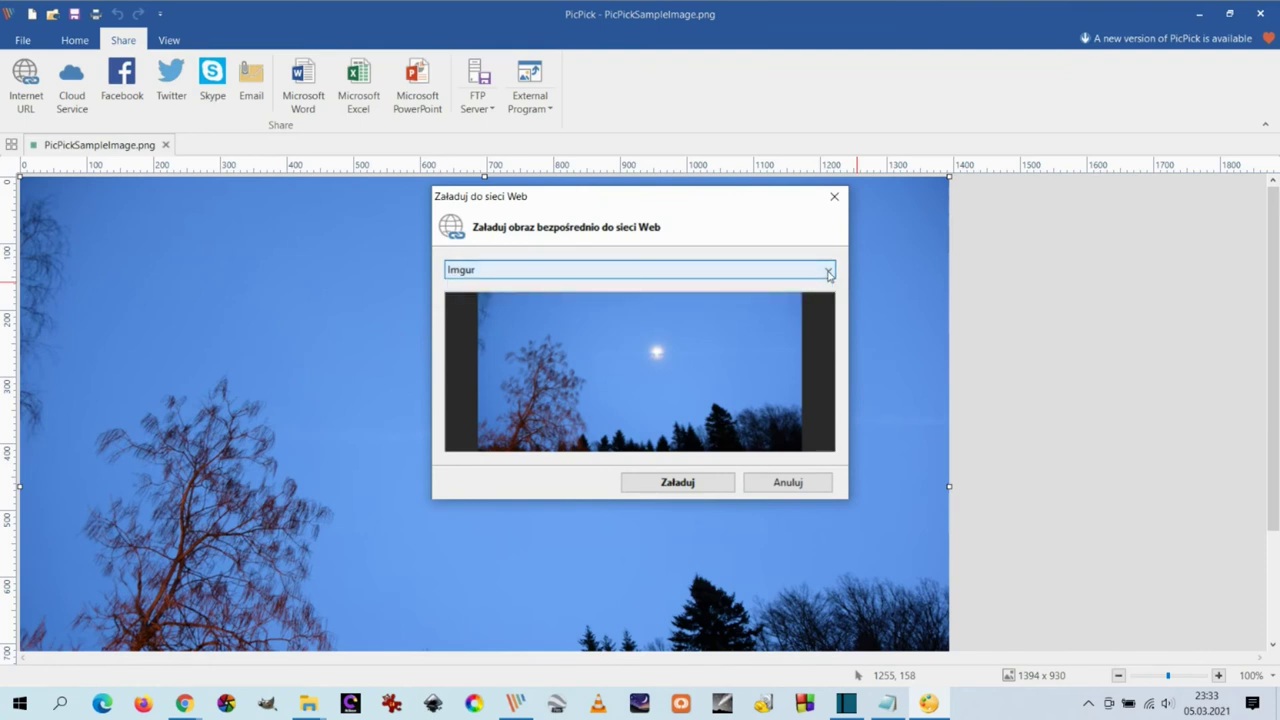
left_click(666, 486)
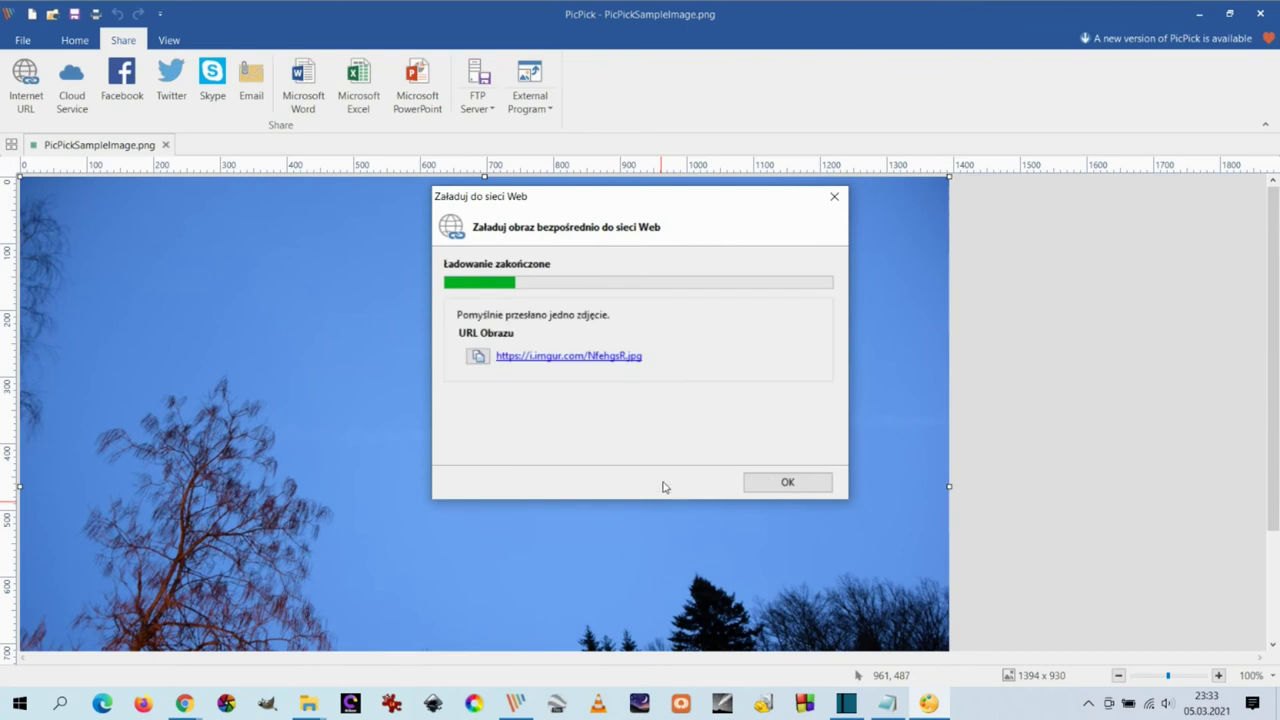
Open the uploaded image's link in the browser, check its address, and close the browser and the upload dialog.
left_click(577, 363)
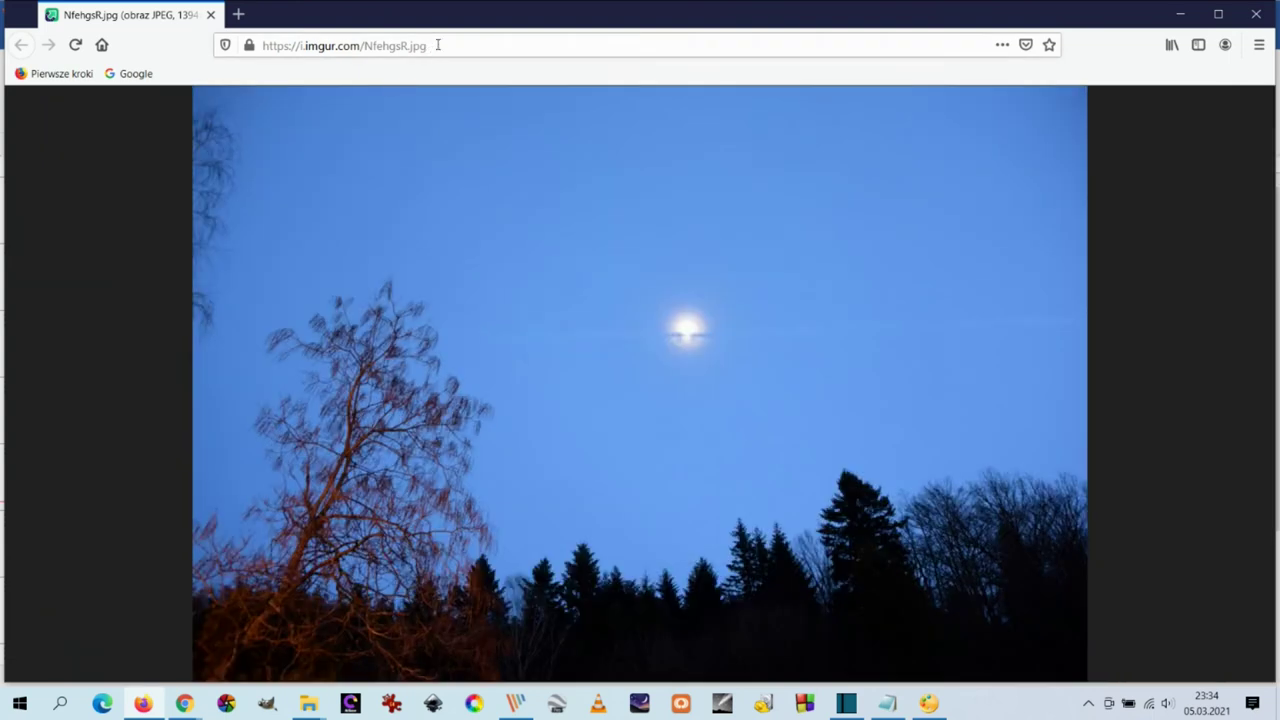
left_click(263, 40)
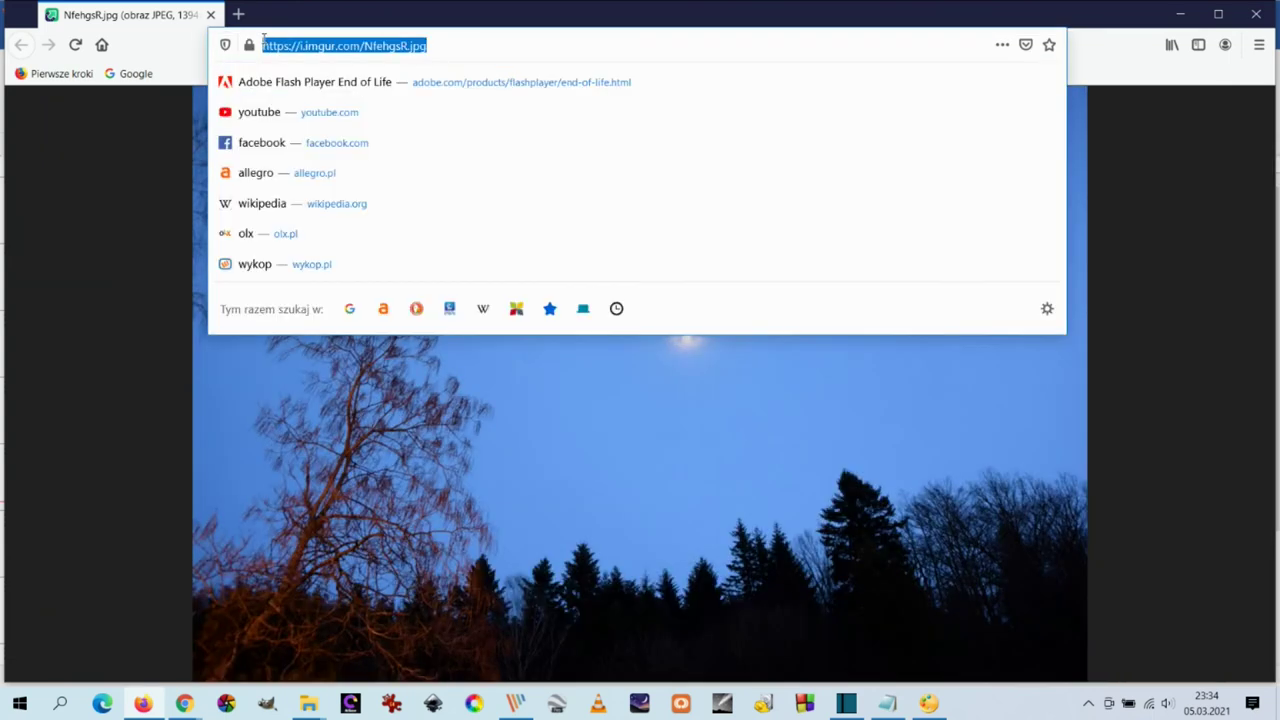
left_click(1256, 14)
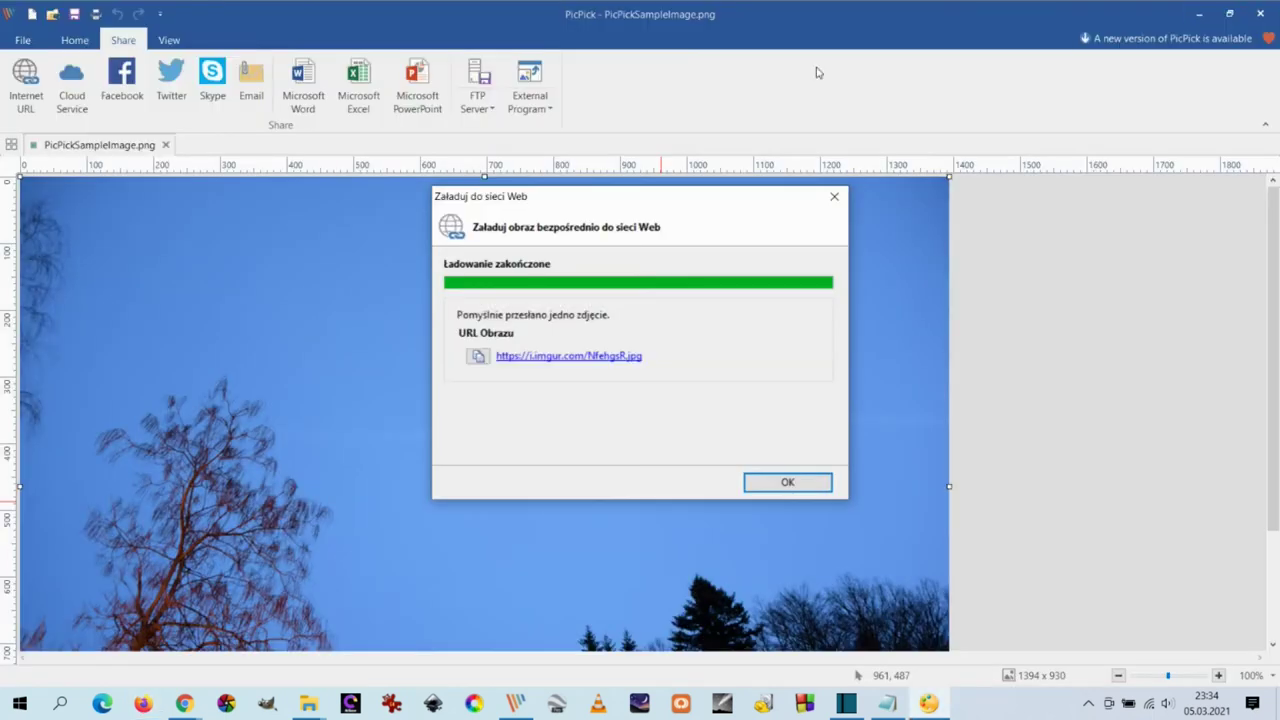
left_click(784, 483)
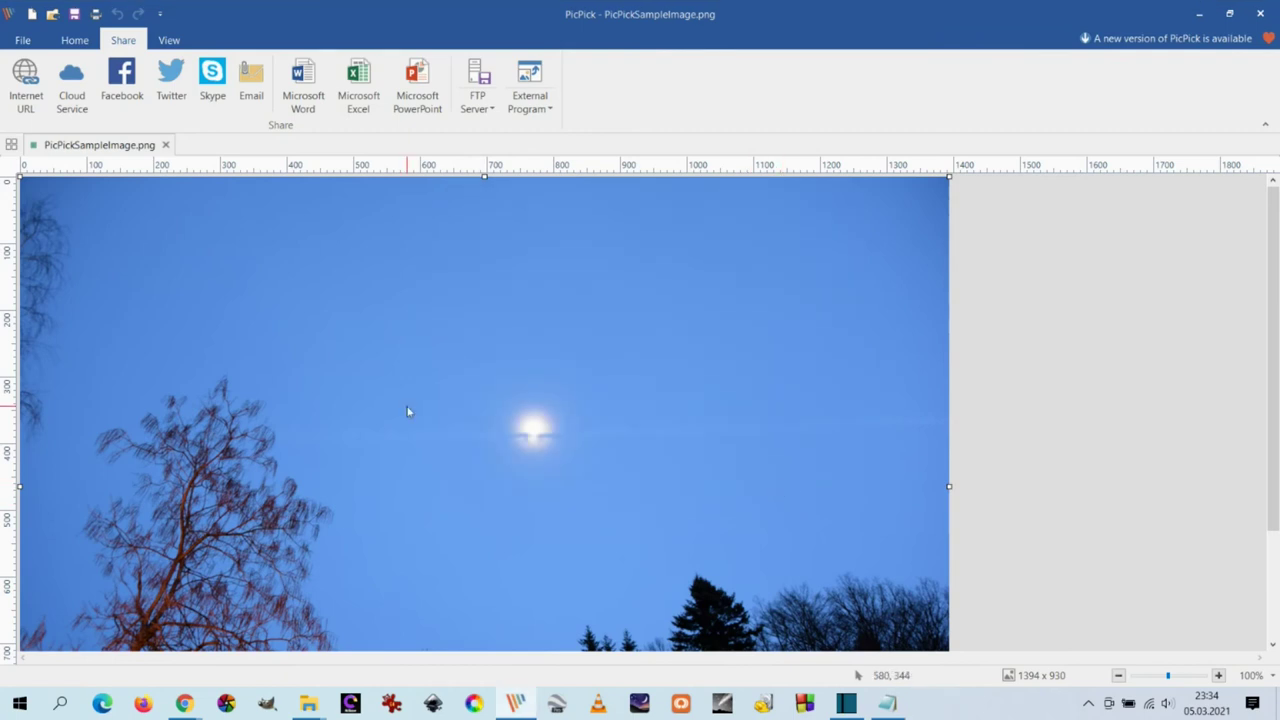
View the cloud services offered for uploading the image, close the chooser, and choose sharing by e-mail.
left_click(78, 89)
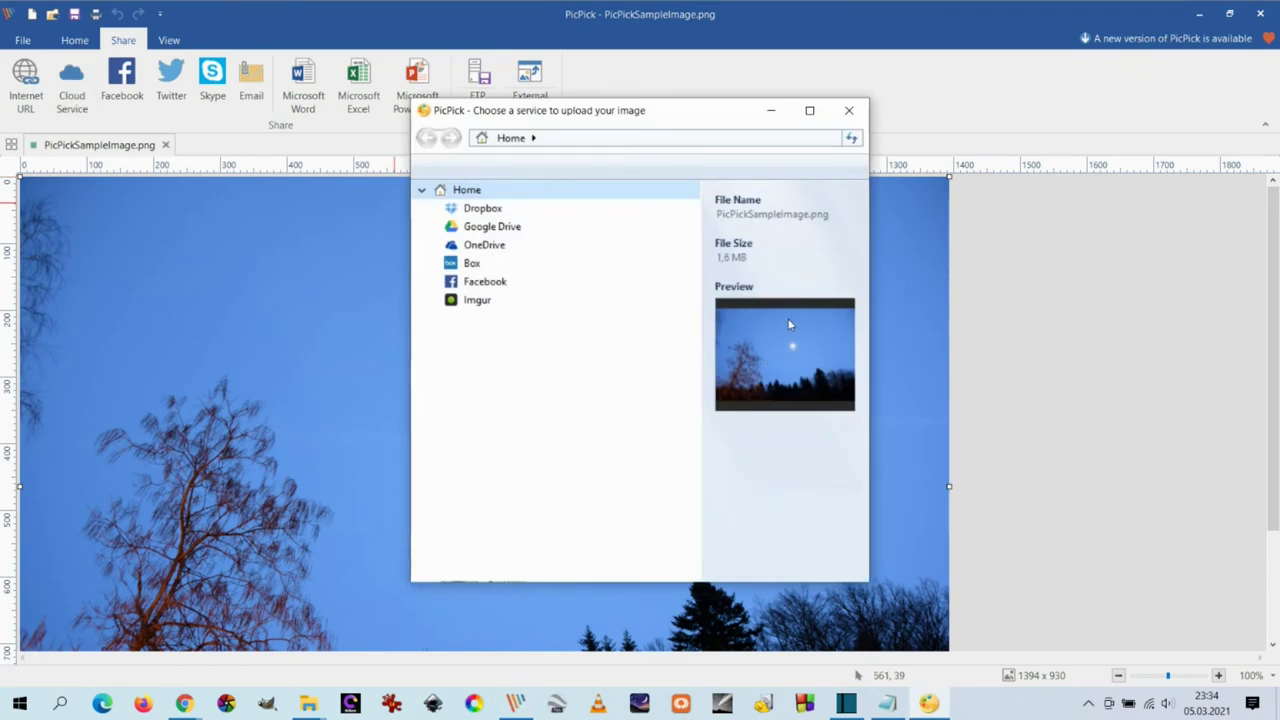
left_click(849, 111)
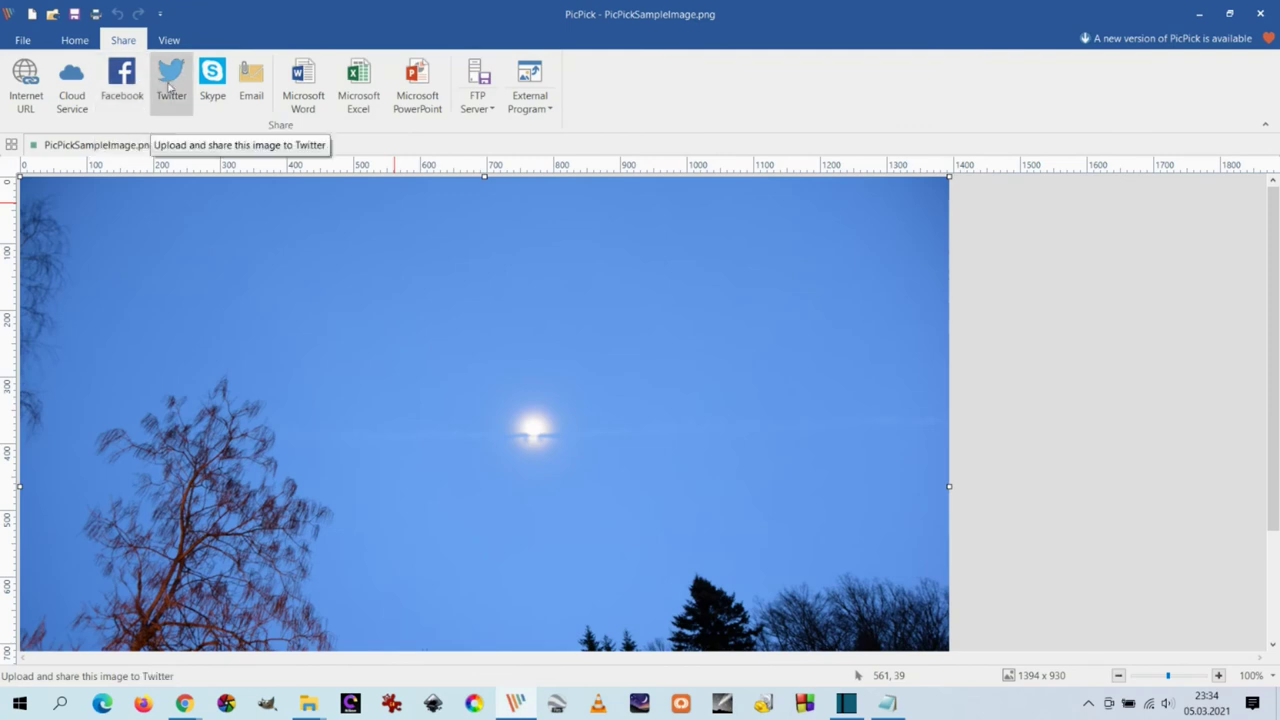
left_click(265, 95)
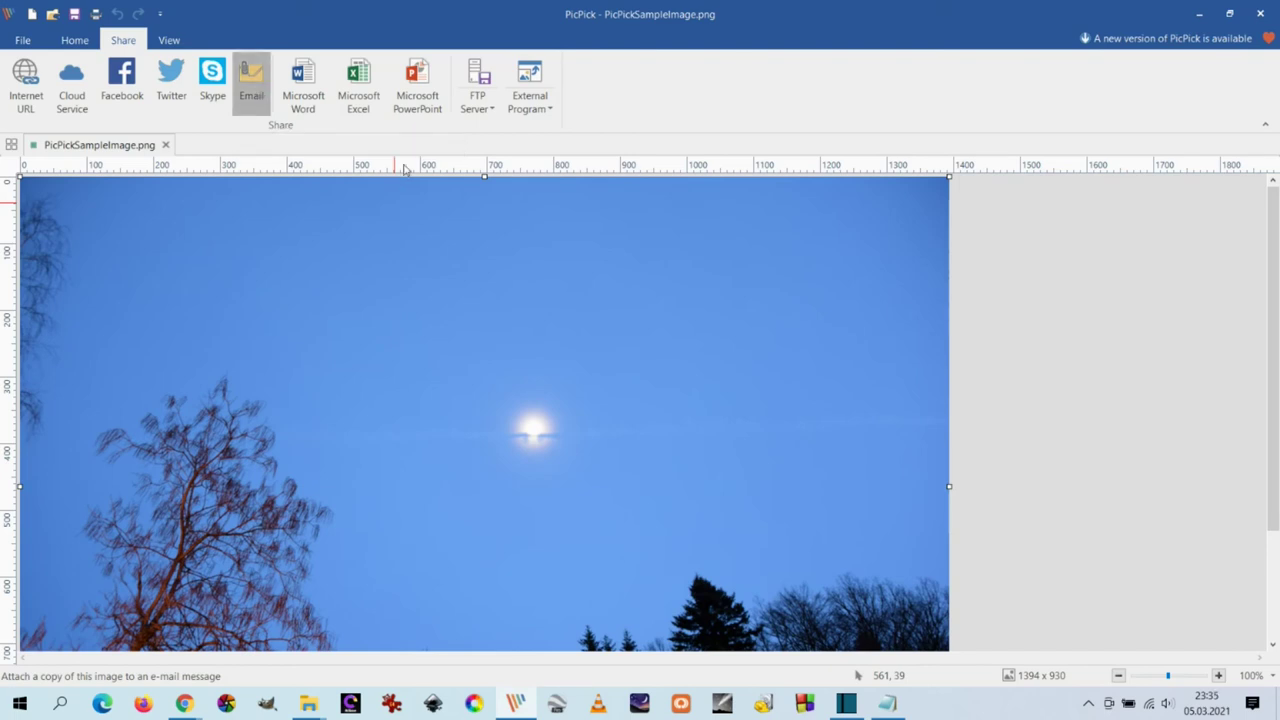
Send the image to a Microsoft Word document, look over the page, and minimize Word.
left_click(304, 88)
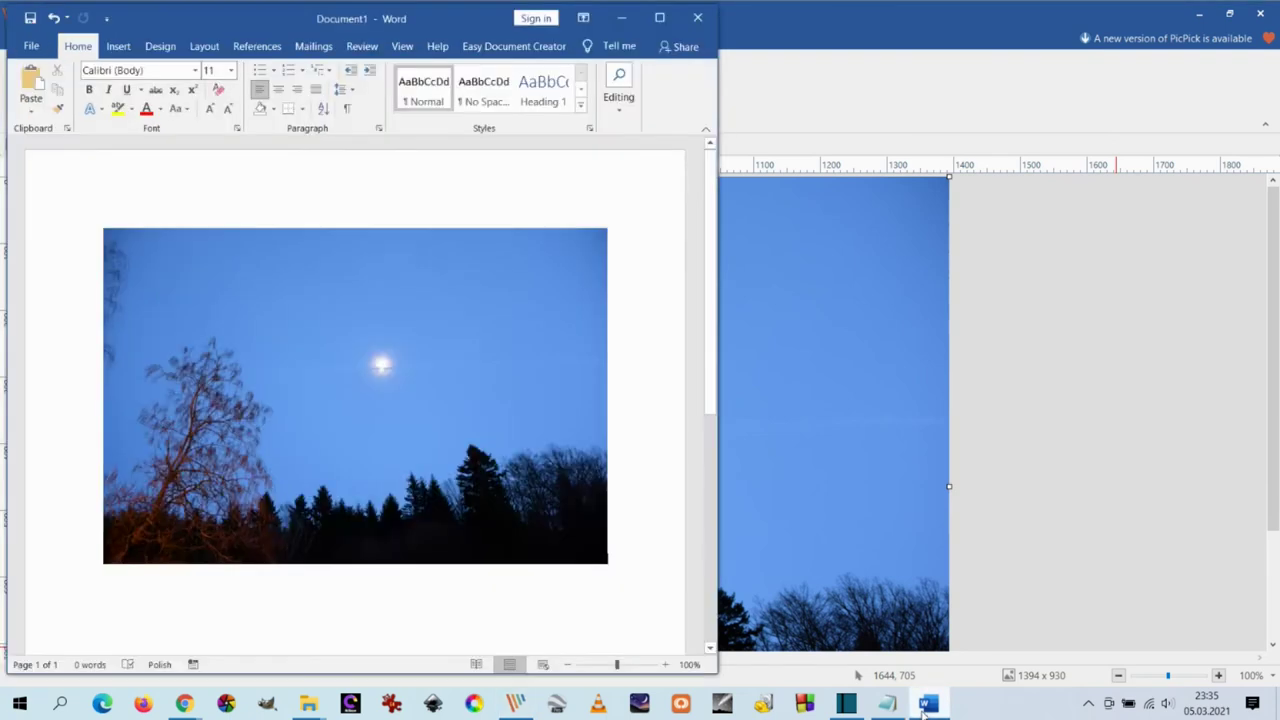
scroll(413, 311, "down", 2)
scroll(410, 320, "up", 4)
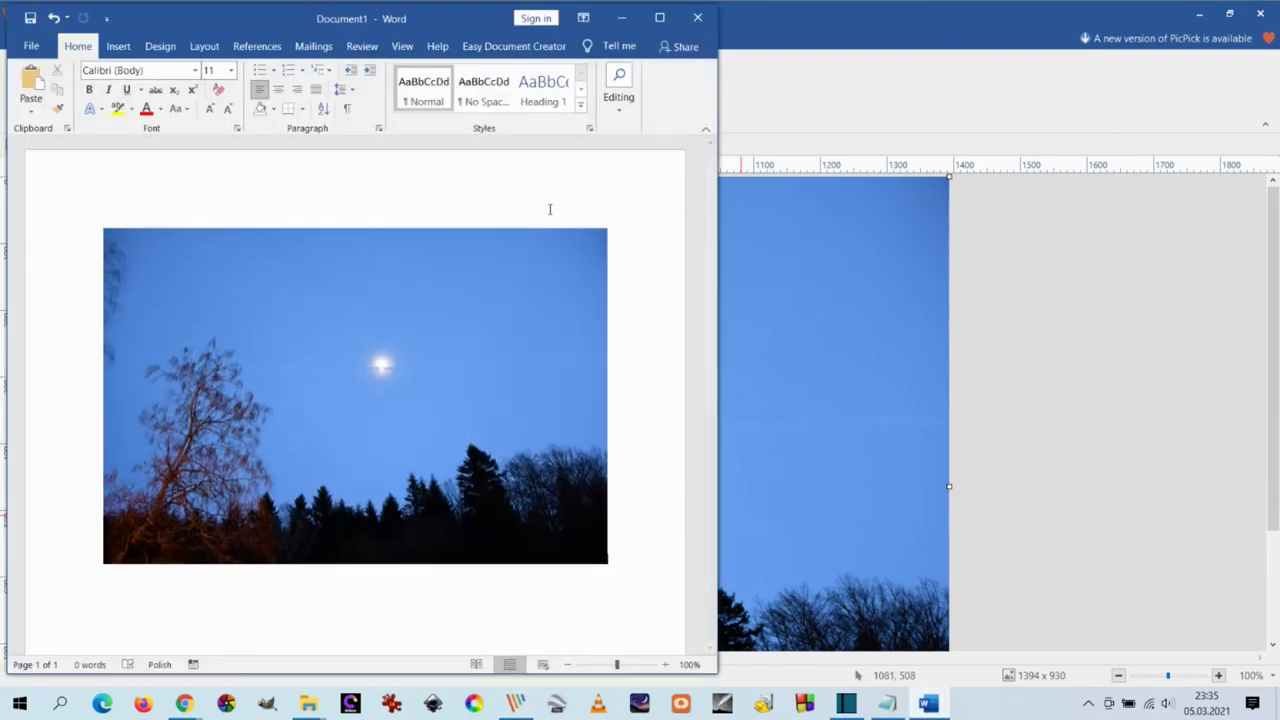
scroll(523, 243, "down", 4)
scroll(523, 243, "up", 3)
left_click(621, 17)
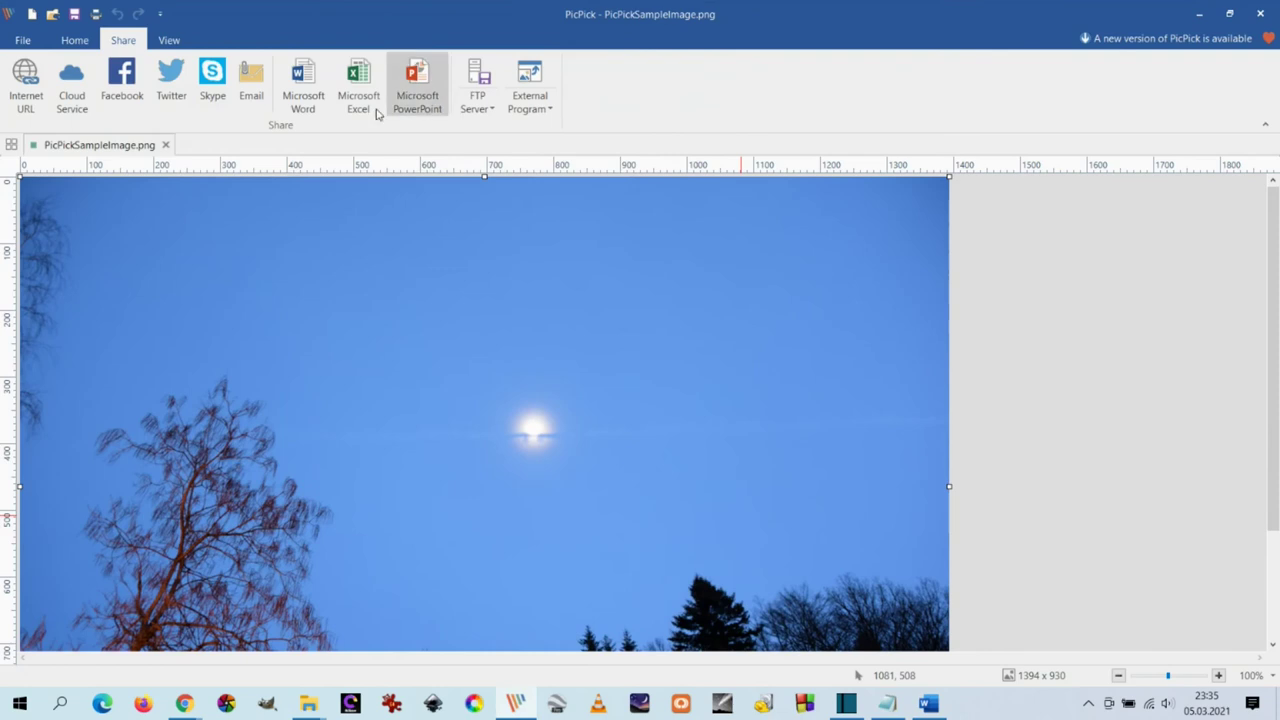
Send the image to a Microsoft Excel sheet, check the whole picture there, and minimize Excel.
left_click(360, 93)
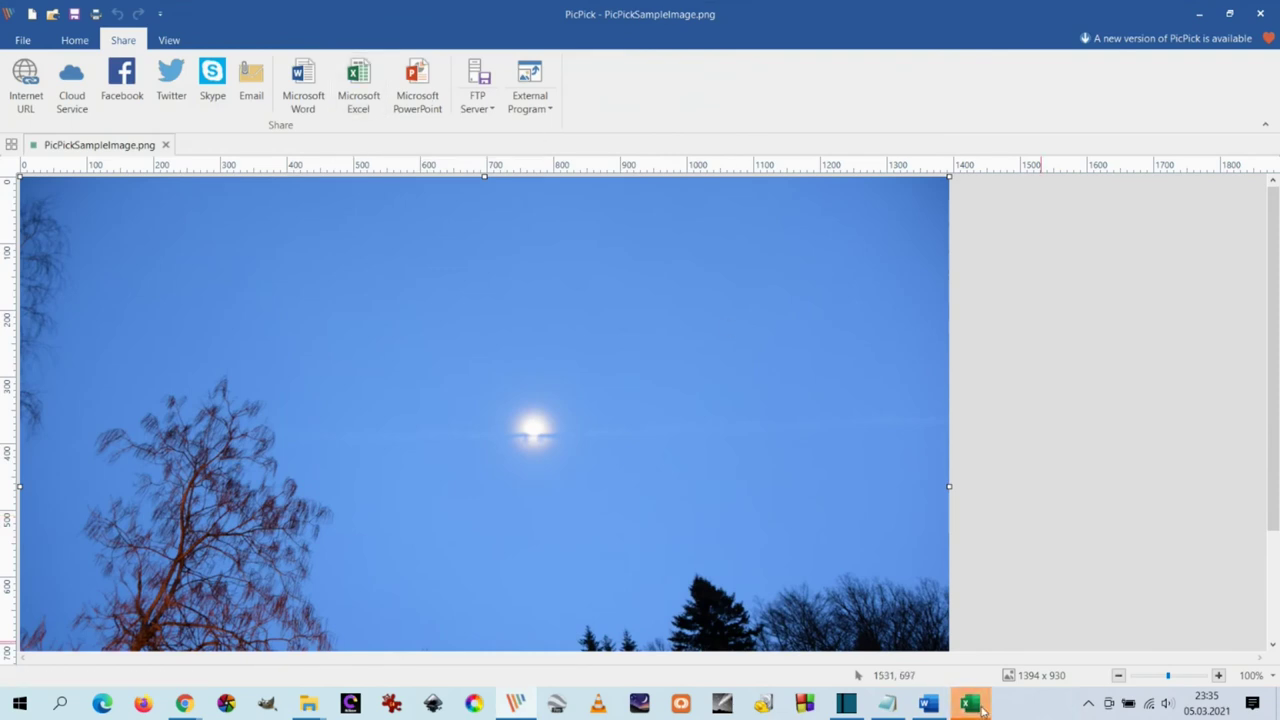
left_click(617, 38)
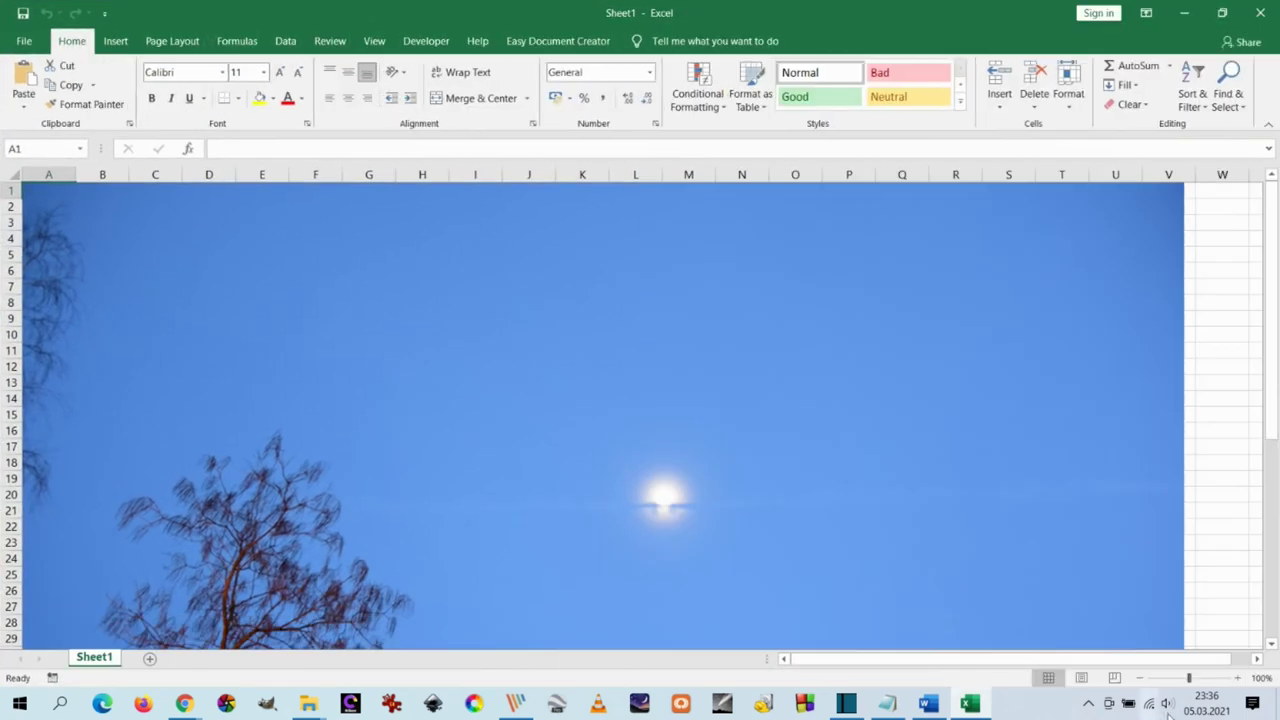
scroll(1143, 678, "down", 7)
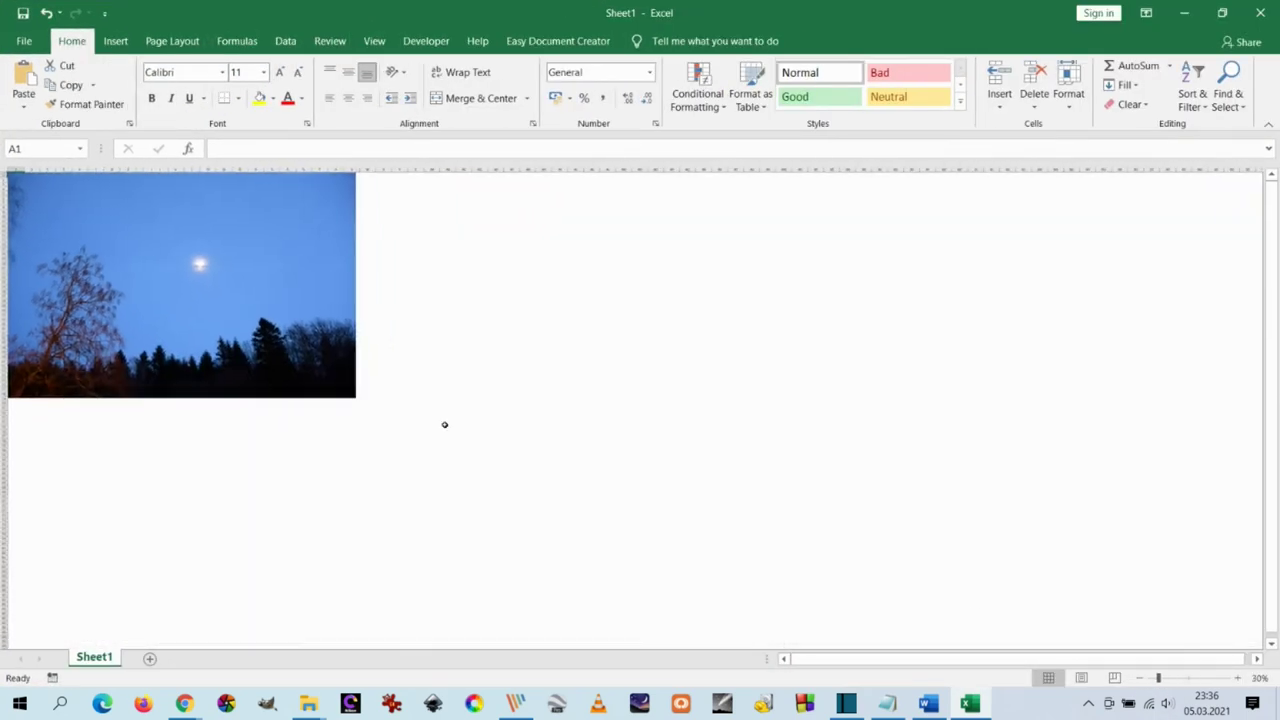
left_click(1237, 678)
left_click(1237, 678)
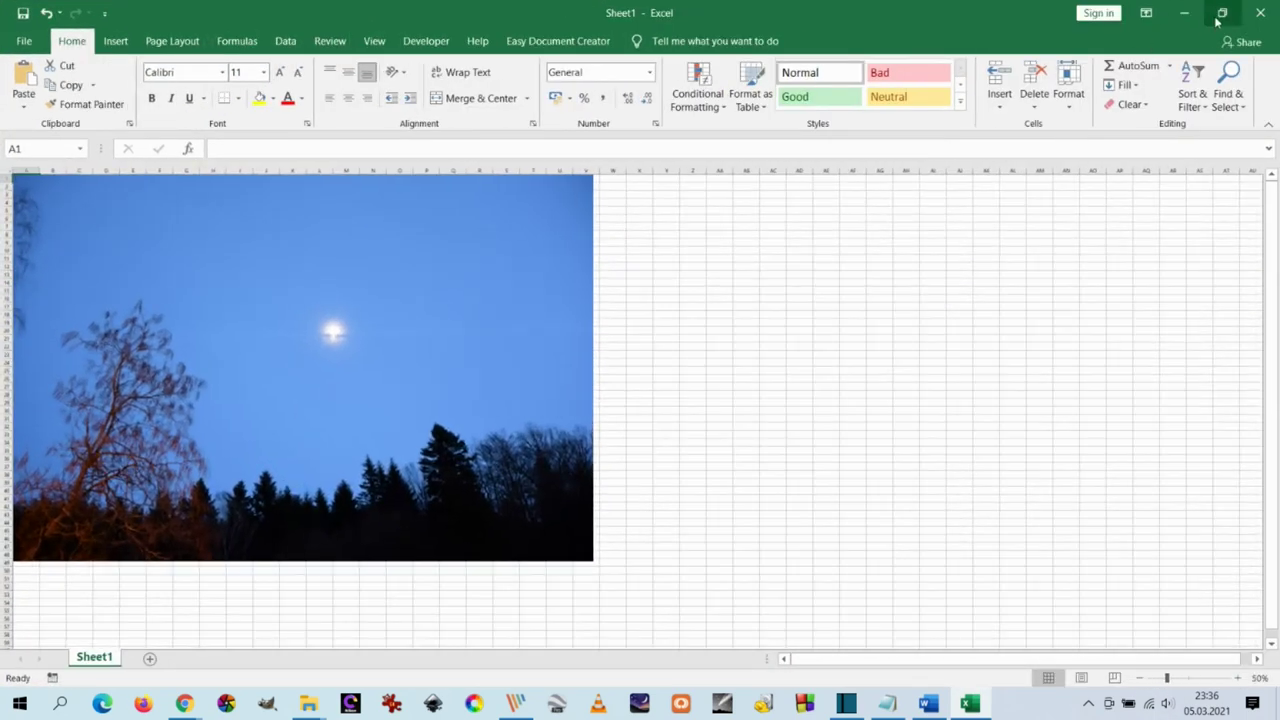
left_click(1188, 12)
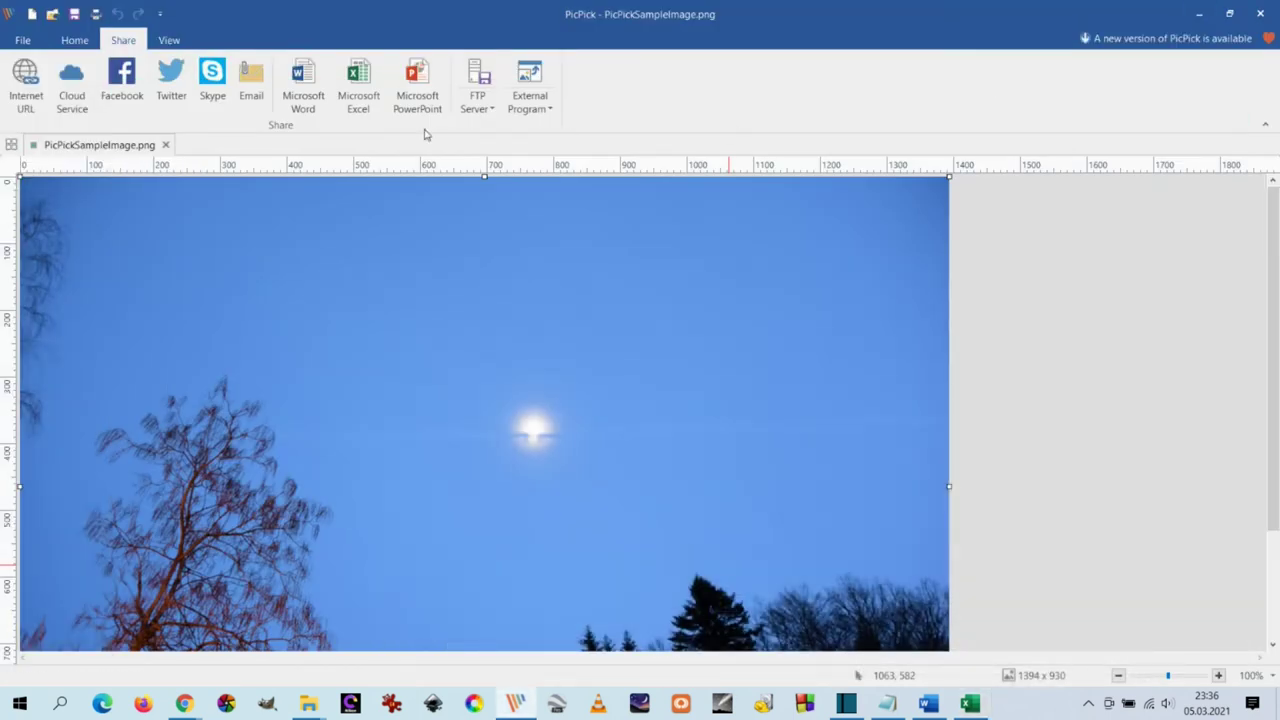
Try to send the image to an FTP server and close the FTP server setup without entering details.
left_click(490, 110)
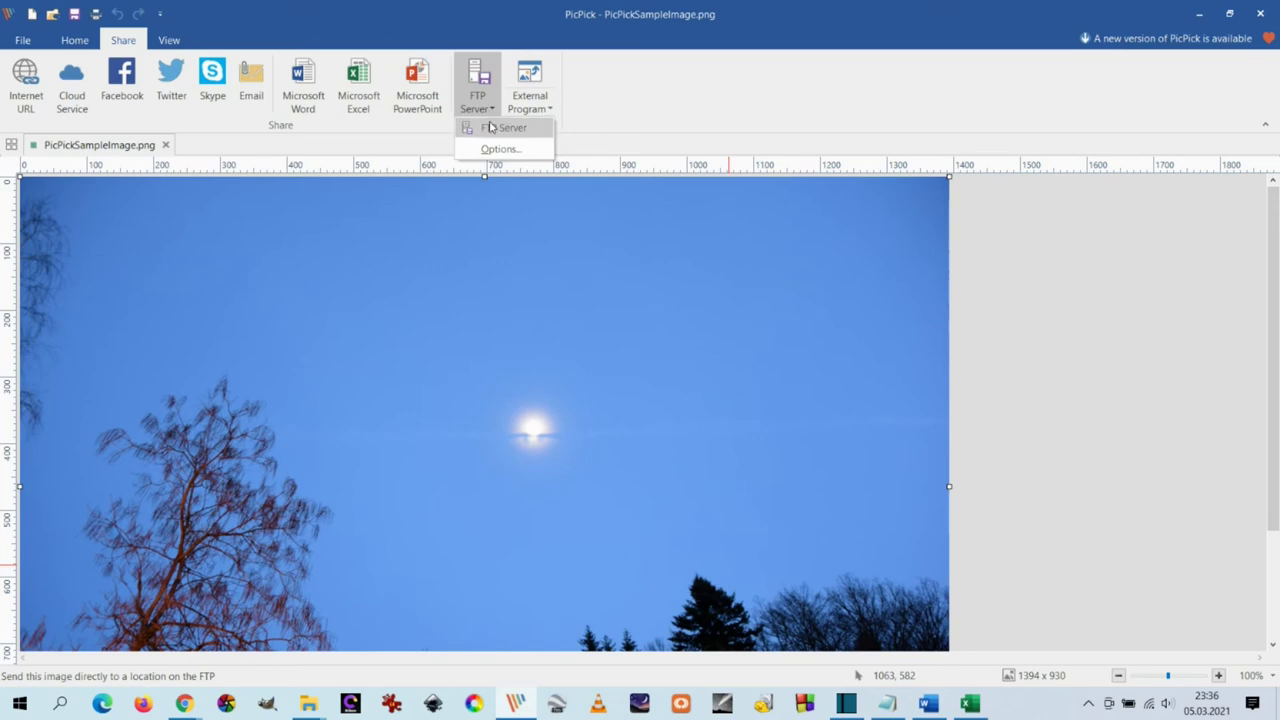
left_click(490, 127)
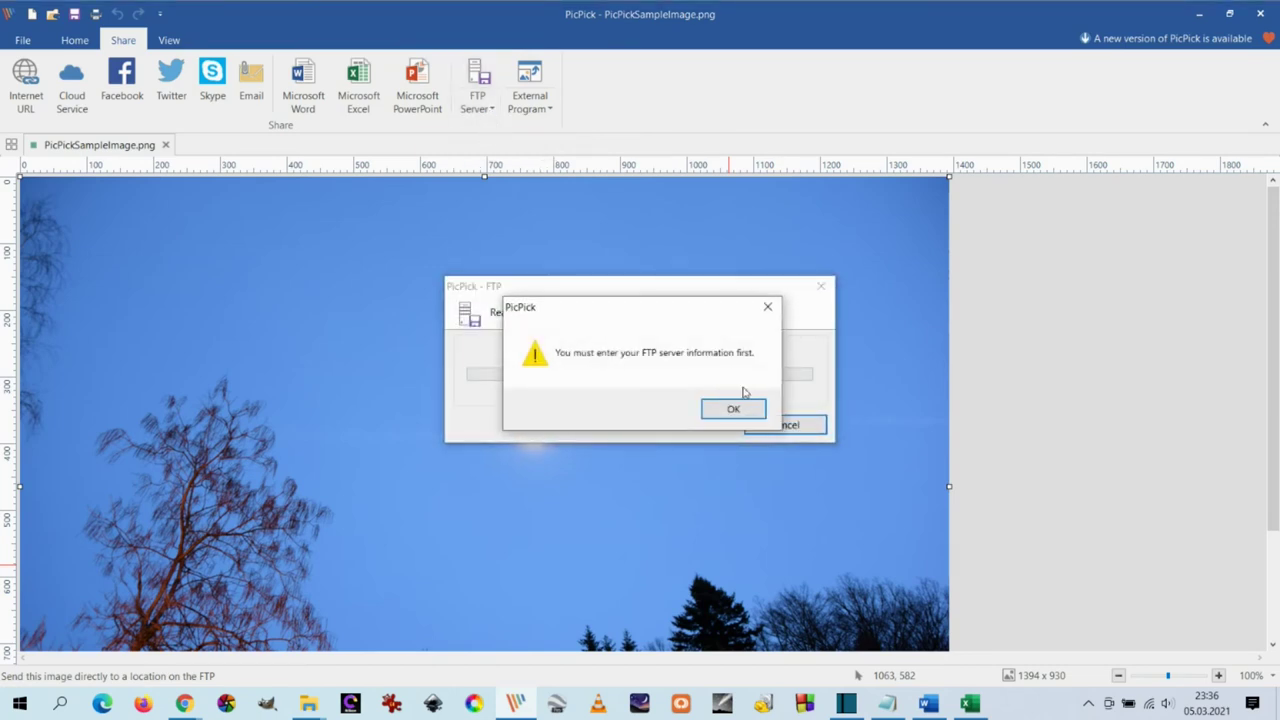
left_click(735, 409)
left_click(801, 422)
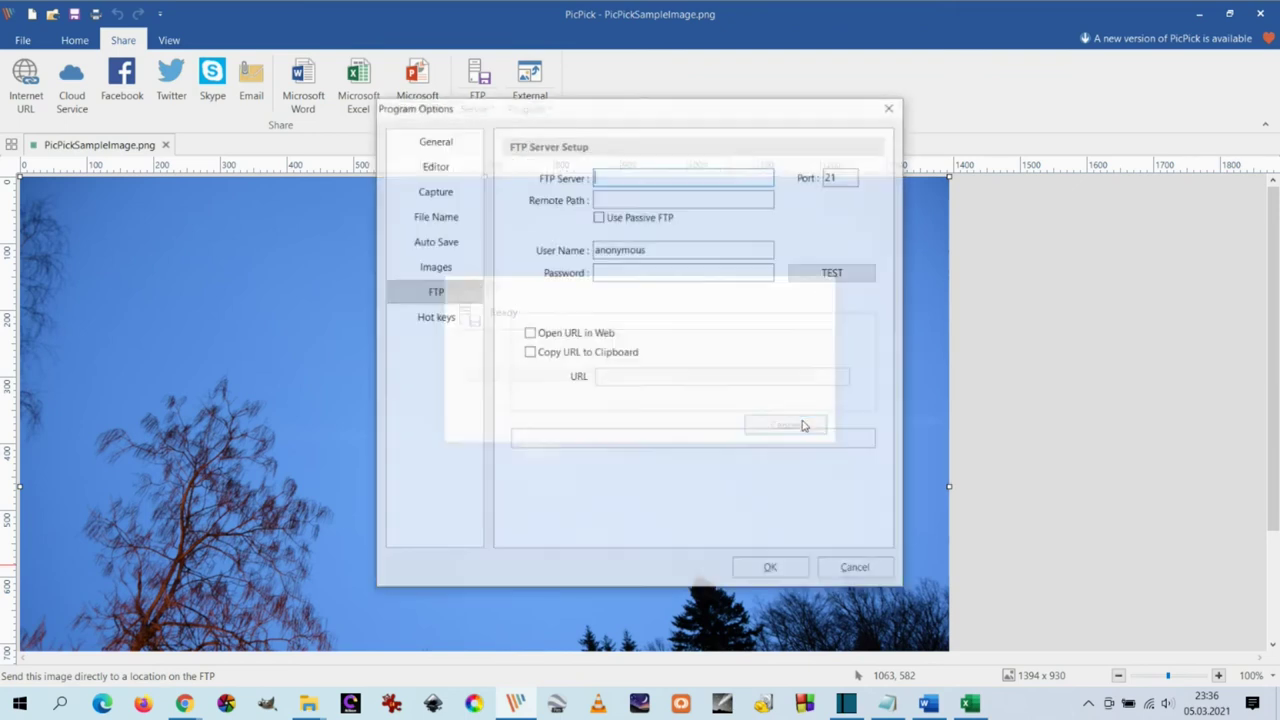
left_click(891, 105)
View the external program setup options, close them, and try to send the image to an external program.
left_click(551, 109)
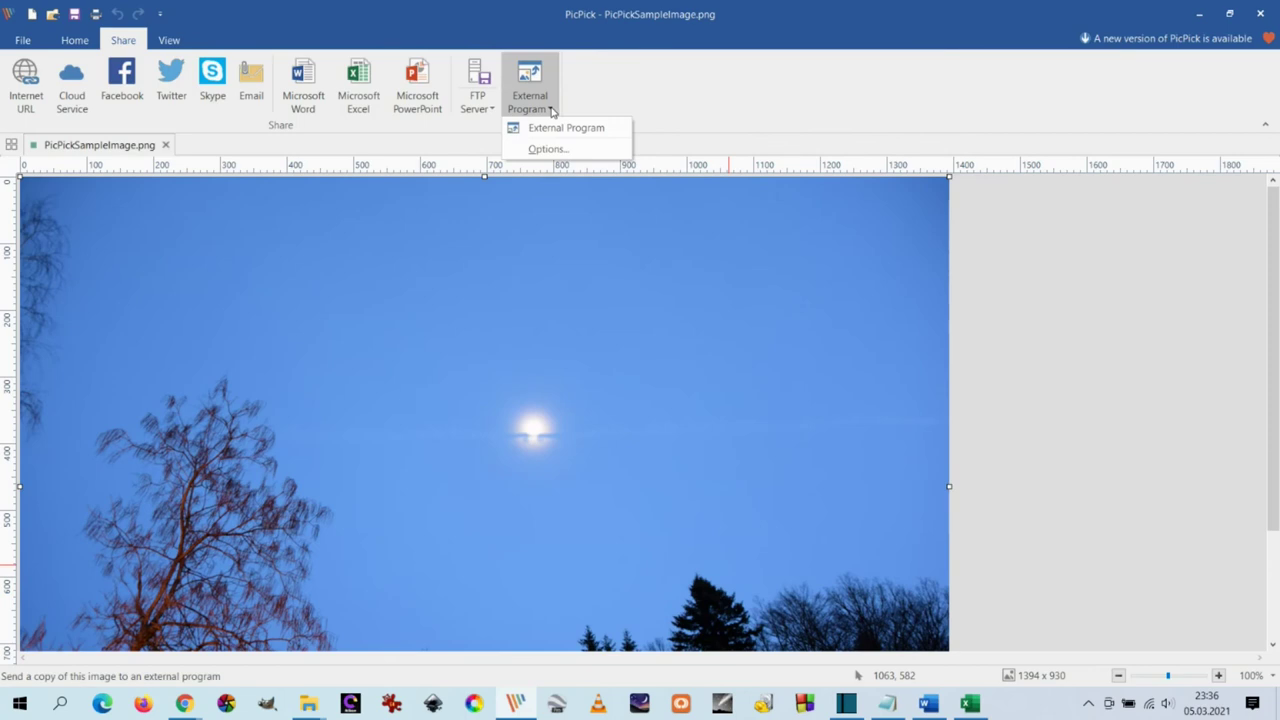
left_click(546, 149)
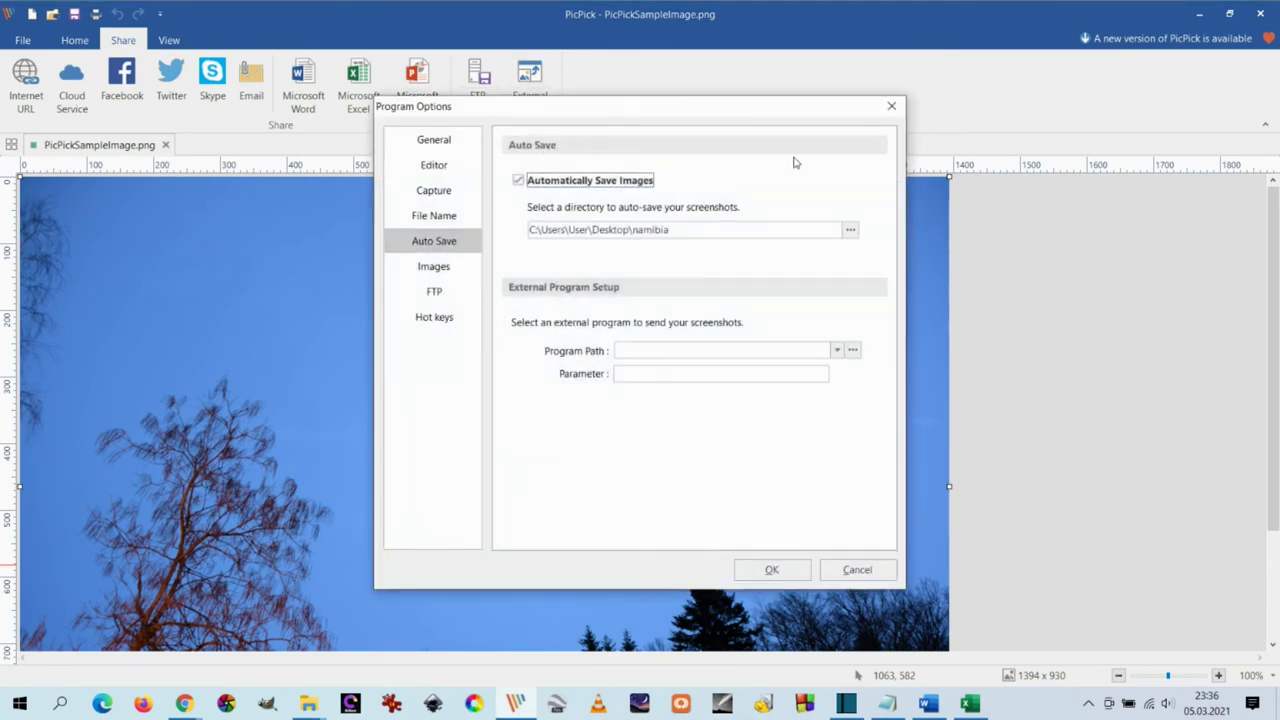
left_click(891, 105)
left_click(531, 105)
left_click(550, 126)
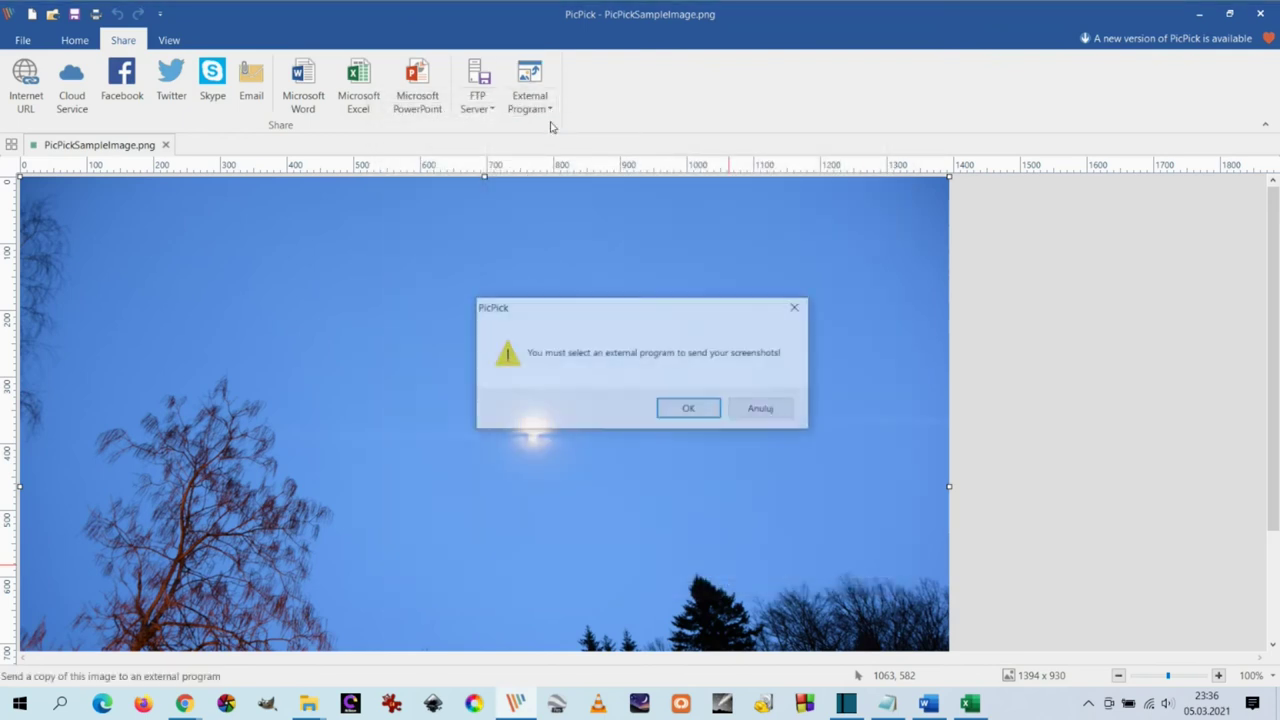
left_click(689, 409)
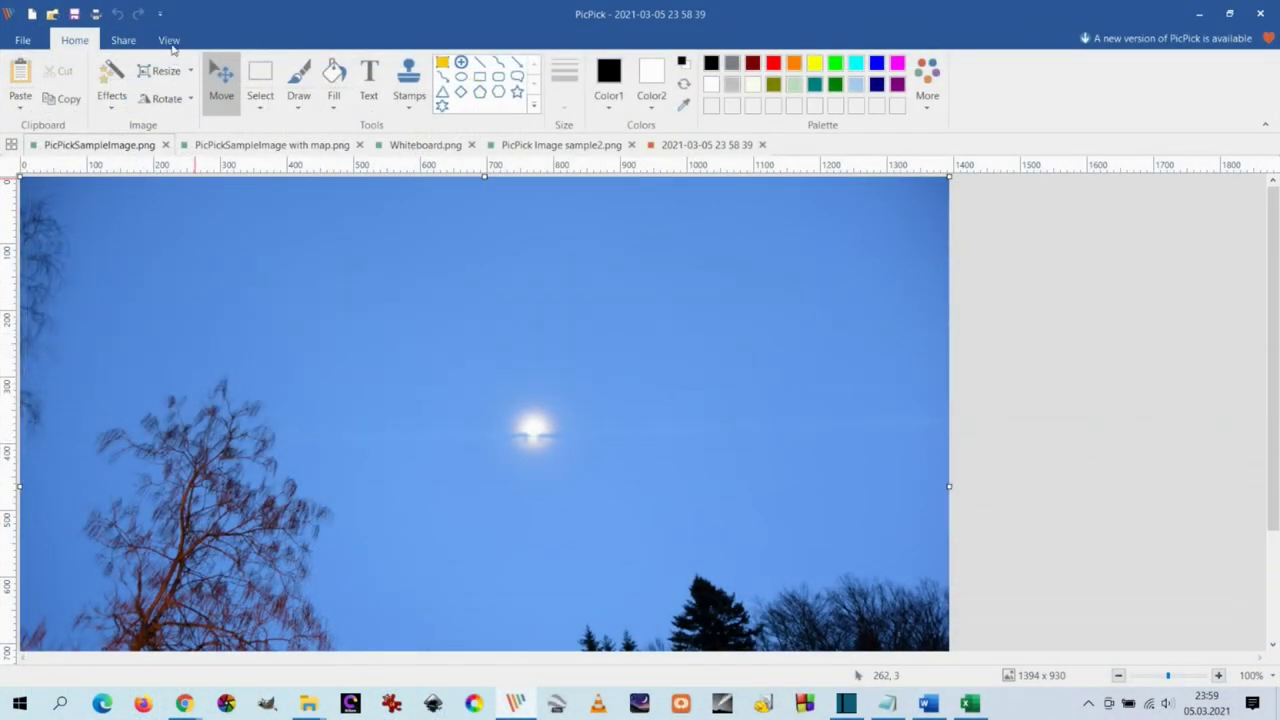
Zoom the image out to 25% and back in to 500%.
left_click(169, 41)
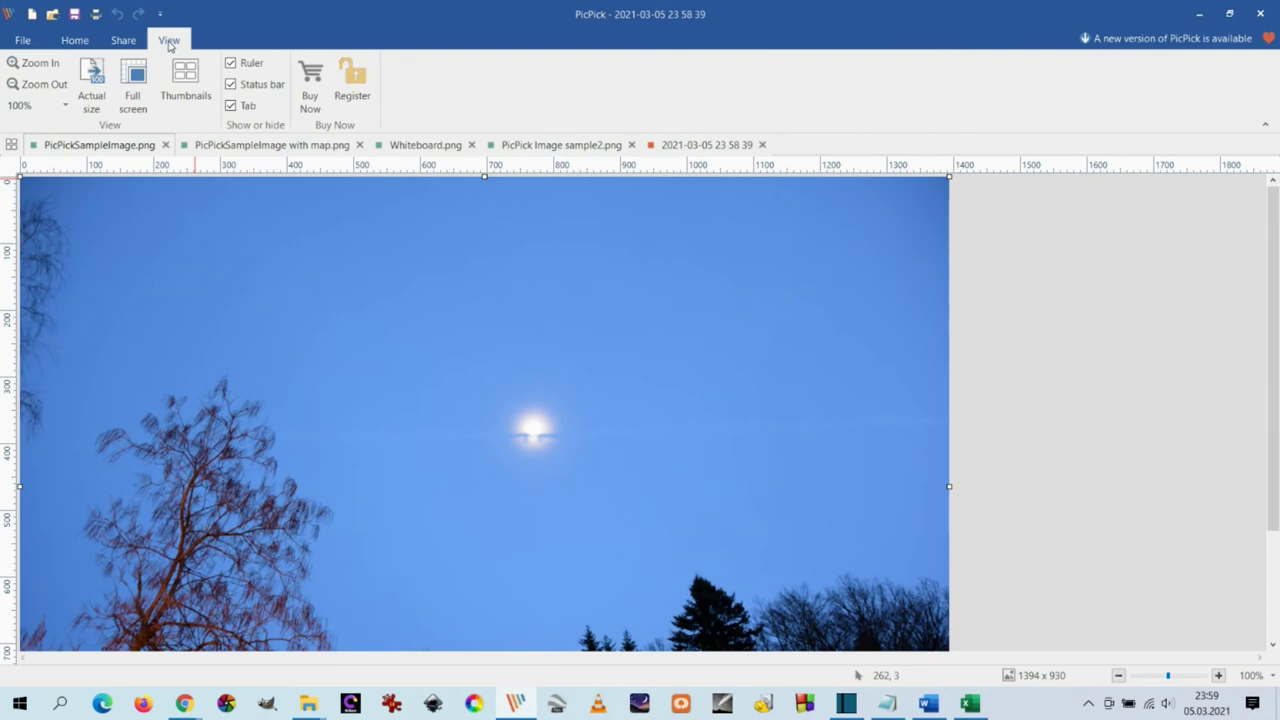
left_click(13, 87)
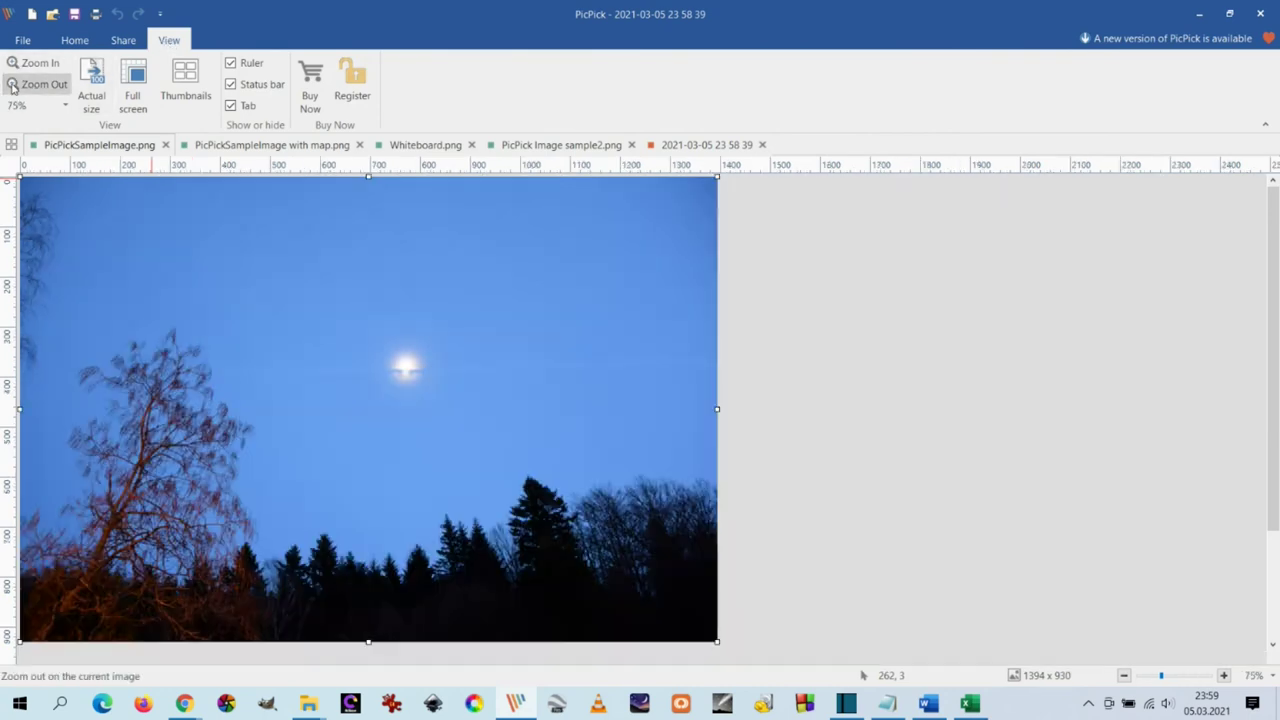
left_click(13, 87)
left_click(13, 87)
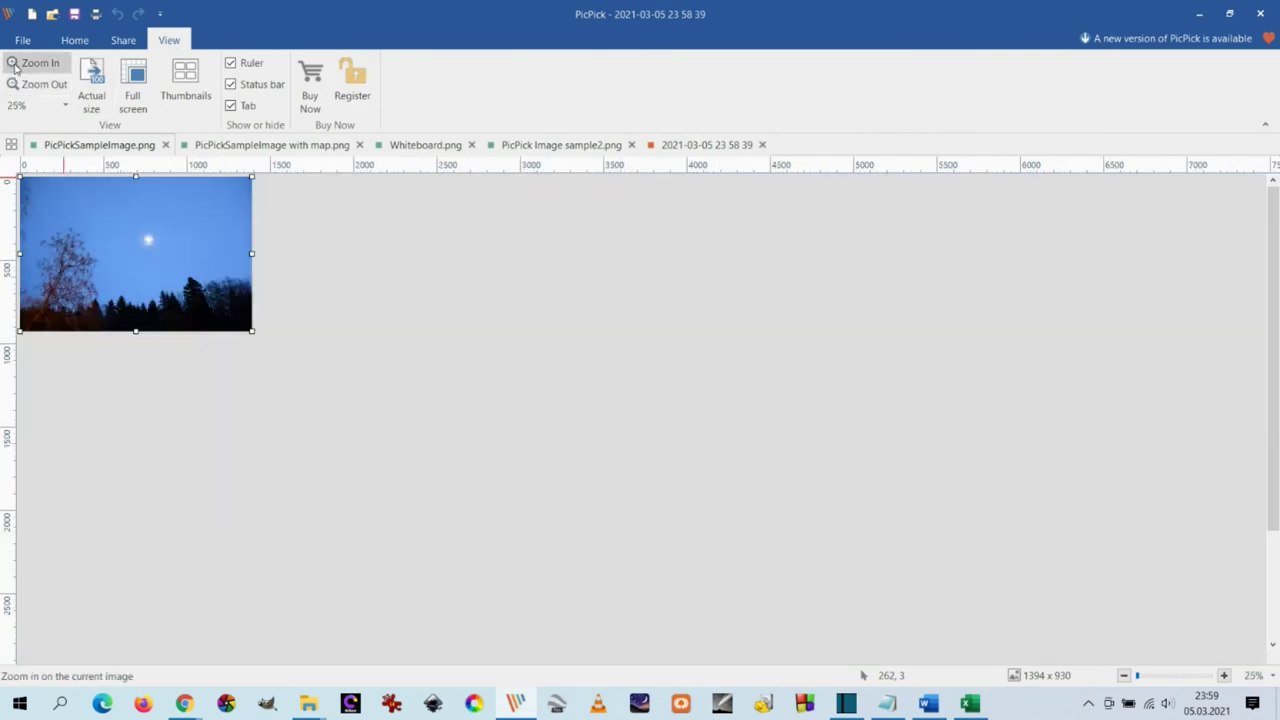
left_click(14, 66)
left_click(14, 66)
left_click(14, 66)
left_click(14, 66)
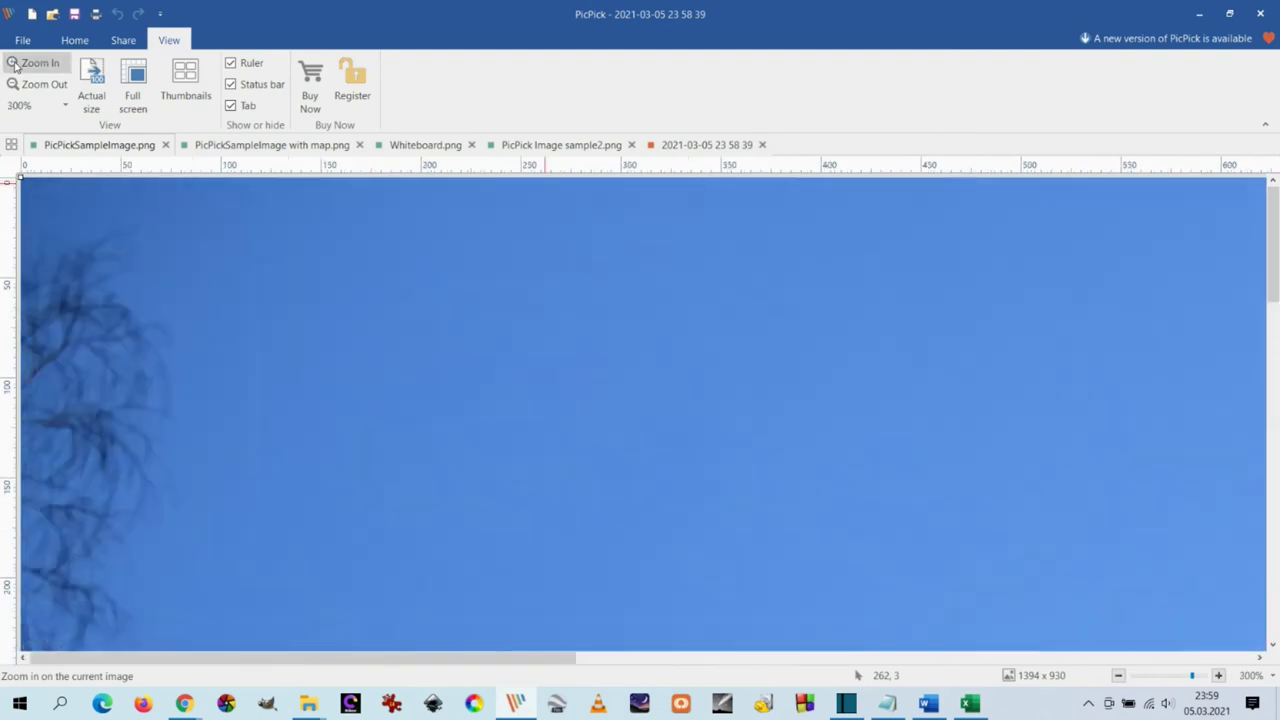
left_click(14, 66)
left_click(14, 66)
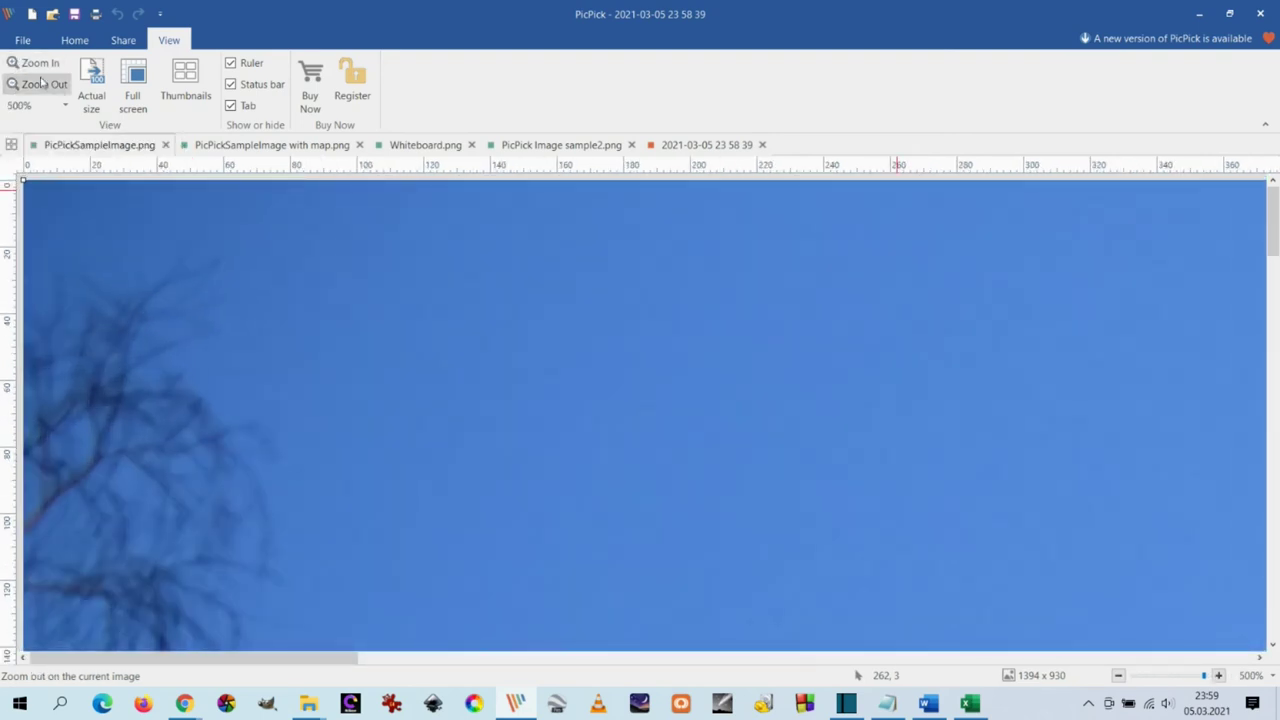
Magnify the image to the 1000% zoom preset and return it to actual size.
left_click(65, 105)
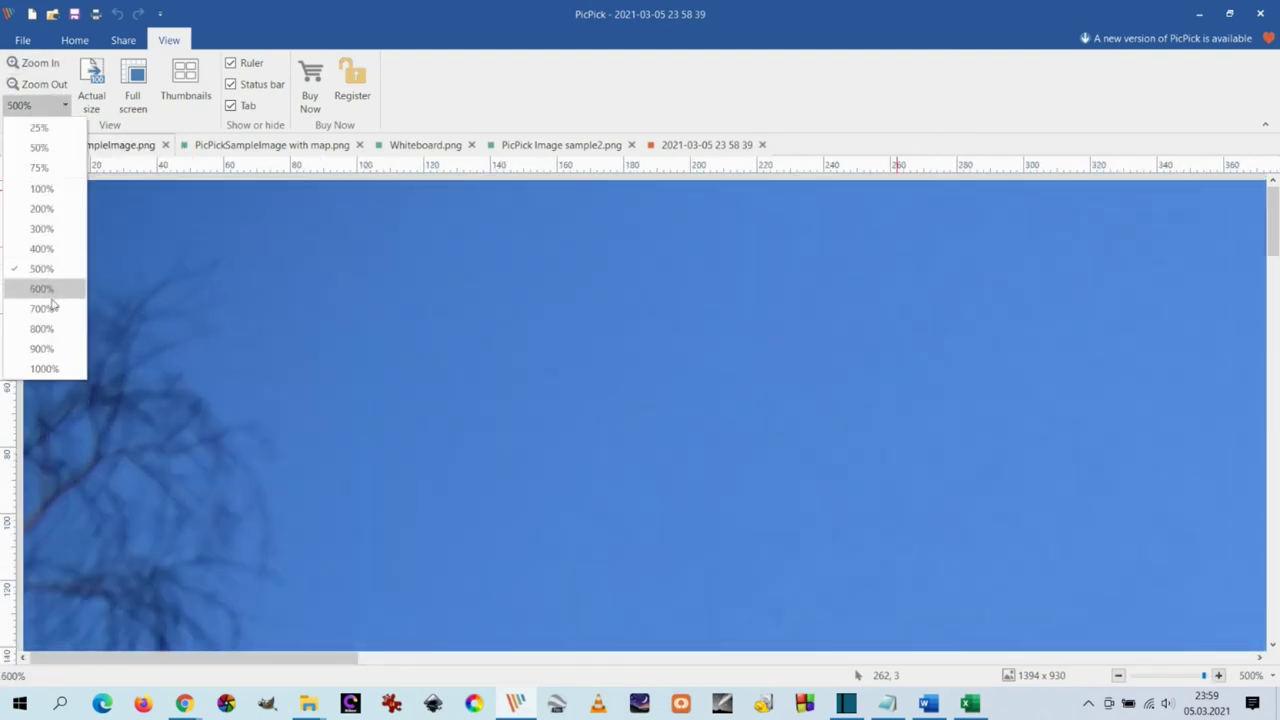
left_click(44, 368)
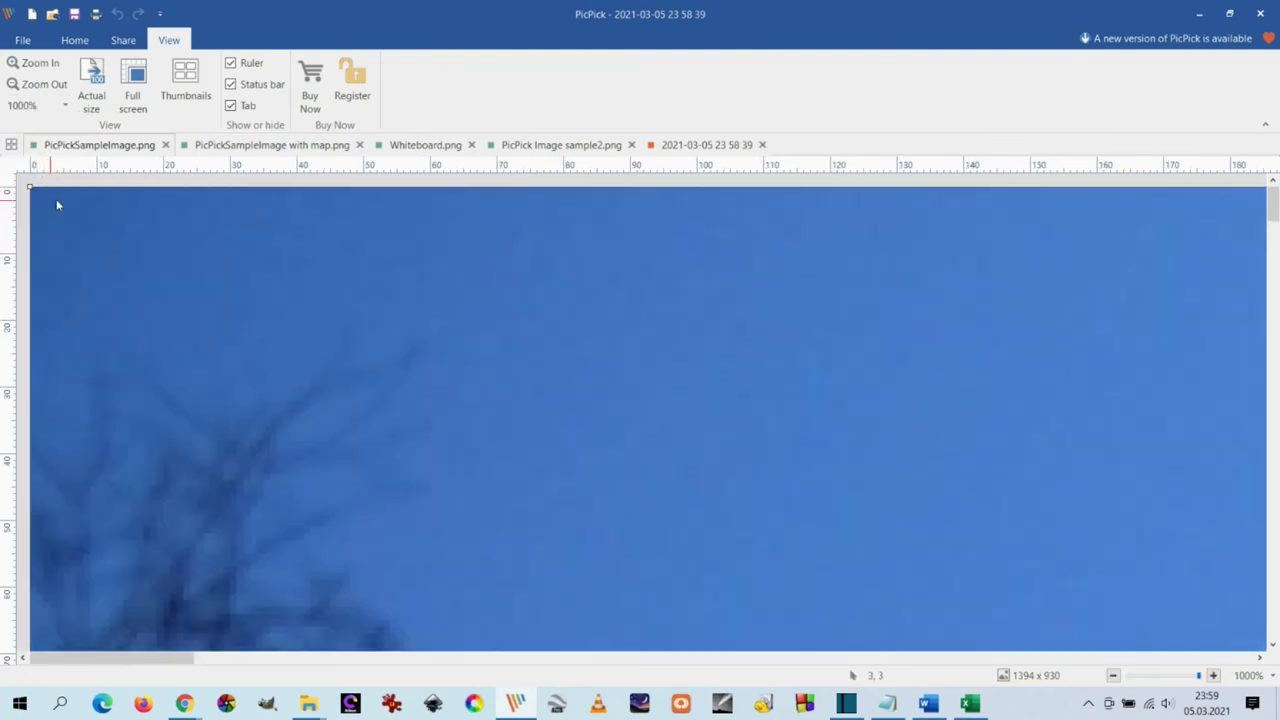
left_click(88, 94)
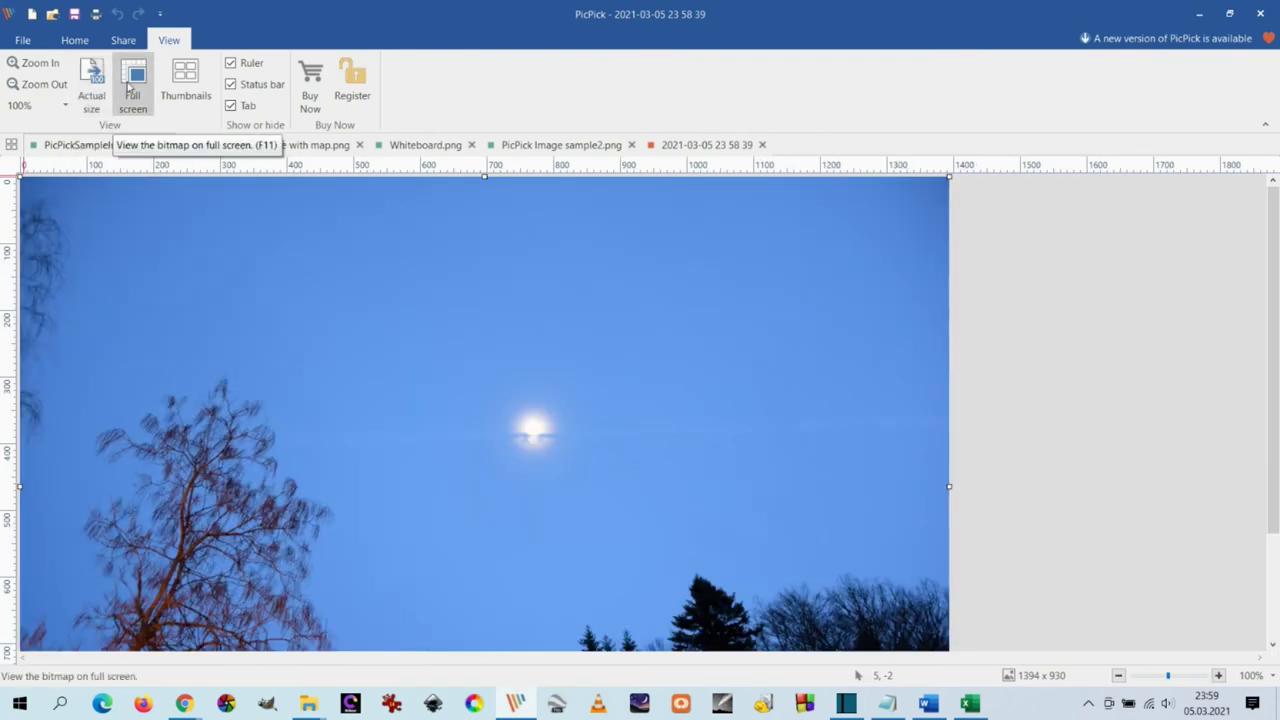
View the image in full screen, exit, and look over the thumbnails of all open images before returning to the editor.
left_click(131, 88)
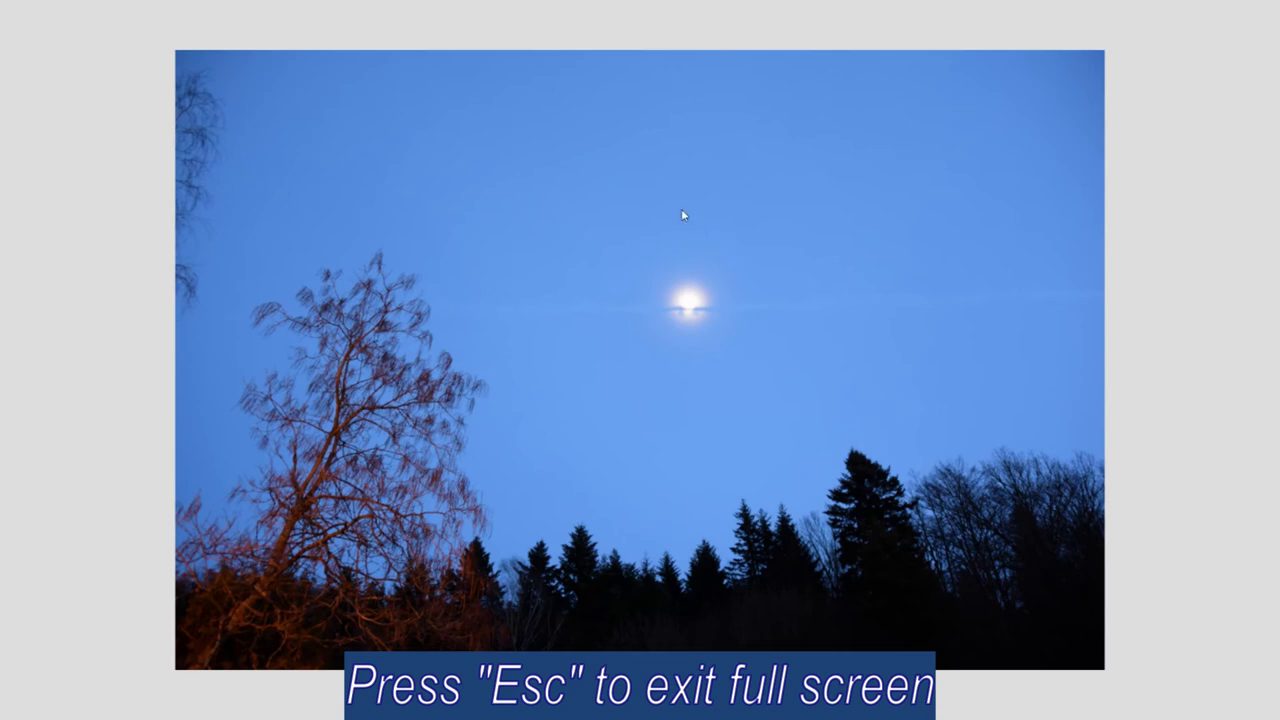
key("Escape")
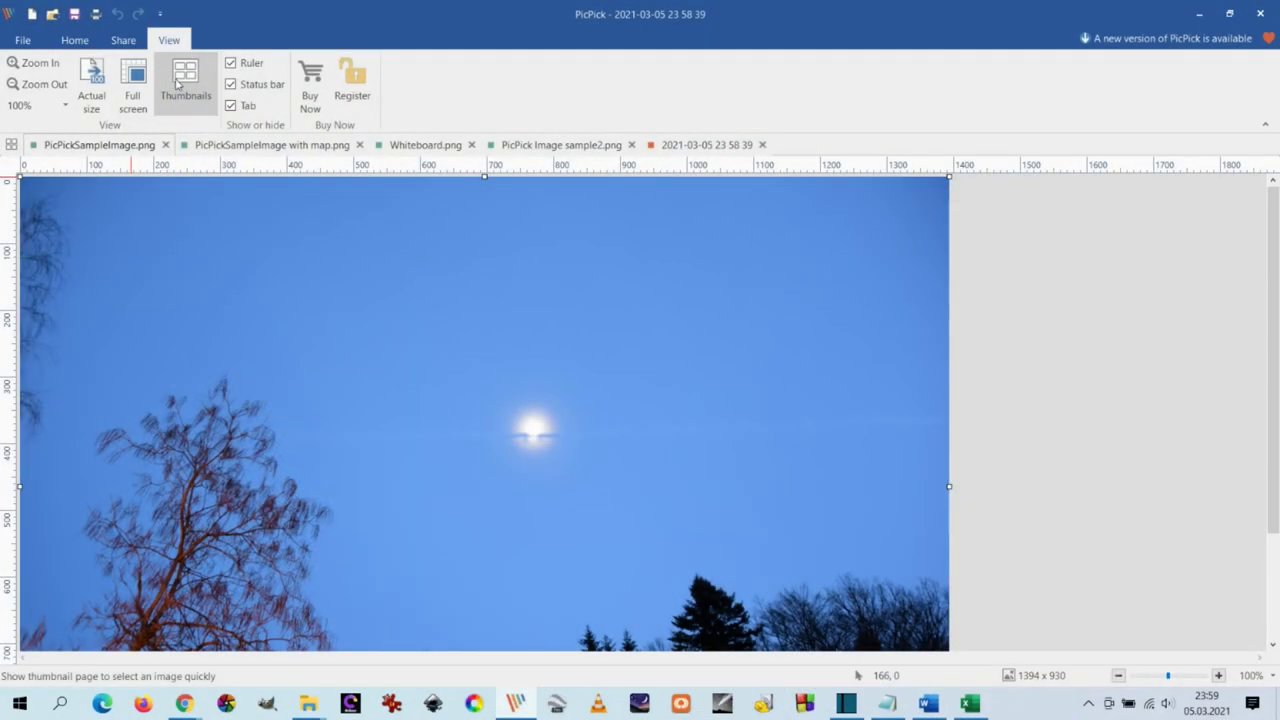
left_click(183, 83)
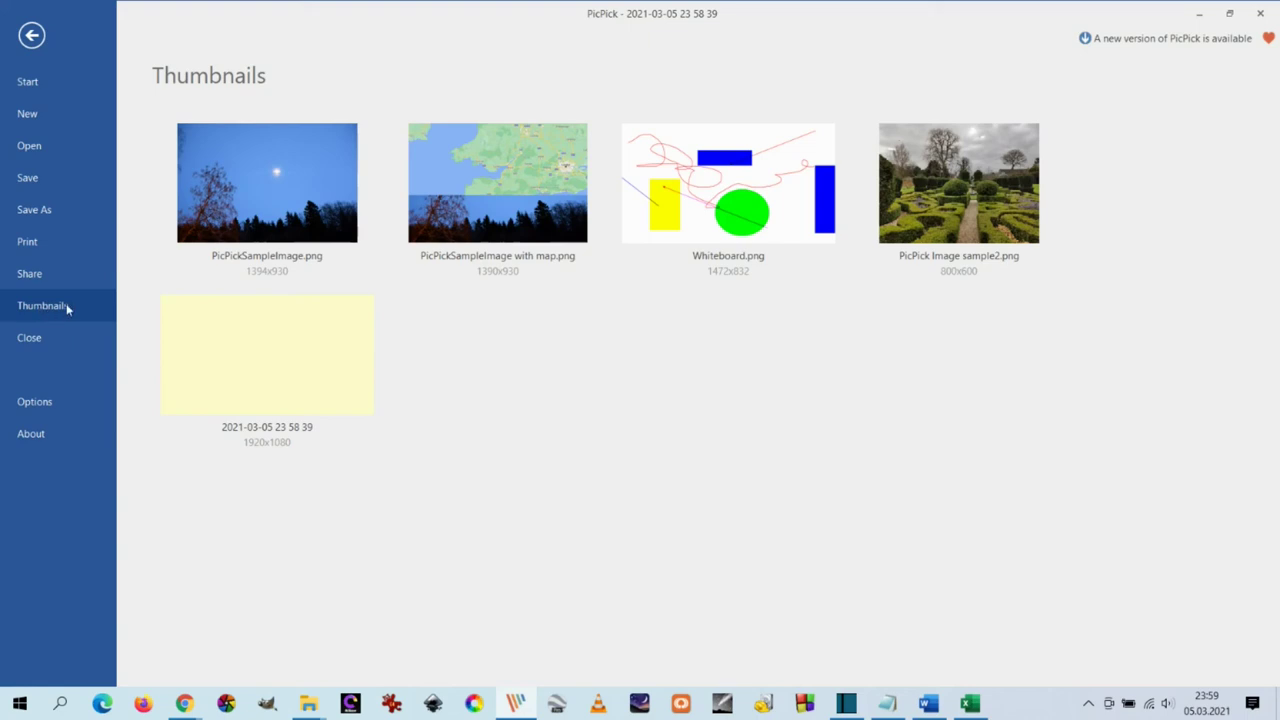
left_click(32, 36)
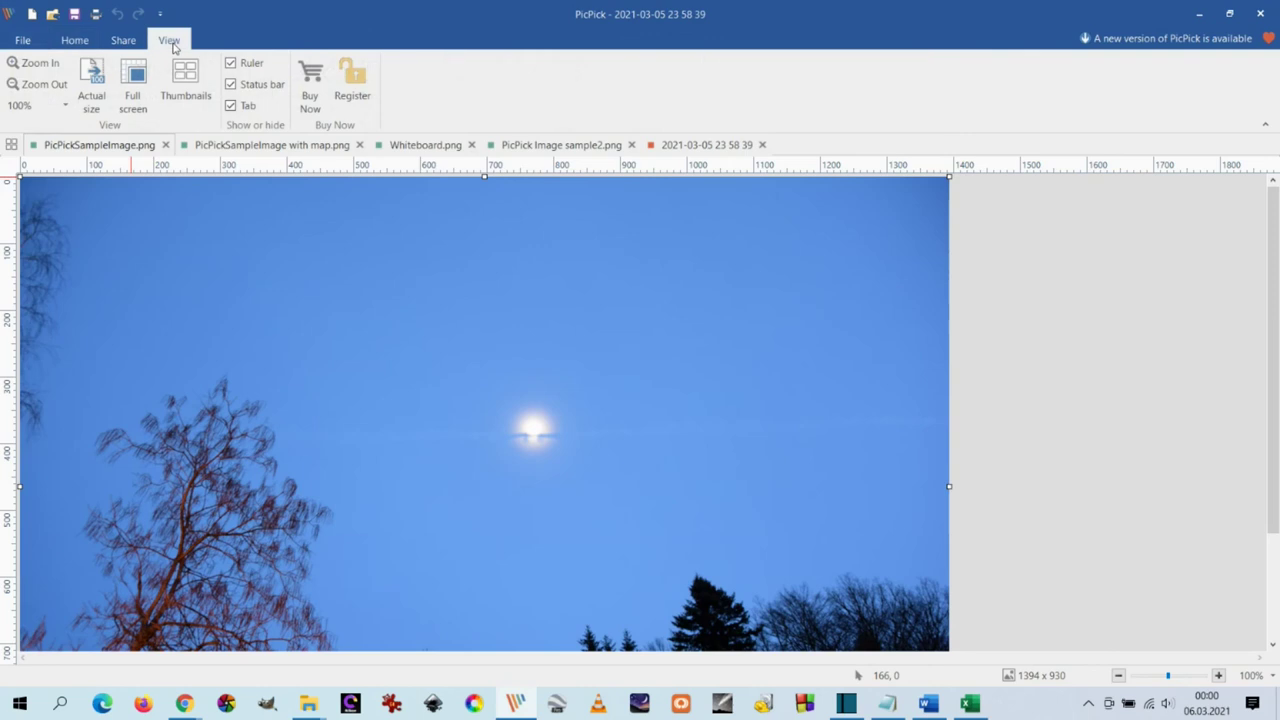
Hide and show again the ruler, the status bar and the image tabs.
left_click(231, 63)
left_click(231, 63)
left_click(230, 85)
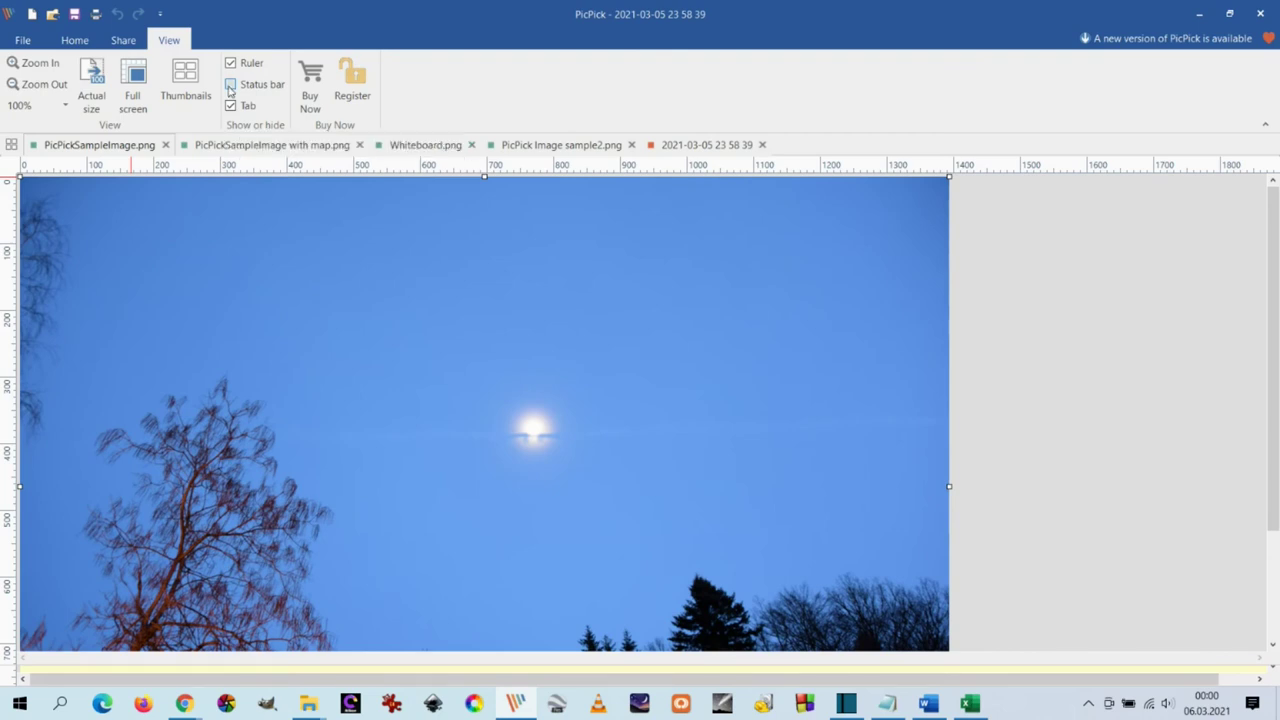
left_click(230, 85)
left_click(231, 106)
left_click(231, 106)
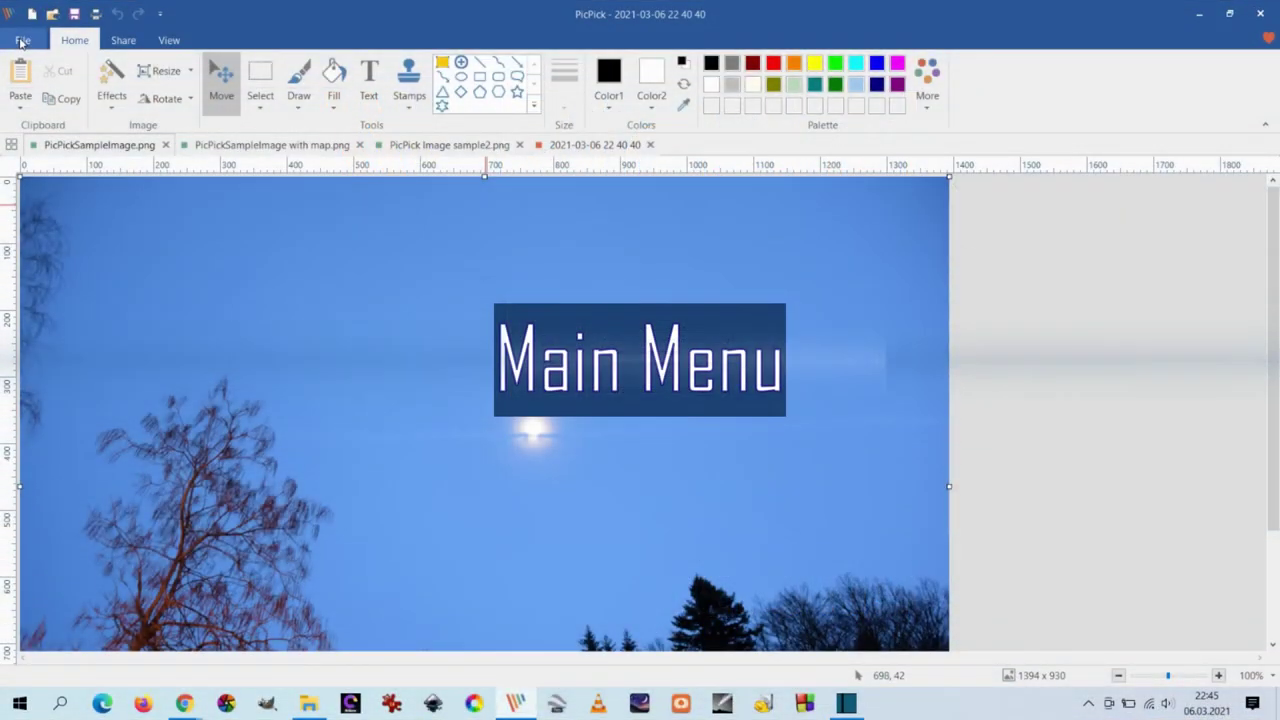
Look over the start page and the canvas size presets for a new blank image.
left_click(21, 41)
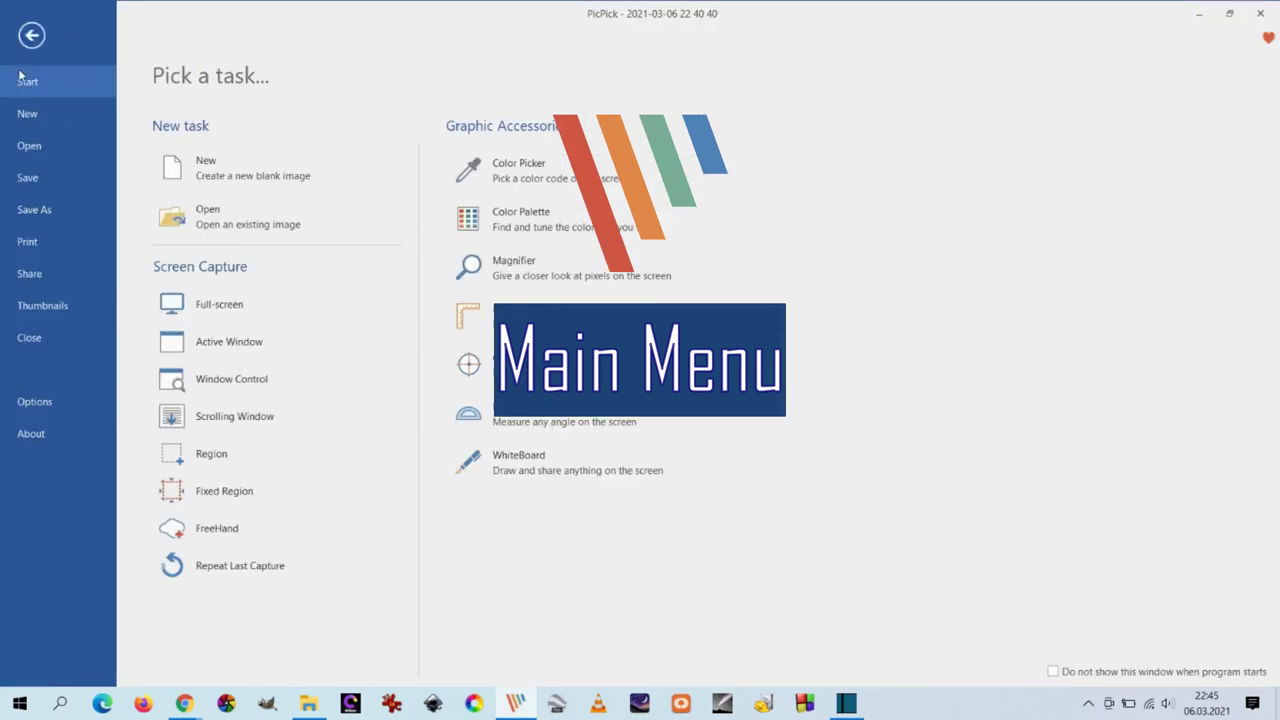
left_click(27, 115)
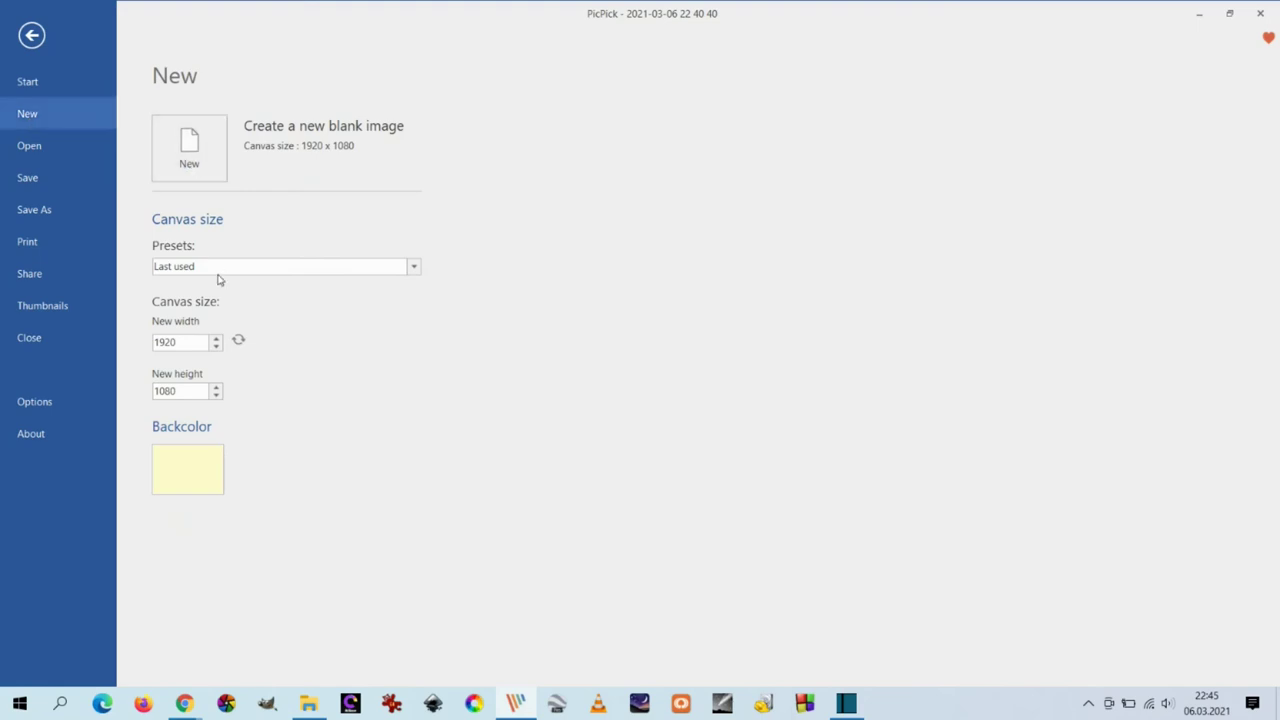
left_click(413, 267)
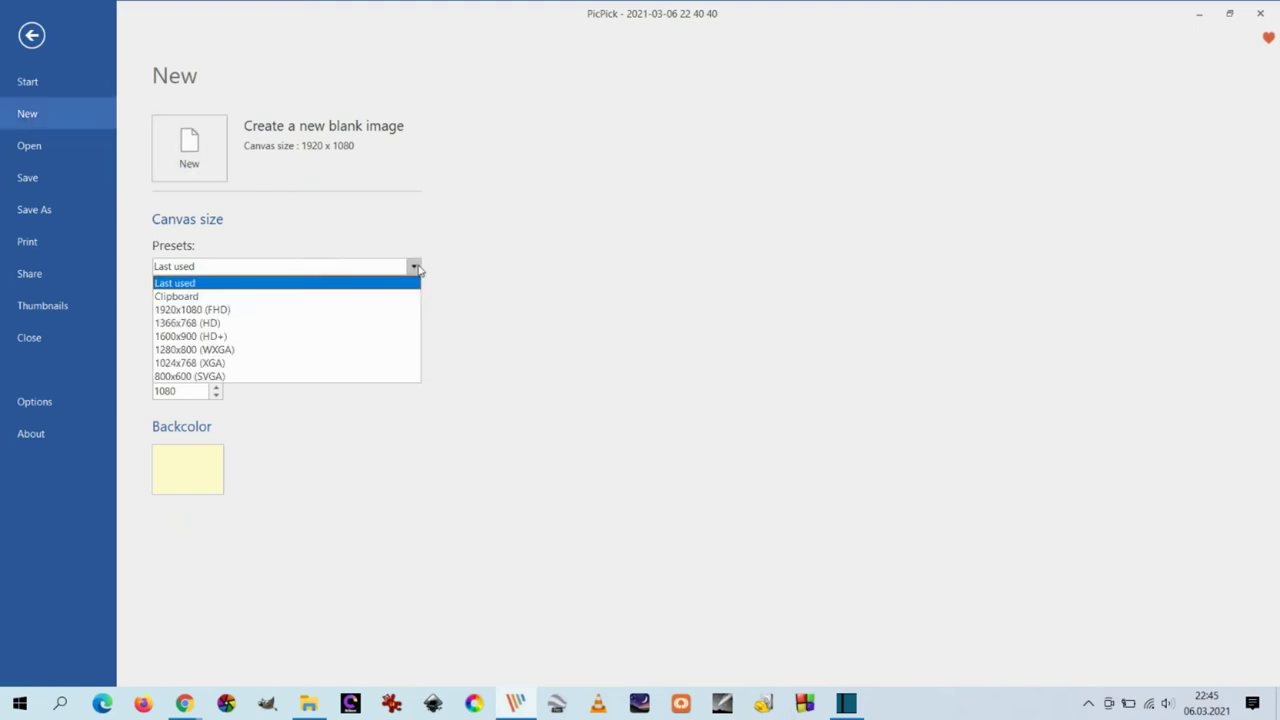
left_click(413, 267)
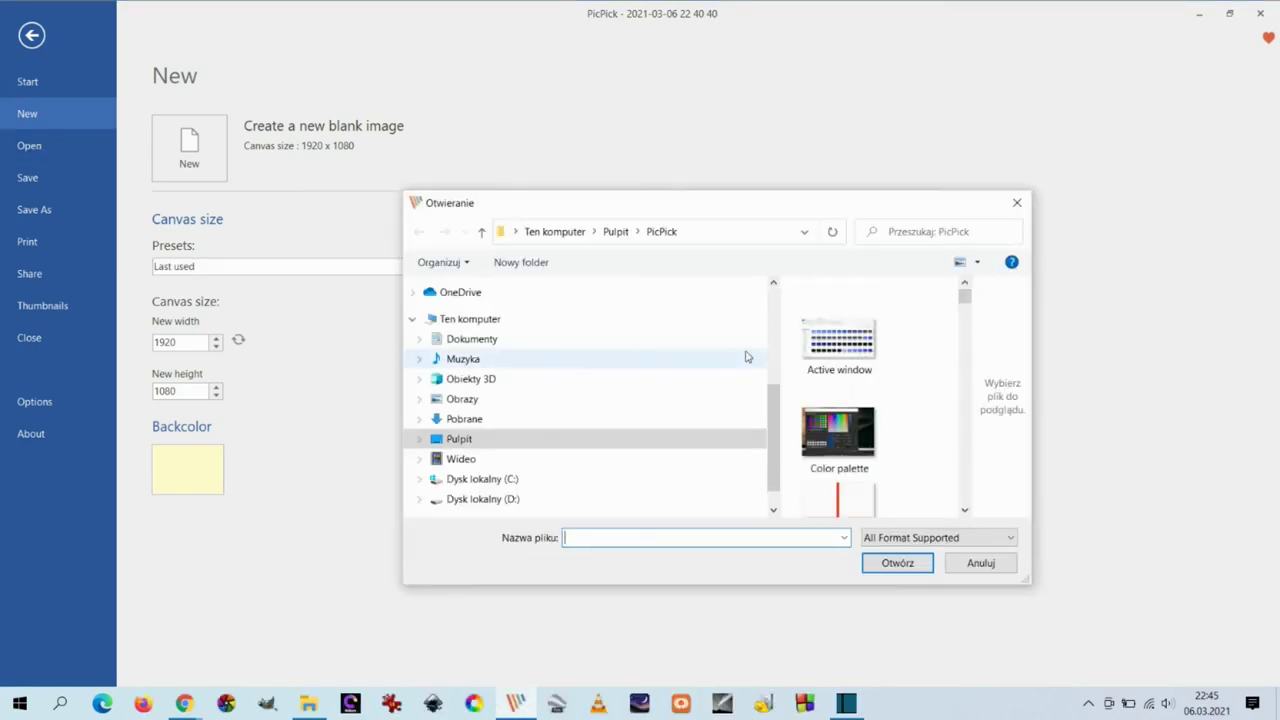
Browse the PicPick folder and supported file formats for opening images, cancel, and view the Save As formats.
left_click_drag(783, 360, 578, 360)
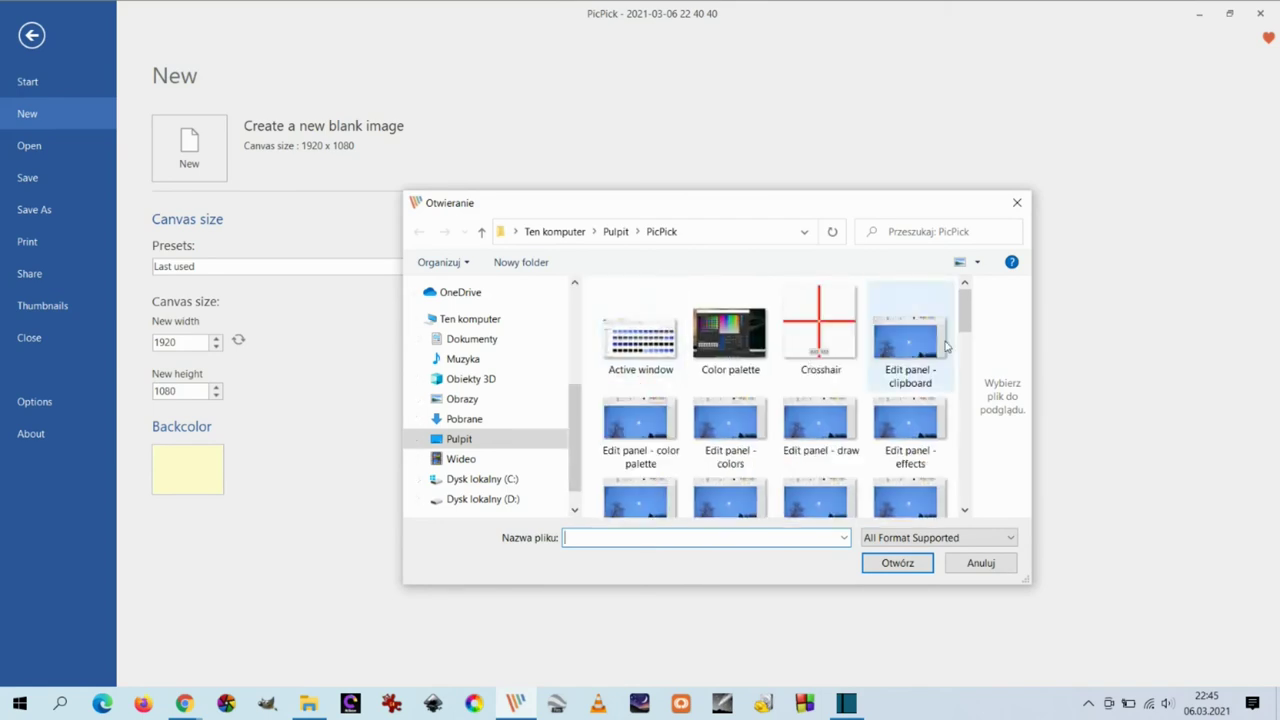
scroll(965, 297, "down", 5)
scroll(965, 297, "up", 5)
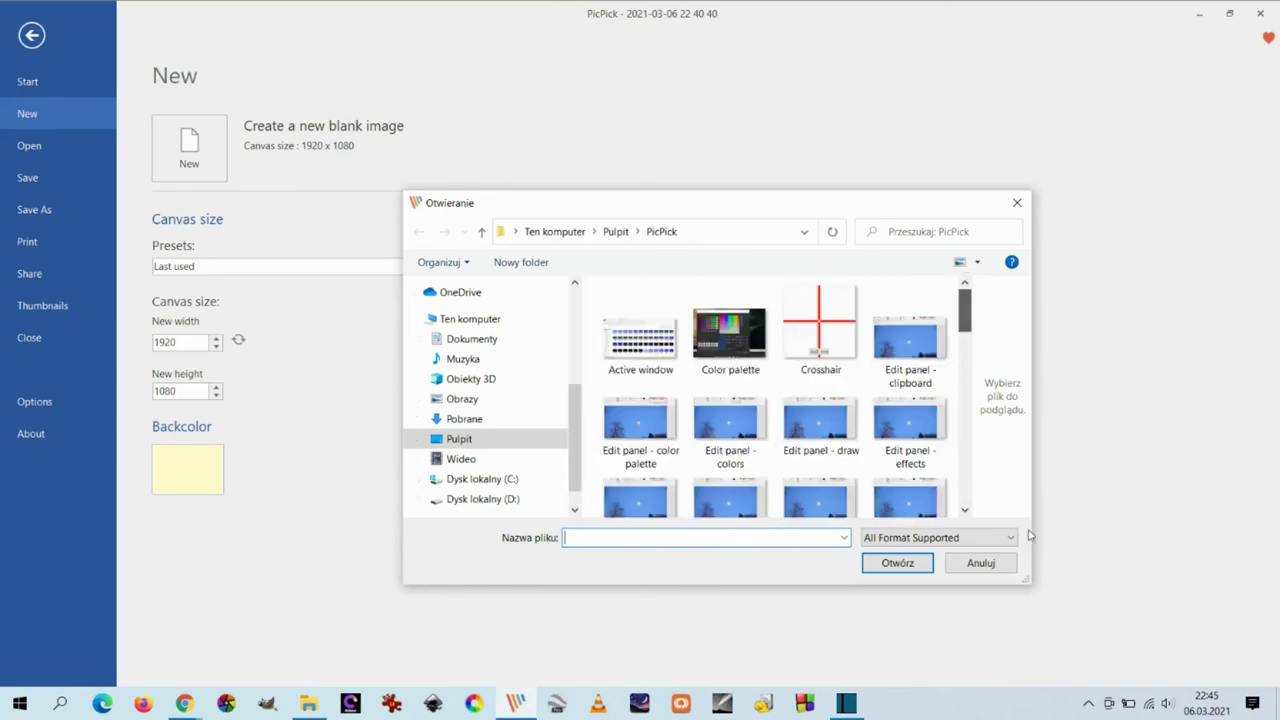
left_click(1011, 538)
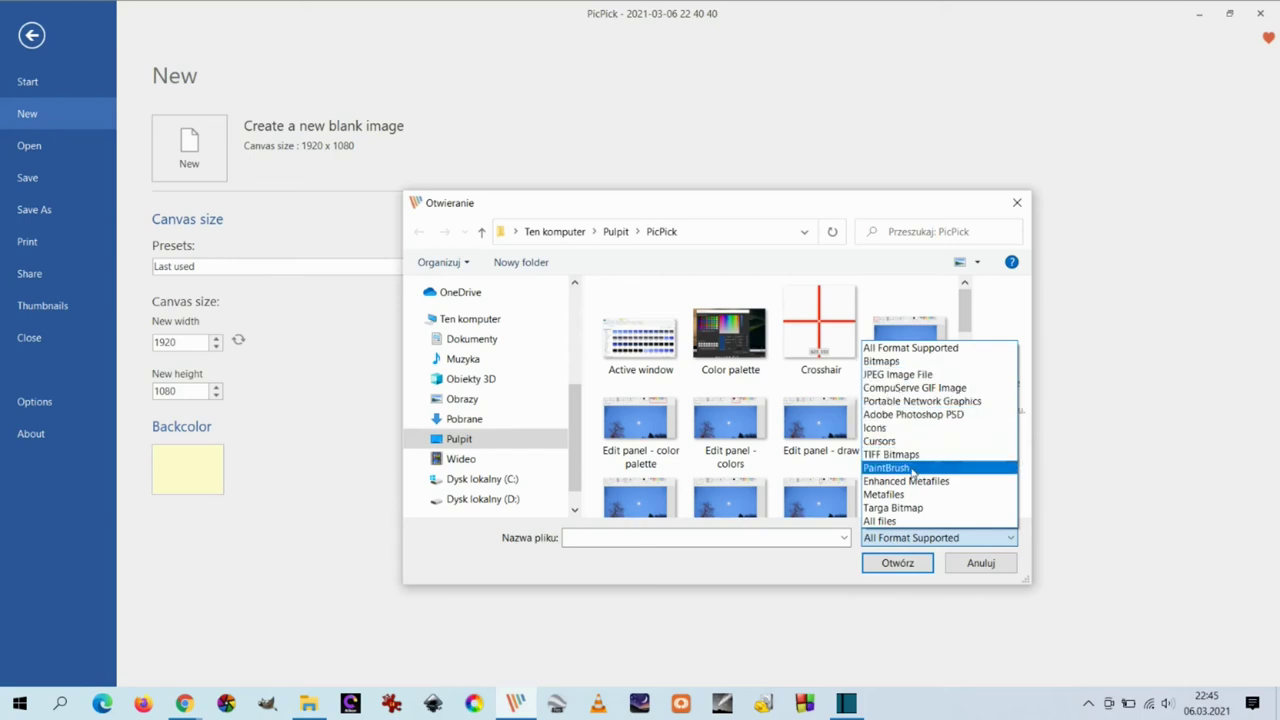
left_click(818, 572)
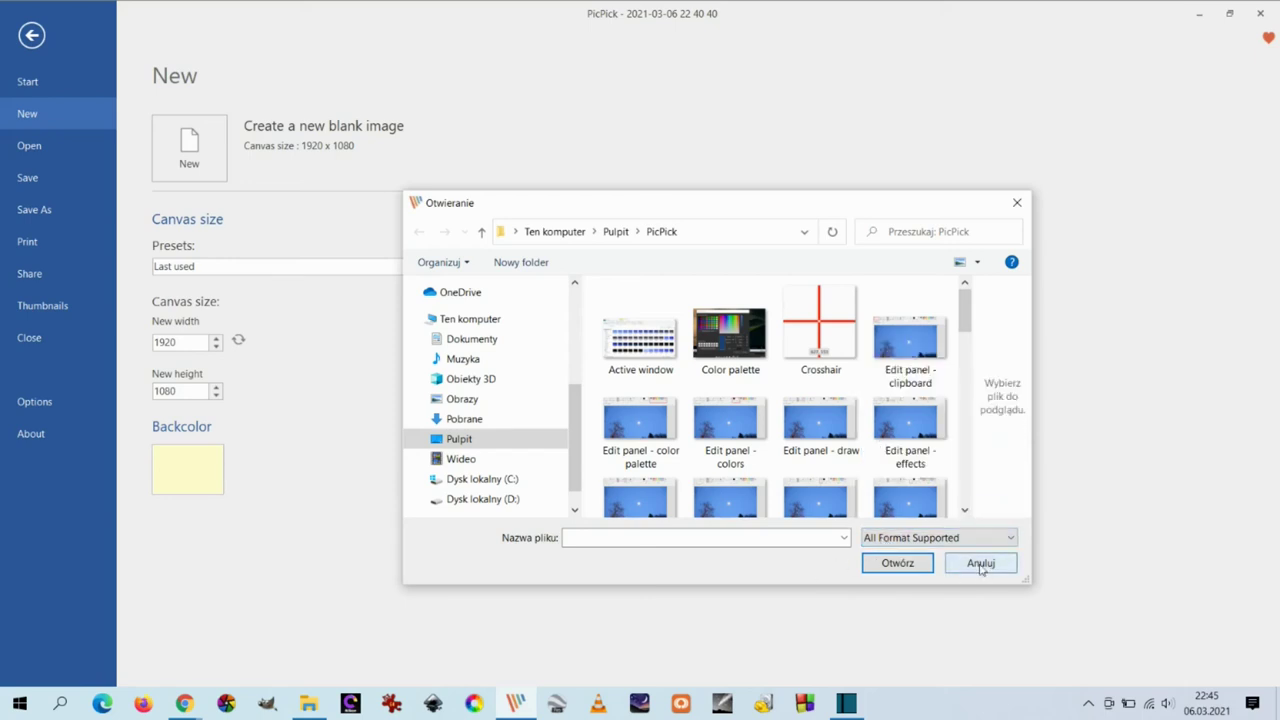
left_click(980, 564)
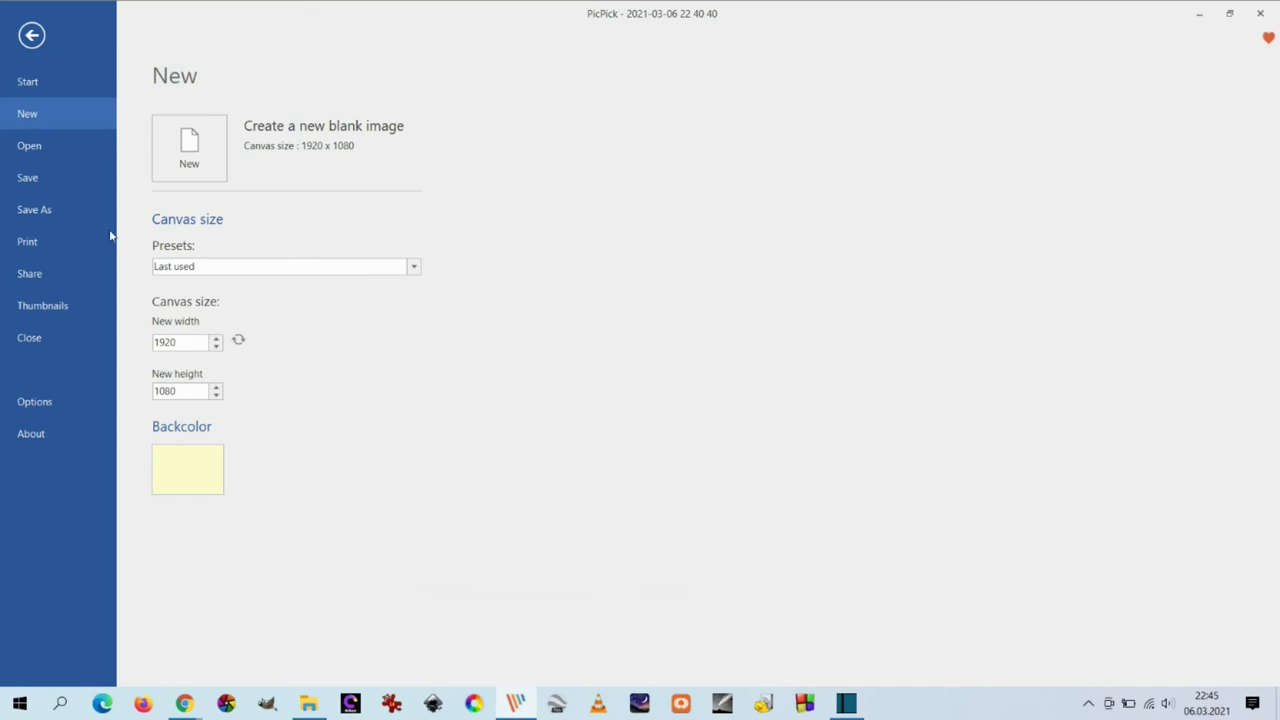
left_click(31, 211)
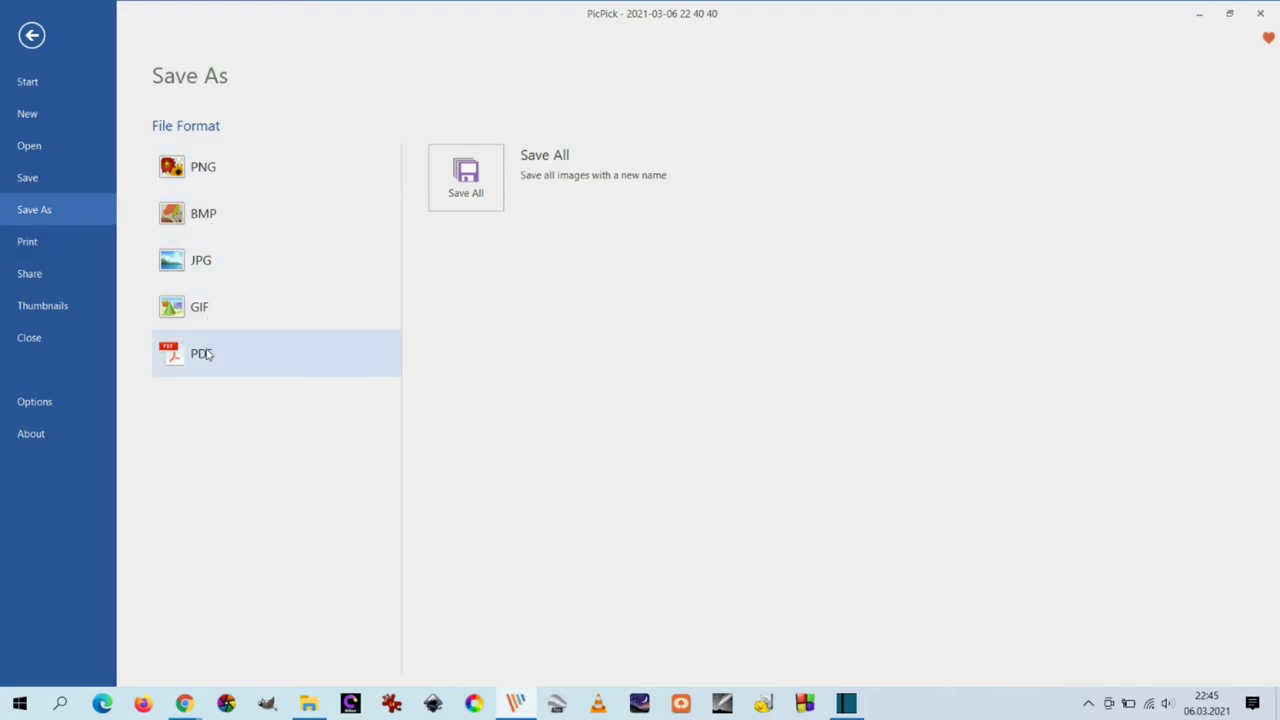
Add the centred header text "My image" to the image's print setup.
left_click(25, 243)
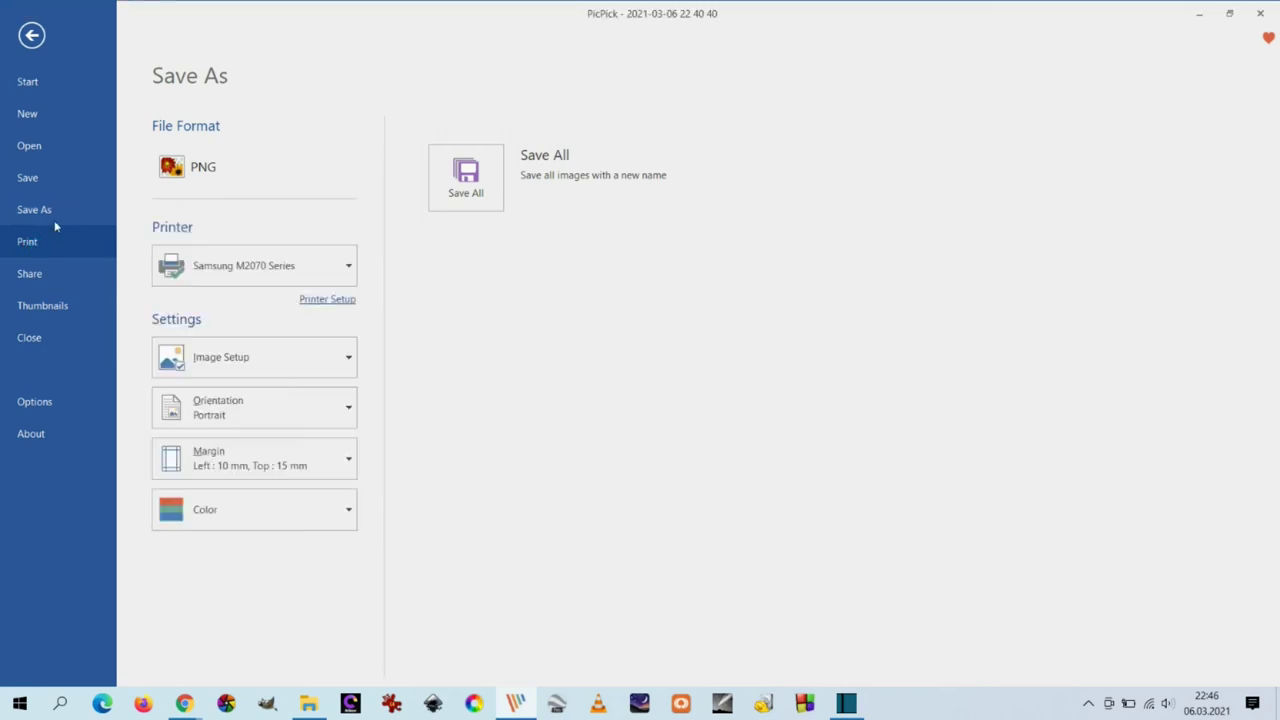
left_click(351, 362)
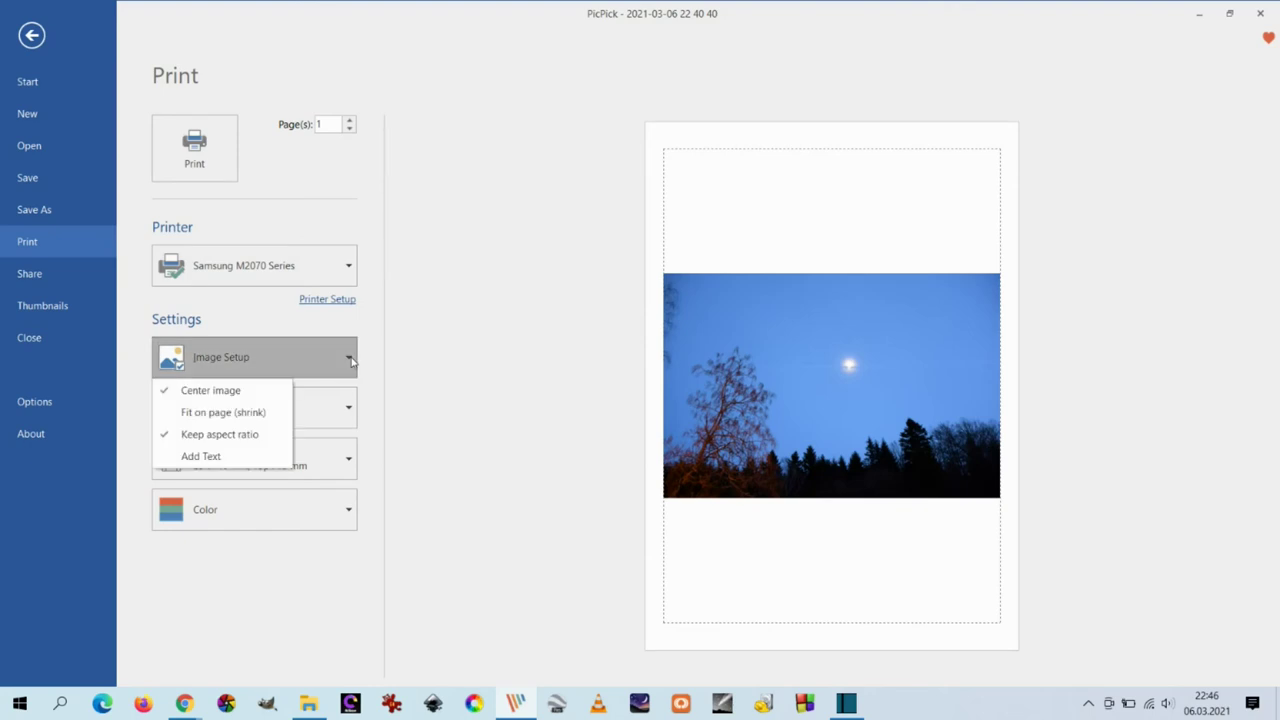
left_click(201, 456)
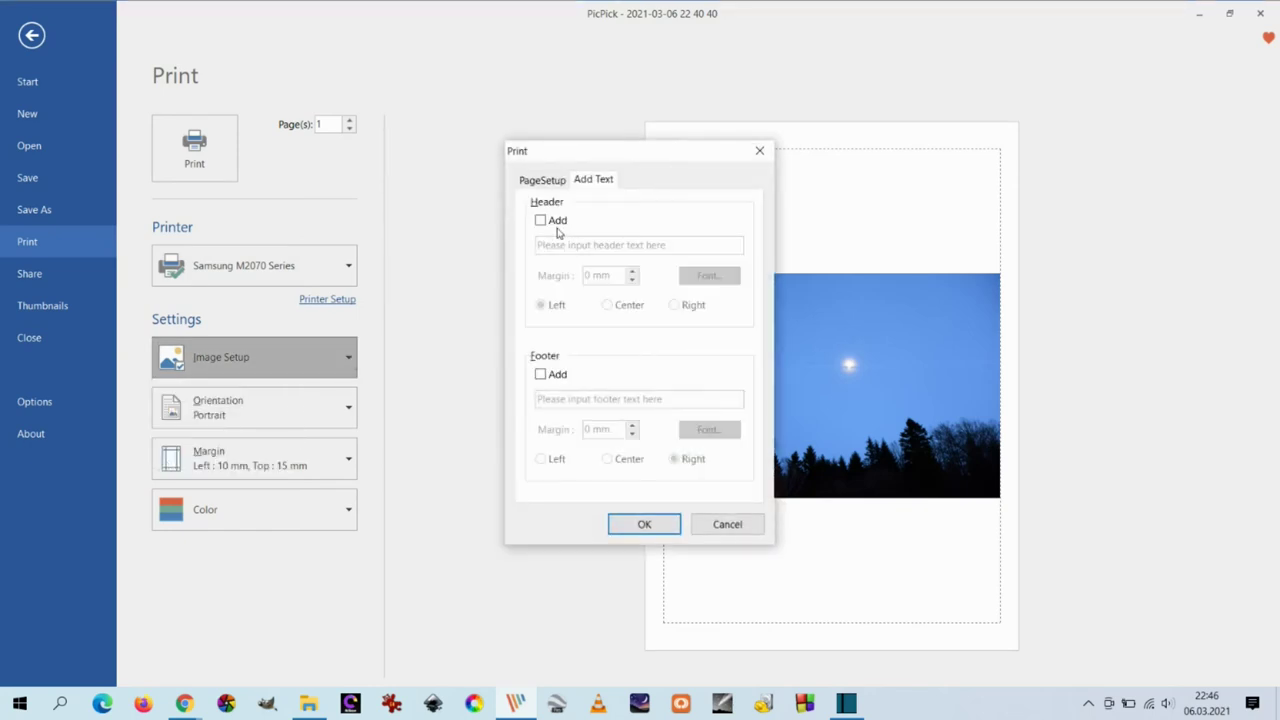
left_click(550, 221)
left_click(575, 244)
type("My image")
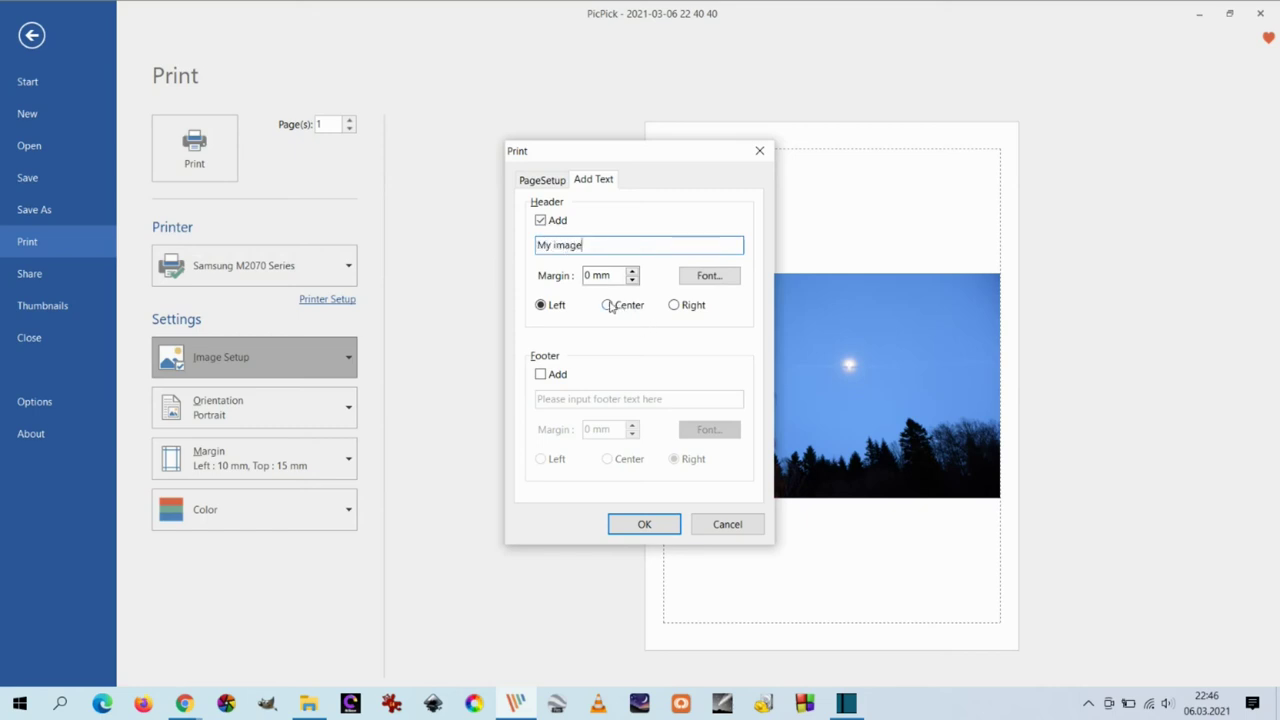
left_click(607, 305)
Add the centred footer text "has been printed" to the printout.
left_click(540, 374)
left_click(538, 398)
type("Is being")
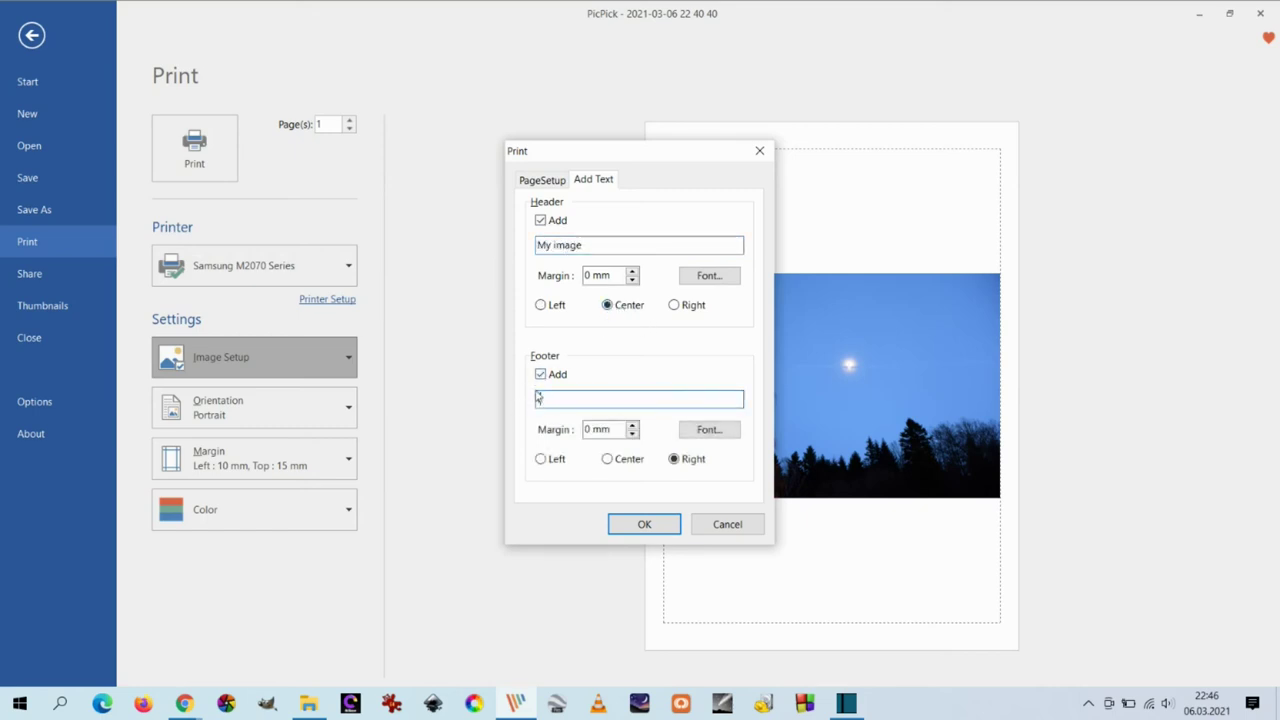
type("has been printed")
left_click(607, 459)
Set the footer font to Terminal in the oblique style at size 10.
left_click(707, 430)
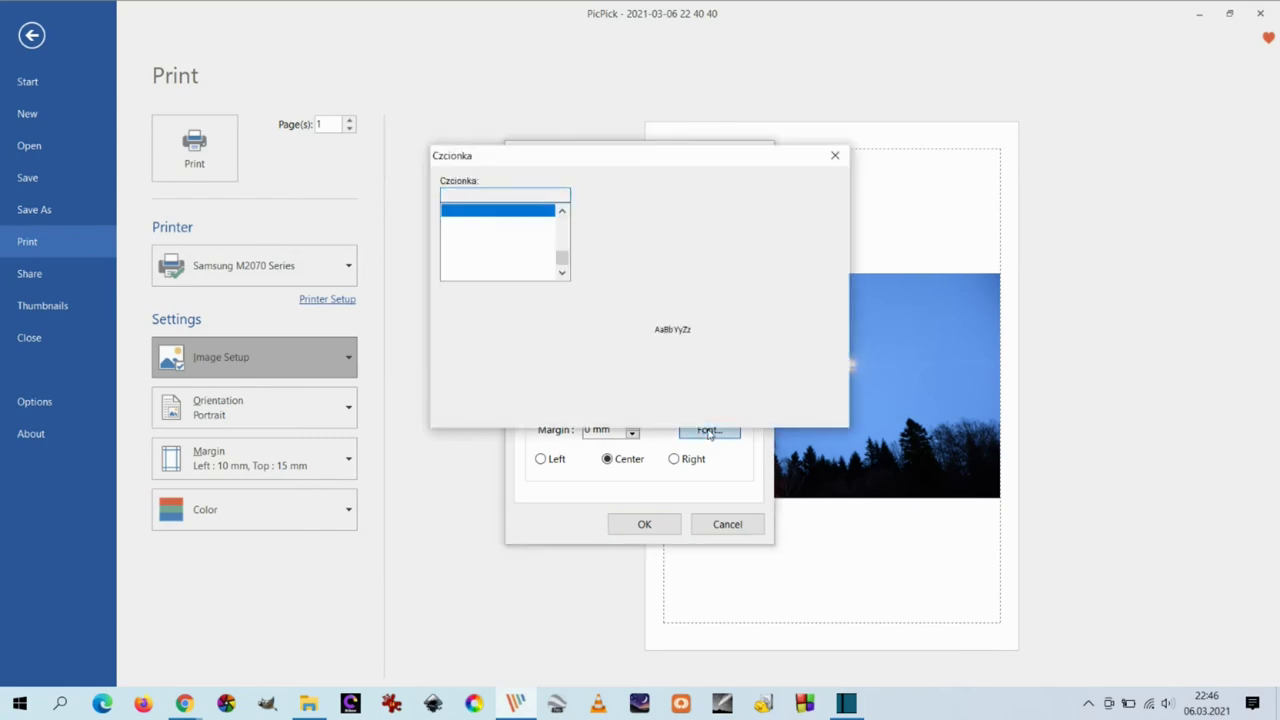
left_click(463, 236)
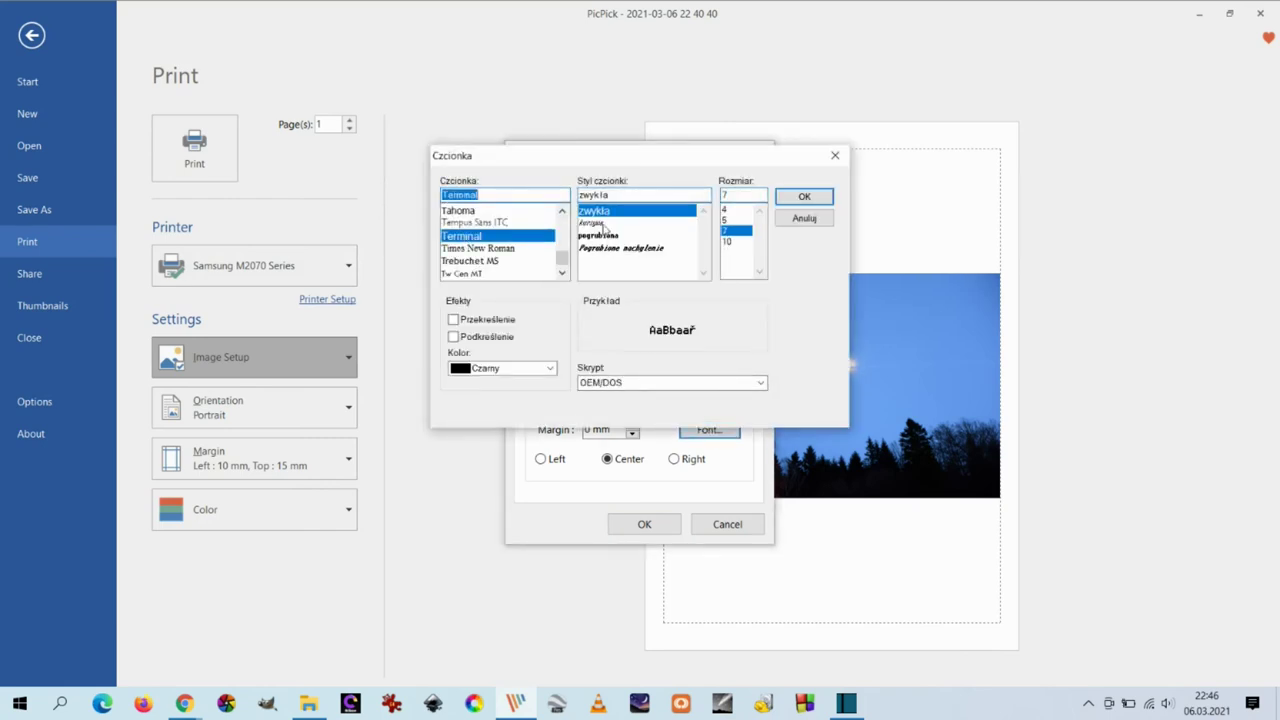
left_click(605, 222)
left_click(730, 241)
left_click(803, 197)
Set the header font to bold Times New Roman, size 14, and pick a text colour for it.
left_click(709, 275)
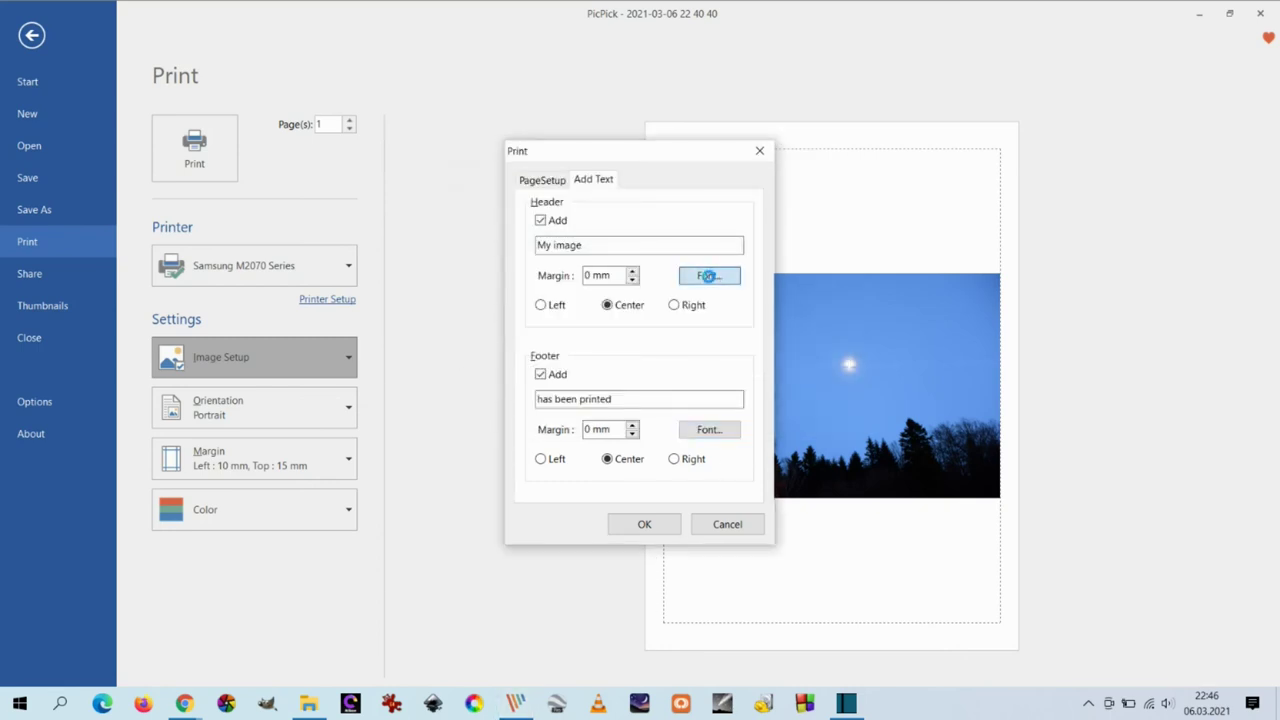
left_click(472, 248)
left_click(729, 263)
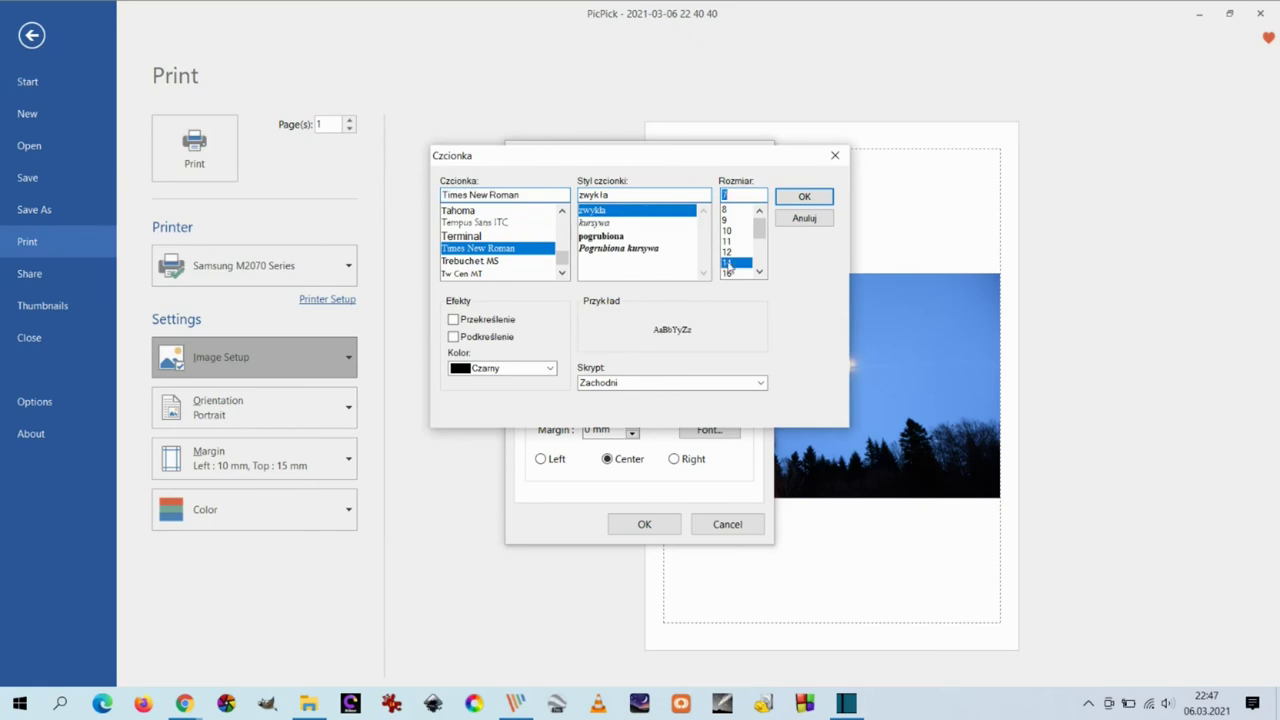
left_click(605, 236)
left_click(500, 368)
left_click(487, 478)
left_click(800, 198)
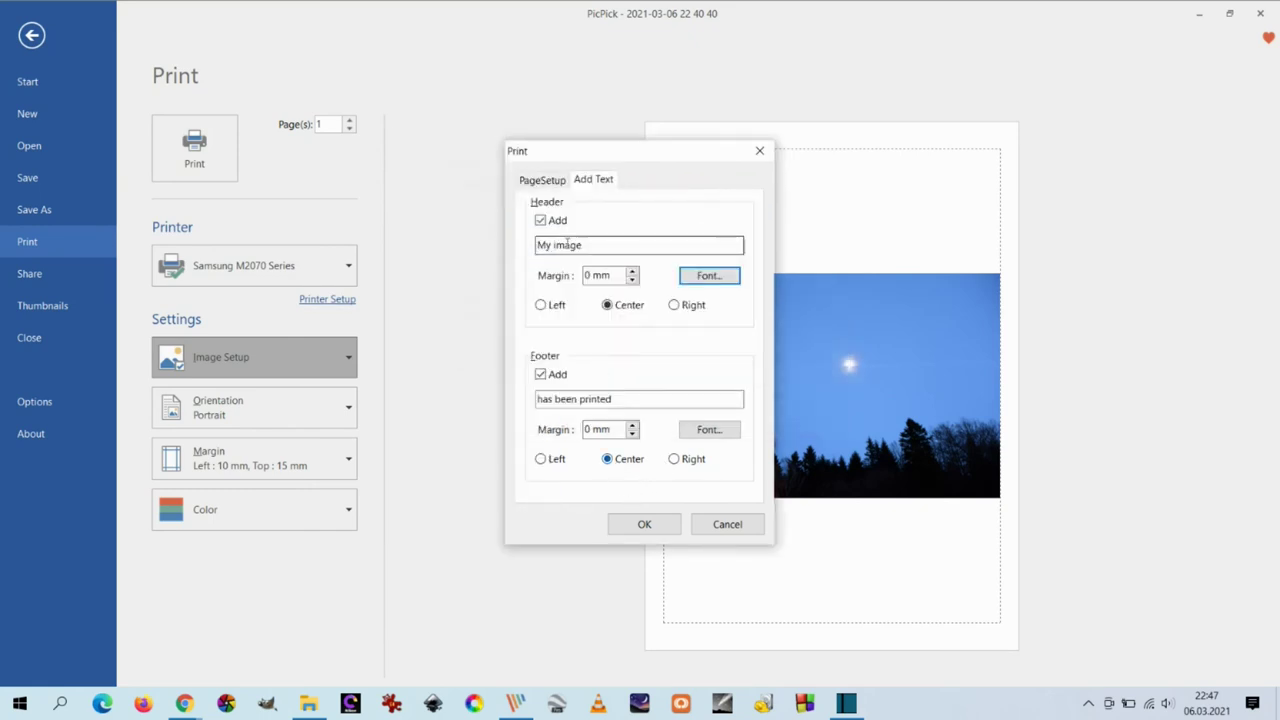
Set the page orientation to Landscape in the print page setup and apply the print settings.
left_click(541, 182)
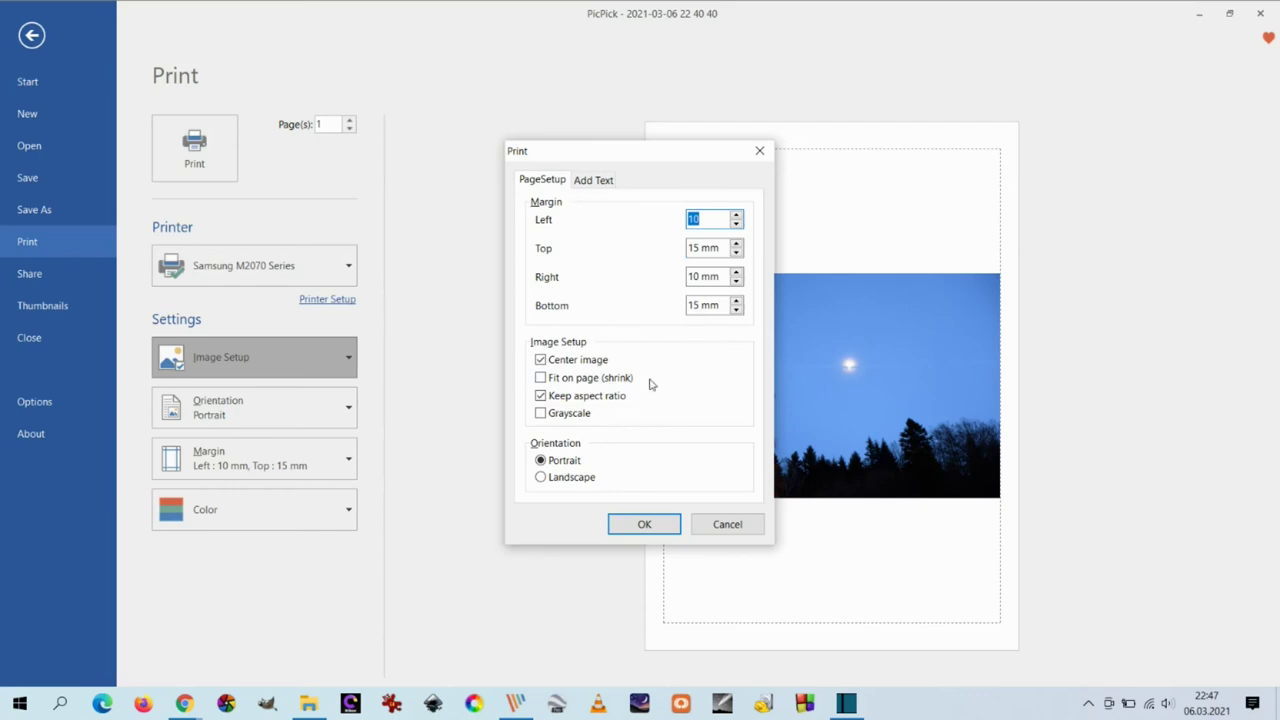
left_click(541, 478)
left_click(641, 524)
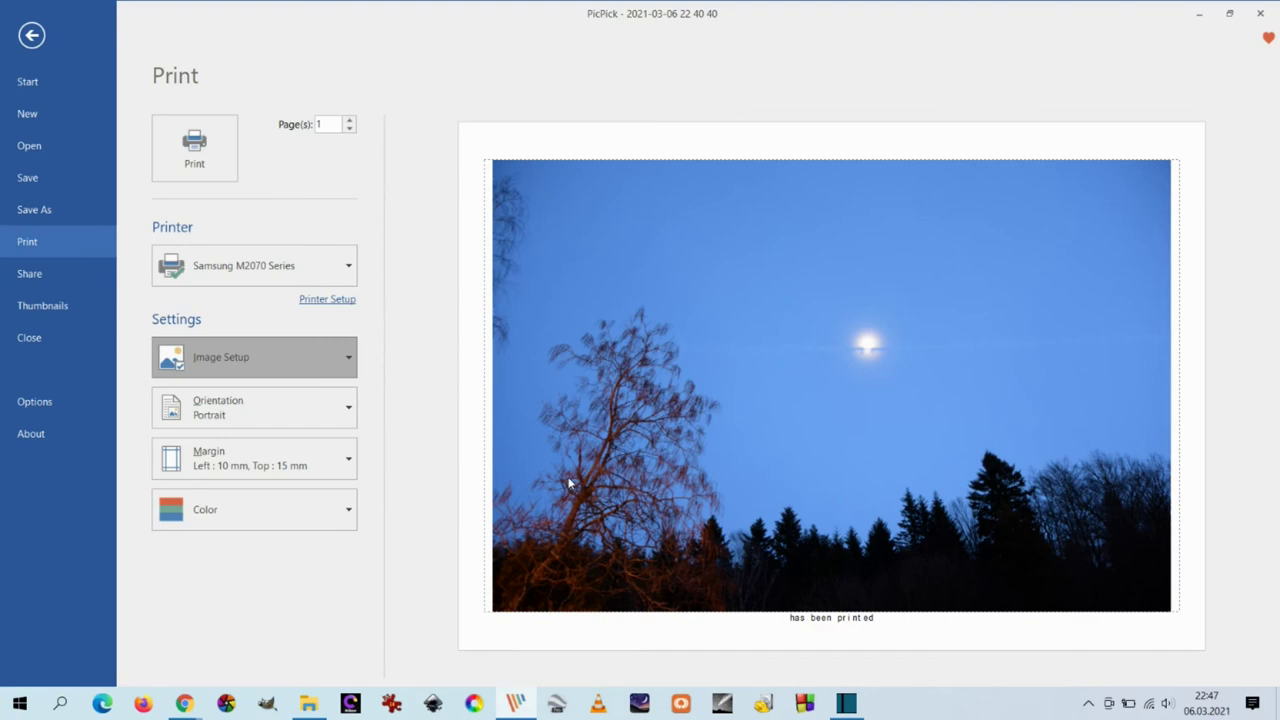
Turn off Keep aspect ratio for the printed image and set the page orientation to Portrait.
left_click(348, 366)
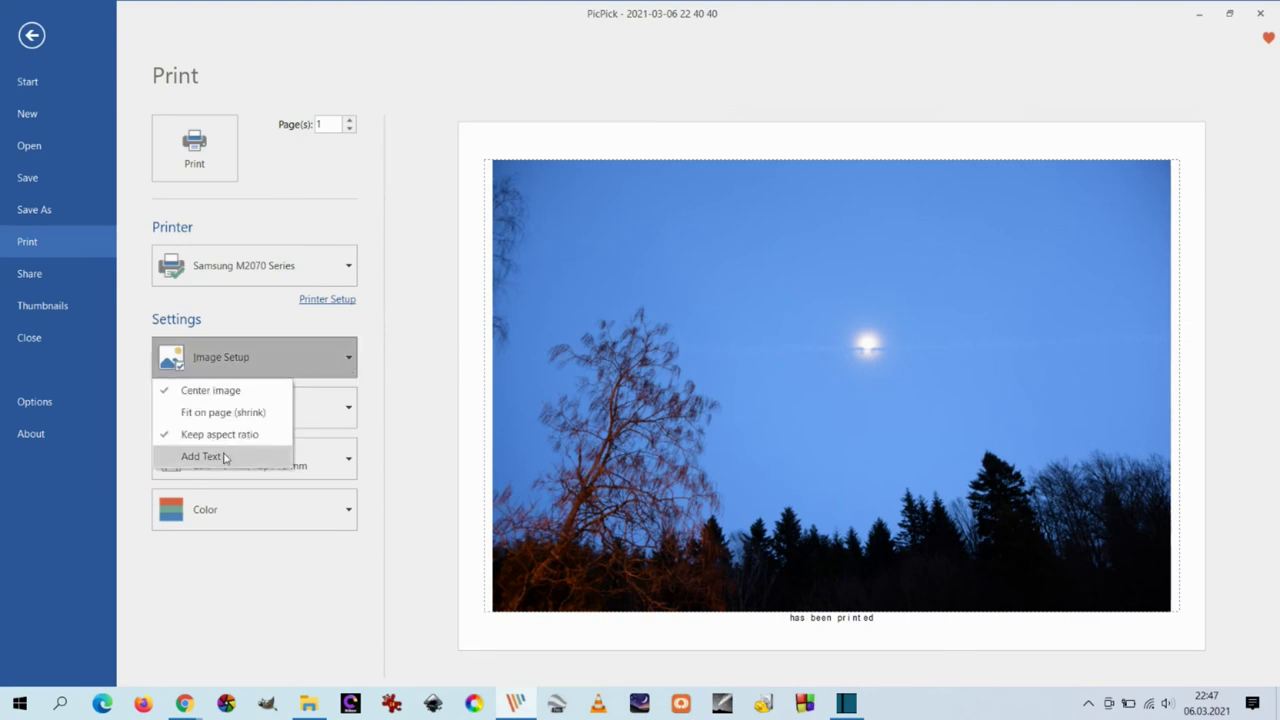
left_click(165, 437)
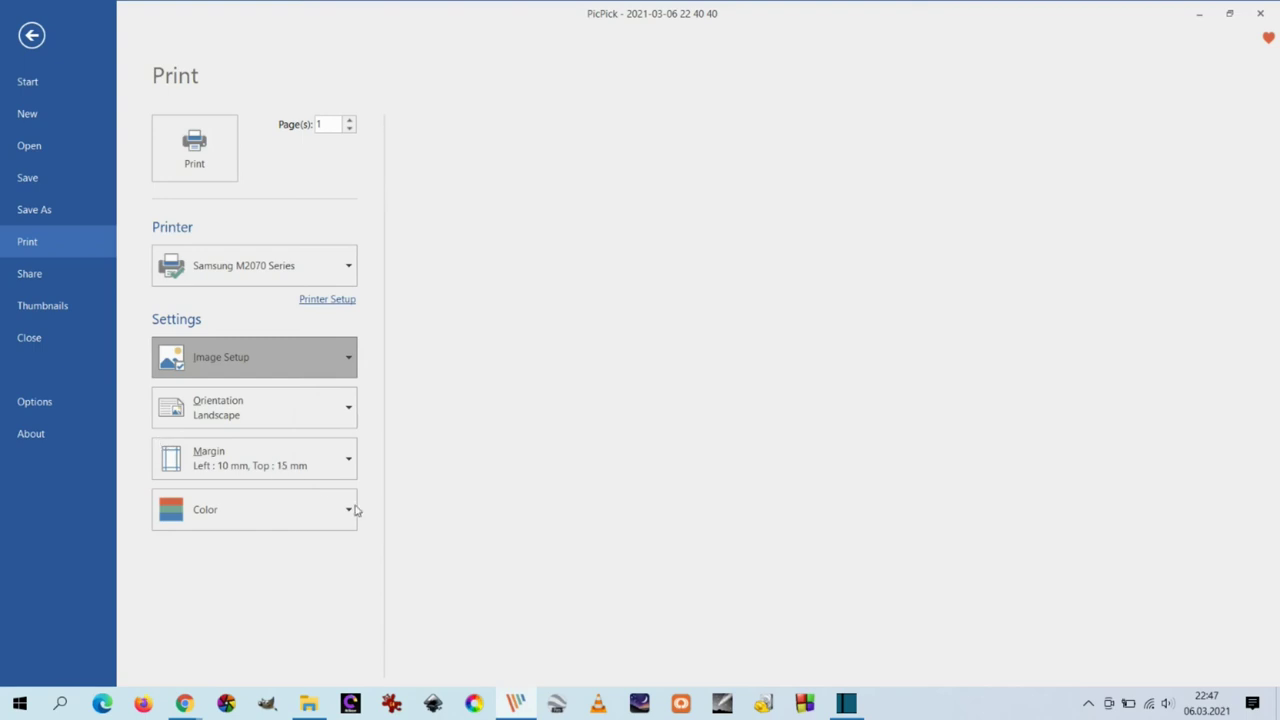
left_click(347, 416)
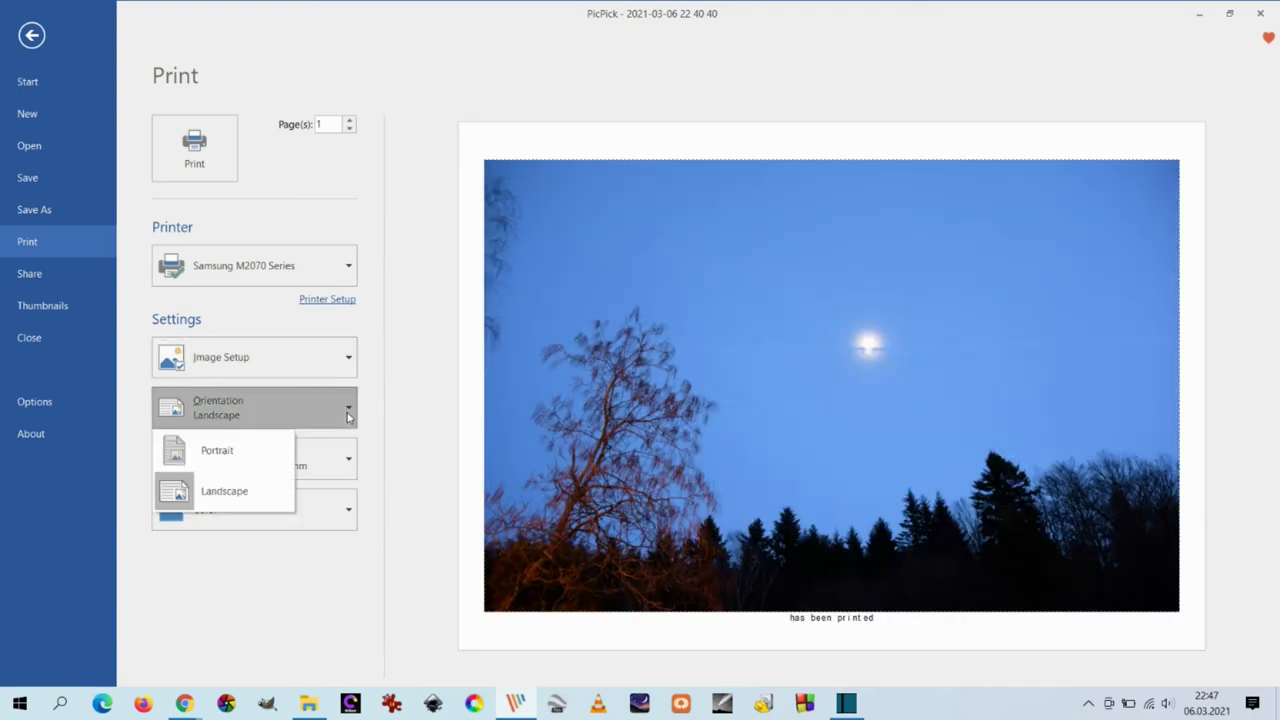
left_click(255, 452)
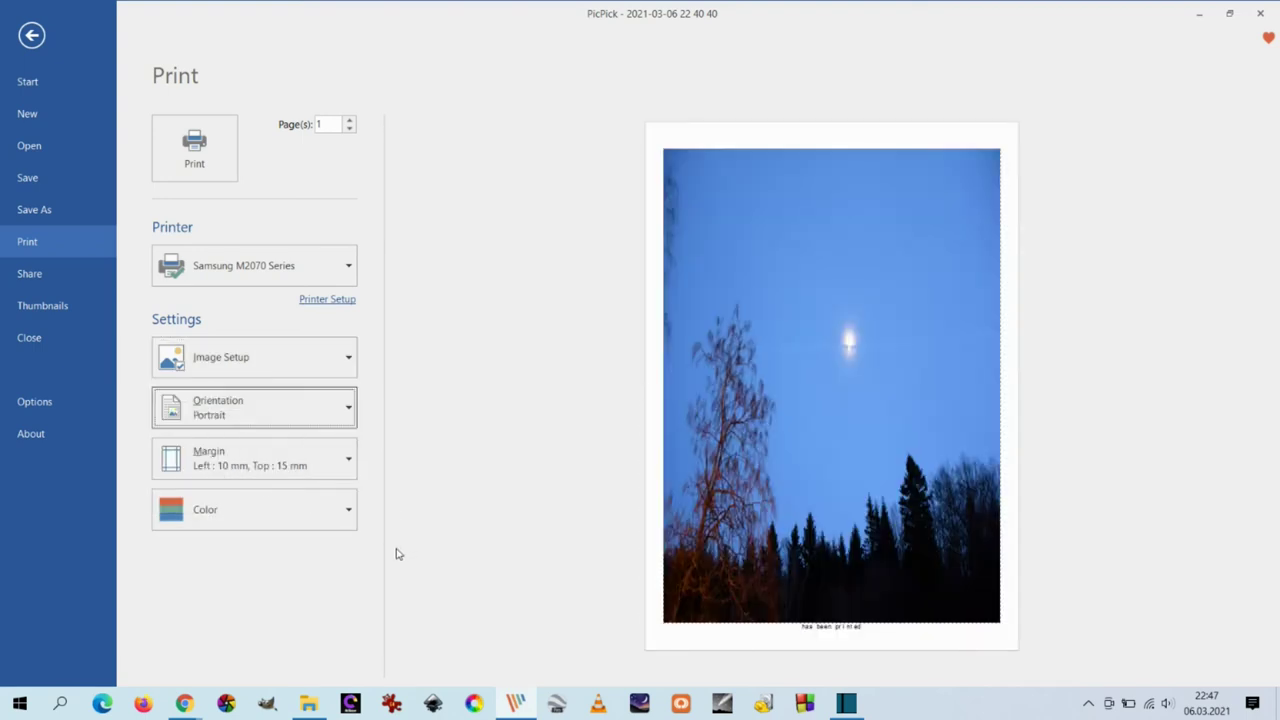
Set the print margins to Wide and the colour mode to Grayscale.
left_click(349, 467)
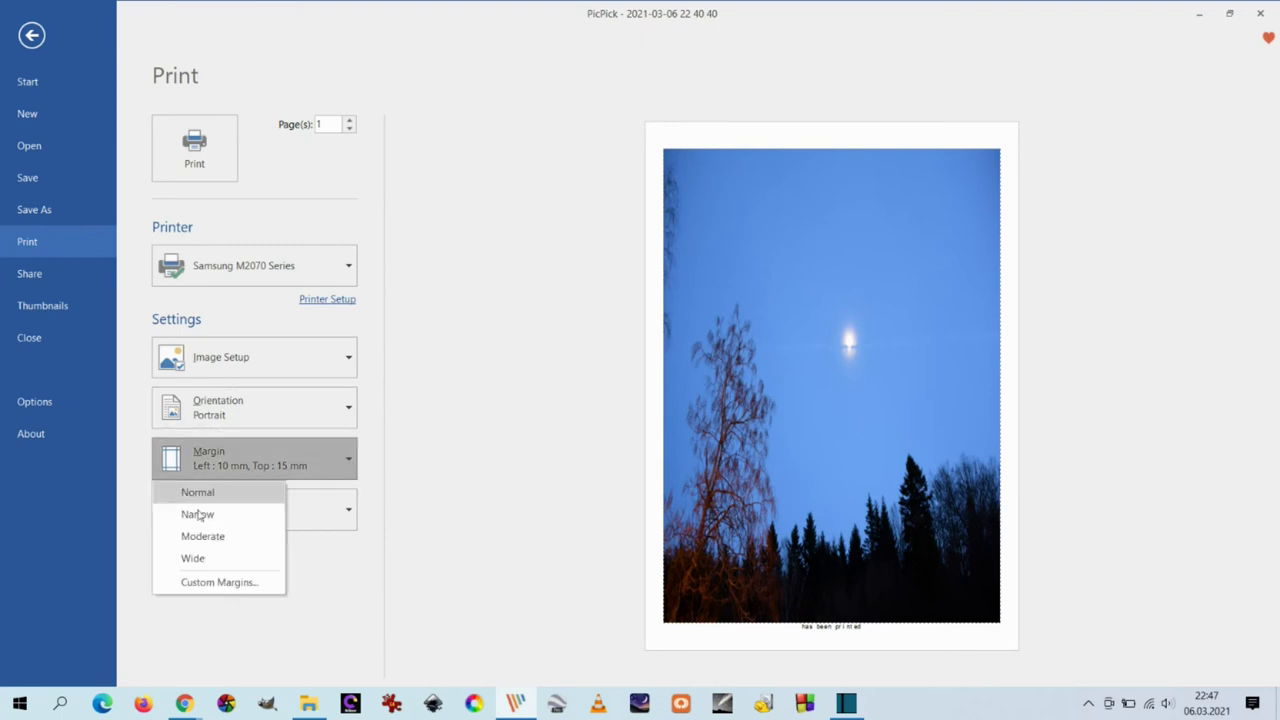
left_click(201, 562)
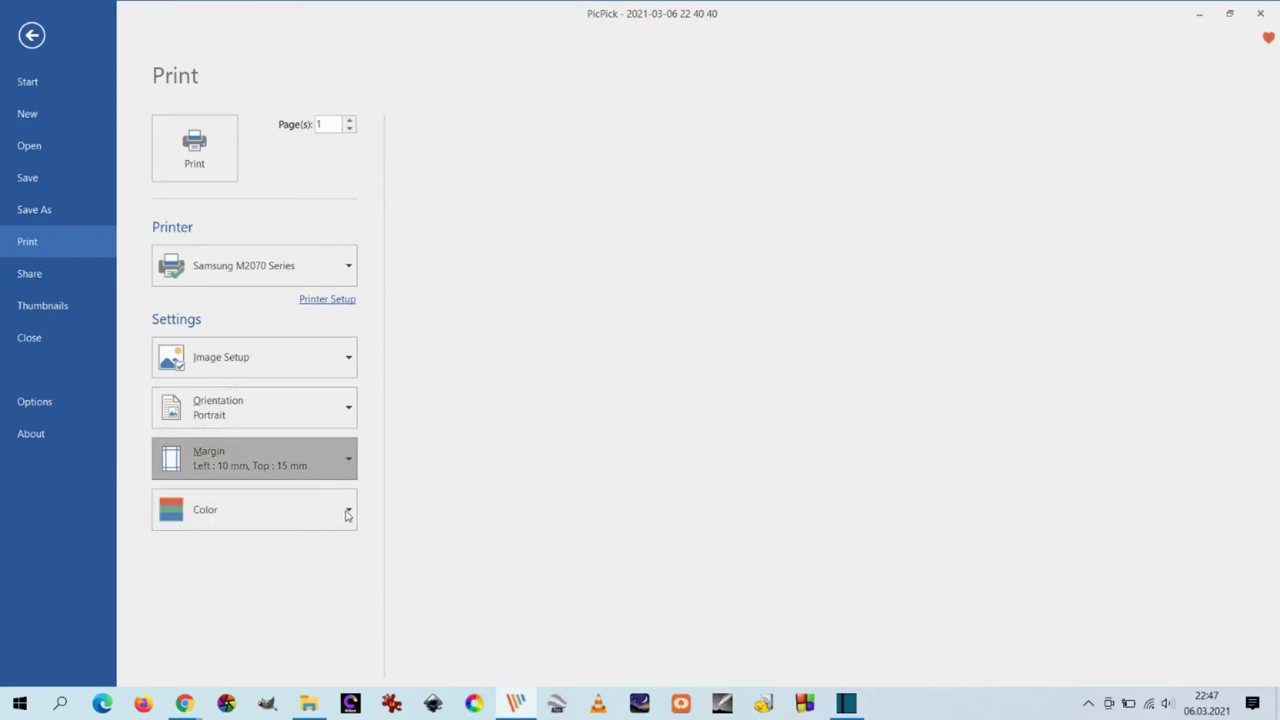
left_click(347, 518)
left_click(215, 592)
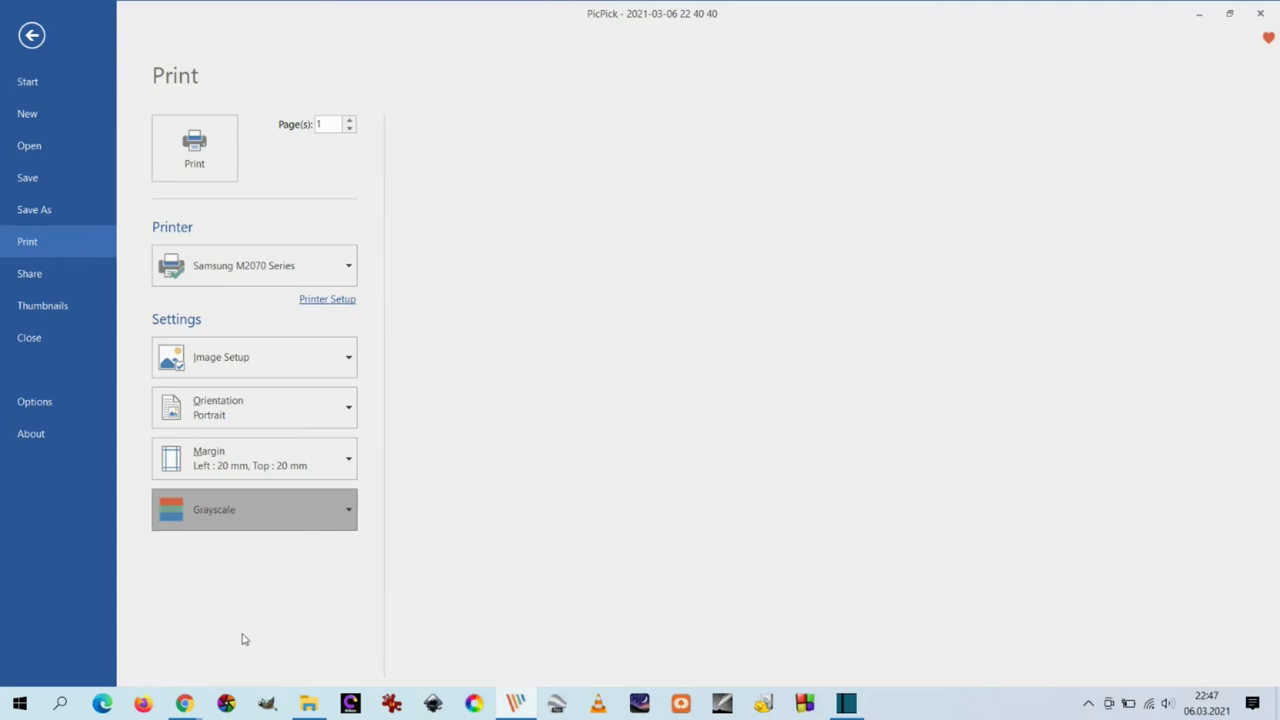
Examine the ways to share the image, including the External Program and FTP Server choices.
left_click(40, 275)
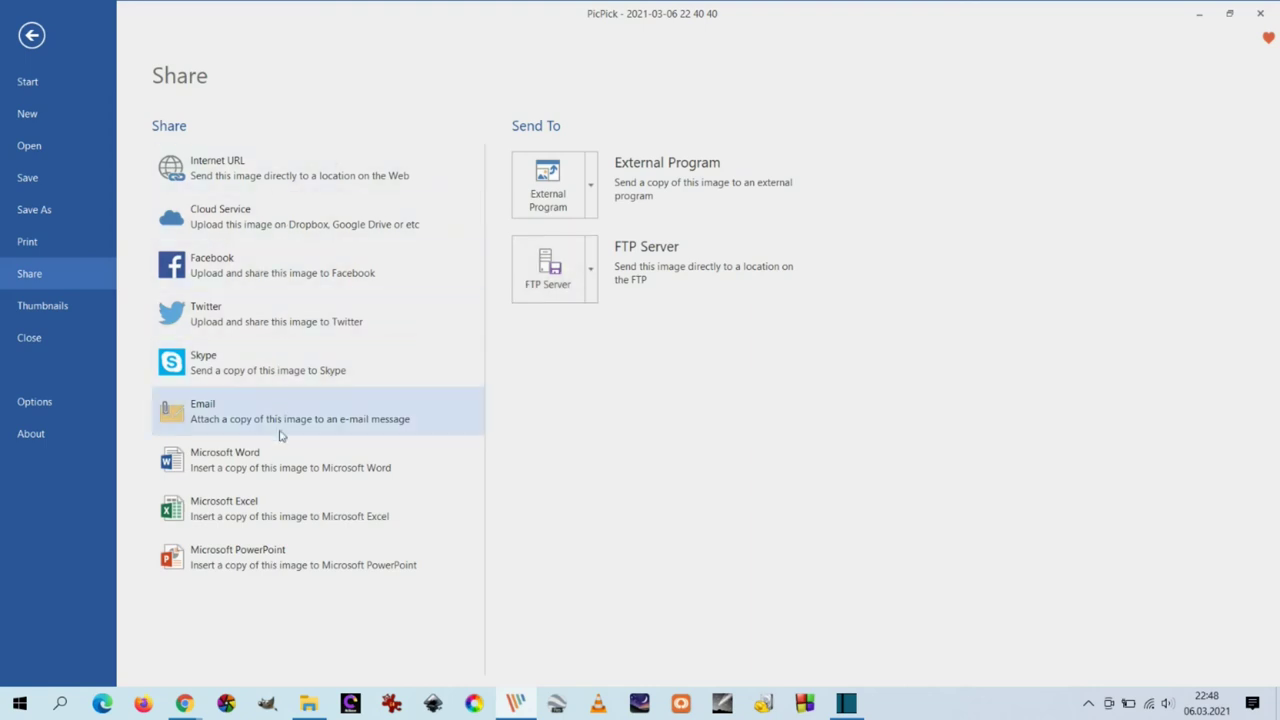
left_click(590, 188)
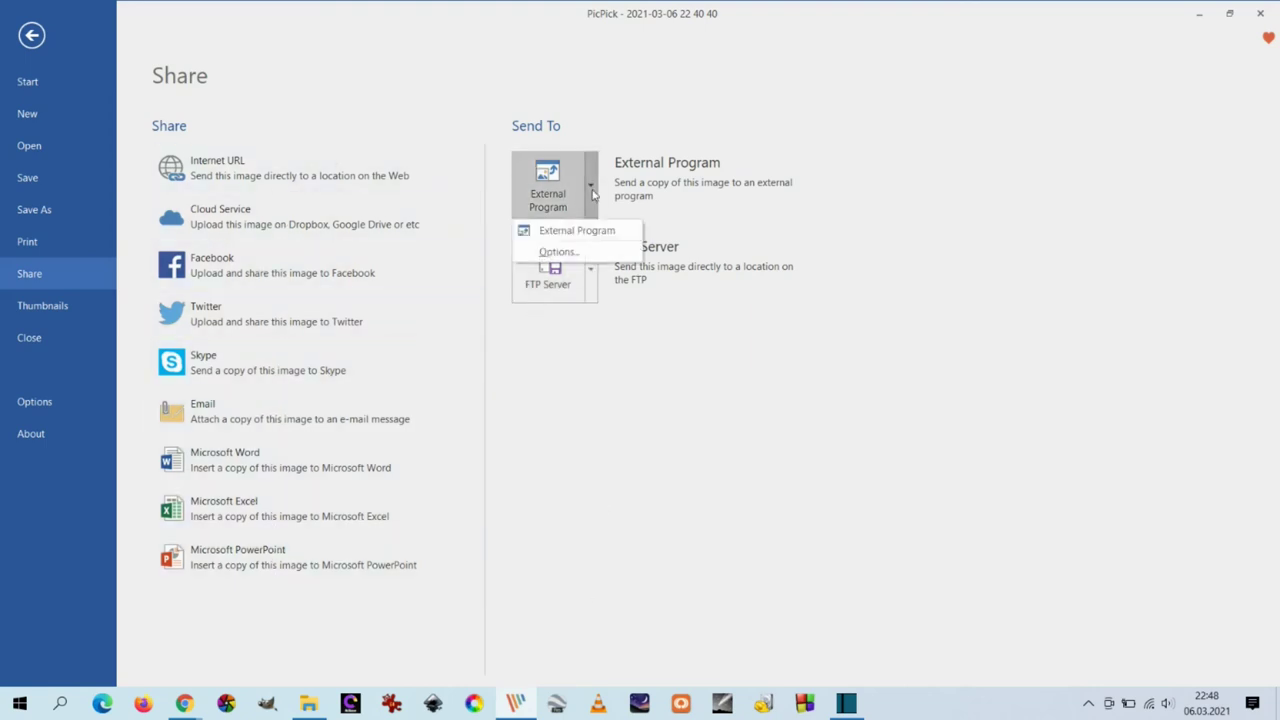
left_click(591, 296)
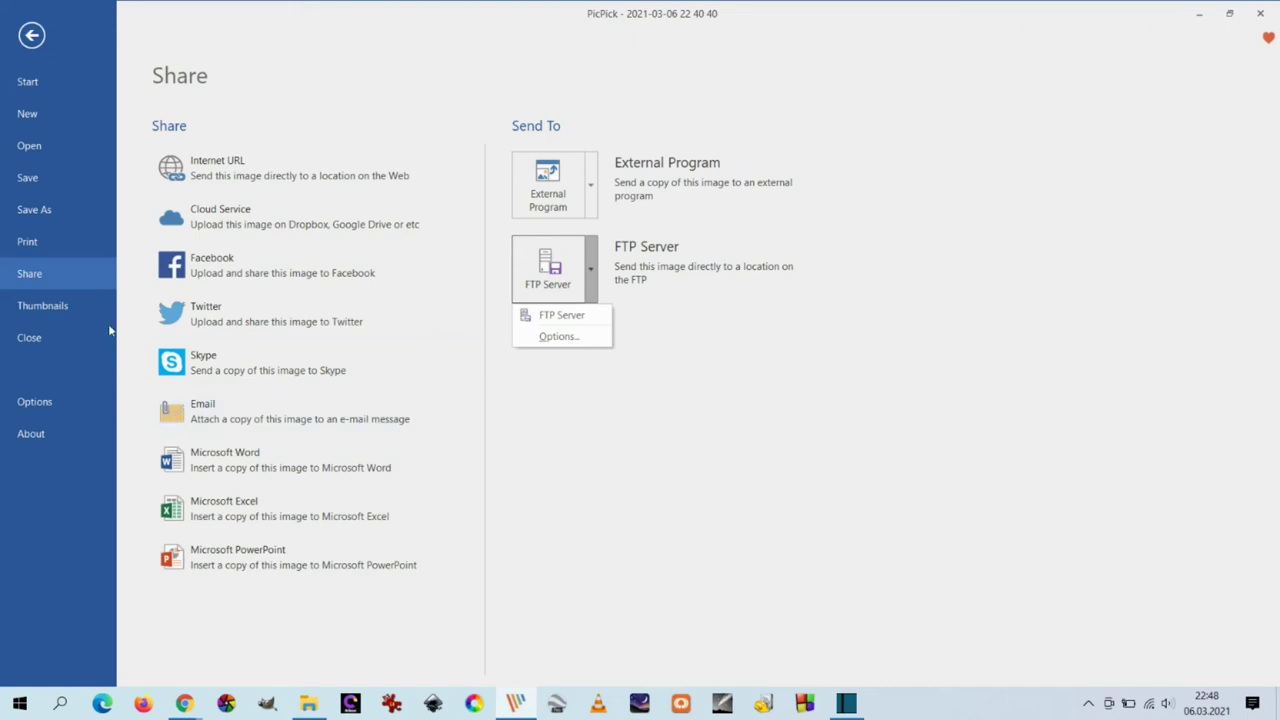
left_click(593, 197)
View the thumbnails of the open images and the program's product and license information.
left_click(36, 307)
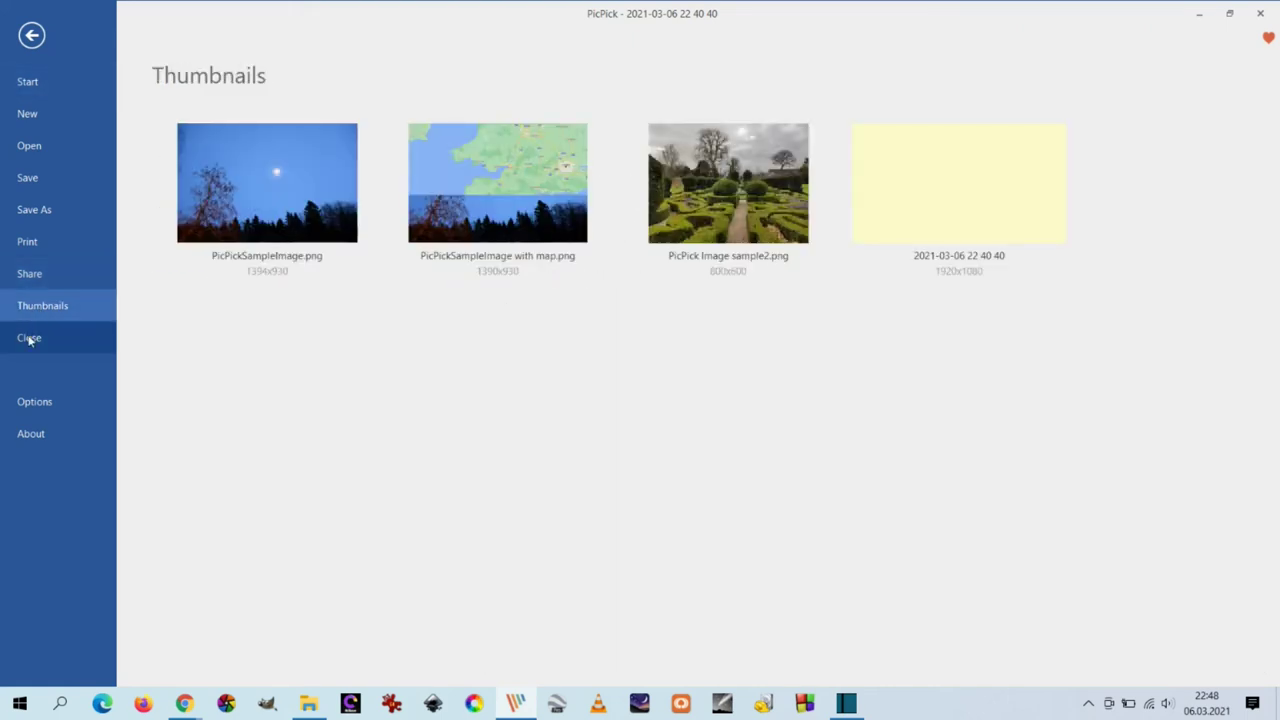
left_click(19, 440)
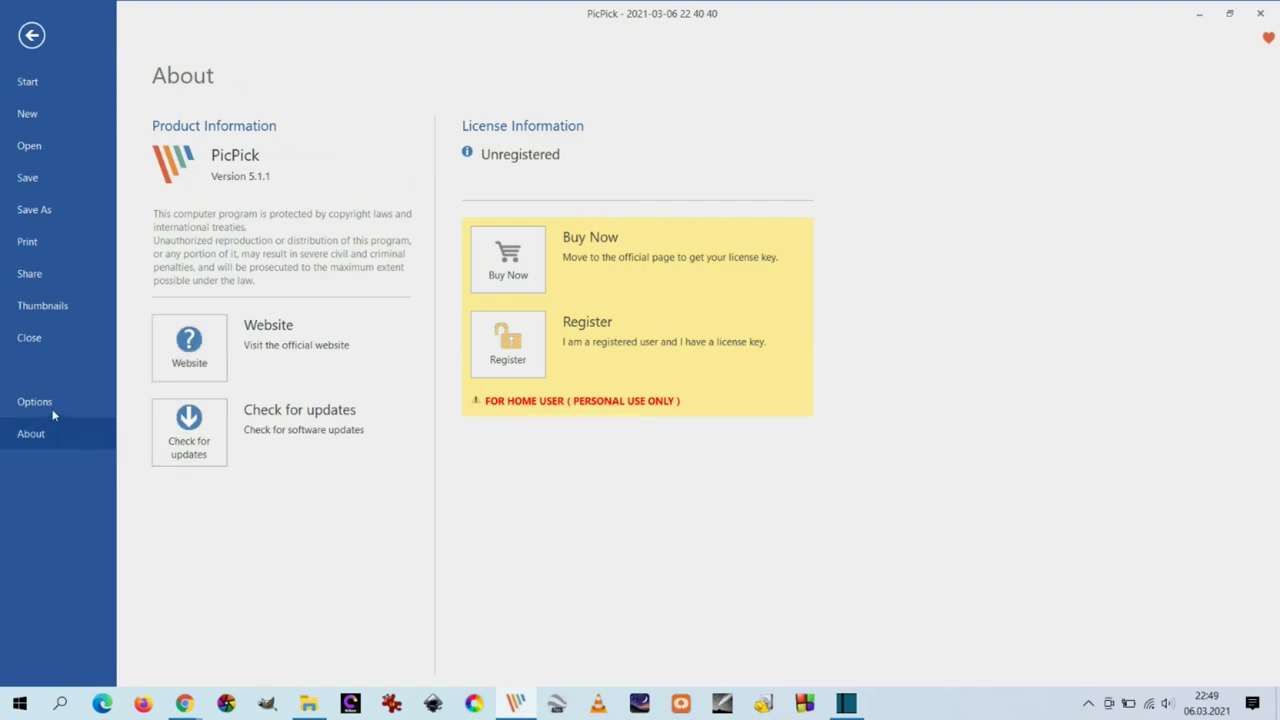
Try to close all image files, declining to close the unsaved images.
left_click(44, 338)
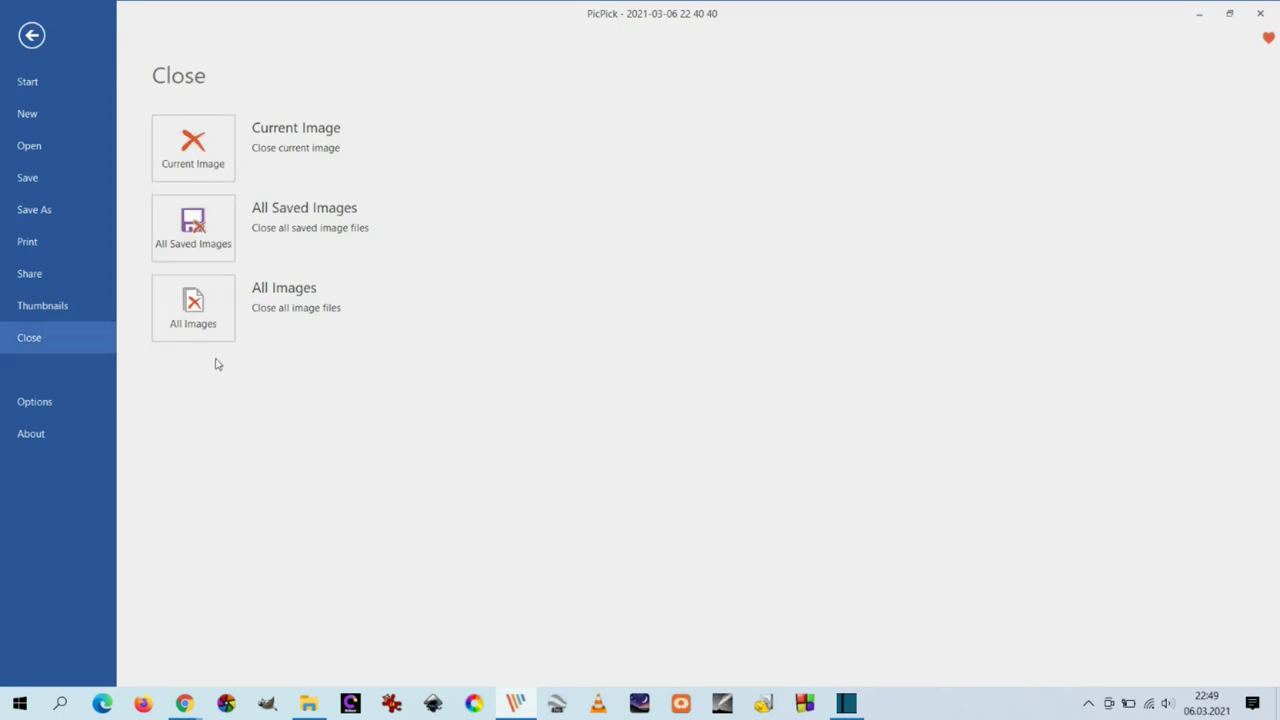
left_click(197, 307)
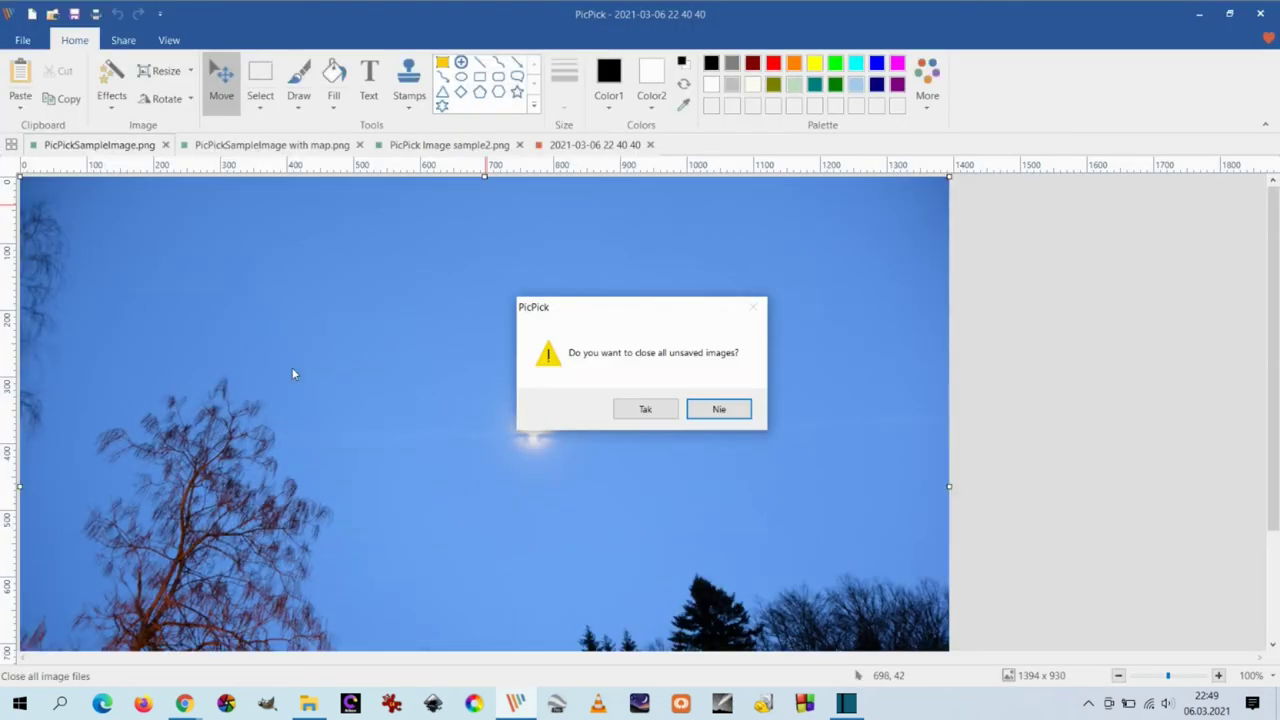
left_click(716, 410)
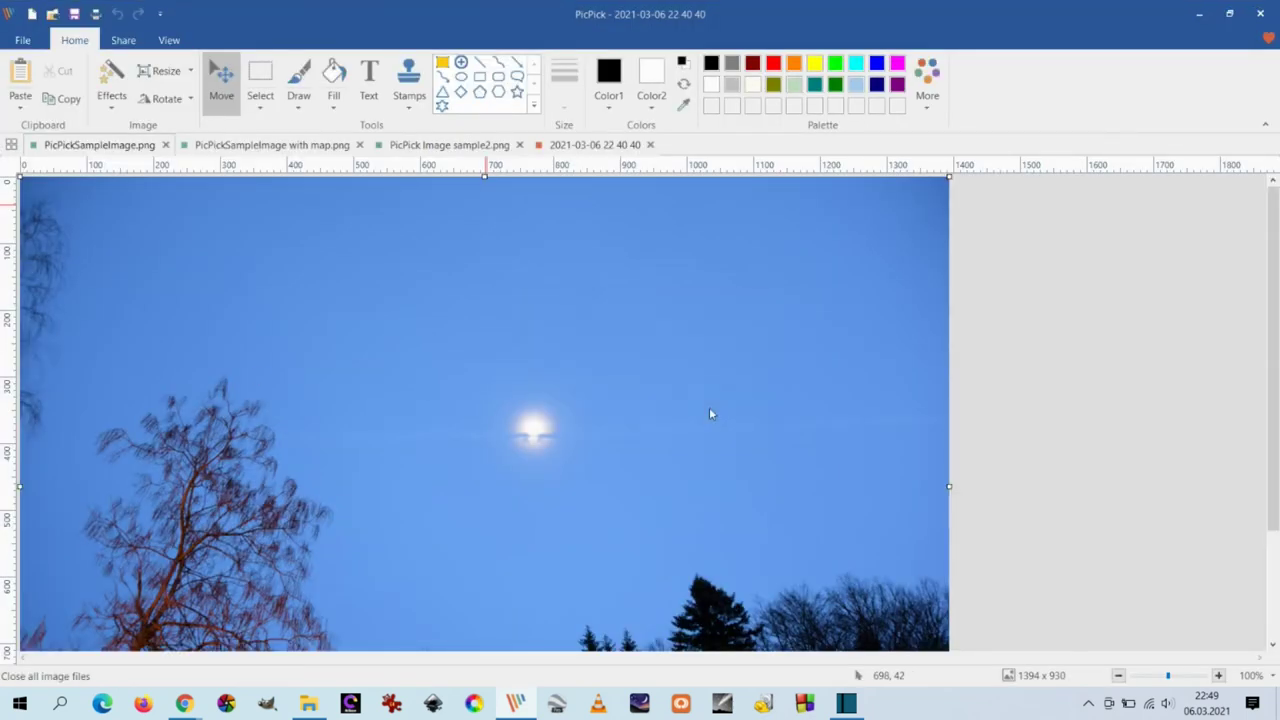
Set the default program mode to Floating Widget in the program options.
left_click(22, 42)
left_click(44, 396)
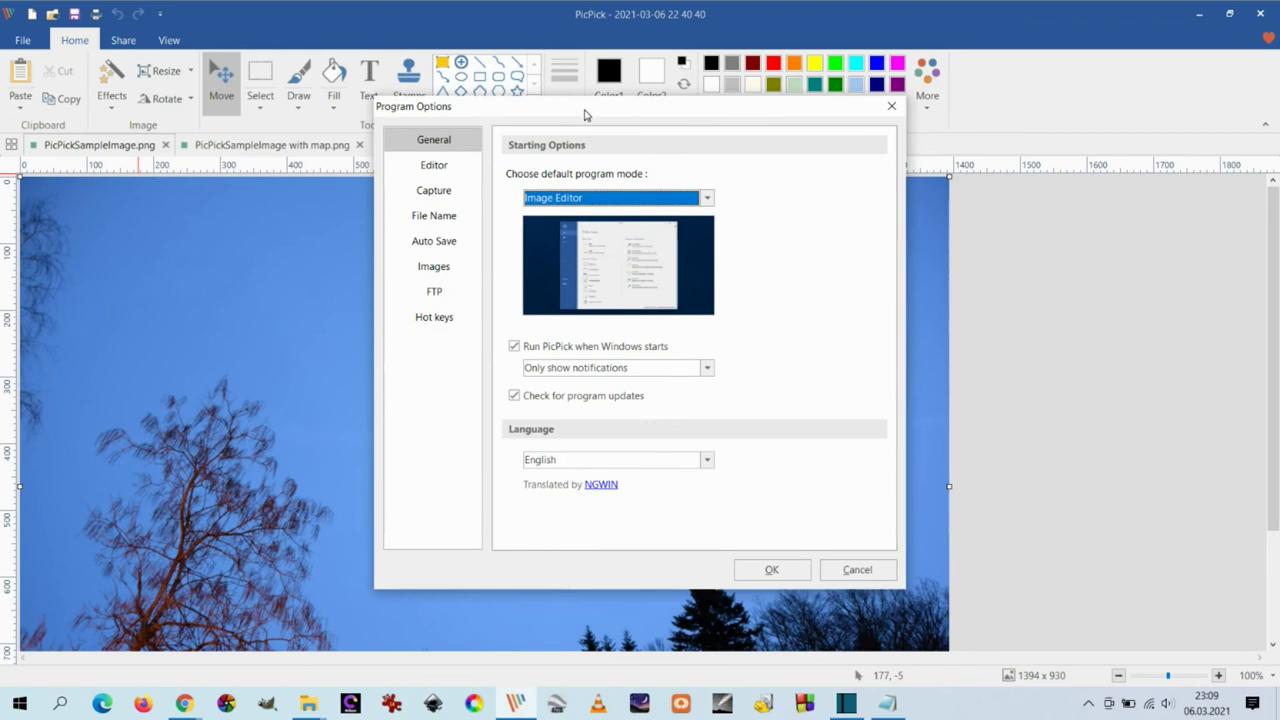
left_click_drag(586, 115, 532, 134)
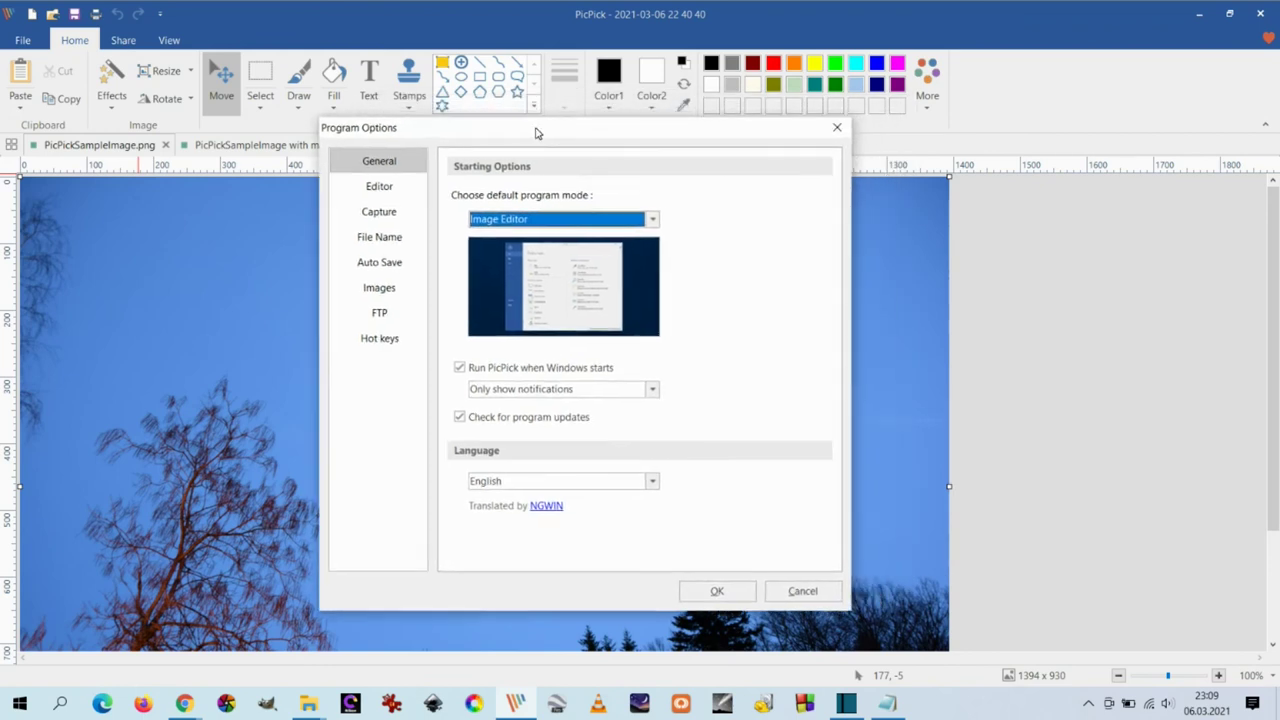
left_click(652, 220)
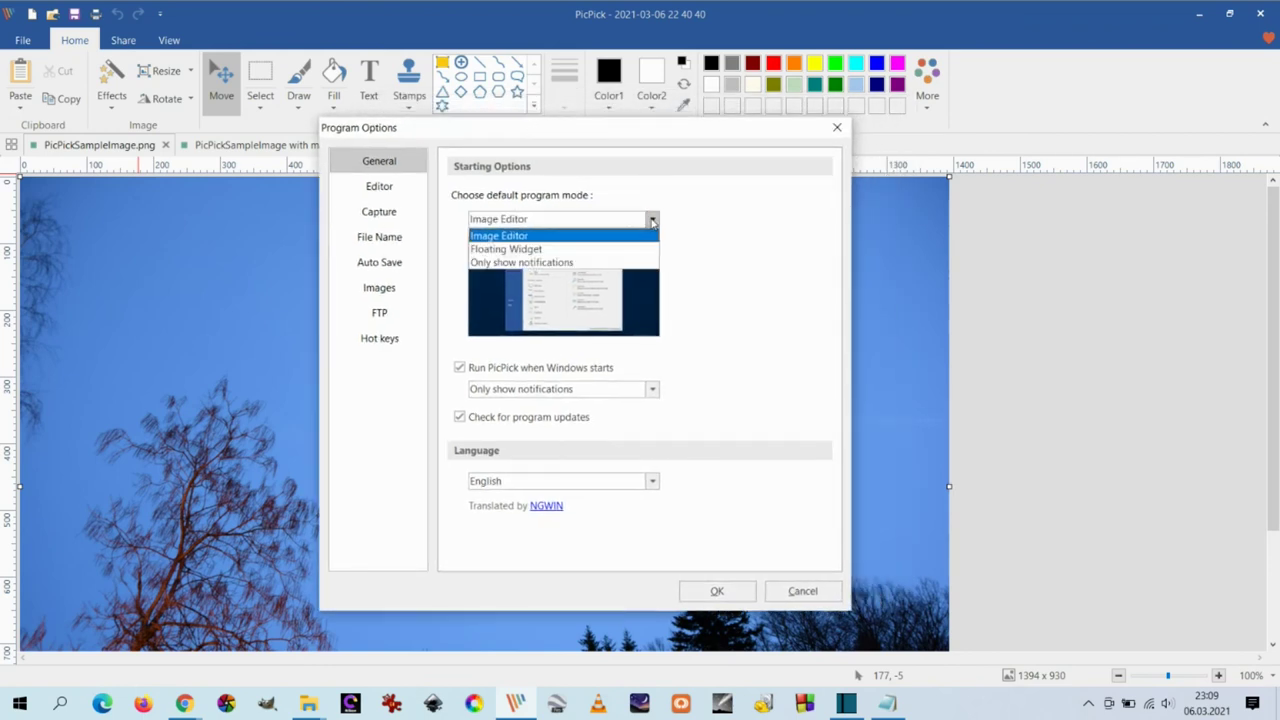
left_click(615, 251)
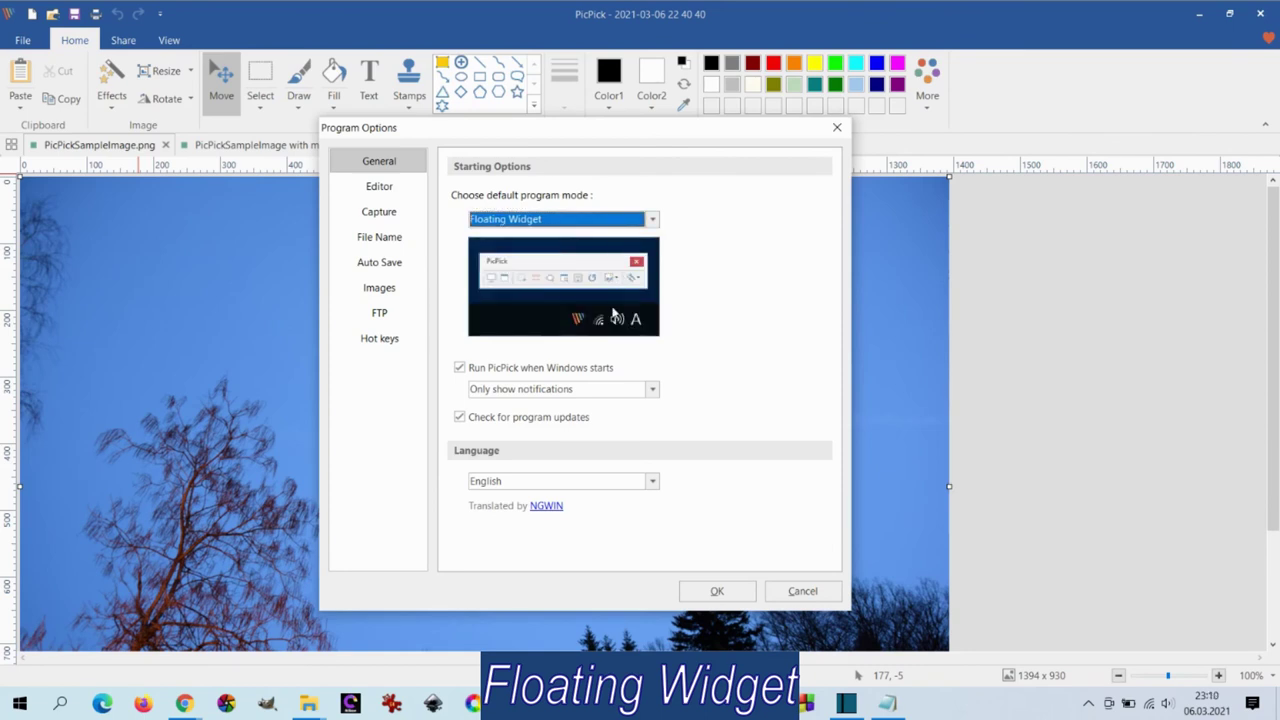
Check the Windows startup mode and language choices without changing them, and apply the program options.
left_click(652, 390)
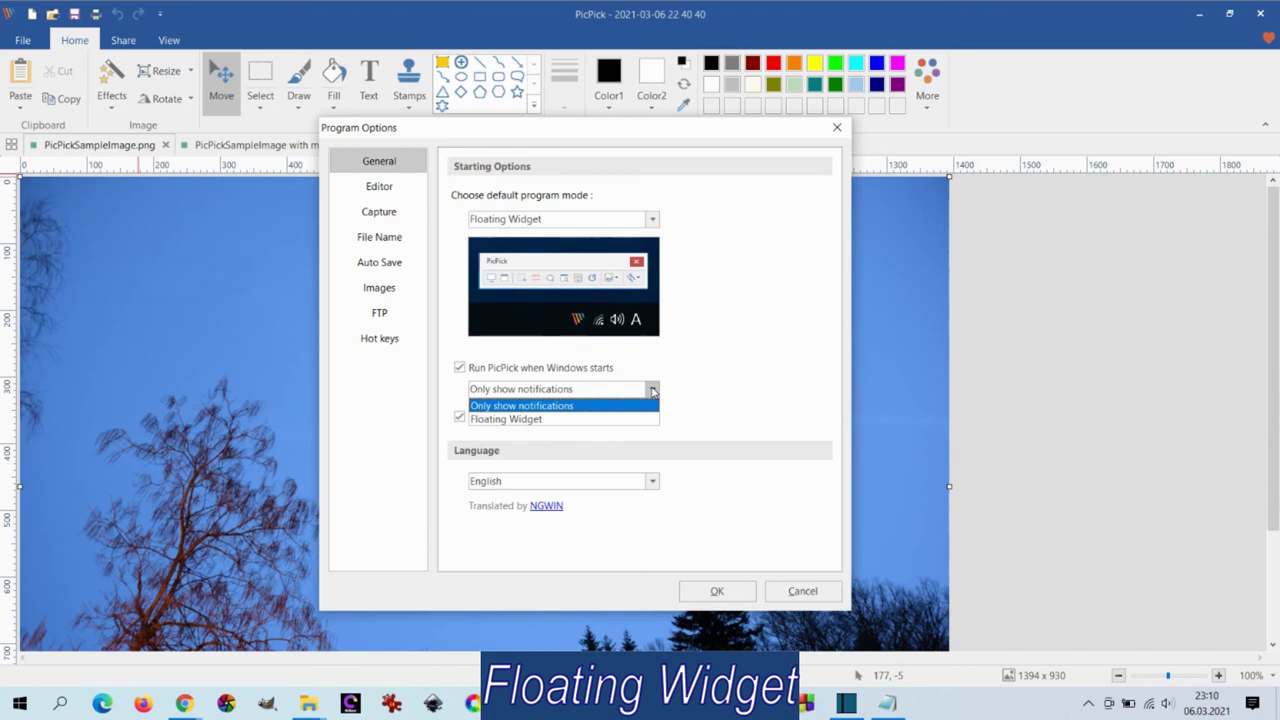
left_click(652, 390)
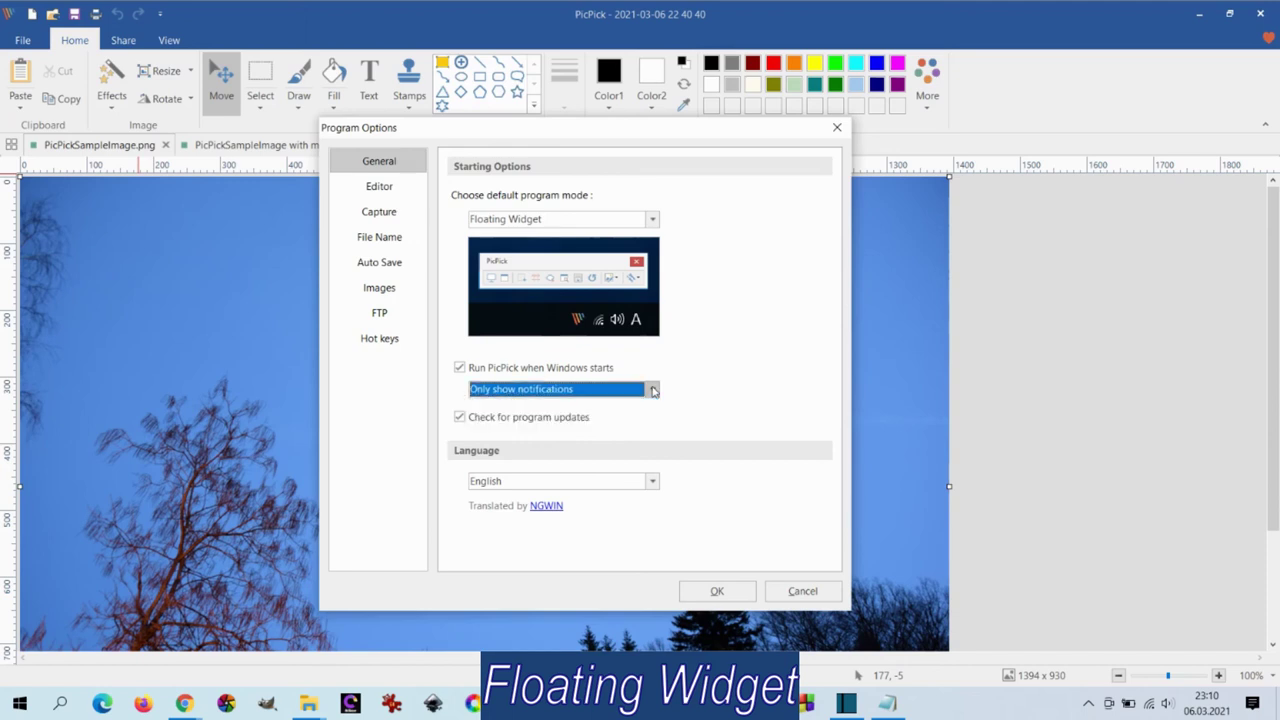
left_click(652, 481)
left_click(652, 481)
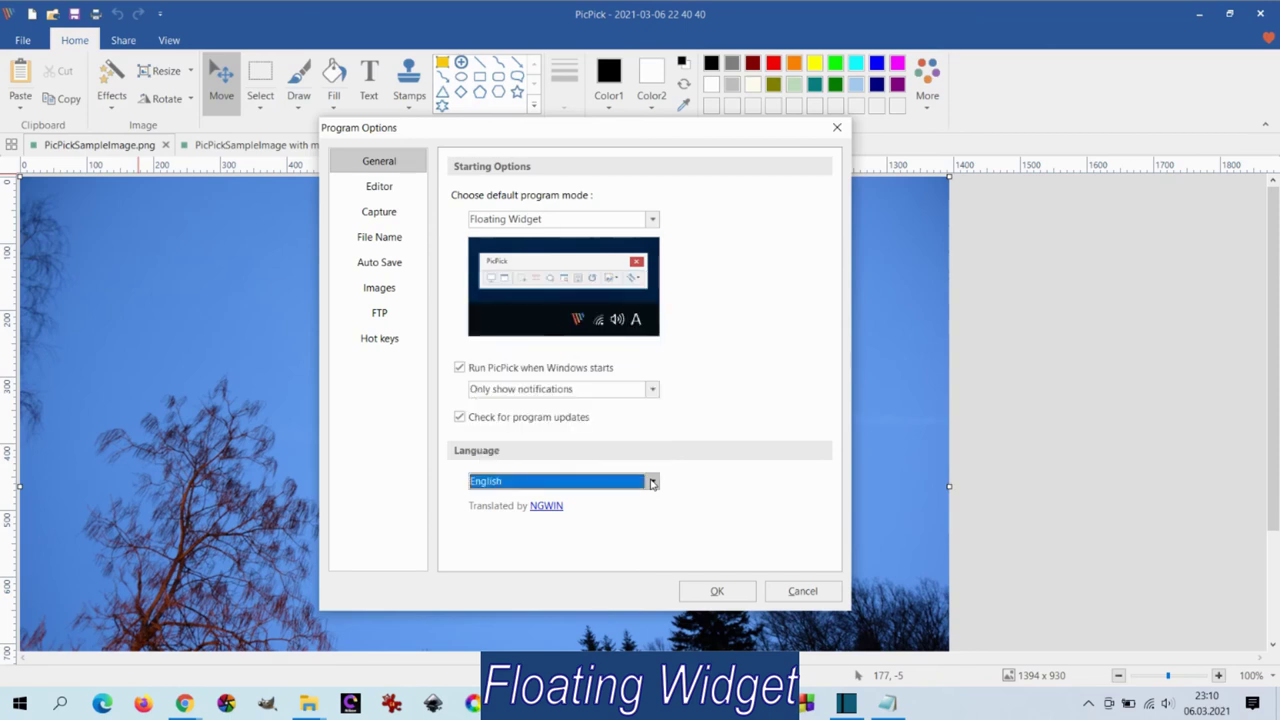
left_click(740, 594)
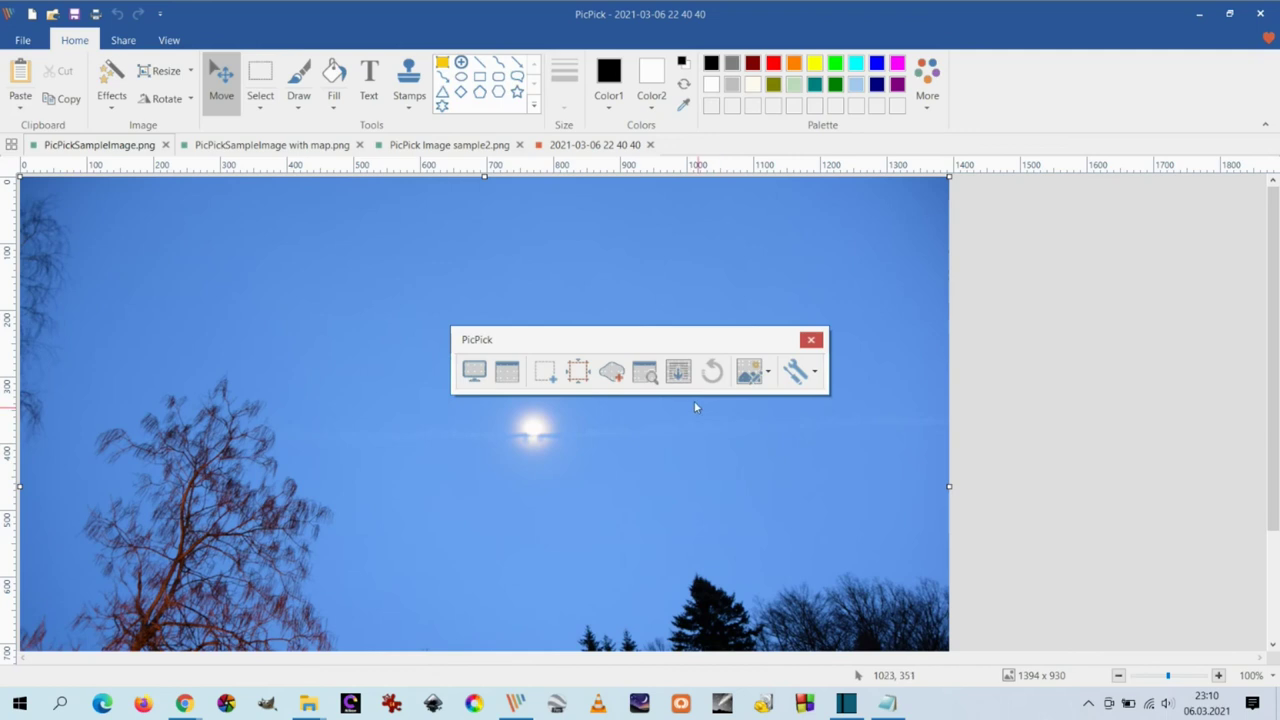
Move the floating widget aside and capture a fixed 700 x 700 px region of the Google page around its logo and search box.
left_click_drag(670, 344, 906, 239)
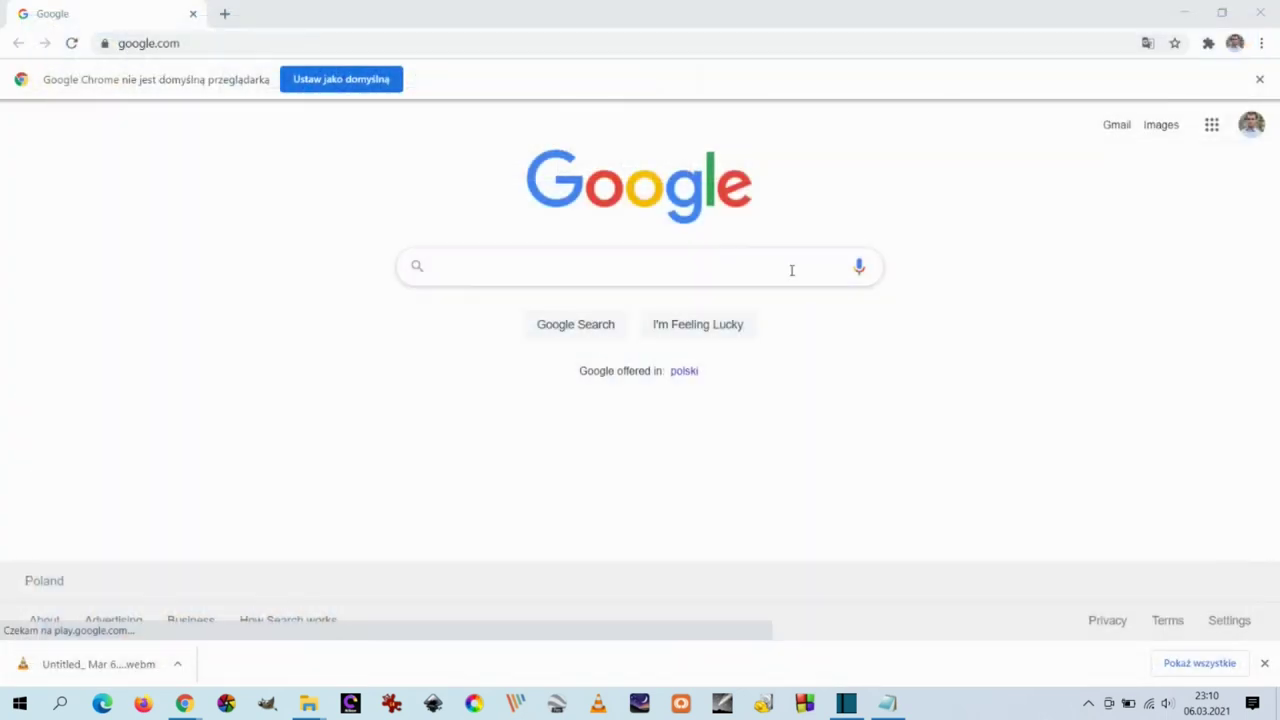
left_click(395, 115)
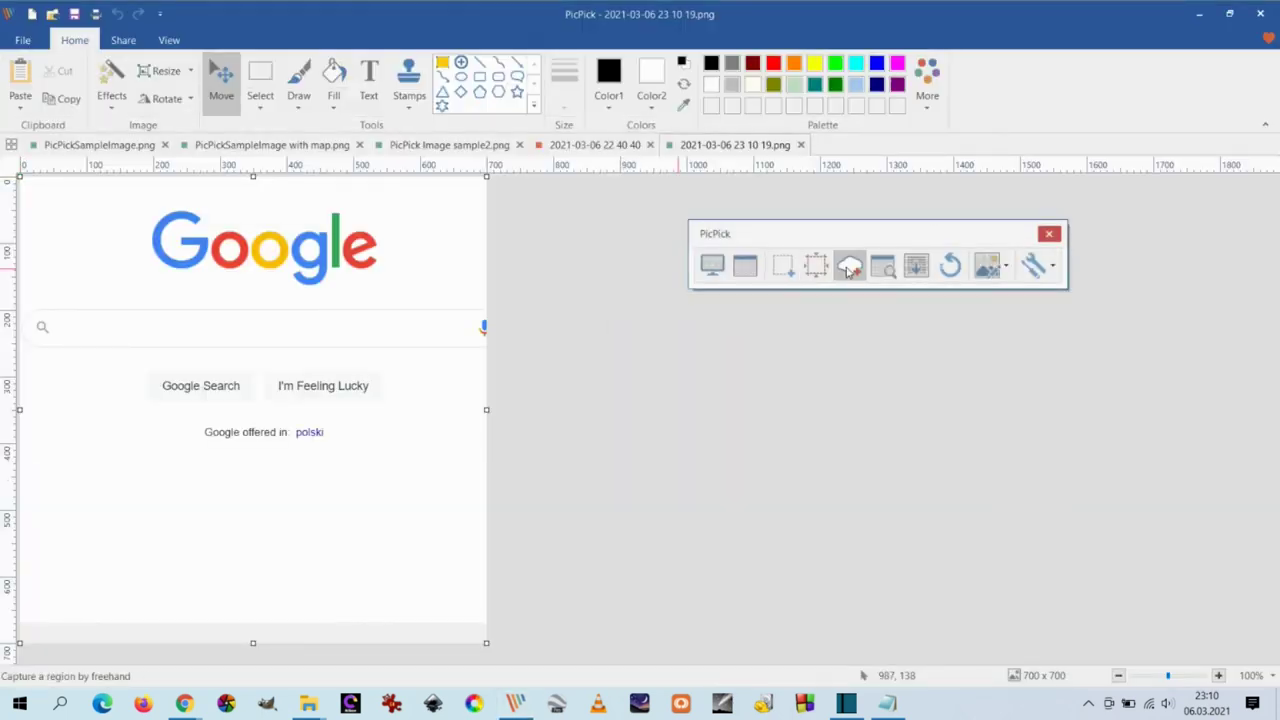
Capture the Google logo freehand at about 460 x 148 px, and the logo with the search area as a rectangular region of about 676 x 394 px.
left_click(849, 268)
mouse_move(507, 143)
left_mouse_down()
mouse_move(699, 156)
mouse_move(775, 197)
mouse_move(639, 225)
mouse_move(505, 180)
left_mouse_up()
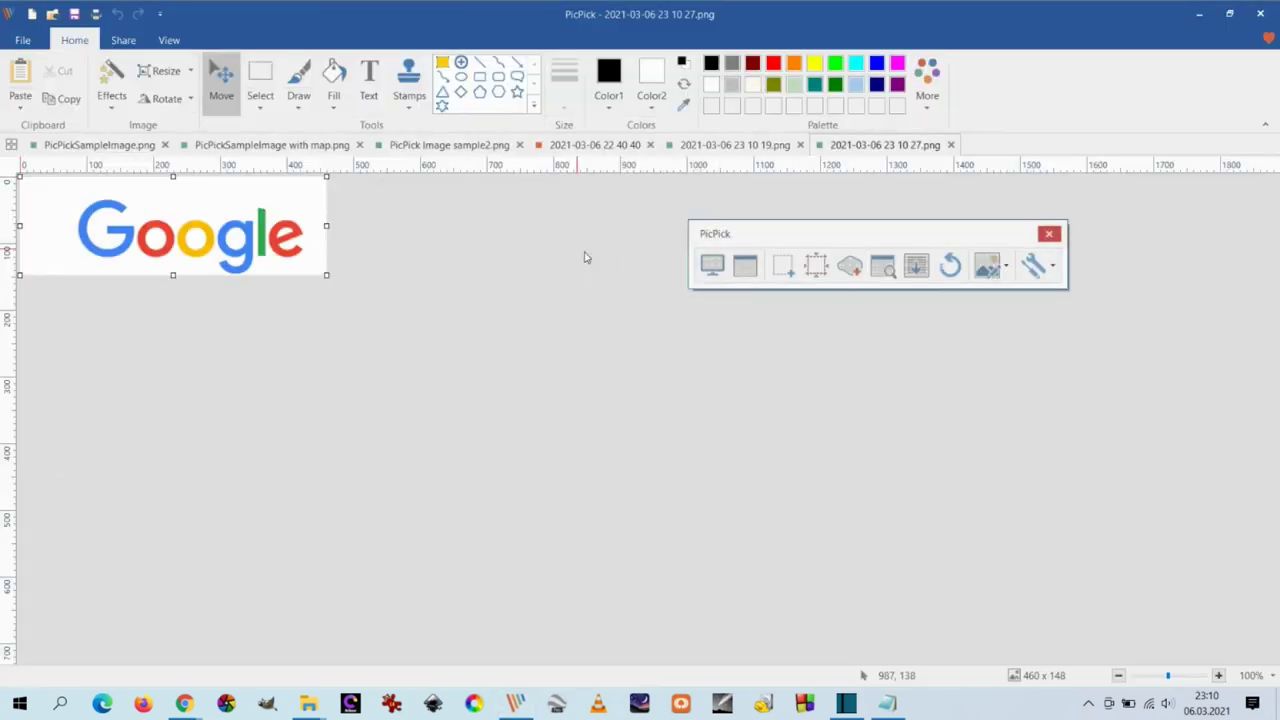
left_click(786, 268)
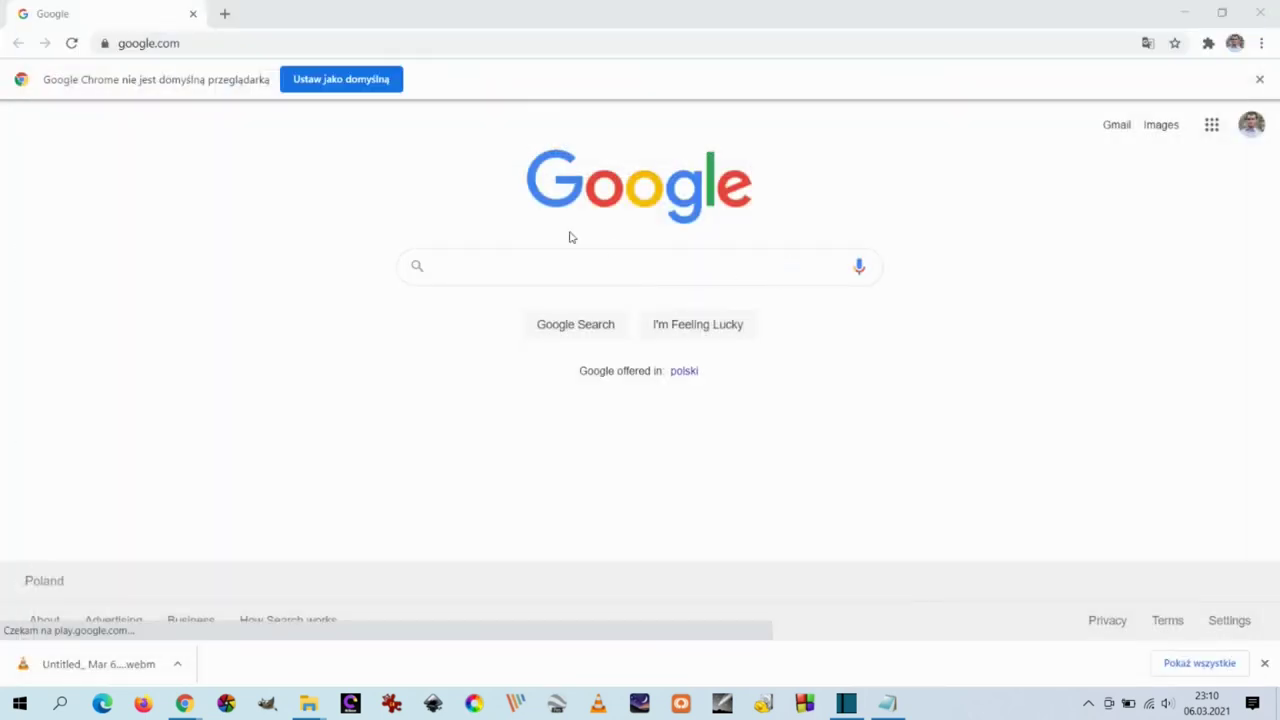
left_click_drag(395, 145, 846, 410)
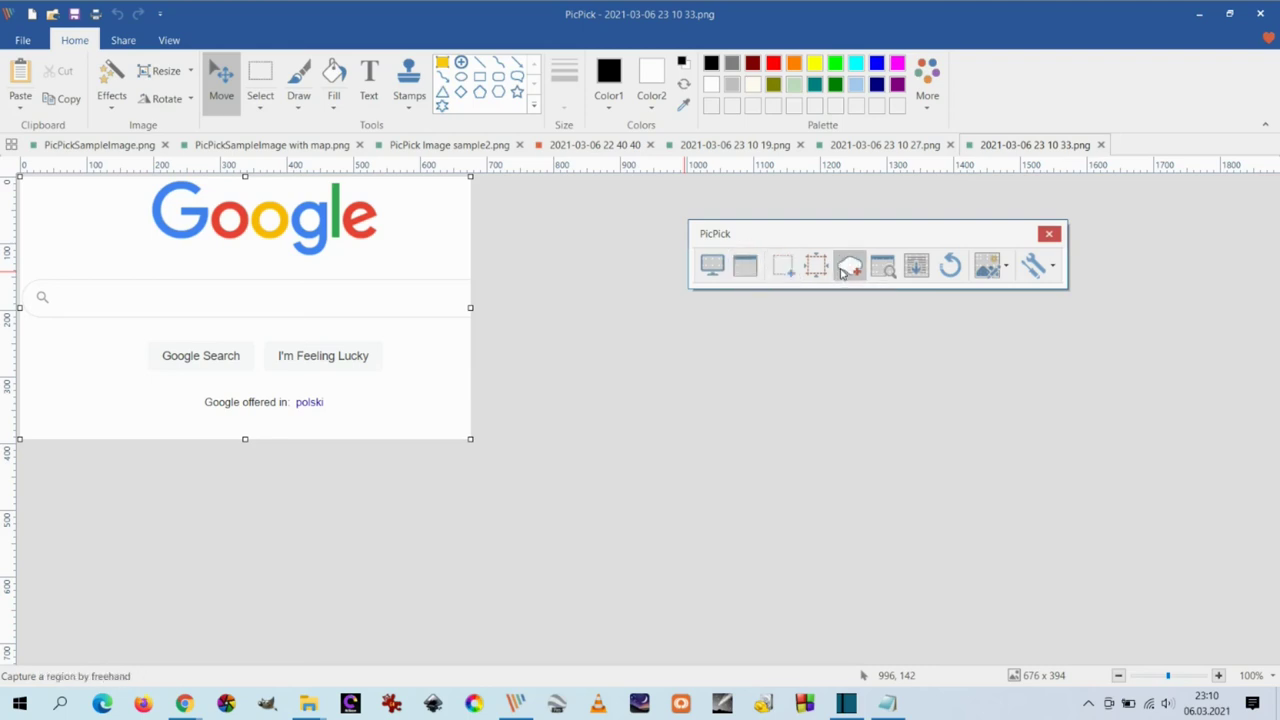
Review the floating widget's output types and switch the widget to small icons.
left_click(1007, 267)
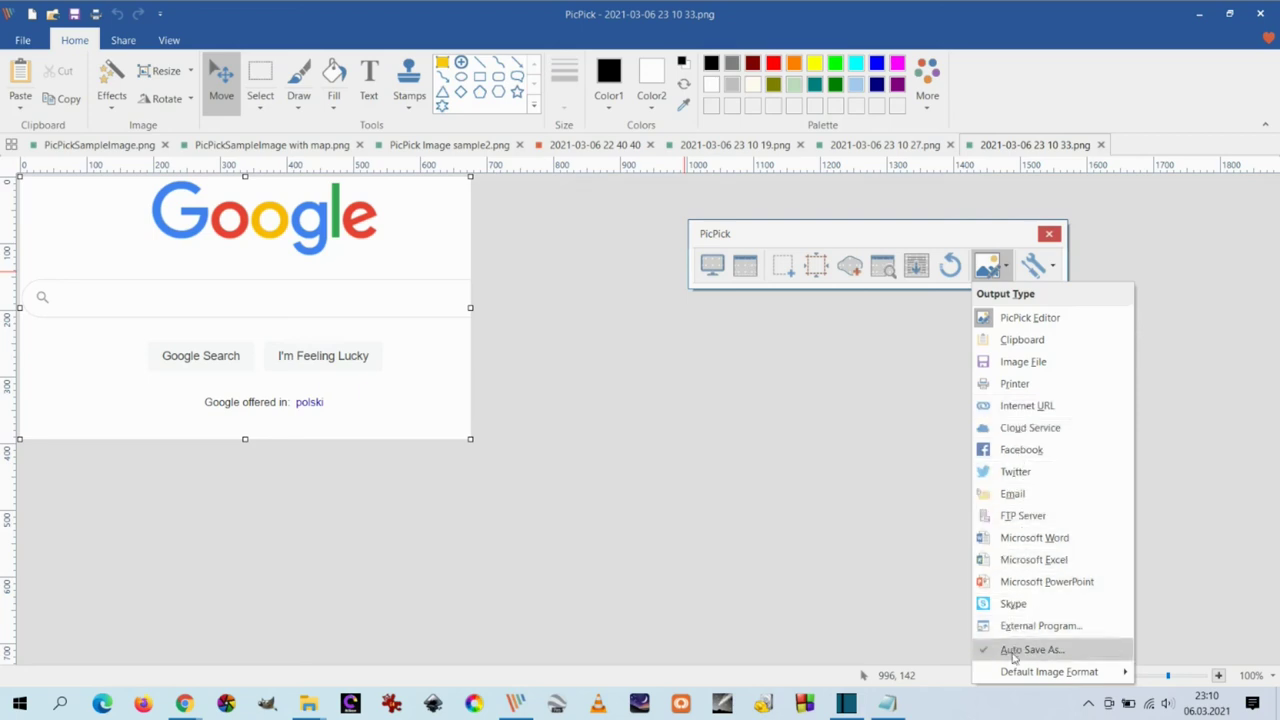
left_click(1040, 268)
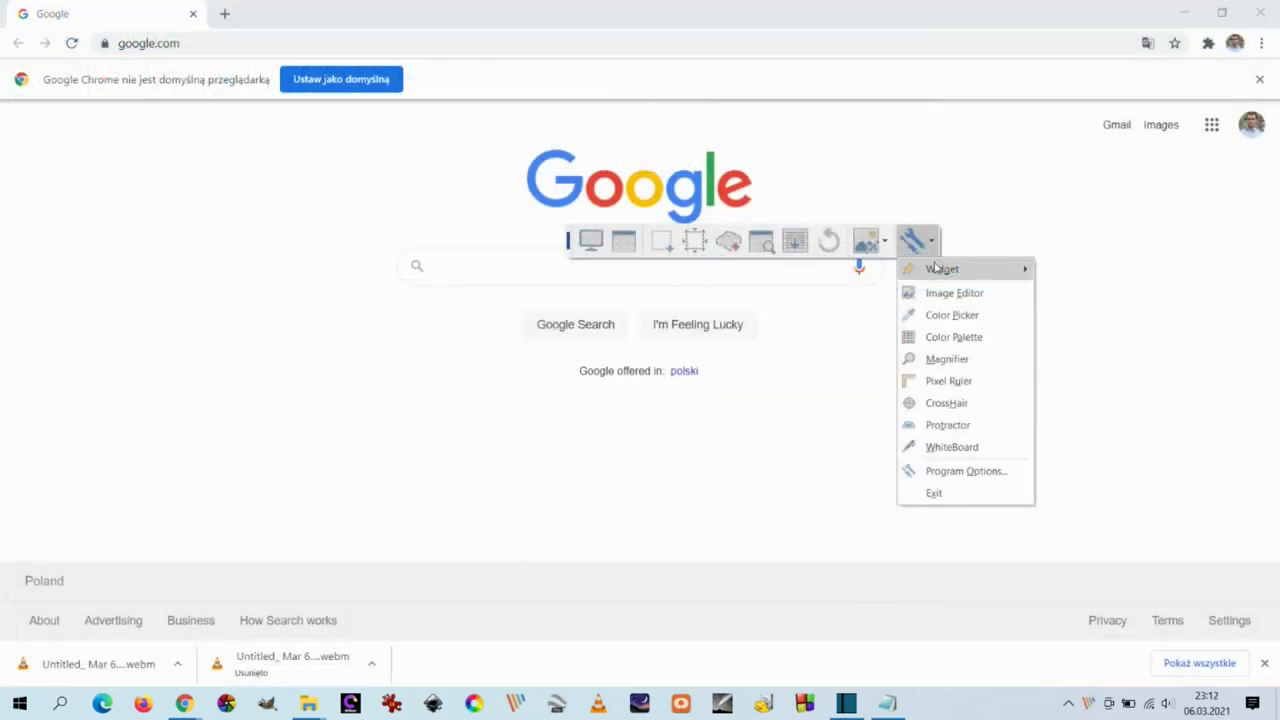
mouse_move(960, 269)
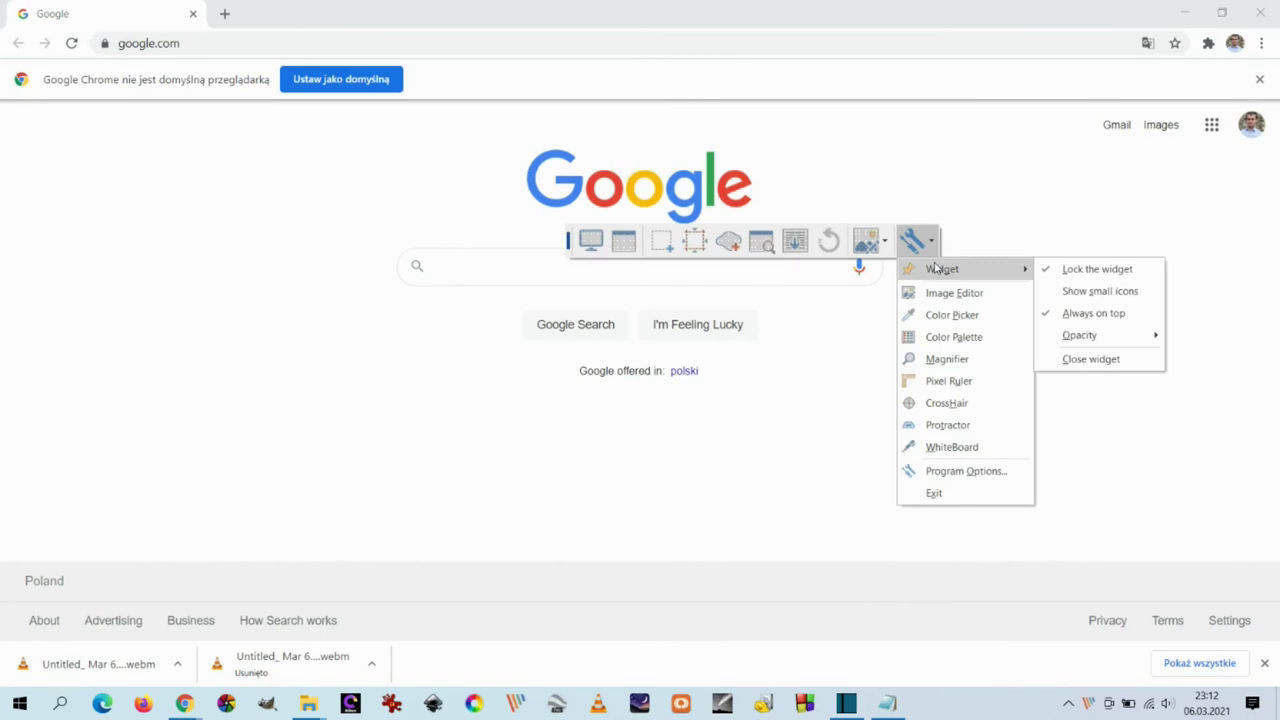
left_click(1065, 290)
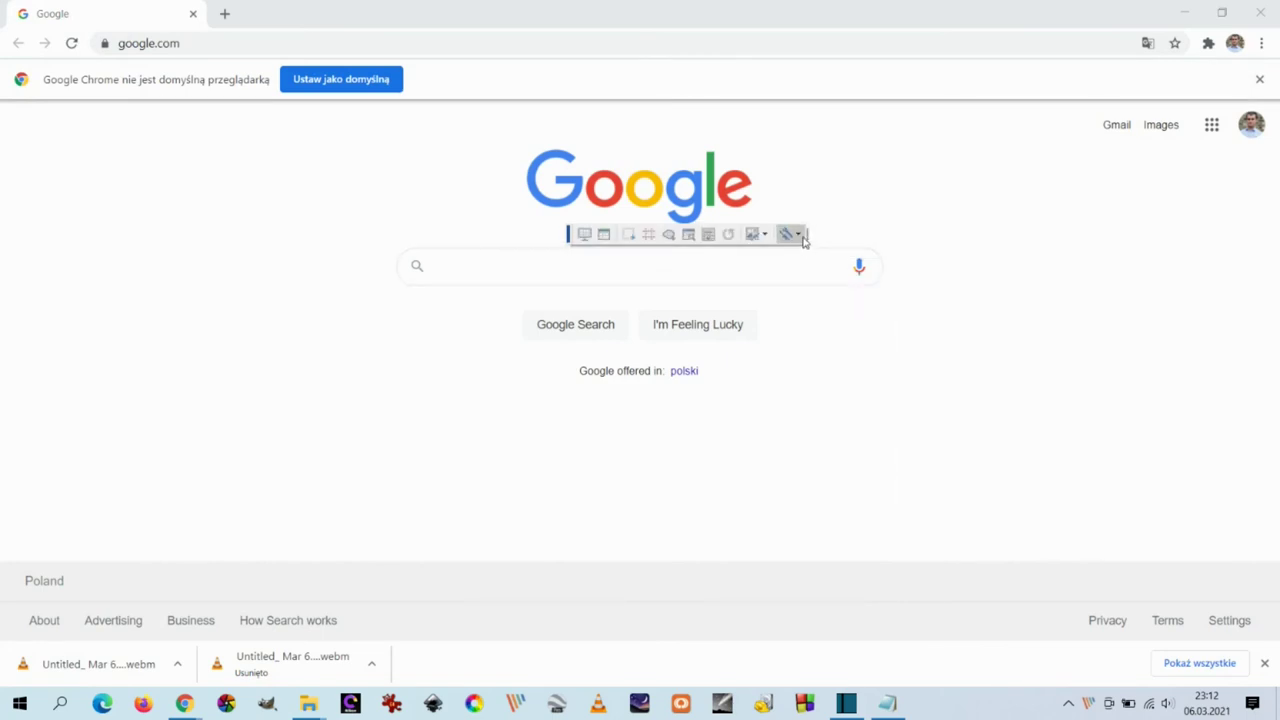
Unlock the floating widget and move it from the Google logo to the lower corner of the screen near the clock.
left_click(800, 237)
mouse_move(810, 257)
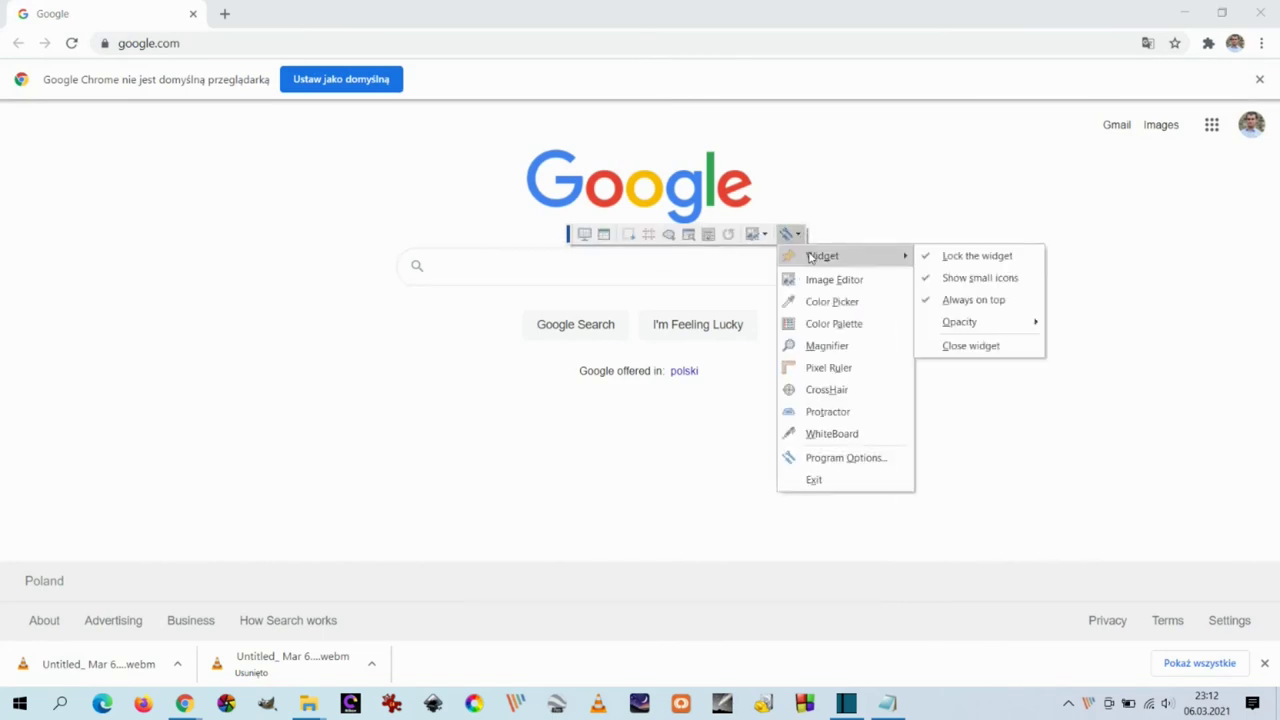
left_click(965, 256)
left_click_drag(752, 234, 1208, 677)
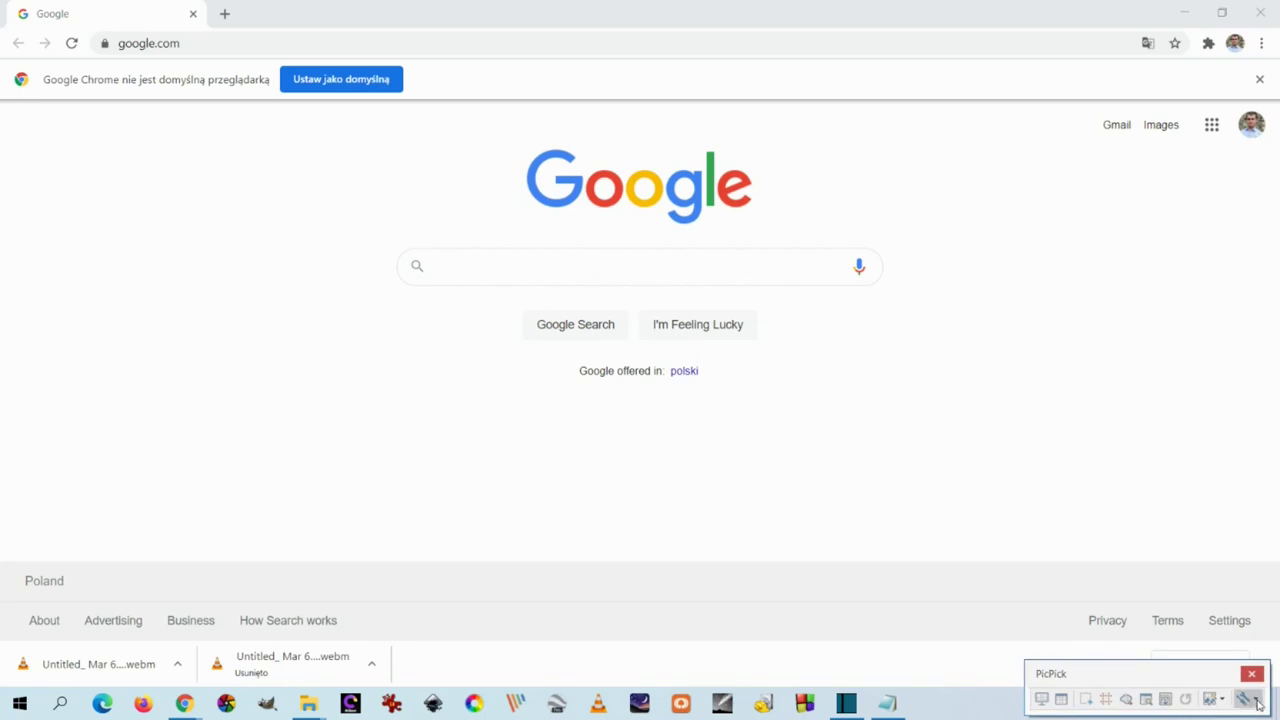
Set the floating widget's opacity to 60% and move the widget slightly up, clear of the taskbar.
left_click(1248, 699)
mouse_move(1219, 452)
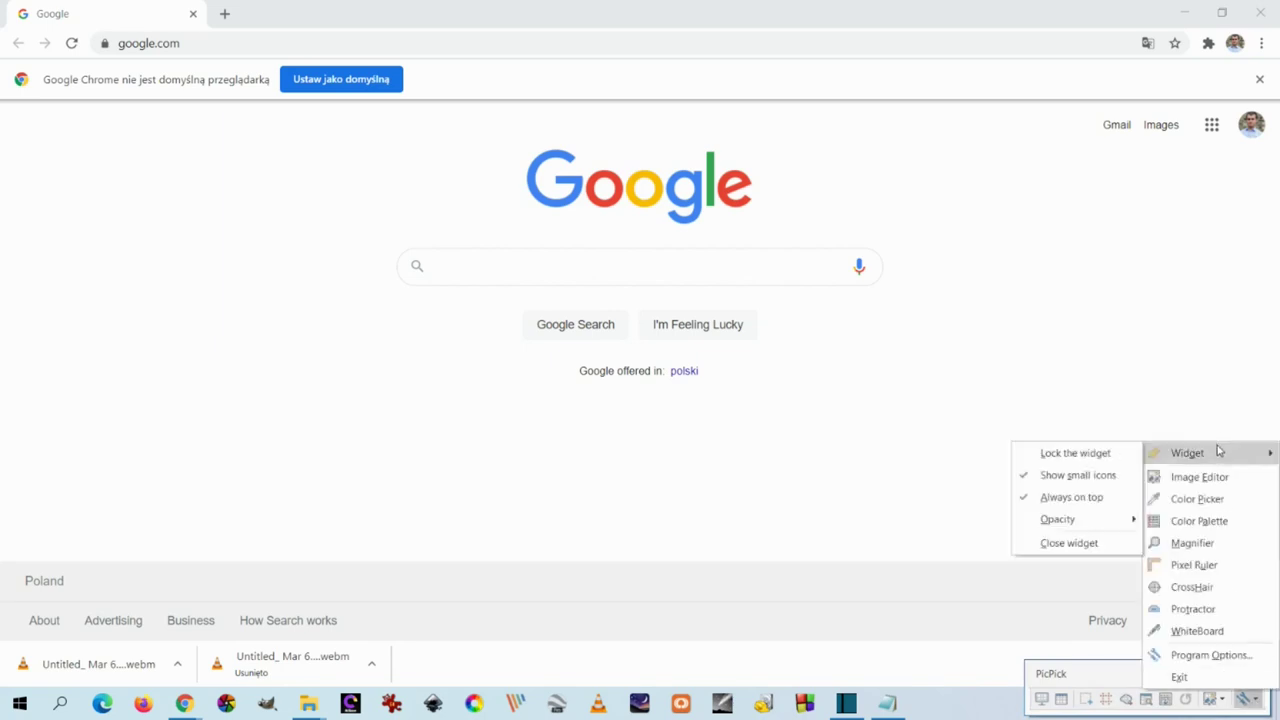
mouse_move(1085, 528)
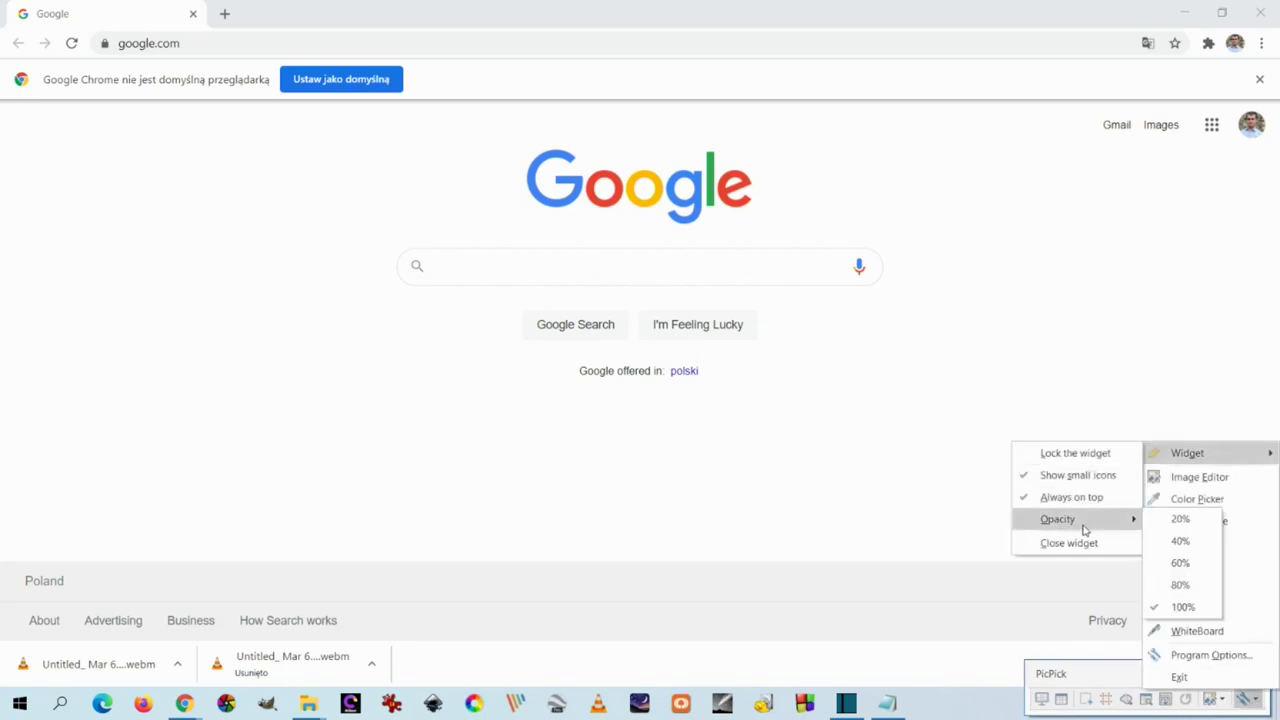
left_click(1184, 563)
left_click_drag(1120, 677, 1102, 610)
Restore the floating widget's opacity to 100% and reopen its list of tools and settings.
left_click(1235, 632)
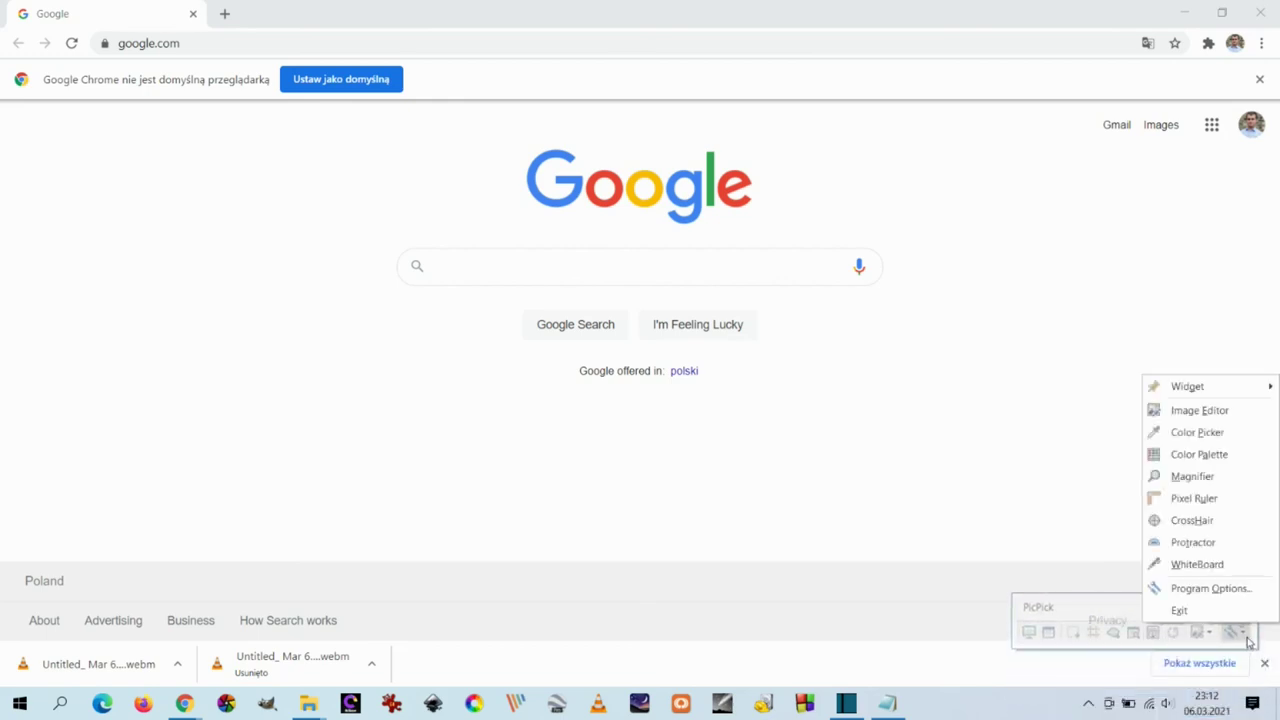
mouse_move(1185, 388)
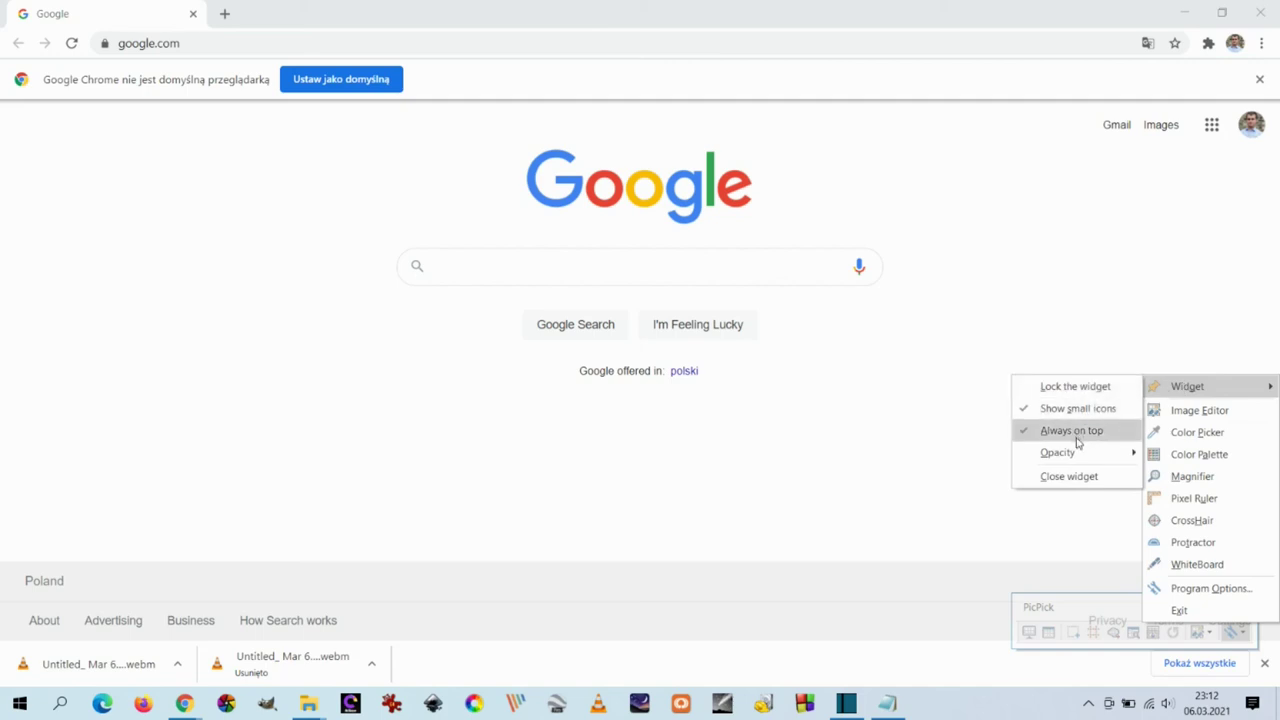
mouse_move(1087, 458)
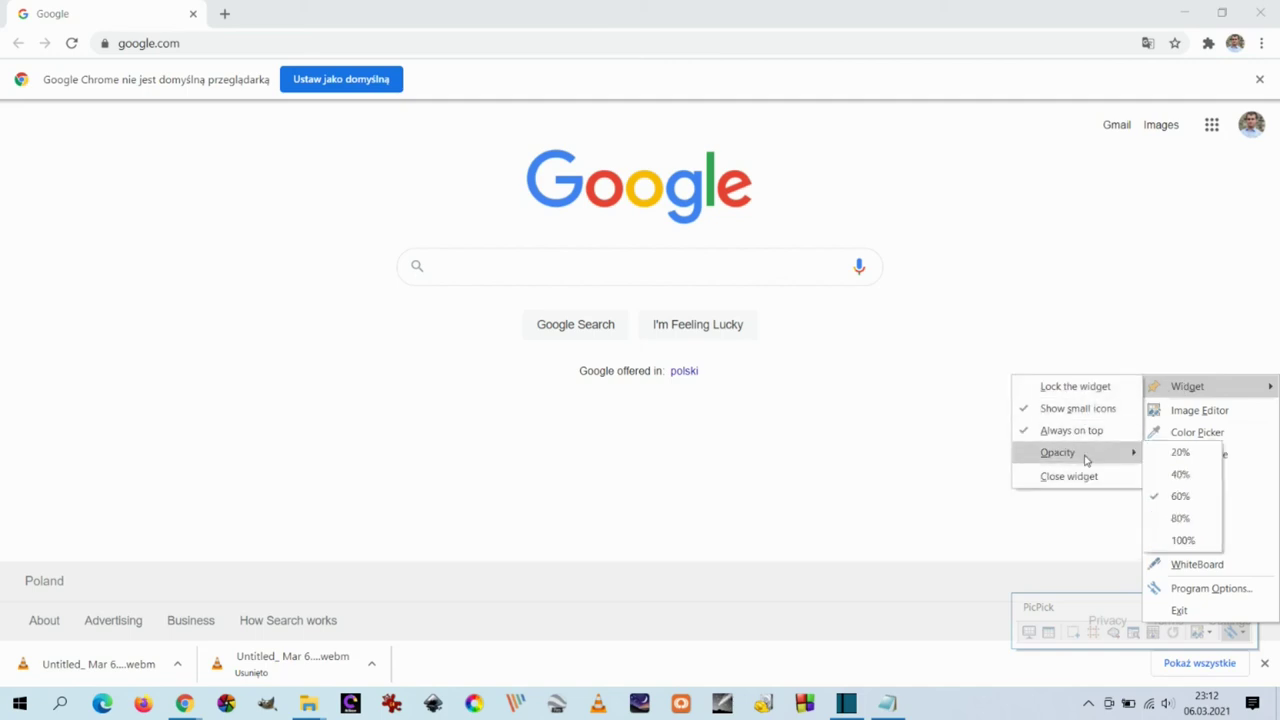
left_click(1182, 540)
left_click(1232, 632)
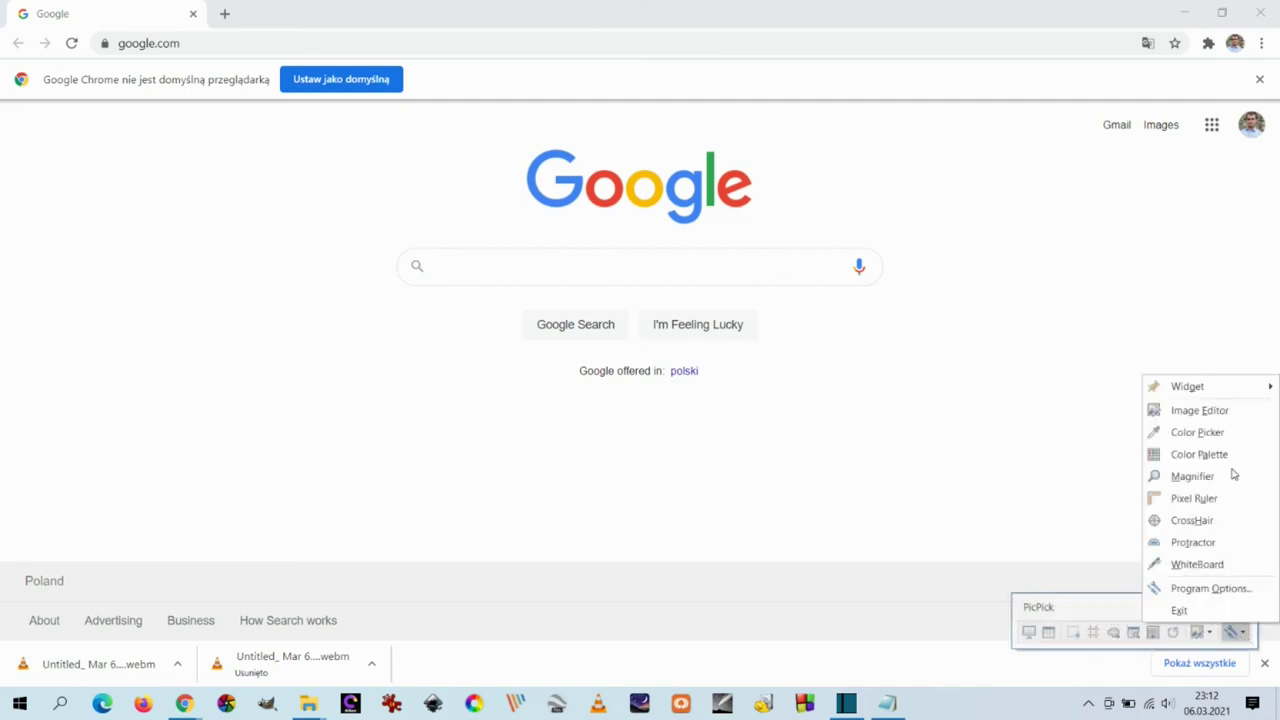
mouse_move(1218, 390)
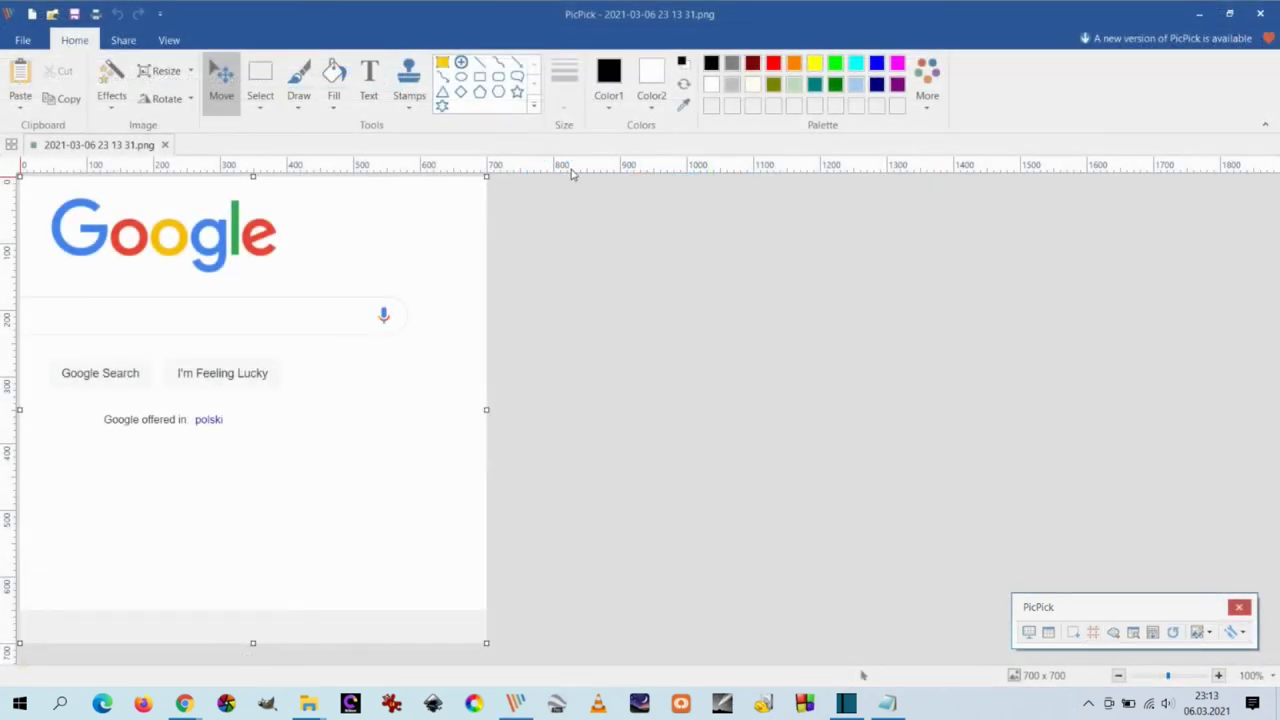
In the editor's program options, set the default program mode to Image Editor.
left_click(22, 40)
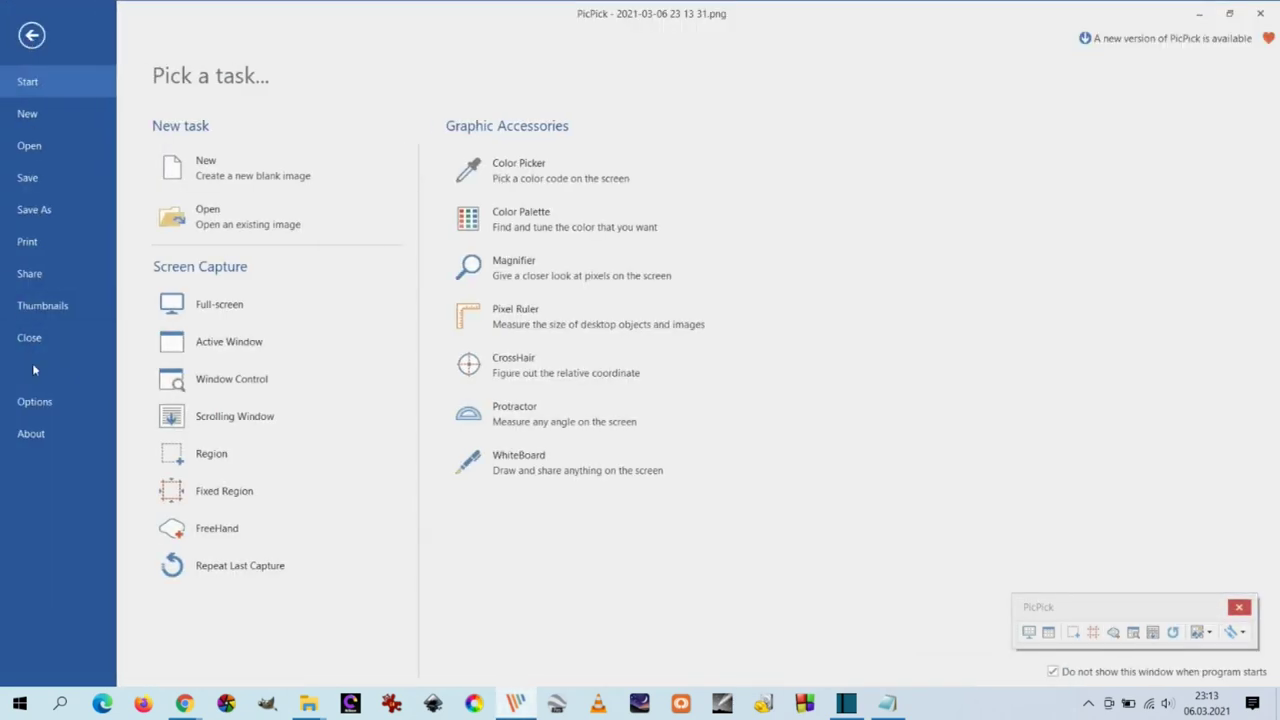
left_click(34, 402)
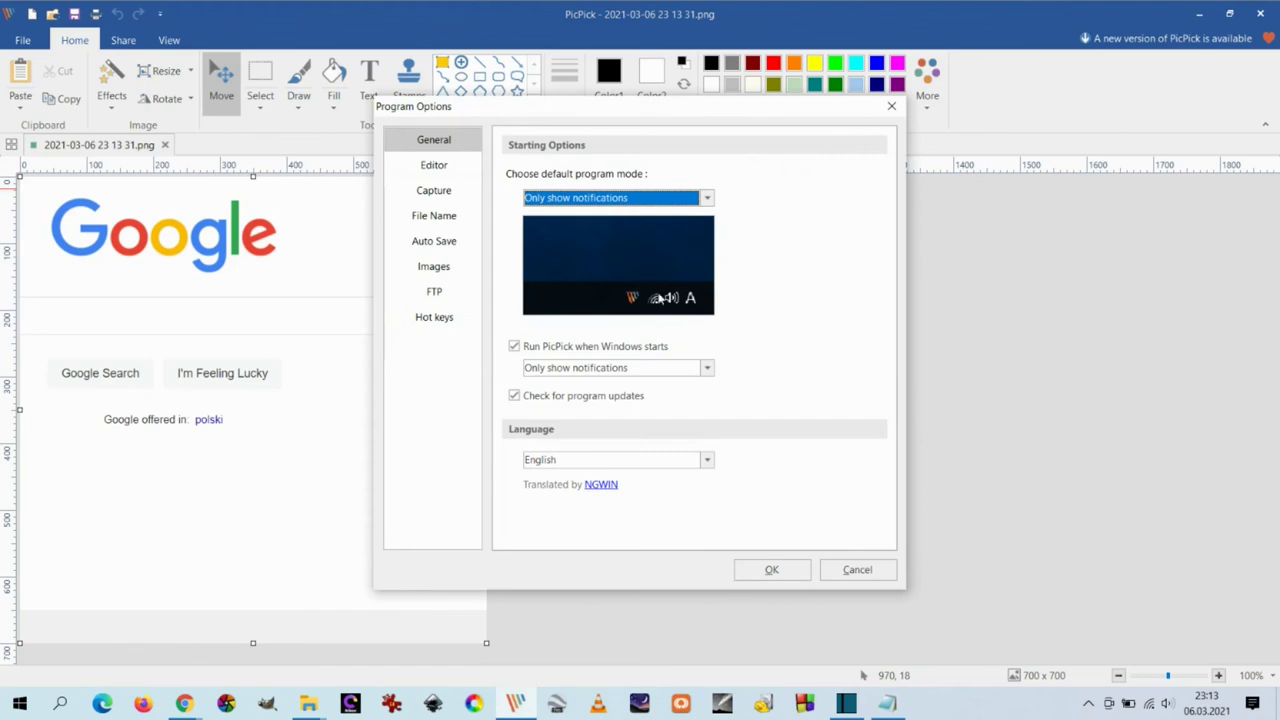
left_click(707, 200)
left_click(650, 214)
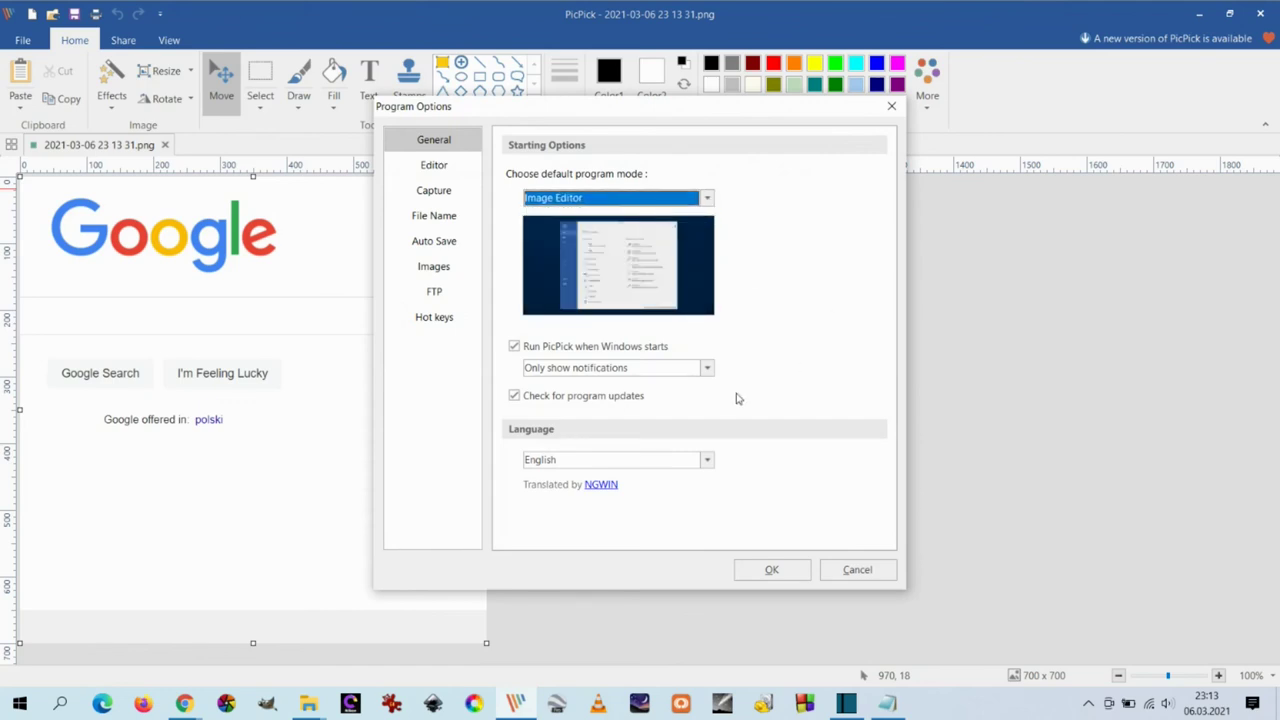
Align images in the center of the editor window on a grid background, apply the options, and close the floating widget.
left_click(433, 167)
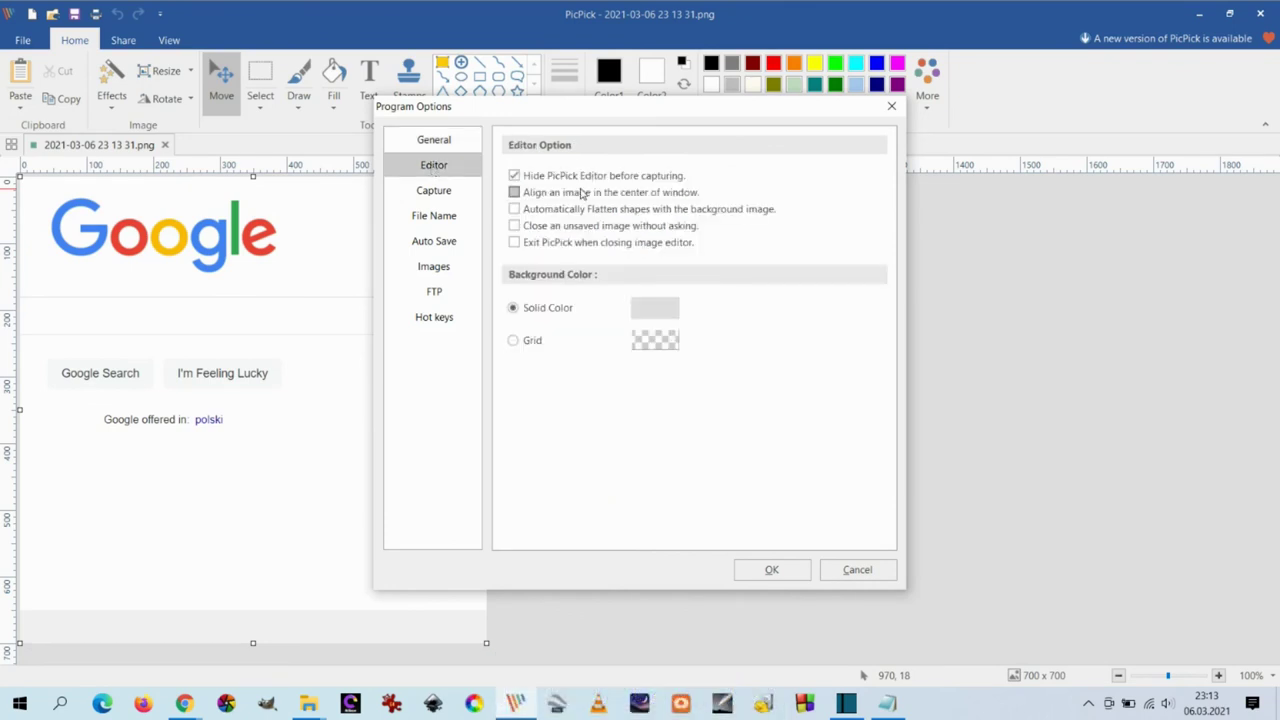
left_click(514, 193)
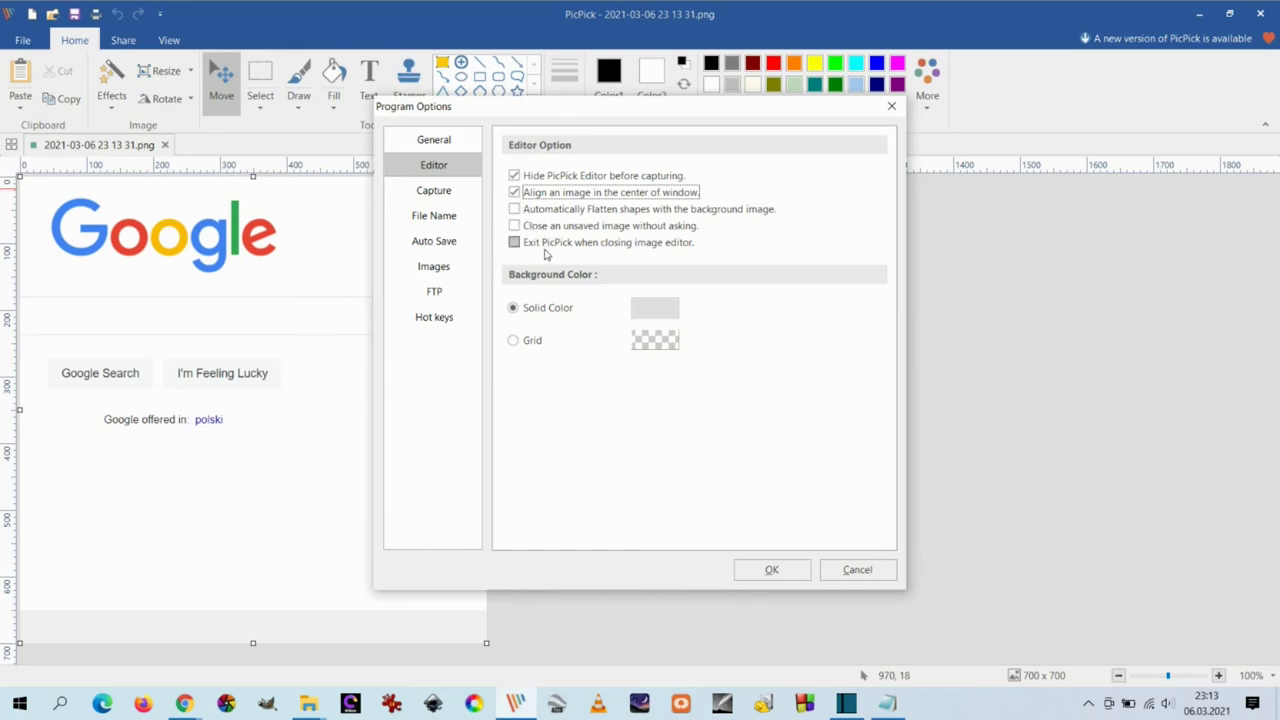
left_click(515, 341)
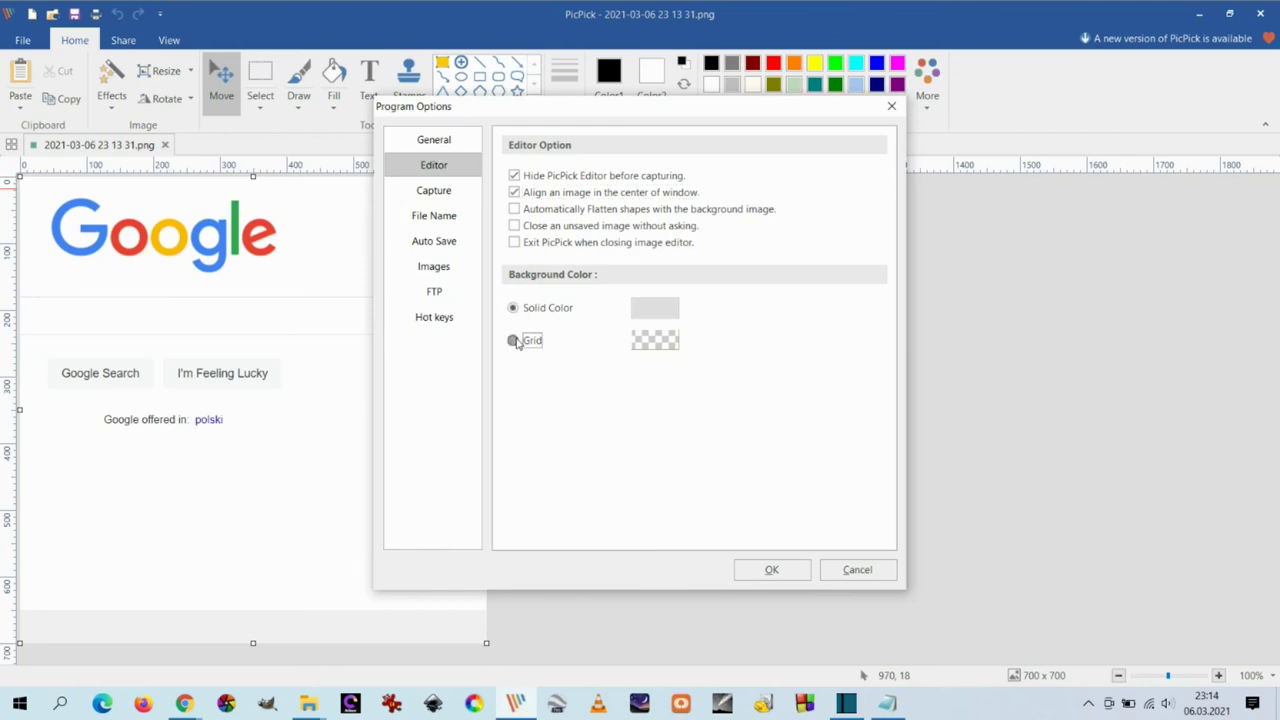
left_click(771, 569)
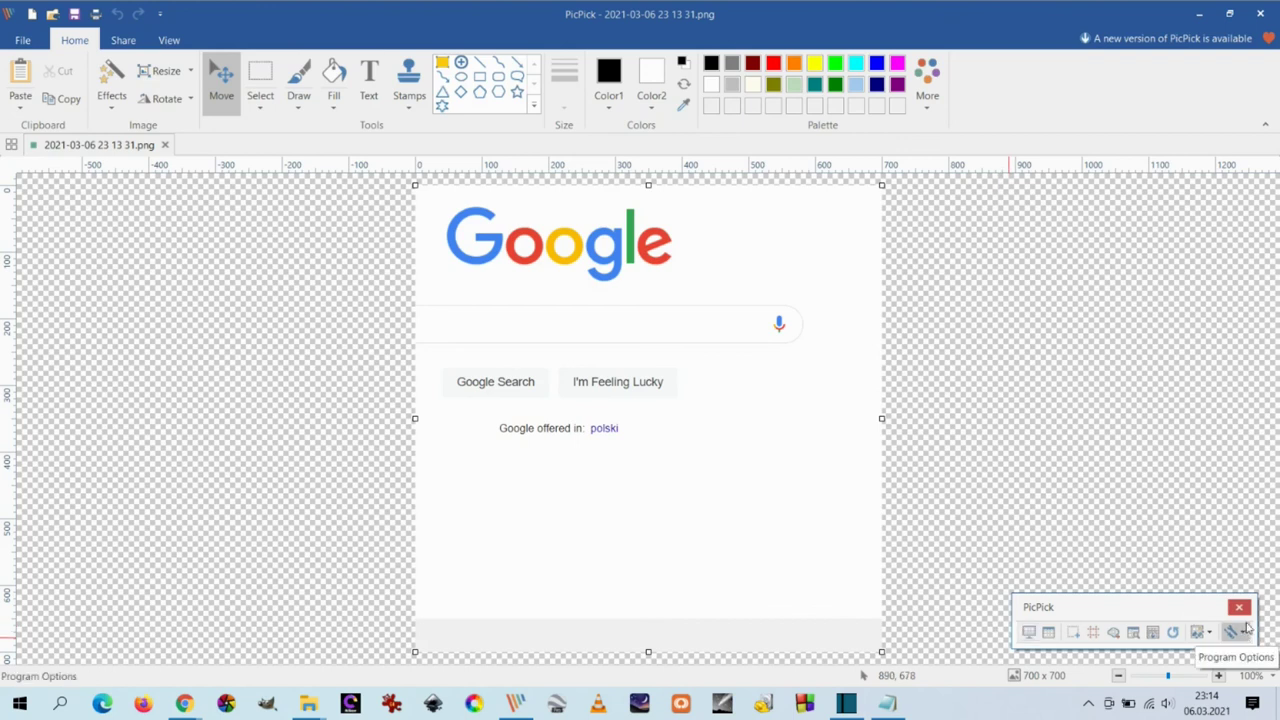
left_click(1240, 608)
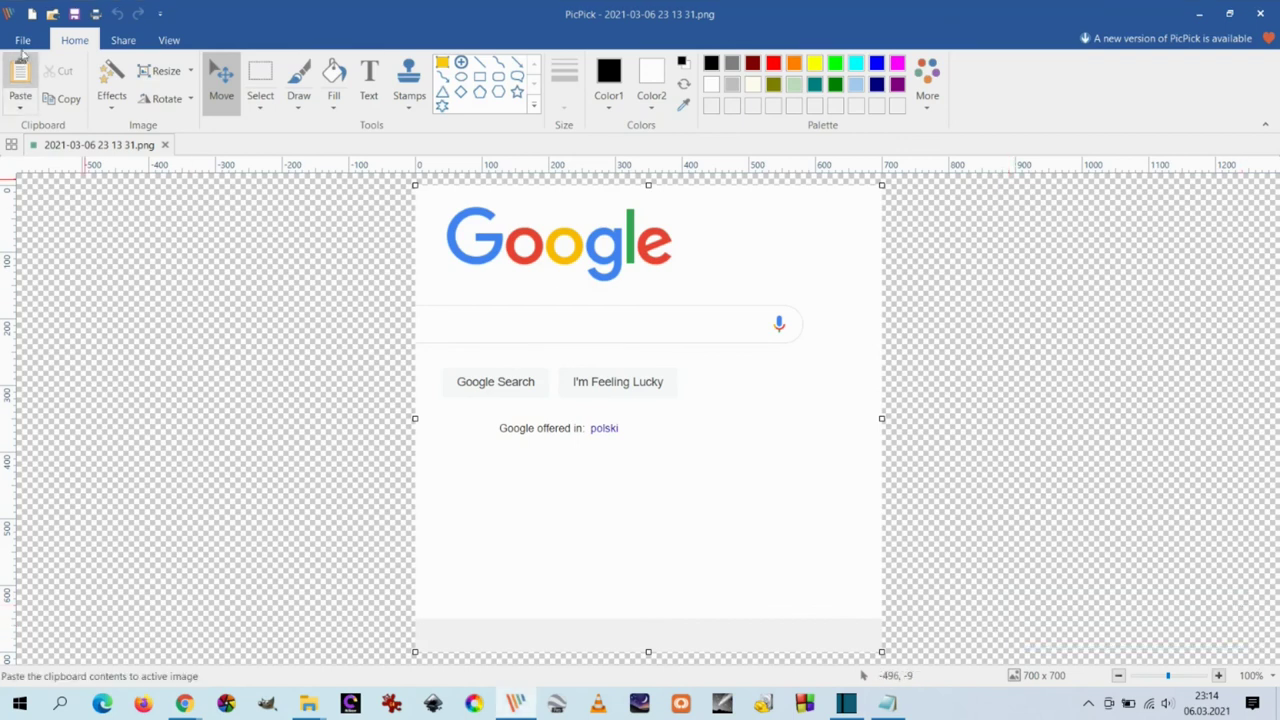
Reopen the editor options, turn off centered image alignment and return the background to the solid color.
left_click(22, 42)
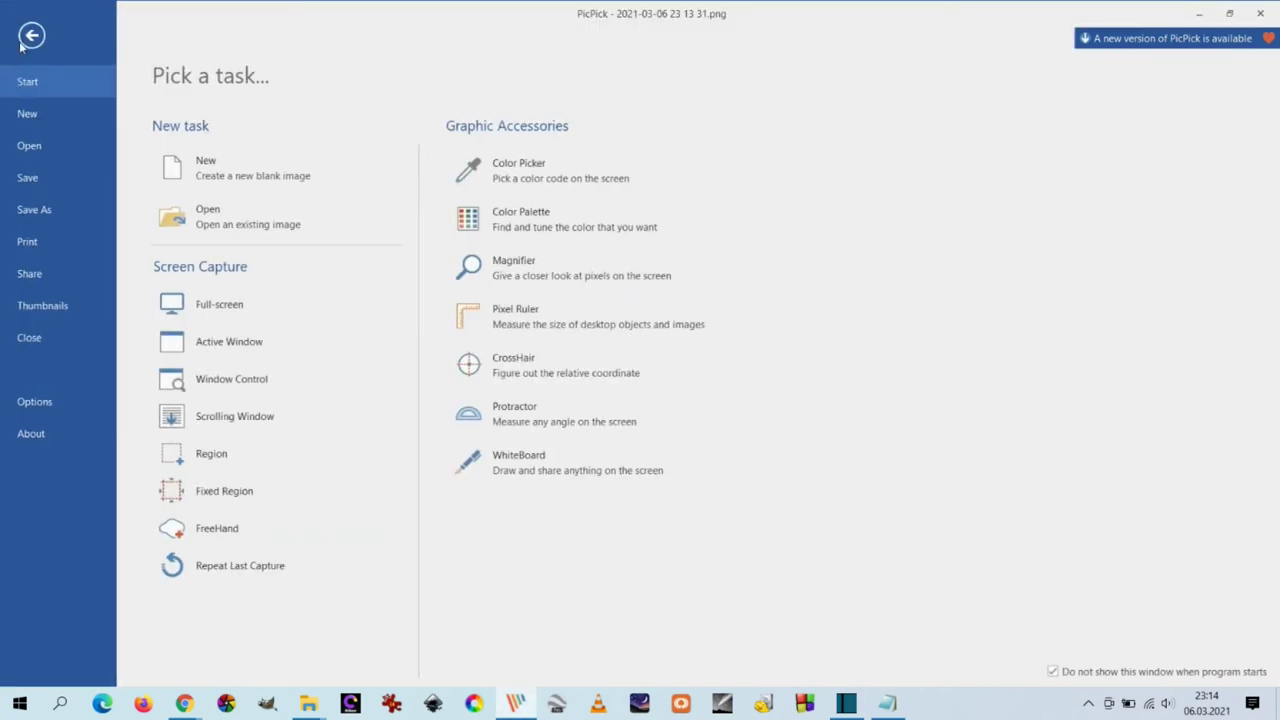
left_click(44, 402)
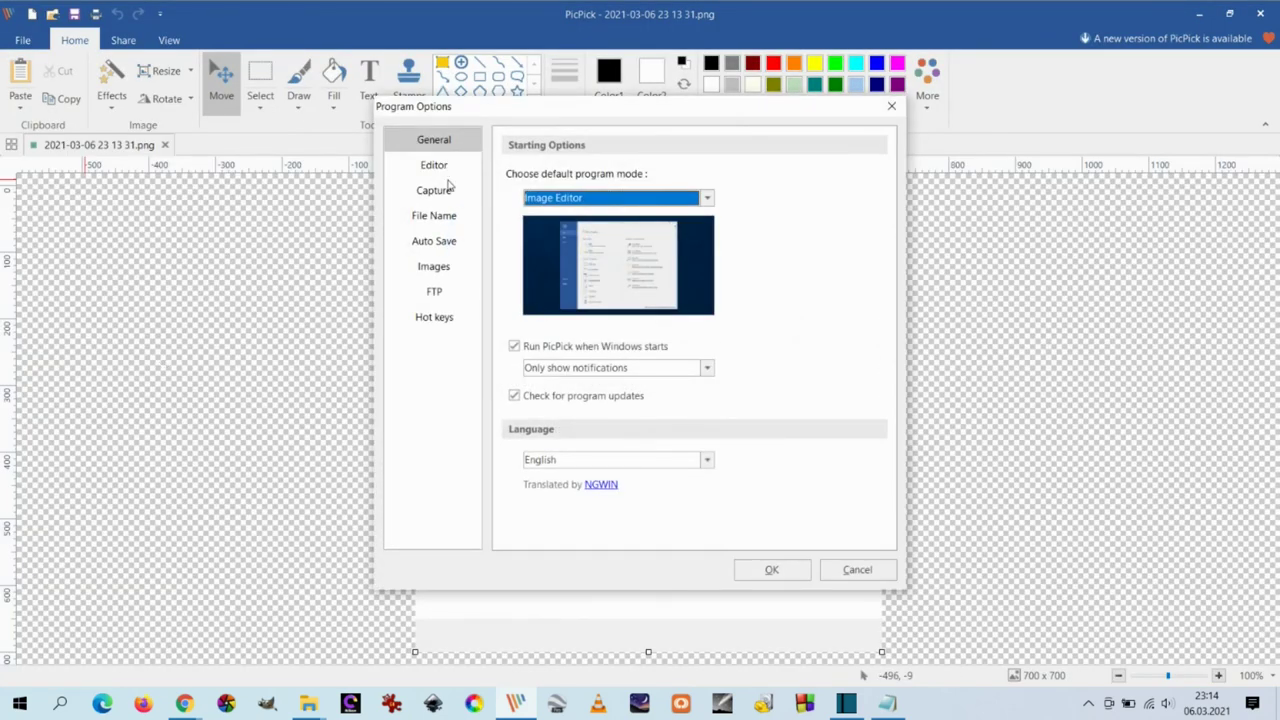
left_click(436, 166)
left_click(514, 192)
left_click(514, 192)
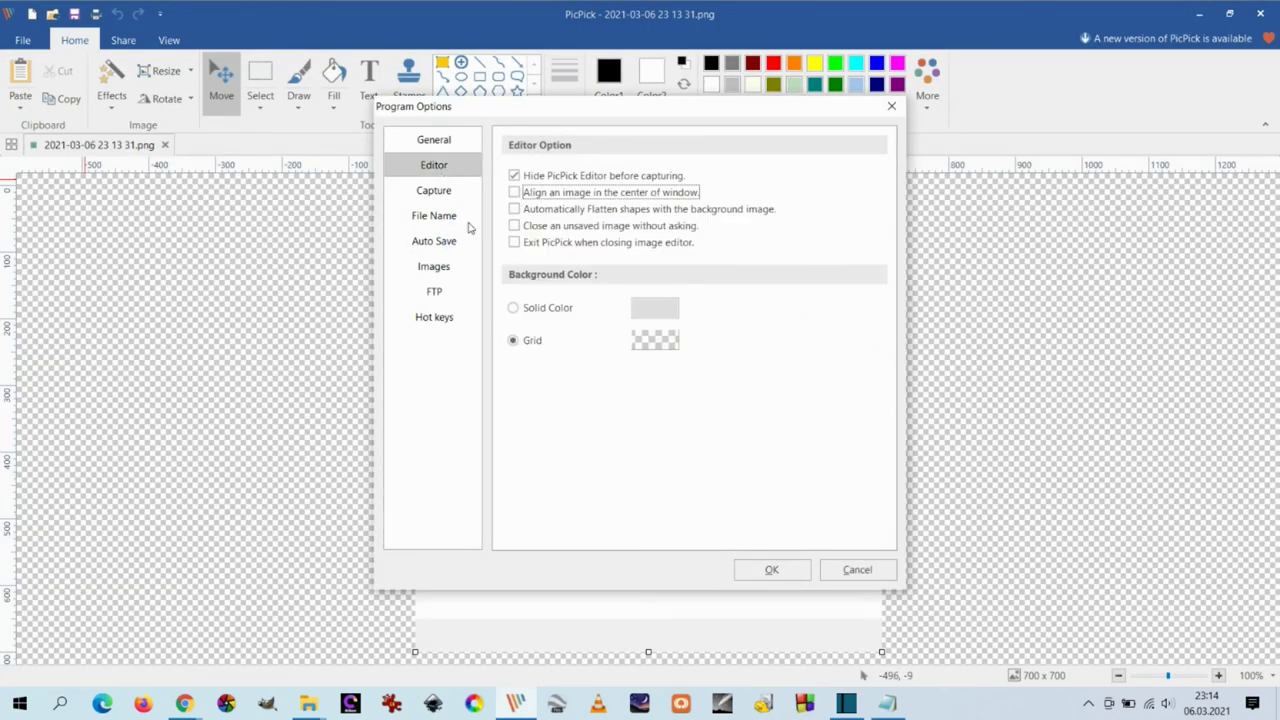
left_click(514, 309)
Review the available capture output types and set the output type to Microsoft Word.
left_click(437, 192)
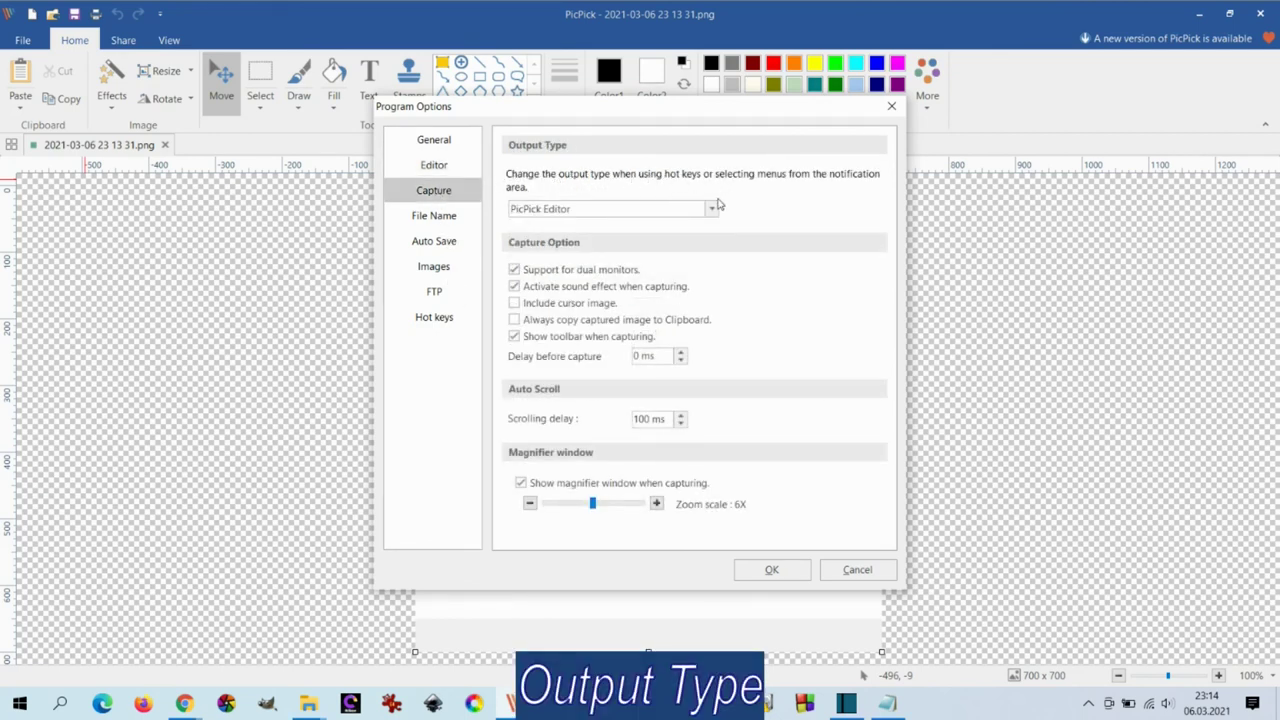
left_click(712, 211)
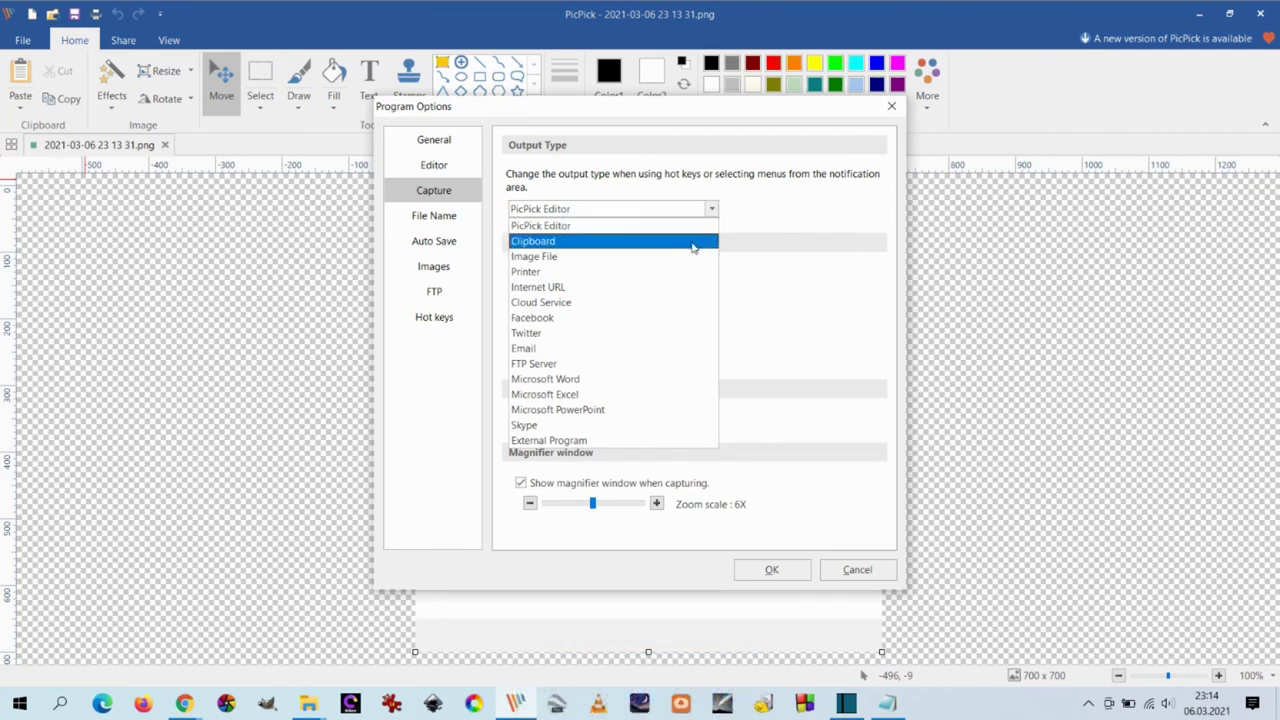
left_click(637, 380)
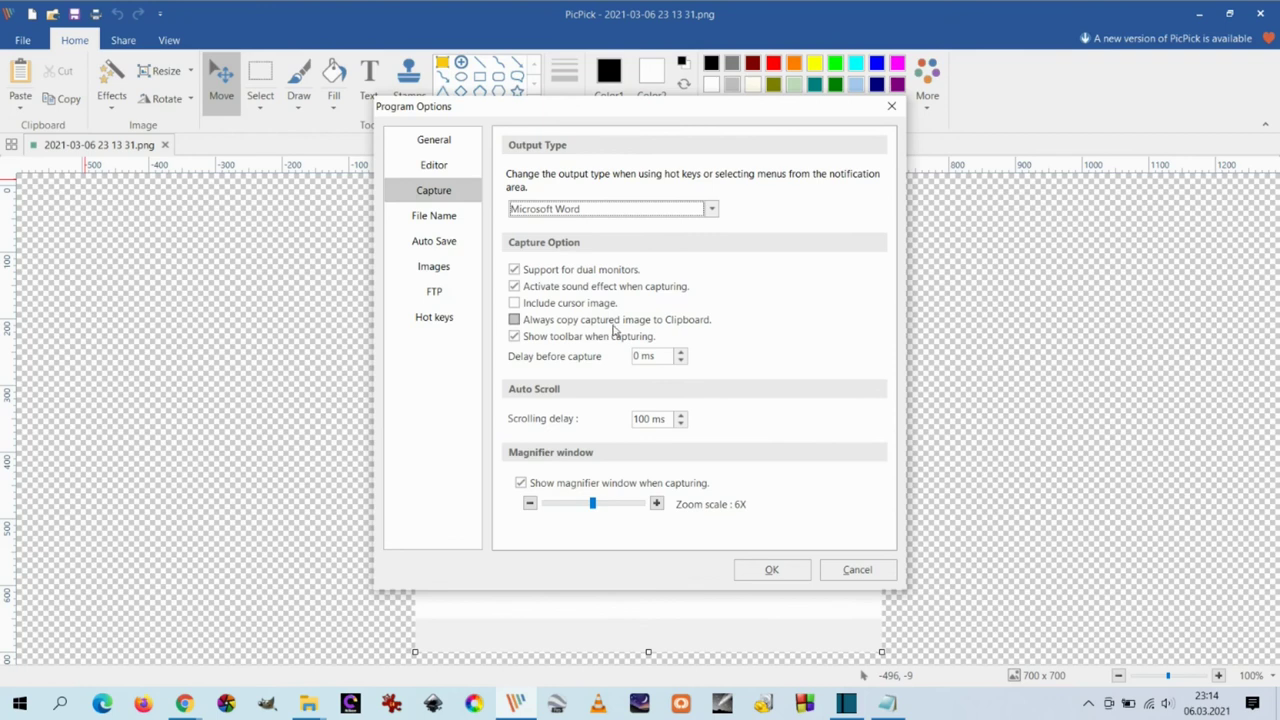
Include the cursor image in captures, always copy captured images to the clipboard, and apply the program options.
left_click(514, 303)
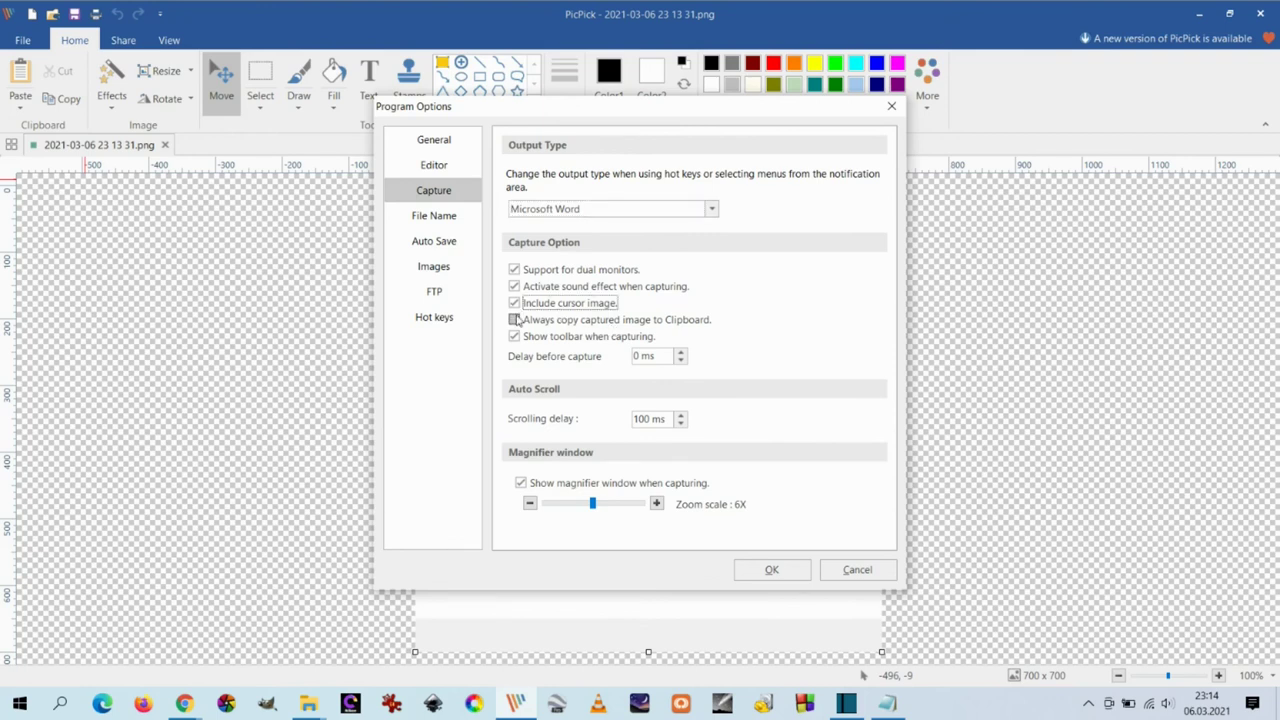
left_click(514, 320)
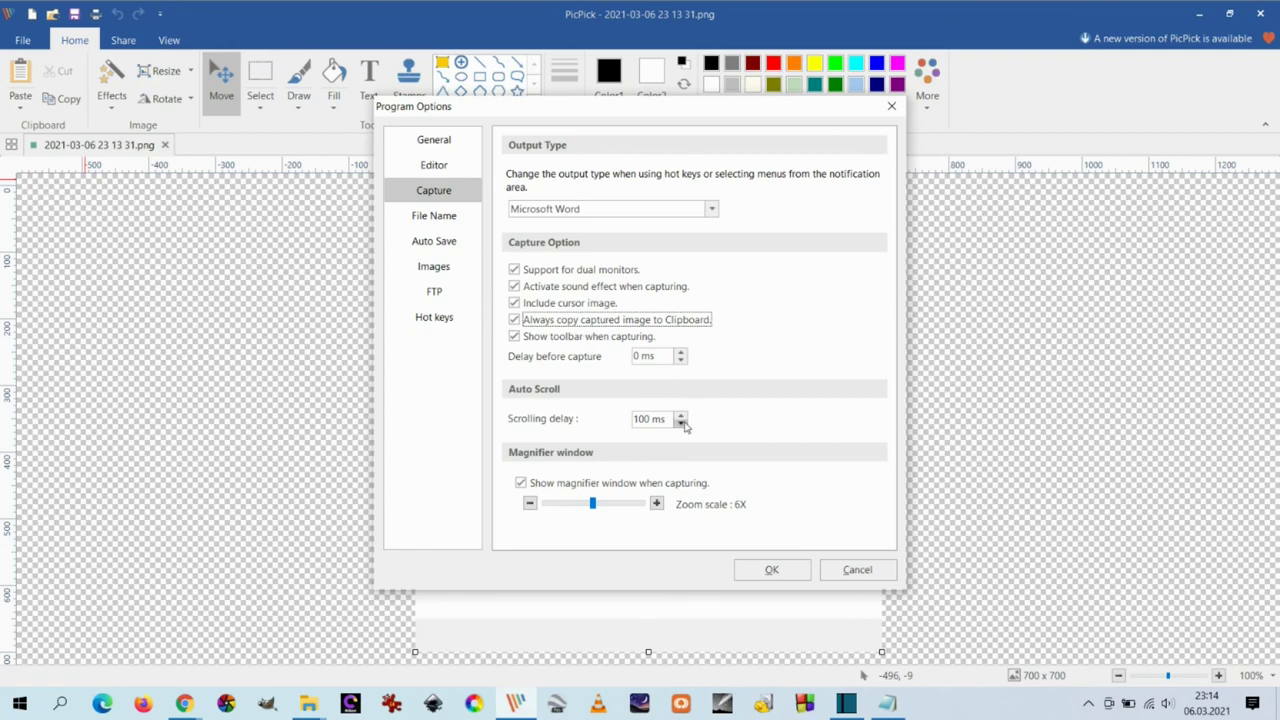
left_click(768, 569)
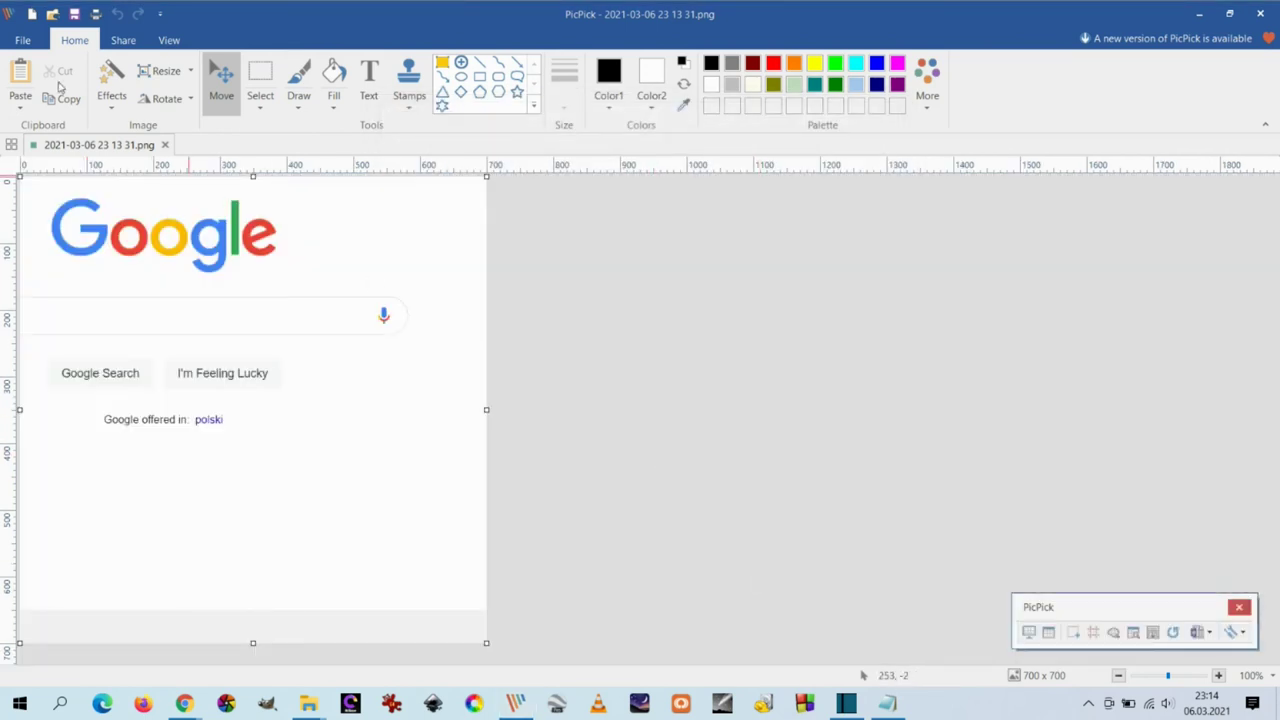
Capture a region of about 525 x 329 px from Shotcut's preview into Word, and close the resulting document without saving.
left_click(1073, 633)
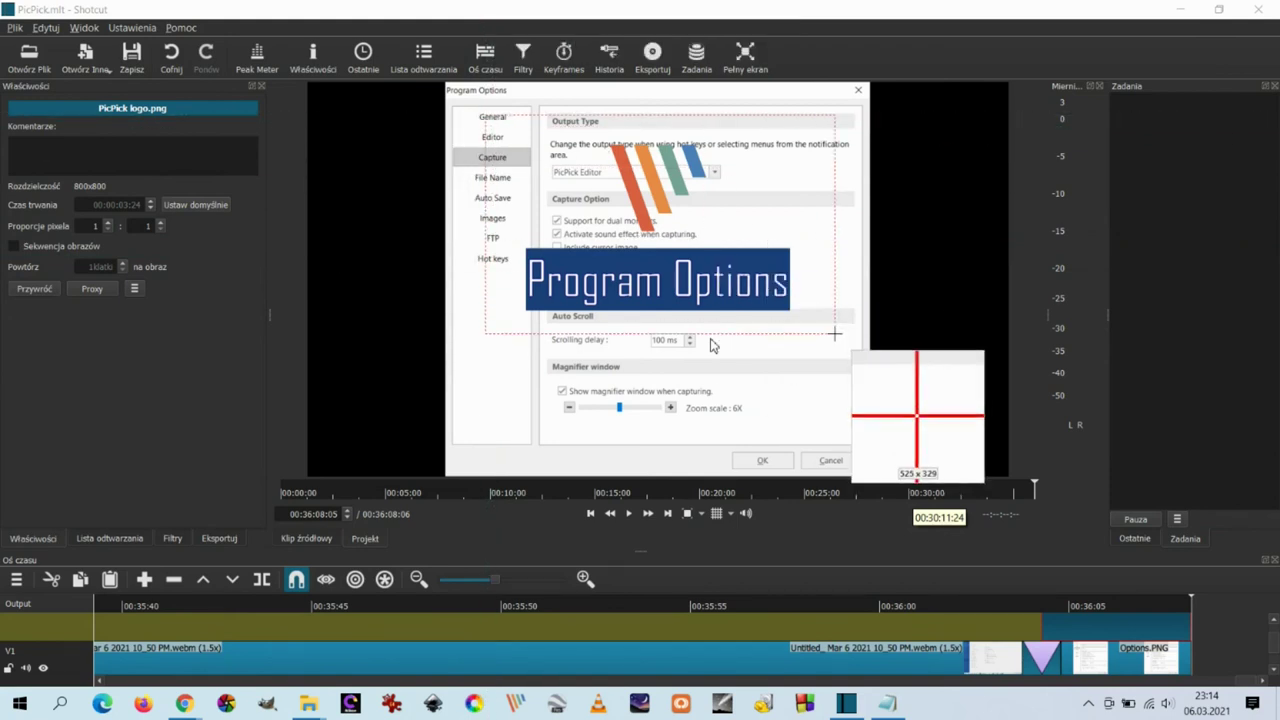
key("Escape")
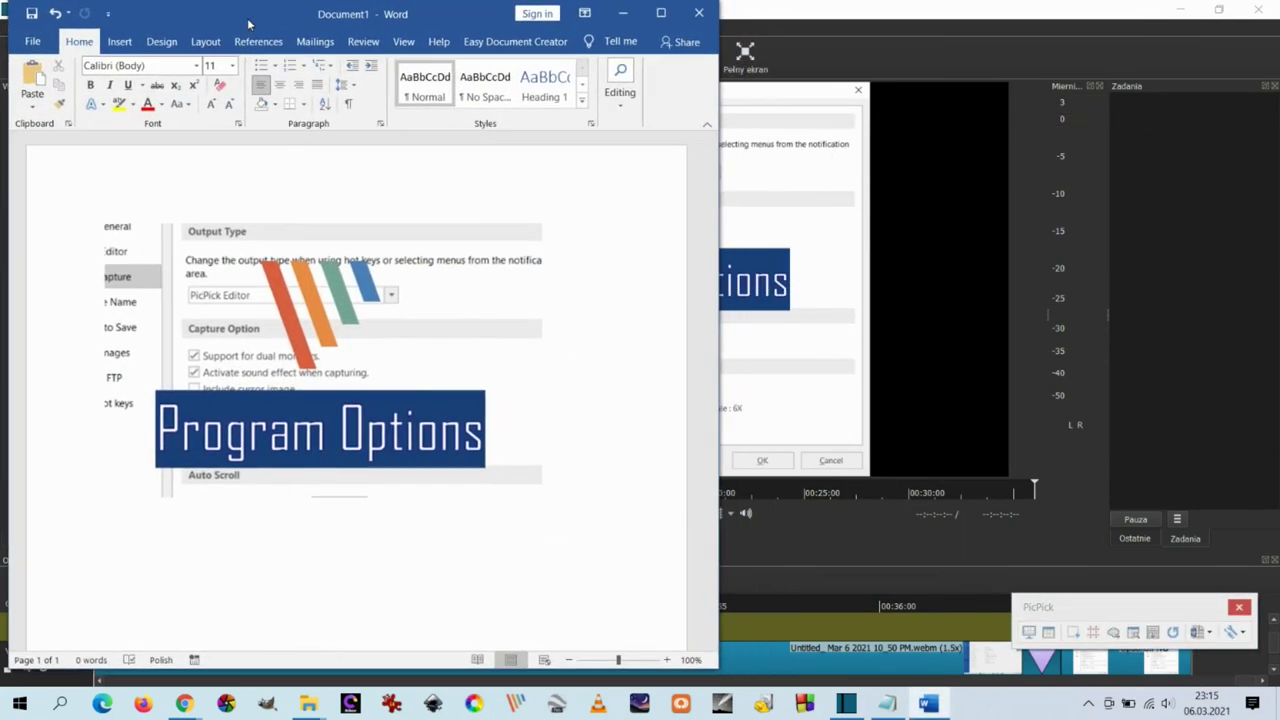
left_click_drag(249, 23, 240, 31)
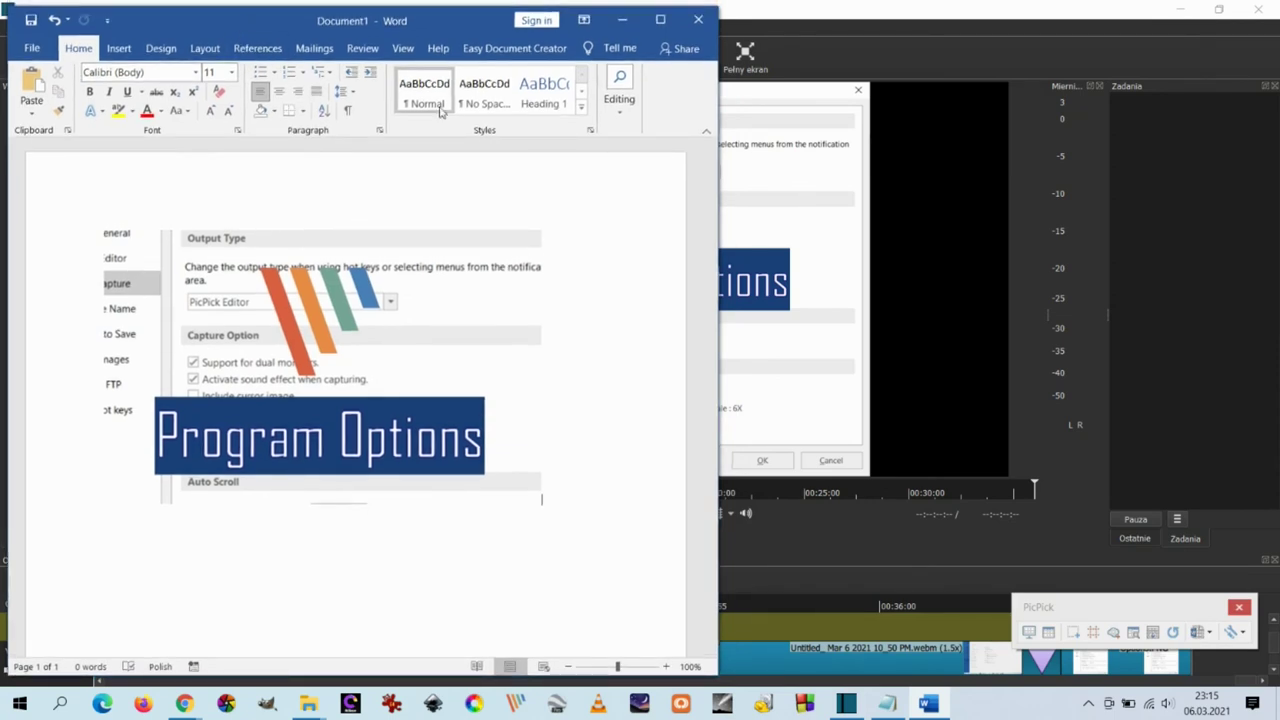
left_click(698, 20)
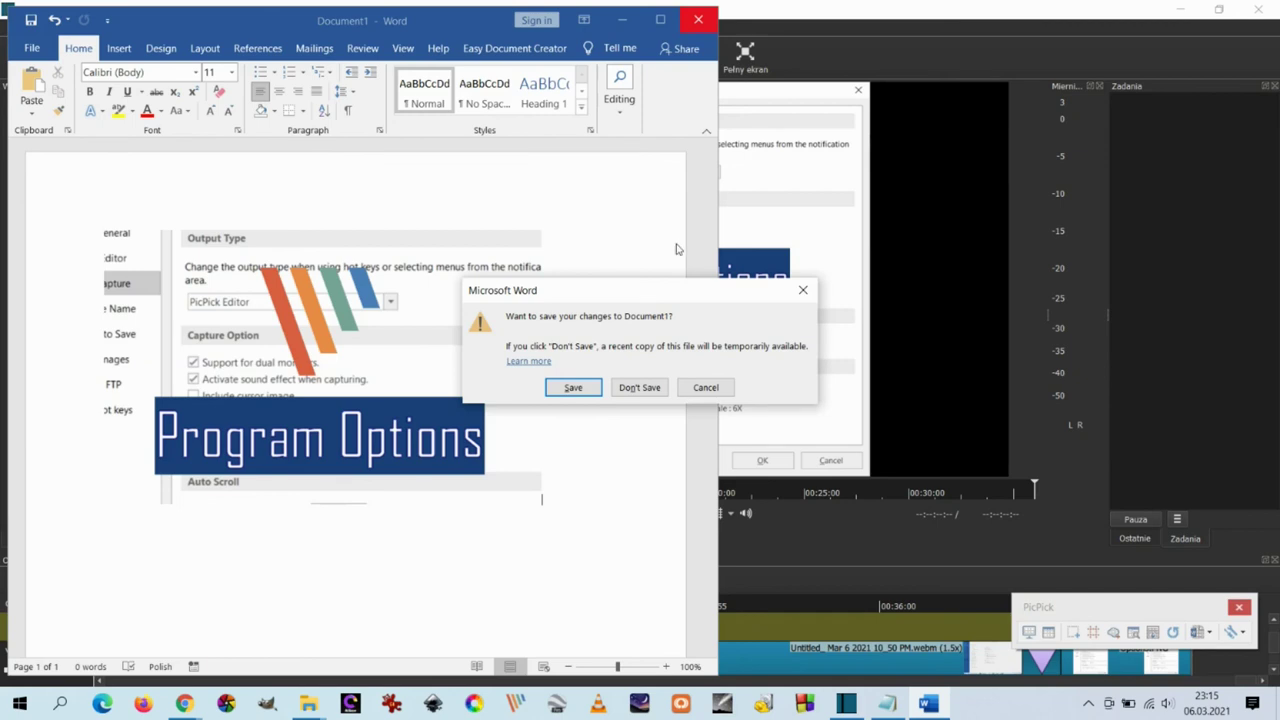
left_click(639, 387)
Open the program options from the floating widget, set the capture output type to Microsoft Excel, and apply it.
left_click(1240, 634)
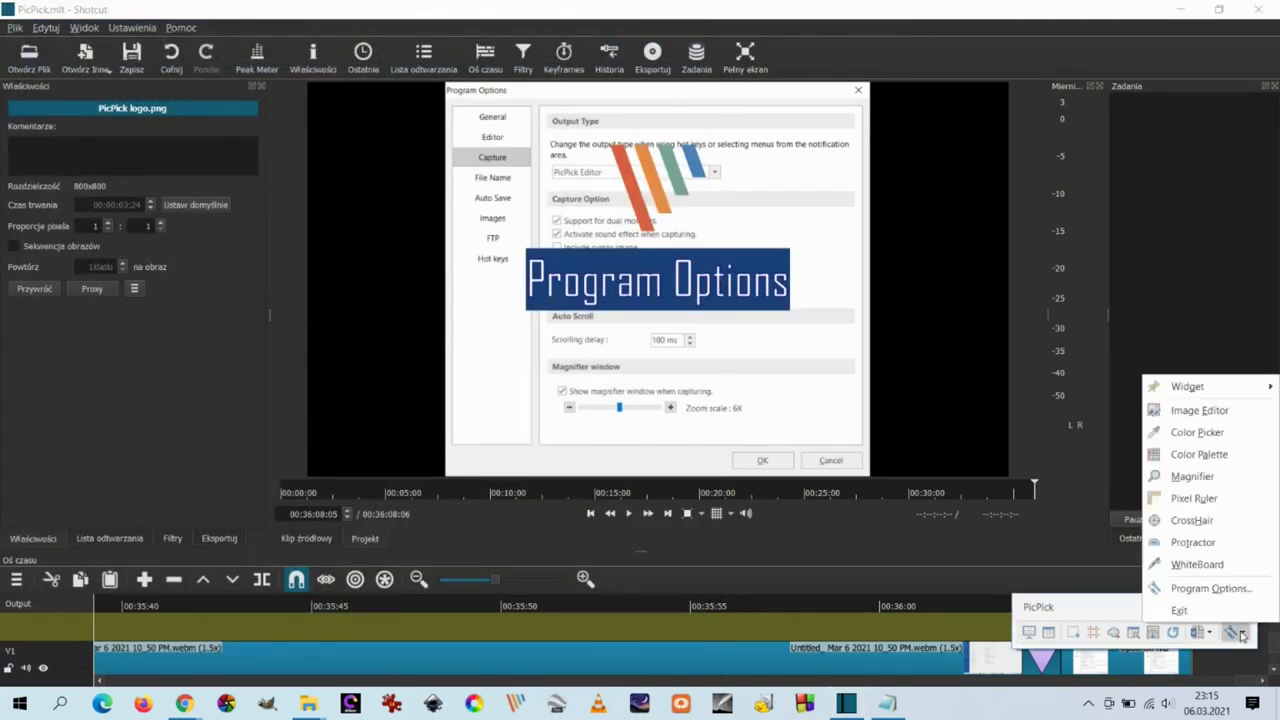
left_click(1210, 588)
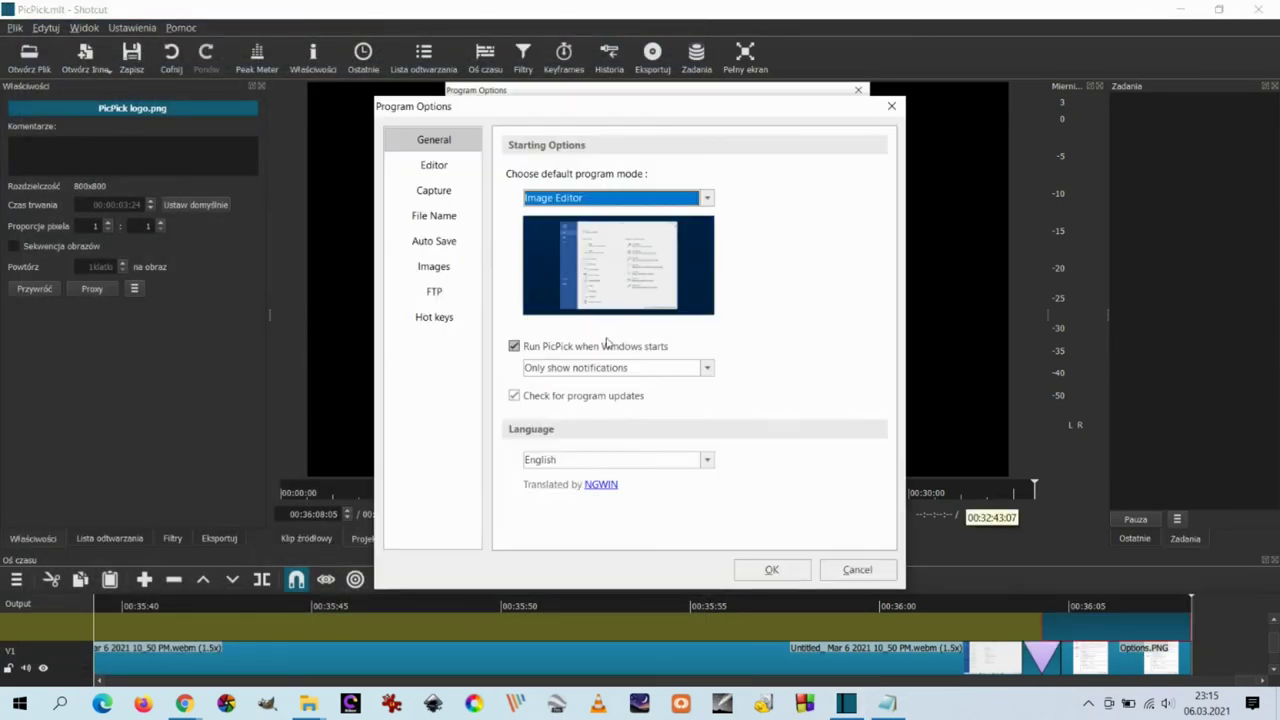
left_click(446, 193)
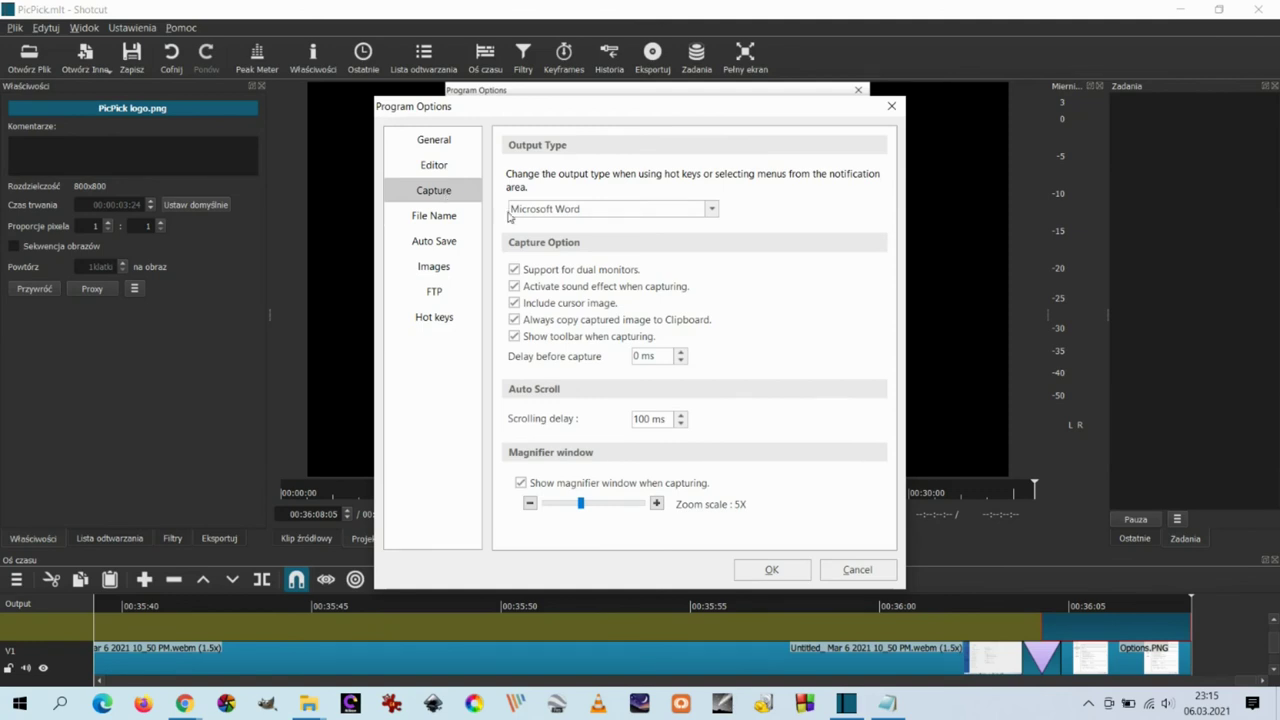
left_click(510, 218)
left_click(553, 395)
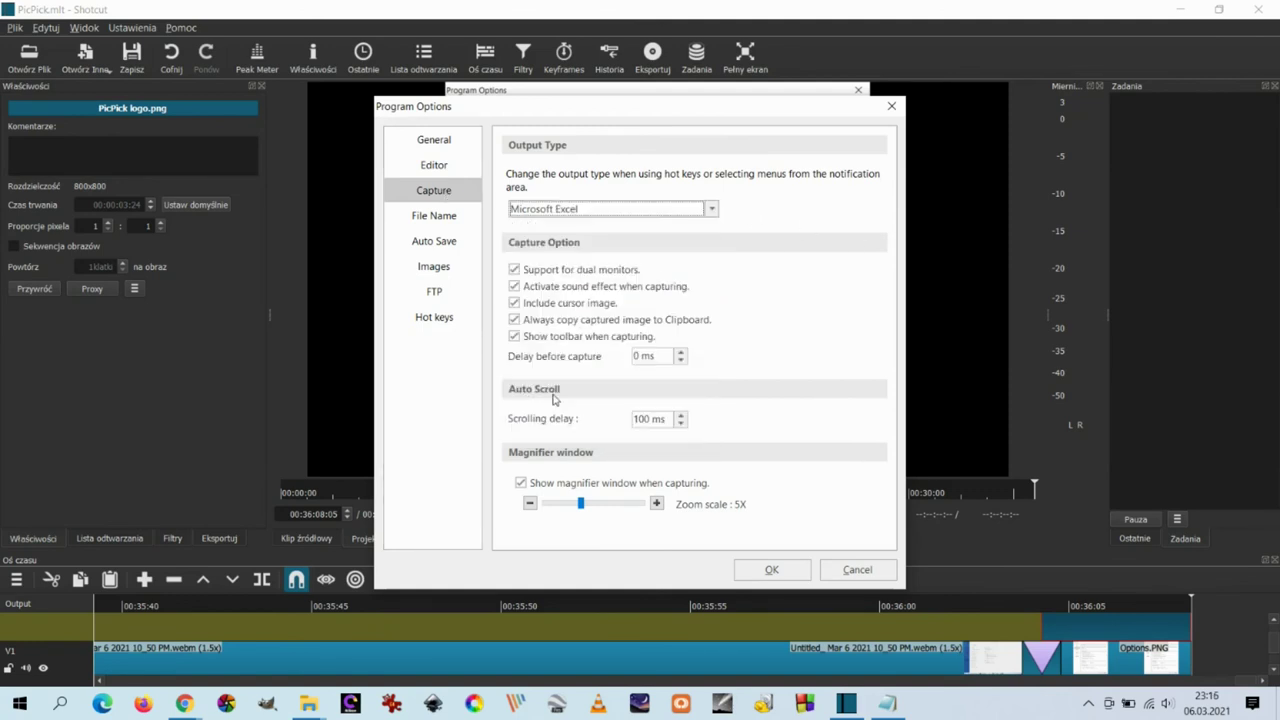
left_click(771, 569)
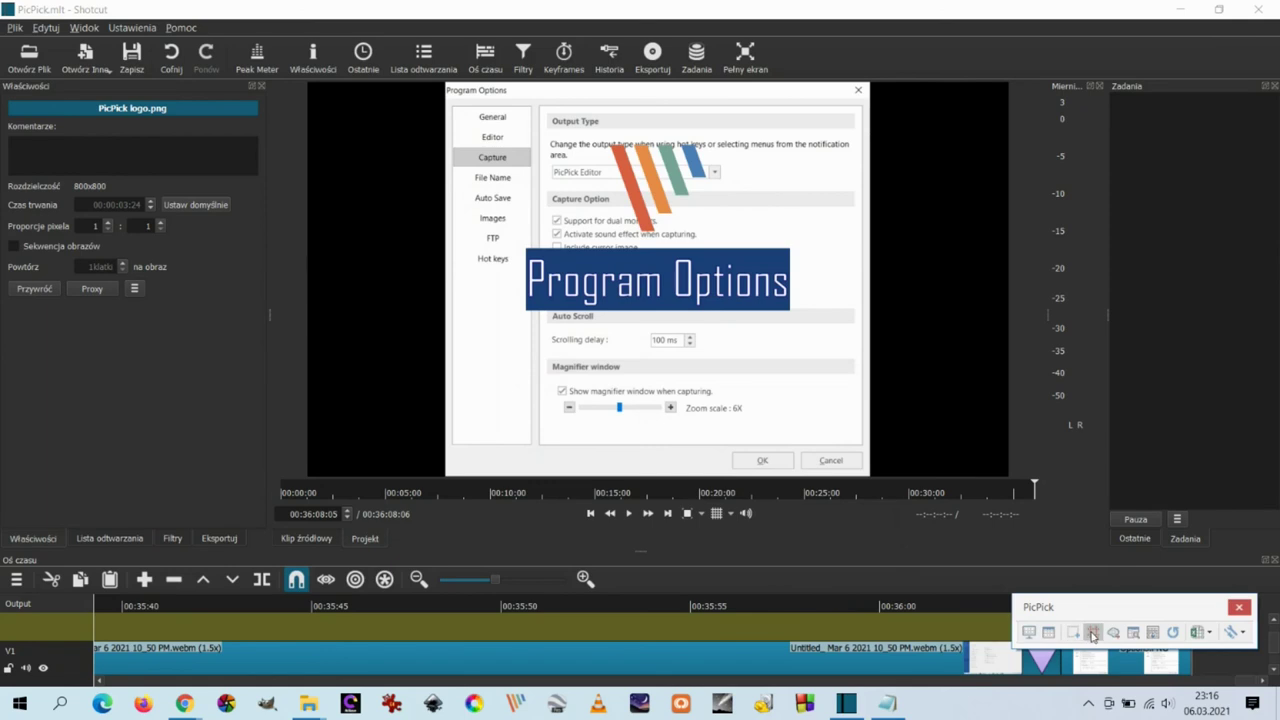
Capture a fixed region of Shotcut's preview into Excel, check the captured image in the sheet, and close the workbook without saving.
left_click(1080, 633)
left_click(473, 113)
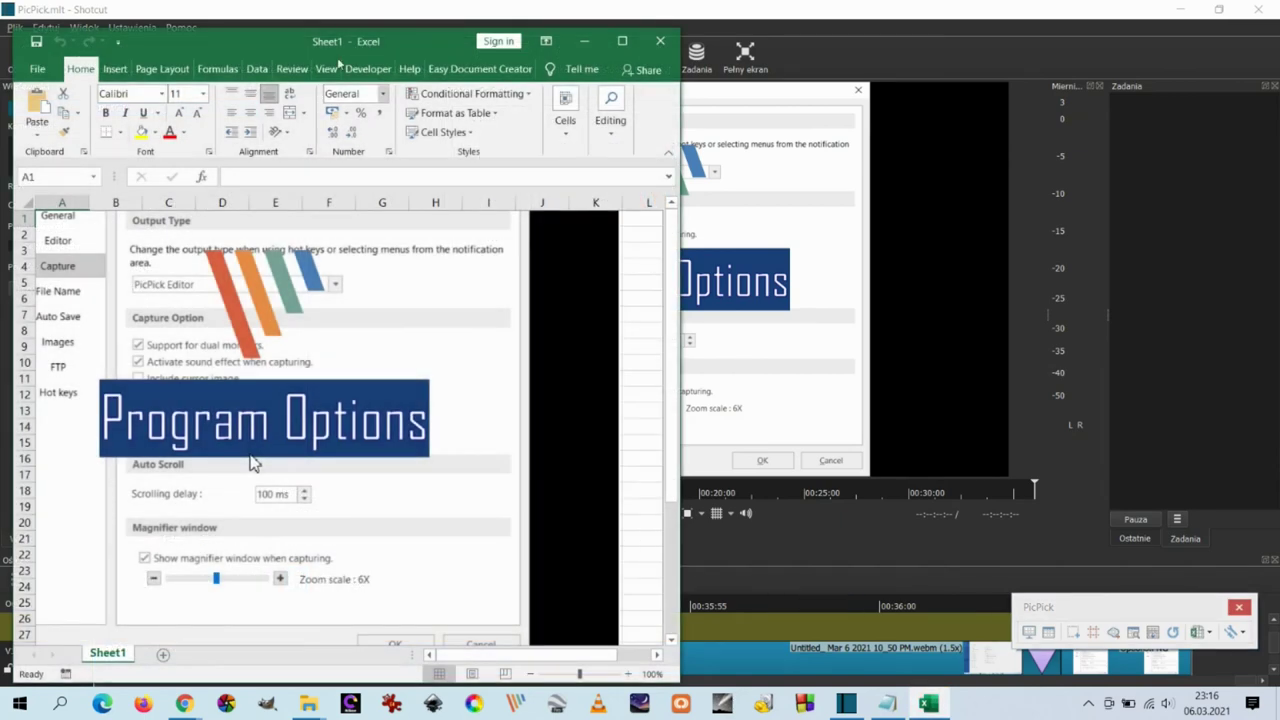
left_click(621, 41)
left_click(1141, 680)
left_click(1141, 680)
left_click(1141, 680)
left_click(1141, 680)
left_click(1141, 680)
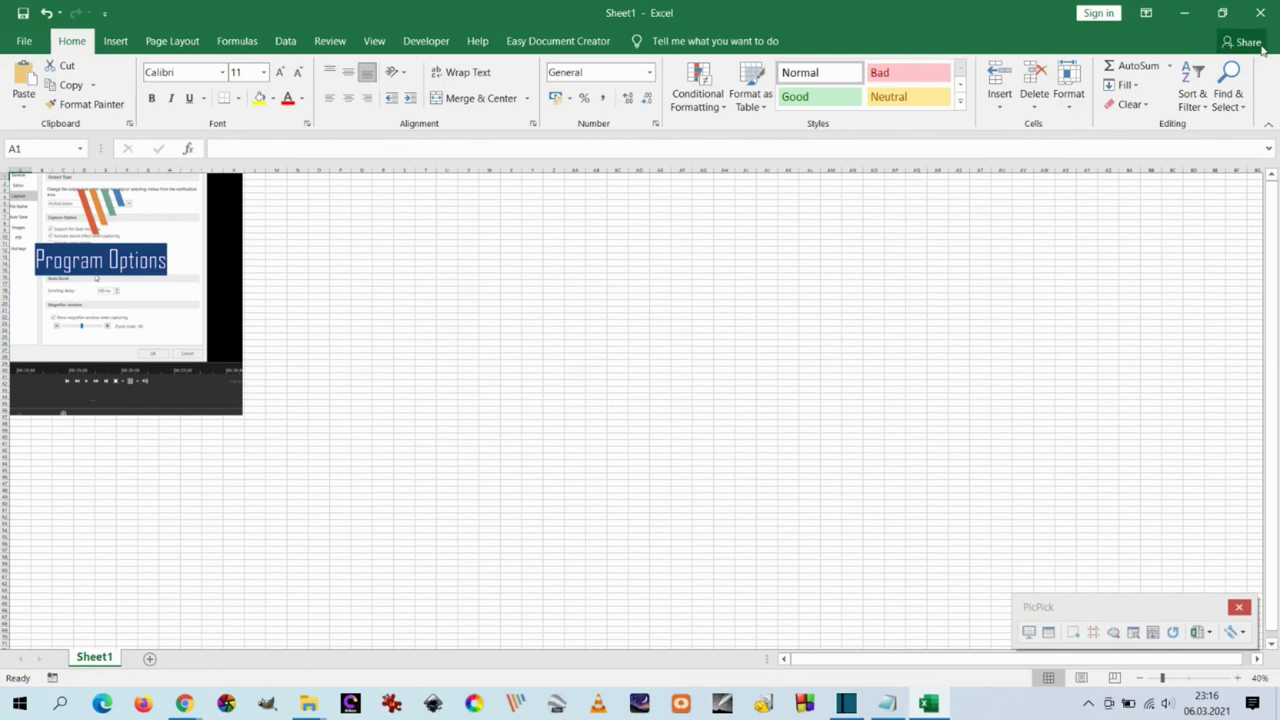
left_click(1260, 13)
left_click(651, 374)
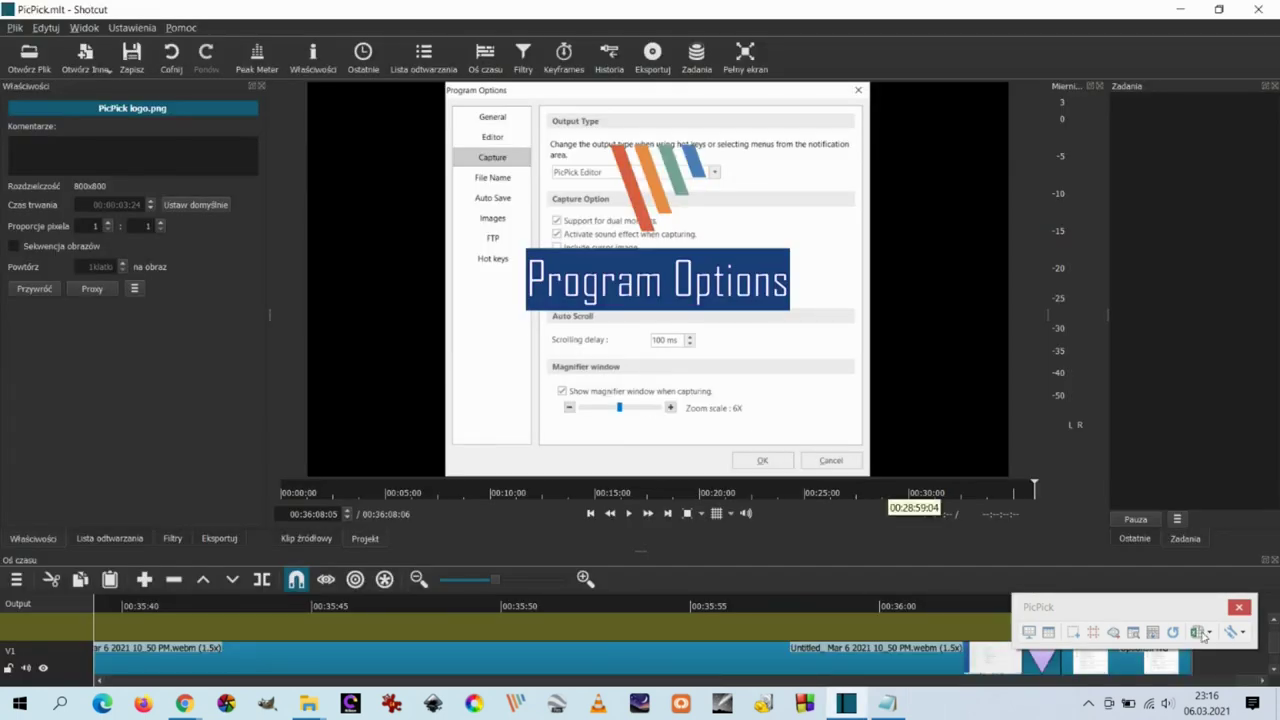
Open the program options from the floating widget and set the capture output type back to PicPick Editor.
left_click(1236, 632)
left_click(1178, 612)
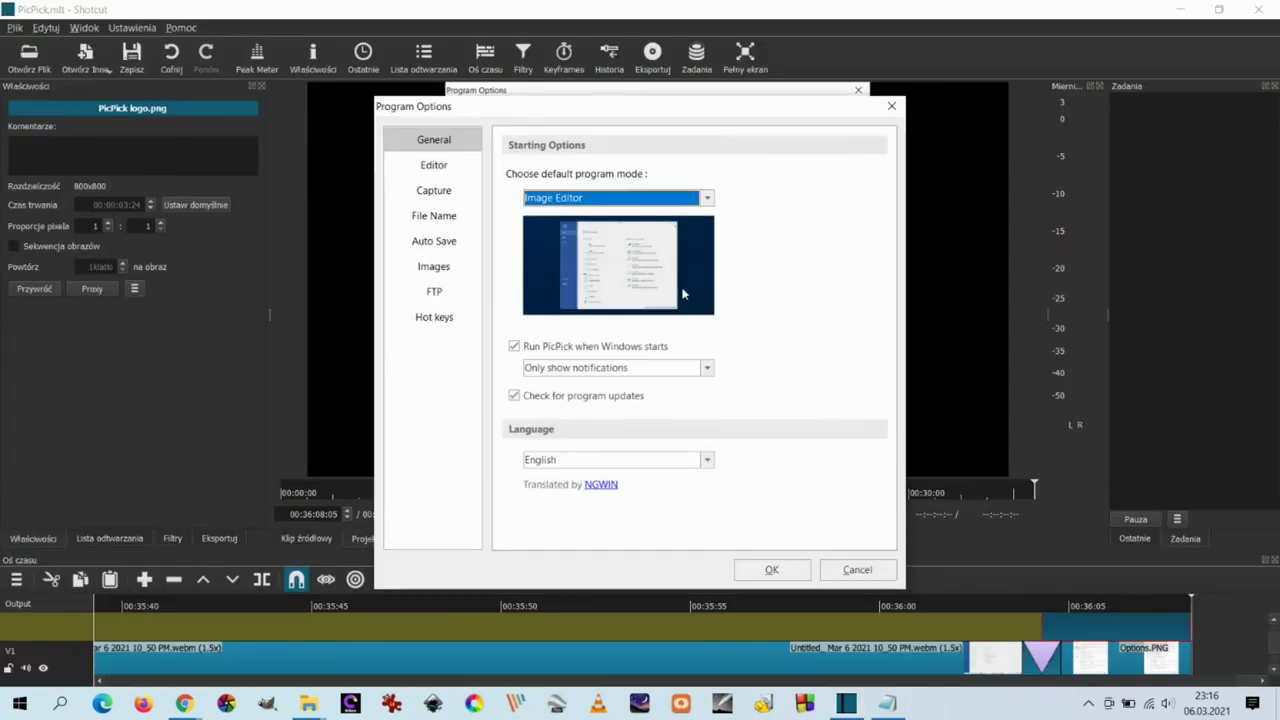
left_click(707, 200)
left_click(707, 200)
left_click(434, 190)
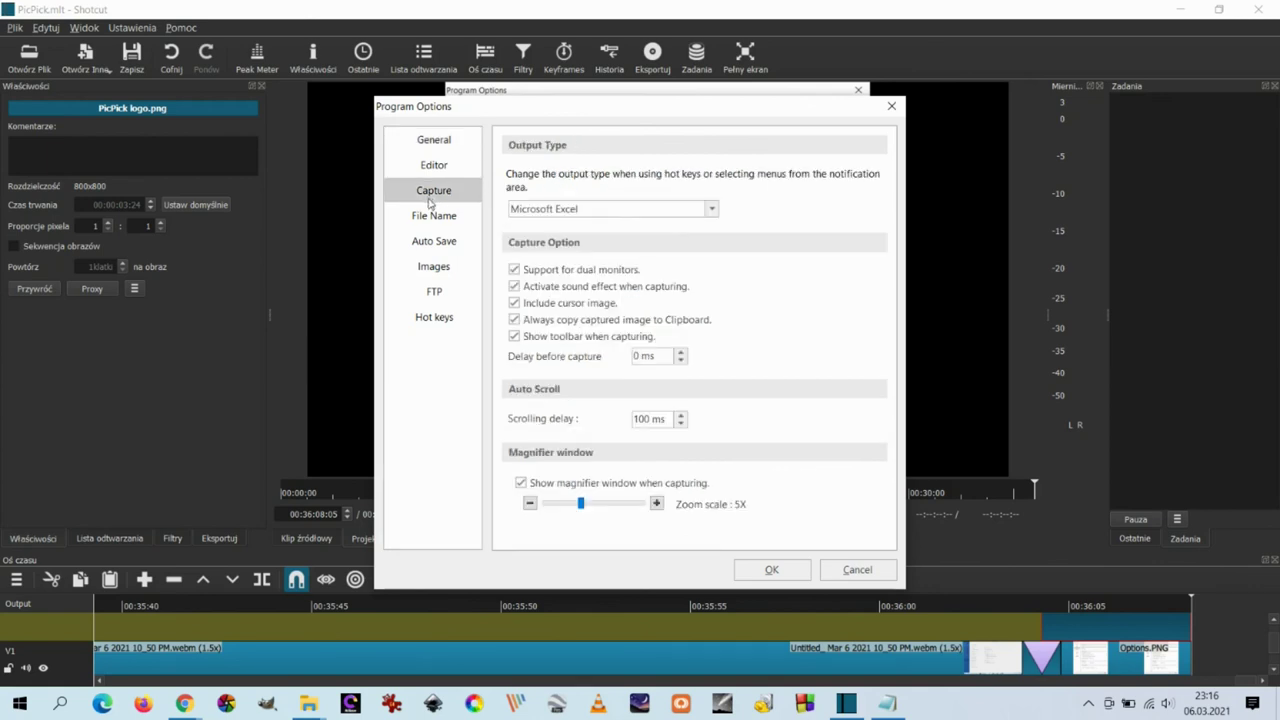
left_click(710, 210)
left_click(636, 228)
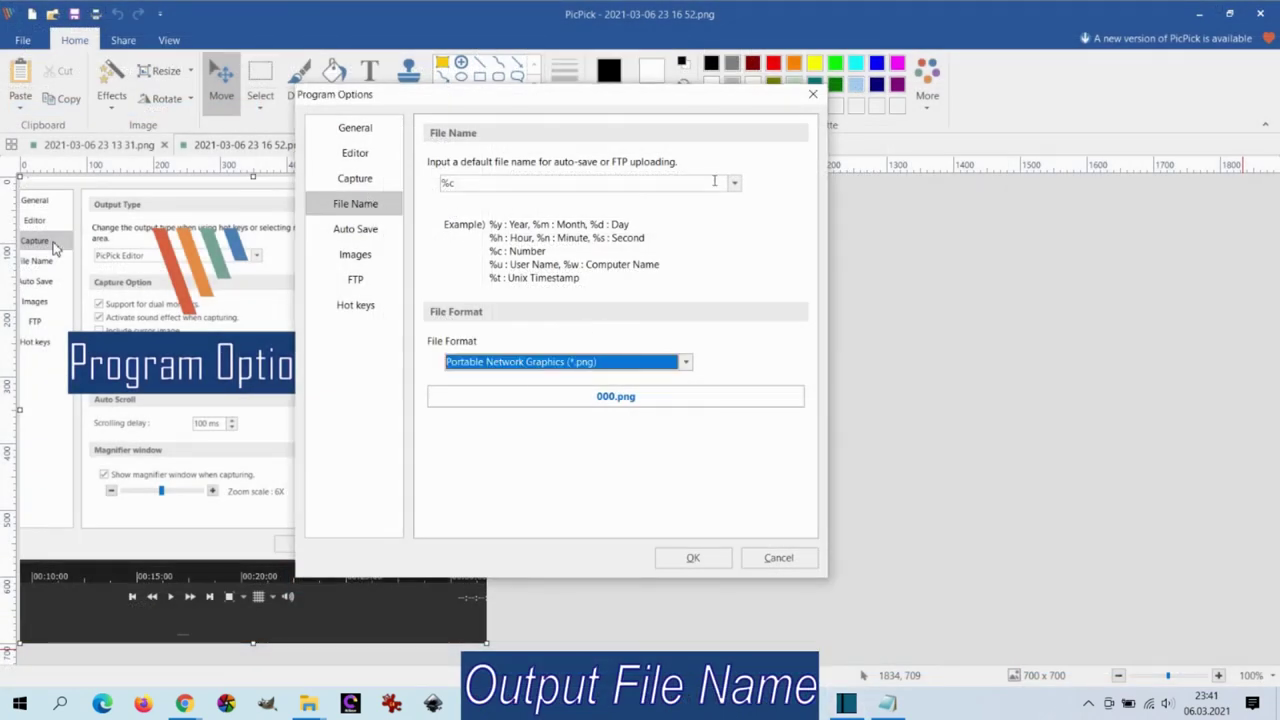
Try the Date/Time and Text + Number presets for the default file name, and settle on Only Number.
left_click(734, 183)
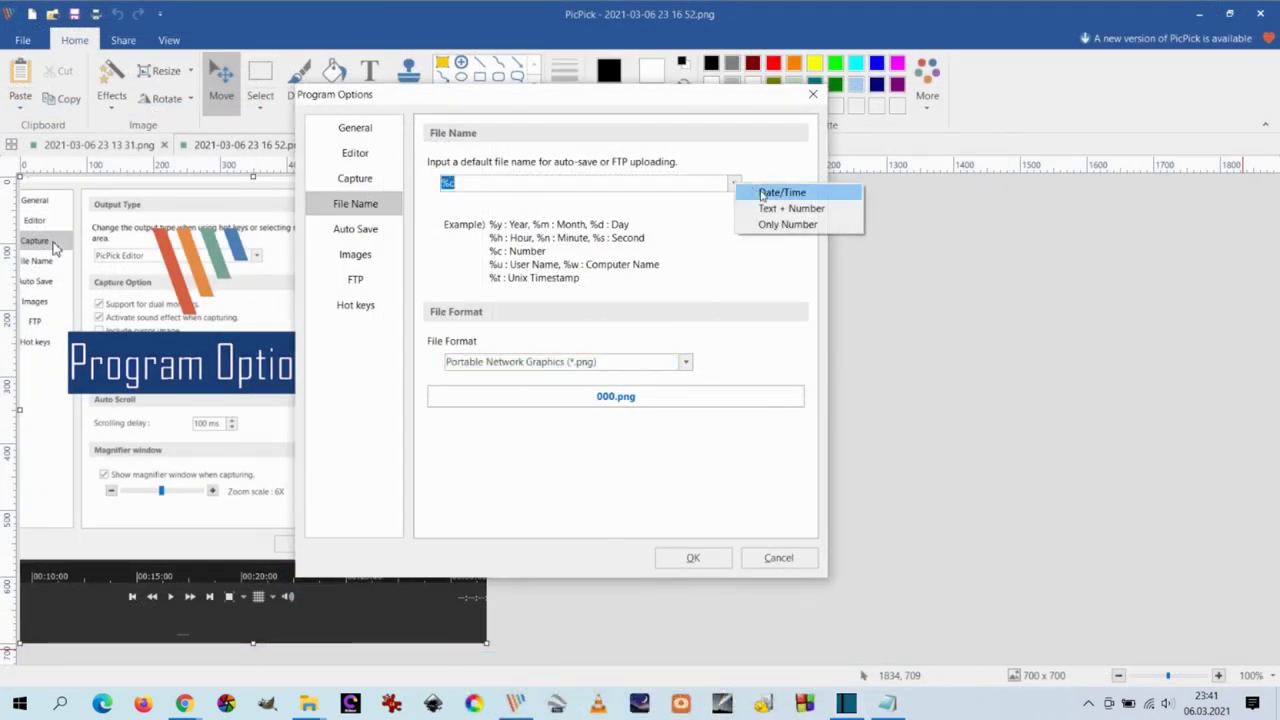
left_click(761, 194)
left_click(734, 183)
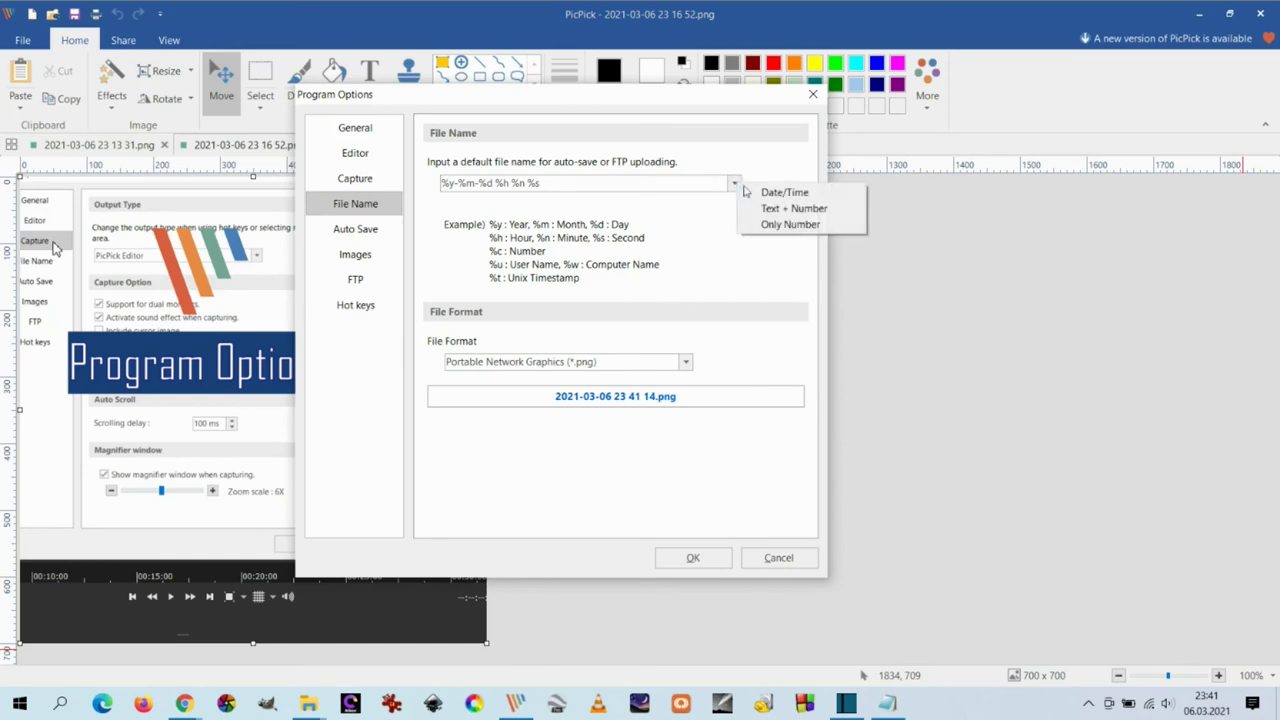
left_click(768, 207)
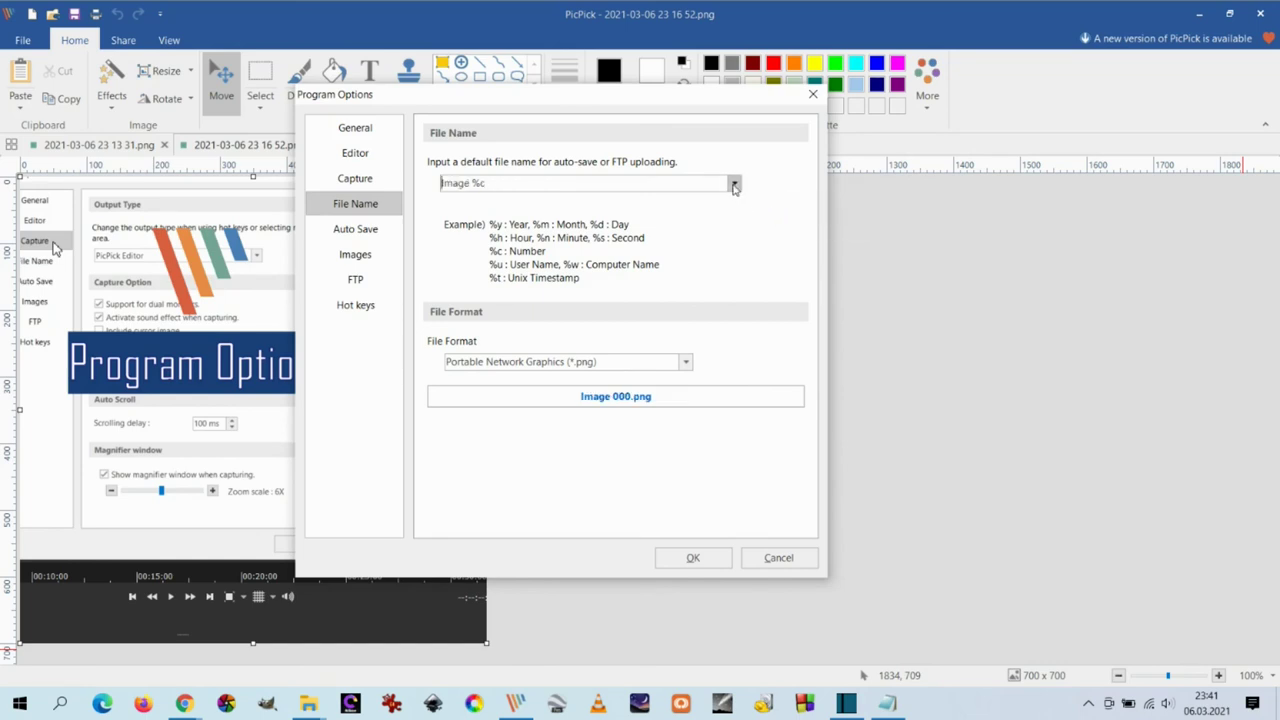
left_click(734, 185)
left_click(776, 225)
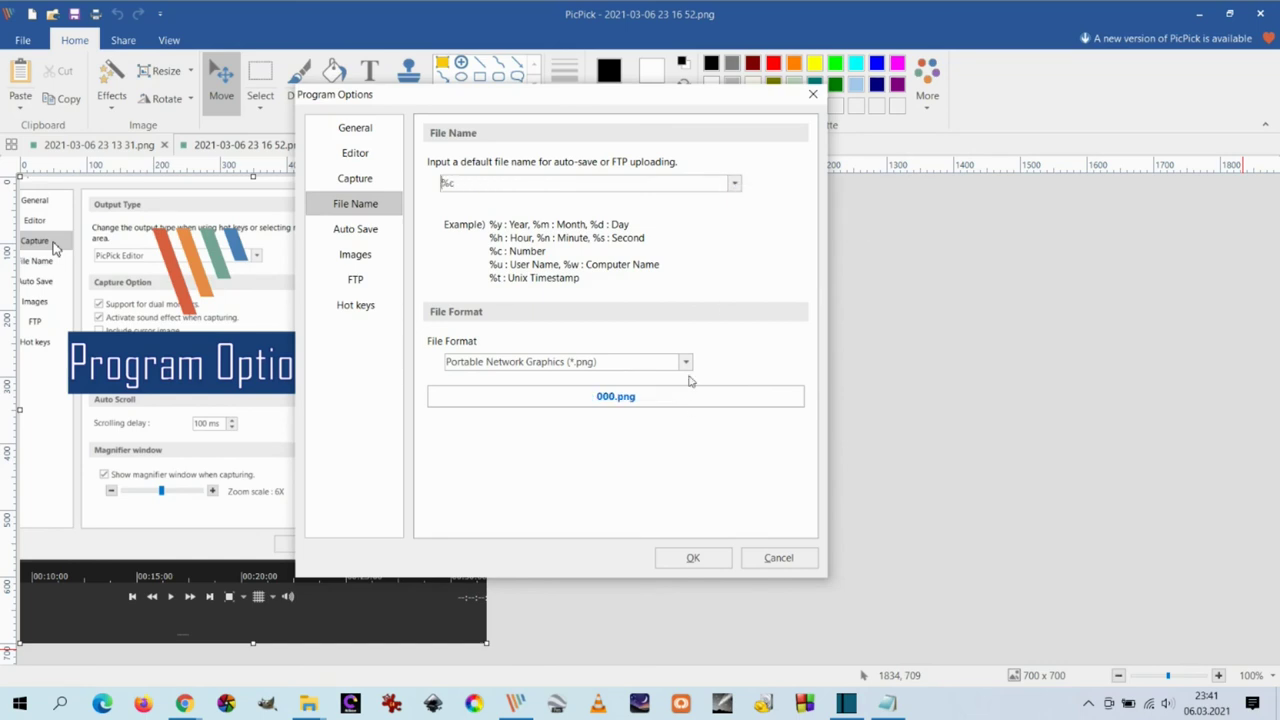
Try another output file format, set it back to Portable Network Graphics (*.png), and apply the program options.
left_click(685, 362)
left_click(633, 406)
left_click(685, 362)
left_click(574, 379)
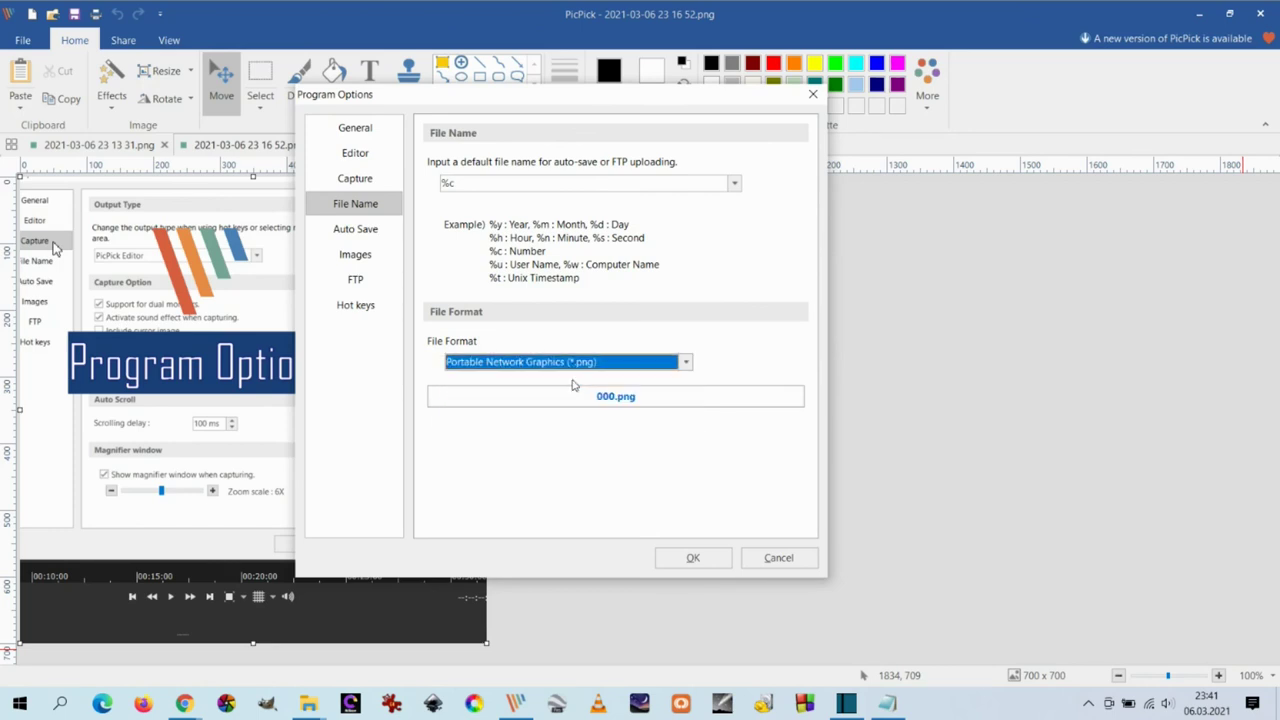
left_click(690, 556)
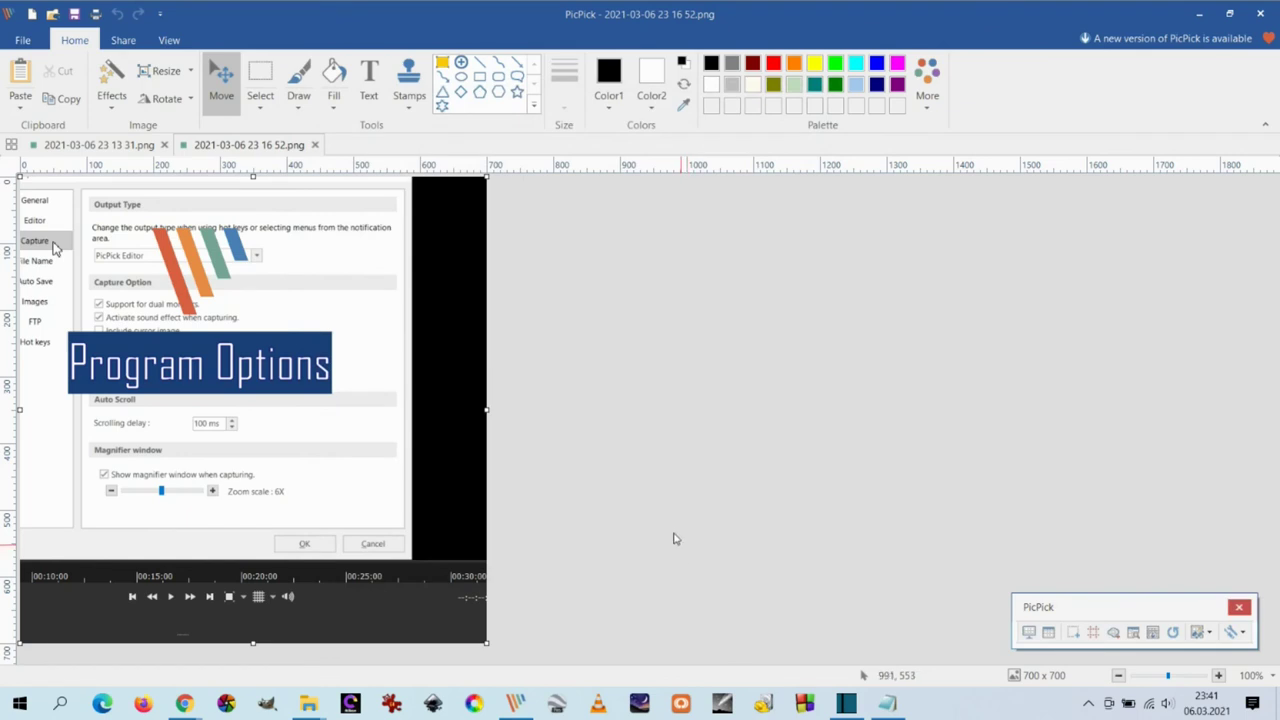
Capture a fixed 700 x 700 px region of the PicPick folder into the editor and bring up the output type choices.
left_click(1093, 632)
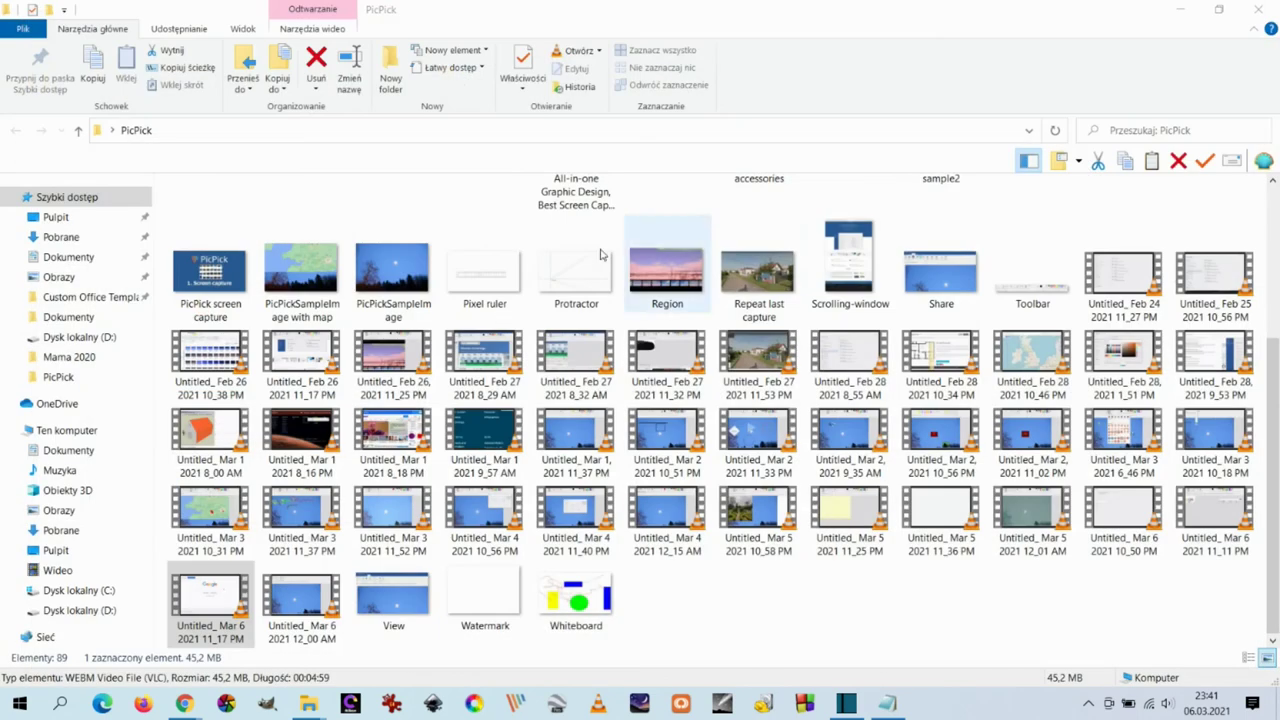
left_click(470, 193)
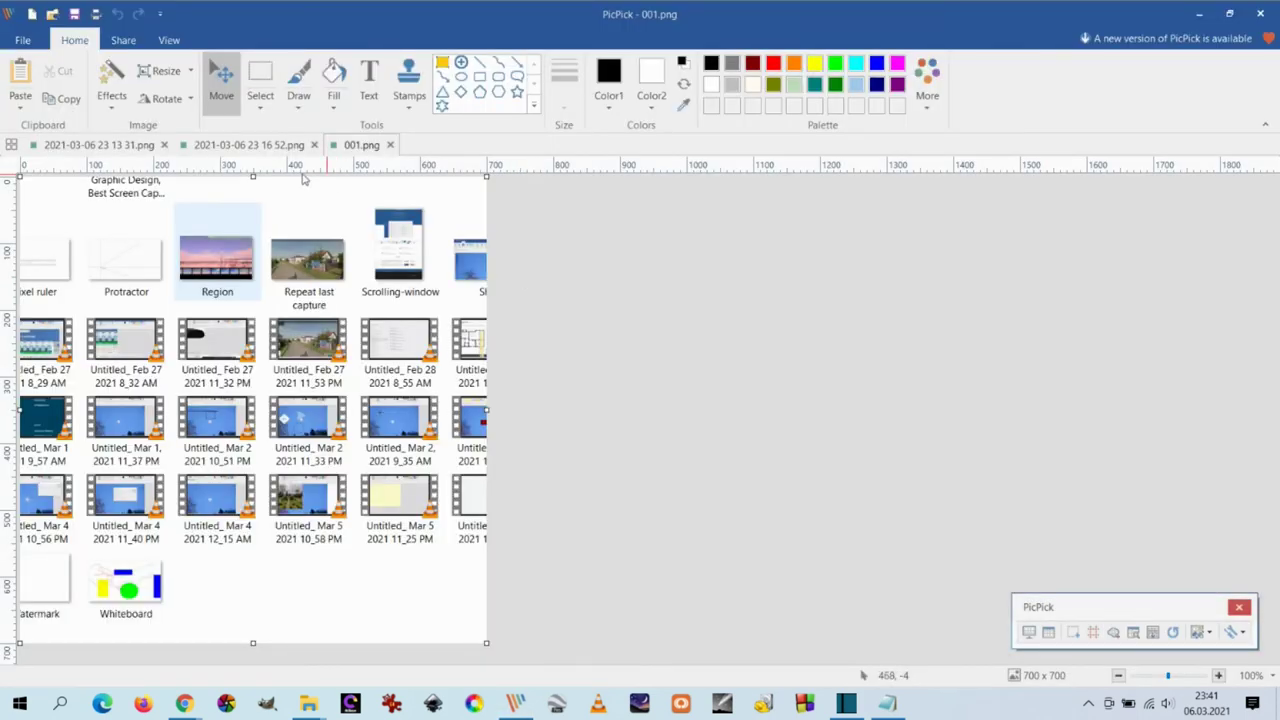
left_click(1208, 632)
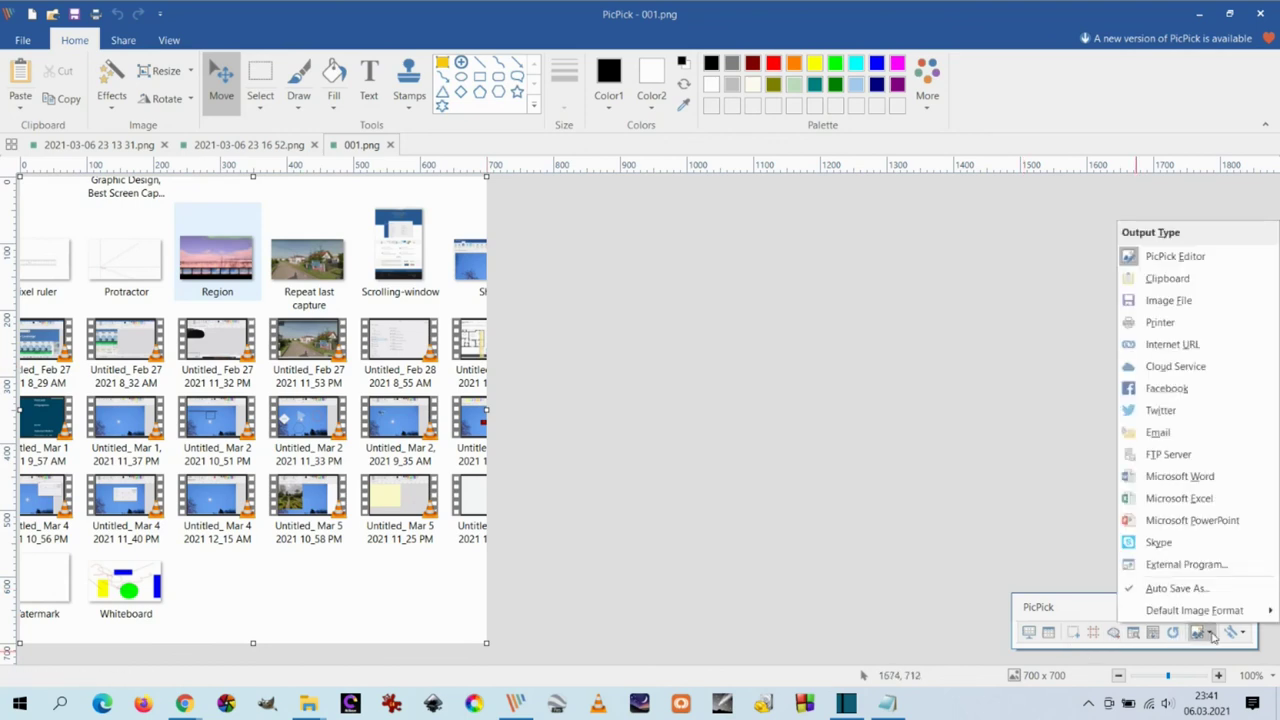
Open the program options, set the default file name to the Text + Number preset, and apply it.
left_click(1237, 633)
left_click(1205, 588)
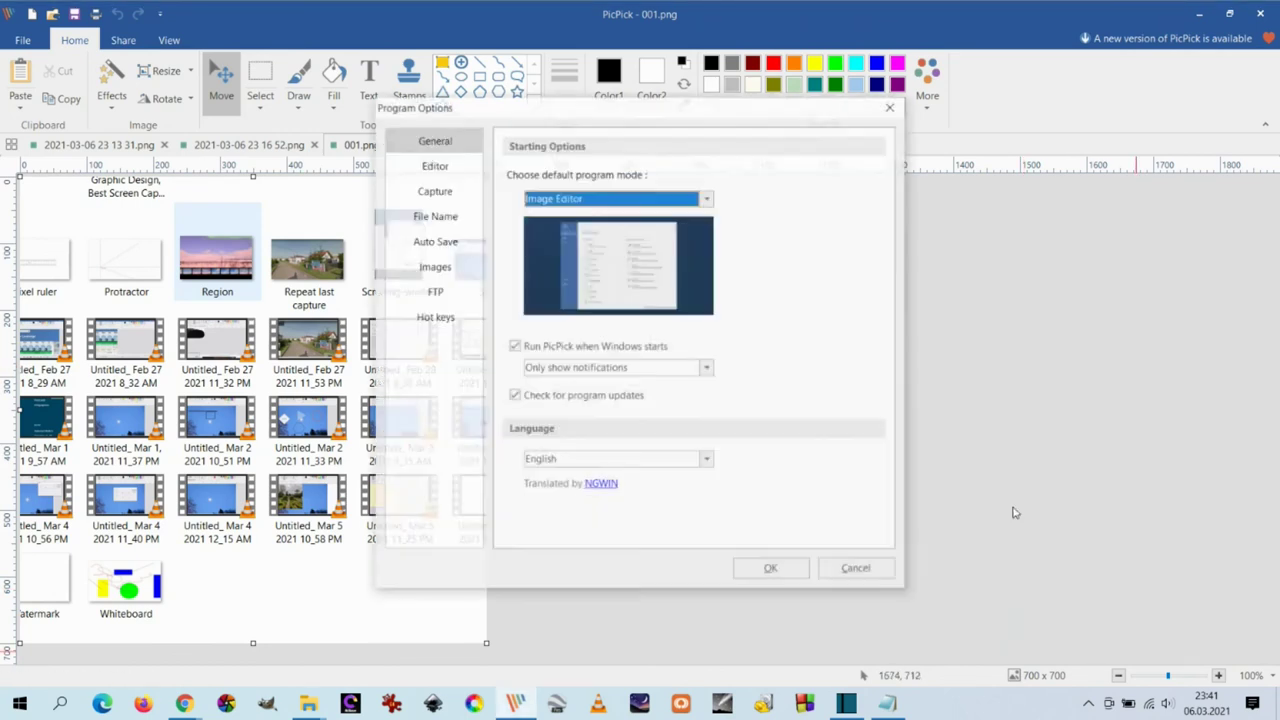
left_click(430, 216)
left_click(812, 196)
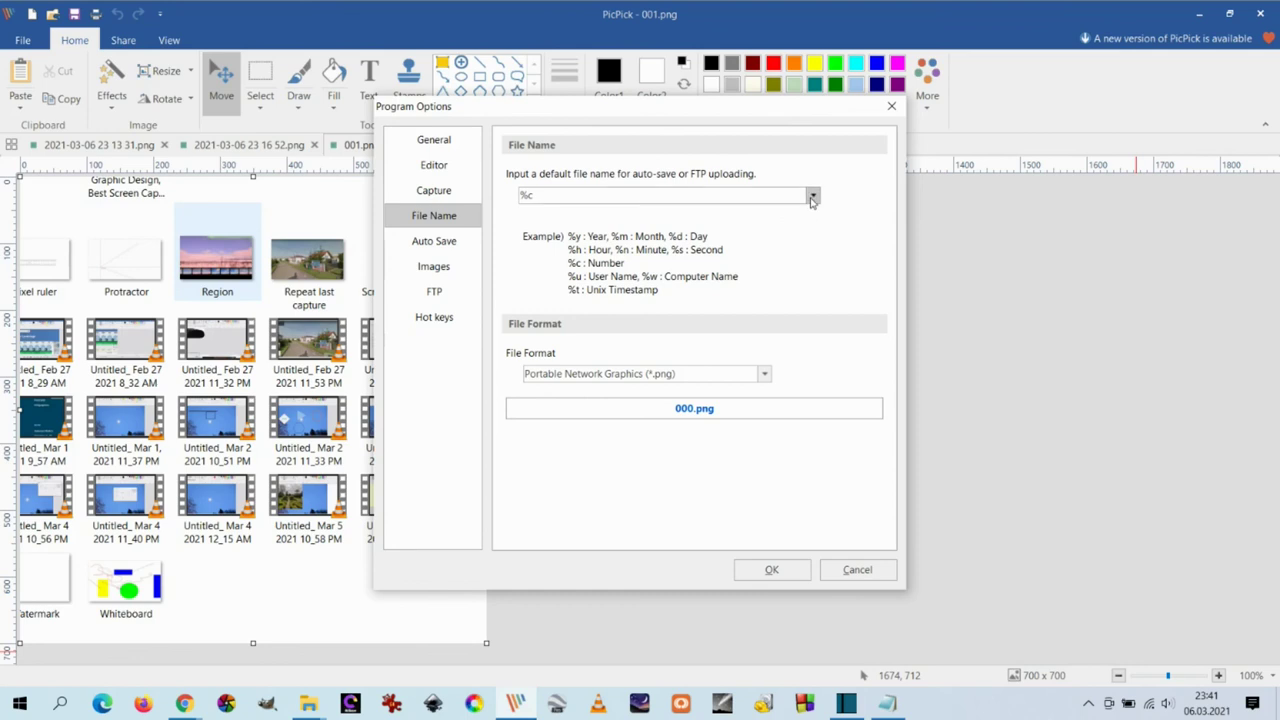
left_click(846, 224)
left_click(772, 570)
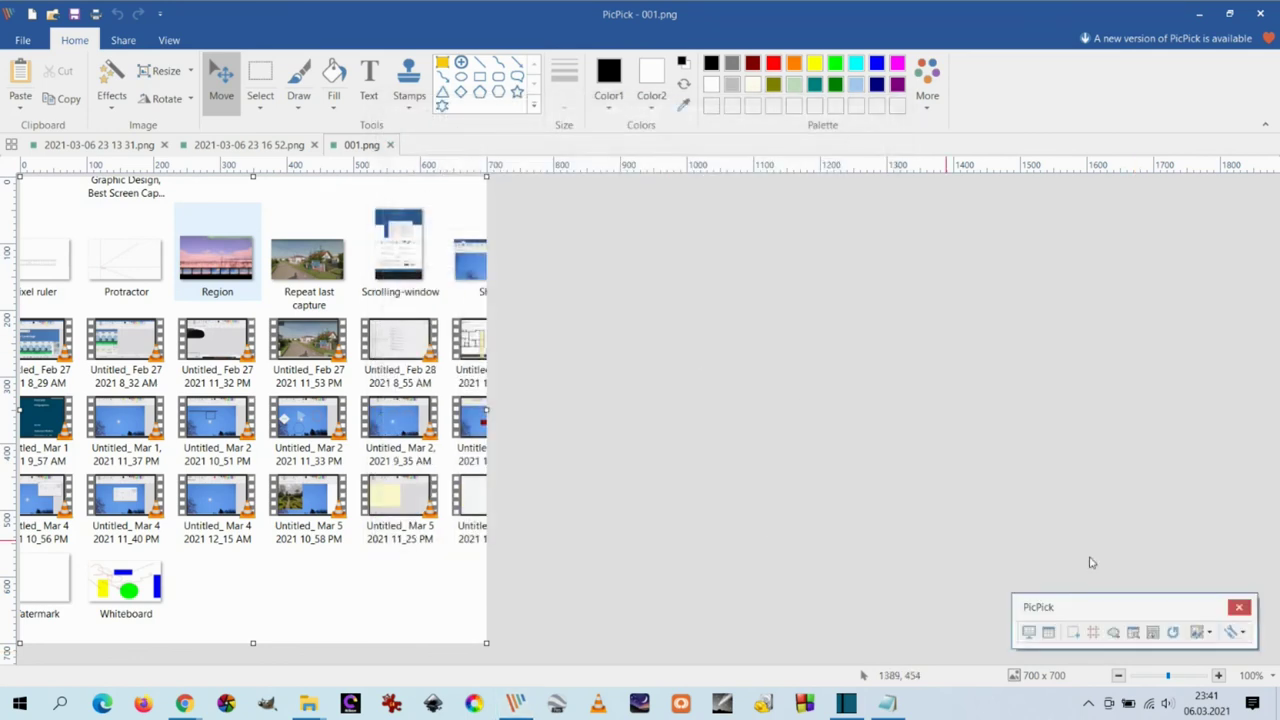
Capture another fixed 700 x 700 px region of the PicPick folder using the text-and-number file name.
left_click(1095, 632)
left_click(500, 201)
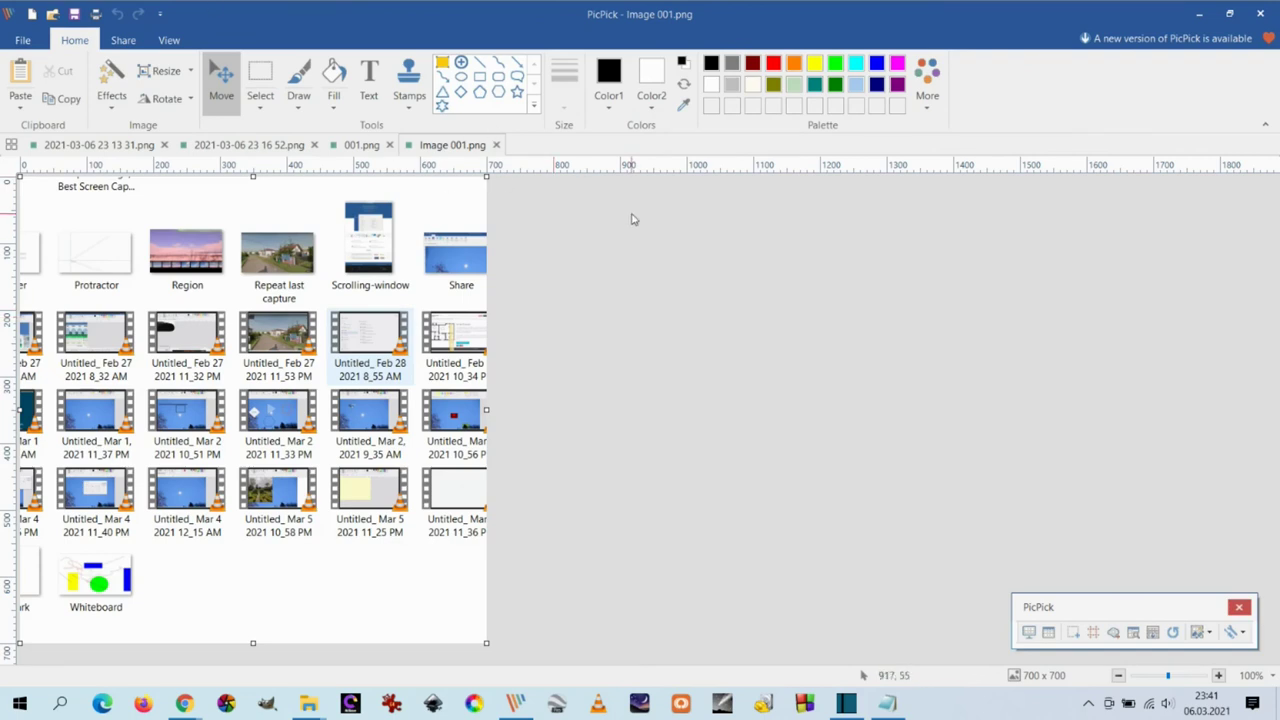
Open the program options again from the floating widget.
left_click(1236, 632)
left_click(1207, 590)
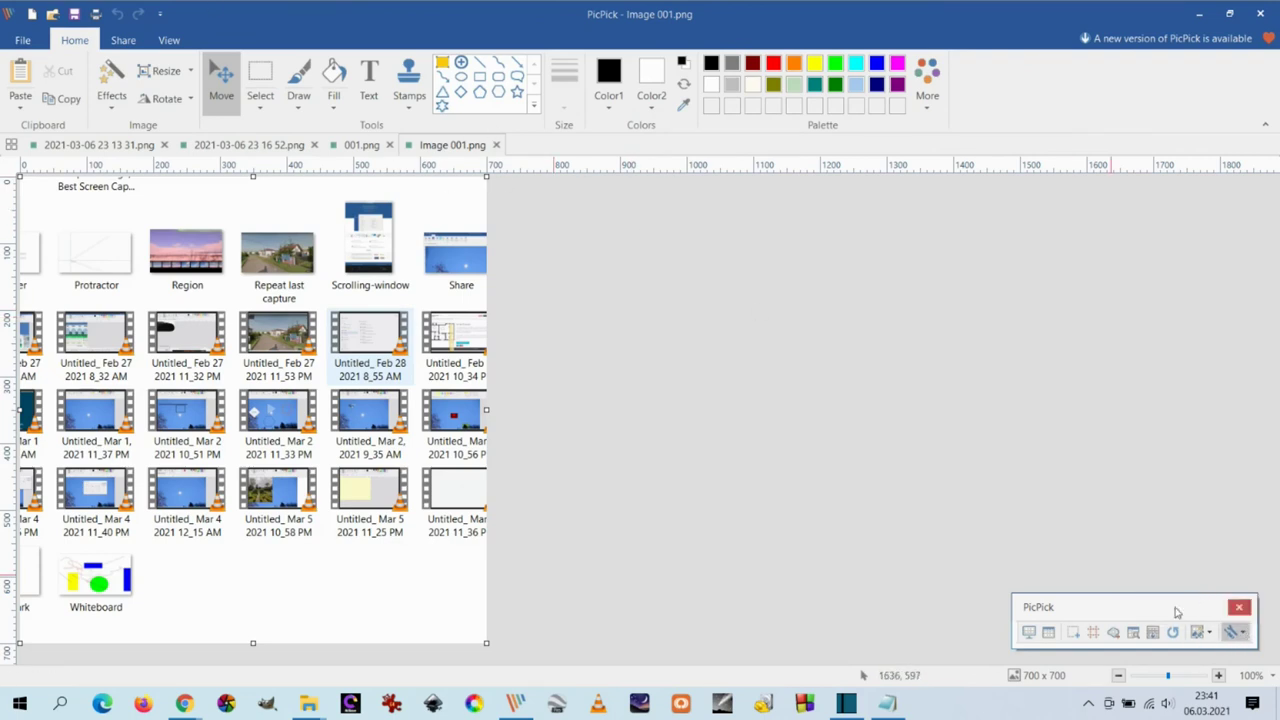